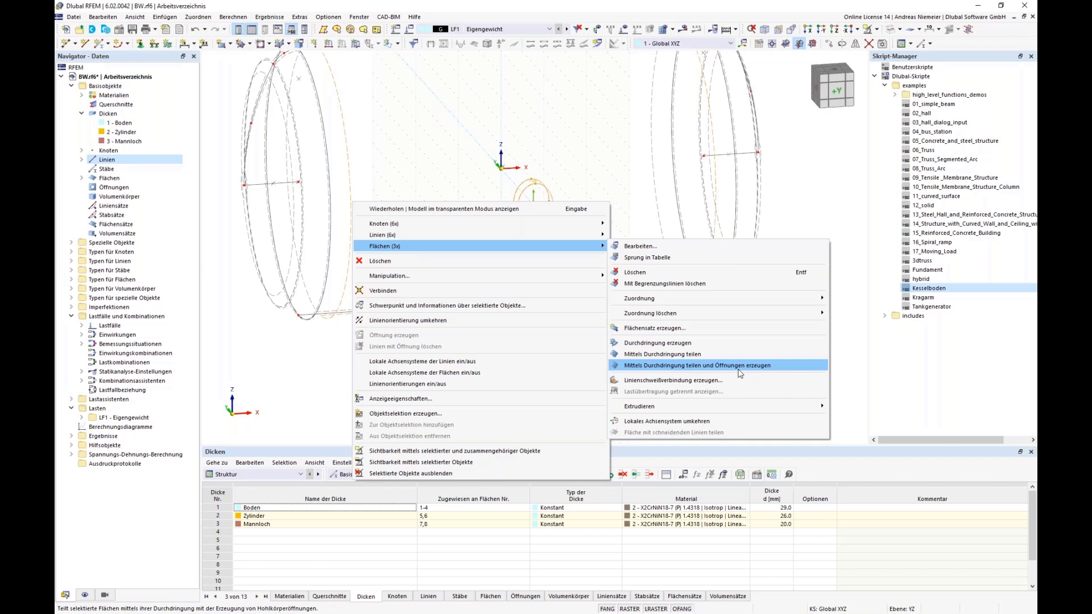
# Step: Split the three selected cylinder and manhole surfaces by their intersection and create the openings
pyautogui.click(714, 367)
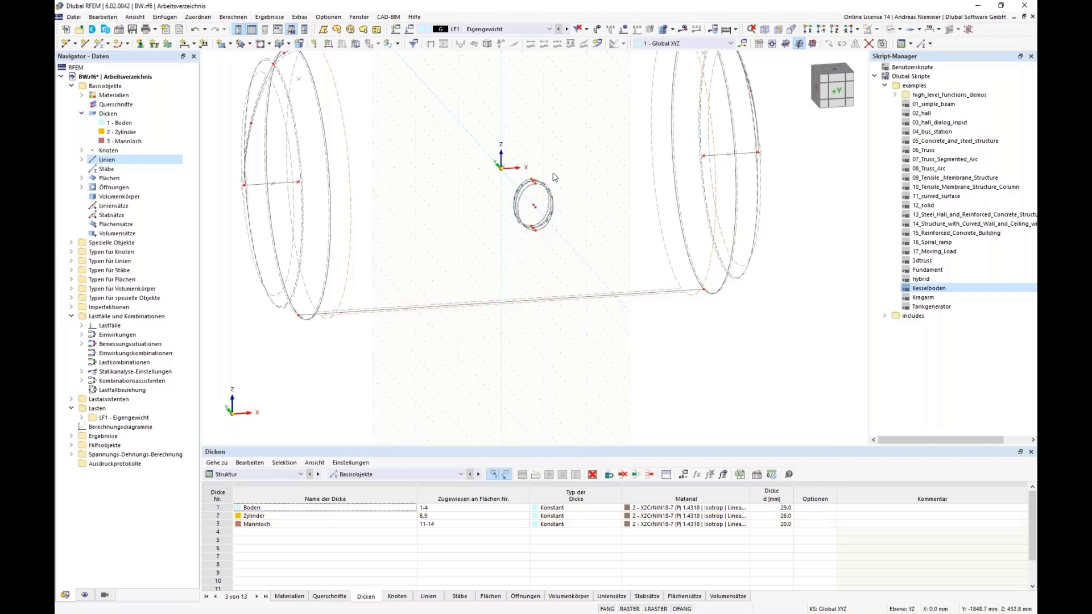
pyautogui.scroll(1, 547, 231)
pyautogui.scroll(1, 546, 231)
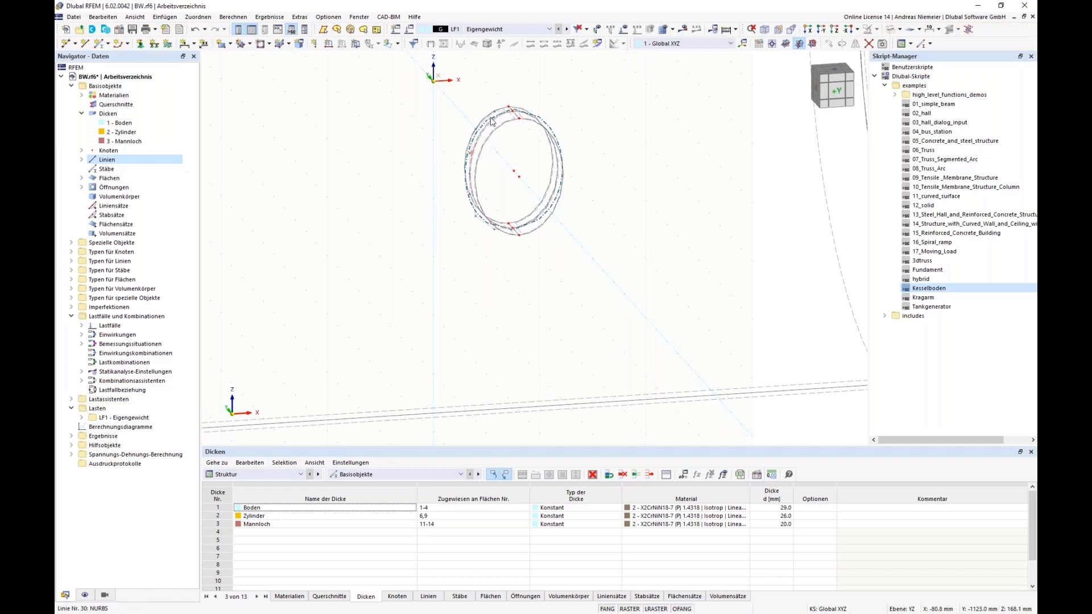
pyautogui.scroll(3, 490, 128)
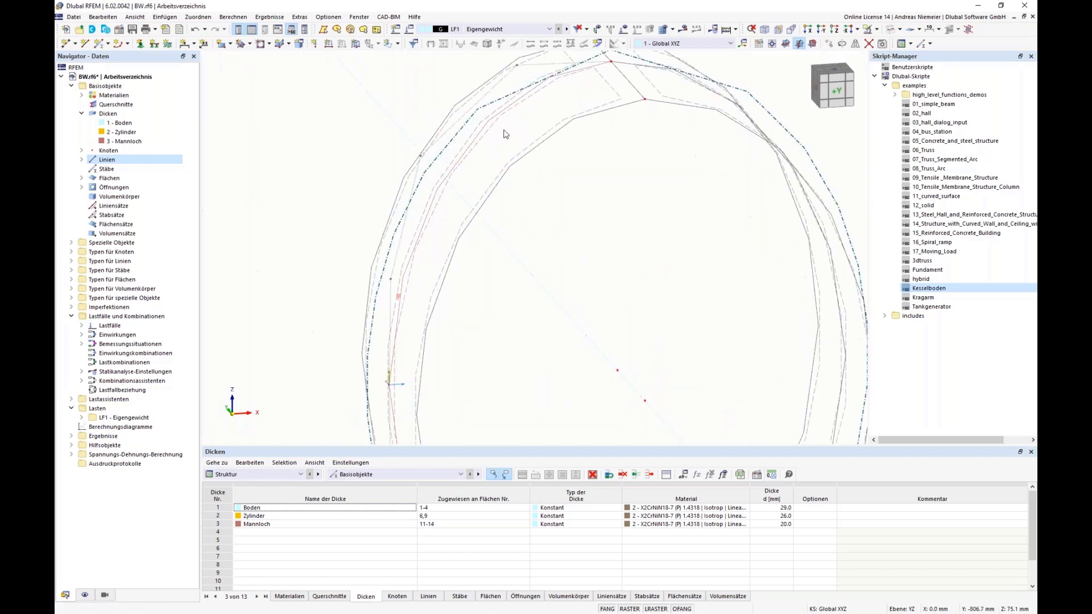
pyautogui.scroll(-4, 507, 133)
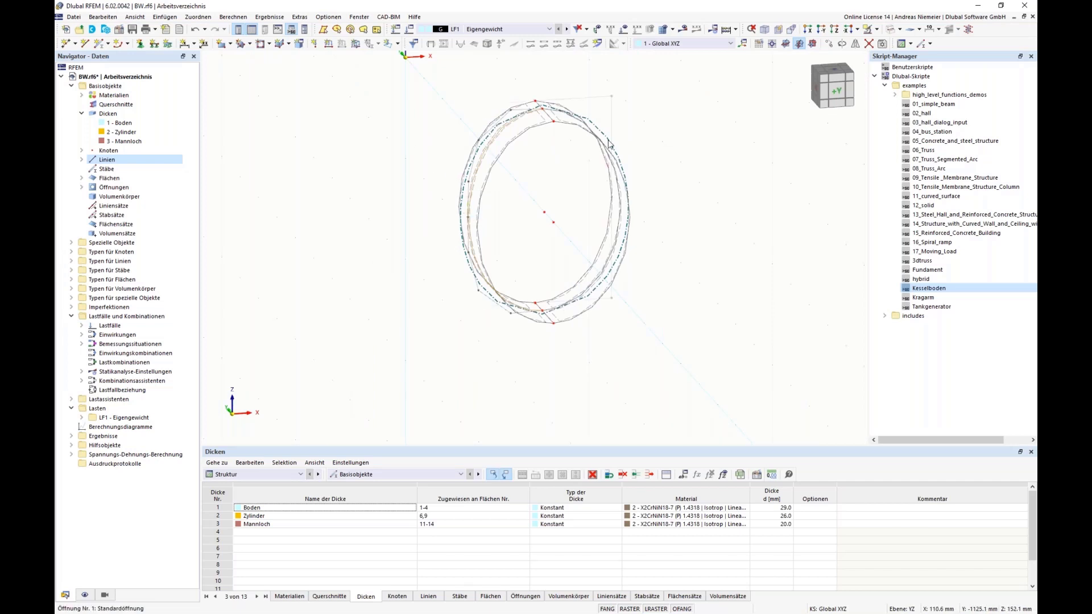
pyautogui.scroll(-5, 519, 241)
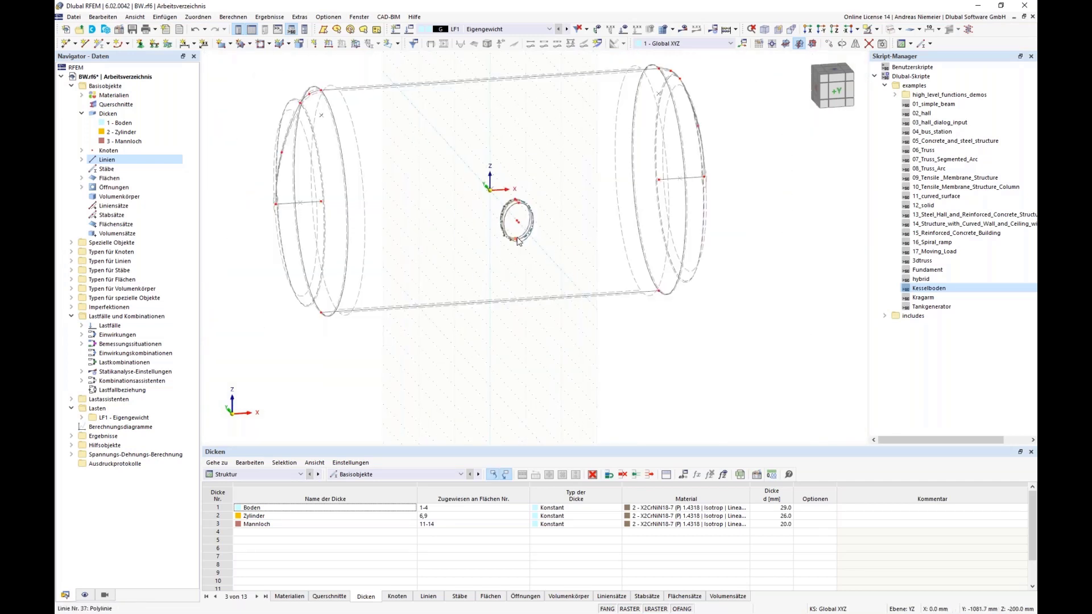
# Step: Display the model shaded and isolate the front half of the cylinder with the manhole surfaces
pyautogui.click(890, 32)
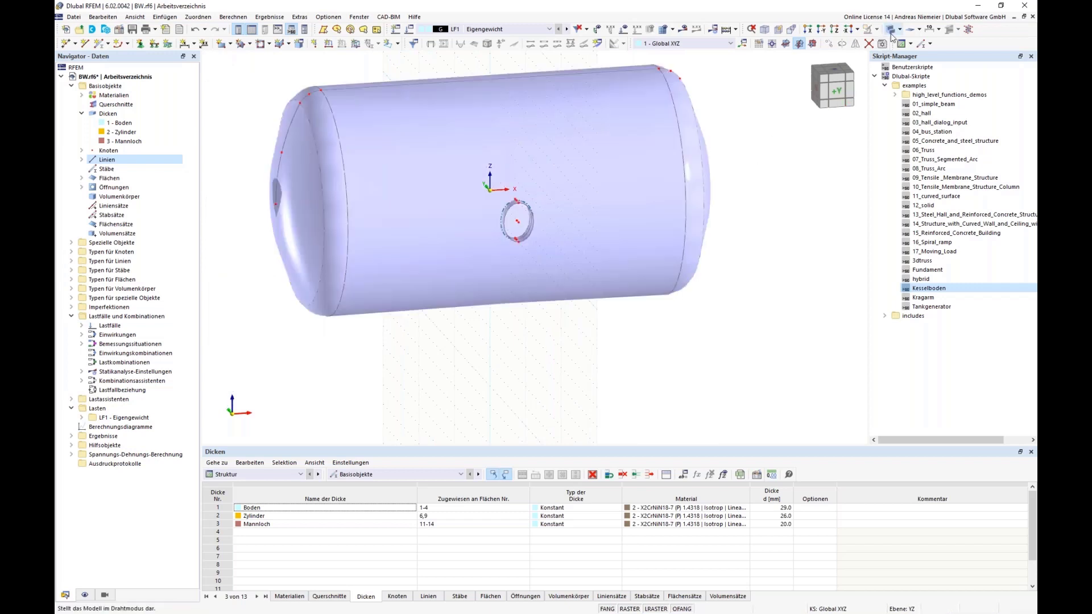
pyautogui.moveTo(515, 294); pyautogui.dragTo(747, 338, button='middle')
pyautogui.moveTo(593, 371); pyautogui.dragTo(438, 260)
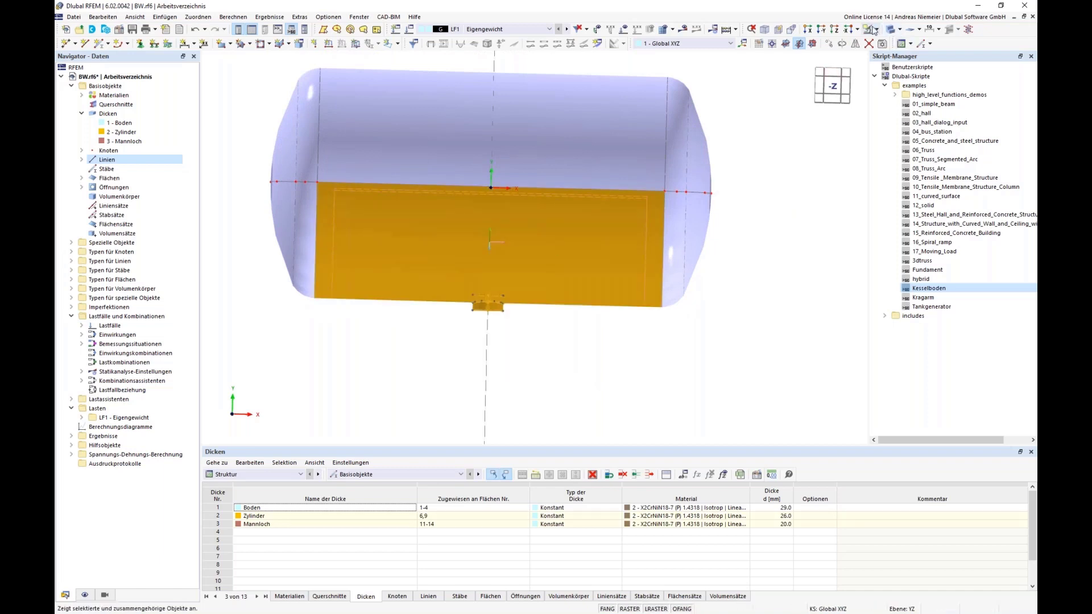
pyautogui.click(876, 29)
pyautogui.click(878, 42)
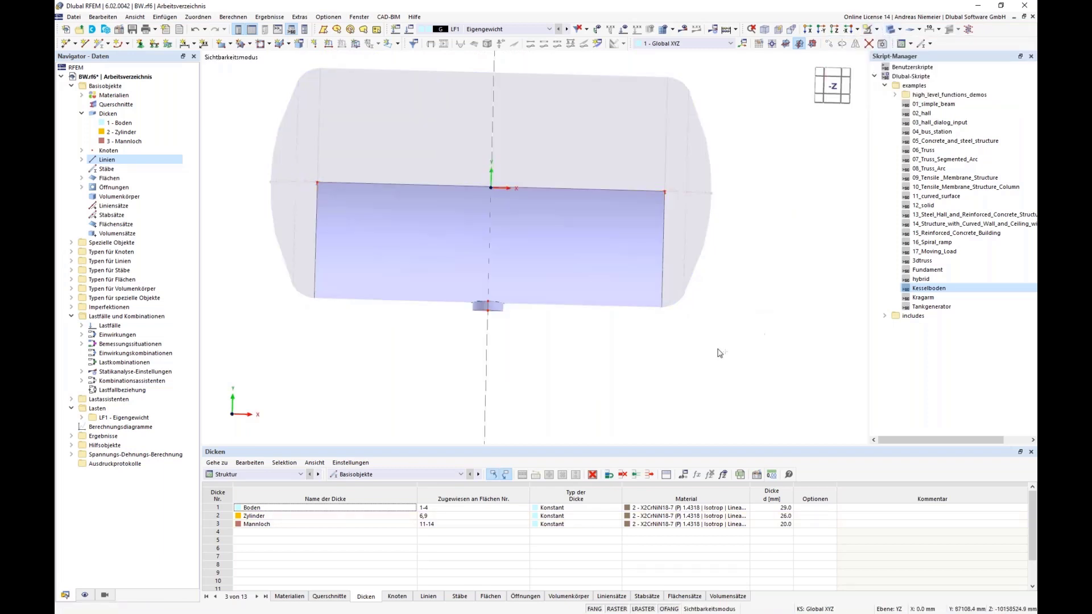
# Step: Examine the trimmed manhole connection and review the properties of one manhole surface without changing them
pyautogui.moveTo(719, 353); pyautogui.dragTo(774, 181, button='middle')
pyautogui.scroll(2, 514, 349)
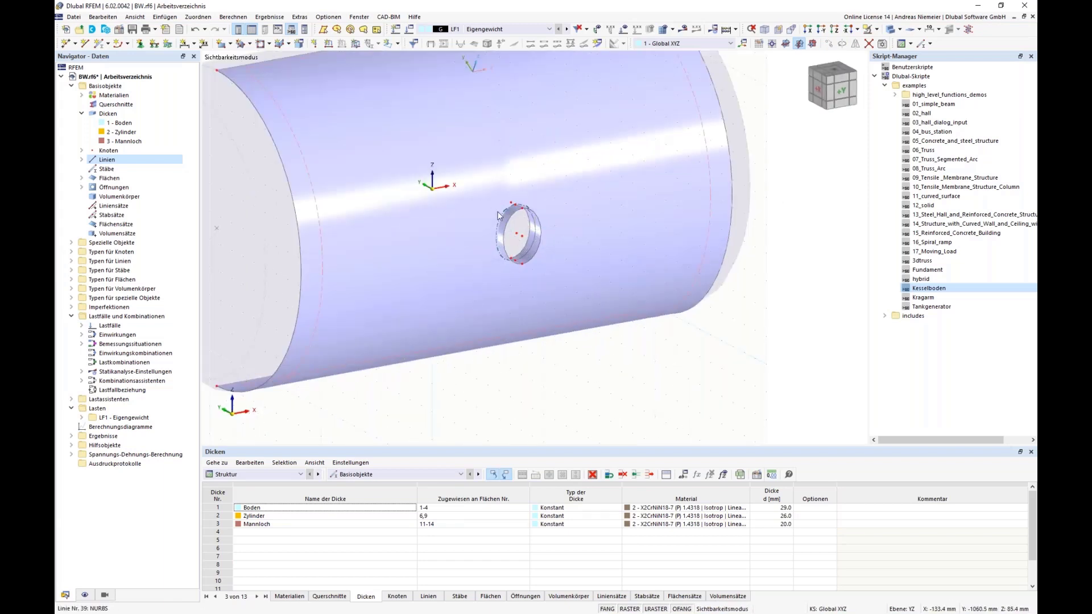
pyautogui.scroll(3, 519, 221)
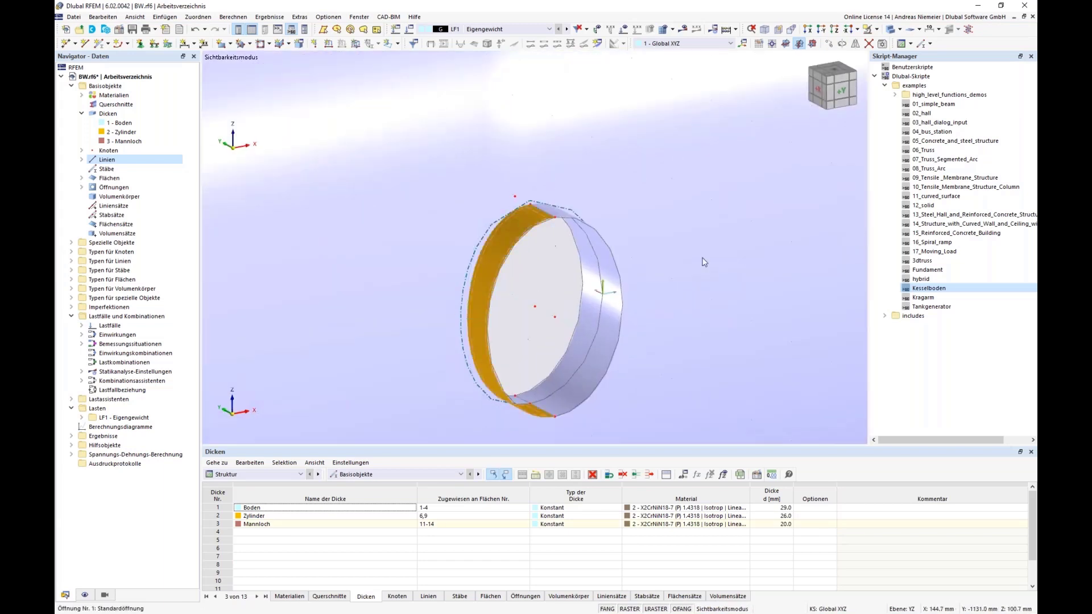
pyautogui.moveTo(701, 261); pyautogui.dragTo(540, 261, button='middle')
pyautogui.scroll(-5, 746, 246)
pyautogui.keyDown('ctrl'); pyautogui.moveTo(745, 246); pyautogui.dragTo(579, 220, button='middle'); pyautogui.keyUp('ctrl')
pyautogui.scroll(2, 571, 315)
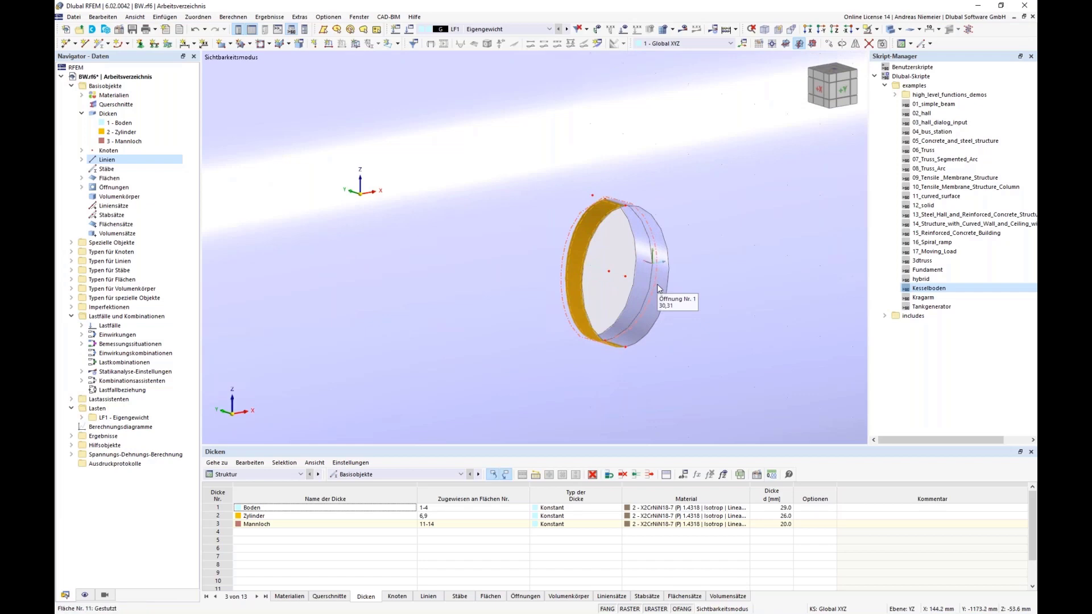
pyautogui.doubleClick(602, 213)
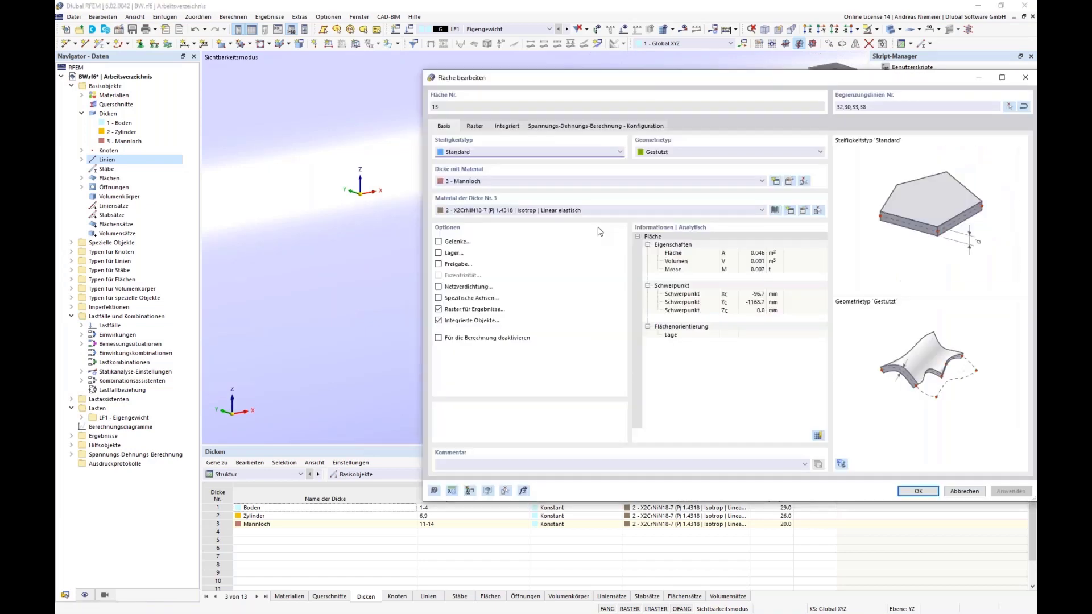
pyautogui.moveTo(547, 82); pyautogui.dragTo(405, 80)
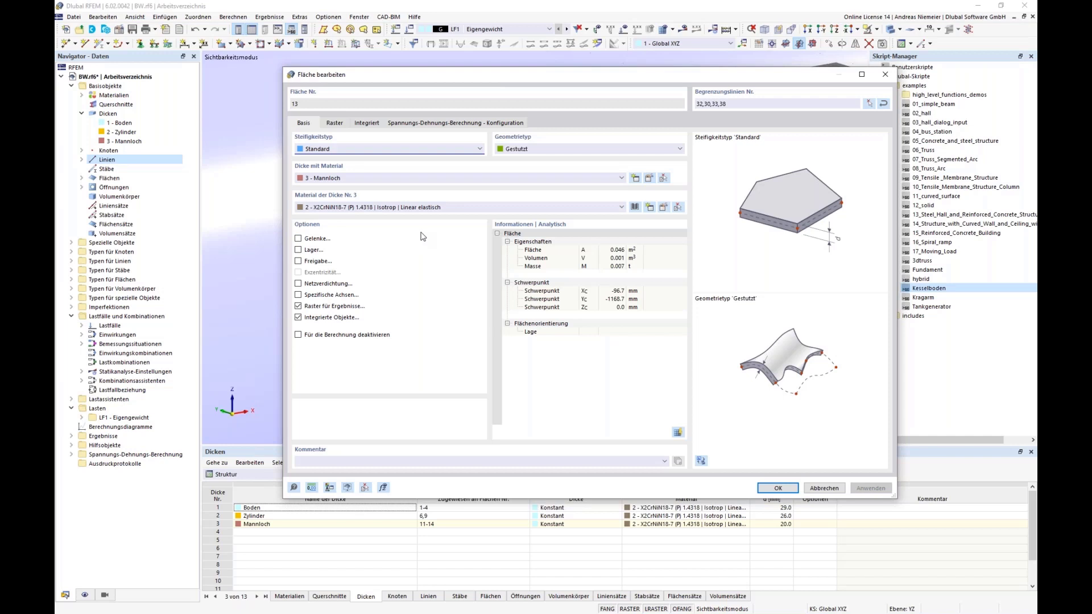
pyautogui.click(826, 489)
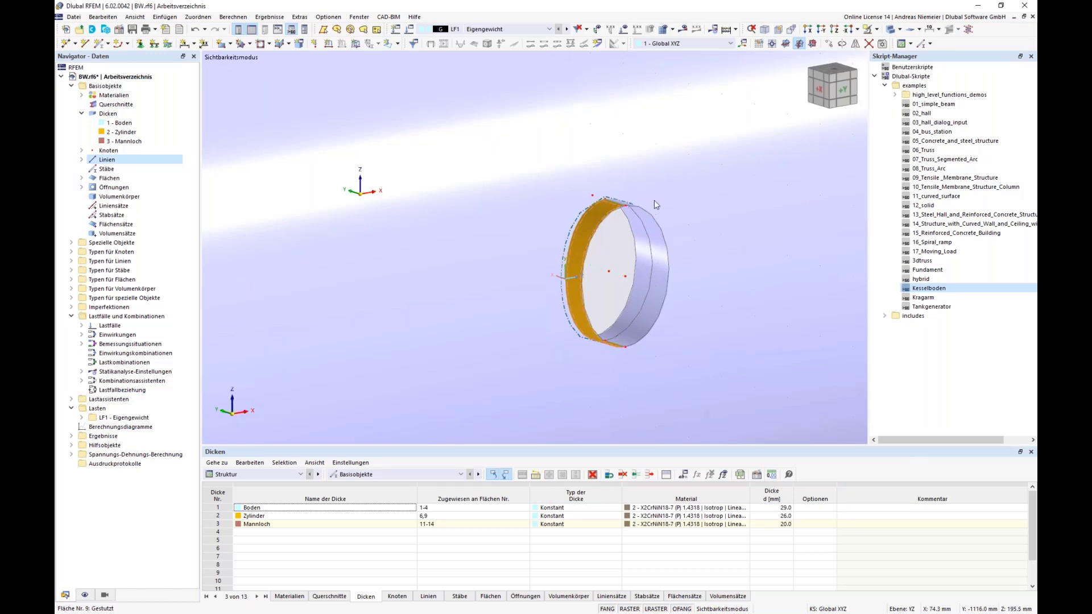
# Step: Create a surface with stiffness type Starr that closes the manhole, using its outer circular edge as boundary
pyautogui.scroll(-3, 446, 185)
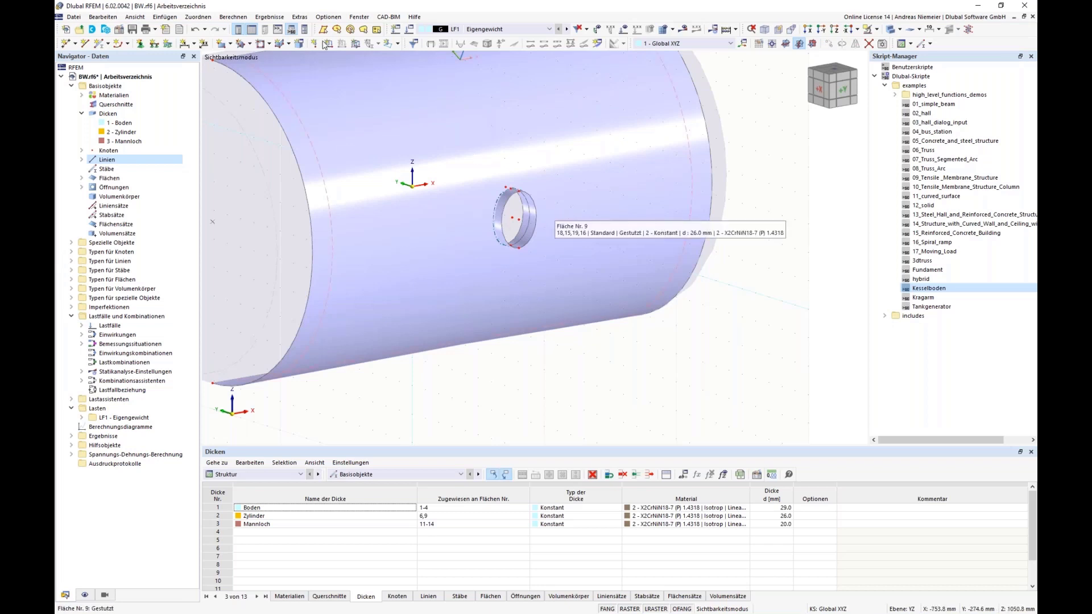
pyautogui.click(230, 44)
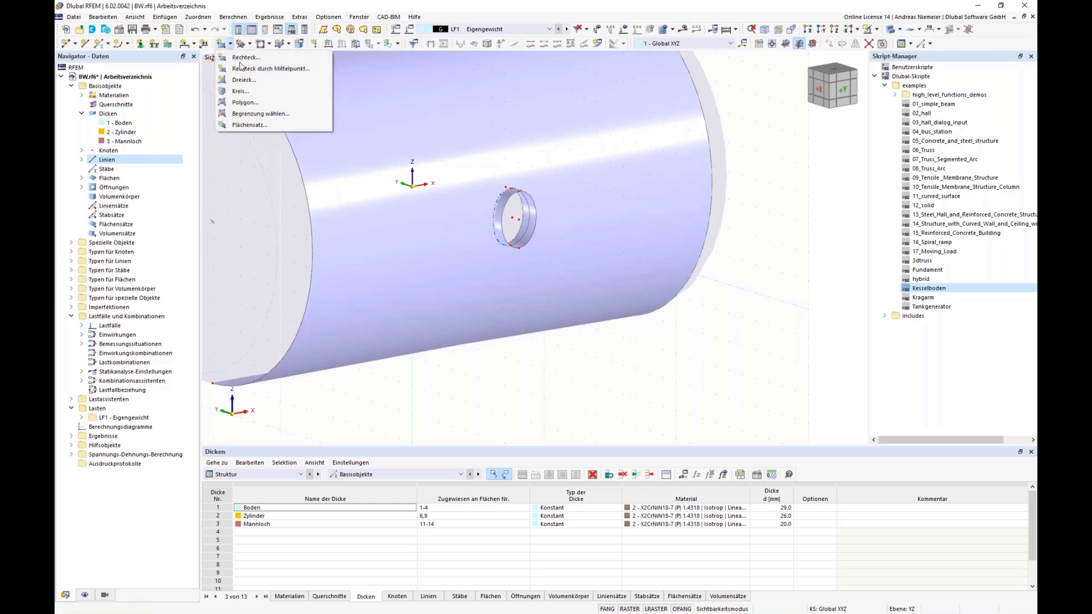
pyautogui.click(287, 113)
pyautogui.click(370, 149)
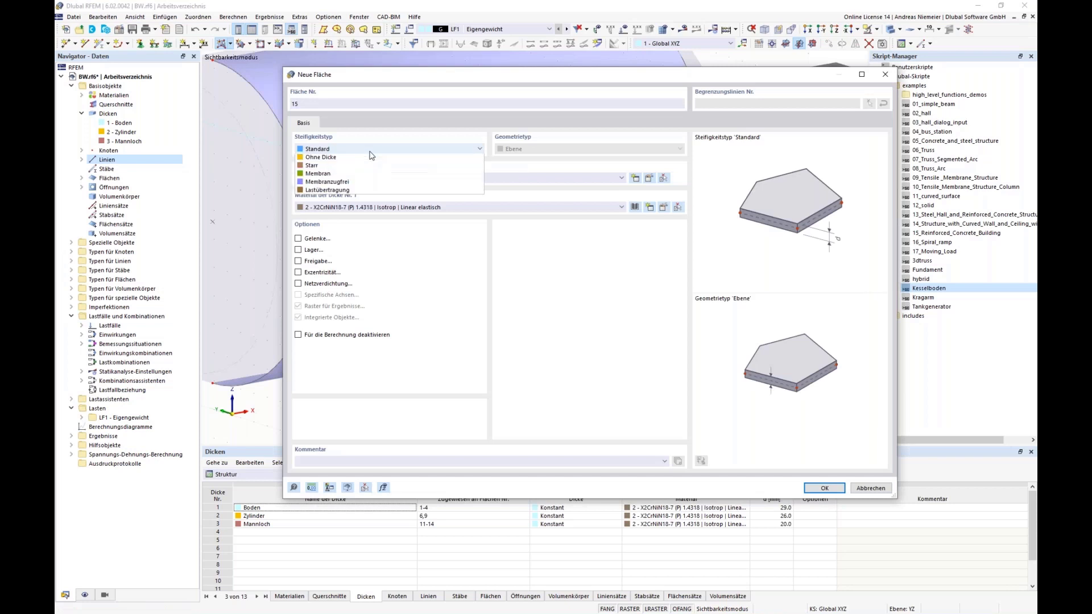
pyautogui.click(367, 174)
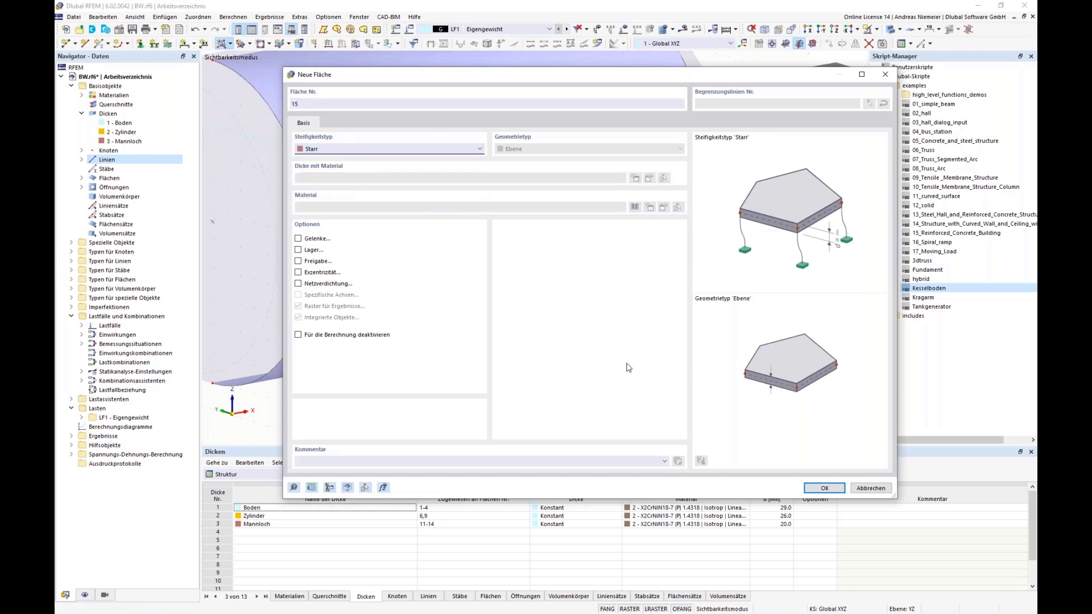
pyautogui.click(824, 488)
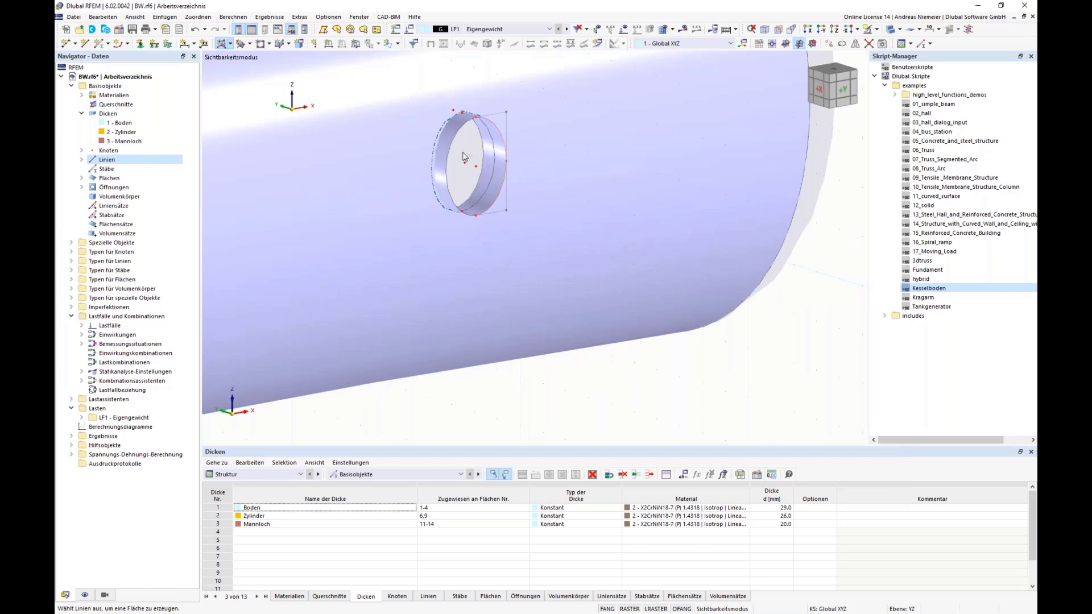
pyautogui.click(448, 135)
pyautogui.press('Escape')
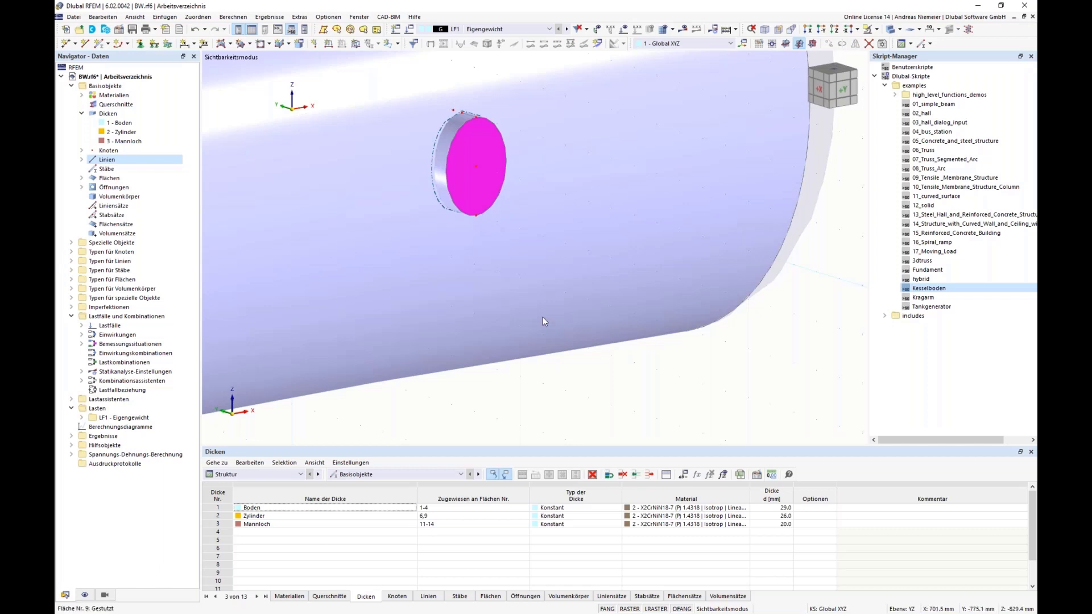
# Step: End the visibility mode to display all objects and turn the complete vessel towards the +Y view
pyautogui.scroll(-3, 490, 297)
pyautogui.scroll(-1, 704, 336)
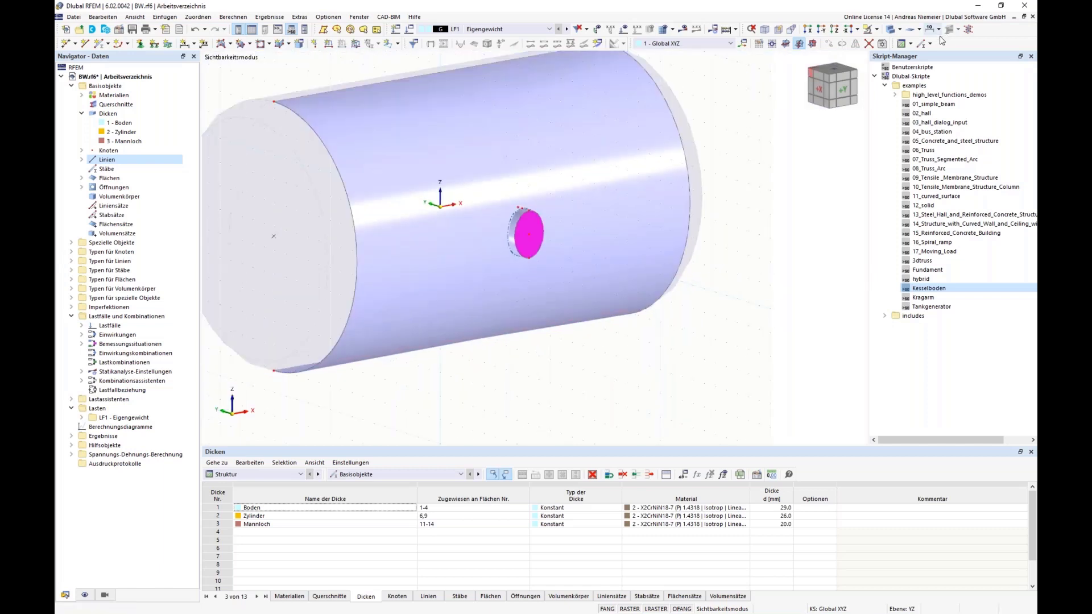
pyautogui.click(876, 29)
pyautogui.click(876, 94)
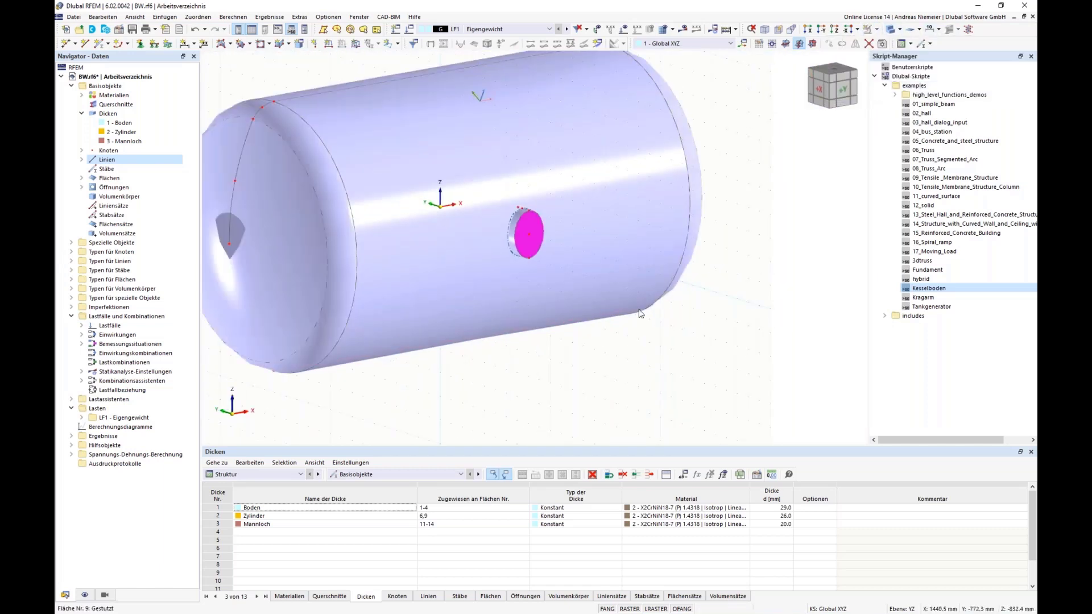
pyautogui.click(819, 89)
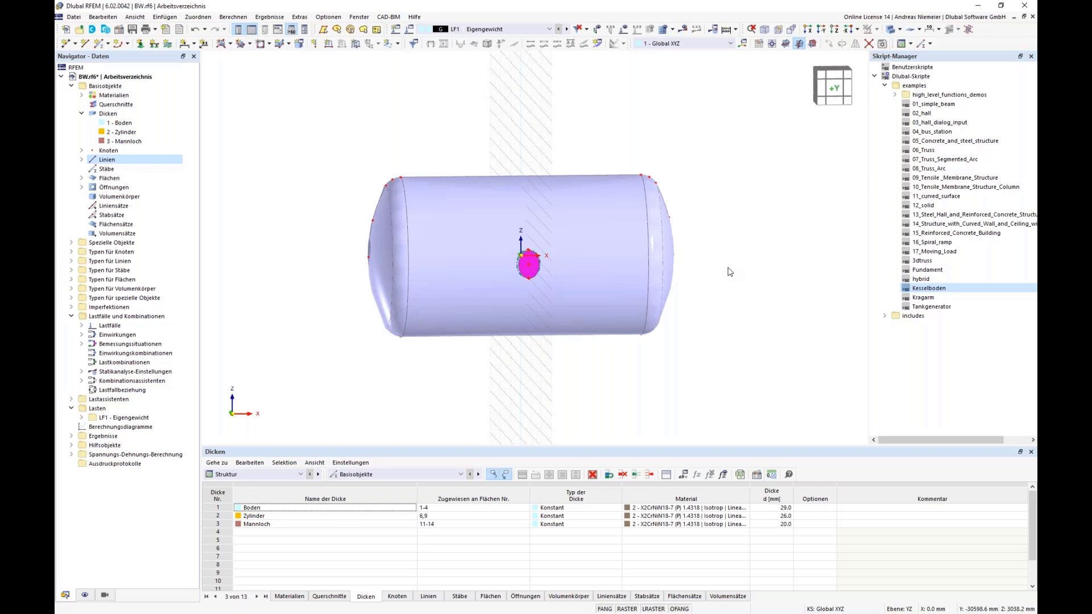
# Step: Set the target length of the finite elements to 50 mm in the mesh settings
pyautogui.click(672, 30)
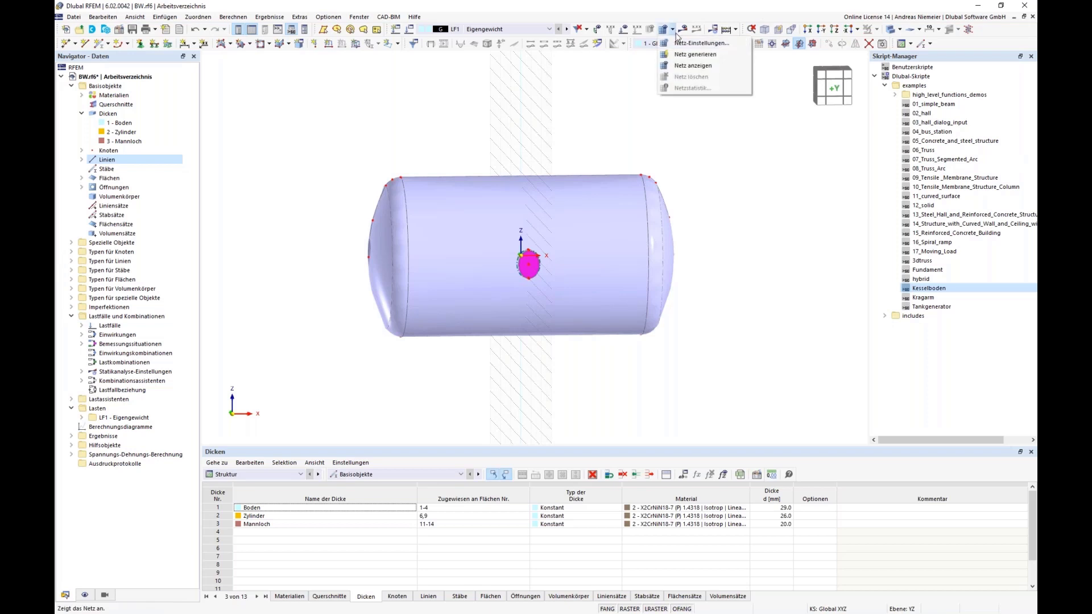
pyautogui.click(700, 45)
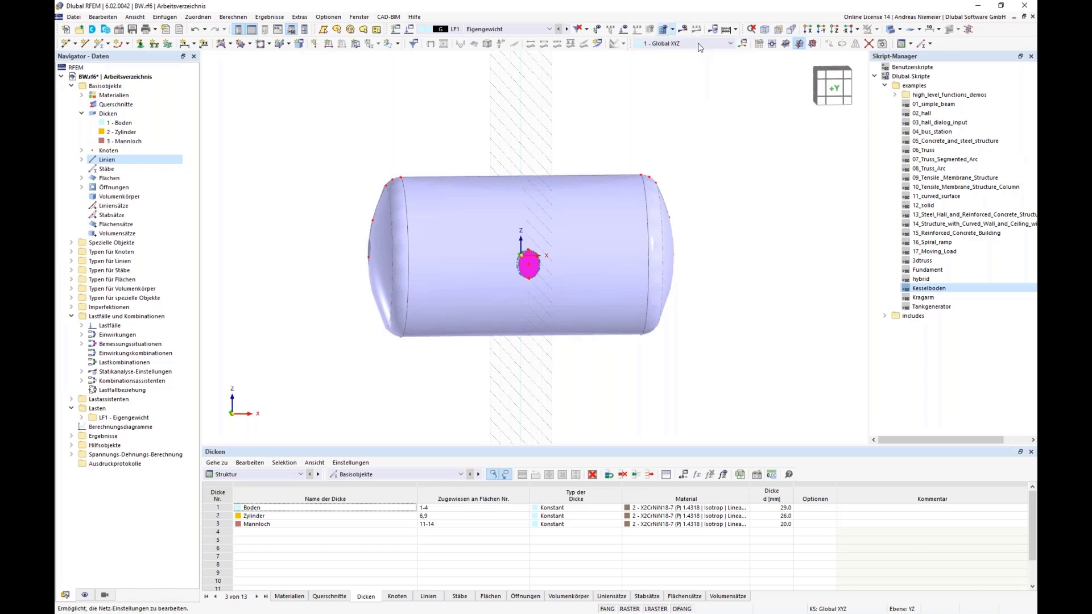
pyautogui.doubleClick(372, 171)
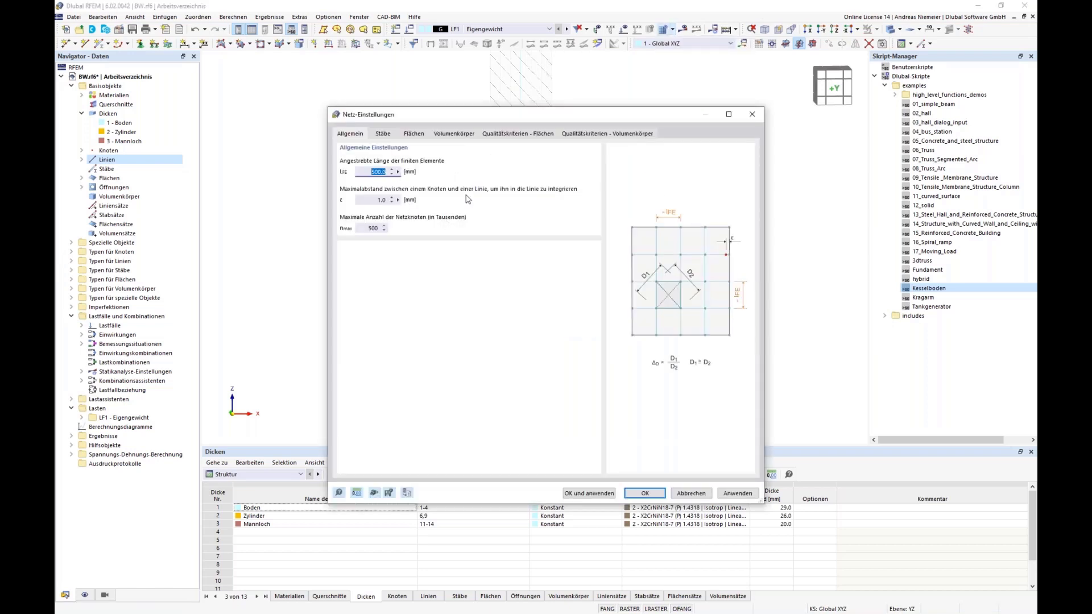
pyautogui.write('50')
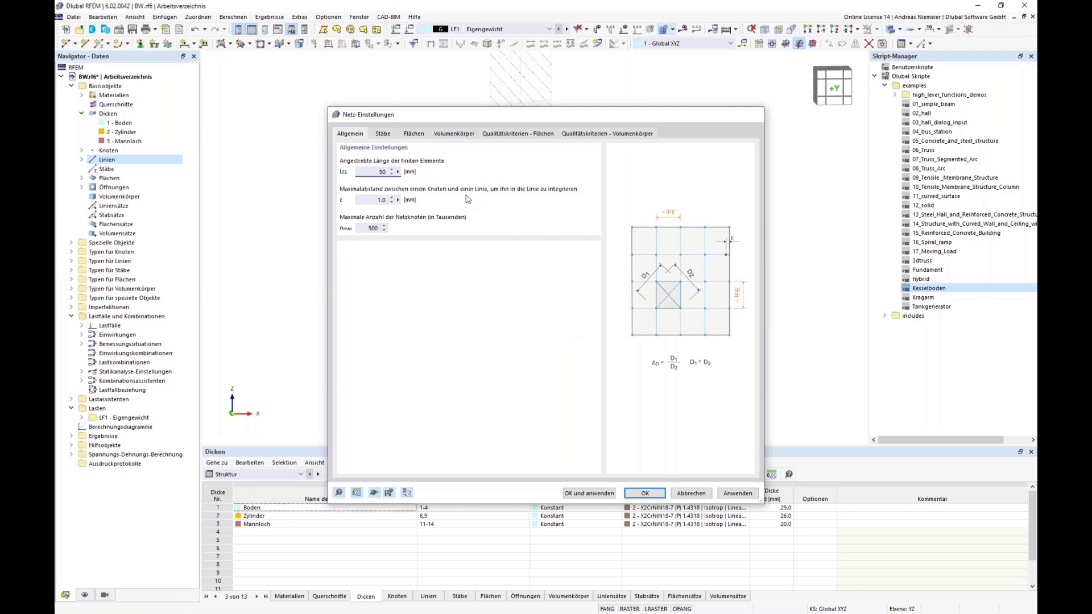
pyautogui.press('Return')
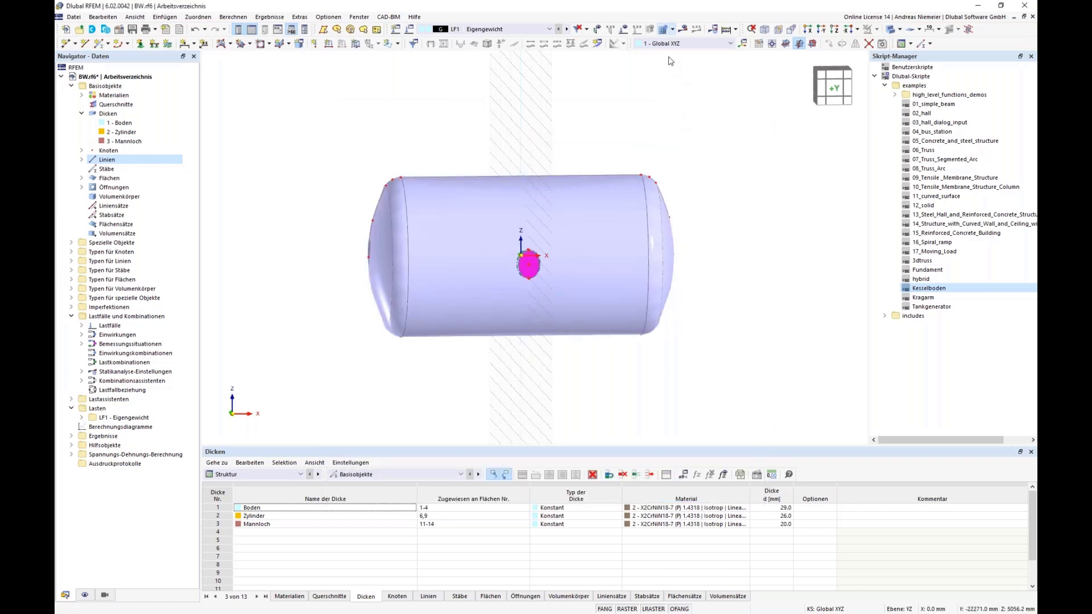
# Step: Generate the finite element mesh for the vessel
pyautogui.click(671, 29)
pyautogui.click(682, 38)
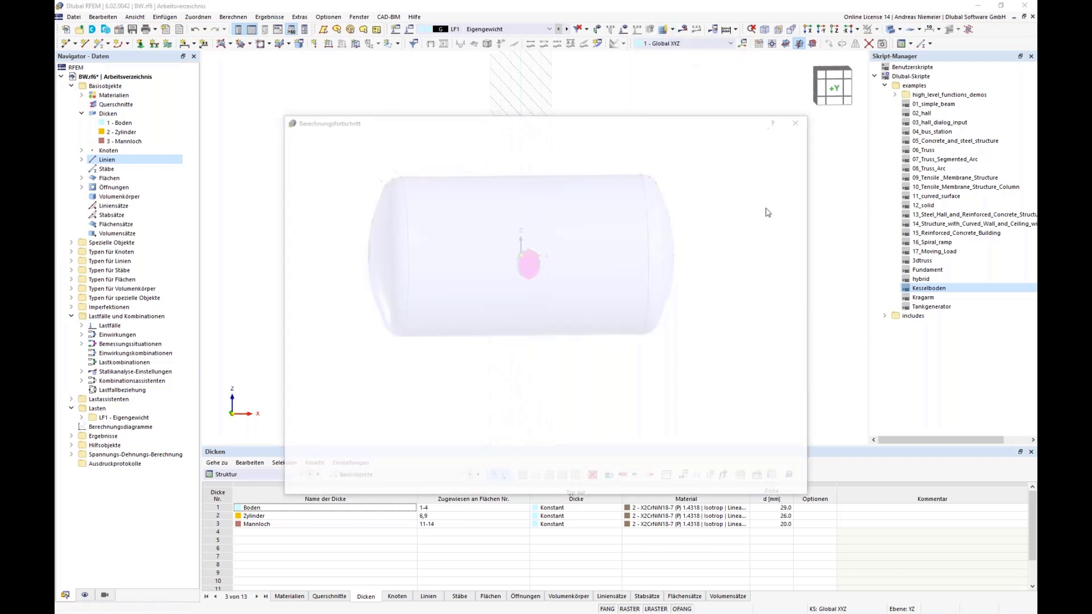
pyautogui.click(493, 372)
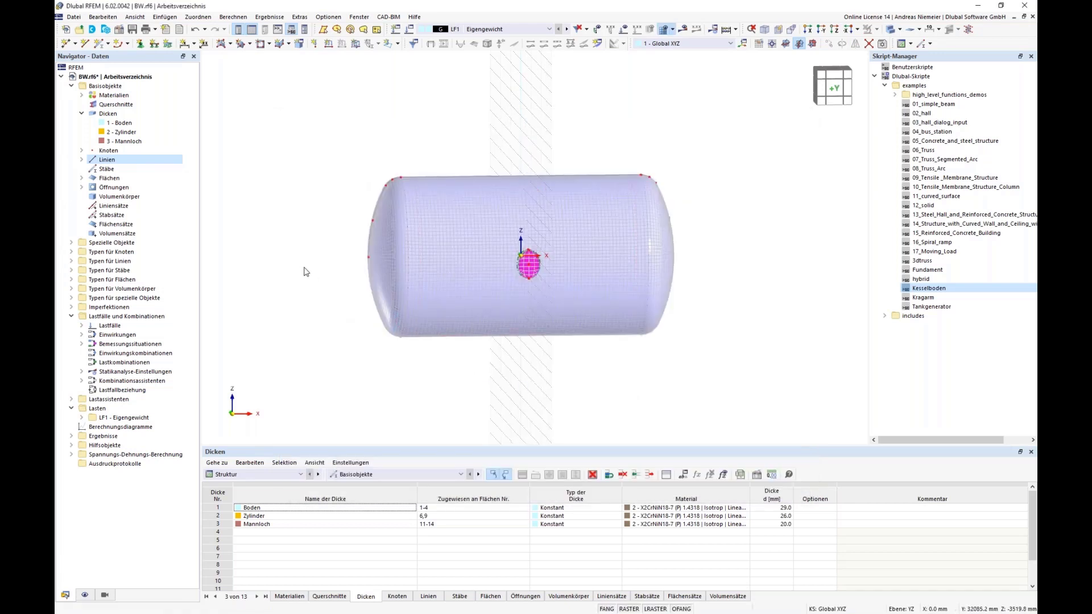
# Step: Turn on the display of the FE axis systems x,y,z for the mesh on surfaces
pyautogui.click(84, 595)
pyautogui.scroll(-3, 84, 282)
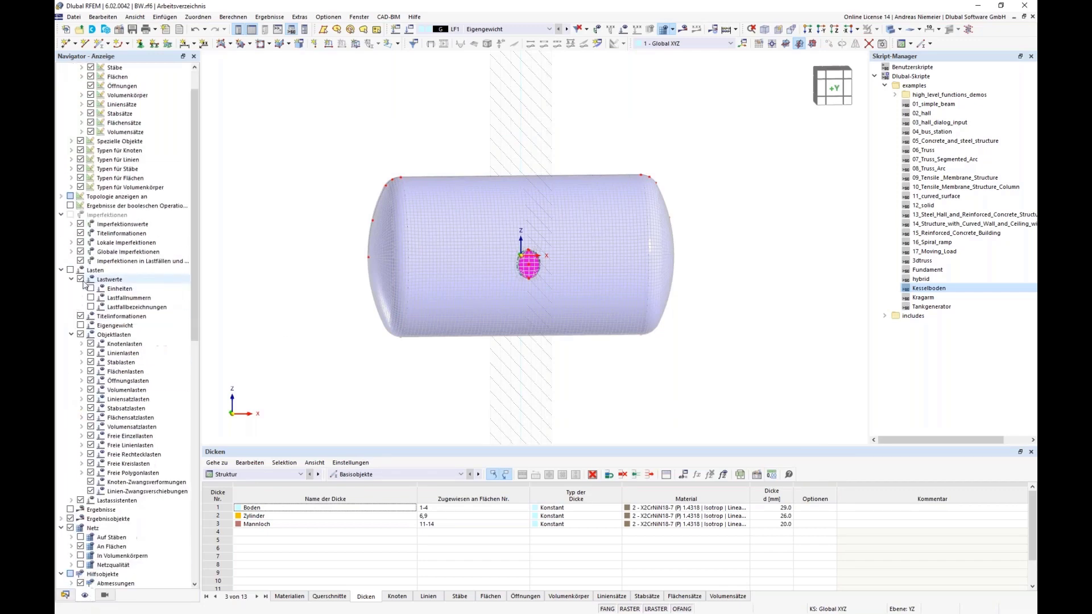
pyautogui.scroll(-8, 84, 283)
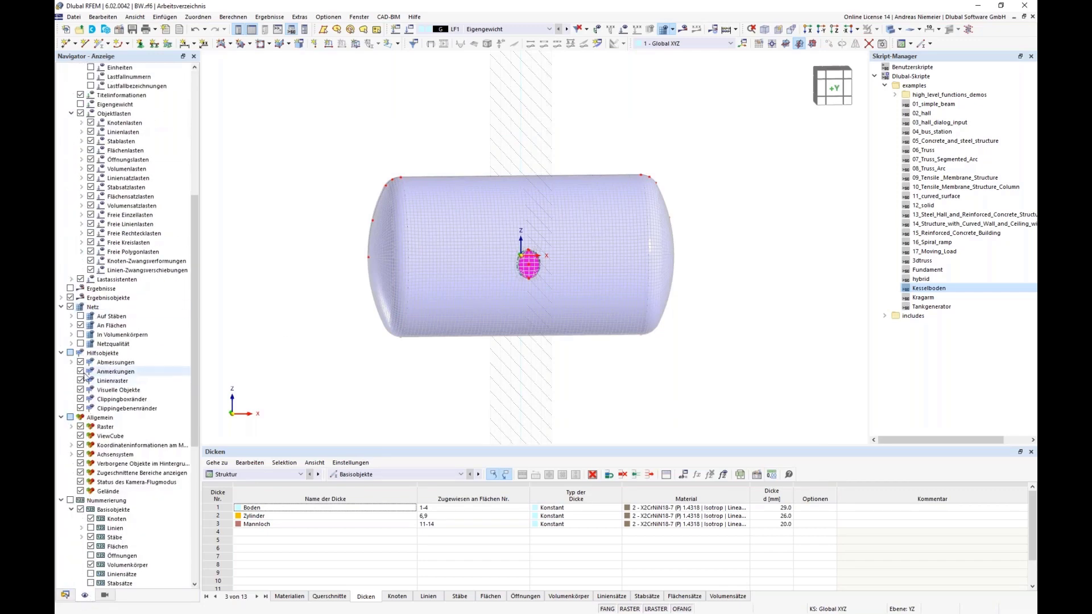
pyautogui.click(71, 325)
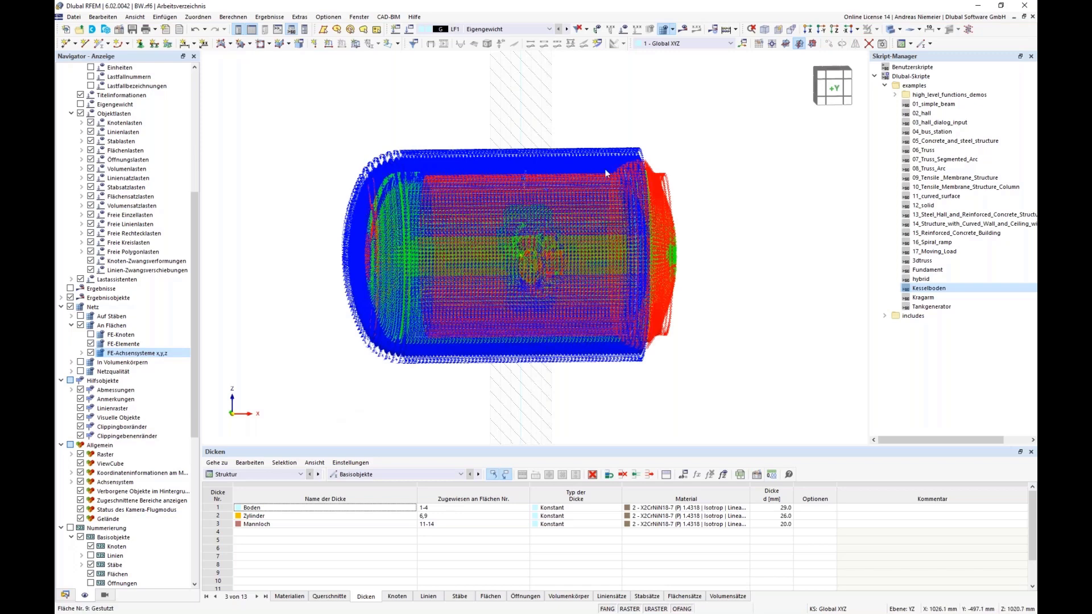
# Step: Show the indices on the FE axis systems of the surface mesh
pyautogui.scroll(2, 382, 166)
pyautogui.scroll(3, 382, 167)
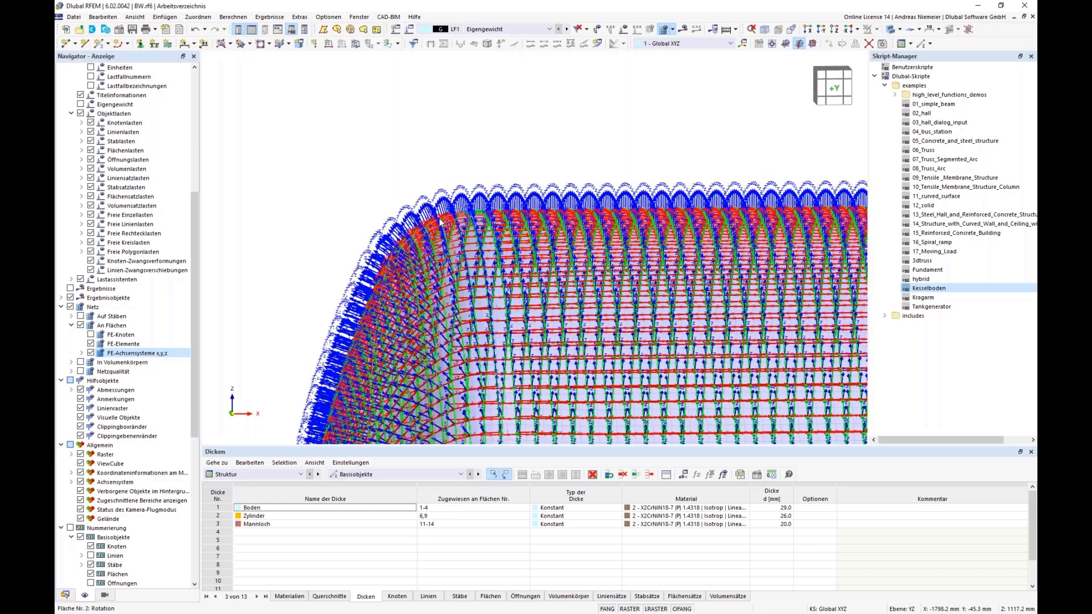
pyautogui.click(81, 353)
pyautogui.click(101, 362)
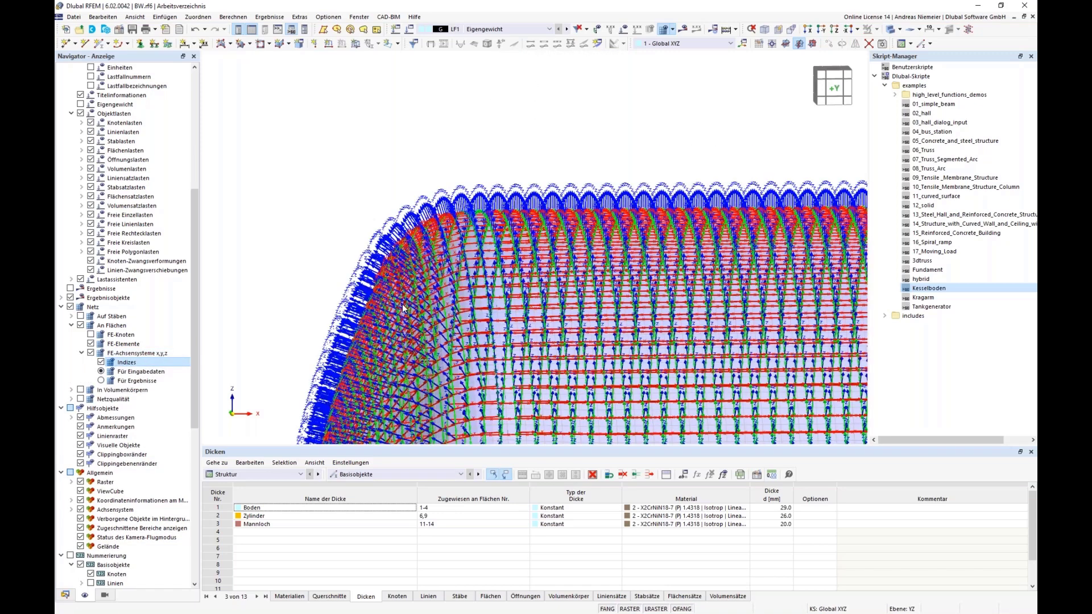
# Step: Hide the FE axis system indices and reverse the local axis systems of the two surfaces forming the dished head at the +X end
pyautogui.press('space')
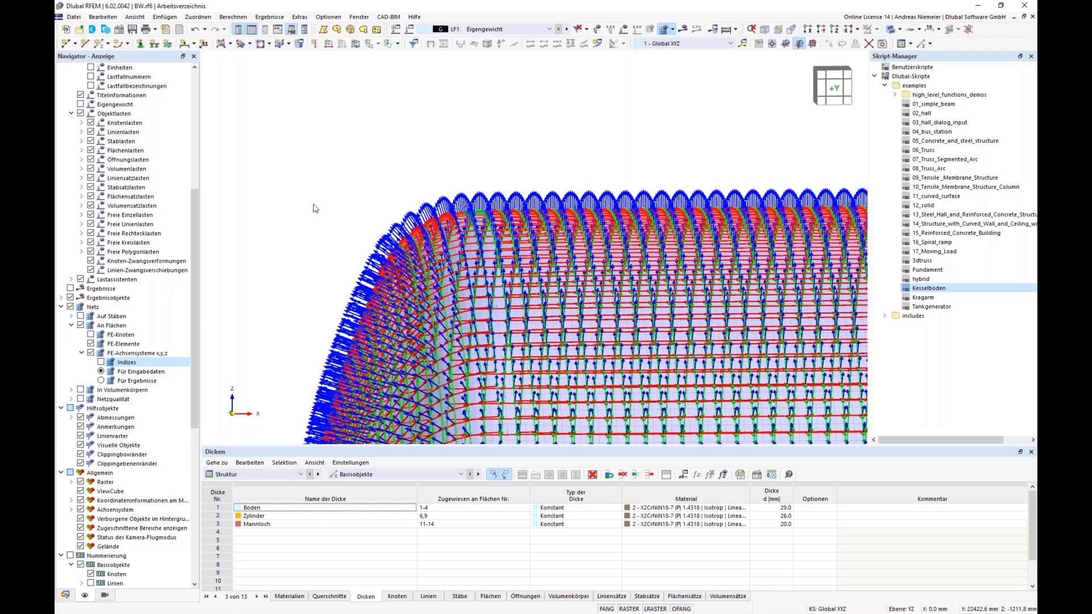
pyautogui.scroll(-5, 312, 205)
pyautogui.scroll(-2, 711, 352)
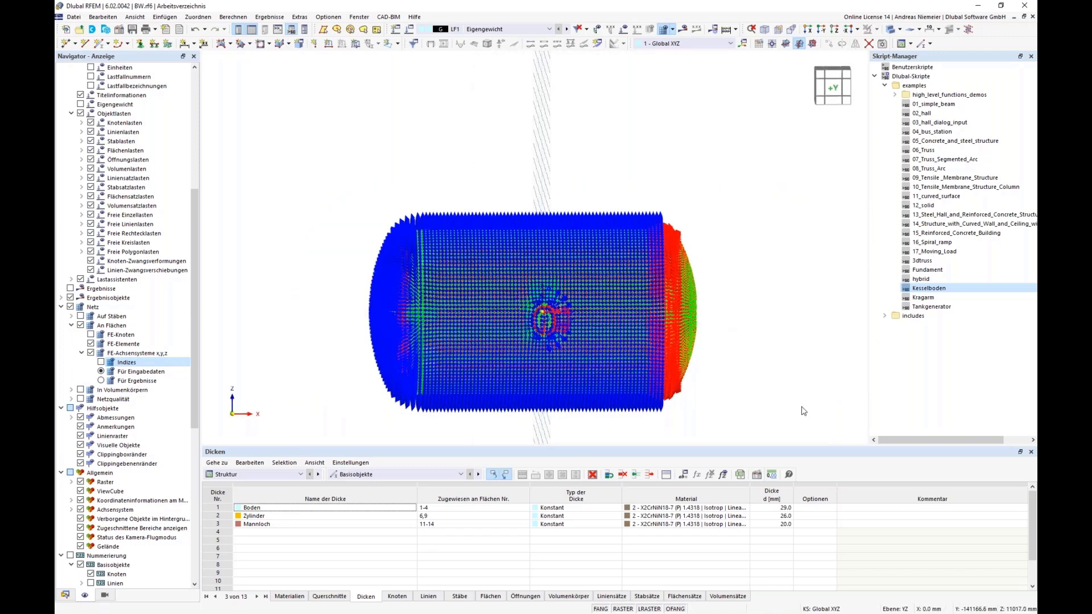
pyautogui.moveTo(802, 412); pyautogui.dragTo(668, 202)
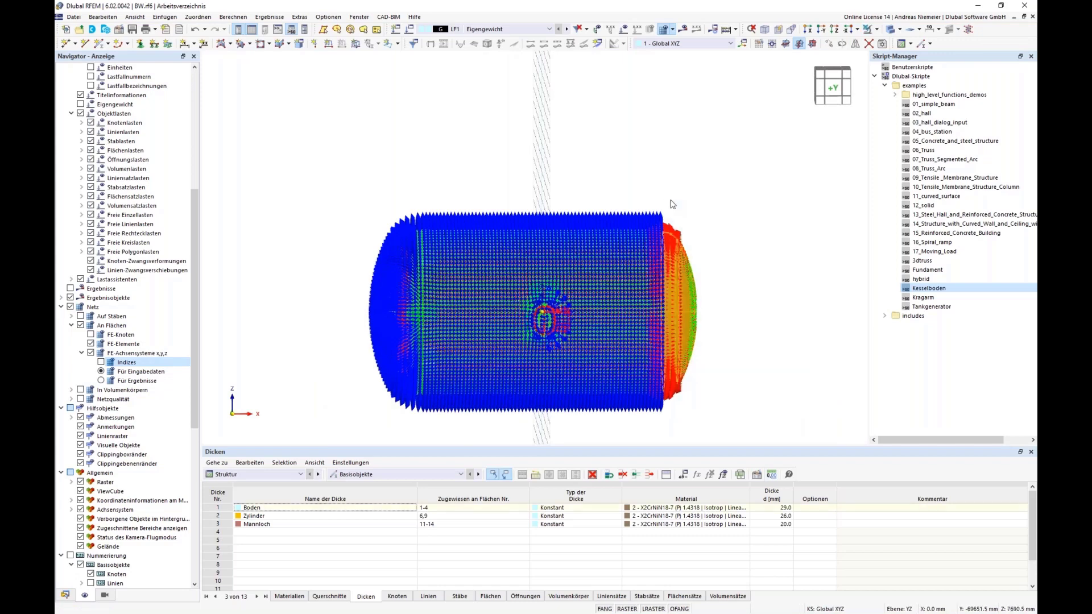
pyautogui.rightClick(675, 249)
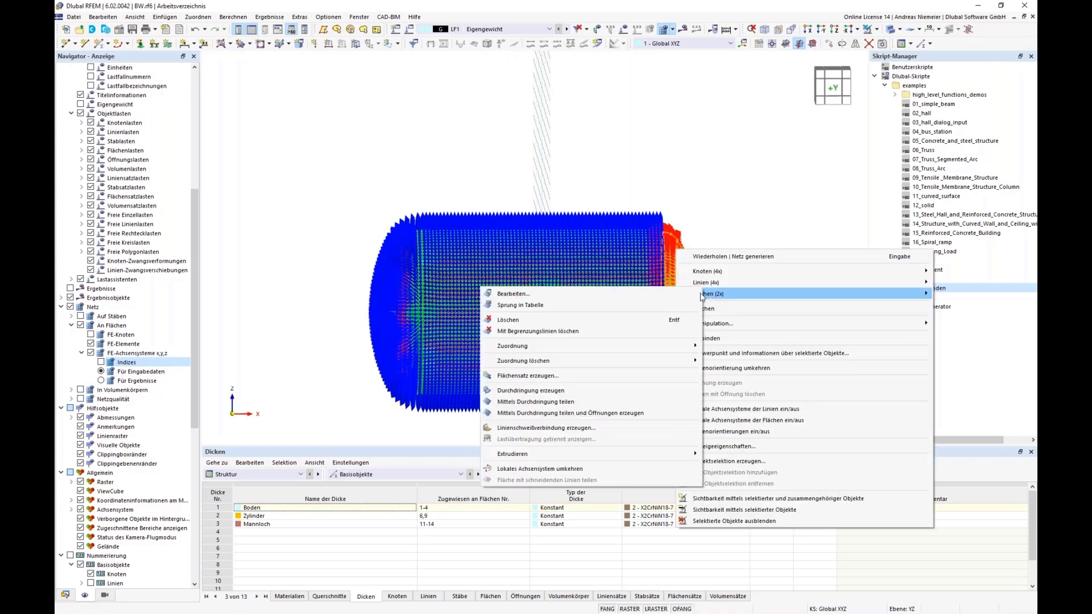
pyautogui.click(558, 468)
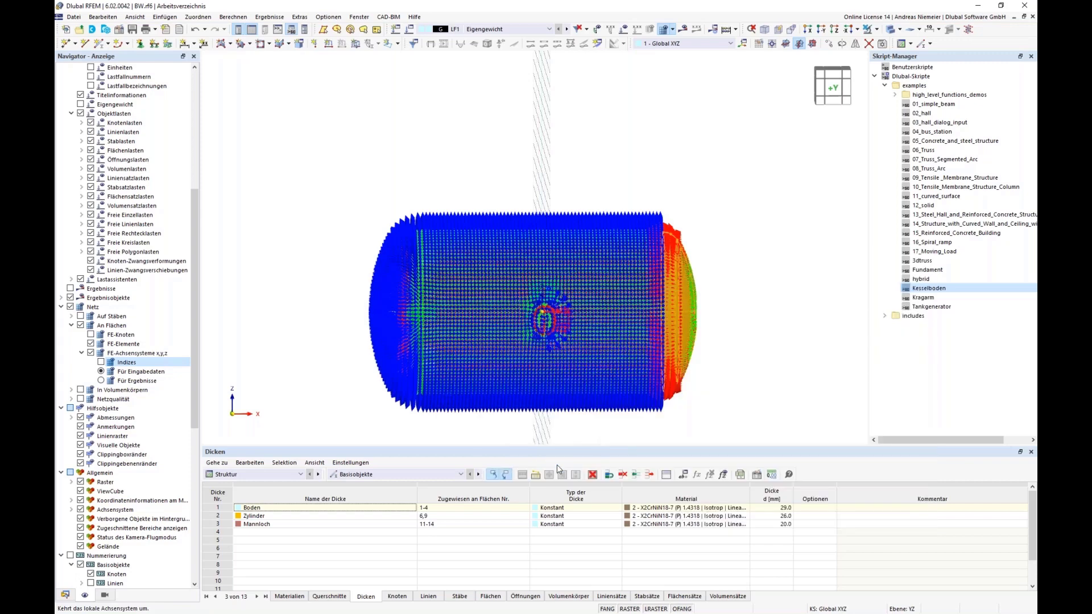
pyautogui.click(574, 360)
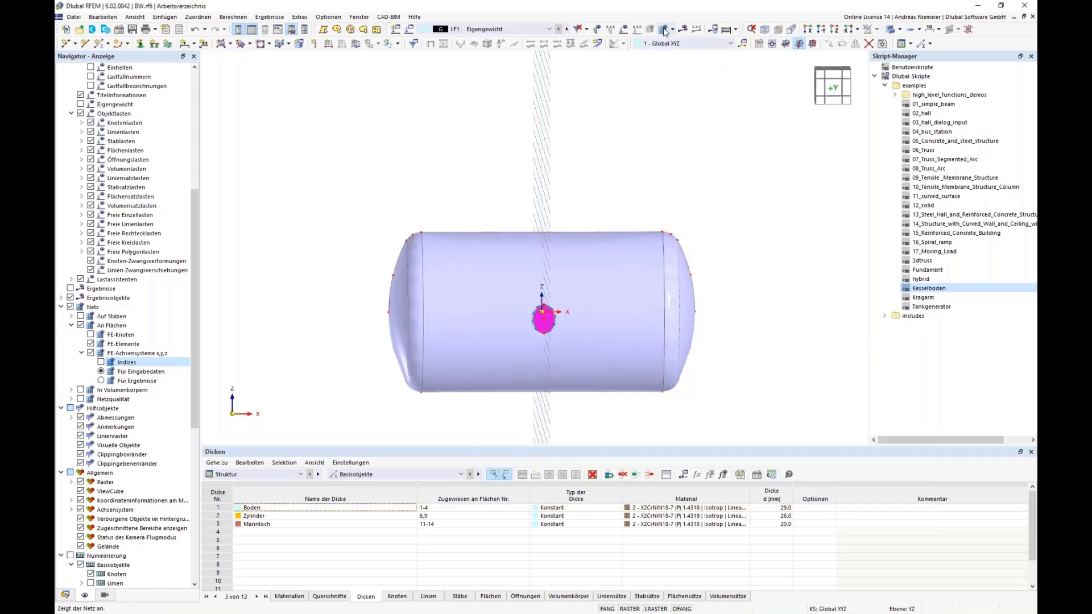
# Step: Display the mesh and have it generated again for the vessel, ignoring the plausibility warning about coincident nodes
pyautogui.click(691, 54)
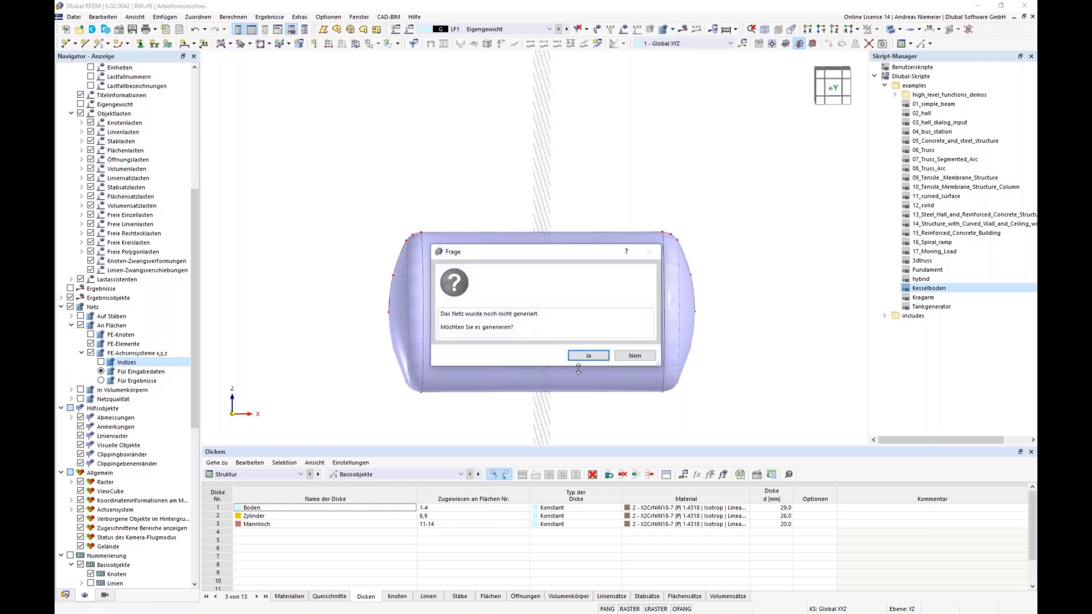
pyautogui.click(587, 365)
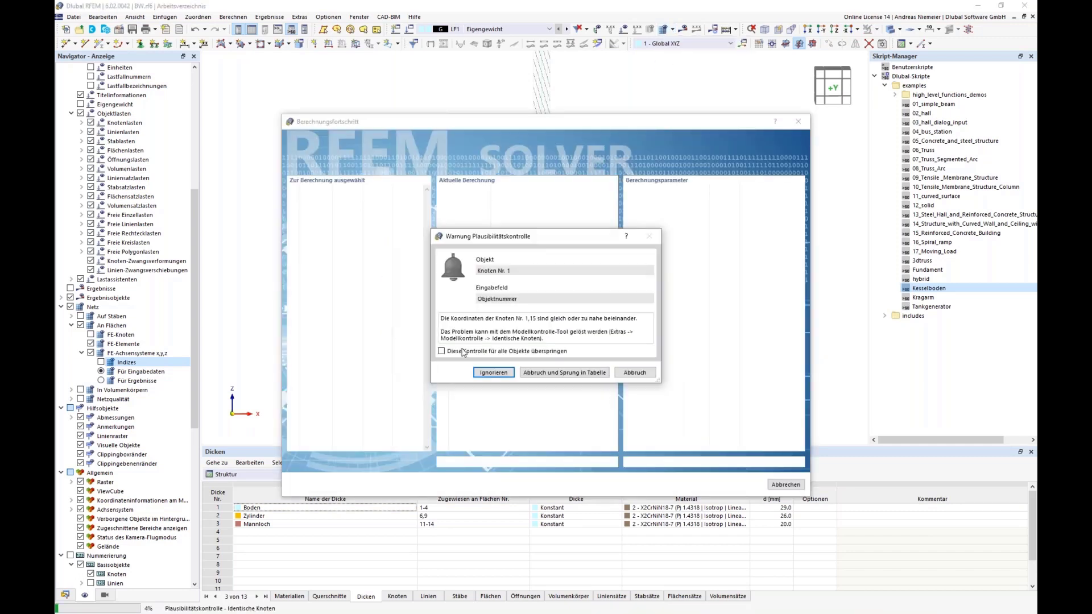
pyautogui.click(493, 372)
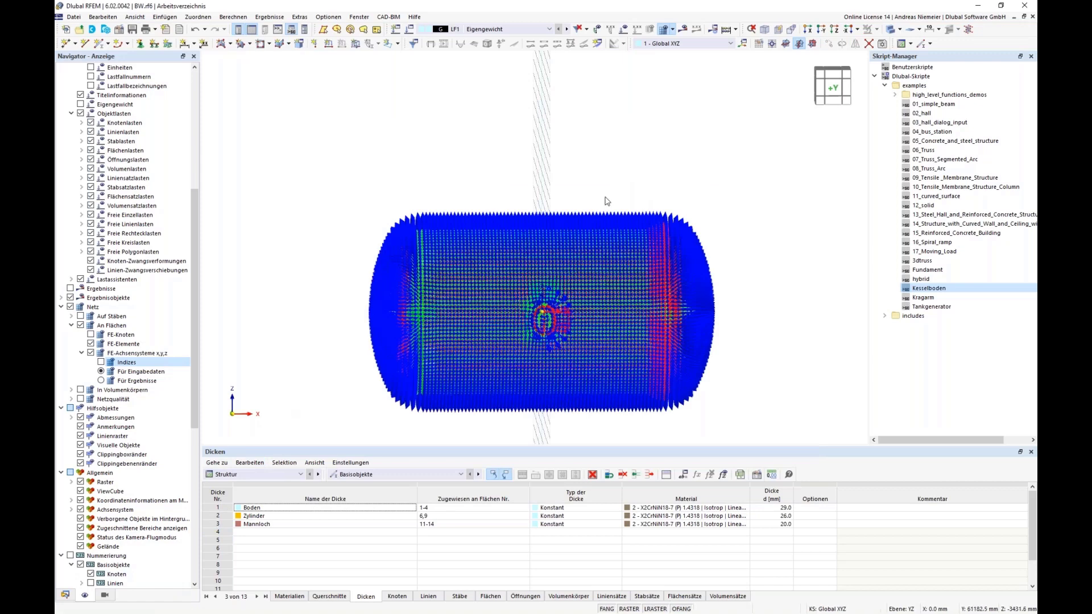
# Step: Limit the visibility to surfaces with thickness 3 - Mannloch and surfaces of stiffness type Starr
pyautogui.click(105, 596)
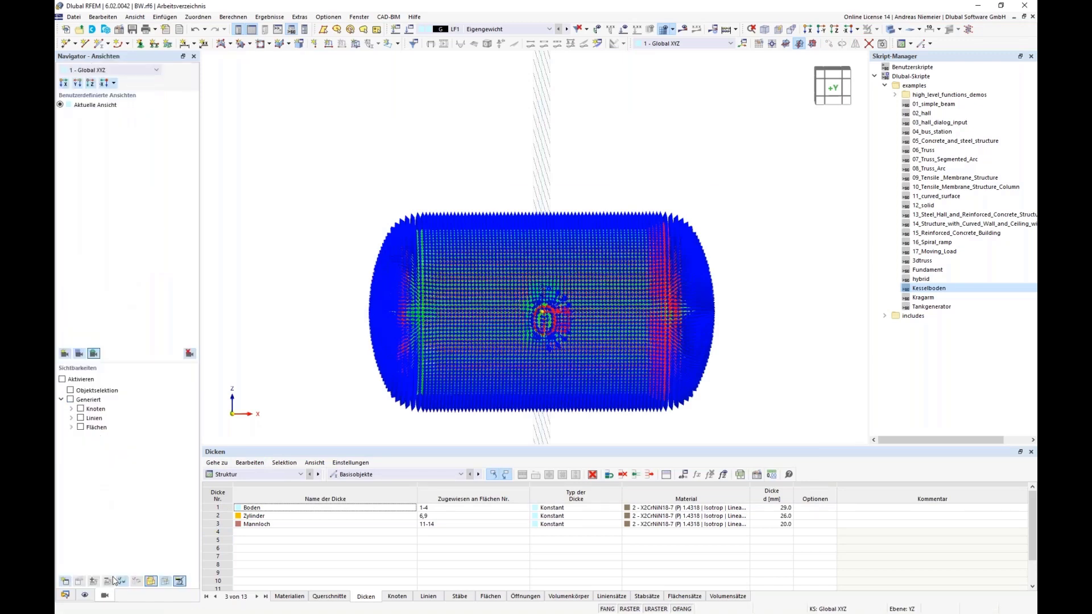
pyautogui.click(820, 93)
pyautogui.click(820, 93)
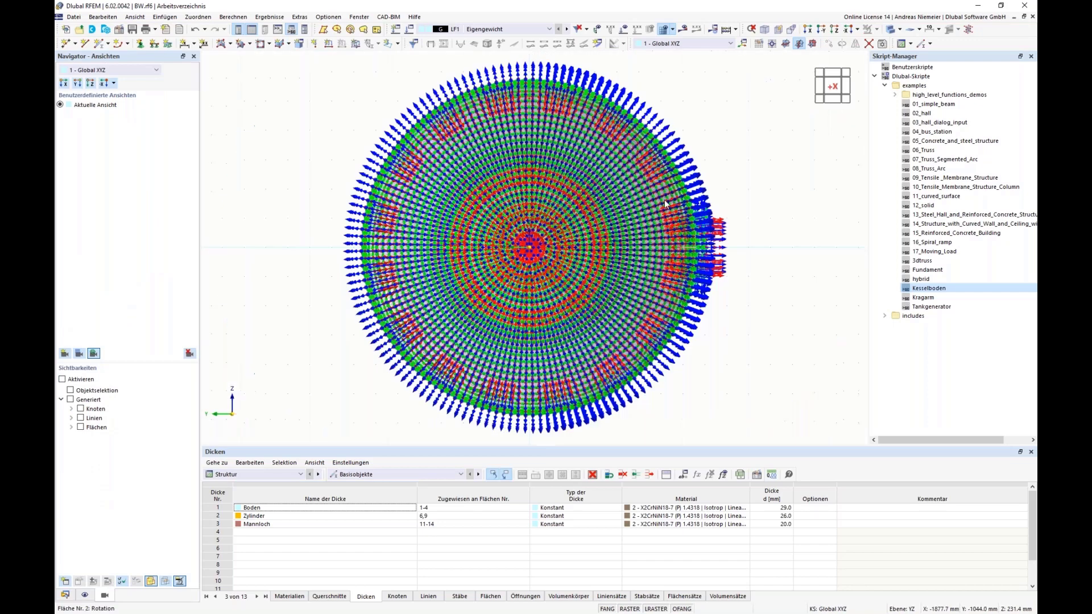
pyautogui.click(71, 427)
pyautogui.click(82, 455)
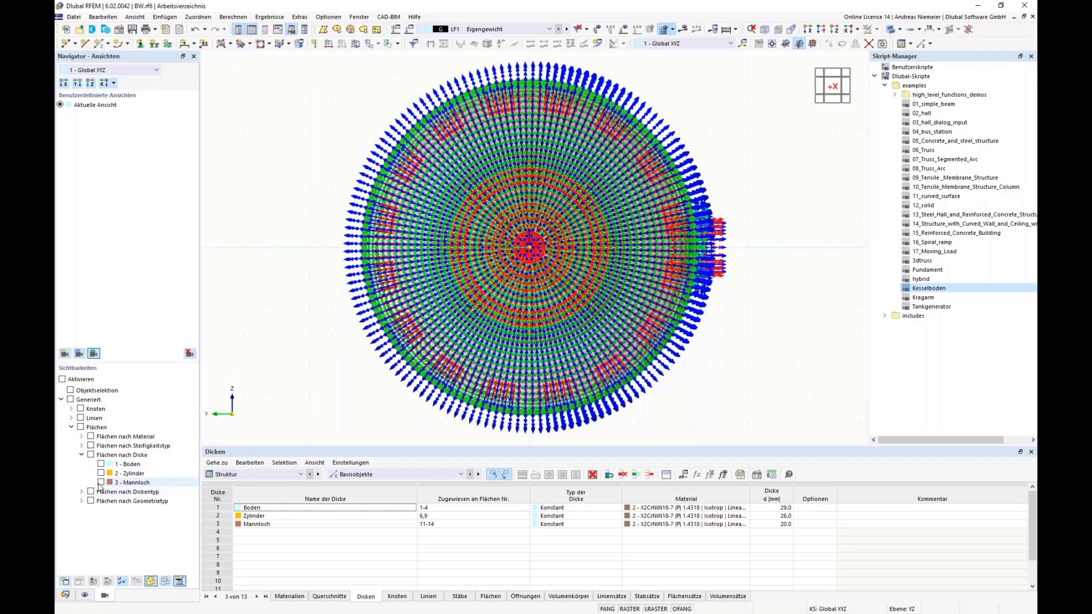
pyautogui.click(101, 483)
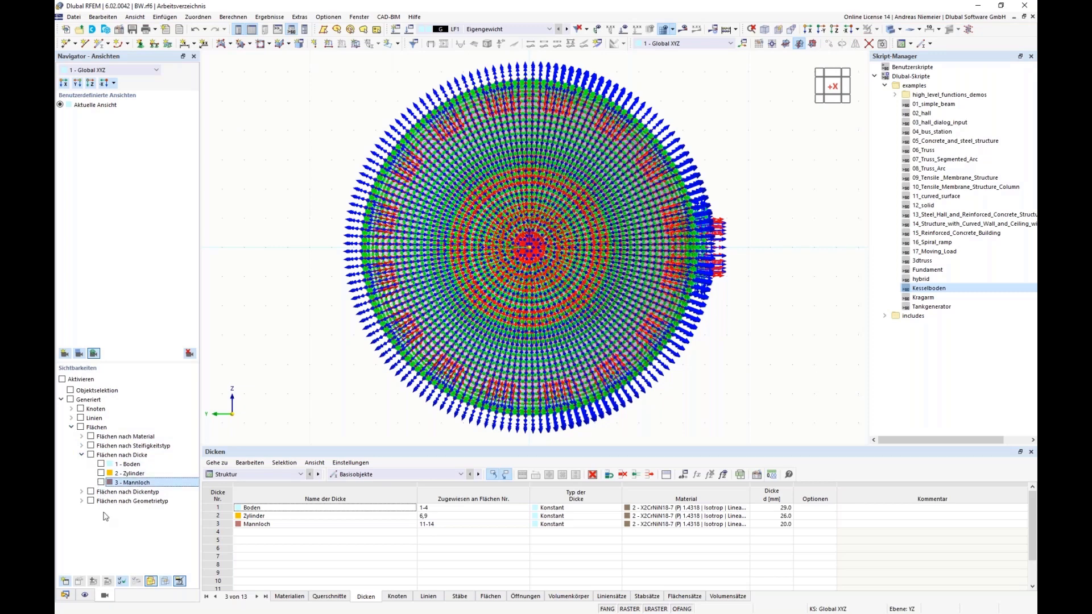
pyautogui.click(101, 482)
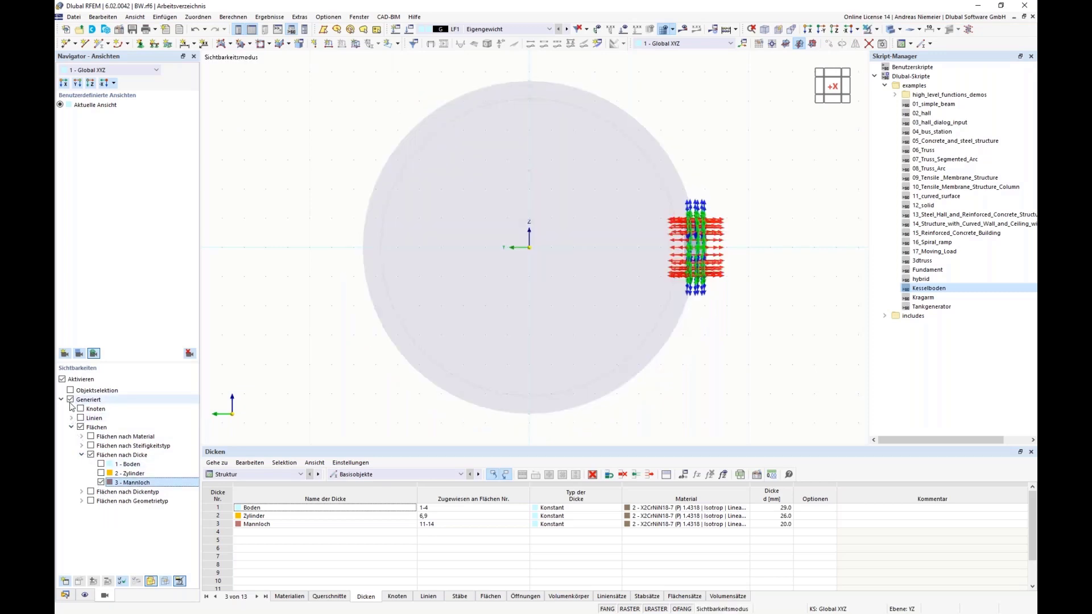
pyautogui.click(82, 445)
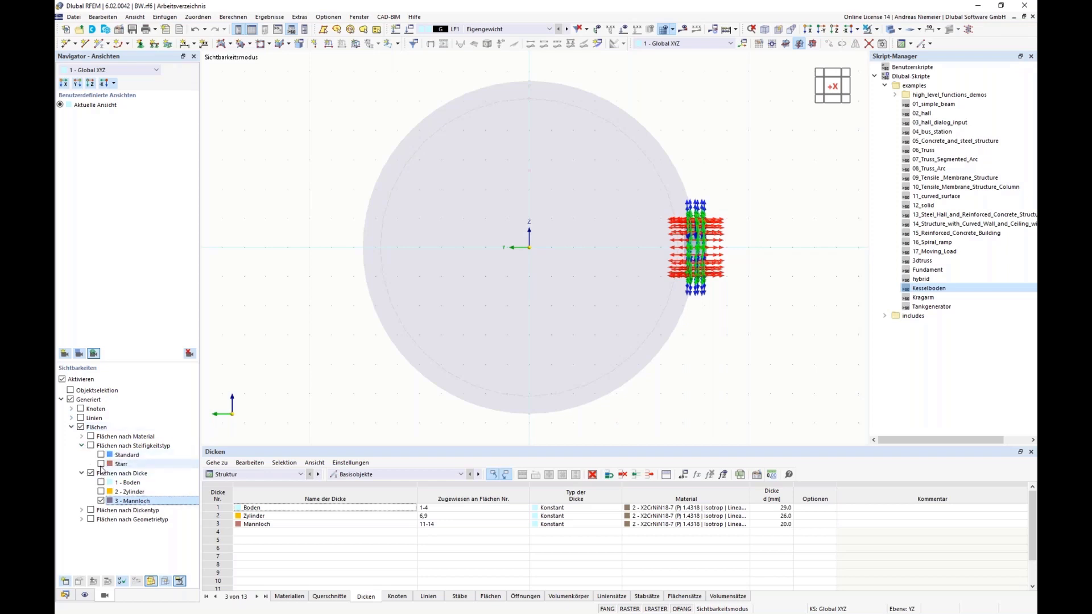
pyautogui.click(101, 464)
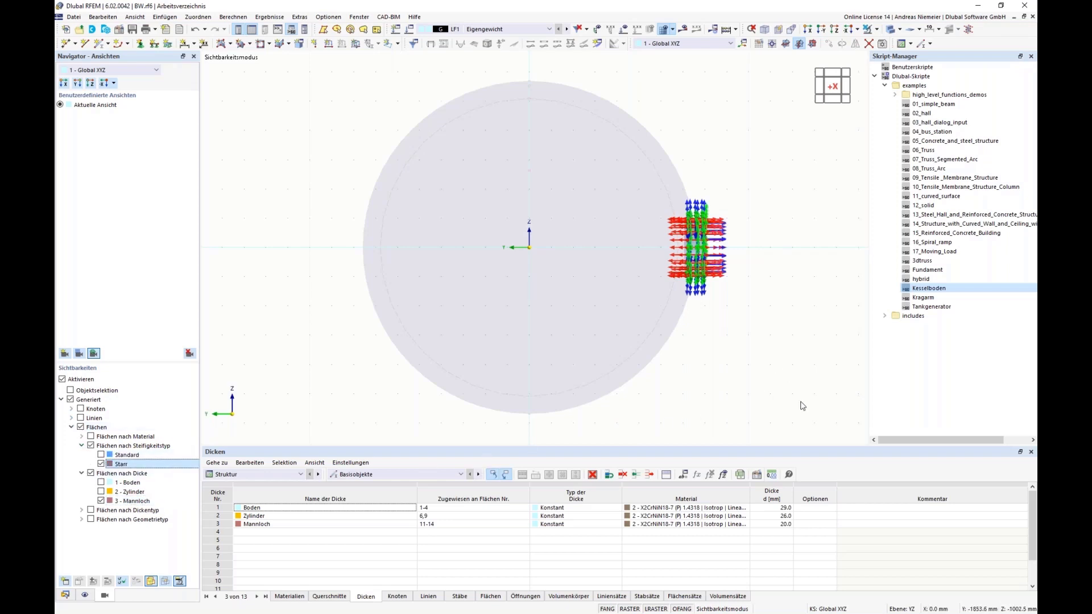
# Step: Reverse the local axis system of the manhole's cylindrical wall surface, accepting the deletion of the mesh
pyautogui.keyDown('ctrl'); pyautogui.moveTo(792, 324); pyautogui.dragTo(705, 171, button='middle'); pyautogui.keyUp('ctrl')
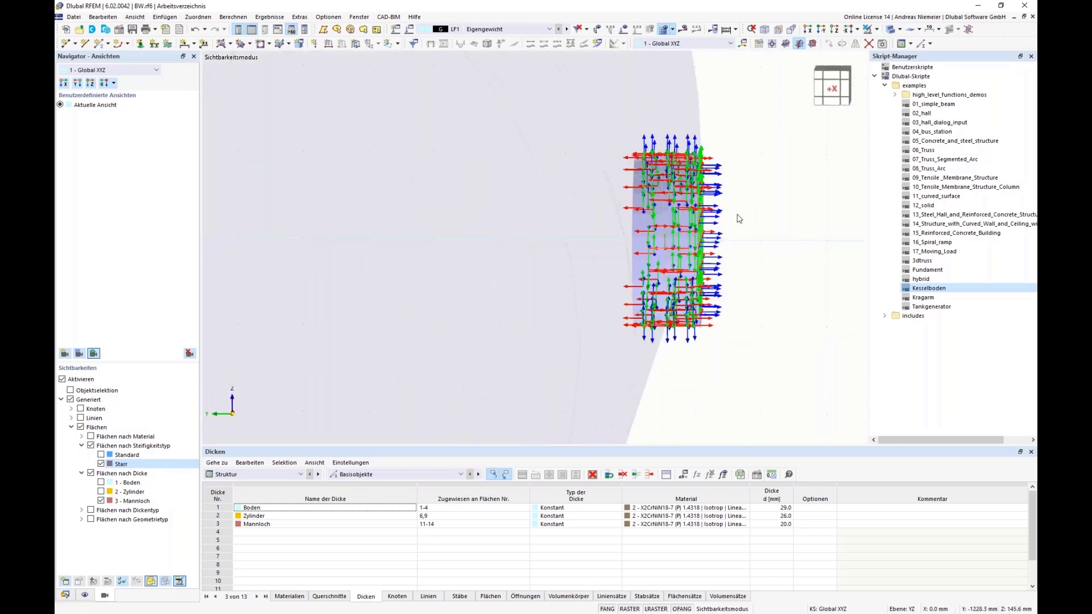
pyautogui.keyDown('ctrl'); pyautogui.moveTo(793, 262); pyautogui.dragTo(617, 261, button='middle'); pyautogui.keyUp('ctrl')
pyautogui.scroll(5, 614, 255)
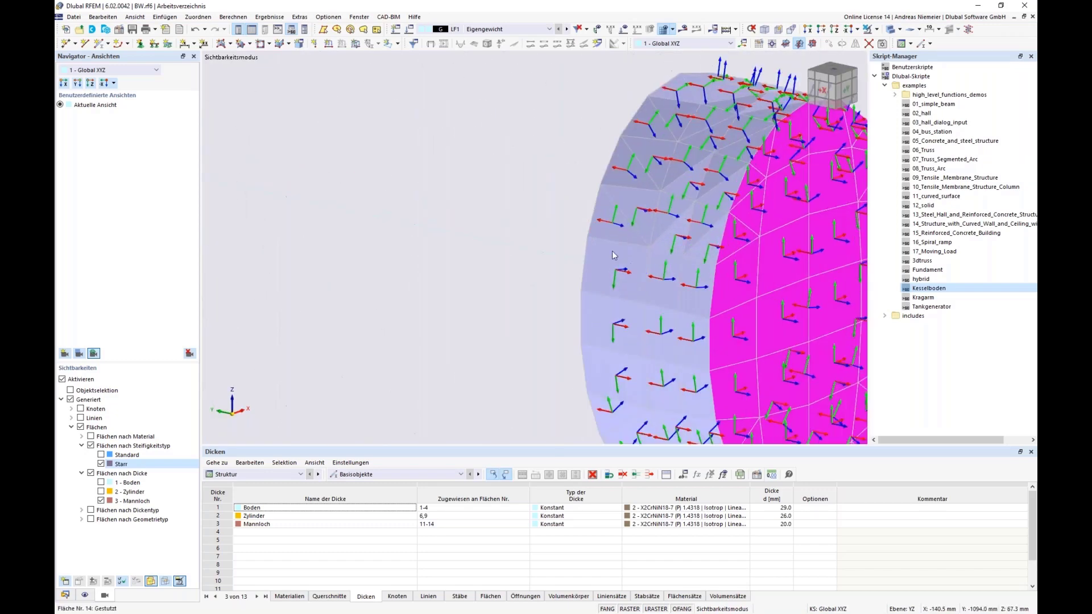
pyautogui.click(614, 255)
pyautogui.rightClick(678, 261)
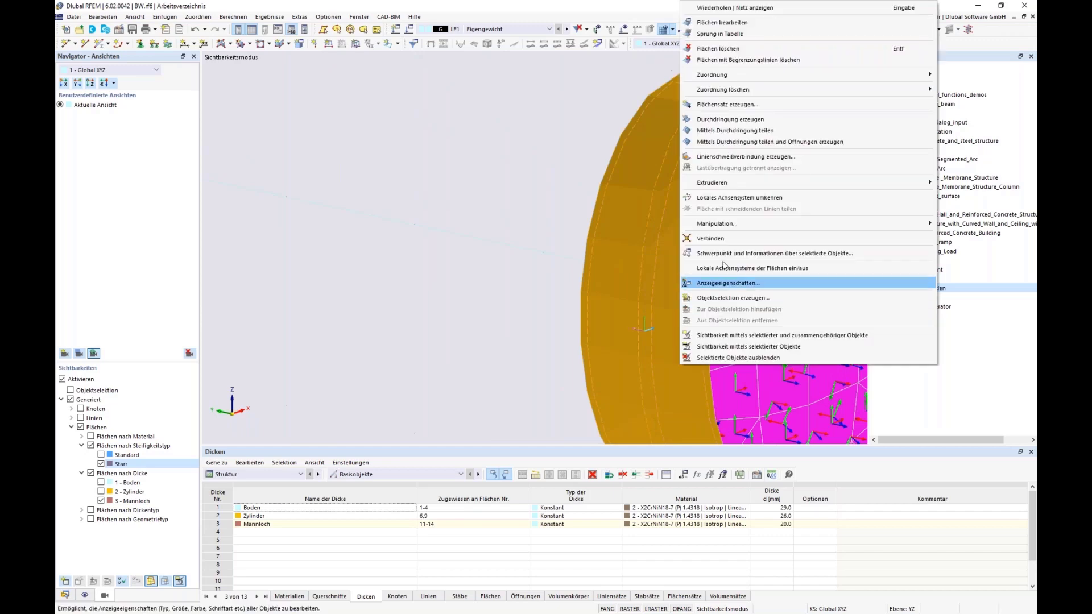
pyautogui.click(751, 198)
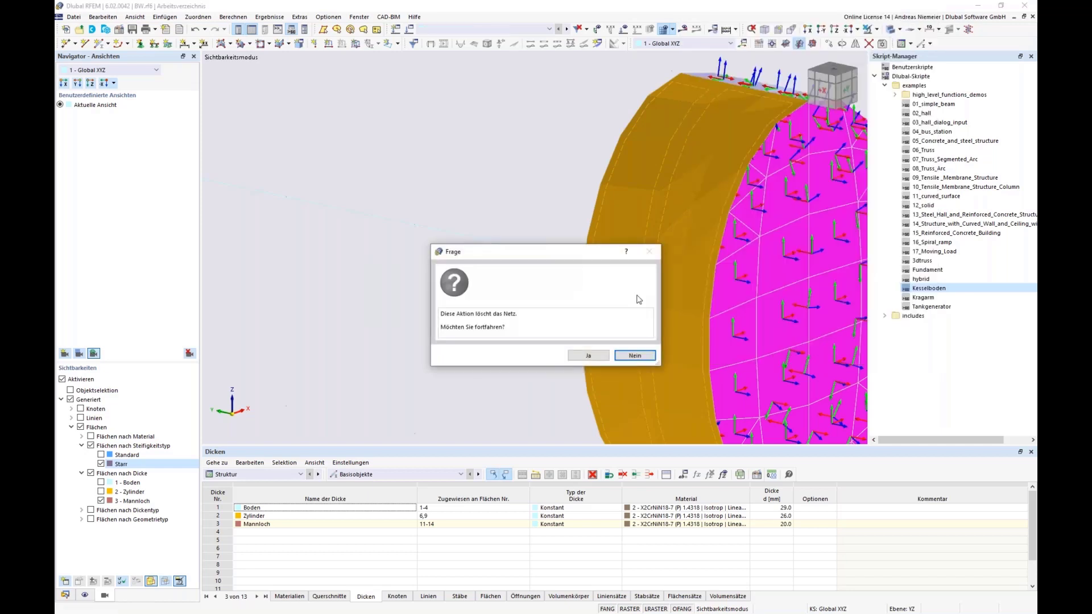
pyautogui.click(588, 355)
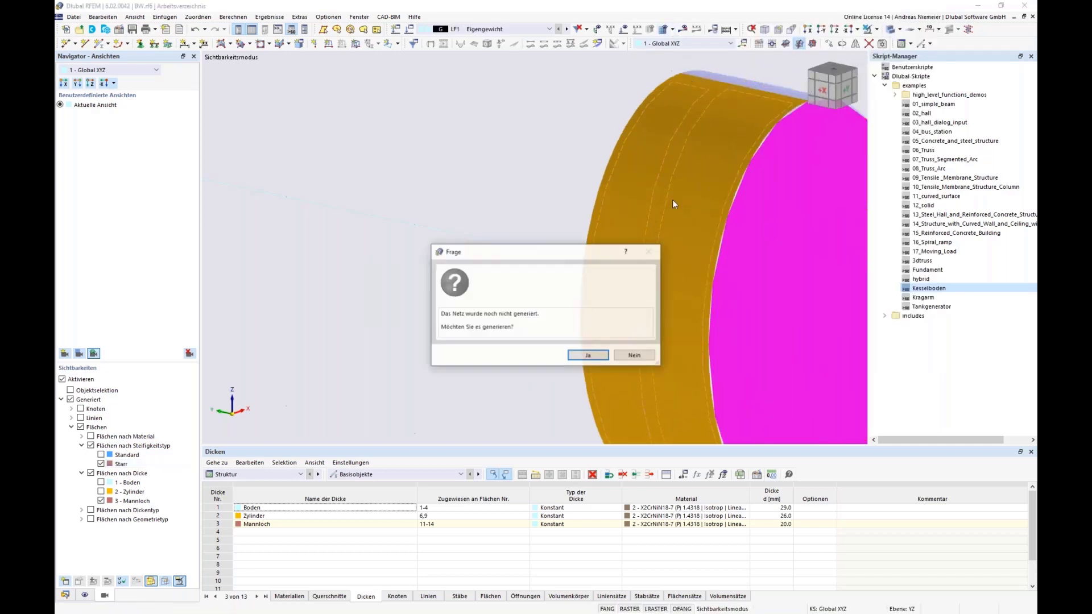
# Step: Regenerate the mesh despite the coincident-node warning and check the manhole's FE axes in the +Y view
pyautogui.click(588, 354)
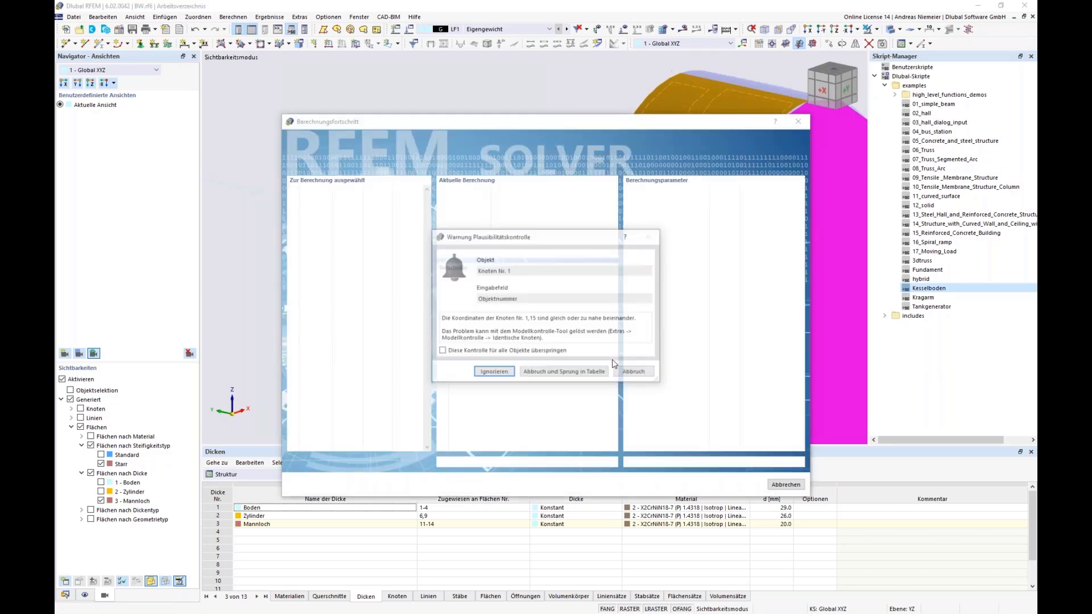
pyautogui.click(492, 372)
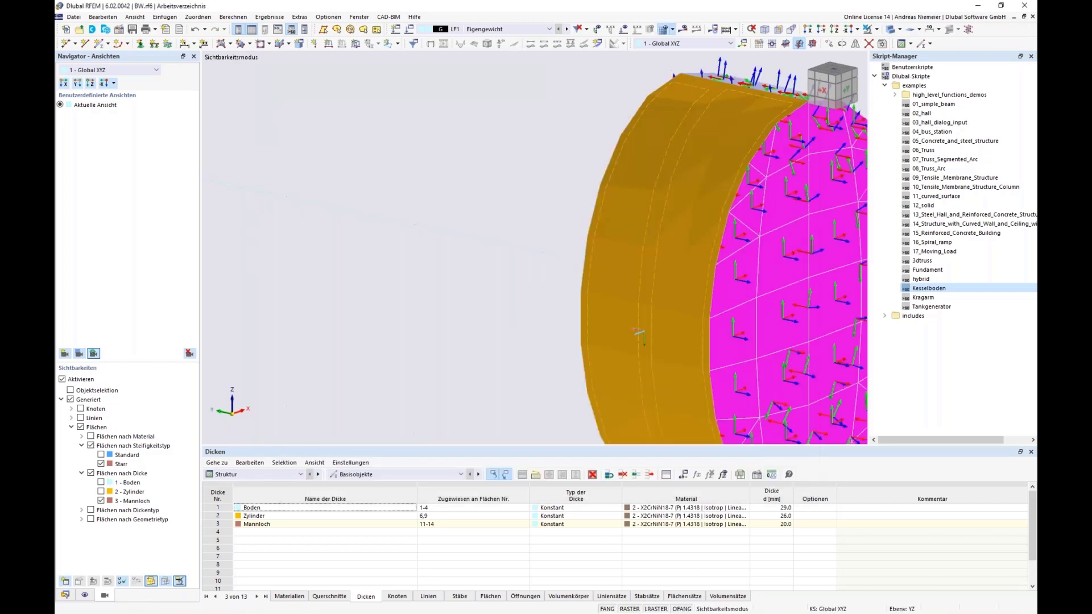
pyautogui.scroll(-5, 432, 284)
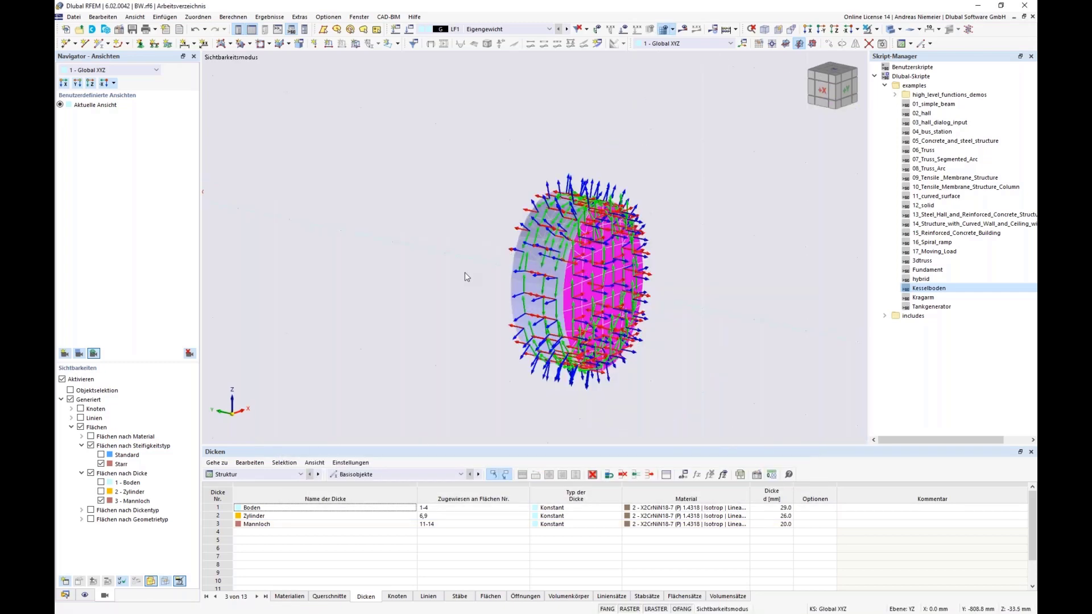
pyautogui.hotkey('ctrl', '2')
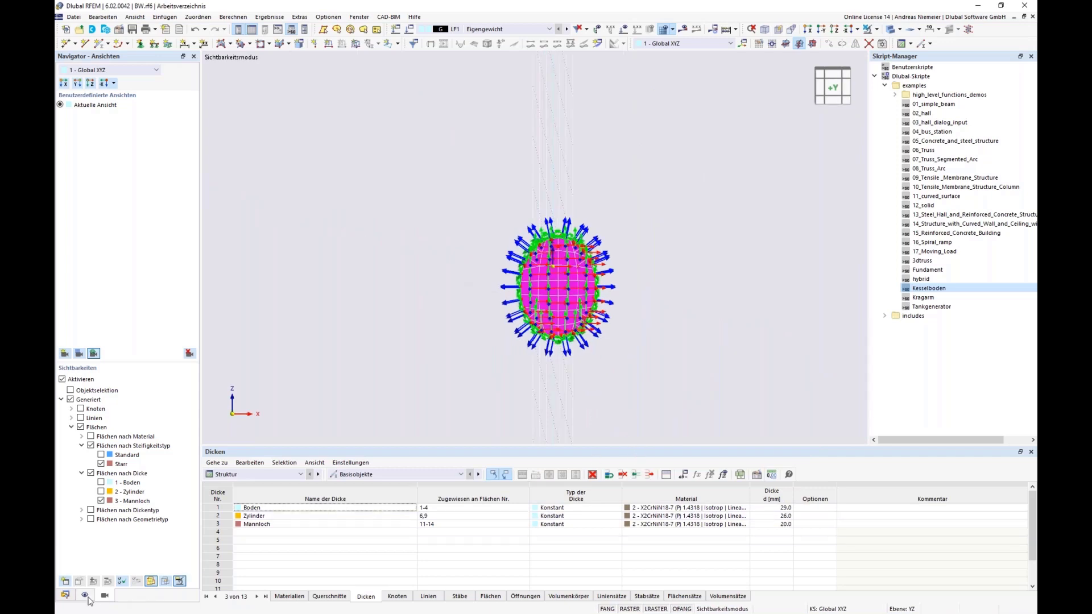
# Step: Turn off the display of the FE axis systems x,y,z and cancel the visibility mode to show the whole vessel
pyautogui.click(86, 597)
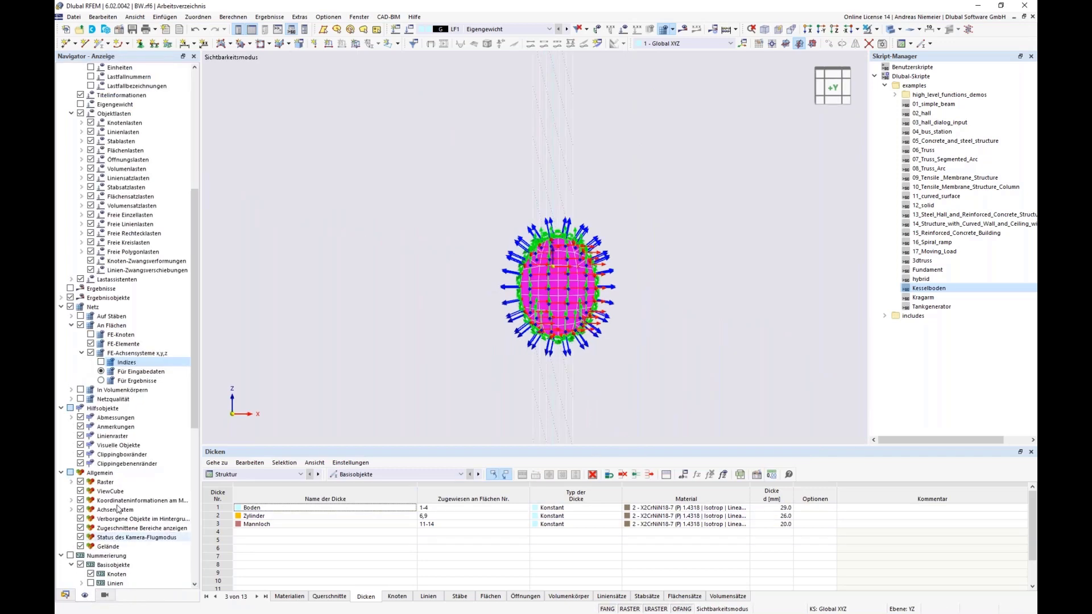
pyautogui.click(90, 353)
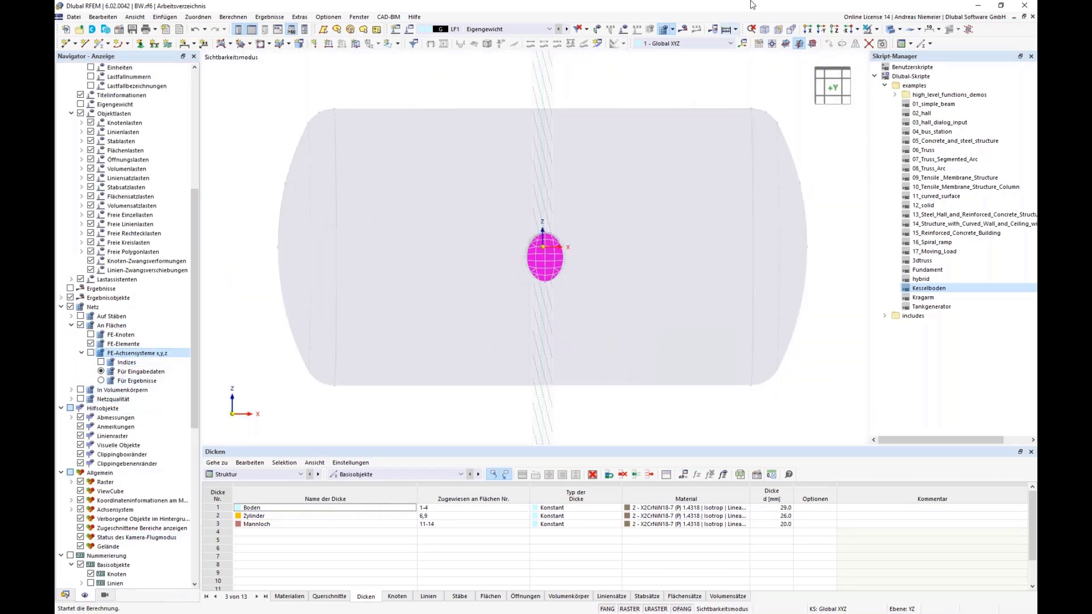
pyautogui.click(876, 29)
pyautogui.click(909, 94)
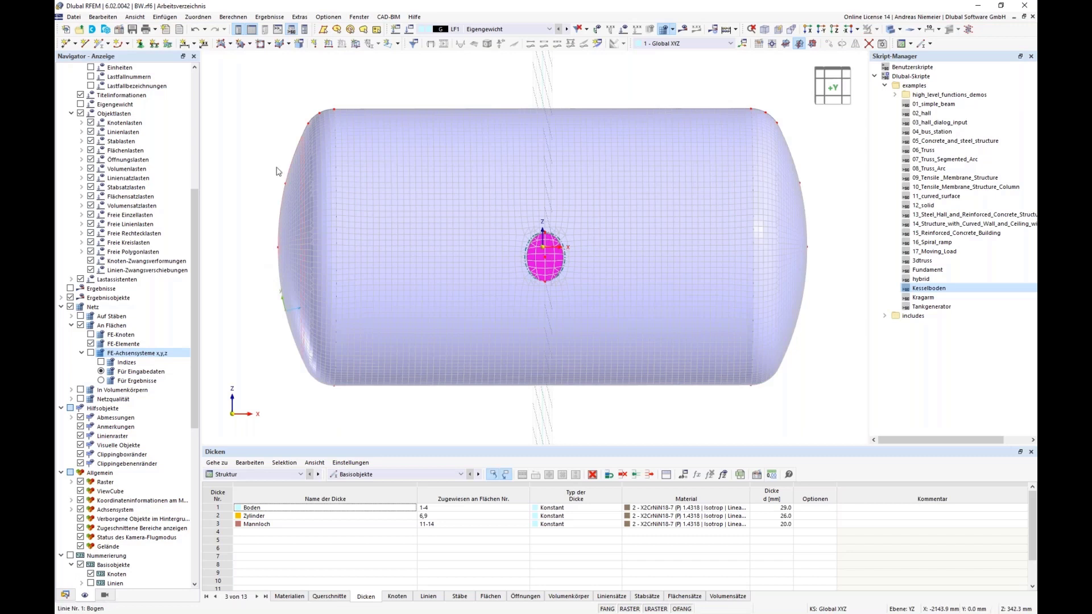
# Step: Run the model check for identical nodes and merge nodes 1 and 15, deleting unused nodes and accepting the loss of the mesh
pyautogui.click(301, 20)
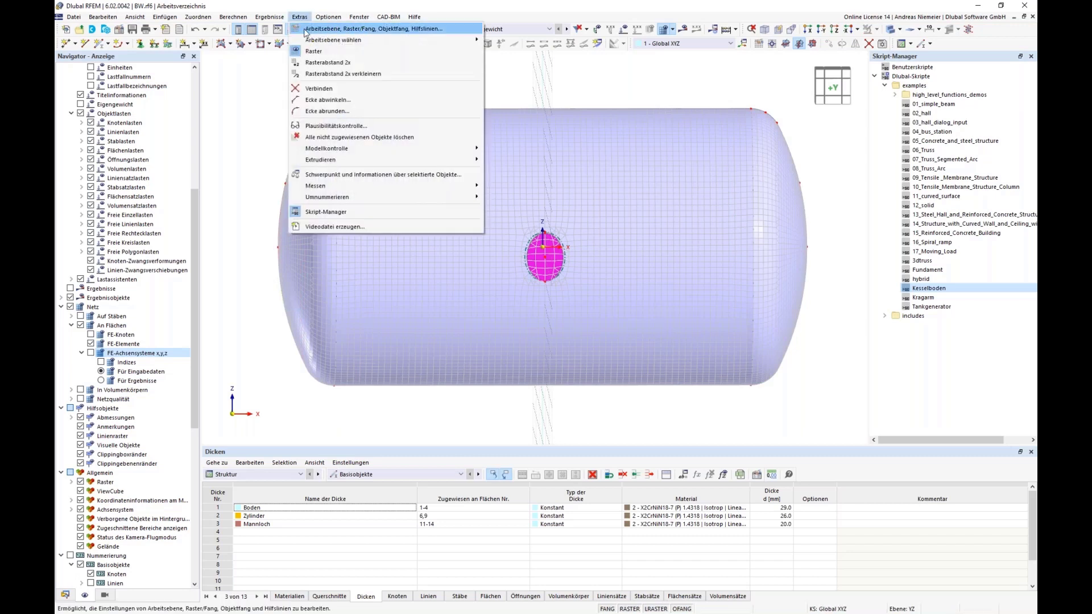
pyautogui.moveTo(348, 188)
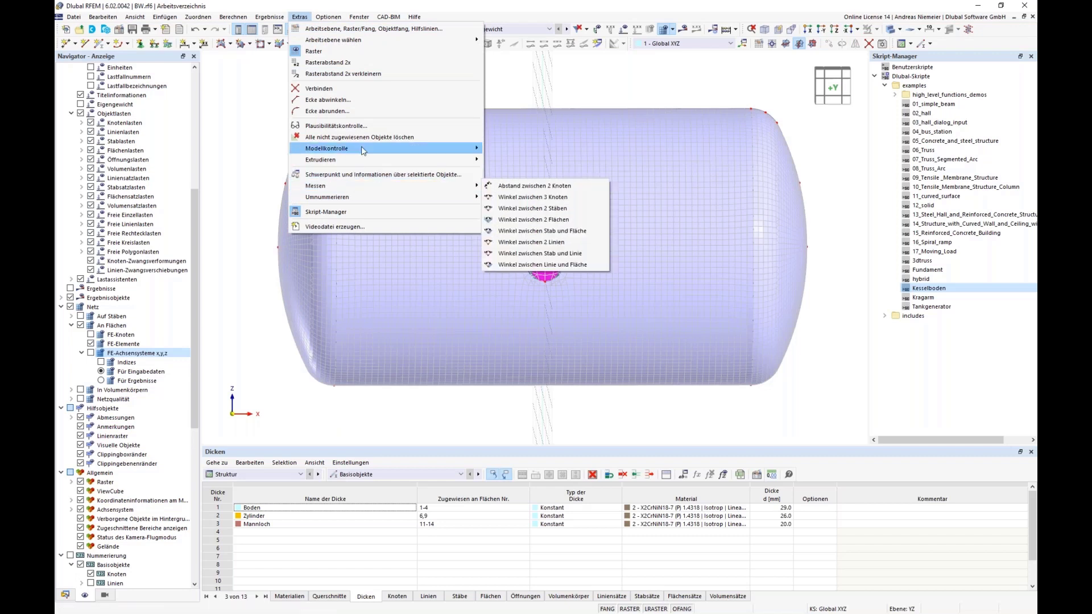
pyautogui.moveTo(361, 148)
pyautogui.click(519, 149)
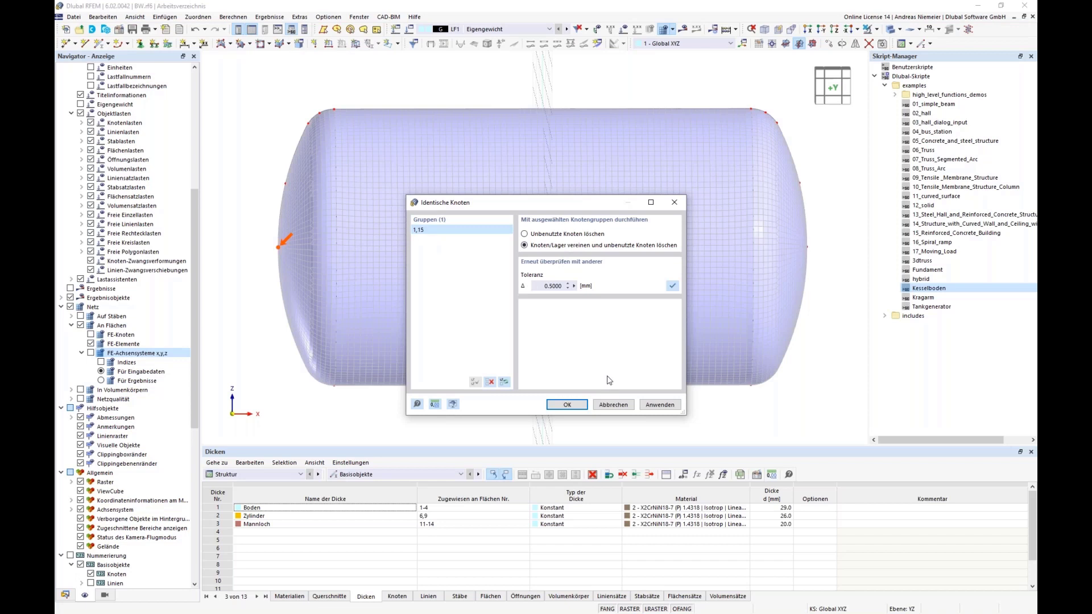
pyautogui.click(567, 405)
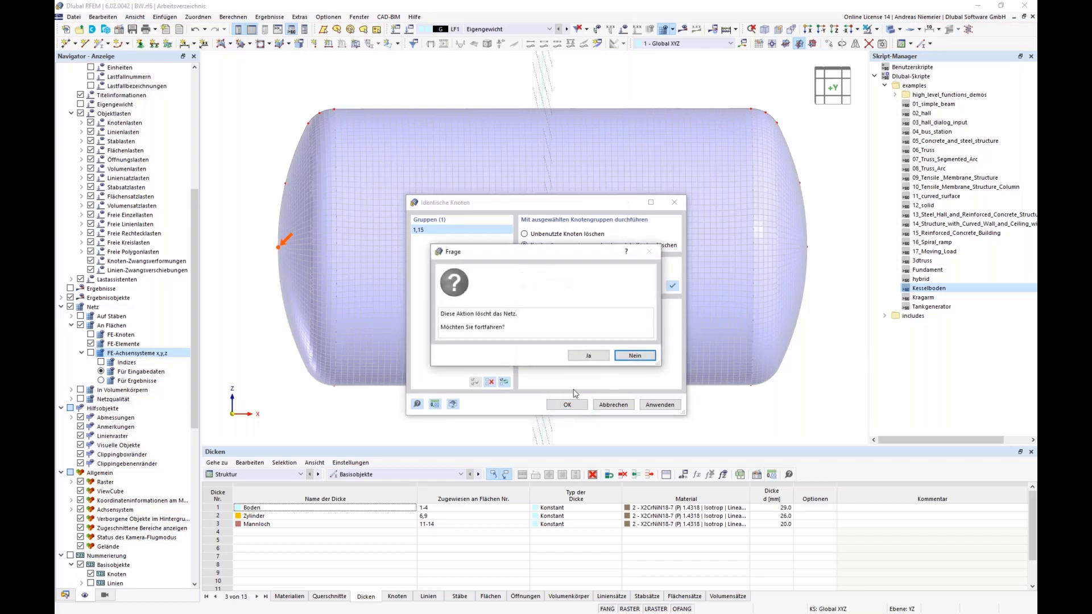
pyautogui.click(587, 356)
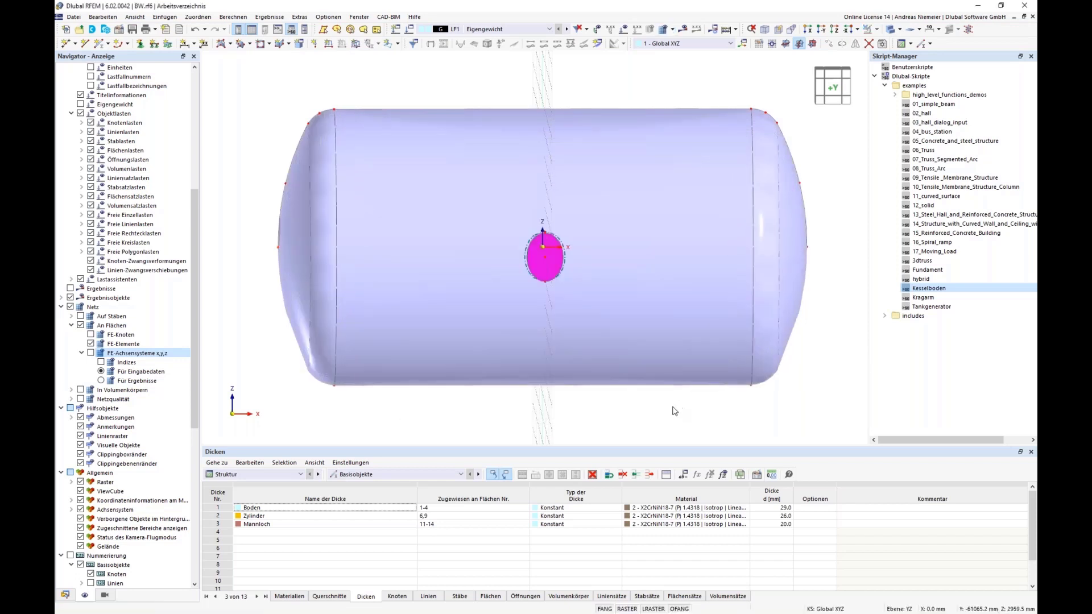
# Step: Orbit to an oblique view of the vessel and switch the model display from solid to transparent
pyautogui.keyDown('ctrl'); pyautogui.moveTo(677, 421); pyautogui.dragTo(572, 333, button='middle'); pyautogui.keyUp('ctrl')
pyautogui.scroll(2, 573, 333)
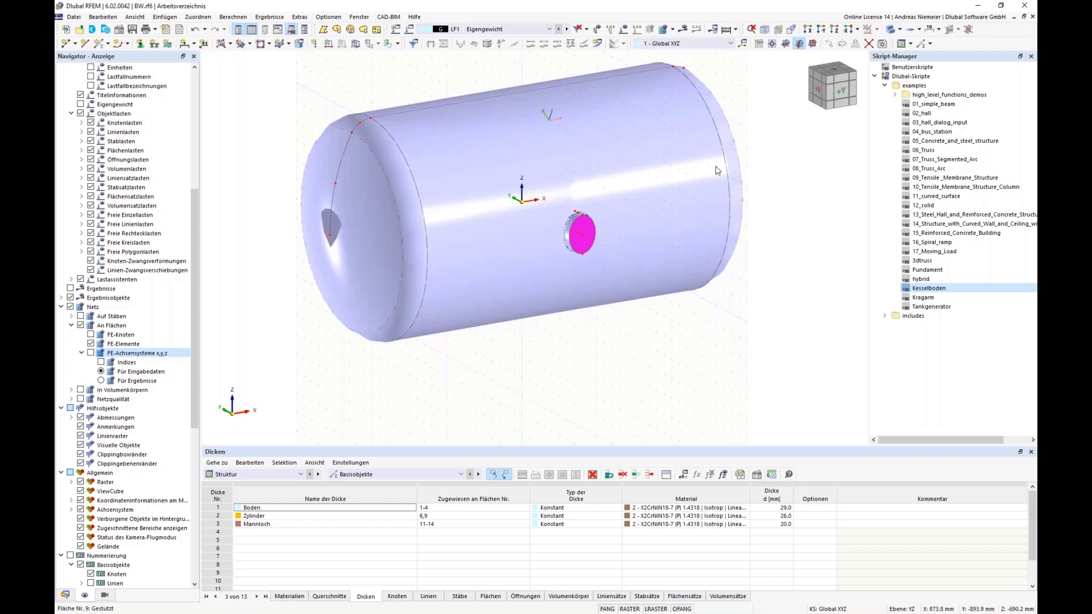
pyautogui.click(890, 31)
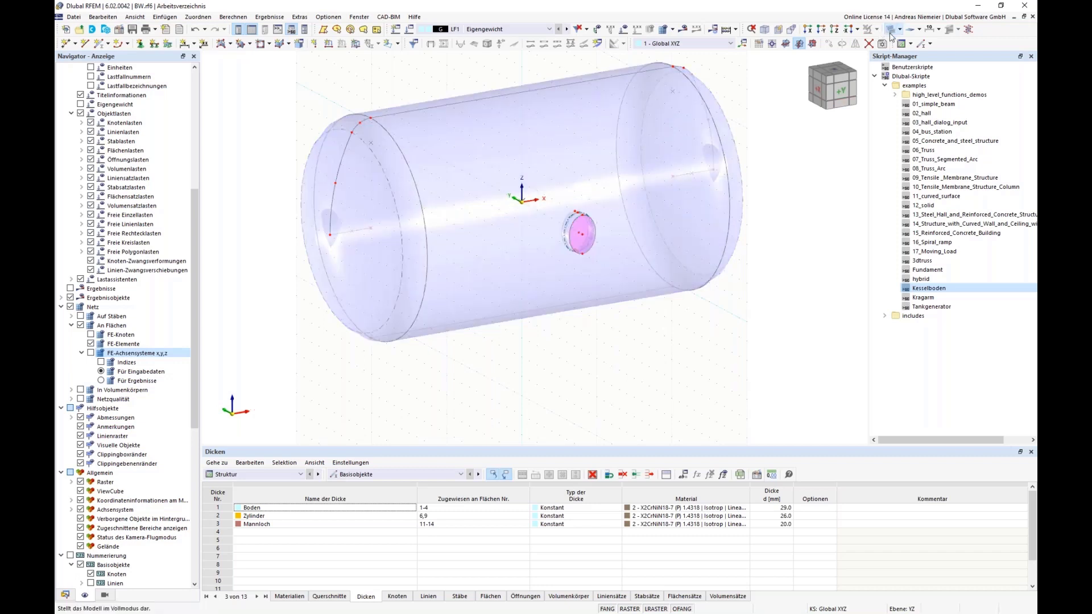
# Step: In the +X view, draw a rectangular surface without thickness, about 2400 × 1000 mm, across the vessel's lower part and extending below it
pyautogui.click(818, 95)
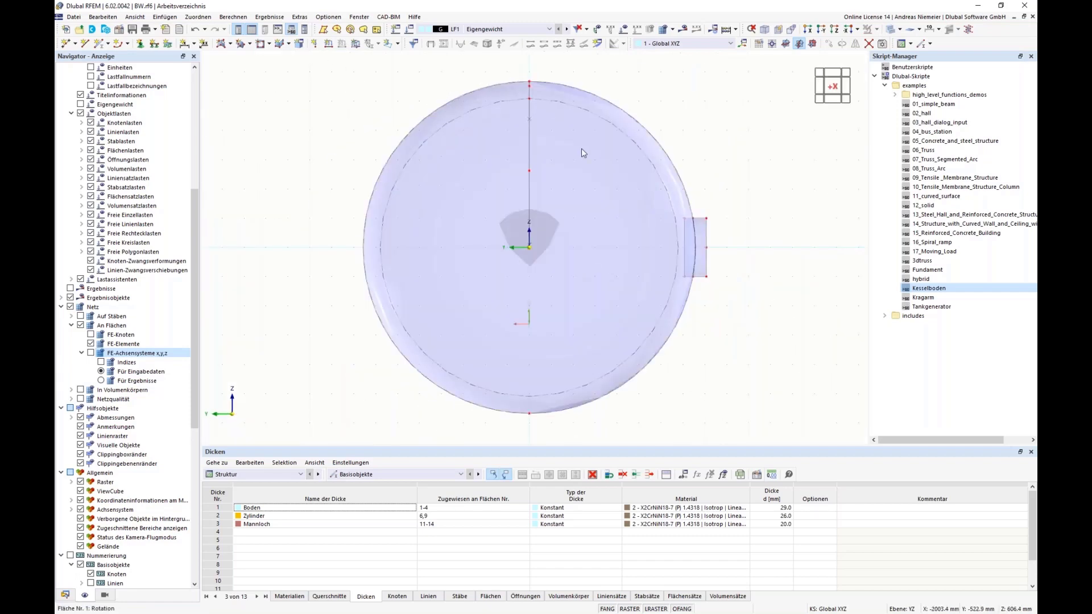
pyautogui.click(230, 43)
pyautogui.click(241, 57)
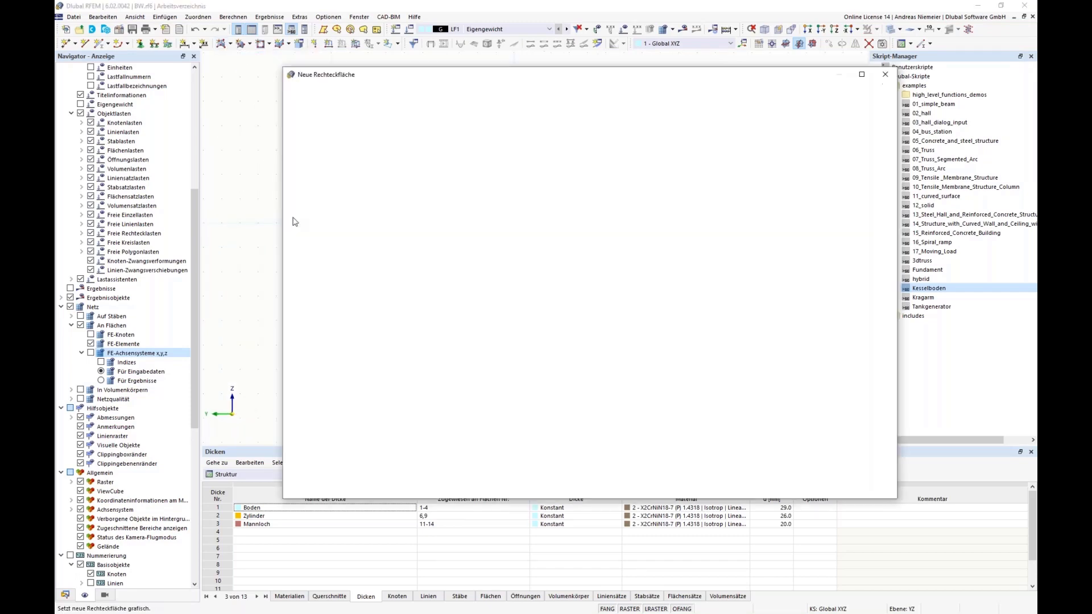
pyautogui.click(392, 149)
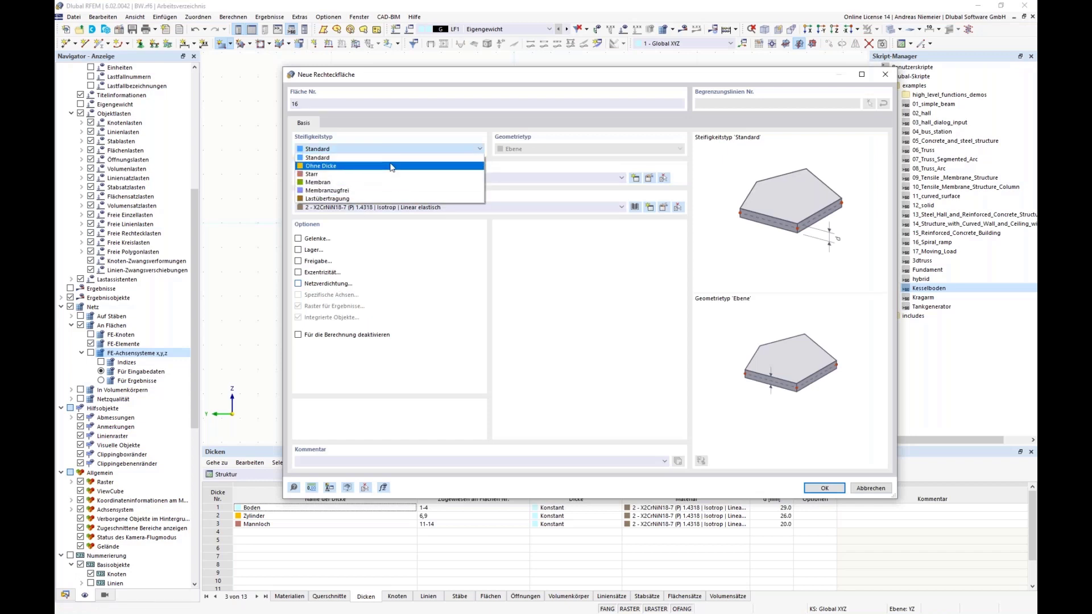
pyautogui.click(392, 166)
pyautogui.click(823, 487)
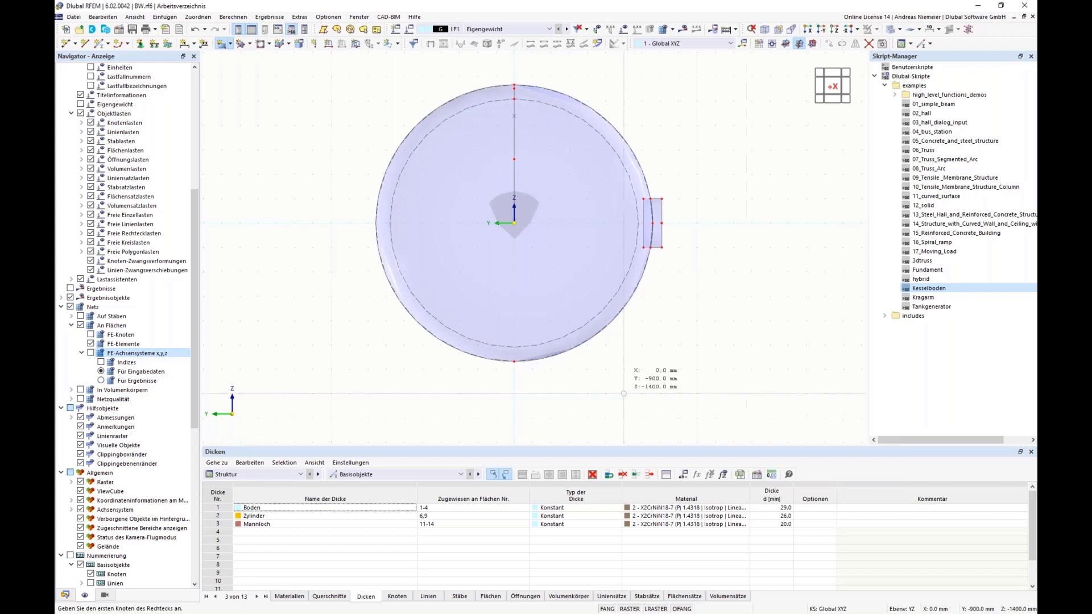
pyautogui.click(368, 272)
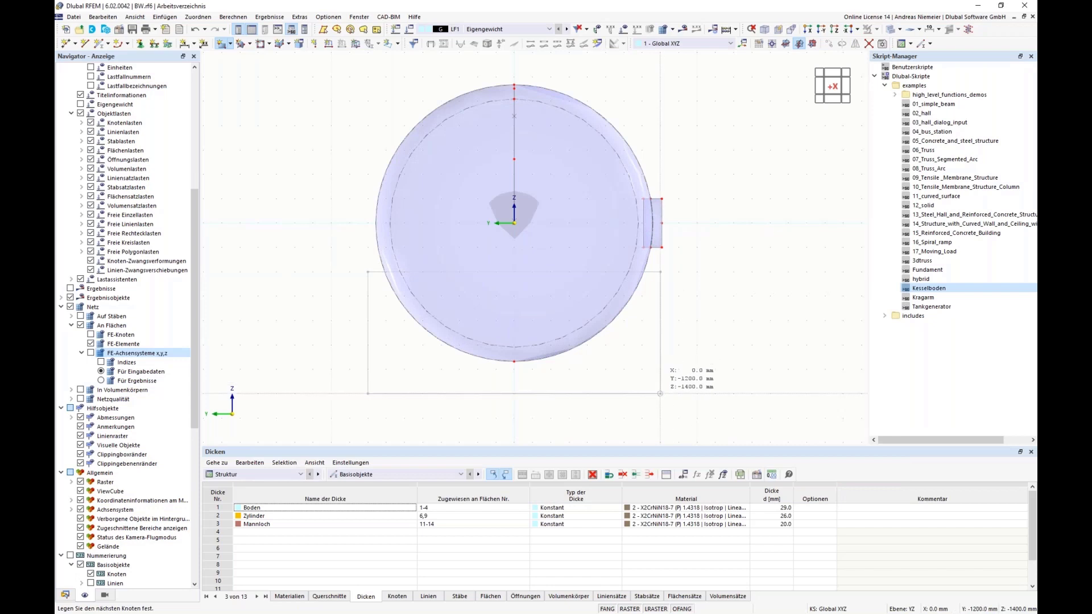
pyautogui.click(665, 402)
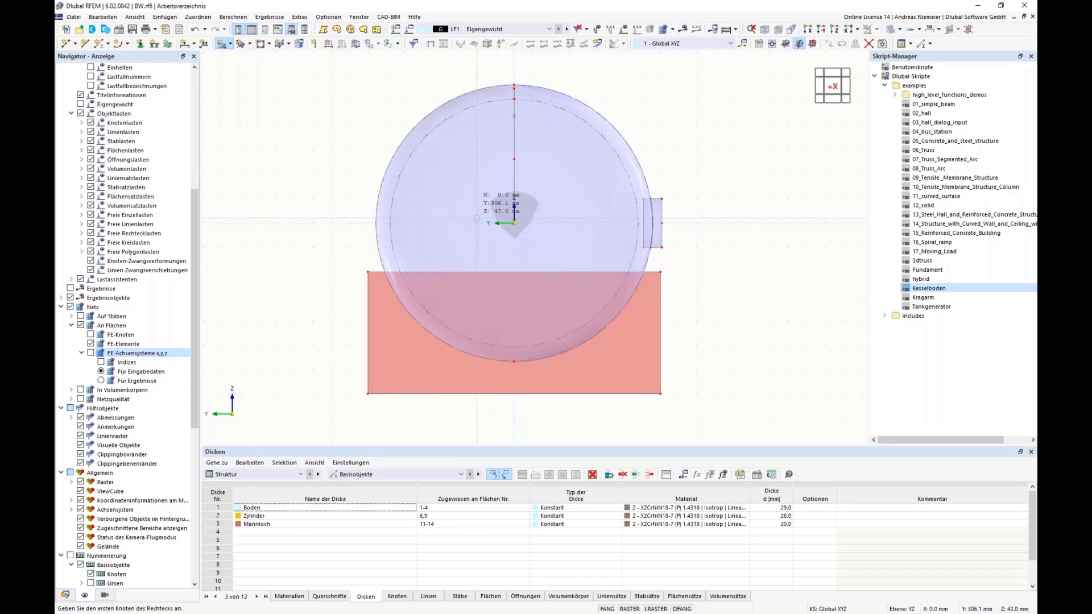
pyautogui.press('Escape')
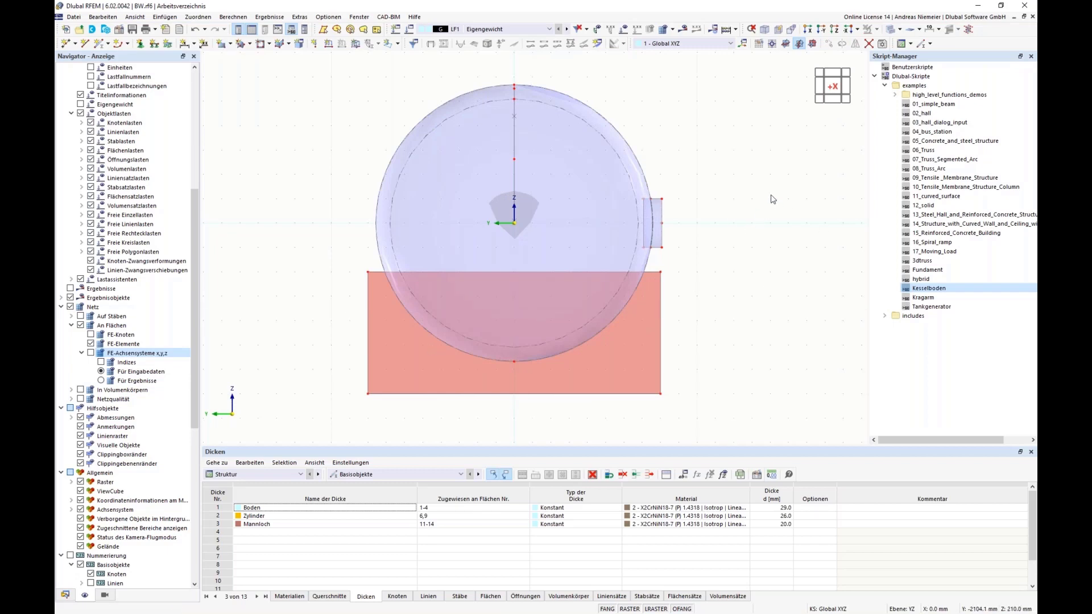
# Step: Move the rectangular surface by 1500 mm in global X without creating a copy
pyautogui.keyDown('ctrl'); pyautogui.moveTo(818, 226); pyautogui.dragTo(659, 249, button='middle'); pyautogui.keyUp('ctrl')
pyautogui.scroll(4, 612, 309)
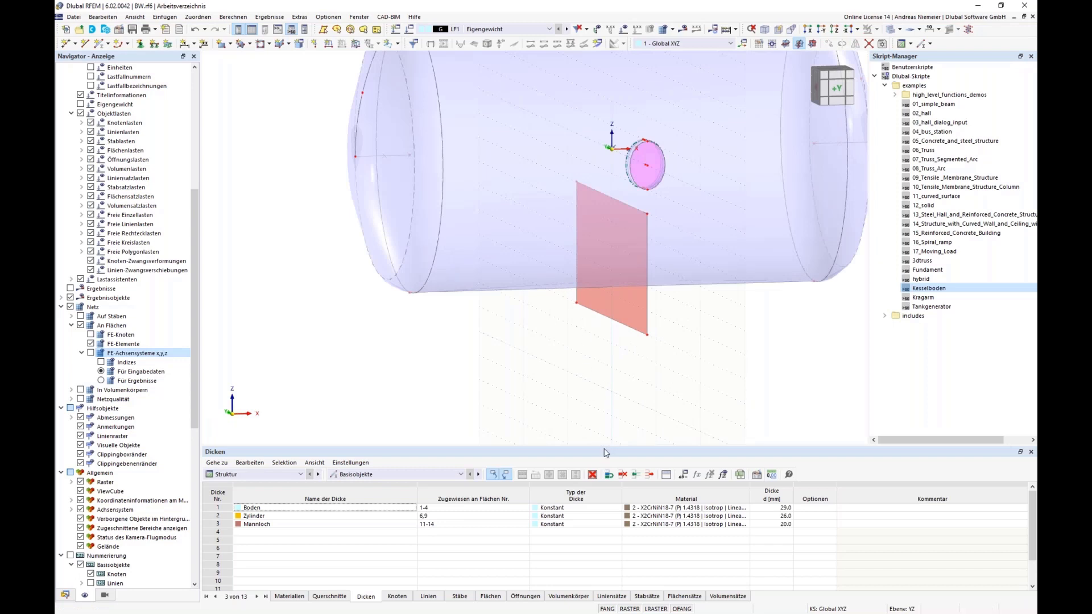
pyautogui.click(632, 308)
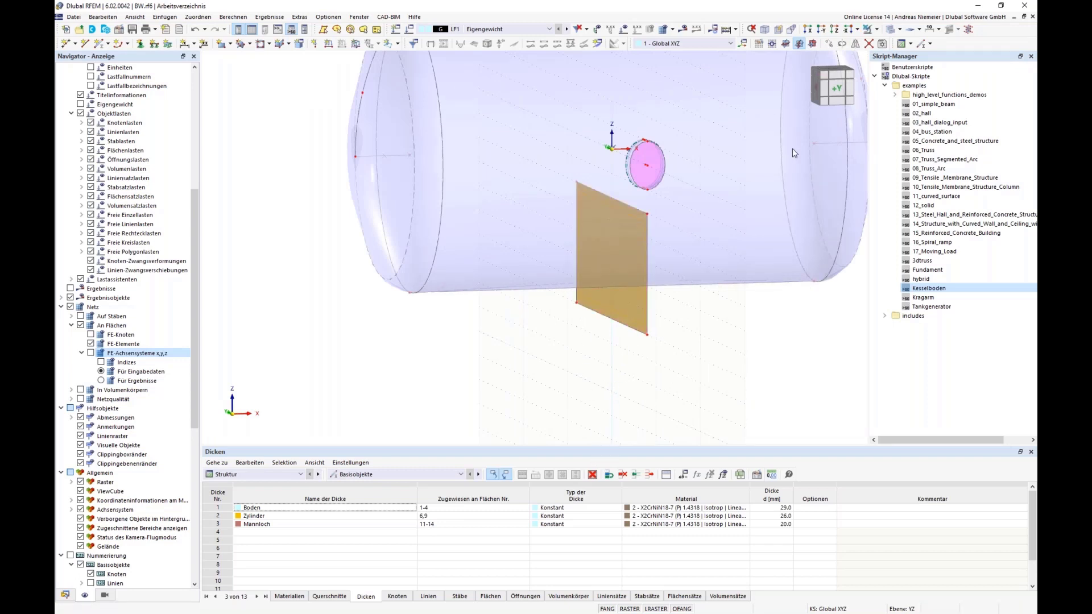
pyautogui.hotkey('ctrl', 'm')
pyautogui.moveTo(396, 356); pyautogui.dragTo(430, 355)
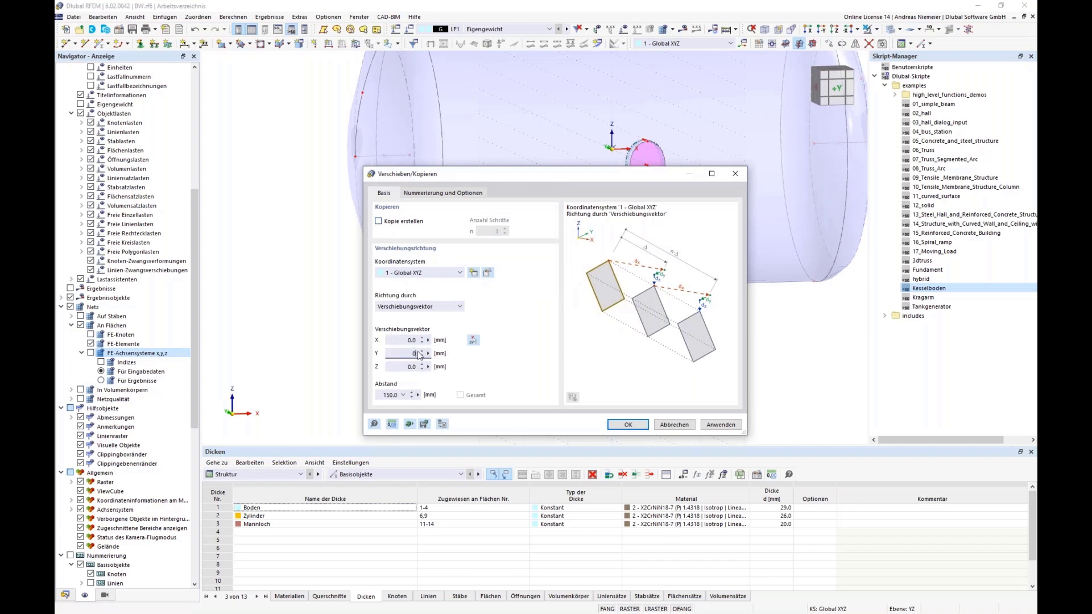
pyautogui.click(398, 340)
pyautogui.click(611, 426)
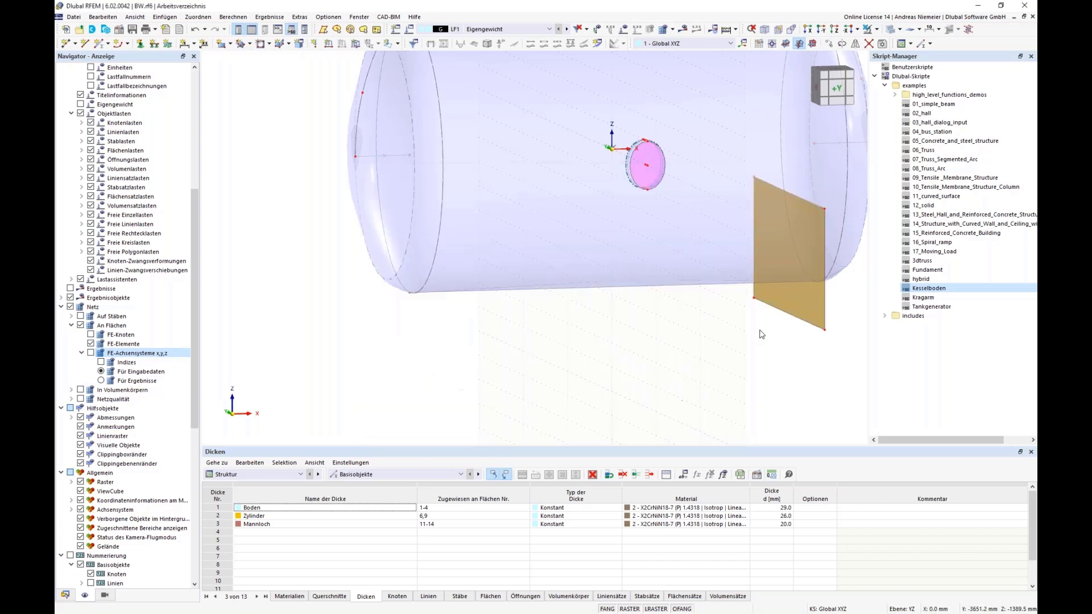
# Step: Copy the moved rectangular surface by -3000 mm in X towards the opposite end of the vessel
pyautogui.hotkey('ctrl', 'm')
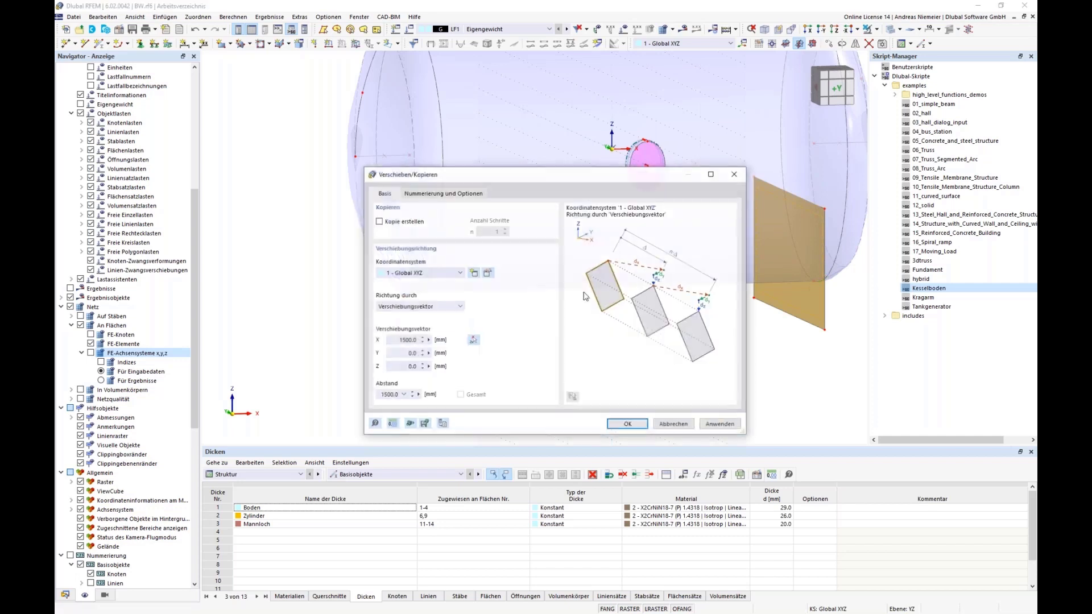
pyautogui.doubleClick(407, 340)
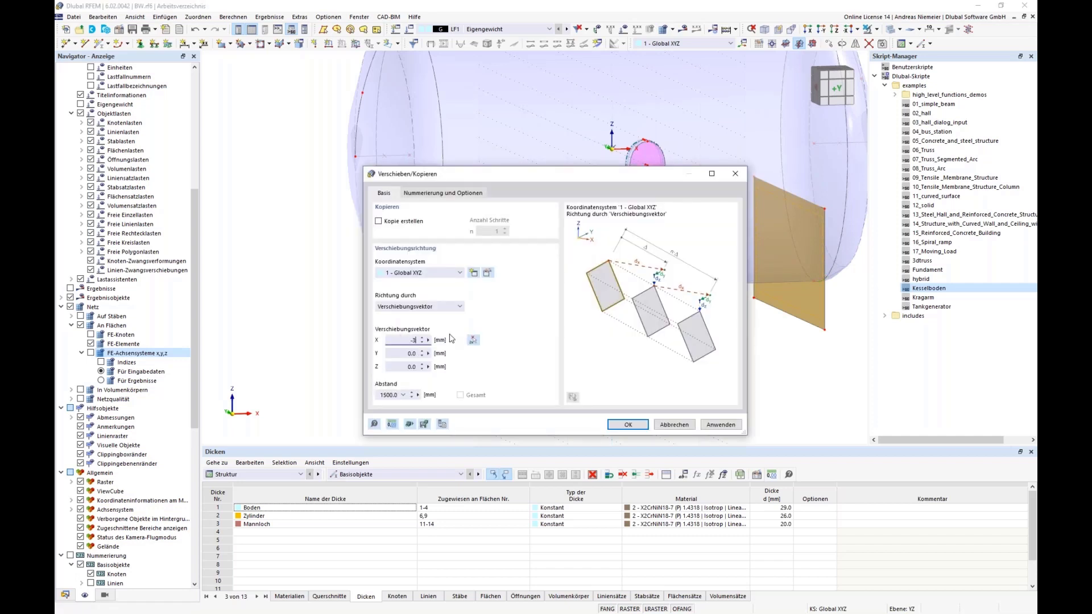
pyautogui.write('-3000')
pyautogui.press('Tab')
pyautogui.click(627, 425)
# Step: Select the cylinder shell and both rectangular surfaces in the +Y view and split them by intersection
pyautogui.scroll(-3, 663, 346)
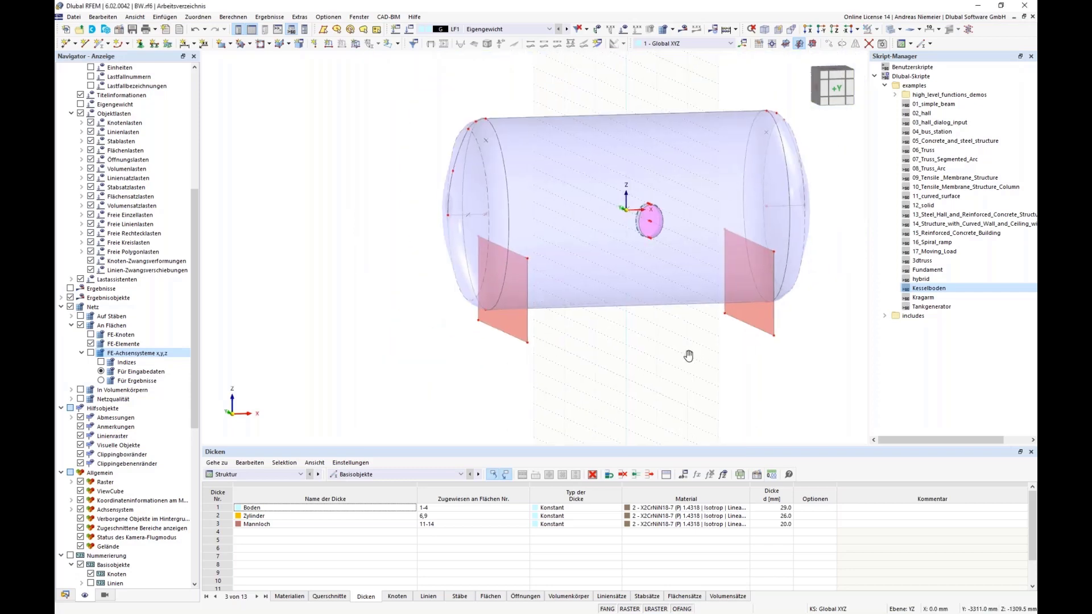
pyautogui.keyDown('ctrl'); pyautogui.moveTo(688, 356); pyautogui.dragTo(653, 348, button='middle'); pyautogui.keyUp('ctrl')
pyautogui.scroll(2, 739, 367)
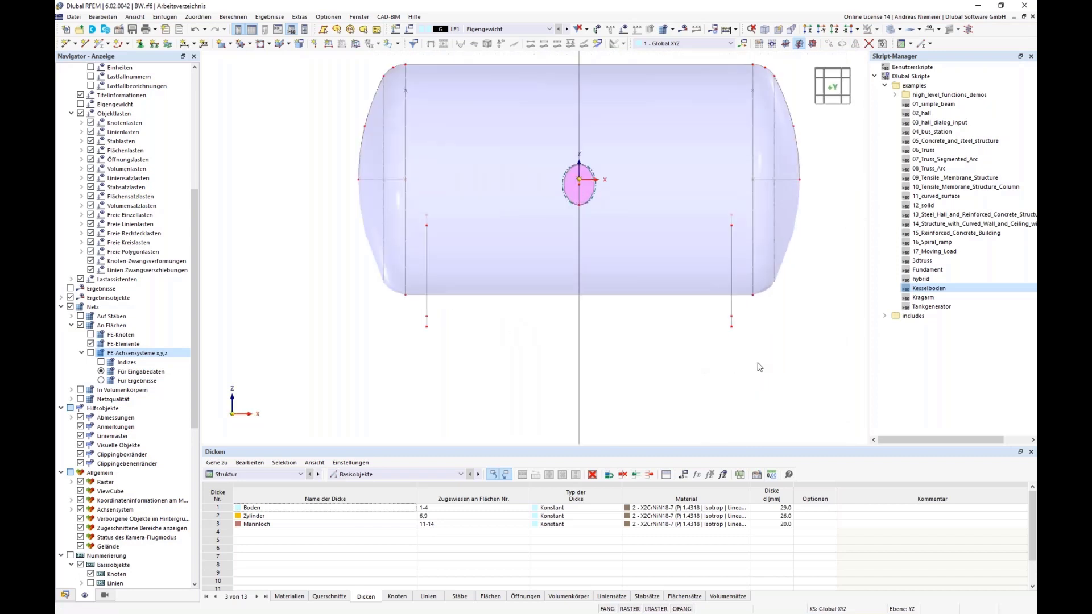
pyautogui.moveTo(783, 368); pyautogui.dragTo(401, 302)
pyautogui.moveTo(564, 368); pyautogui.dragTo(524, 304)
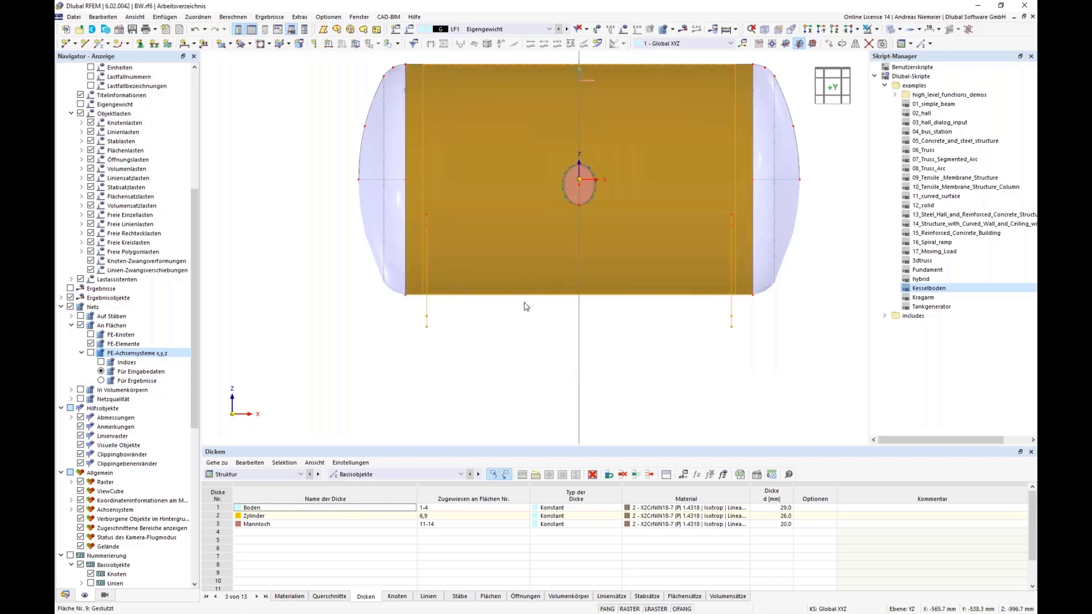
pyautogui.rightClick(490, 252)
pyautogui.moveTo(592, 296)
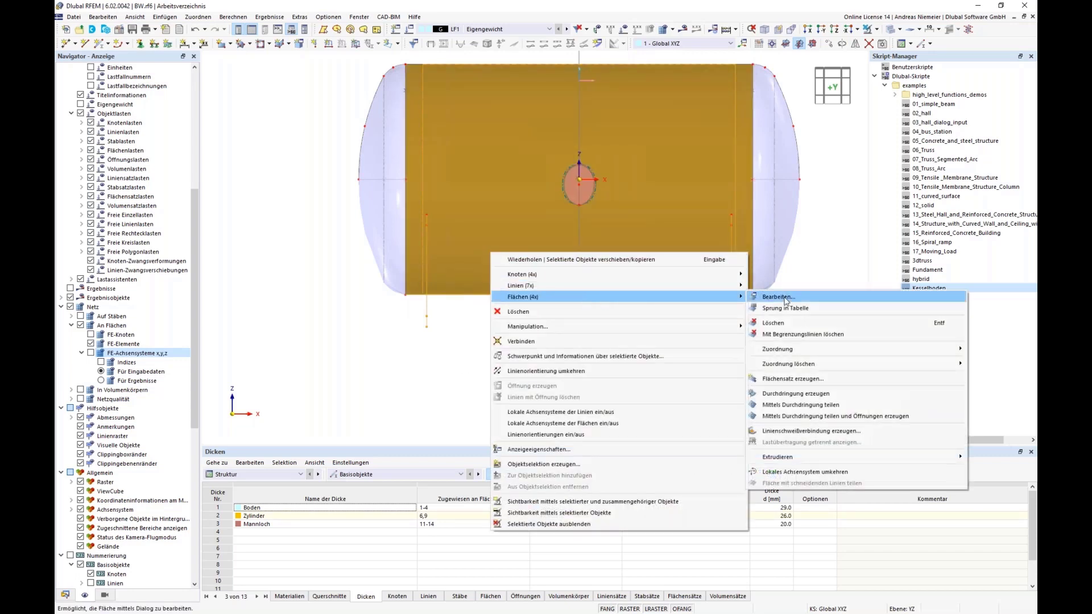
pyautogui.click(794, 404)
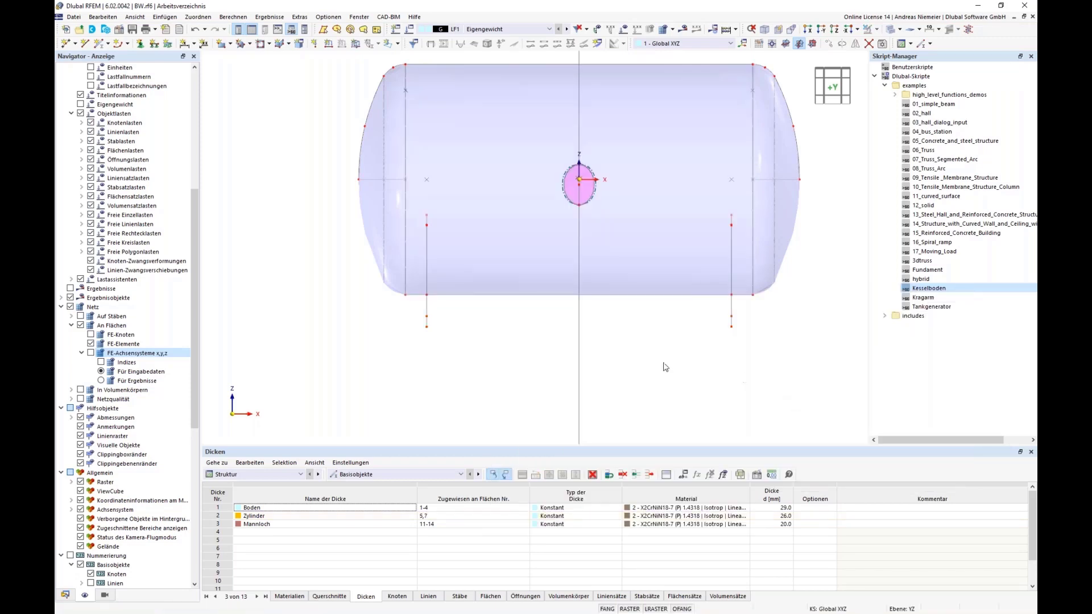
# Step: Orbit to an oblique view of the two rectangles and switch the model display to wireframe
pyautogui.scroll(-2, 580, 368)
pyautogui.keyDown('ctrl'); pyautogui.moveTo(512, 368); pyautogui.dragTo(658, 378, button='middle'); pyautogui.keyUp('ctrl')
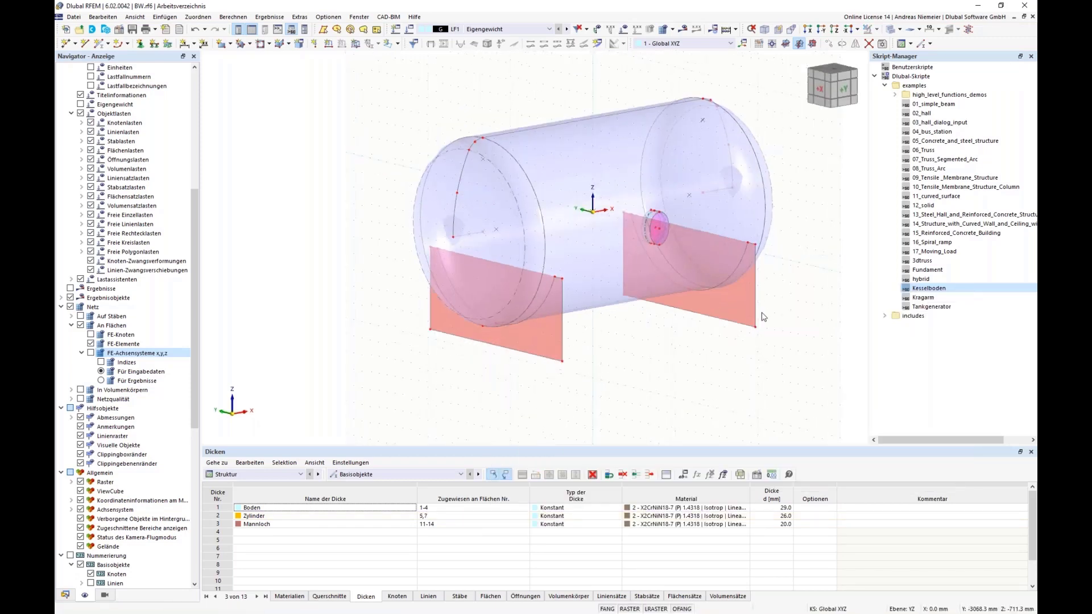
pyautogui.scroll(2, 658, 377)
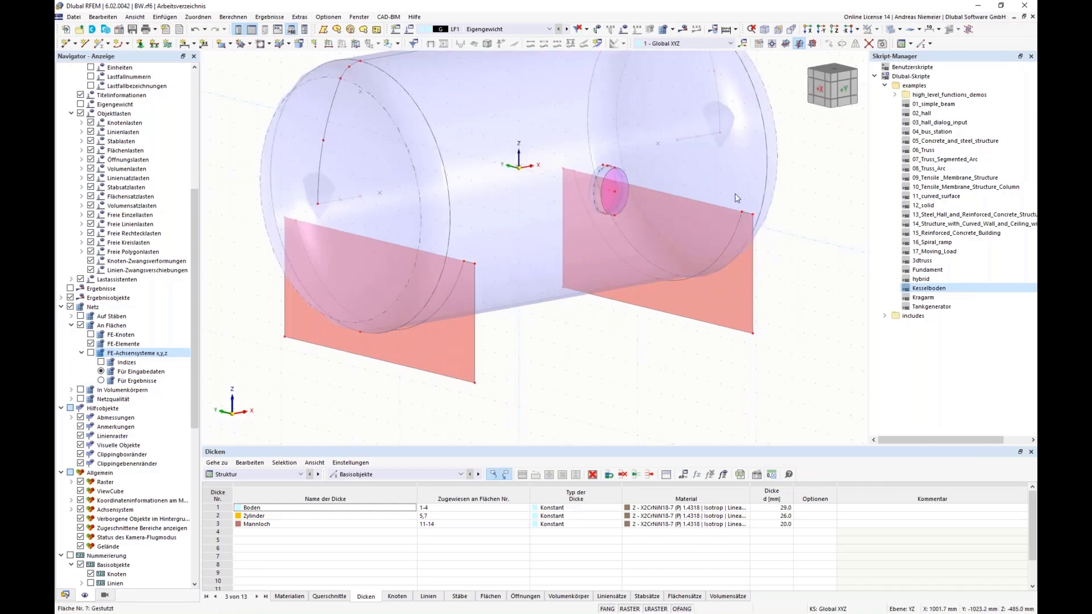
pyautogui.click(883, 46)
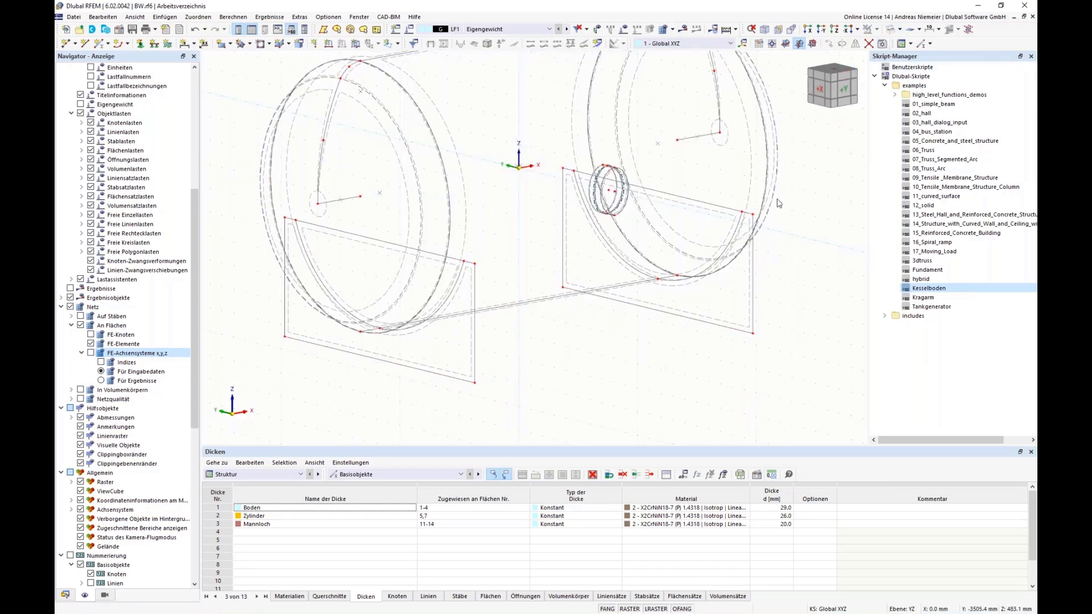
pyautogui.scroll(2, 703, 210)
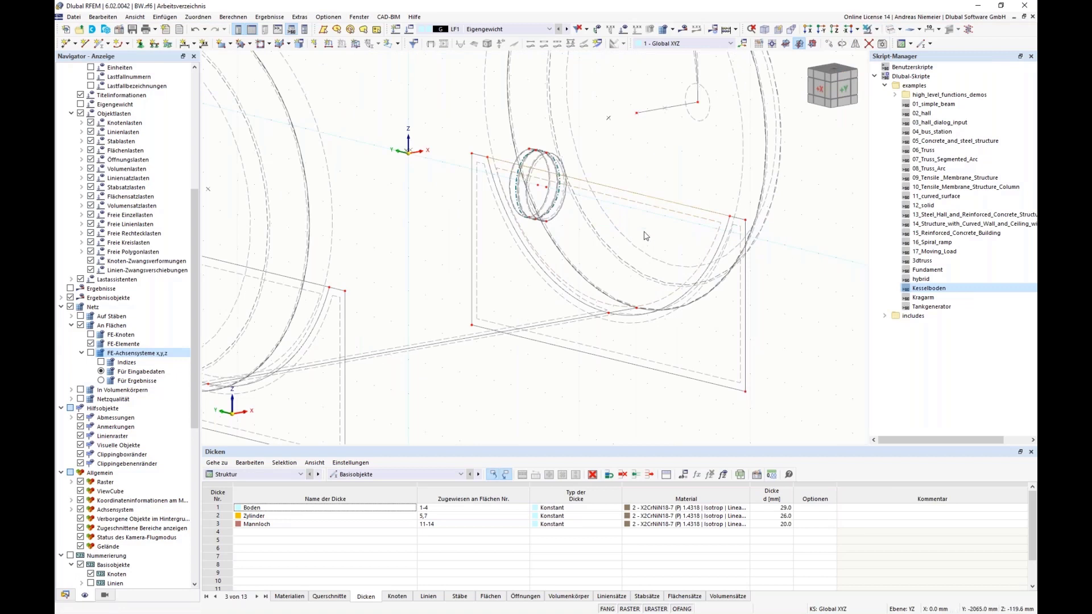
# Step: Delete the upper and side edges of the rectangle at the +X end, keeping its bottom line and the intersection arc
pyautogui.moveTo(808, 382); pyautogui.dragTo(728, 344)
pyautogui.moveTo(663, 162); pyautogui.dragTo(623, 243)
pyautogui.click(651, 214)
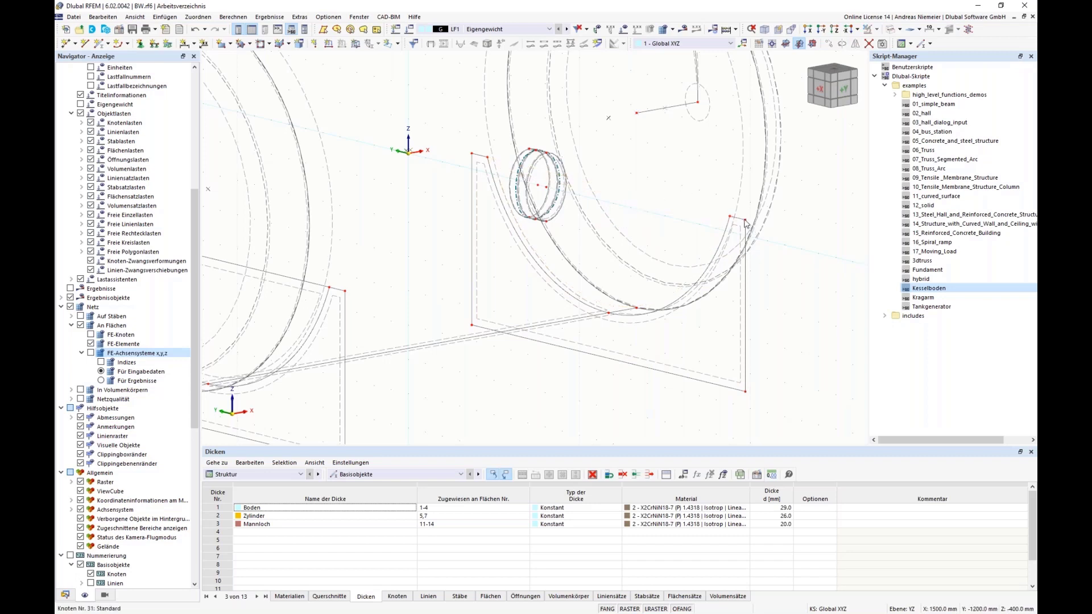
pyautogui.click(733, 246)
pyautogui.press('Delete')
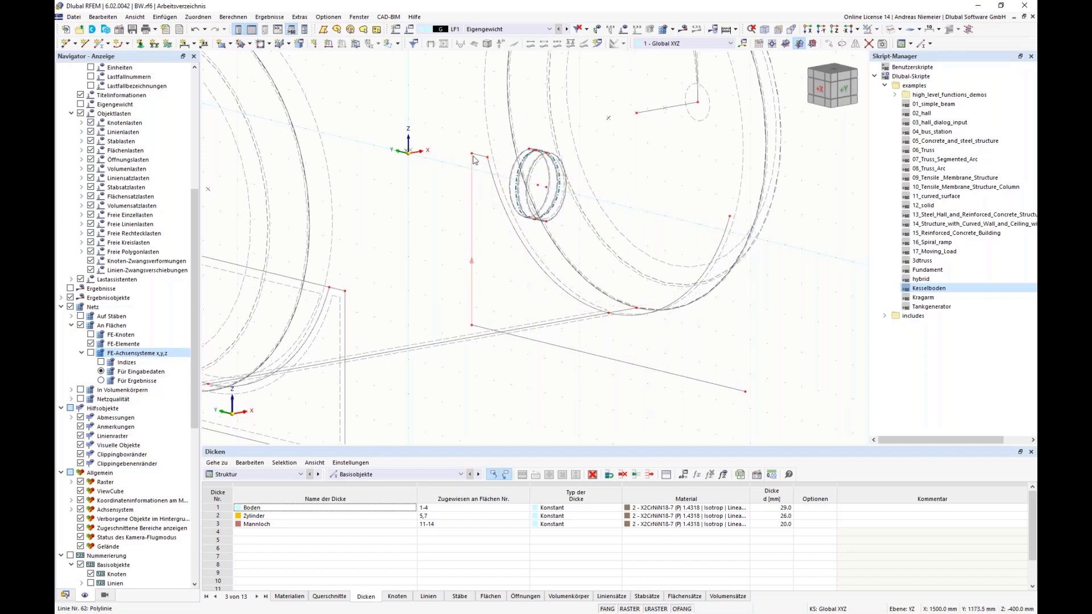
pyautogui.click(472, 238)
pyautogui.press('Delete')
# Step: Delete the upper and side edges of the rectangle at the -X end, keeping its bottom line and the intersection arc
pyautogui.scroll(-3, 519, 291)
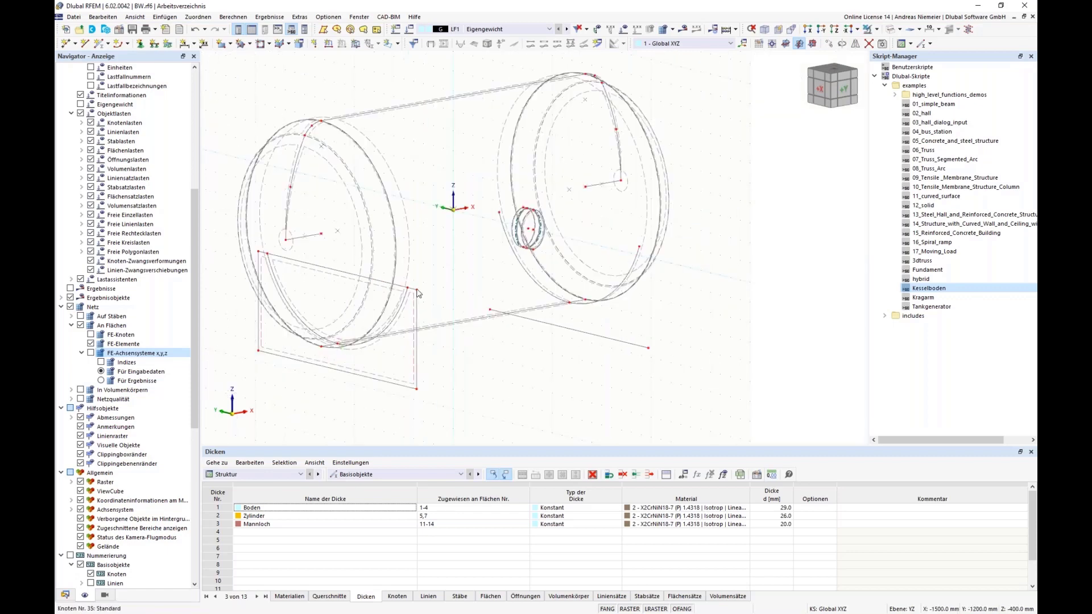
pyautogui.press('Delete')
pyautogui.click(260, 285)
pyautogui.press('Delete')
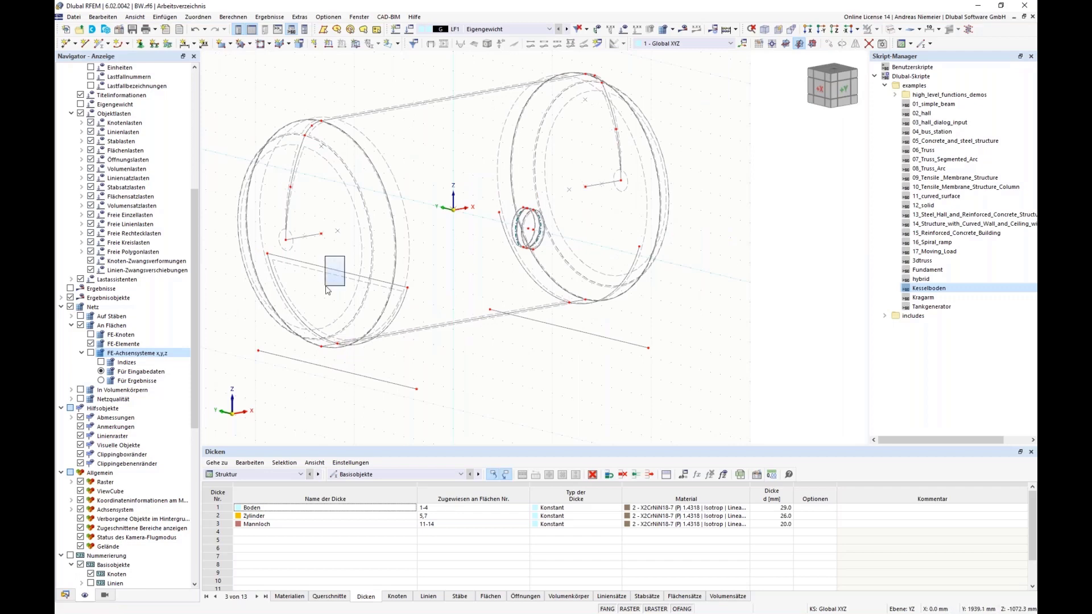
pyautogui.scroll(-1, 497, 351)
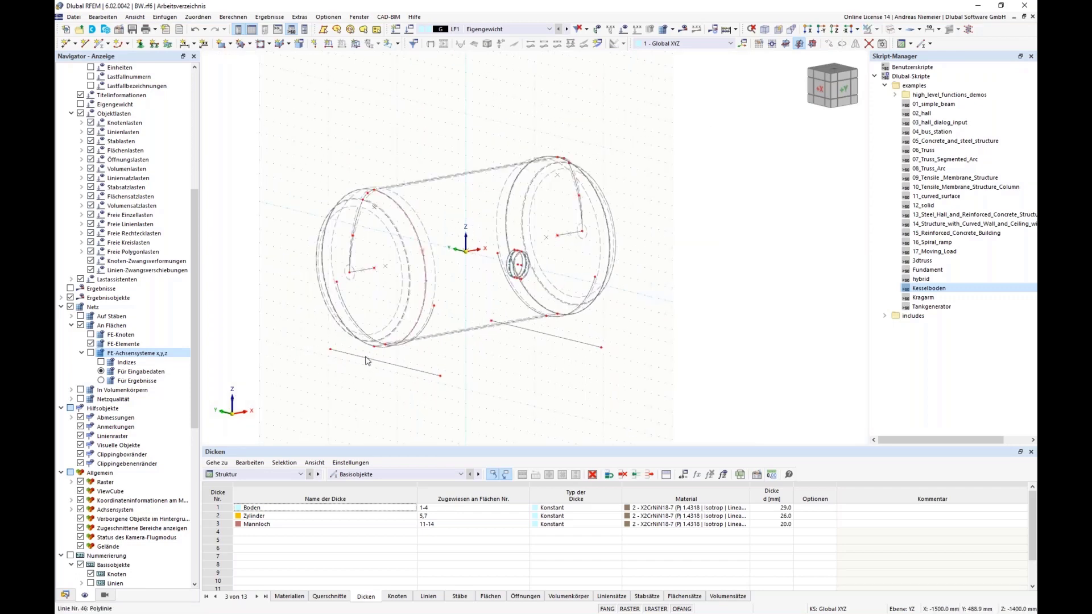
# Step: Inspect the remaining arcs and base lines in the +Y and oblique views, and turn off the grid display
pyautogui.keyDown('ctrl'); pyautogui.moveTo(370, 358); pyautogui.dragTo(762, 344, button='middle'); pyautogui.keyUp('ctrl')
pyautogui.hotkey('ctrl', '2')
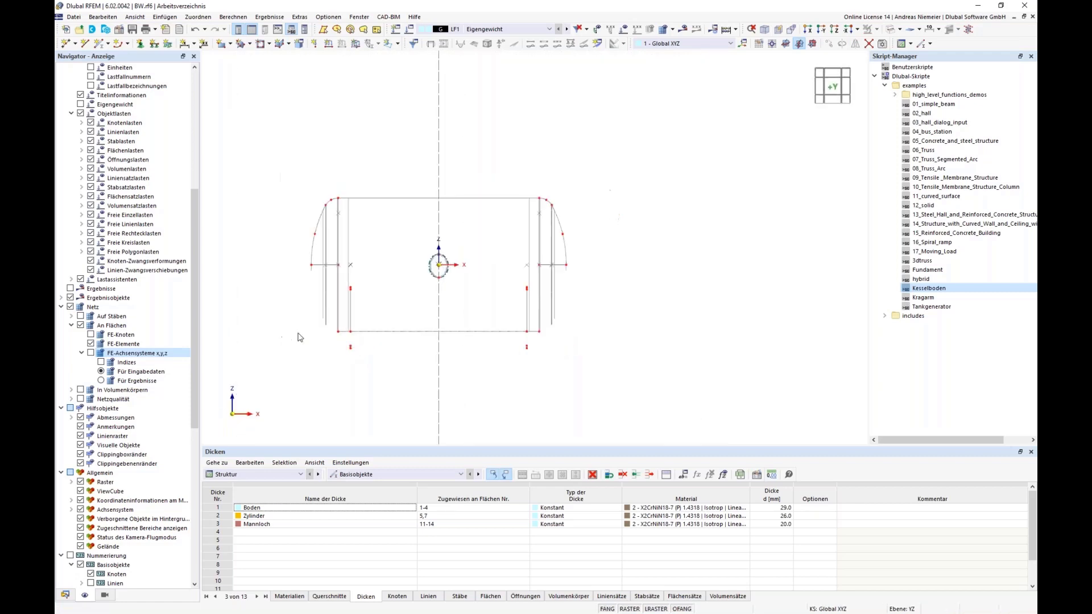
pyautogui.keyDown('ctrl'); pyautogui.moveTo(348, 364); pyautogui.dragTo(549, 298, button='middle'); pyautogui.keyUp('ctrl')
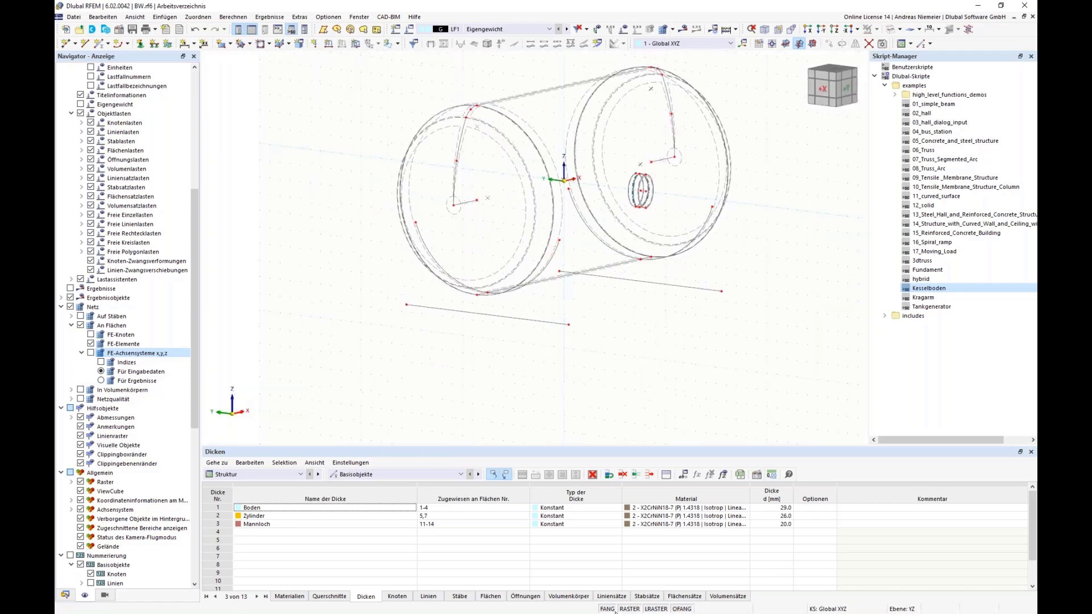
pyautogui.keyDown('ctrl'); pyautogui.moveTo(568, 347); pyautogui.dragTo(500, 336, button='middle'); pyautogui.keyUp('ctrl')
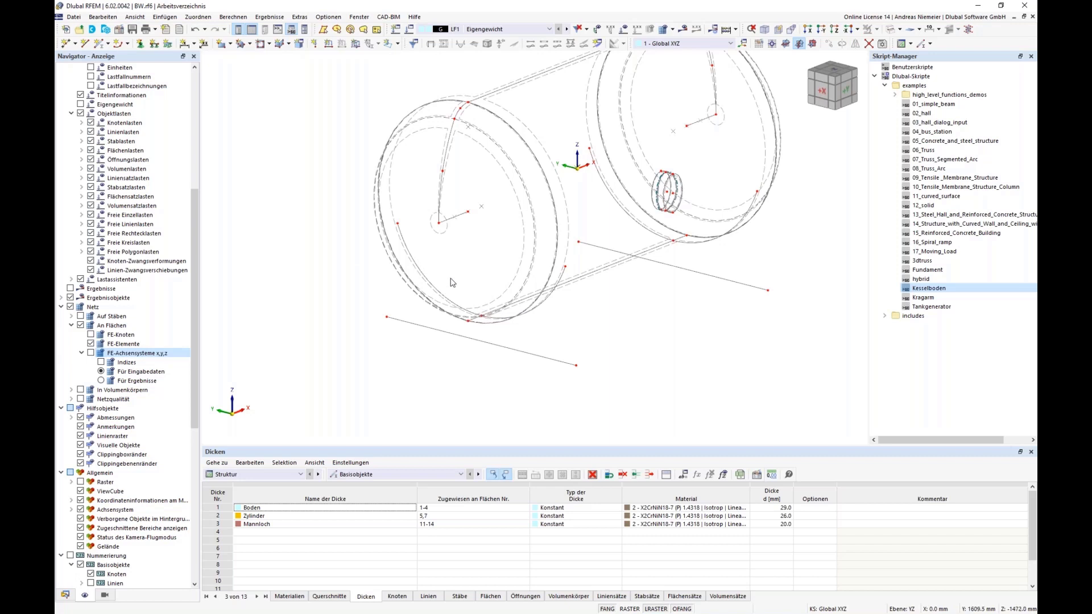
# Step: Edit both intersection arc segments of the near saddle together and add a new beam member to them
pyautogui.scroll(3, 449, 293)
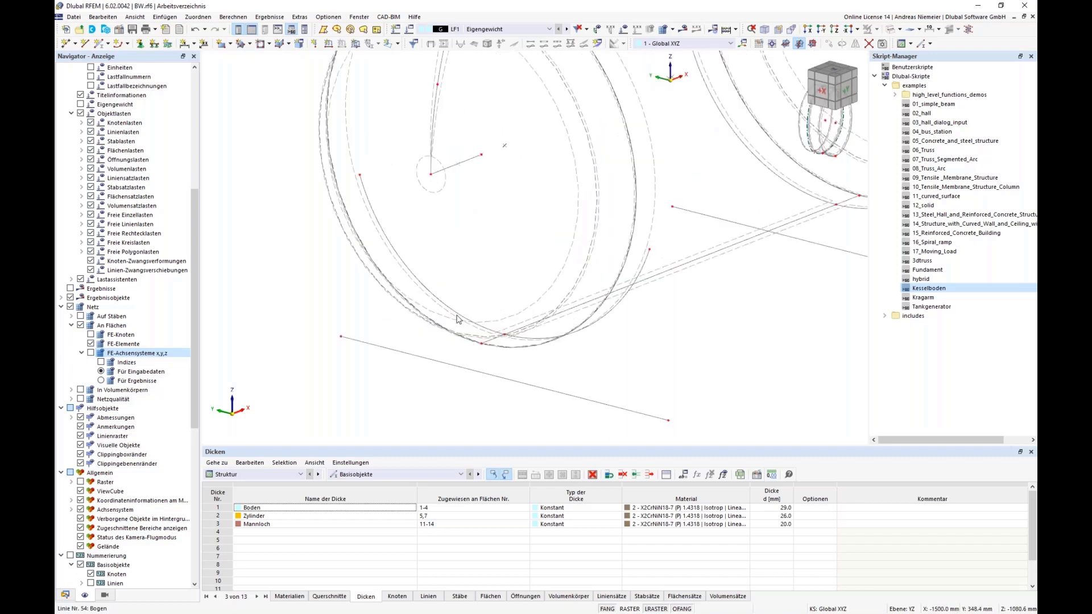
pyautogui.rightClick(641, 274)
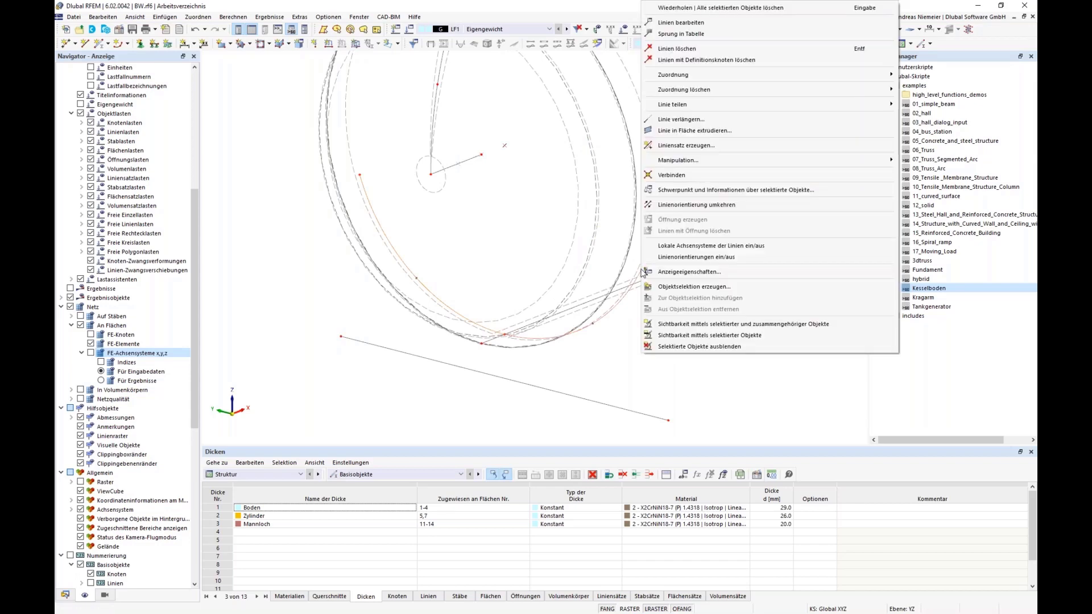
pyautogui.click(711, 23)
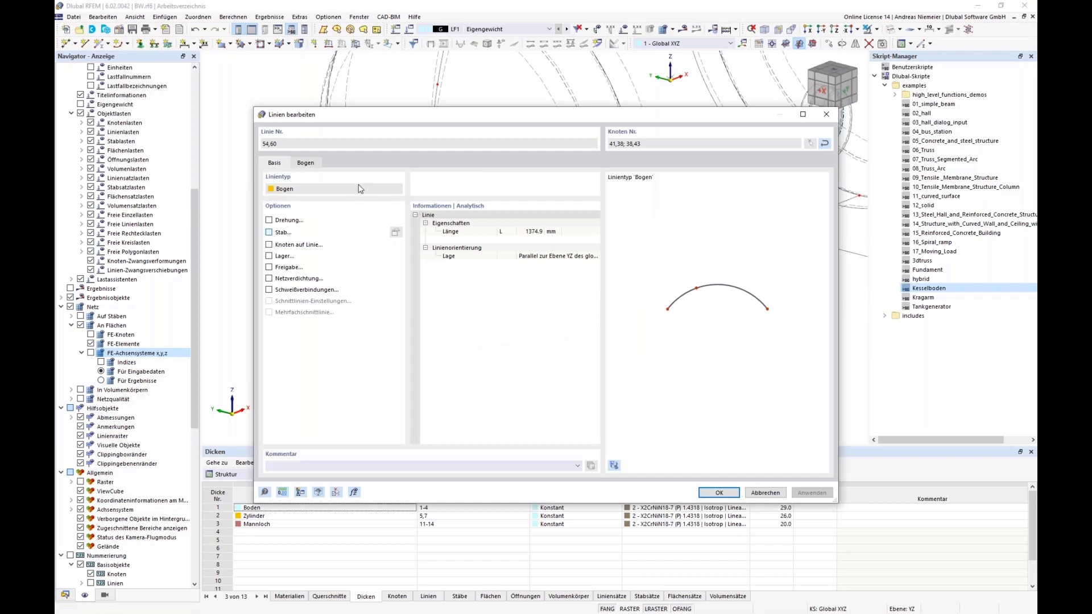
pyautogui.click(268, 232)
pyautogui.click(293, 145)
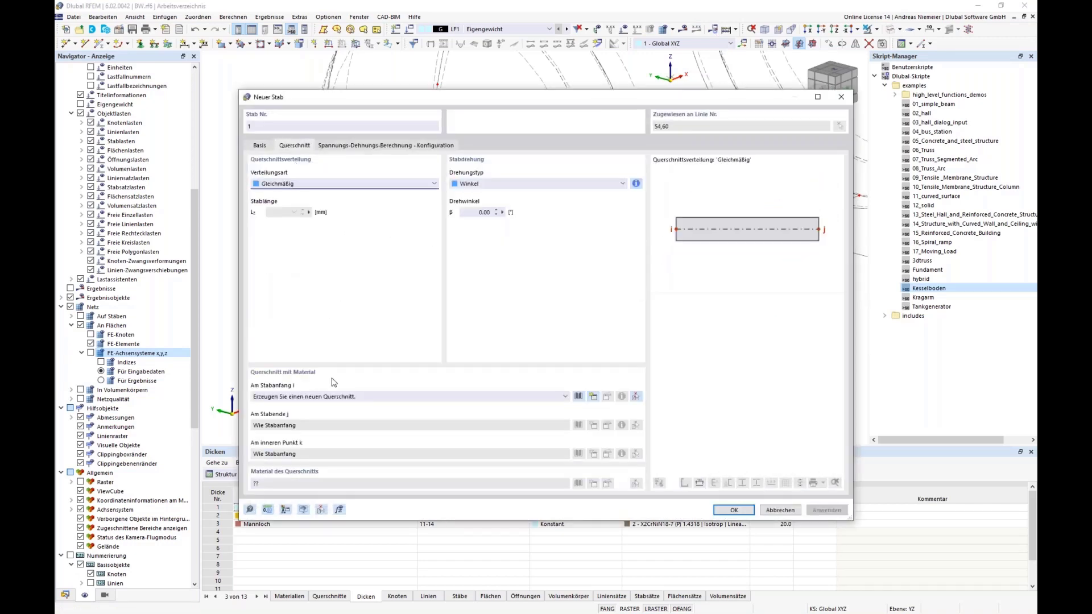
# Step: Assign the U 200 section to DIN 1026-1:2009-09 in S235 and rotate it so its flanges point downward
pyautogui.click(579, 396)
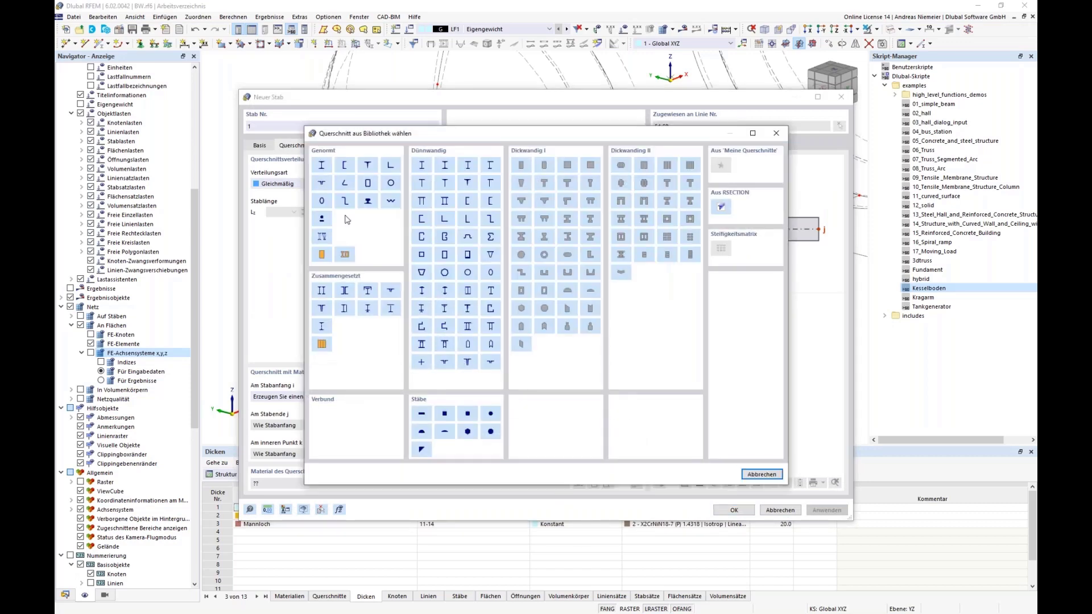
pyautogui.click(345, 164)
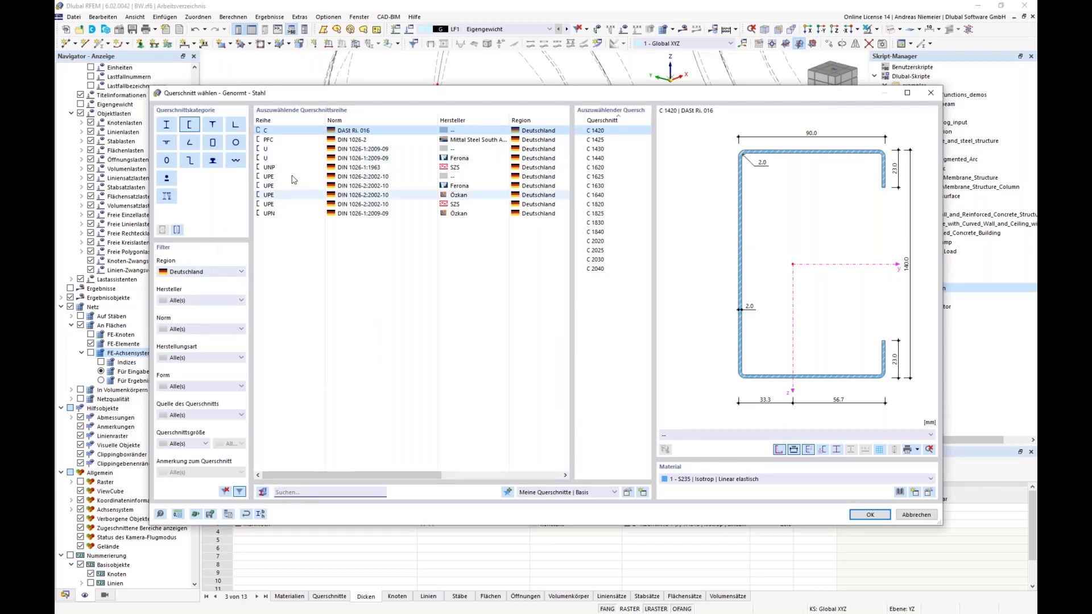
pyautogui.click(293, 150)
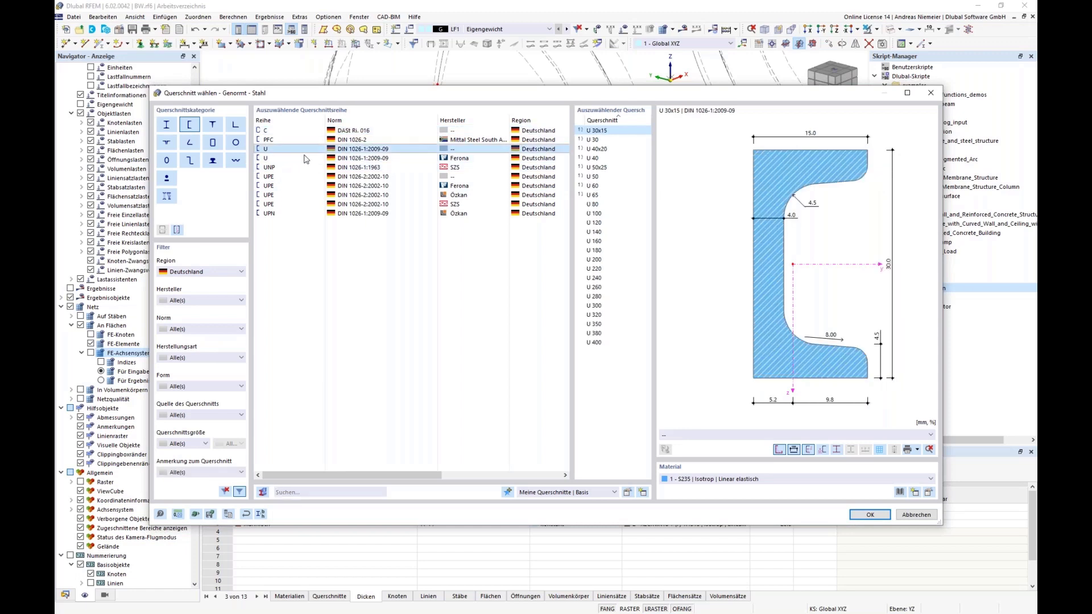
pyautogui.click(604, 260)
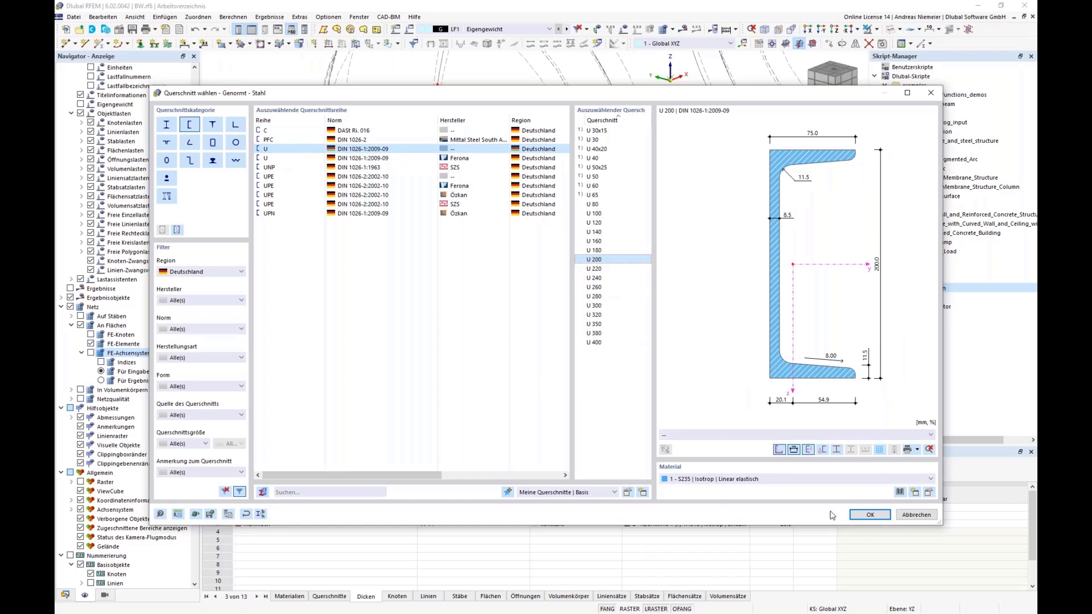
pyautogui.click(864, 515)
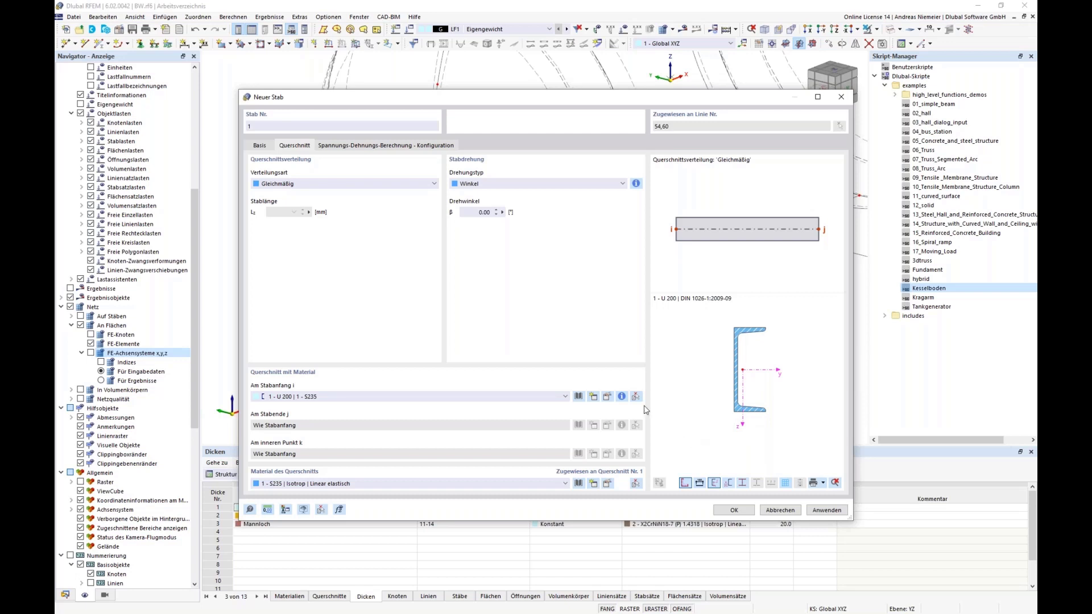
pyautogui.click(476, 211)
# Step: Enable eccentricities for the arc members and create a start eccentricity relative to the section with the Links - Mitte reference point
pyautogui.click(259, 145)
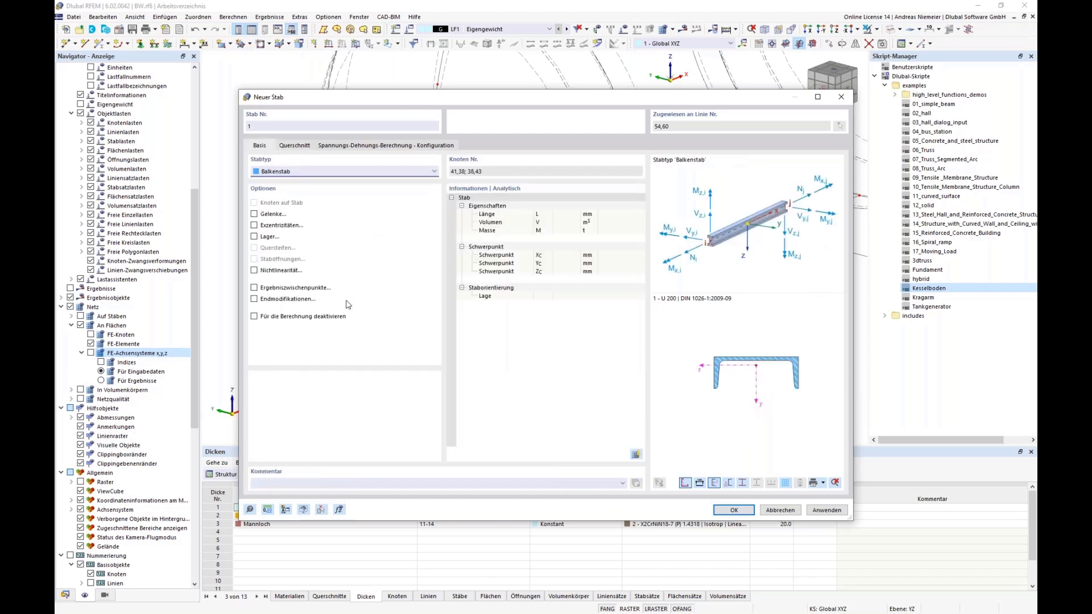
pyautogui.click(254, 225)
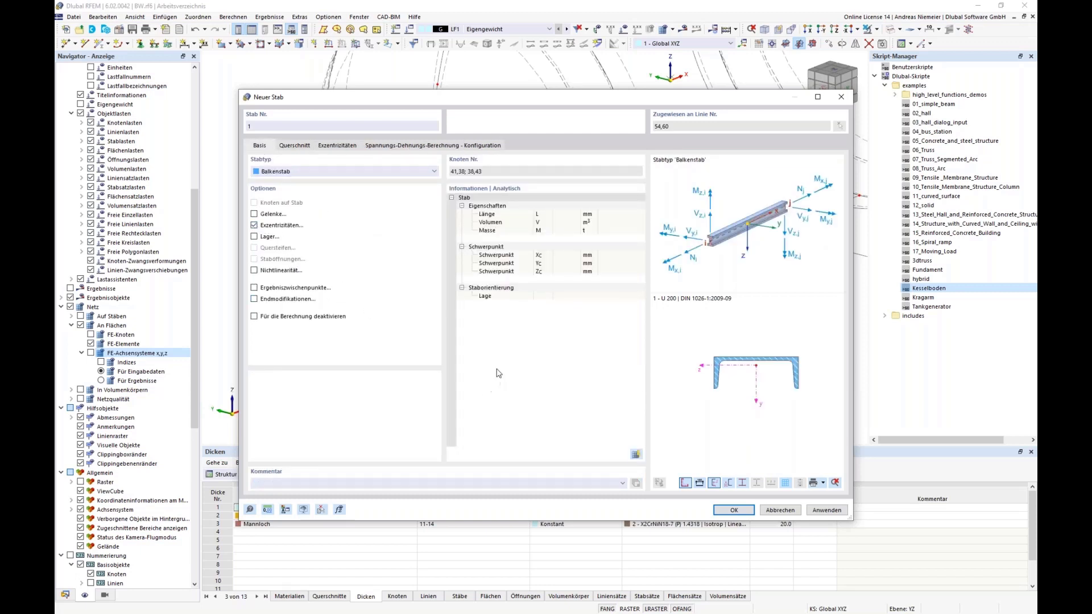
pyautogui.click(338, 146)
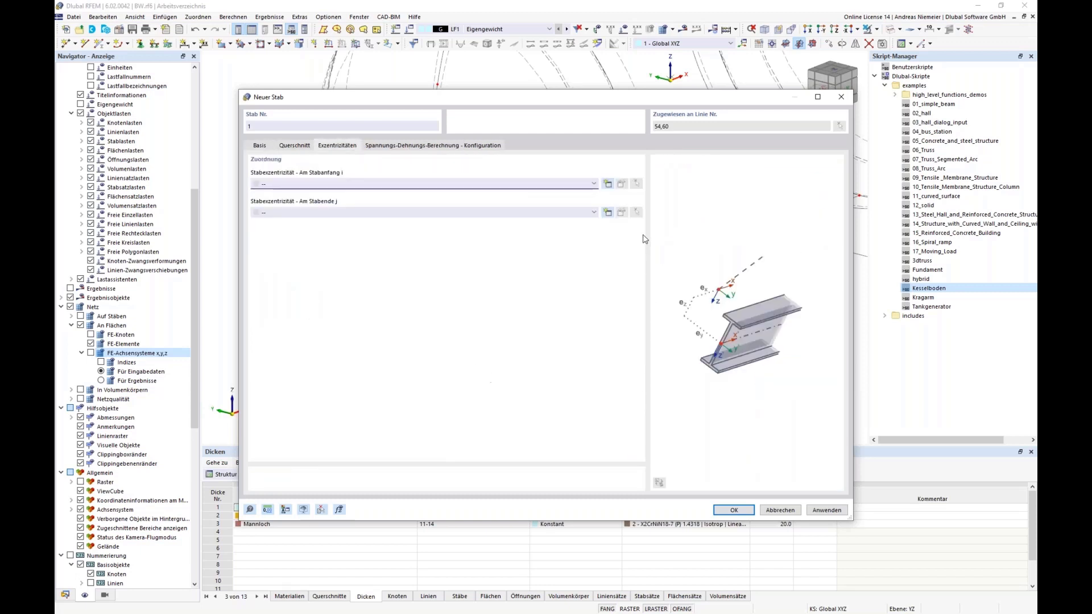
pyautogui.click(607, 183)
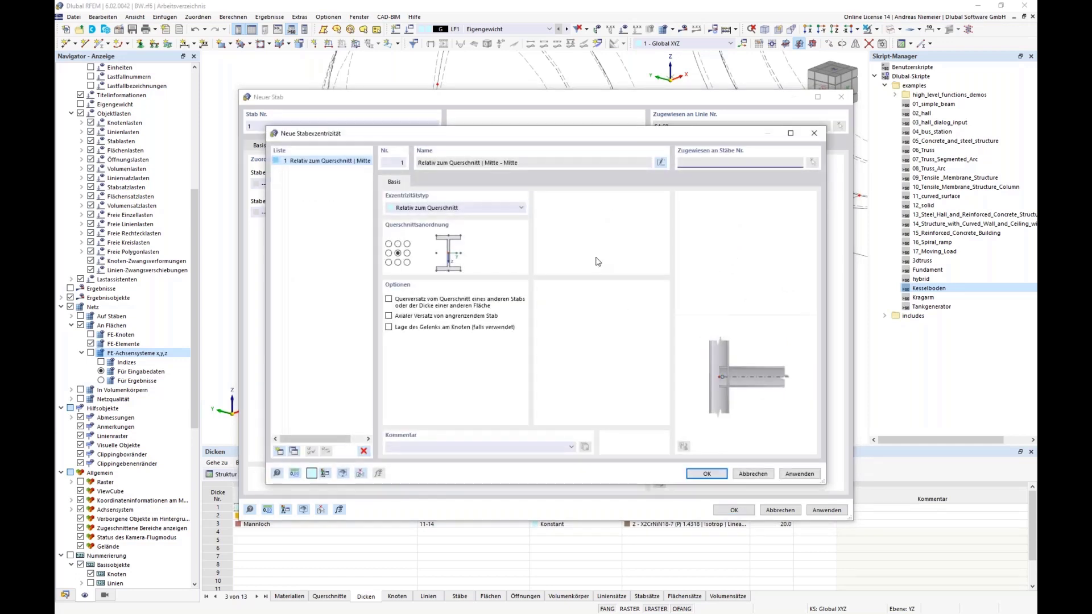
pyautogui.click(388, 254)
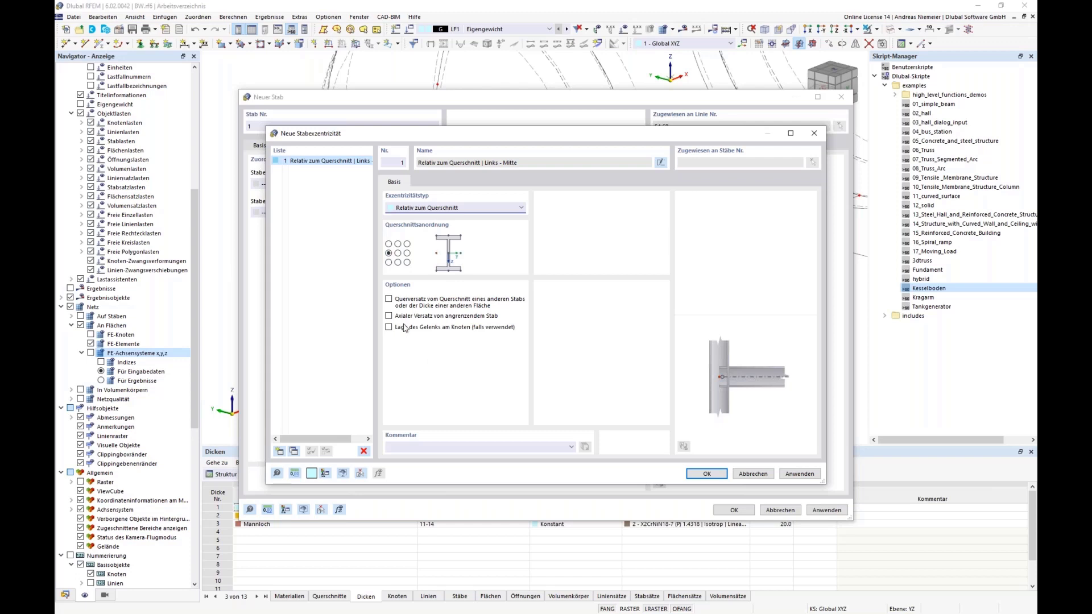
# Step: Add a transverse offset from the thickness of surface 7 to the eccentricity, with its axis offset set to Unten
pyautogui.click(389, 299)
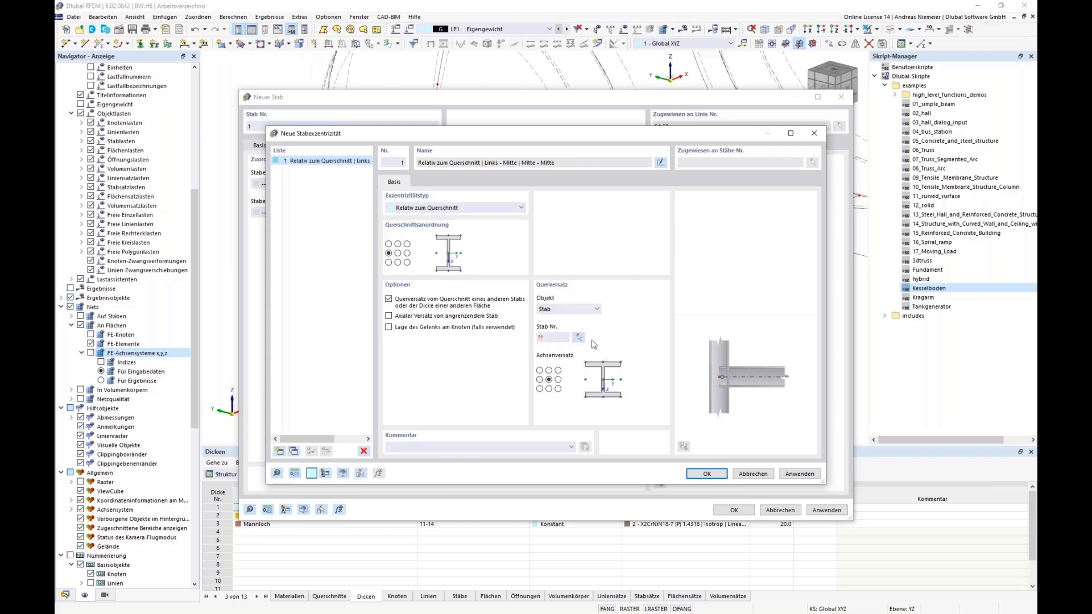
pyautogui.click(575, 310)
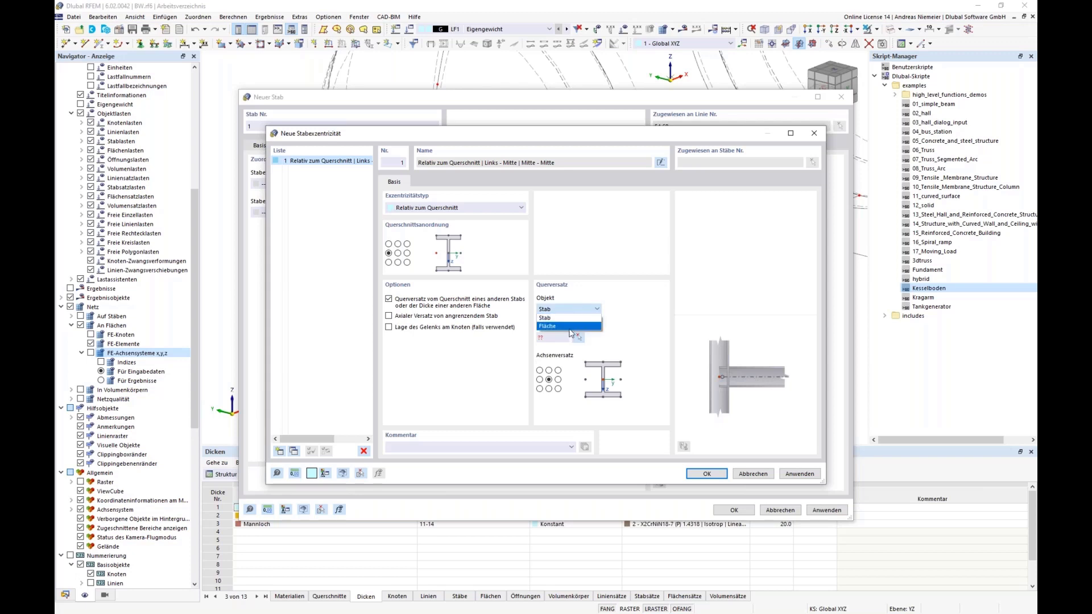
pyautogui.click(568, 326)
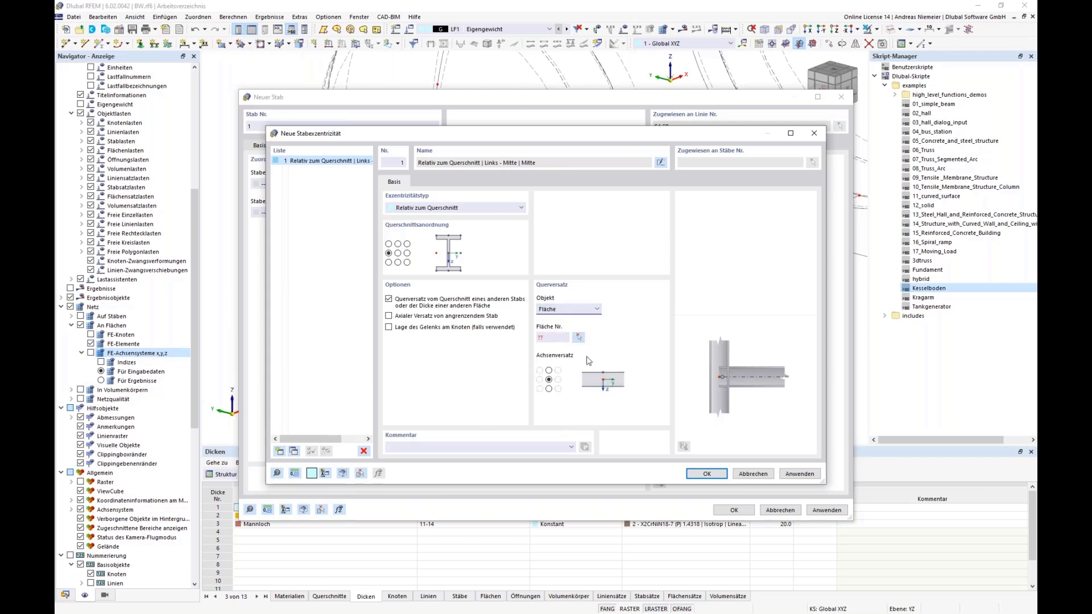
pyautogui.click(578, 337)
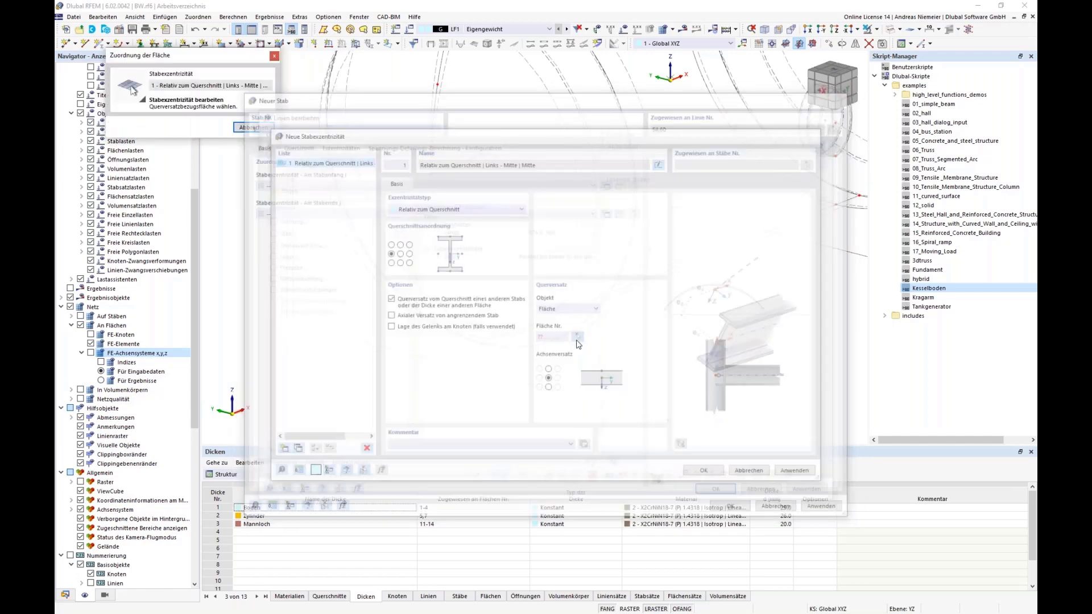
pyautogui.click(651, 224)
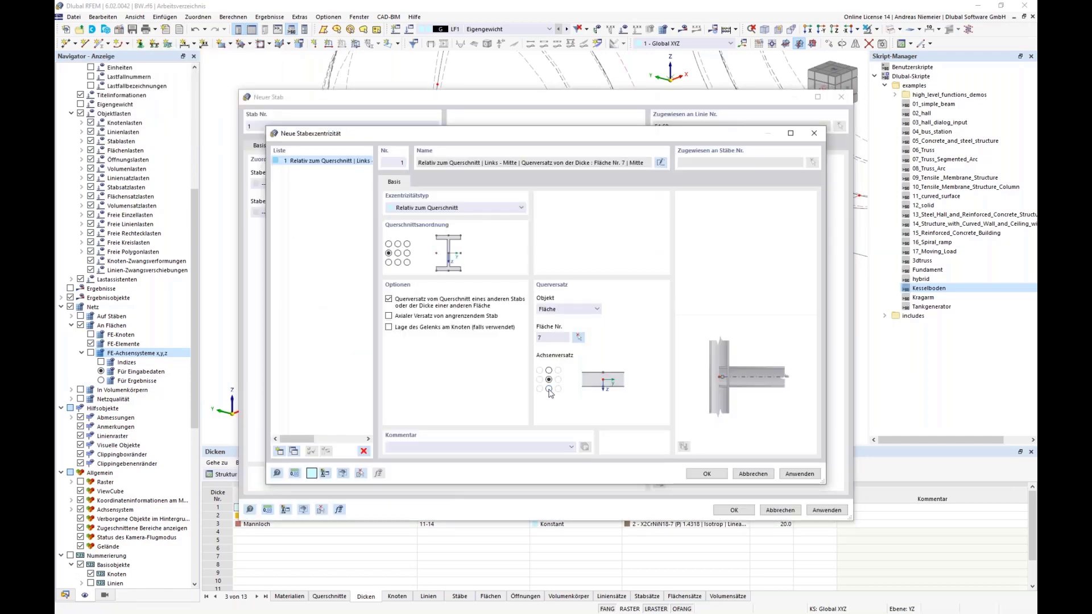
pyautogui.click(720, 476)
# Step: Assign the same eccentricity to the member end and create the members on the arcs
pyautogui.click(537, 213)
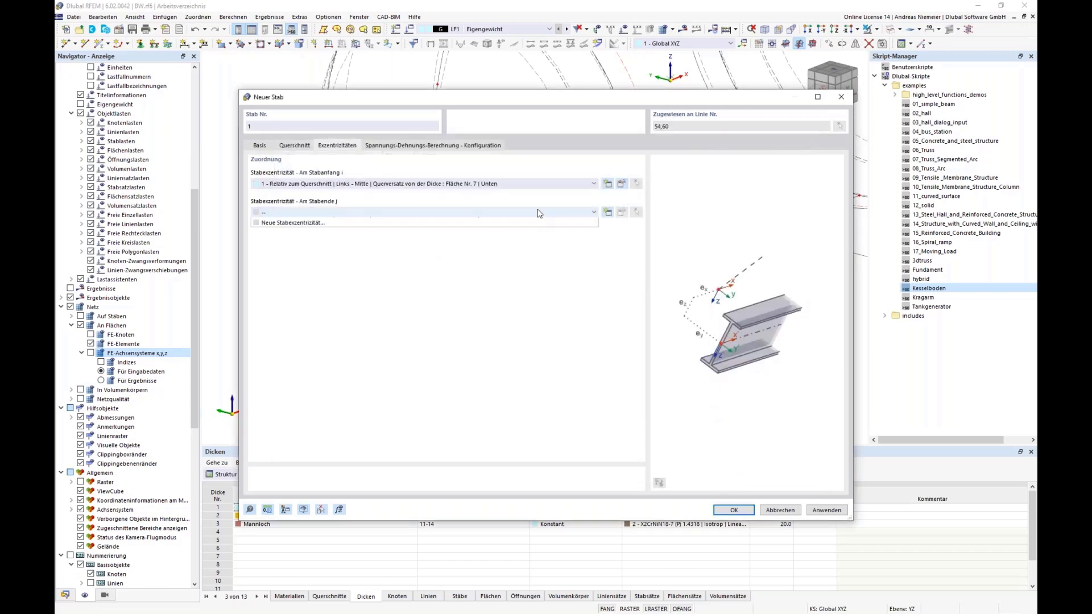
pyautogui.click(537, 228)
pyautogui.click(733, 510)
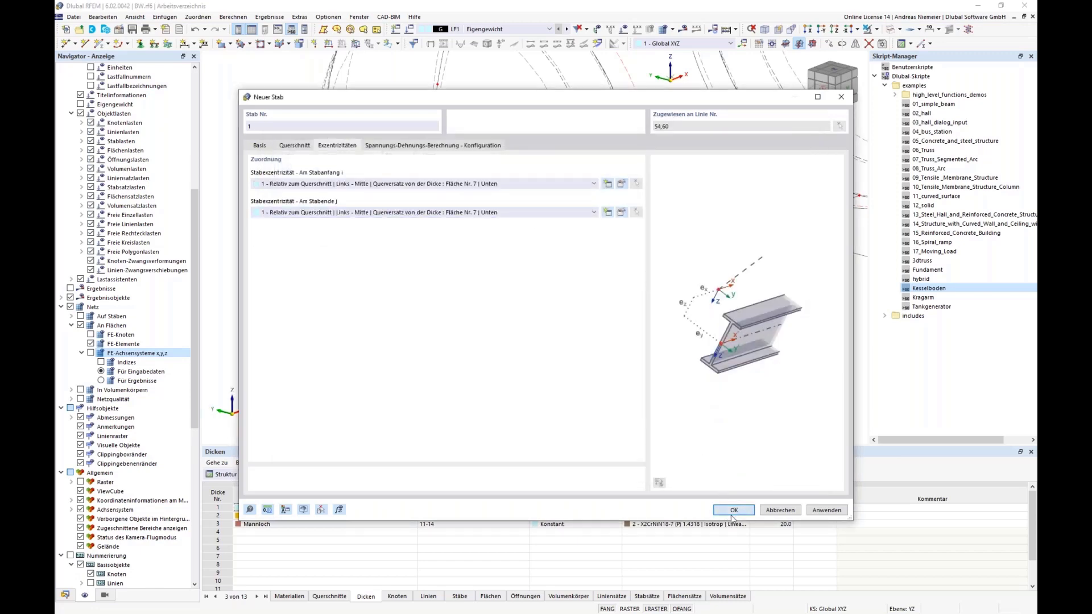
pyautogui.click(718, 493)
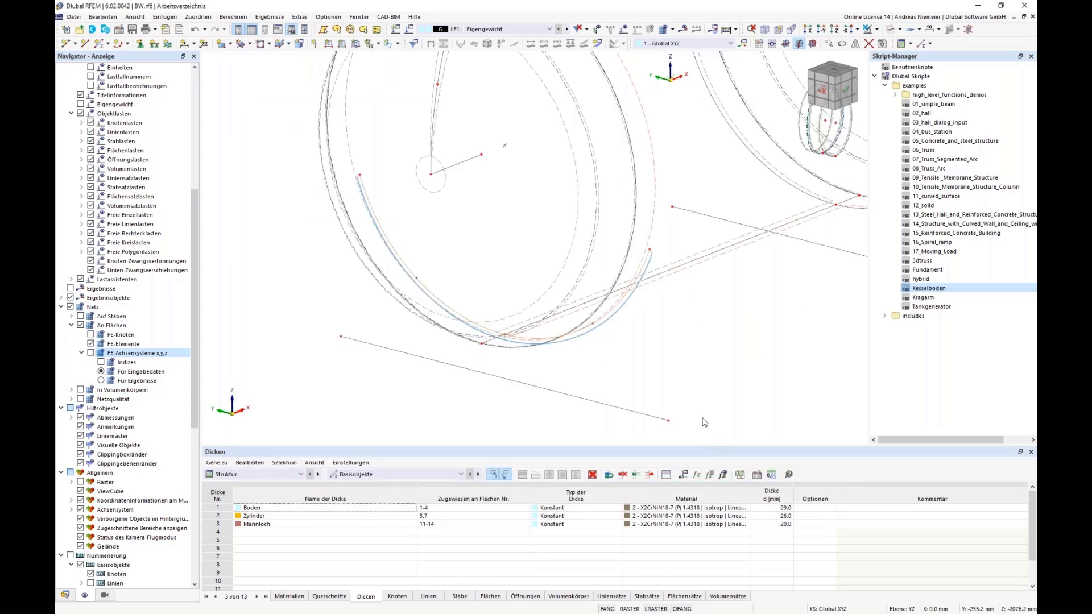
# Step: Examine the curved U 200 members against the vessel shell in solid and transparent display, then return to wireframe
pyautogui.click(890, 31)
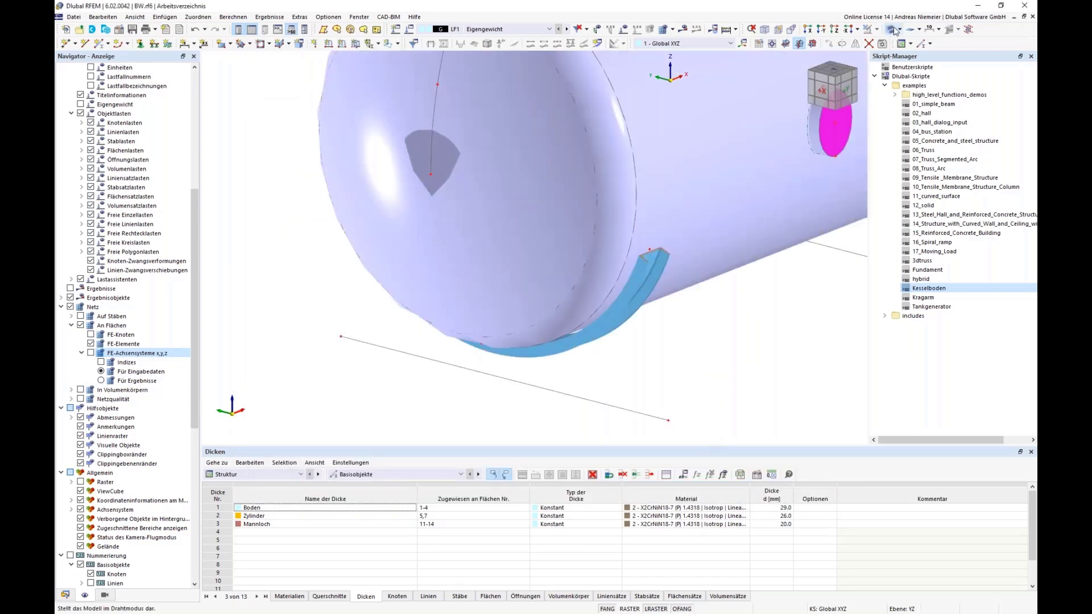
pyautogui.scroll(3, 633, 273)
pyautogui.keyDown('ctrl'); pyautogui.moveTo(633, 273); pyautogui.dragTo(724, 261, button='middle'); pyautogui.keyUp('ctrl')
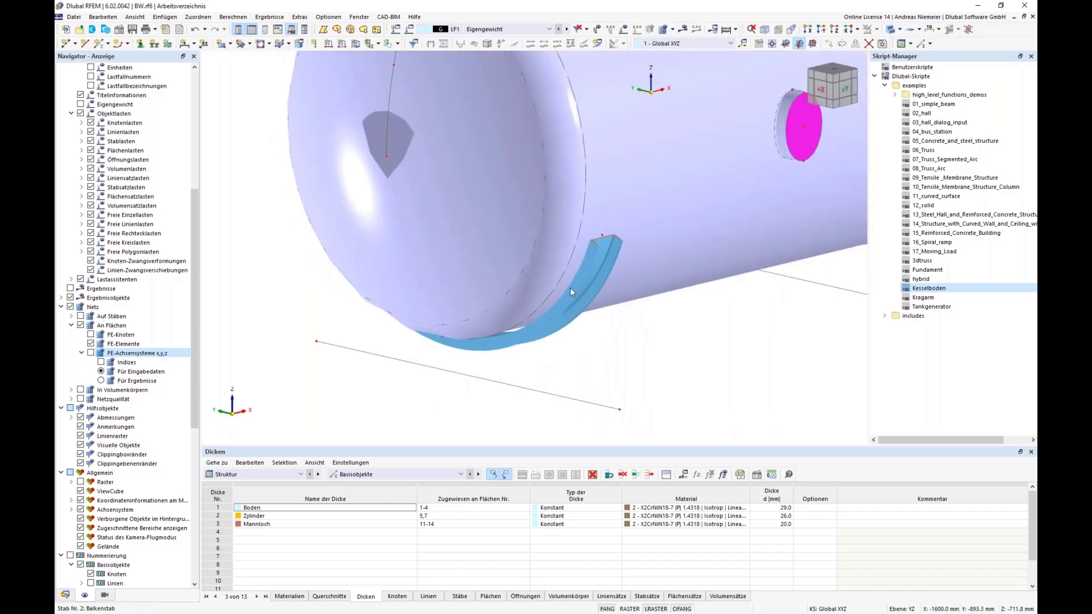
pyautogui.click(892, 28)
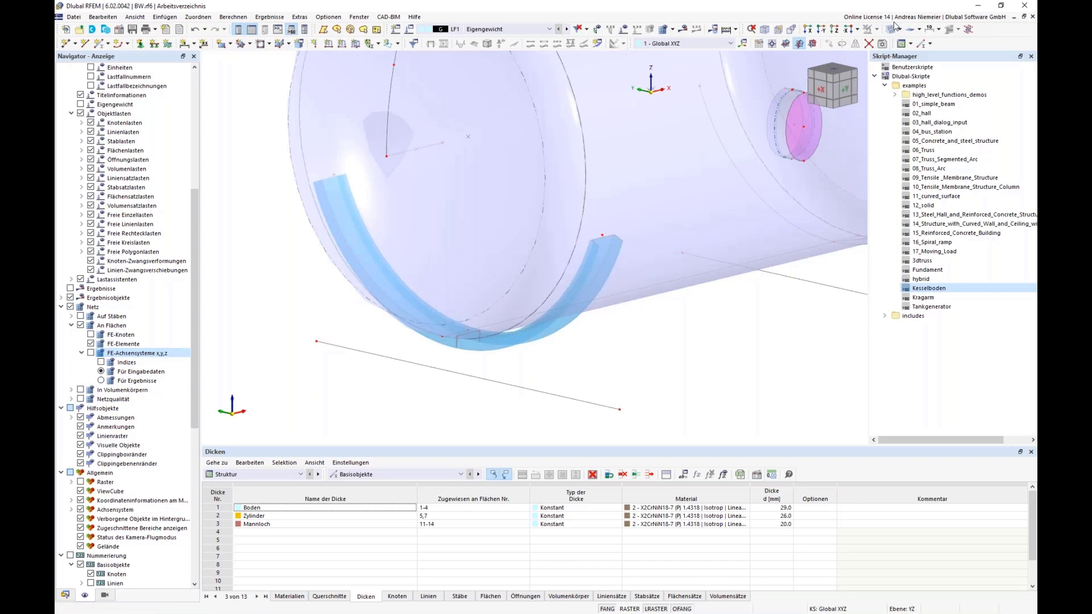
pyautogui.click(894, 26)
pyautogui.scroll(2, 342, 273)
pyautogui.scroll(-1, 342, 273)
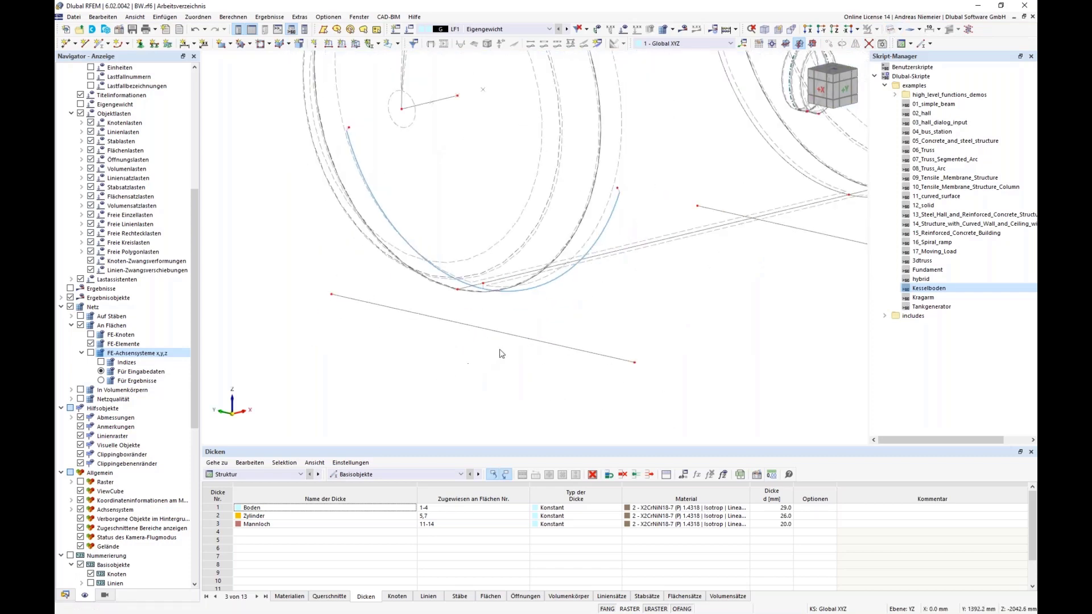
# Step: Create a U 200 member on the base line of the near saddle, rotated so its flanges point upward
pyautogui.doubleClick(518, 338)
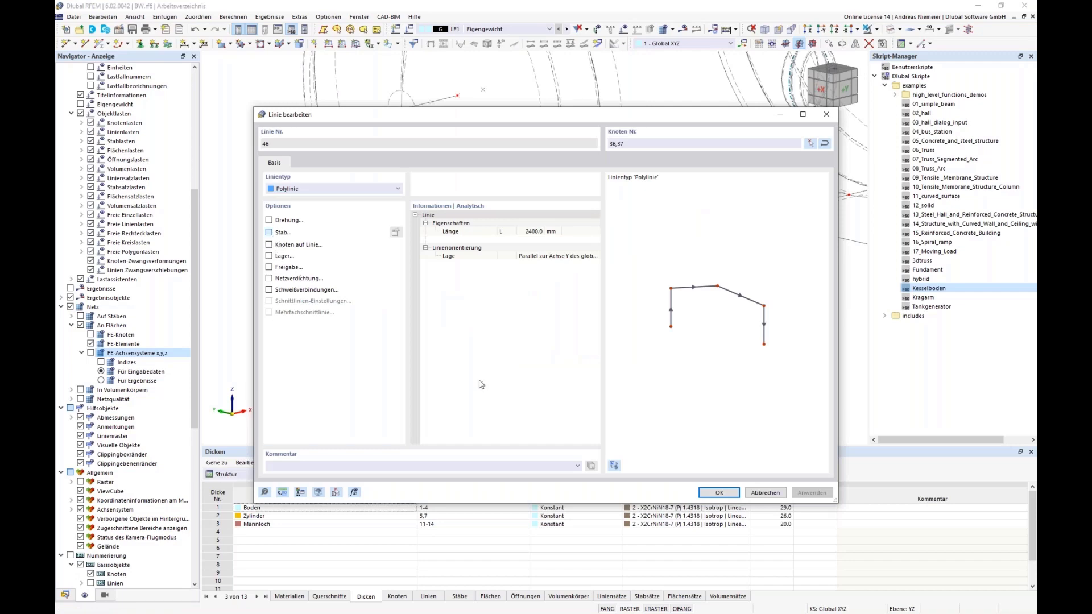
pyautogui.click(269, 232)
pyautogui.click(294, 146)
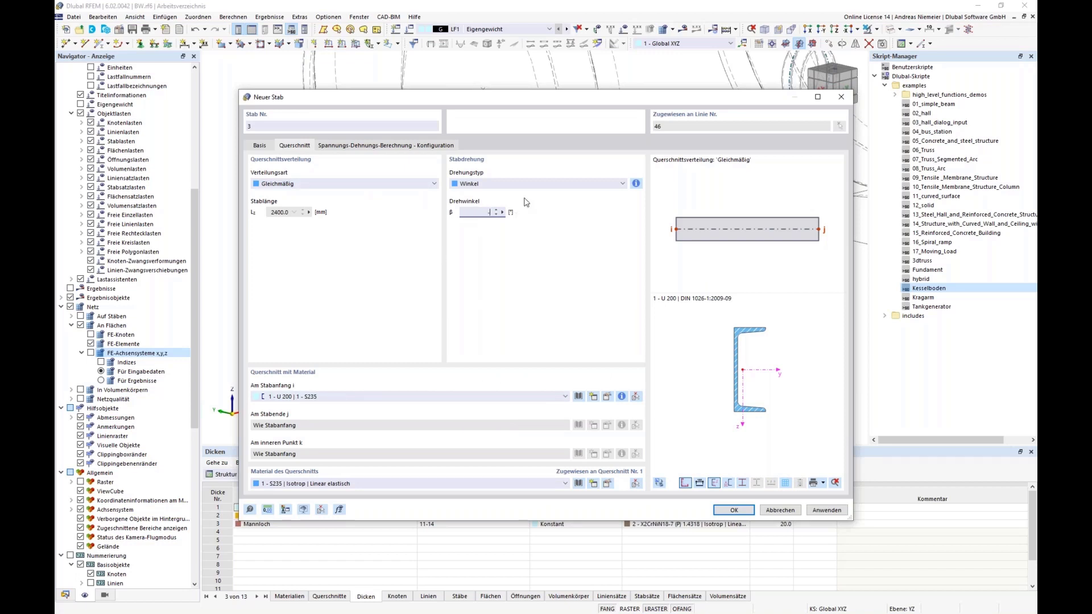
pyautogui.press('Return')
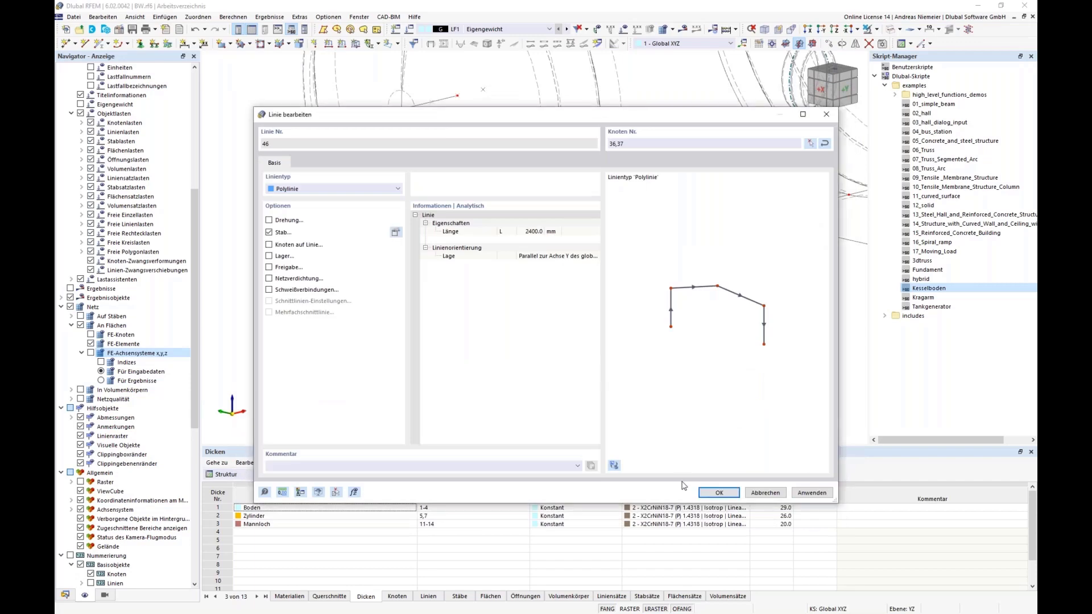
pyautogui.click(718, 493)
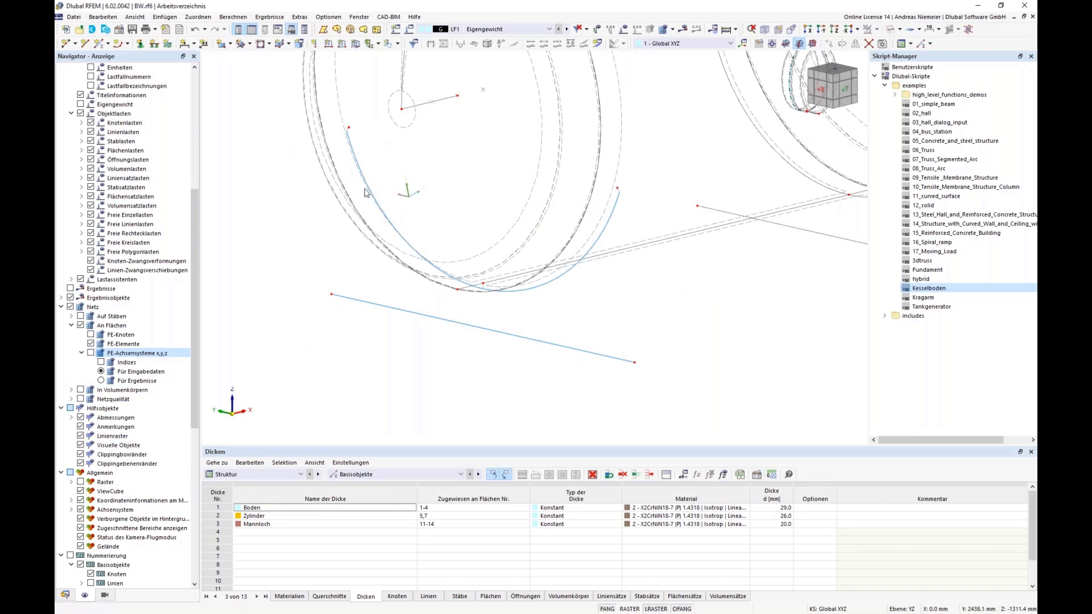
# Step: Turn on the display of member contours (Stabkonturen) in the model
pyautogui.scroll(9, 142, 248)
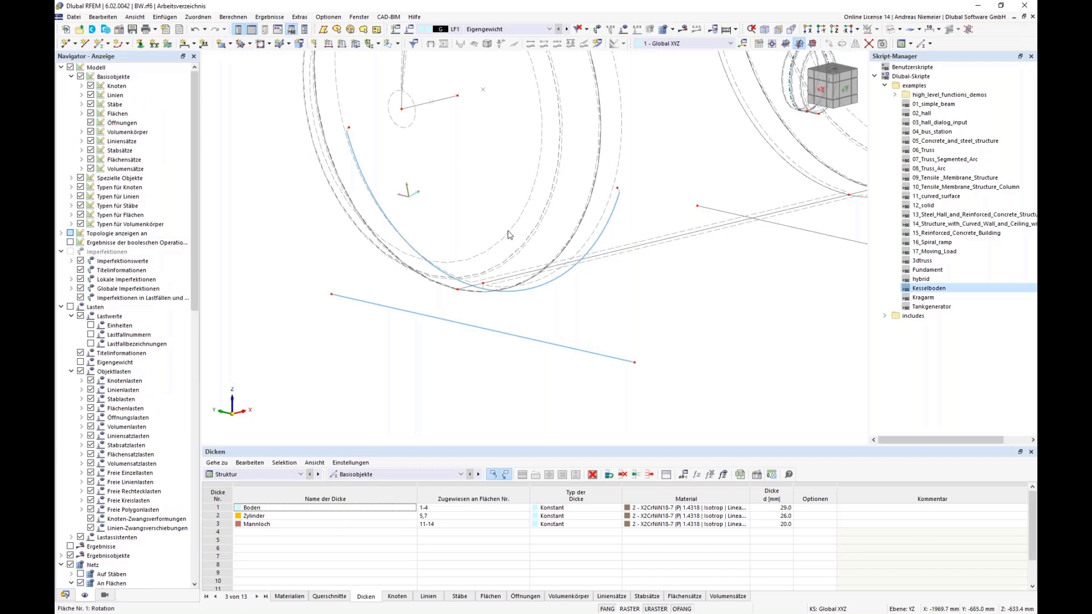
pyautogui.click(83, 105)
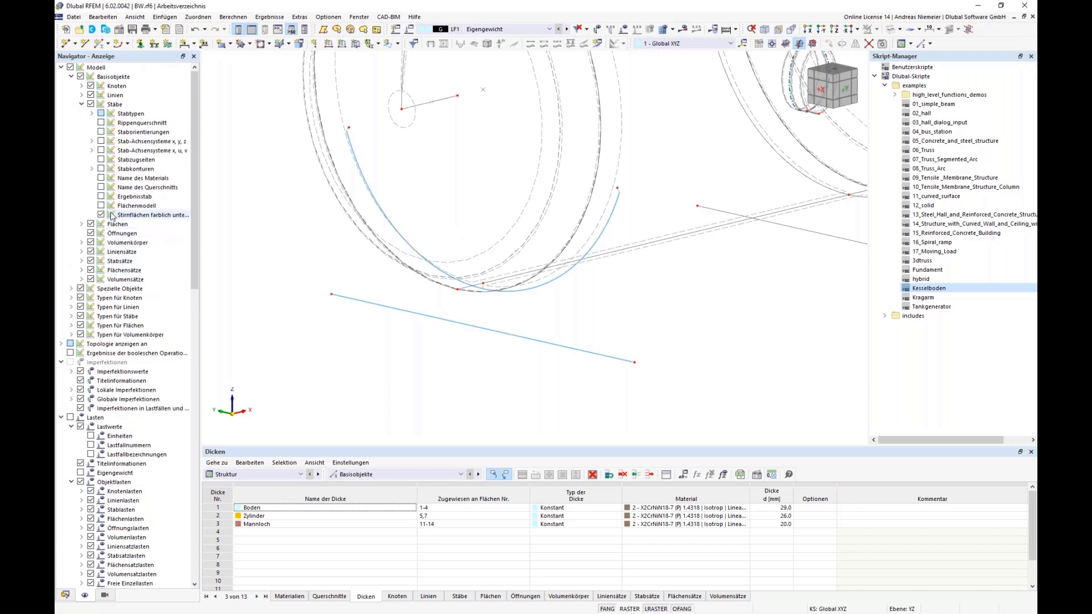
pyautogui.click(101, 169)
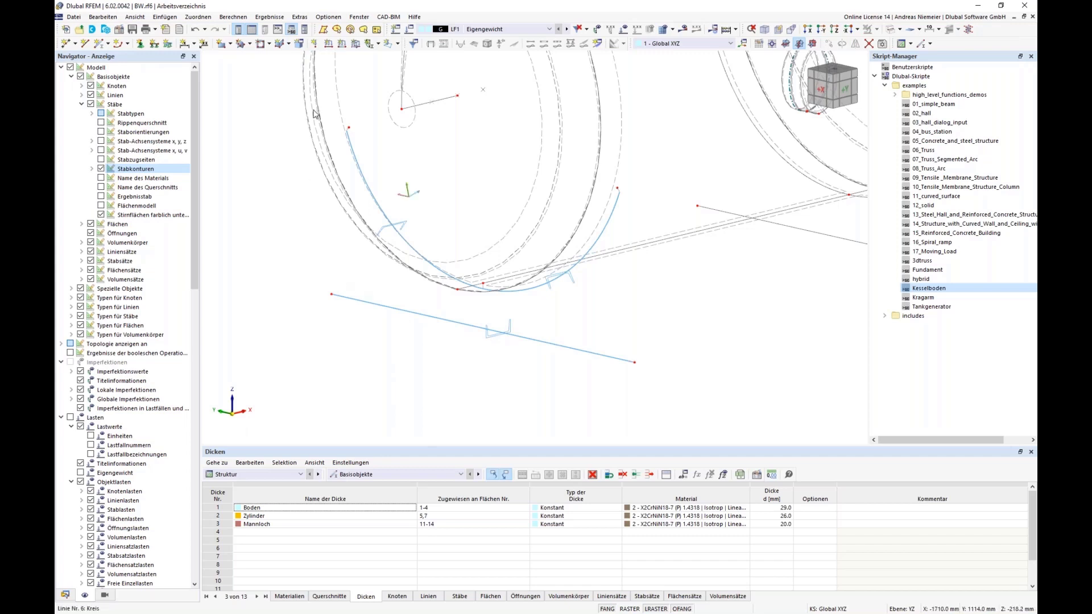
# Step: Define a new beam member with the rectangular hollow section RRO 180x60x6 from ALUKÖNIGSTAHL
pyautogui.click(101, 43)
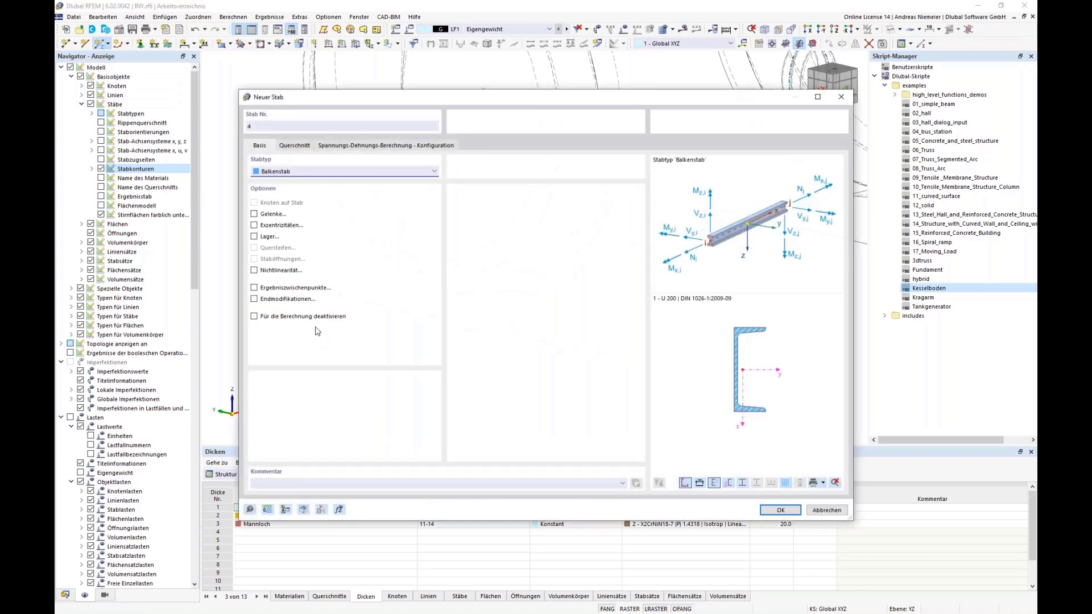
pyautogui.click(301, 146)
pyautogui.click(578, 396)
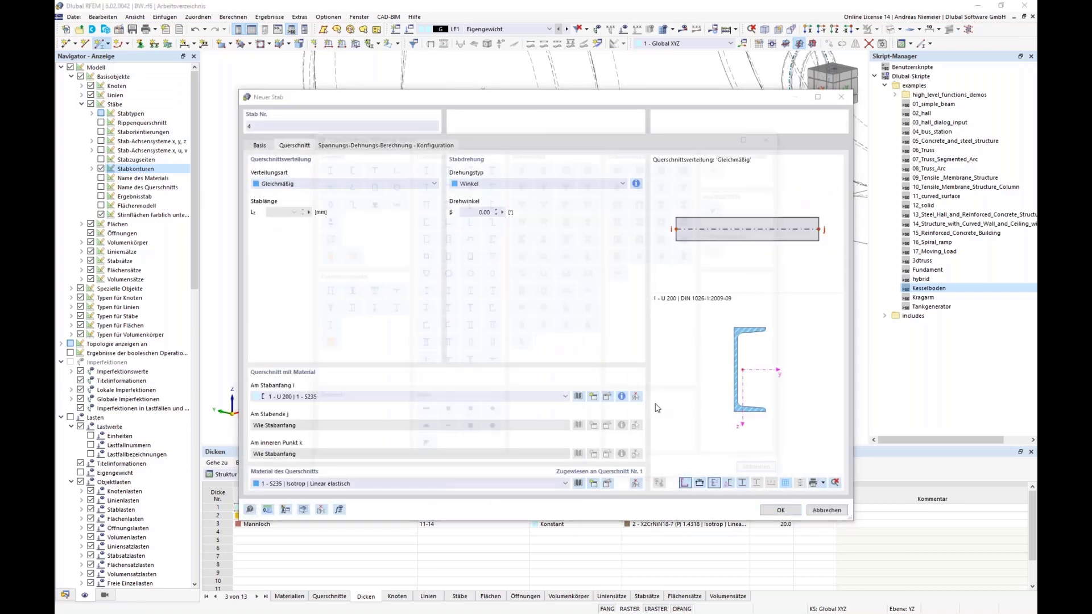
pyautogui.click(367, 183)
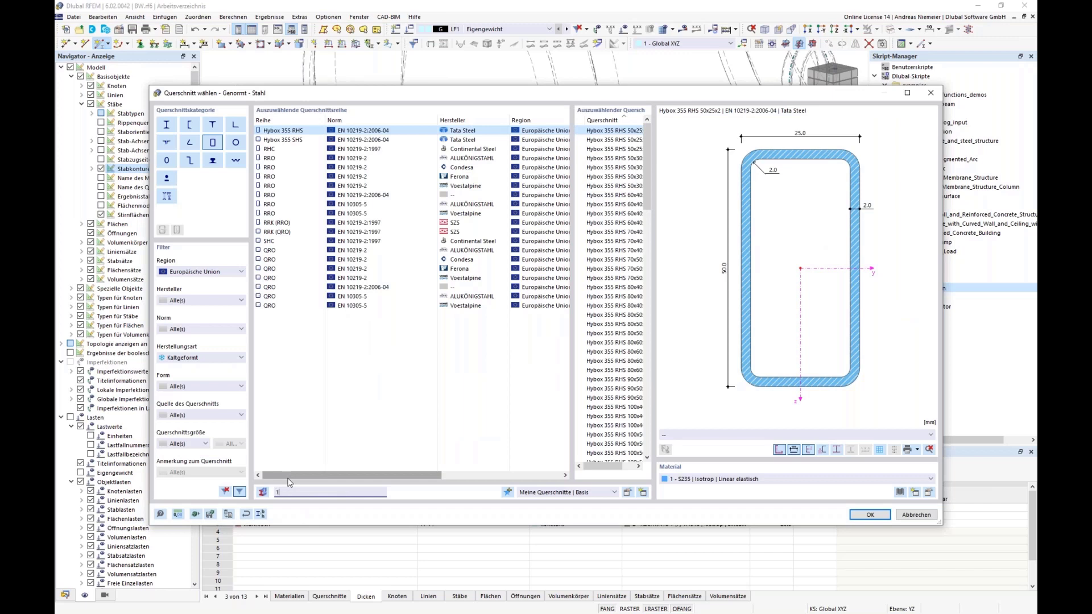
pyautogui.write('180')
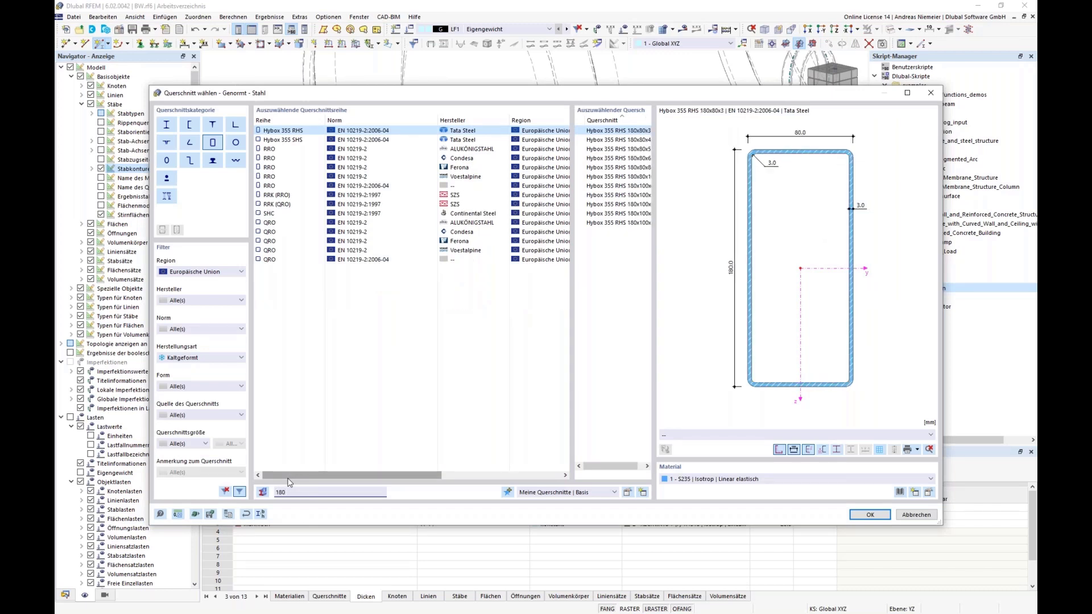
pyautogui.write('*60')
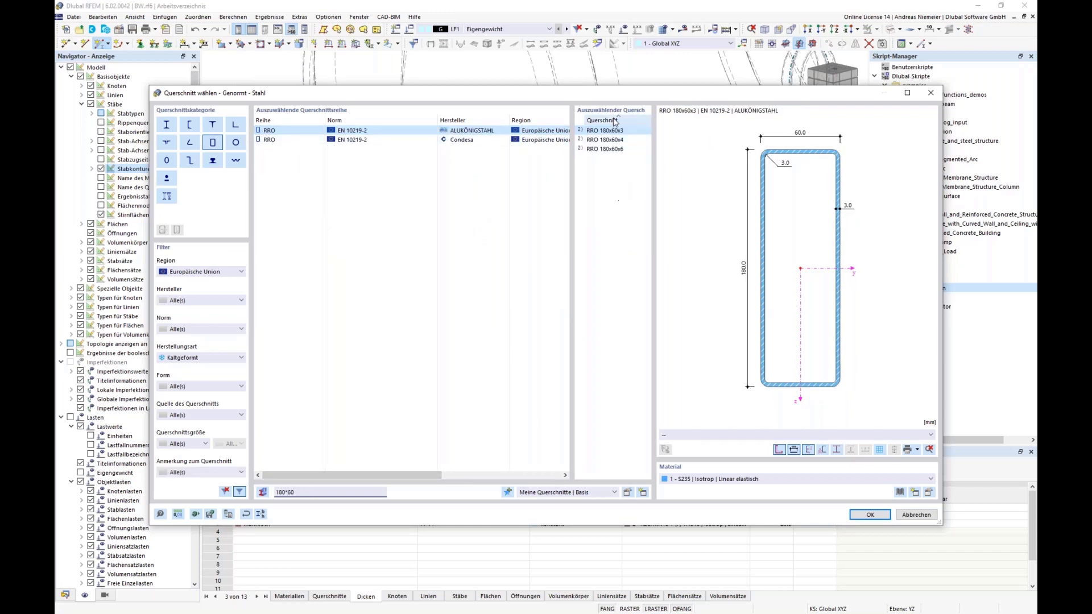
pyautogui.click(608, 148)
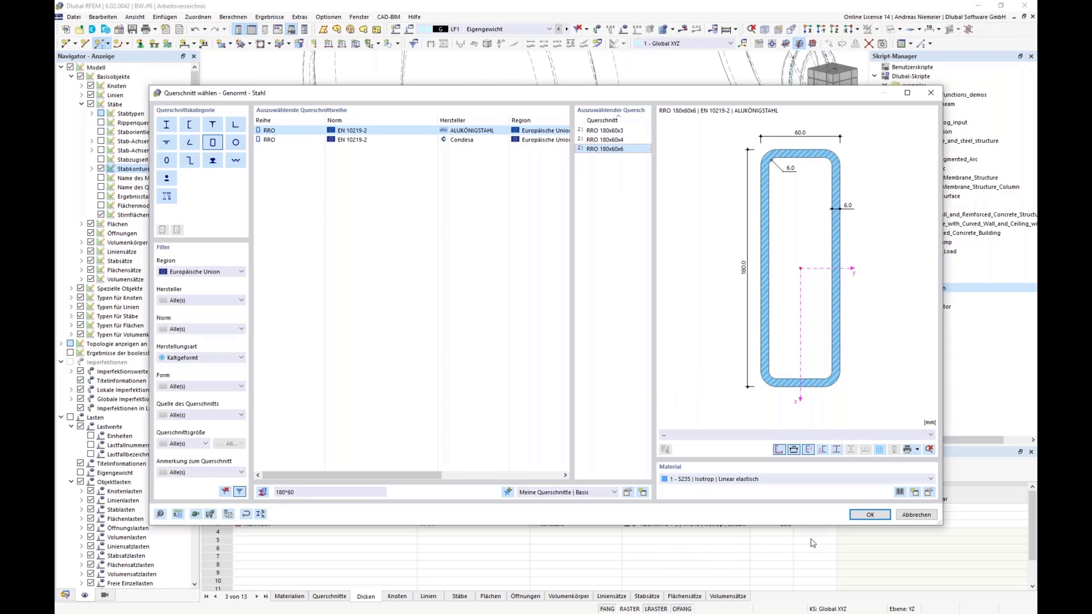
pyautogui.click(873, 515)
pyautogui.click(774, 509)
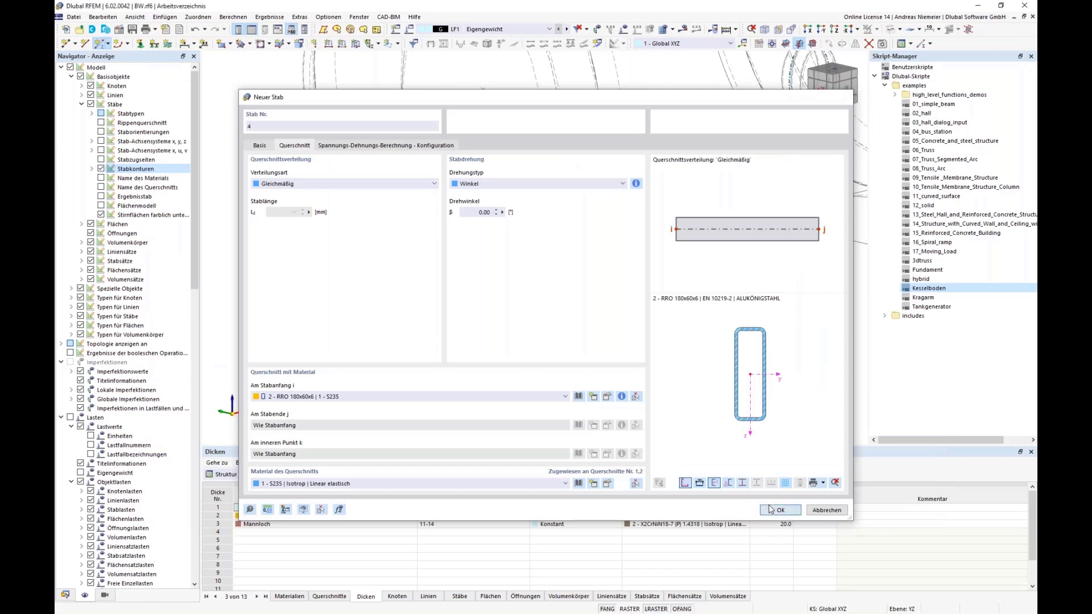
# Step: Place the two outer posts of the near saddle, joining each base line end to the arc end above it
pyautogui.click(332, 295)
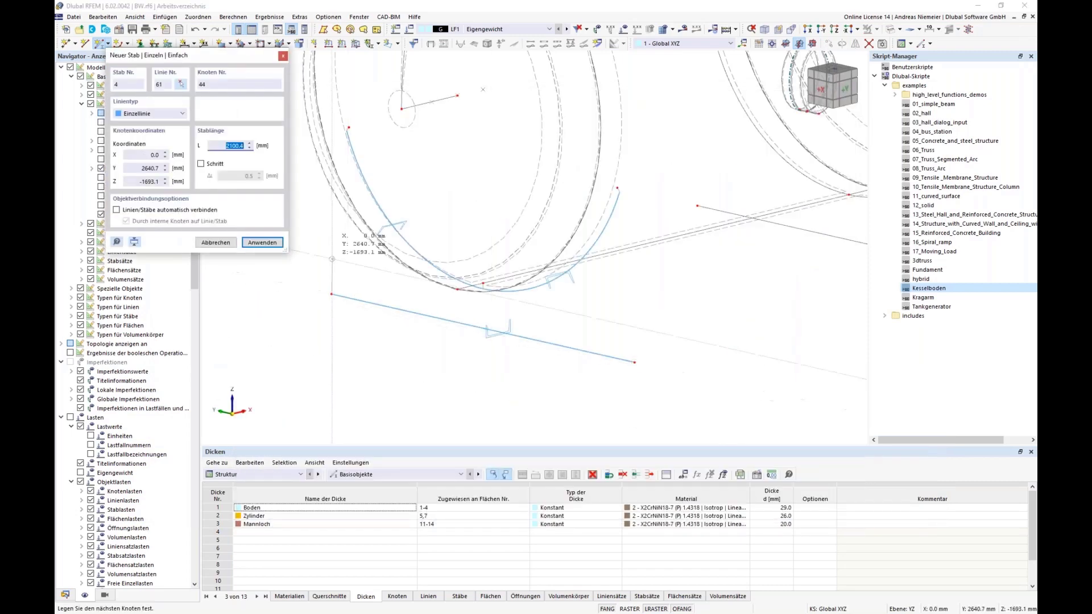
pyautogui.click(349, 127)
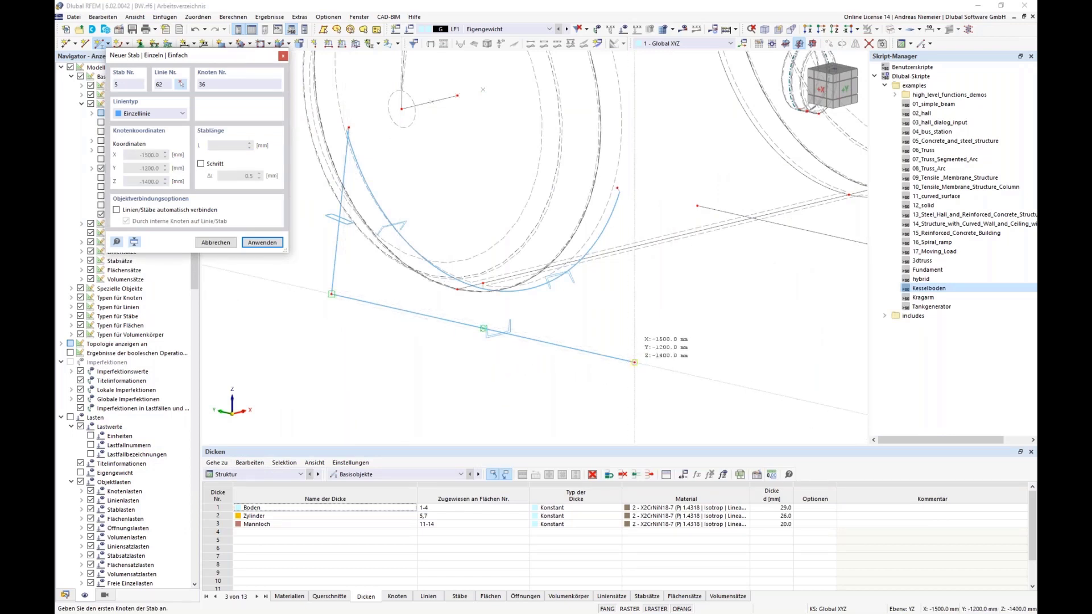
pyautogui.click(635, 362)
pyautogui.click(618, 189)
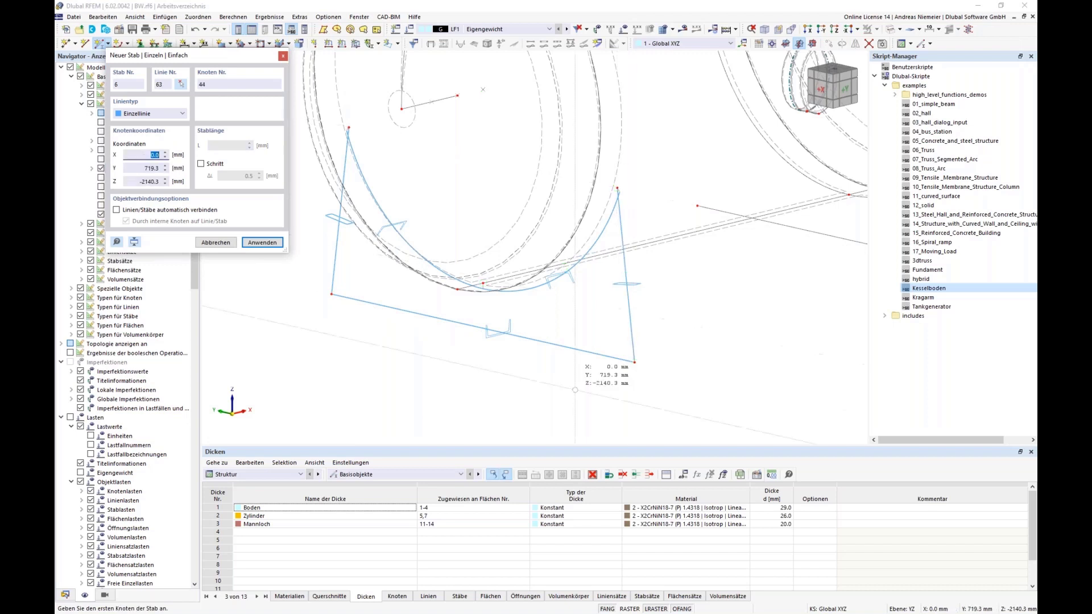
pyautogui.press('Escape')
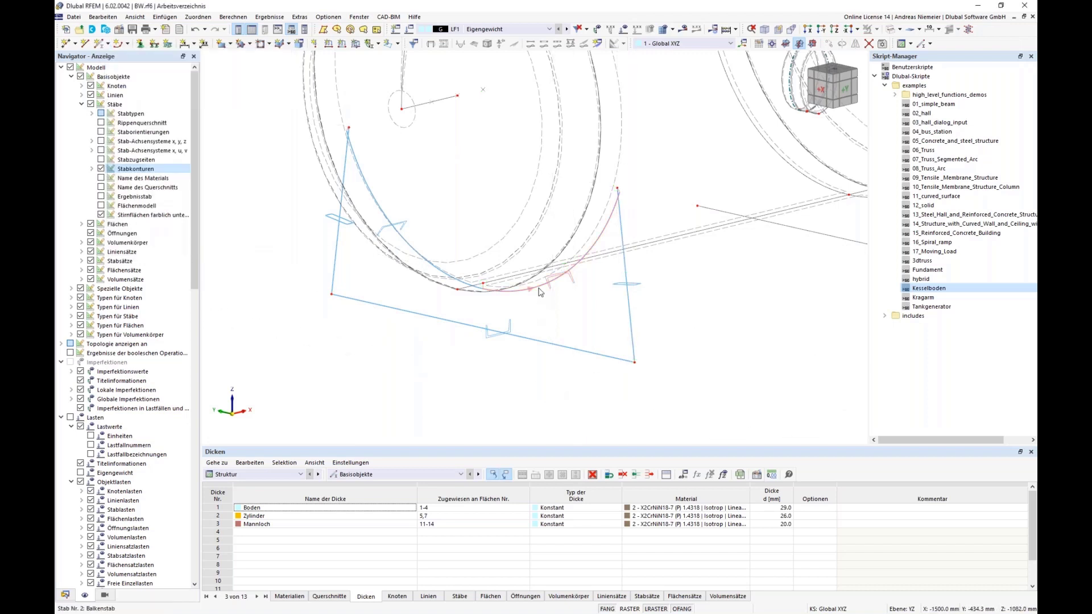
# Step: Add one intermediate 'Auf Stab' node to each of the two arc members and the base member without dividing them
pyautogui.click(540, 293)
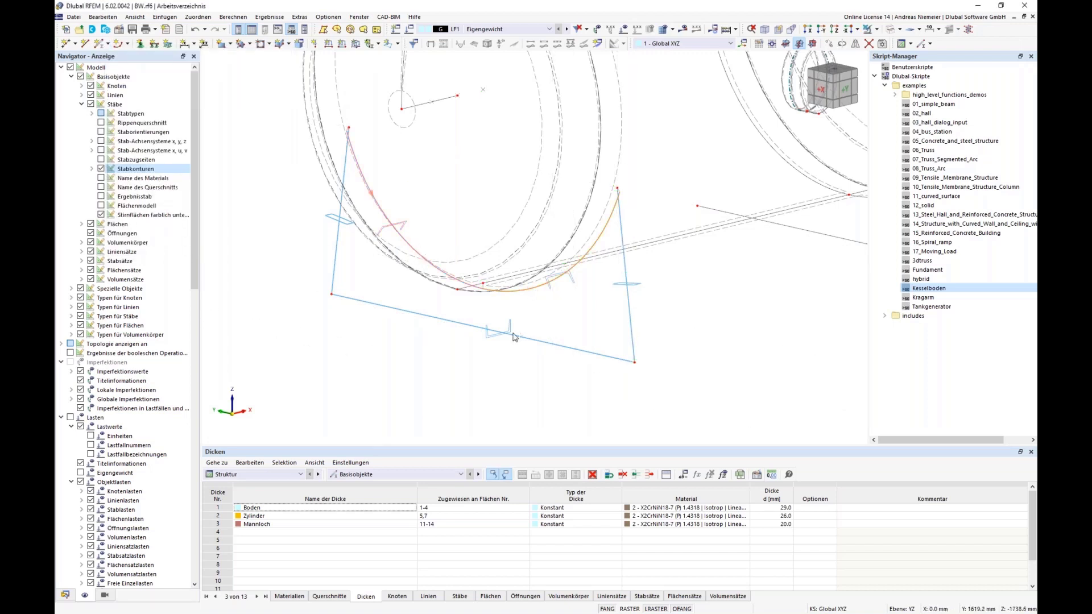
pyautogui.rightClick(560, 345)
pyautogui.moveTo(580, 382)
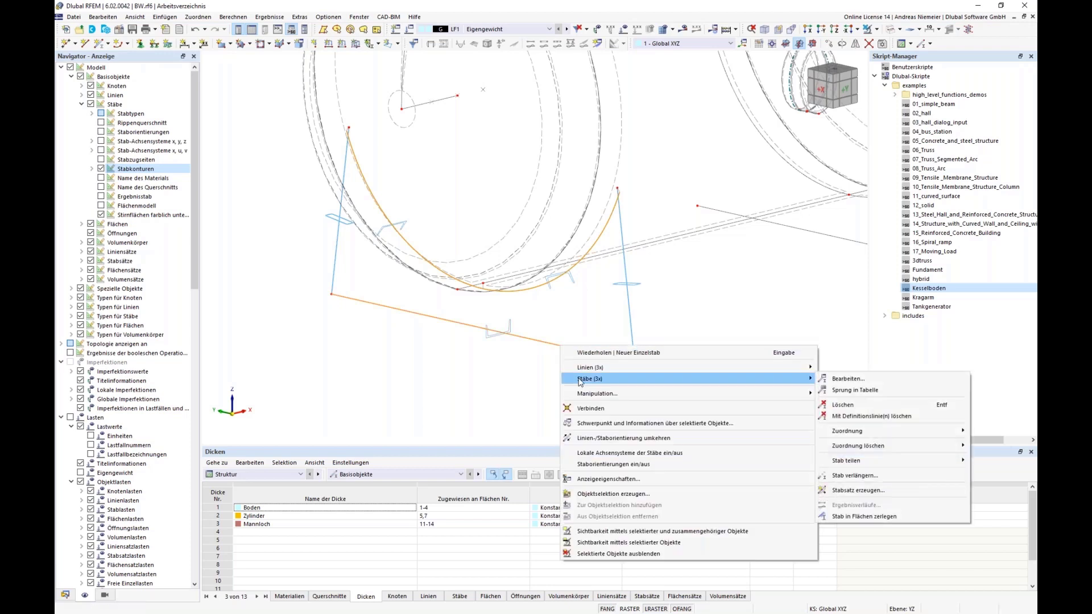
pyautogui.moveTo(881, 460)
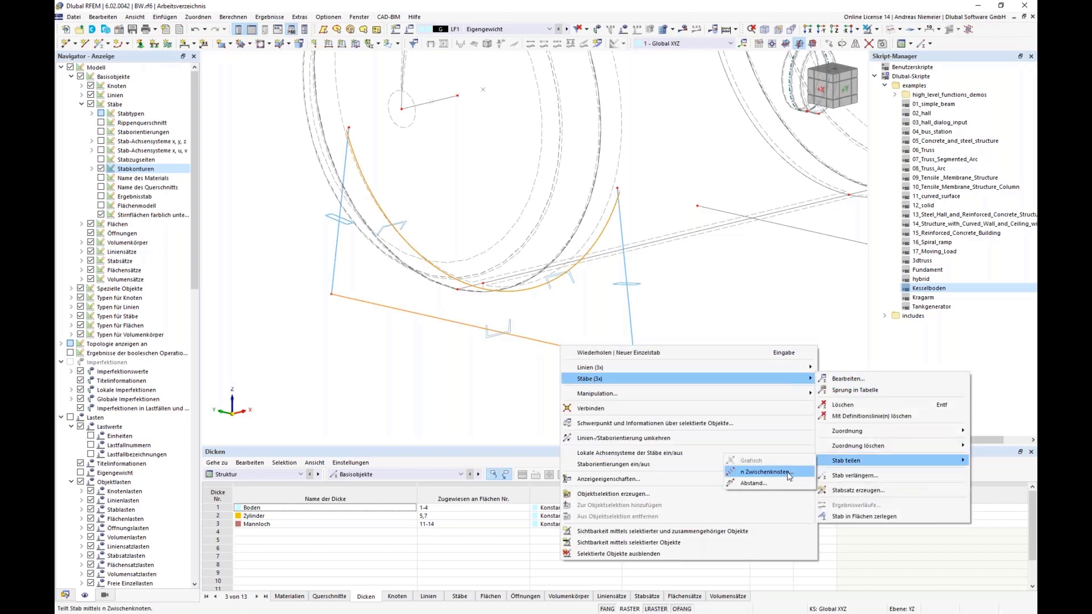
pyautogui.click(788, 474)
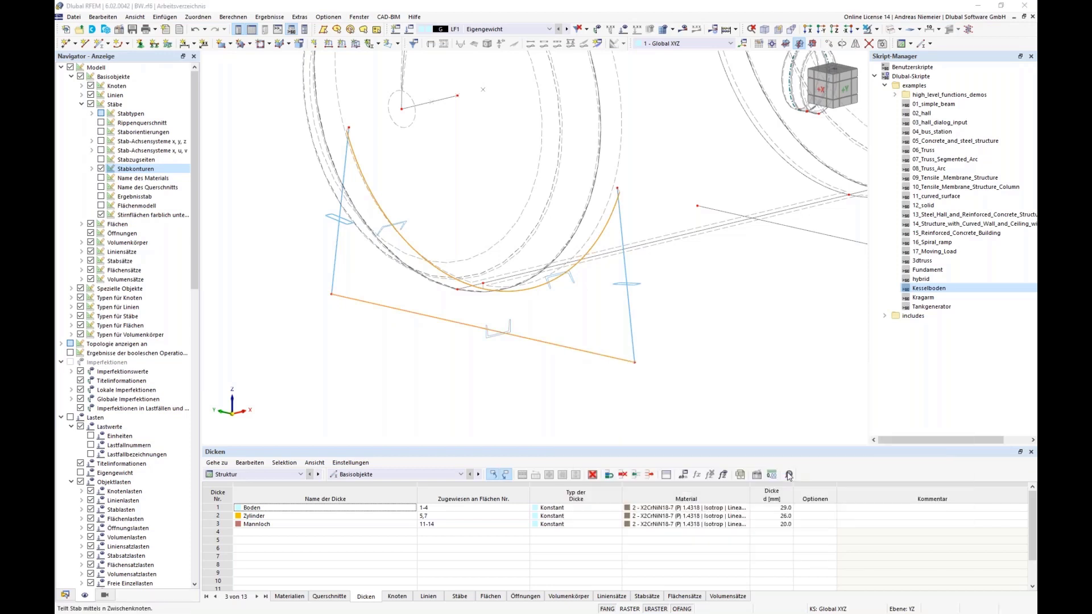
pyautogui.click(370, 434)
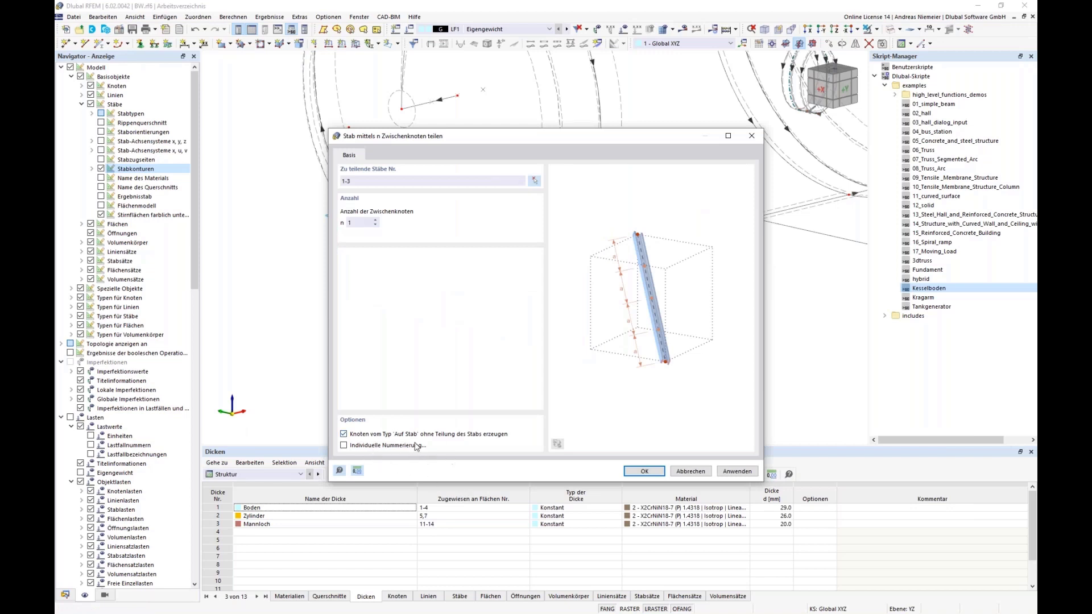
pyautogui.click(644, 470)
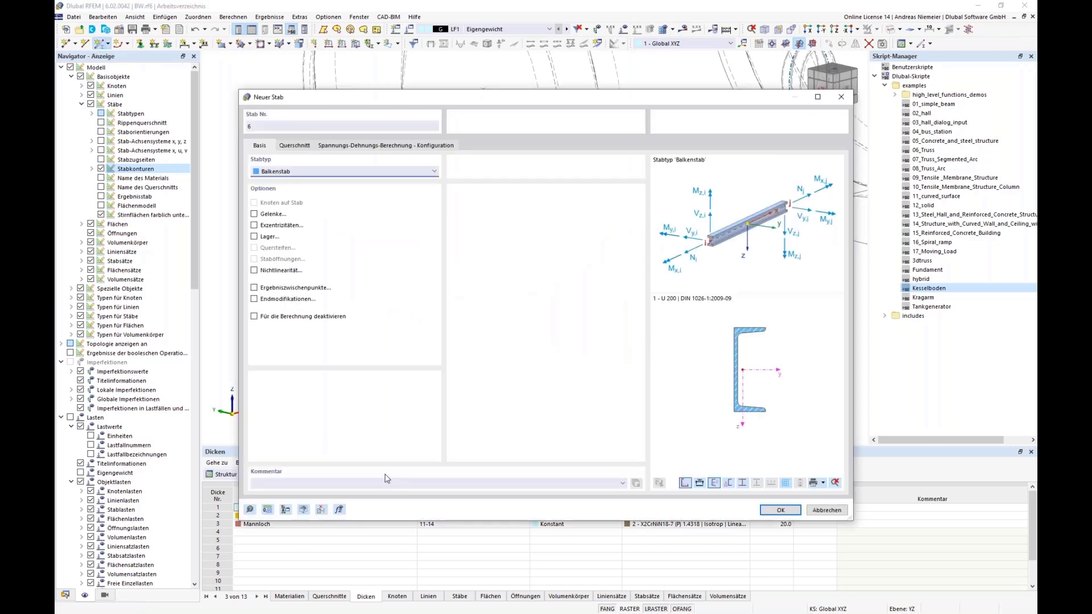
# Step: Adopt an outer post's properties for a new member and place two diagonals in the saddle's positive-Y half through the arc's middle node
pyautogui.click(321, 510)
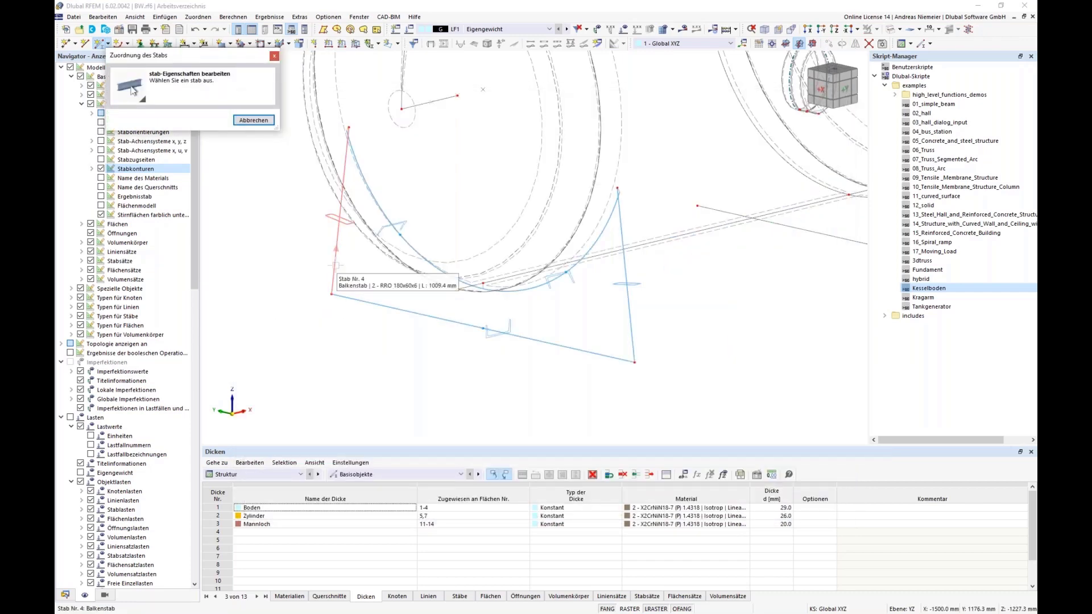
pyautogui.click(336, 265)
pyautogui.click(779, 511)
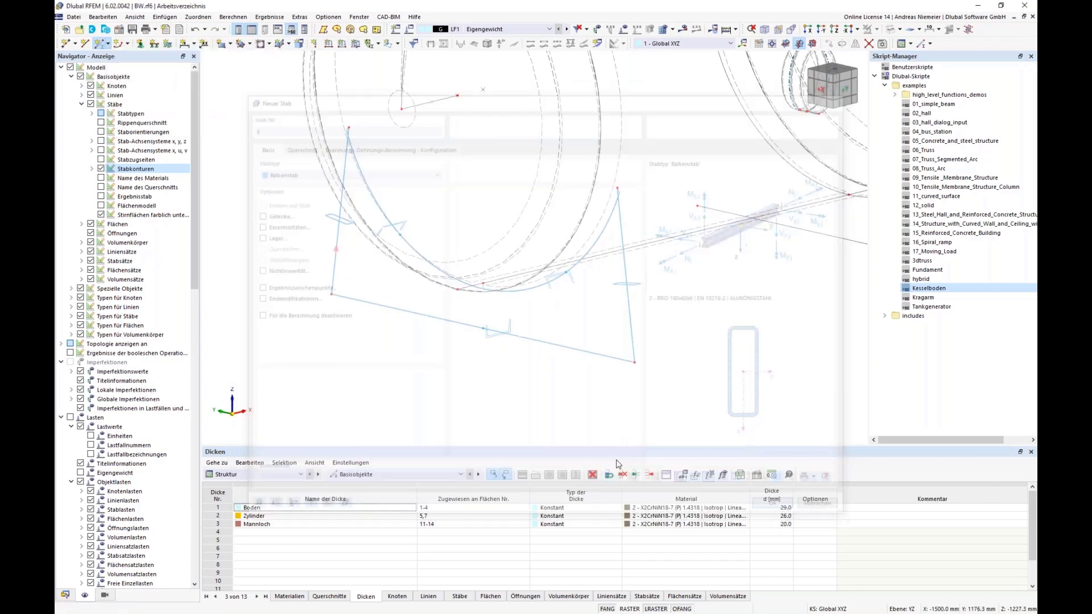
pyautogui.click(320, 300)
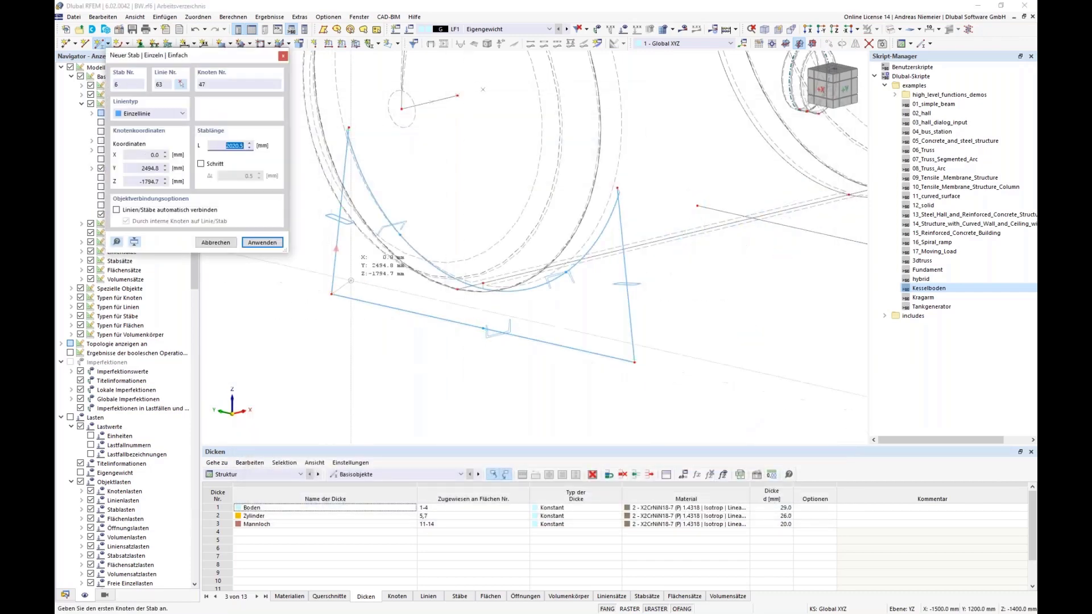
pyautogui.click(401, 231)
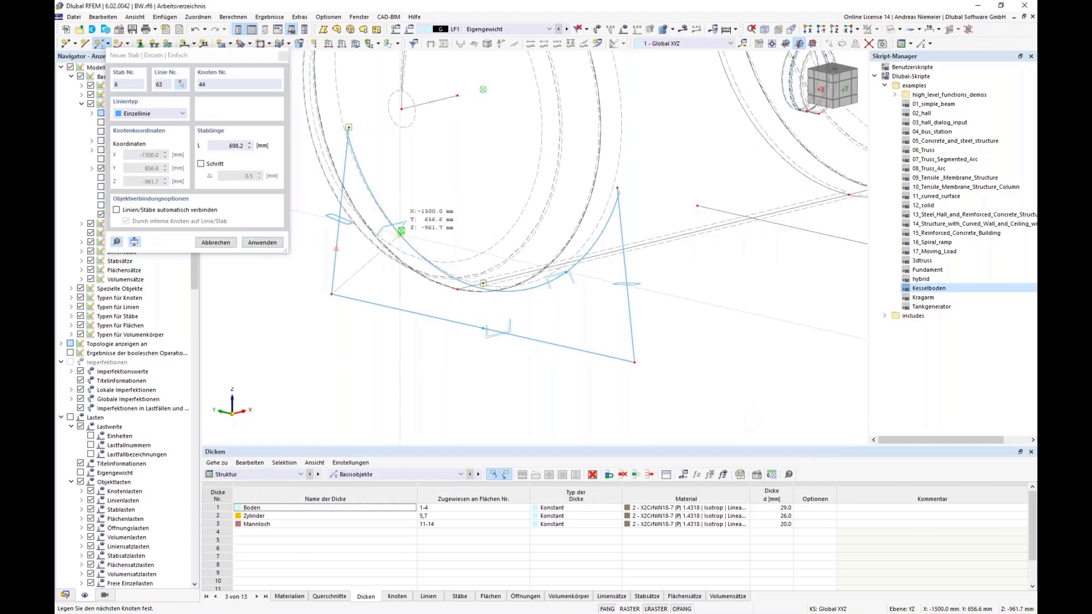
pyautogui.click(482, 328)
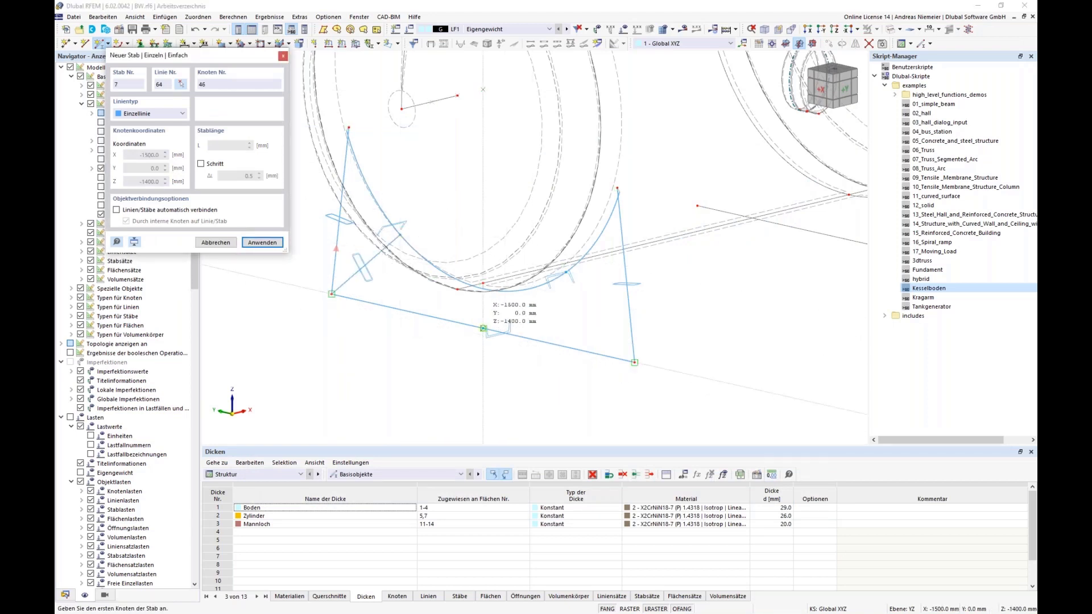
# Step: Place two diagonals in the saddle's negative-Y half, joining the arc's middle node to the base line's midpoint and outer end
pyautogui.scroll(3, 398, 235)
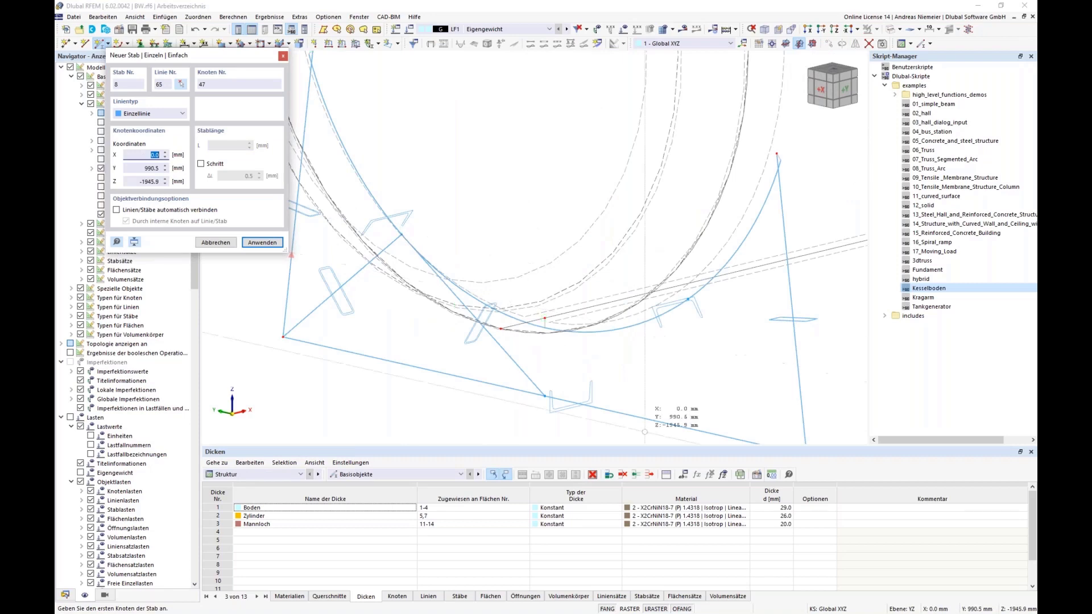
pyautogui.keyDown('ctrl'); pyautogui.moveTo(510, 302); pyautogui.dragTo(663, 319, button='middle'); pyautogui.keyUp('ctrl')
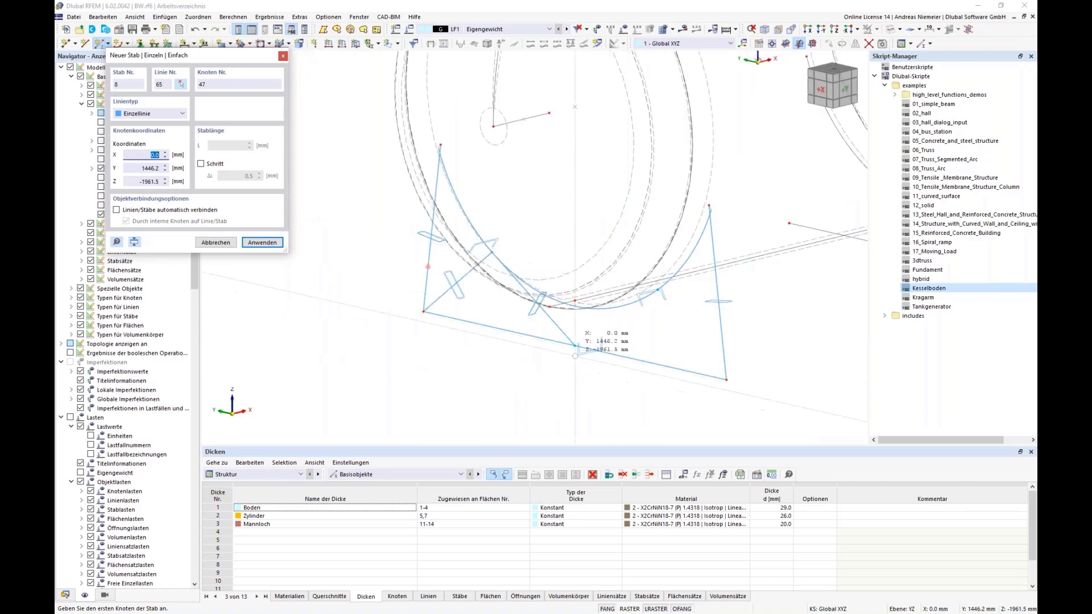
pyautogui.click(658, 289)
pyautogui.scroll(3, 641, 287)
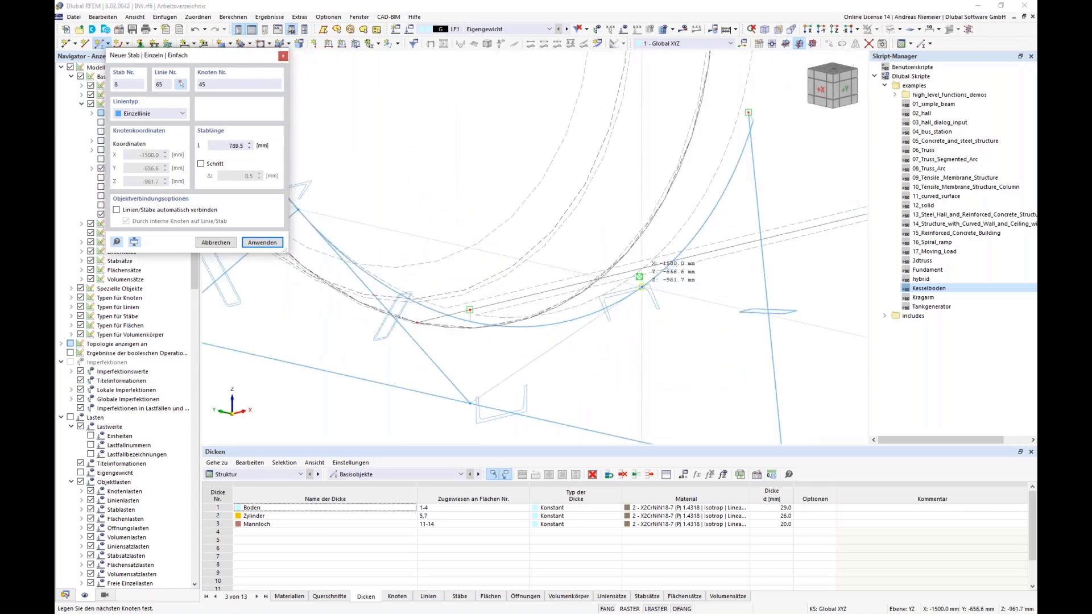
pyautogui.click(470, 403)
pyautogui.scroll(-3, 639, 279)
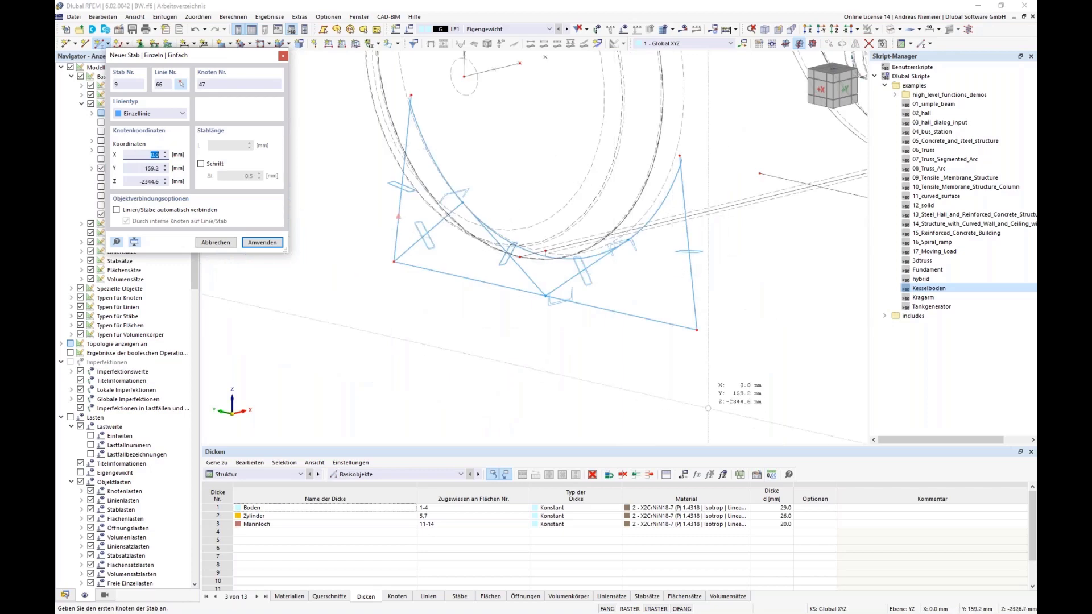
pyautogui.click(630, 237)
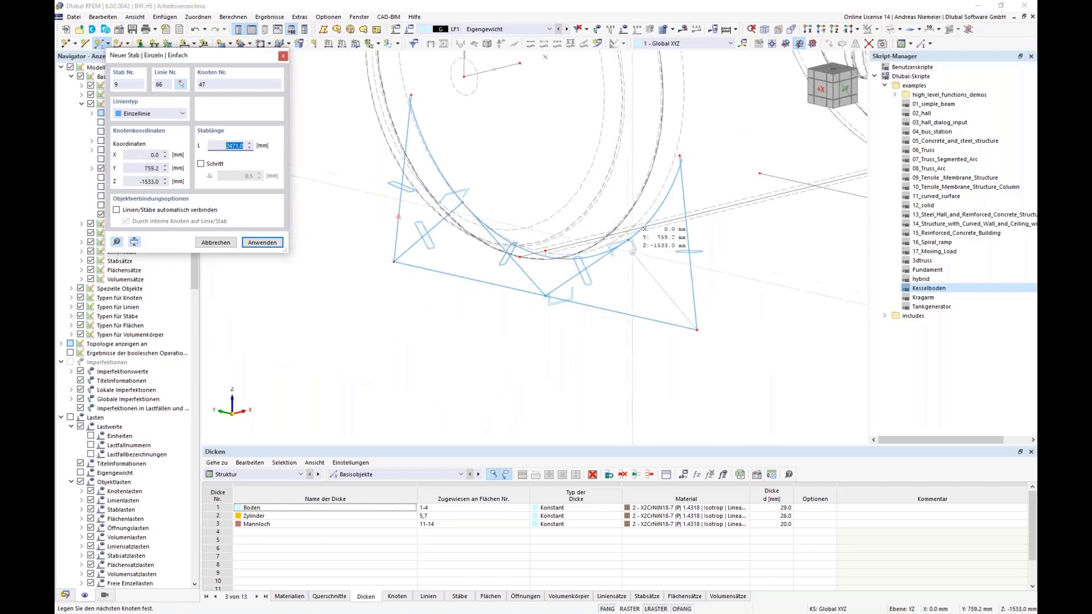
pyautogui.scroll(3, 633, 252)
pyautogui.press('Return')
pyautogui.press('Escape')
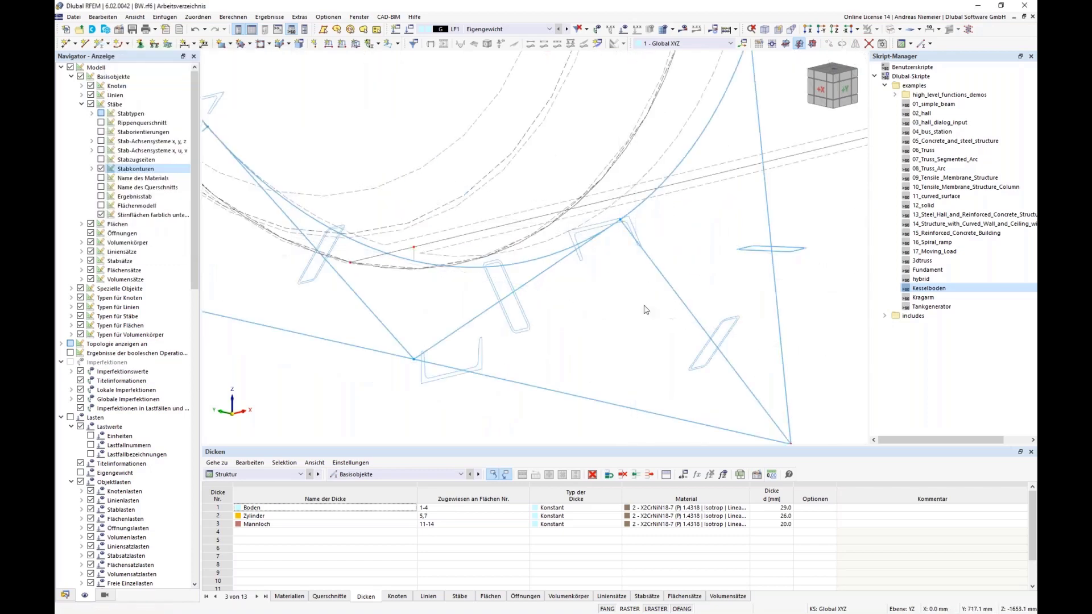
# Step: Set the rotation angle of the six RRO 180x60x6 posts and diagonals to 90° and display the model as solid
pyautogui.scroll(-4, 645, 307)
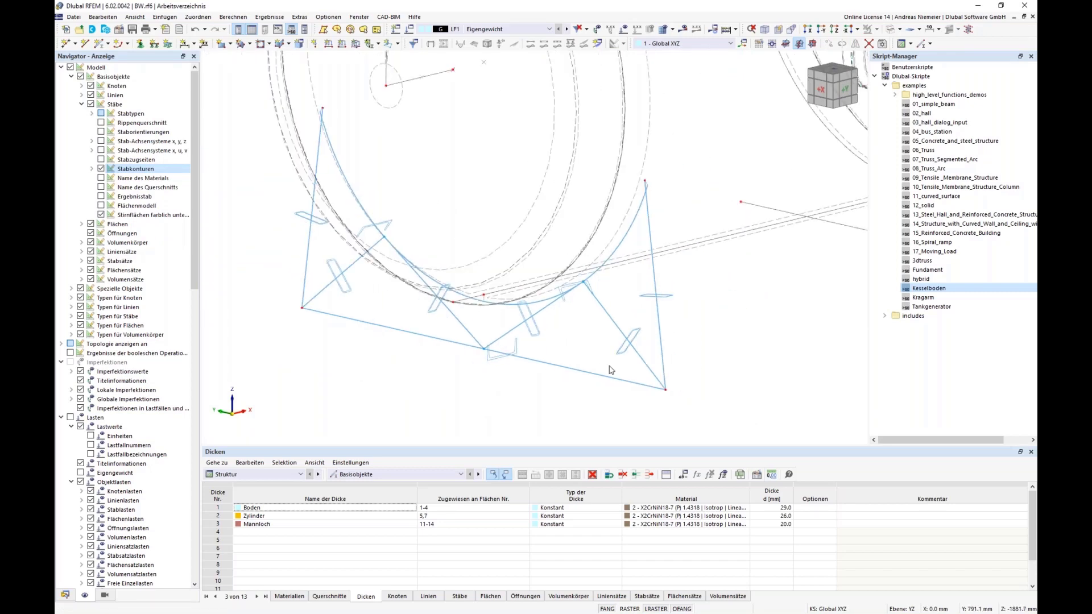
pyautogui.moveTo(705, 348); pyautogui.dragTo(615, 323)
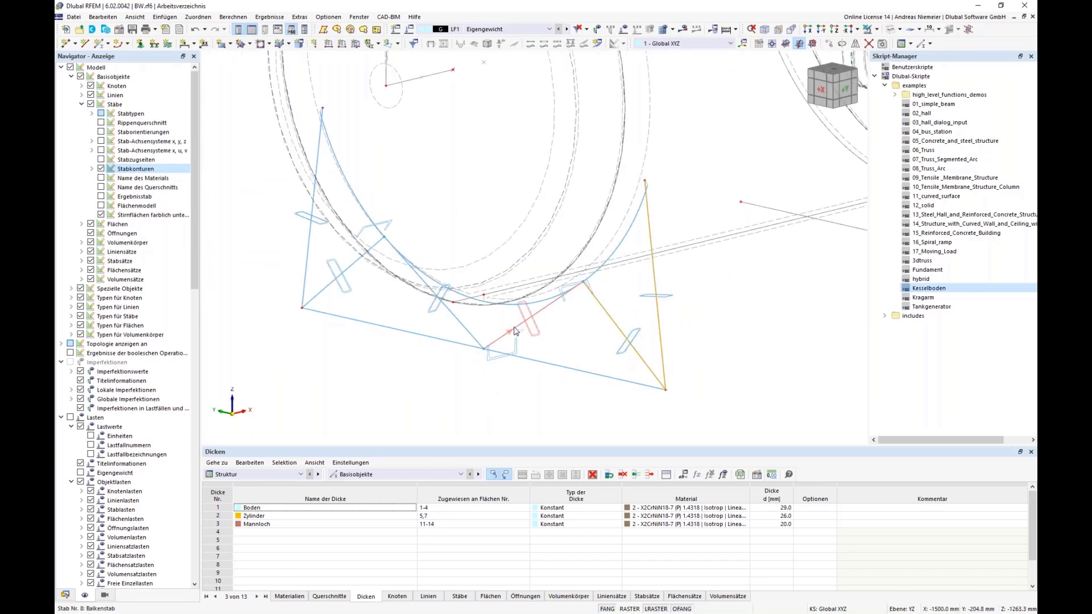
pyautogui.keyDown('ctrl'); pyautogui.click(434, 313); pyautogui.keyUp('ctrl')
pyautogui.rightClick(307, 253)
pyautogui.moveTo(452, 285)
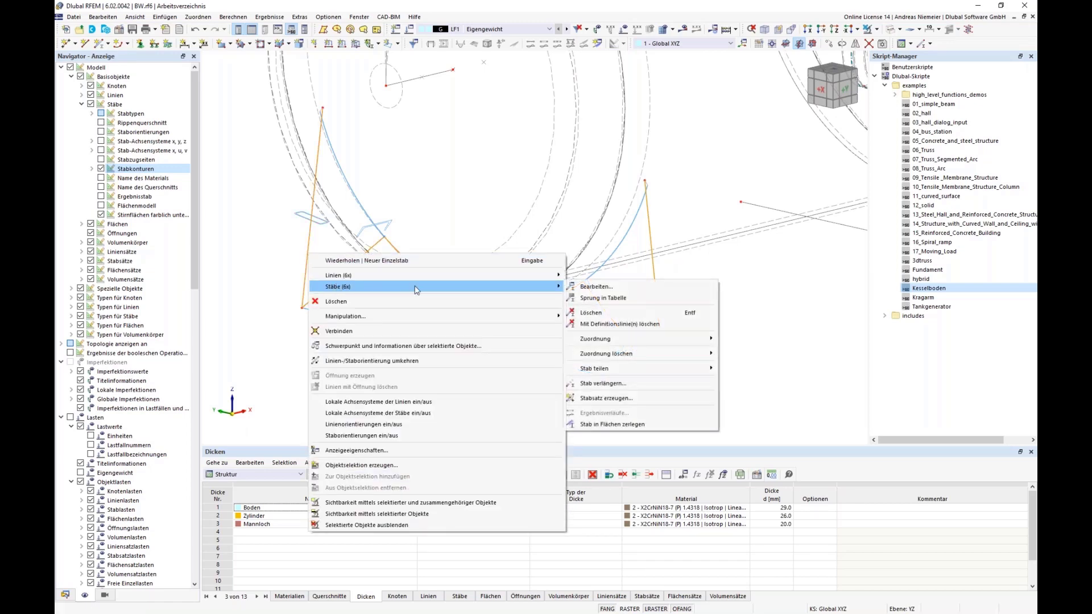
pyautogui.click(622, 286)
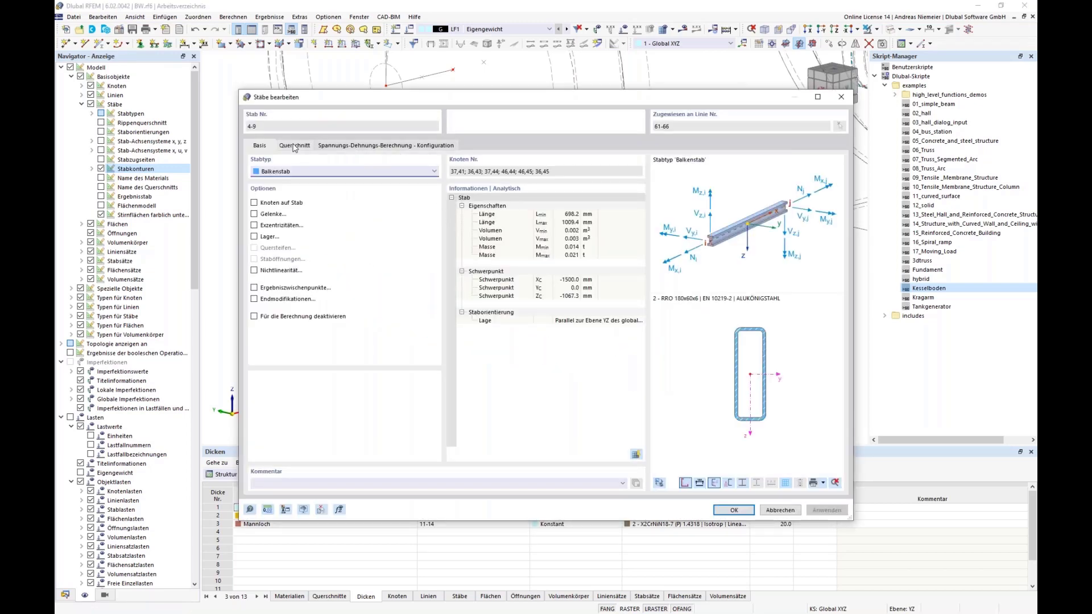
pyautogui.click(294, 146)
pyautogui.click(474, 212)
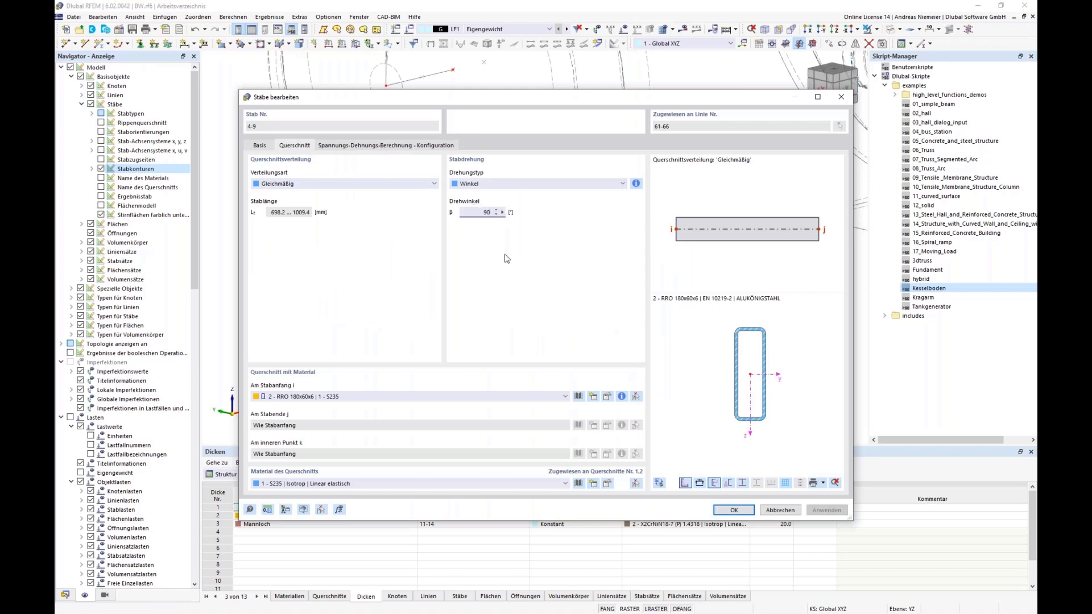
pyautogui.write('90')
pyautogui.press('Return')
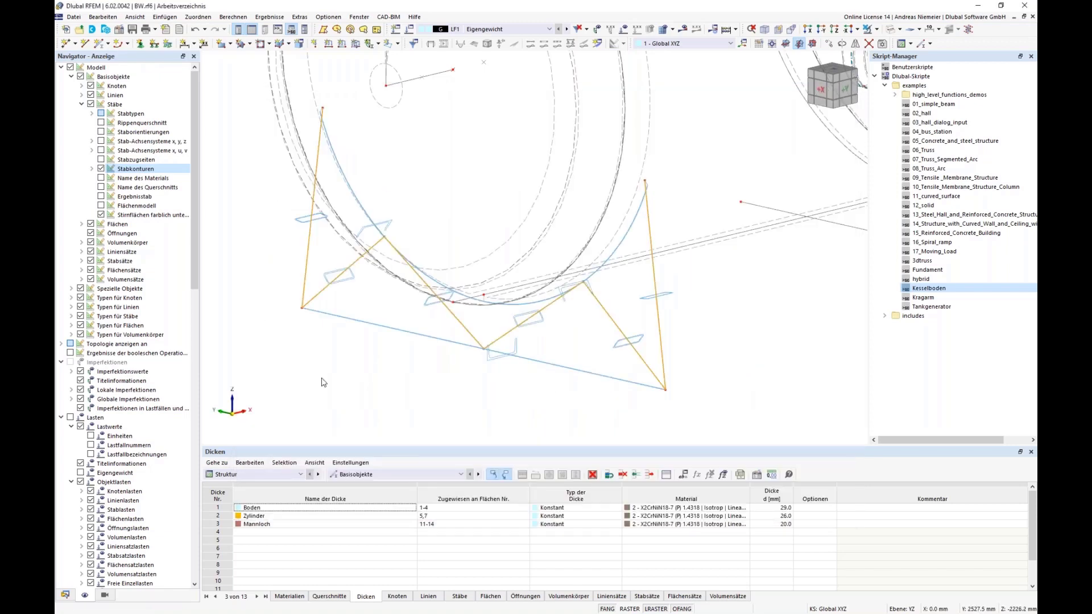
pyautogui.click(891, 29)
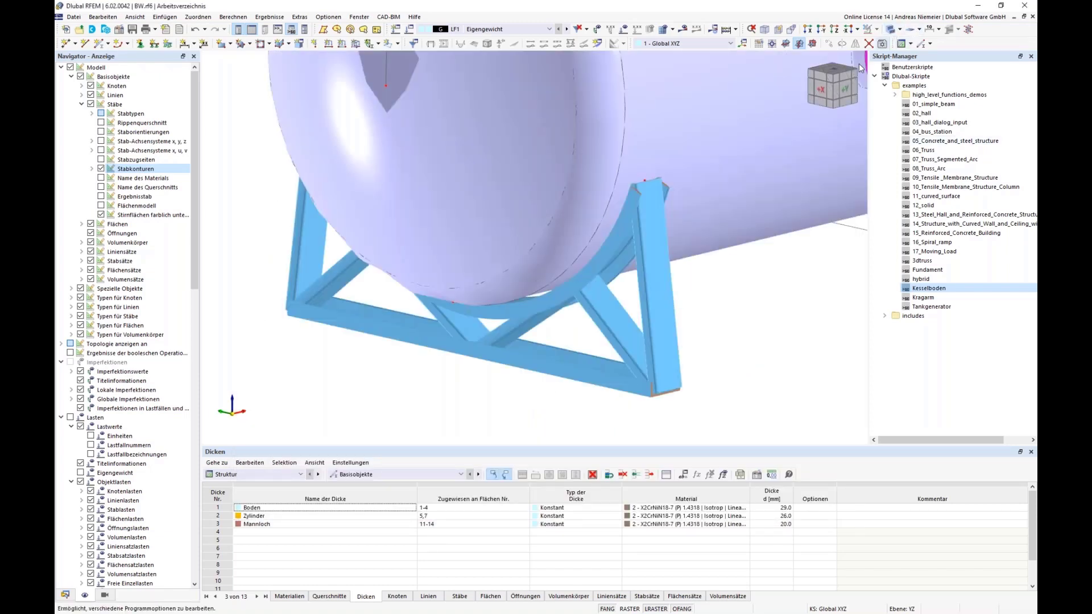
# Step: View the vessel and saddle in the transparent display, and switch the model to wireframe
pyautogui.scroll(-3, 725, 166)
pyautogui.moveTo(544, 337)
pyautogui.keyDown('ctrl'); pyautogui.mouseDown(button='middle')
pyautogui.moveTo(663, 307)
pyautogui.moveTo(419, 307)
pyautogui.moveTo(540, 332)
pyautogui.mouseUp(button='middle'); pyautogui.keyUp('ctrl')
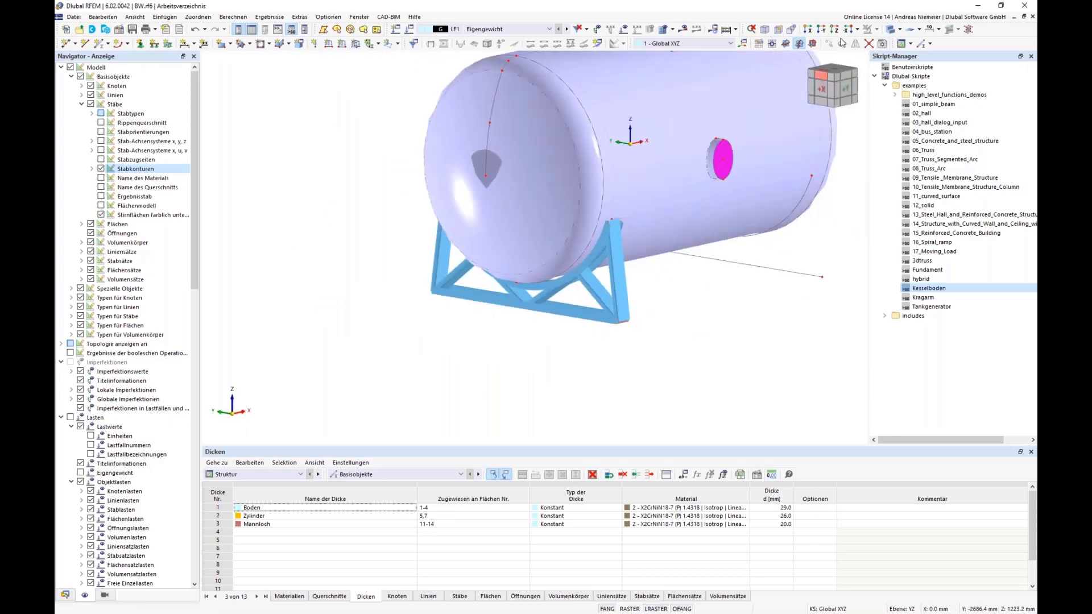
pyautogui.click(891, 29)
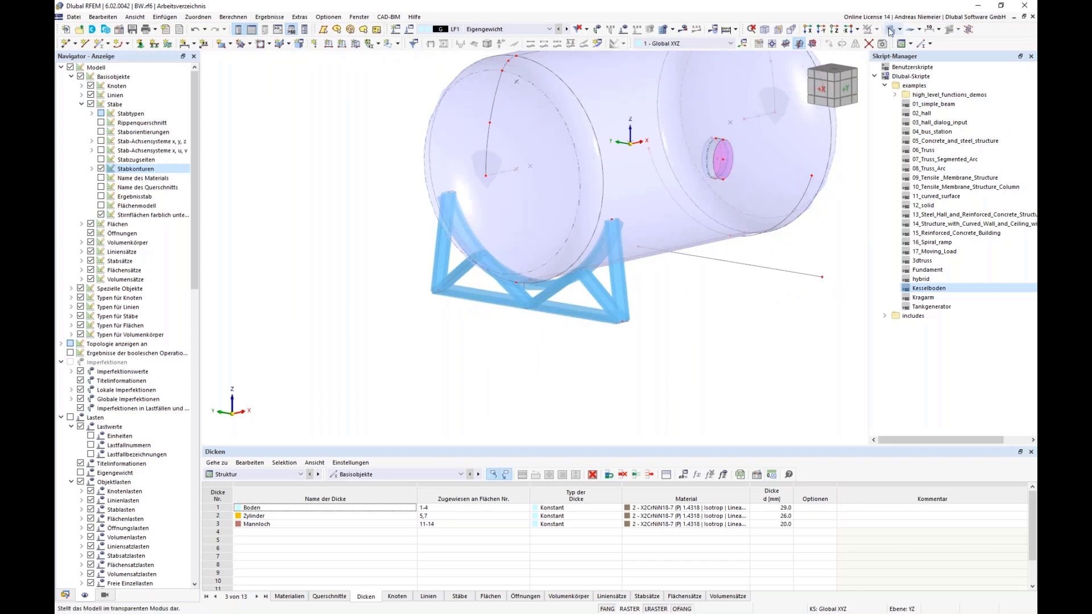
pyautogui.click(891, 28)
# Step: Copy the complete saddle once, taking the displacement vector from its negative-Y post's upper node to the matching node at X 1500 mm
pyautogui.keyDown('ctrl'); pyautogui.moveTo(626, 323); pyautogui.dragTo(604, 257, button='middle'); pyautogui.keyUp('ctrl')
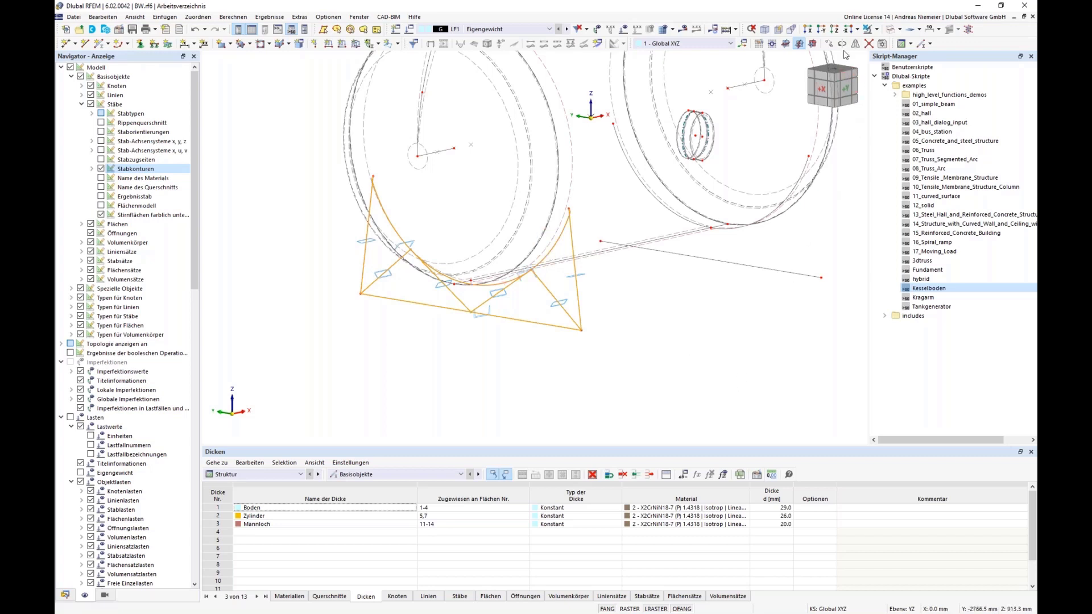
pyautogui.click(829, 44)
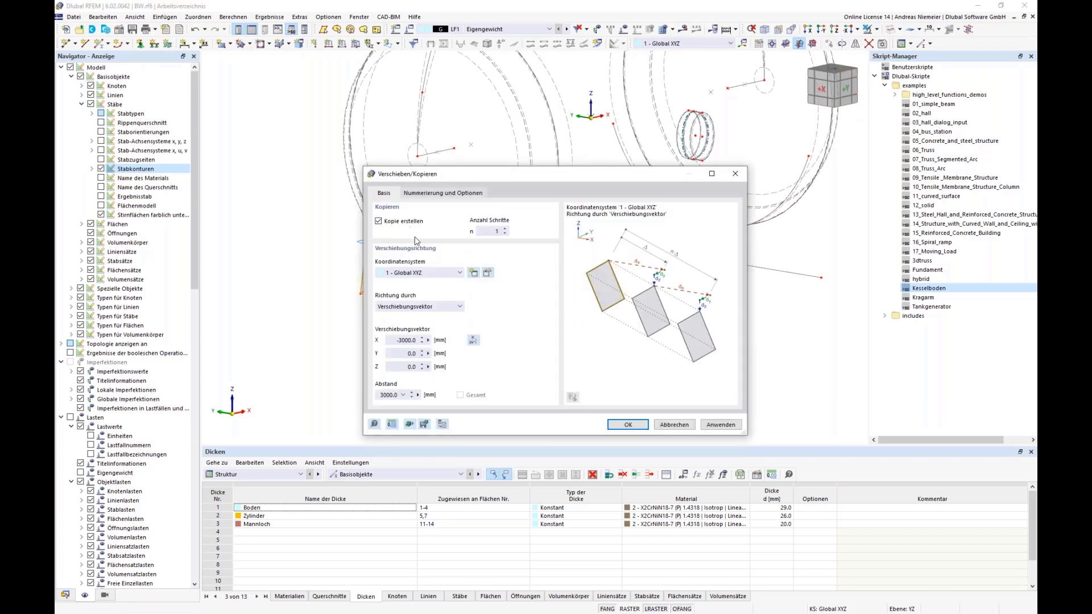
pyautogui.click(473, 341)
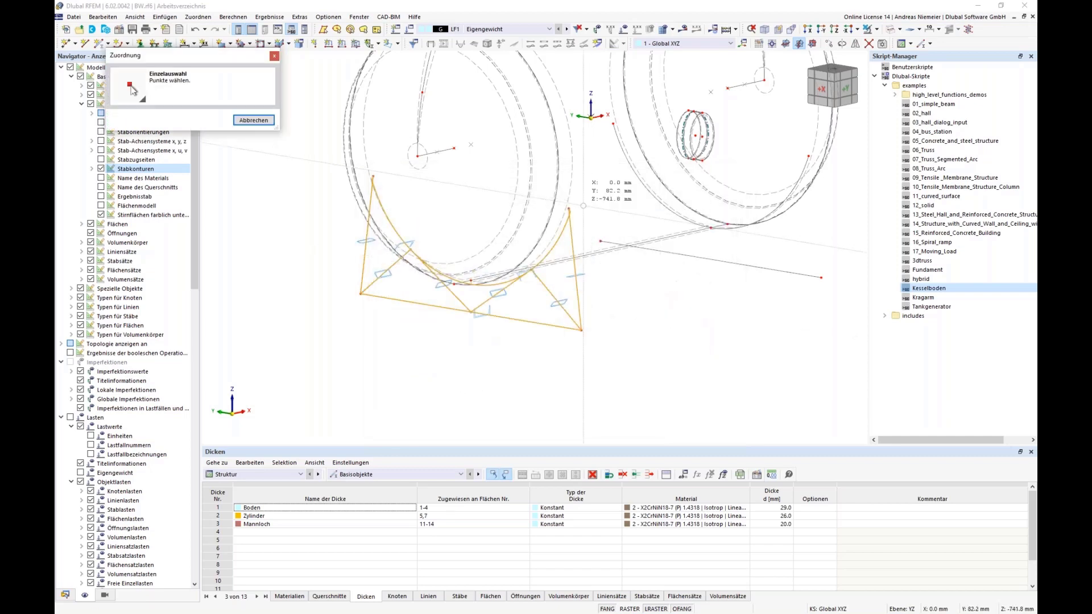
pyautogui.click(568, 209)
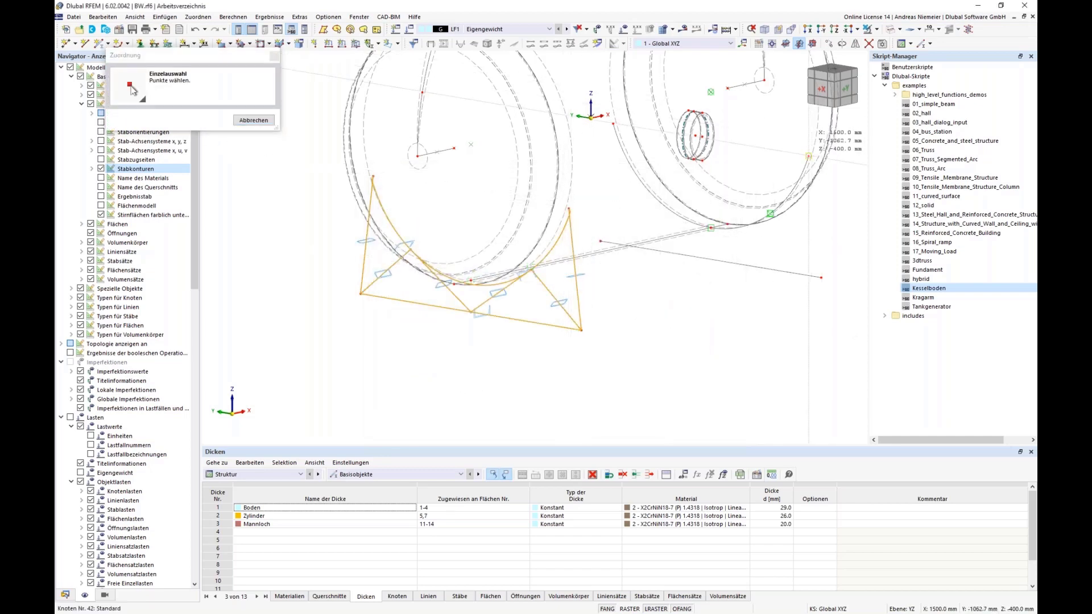
pyautogui.click(808, 156)
pyautogui.click(424, 198)
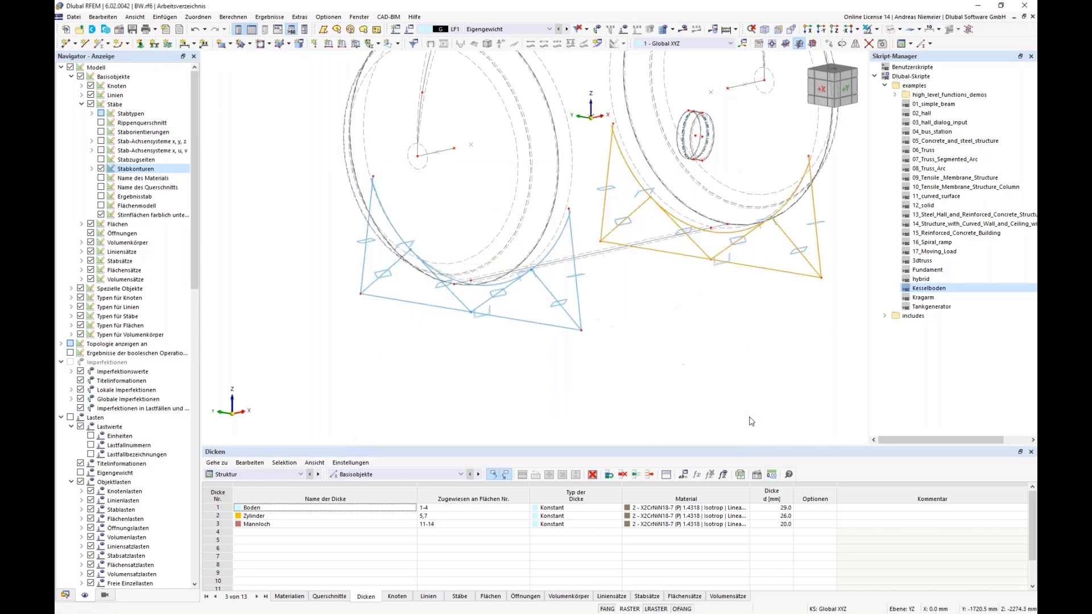
# Step: Inspect both saddles in the transparent display and return the model to wireframe
pyautogui.keyDown('ctrl'); pyautogui.moveTo(726, 361); pyautogui.dragTo(654, 403, button='middle'); pyautogui.keyUp('ctrl')
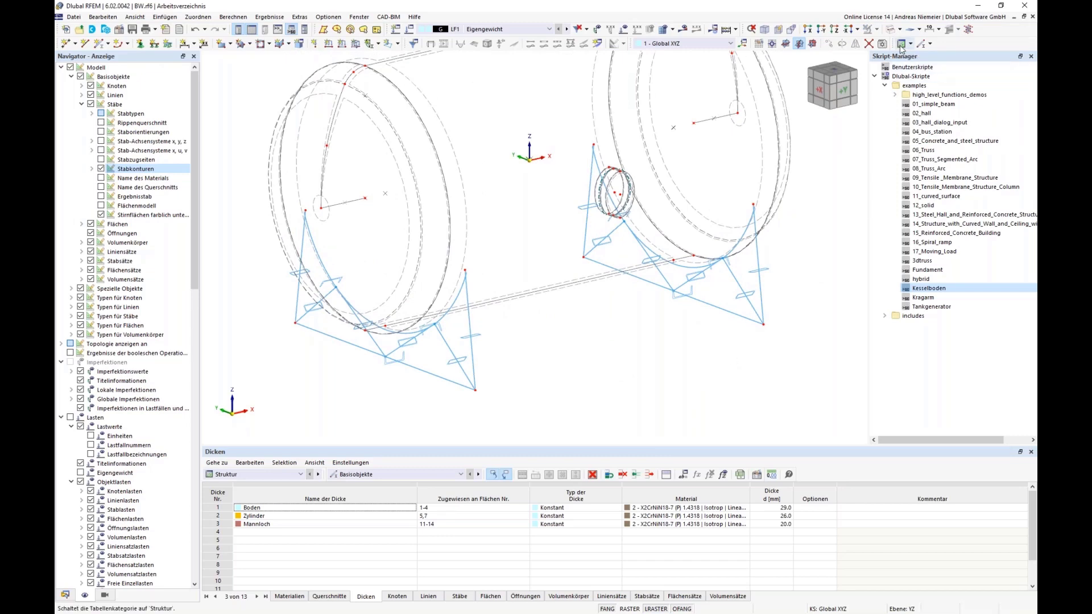
pyautogui.click(892, 29)
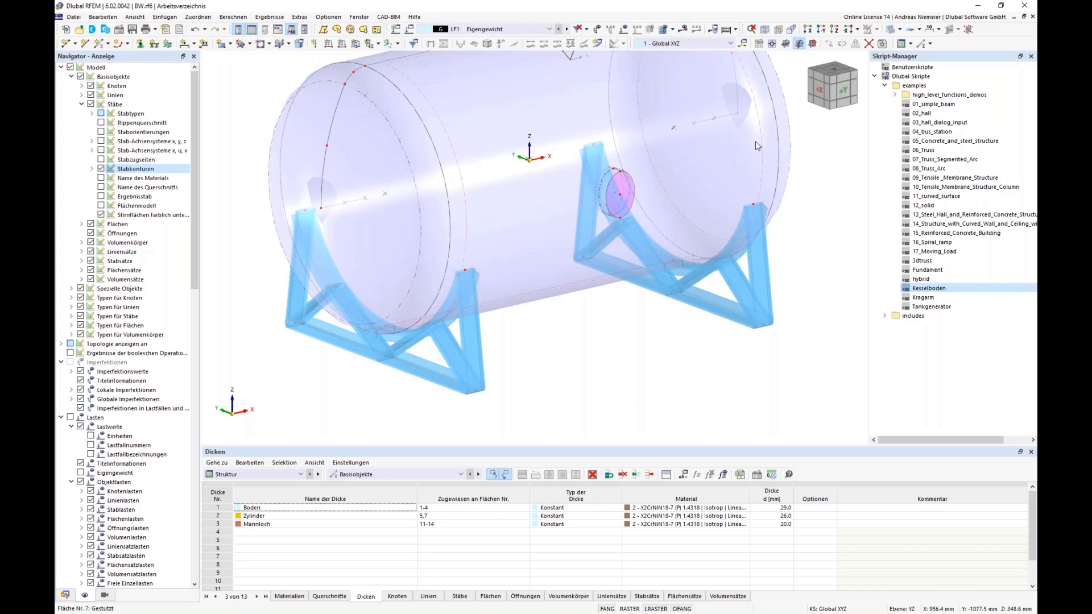
pyautogui.click(896, 30)
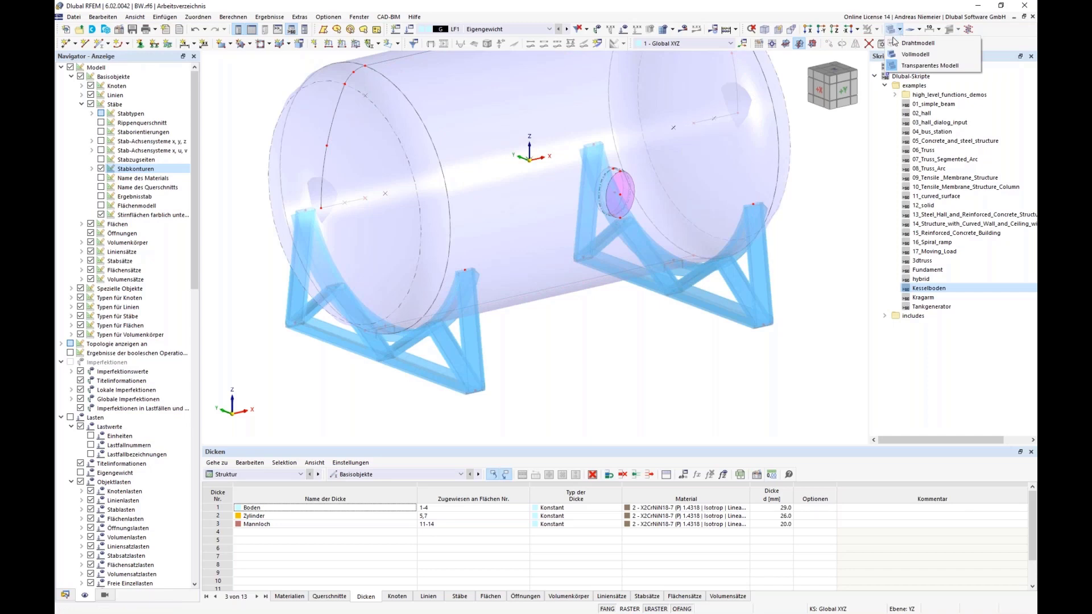
pyautogui.click(912, 43)
# Step: Assign the 'Gelenkig' nodal support to the base midpoint of the saddle at X -1500 mm and release its rotation about Z
pyautogui.click(360, 474)
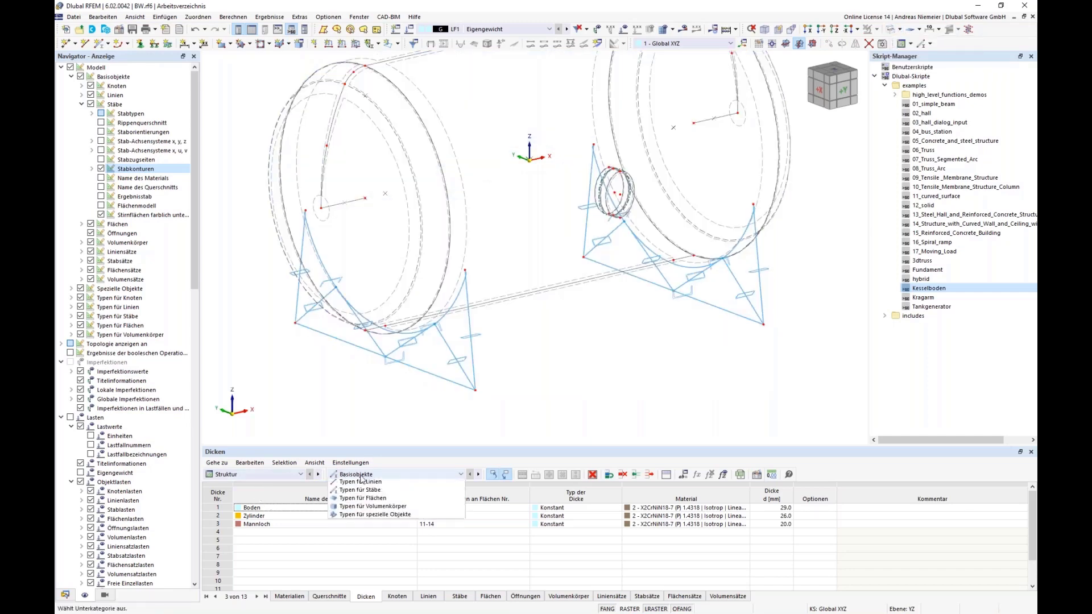
pyautogui.click(364, 498)
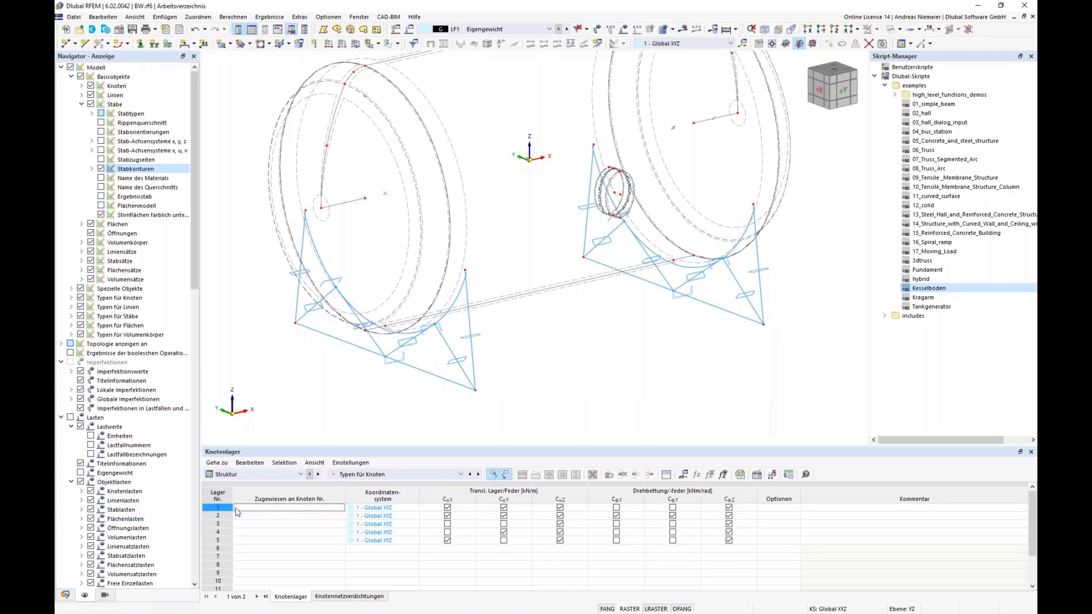
pyautogui.click(267, 508)
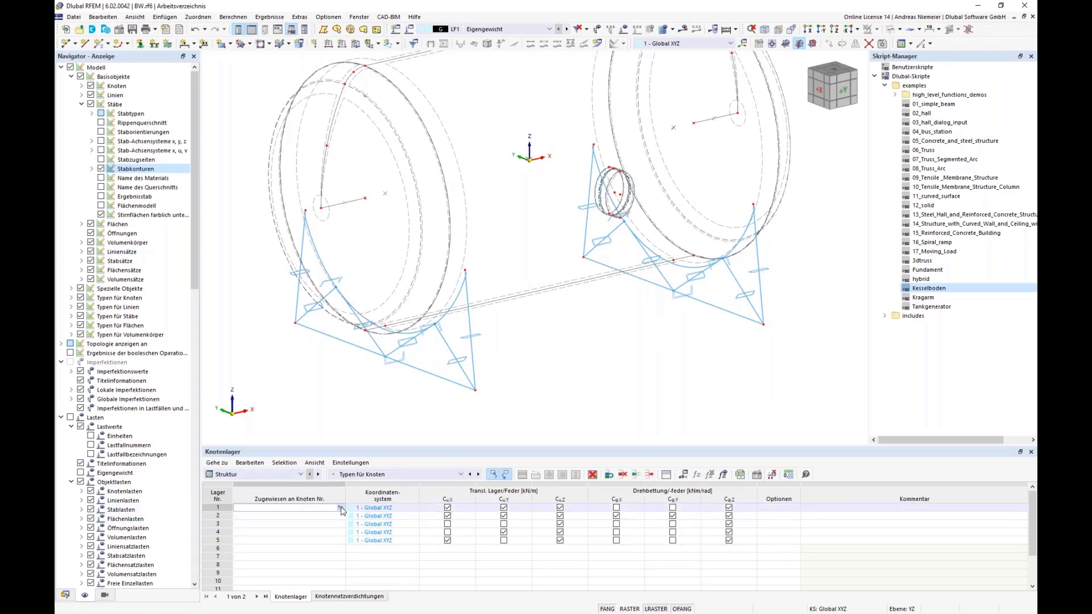
pyautogui.click(340, 508)
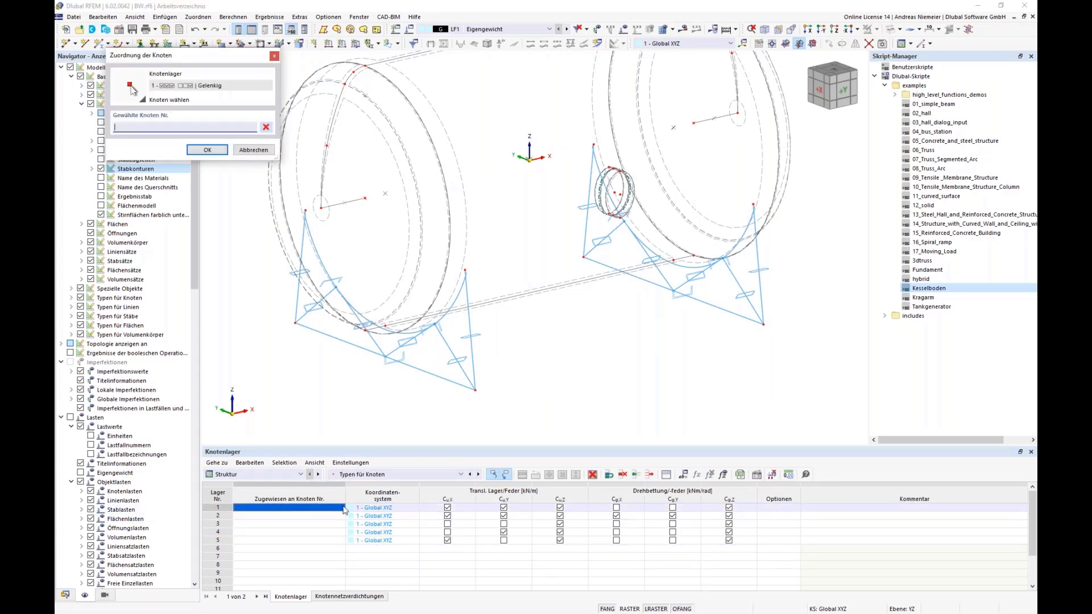
pyautogui.click(385, 358)
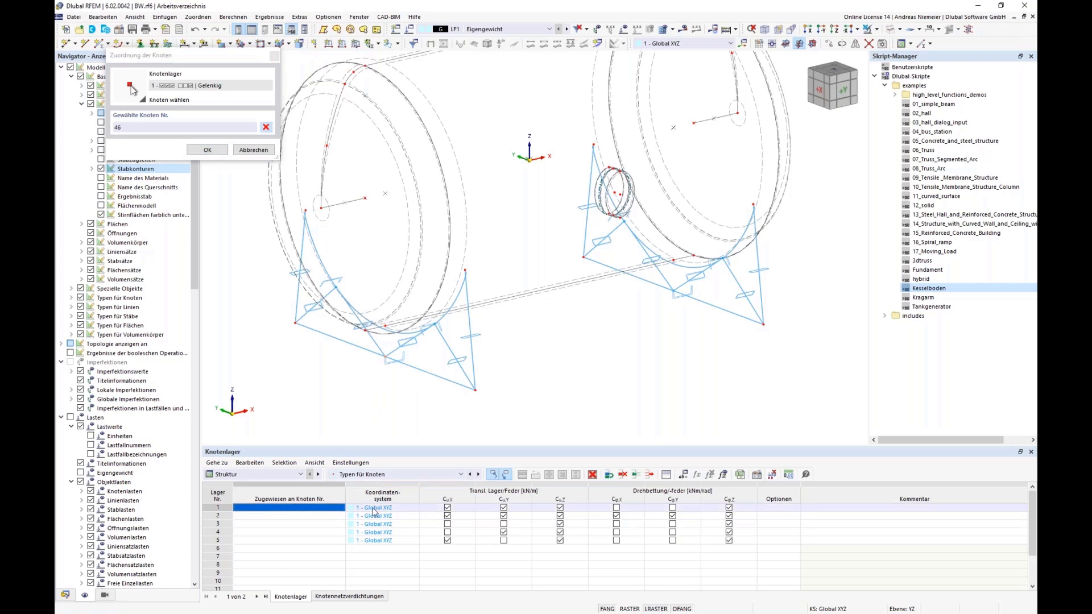
pyautogui.click(208, 150)
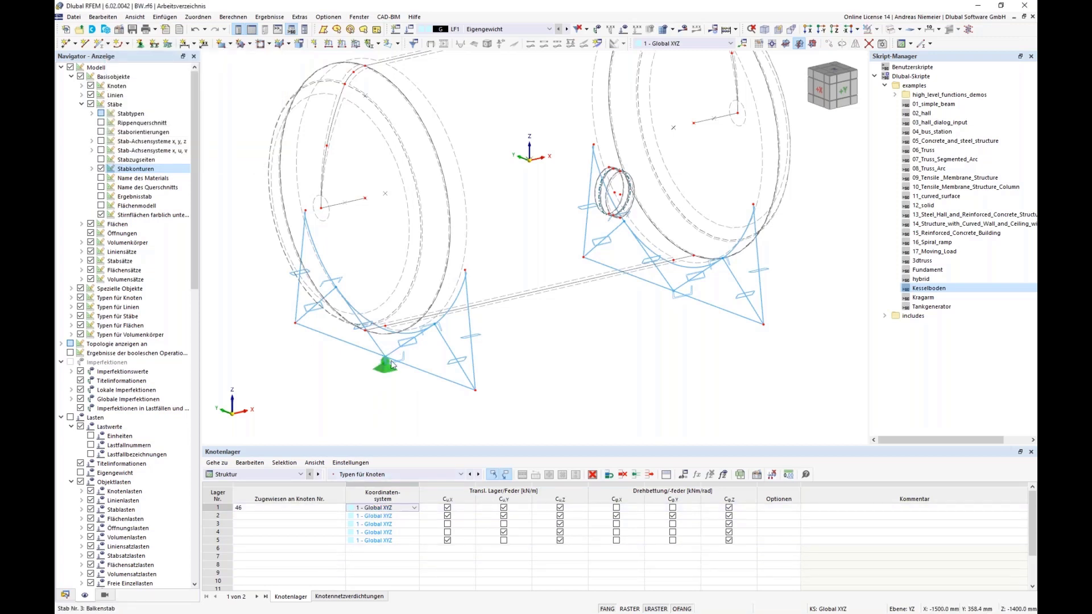
pyautogui.click(728, 507)
# Step: Assign the 'Fest' nodal support to the same saddle's two outer base nodes, releasing displacement in Y and rotations about X, Y and Z
pyautogui.click(307, 516)
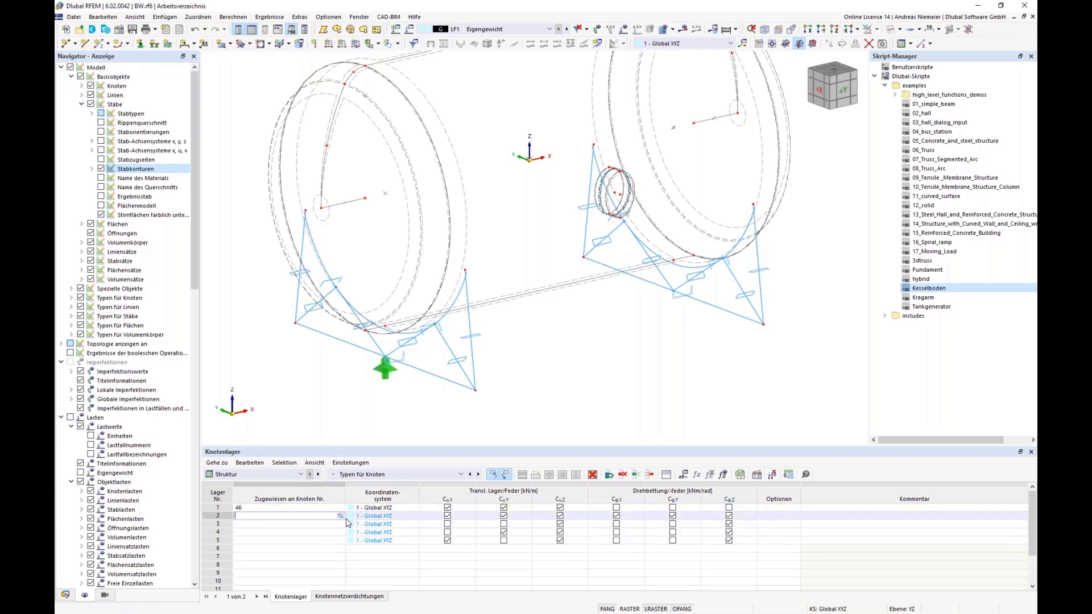
pyautogui.click(340, 516)
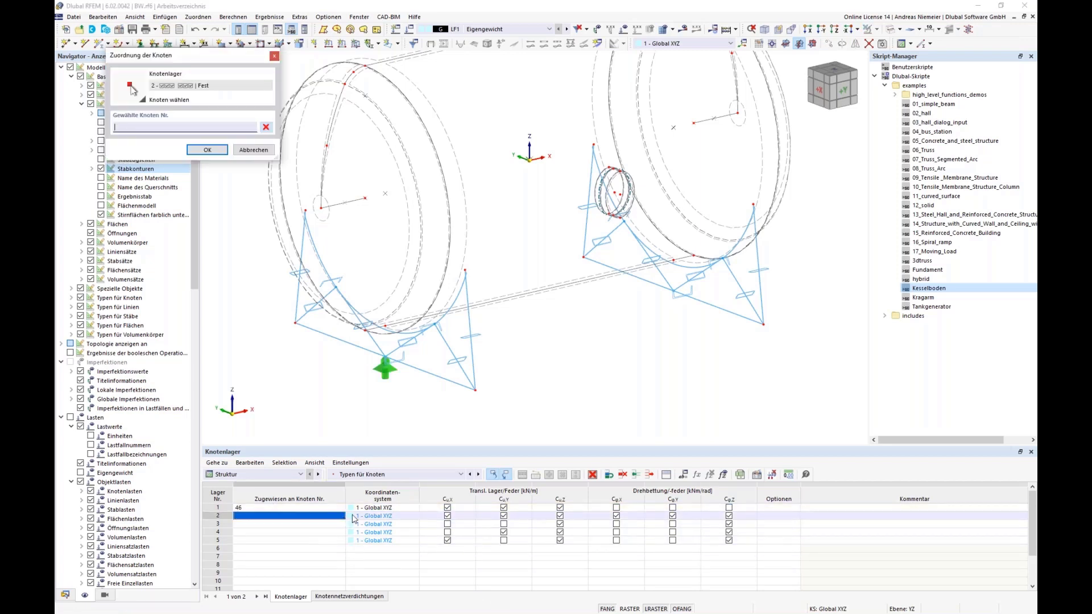
pyautogui.click(475, 391)
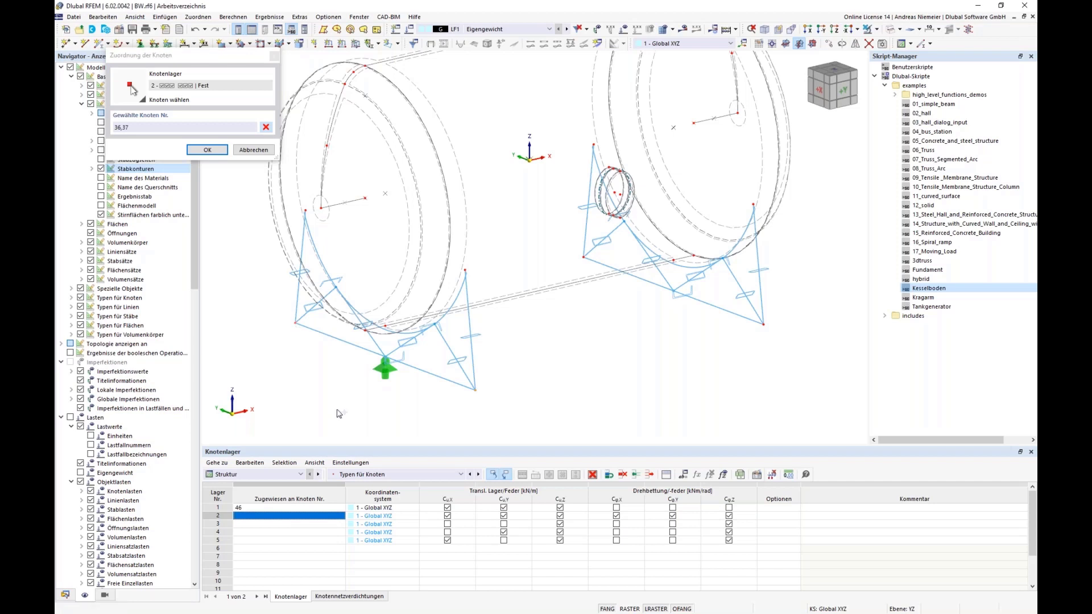
pyautogui.click(207, 149)
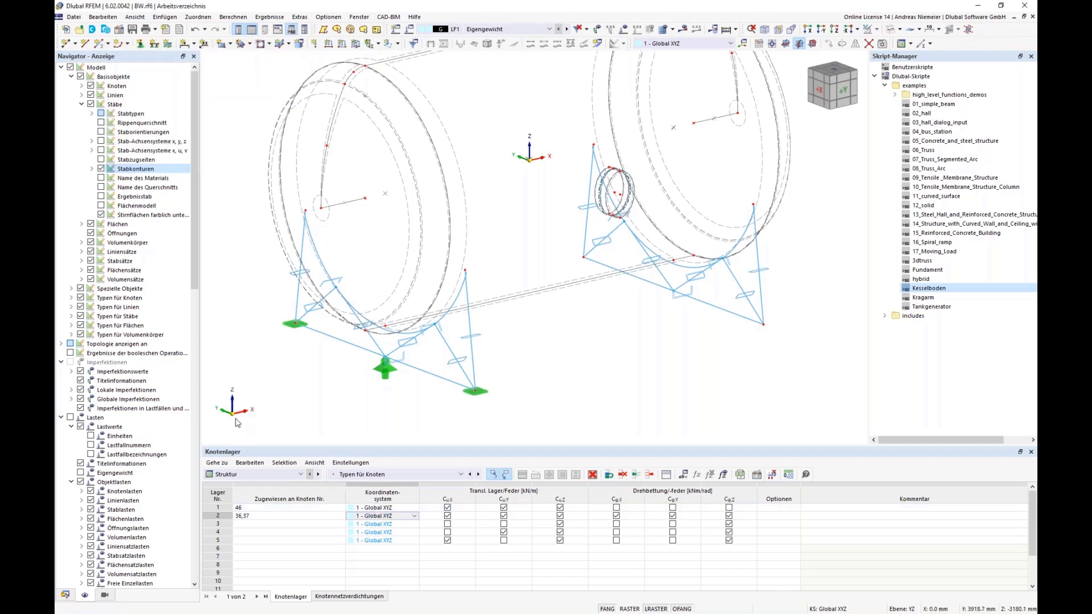
pyautogui.click(504, 516)
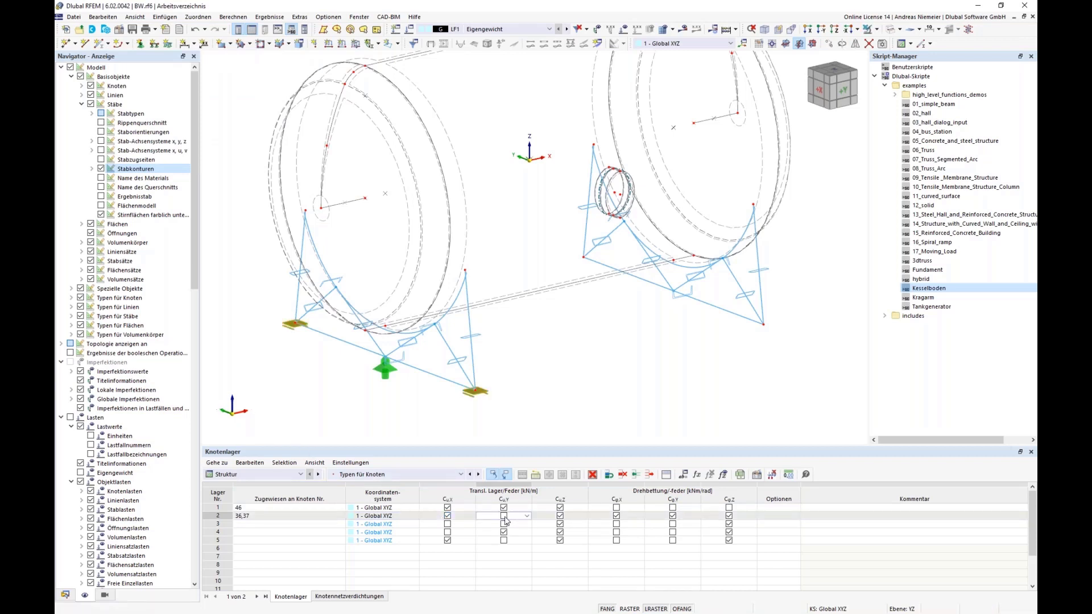
pyautogui.click(616, 516)
pyautogui.click(672, 516)
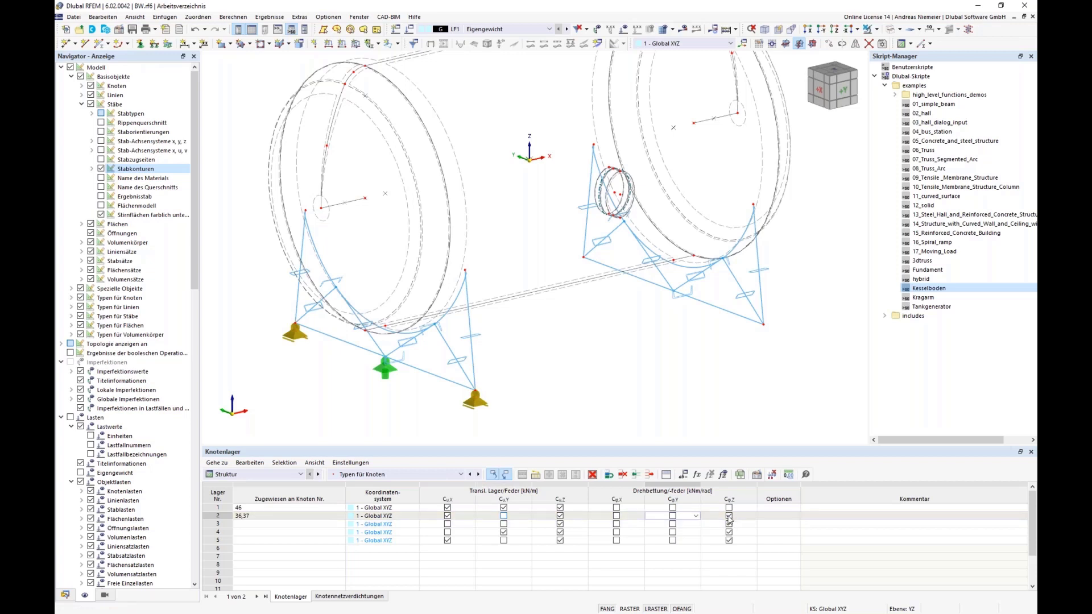
pyautogui.click(729, 516)
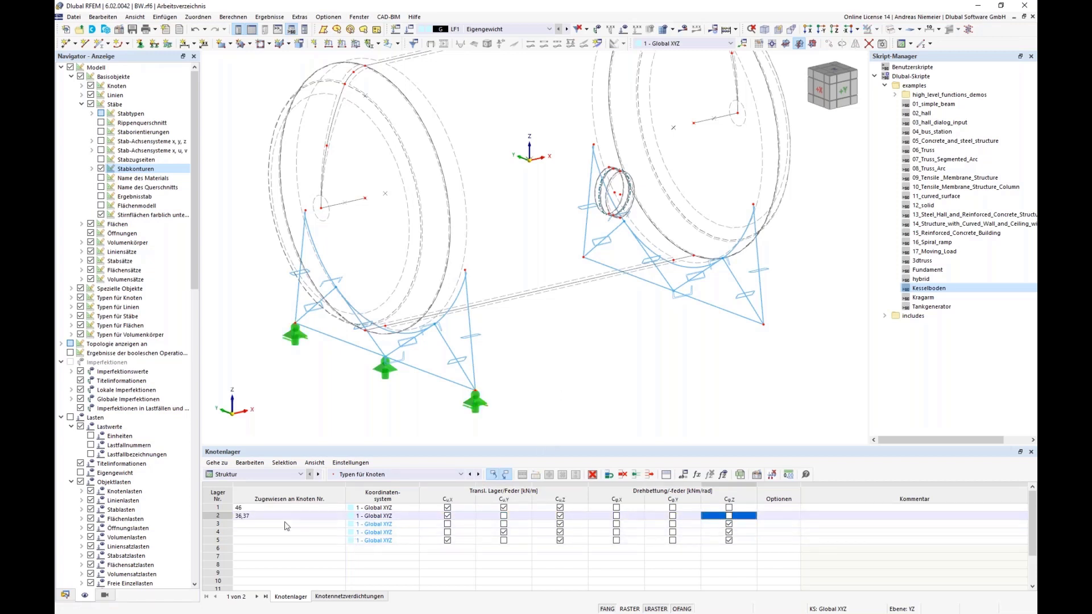
# Step: Assign the 'Verschieblich' nodal support to the copied saddle's base midpoint, fixing displacement in Y and releasing rotation about Z
pyautogui.click(338, 525)
pyautogui.click(340, 525)
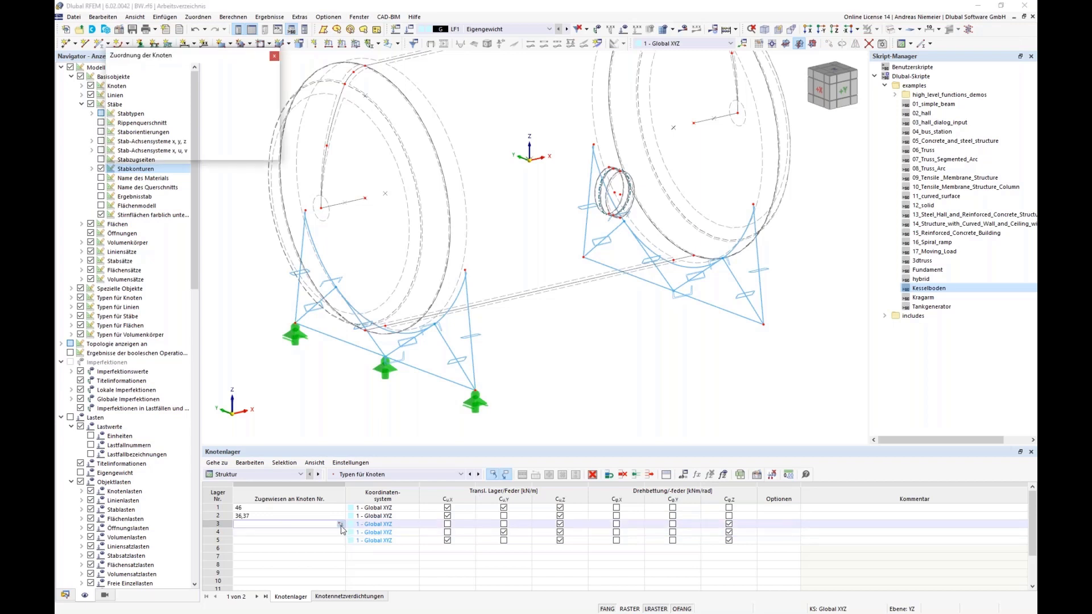
pyautogui.click(671, 293)
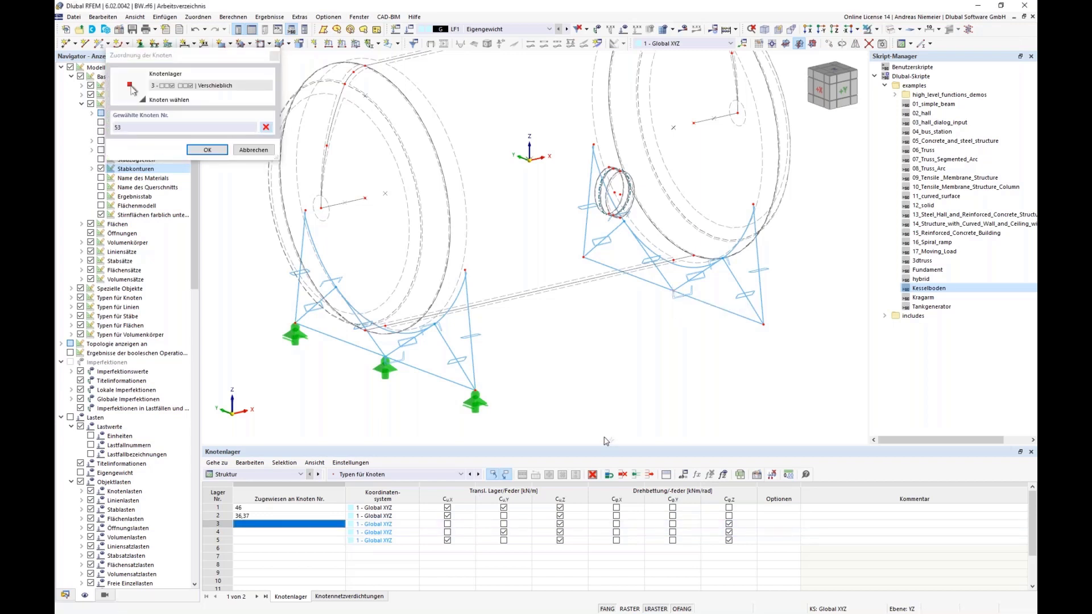
pyautogui.click(207, 150)
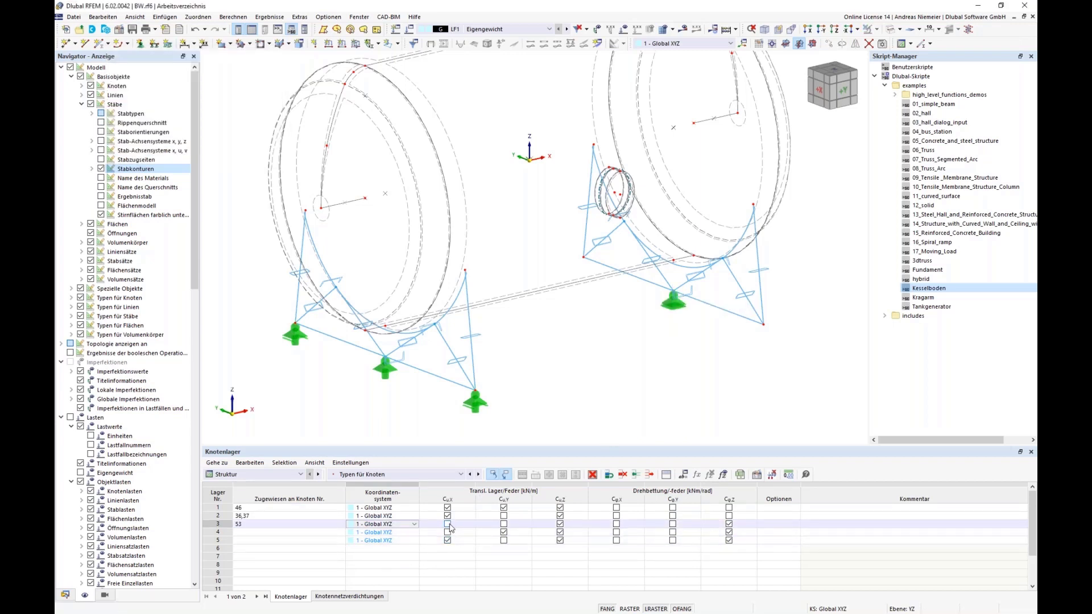
pyautogui.click(503, 527)
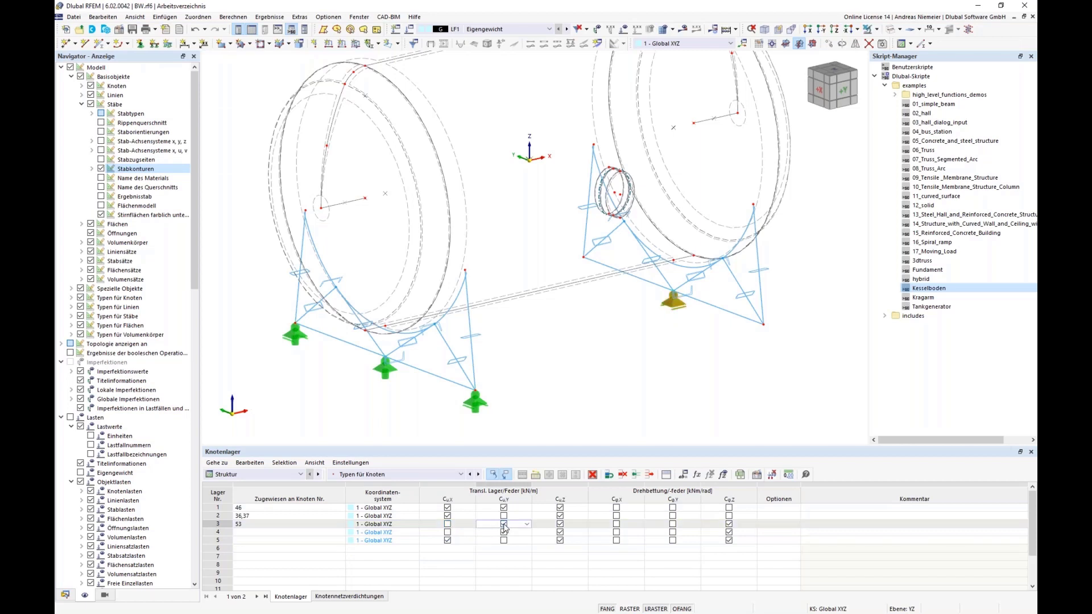
pyautogui.click(728, 524)
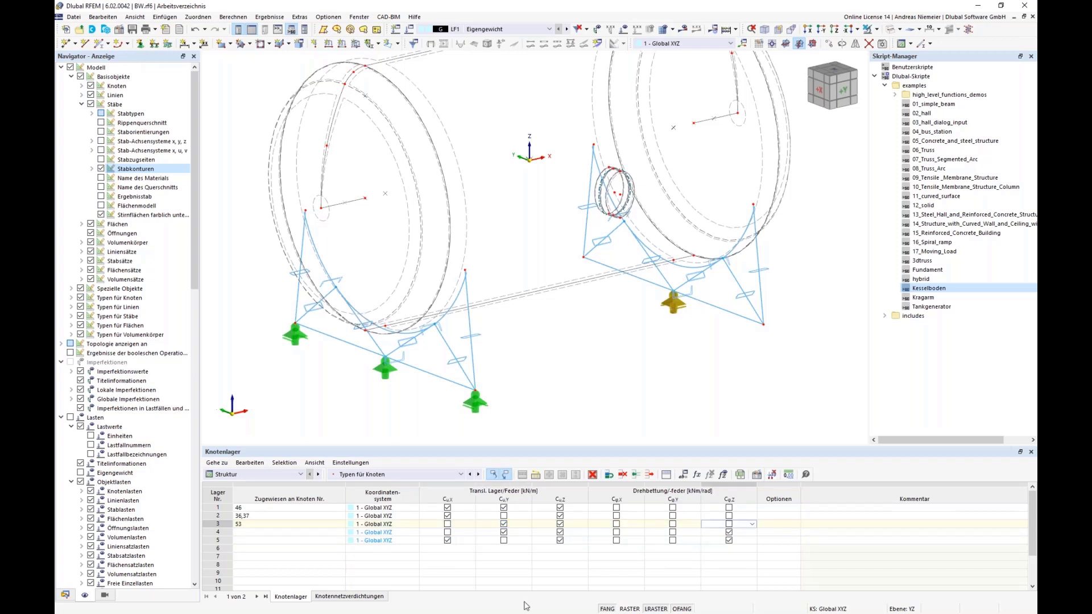
# Step: Assign nodal support 4 to the copied saddle's two outer base nodes, released in Y and about Z, and delete unused support 5
pyautogui.click(260, 532)
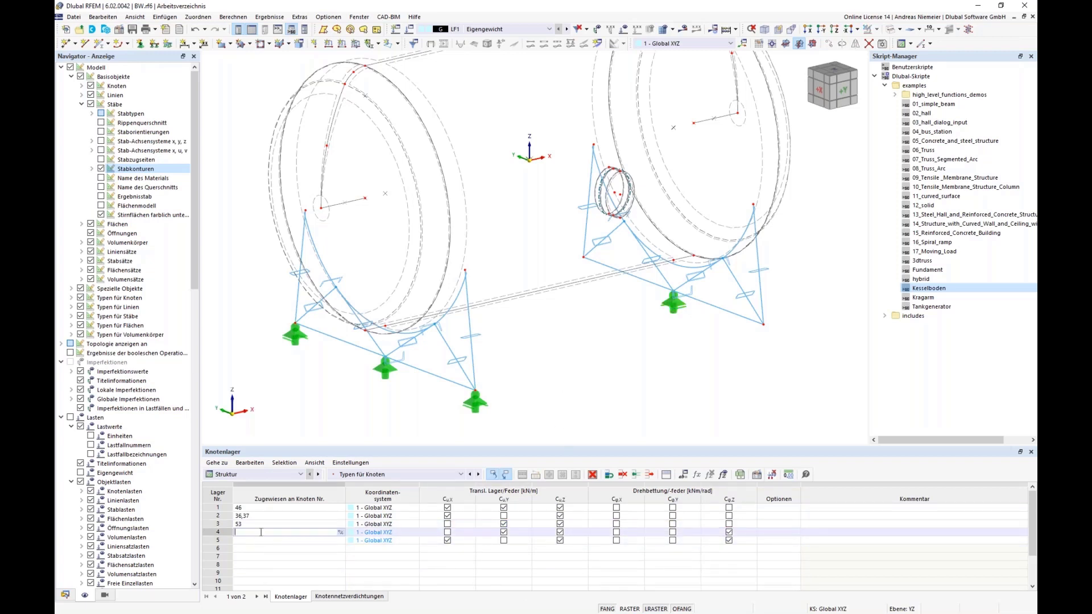
pyautogui.click(341, 533)
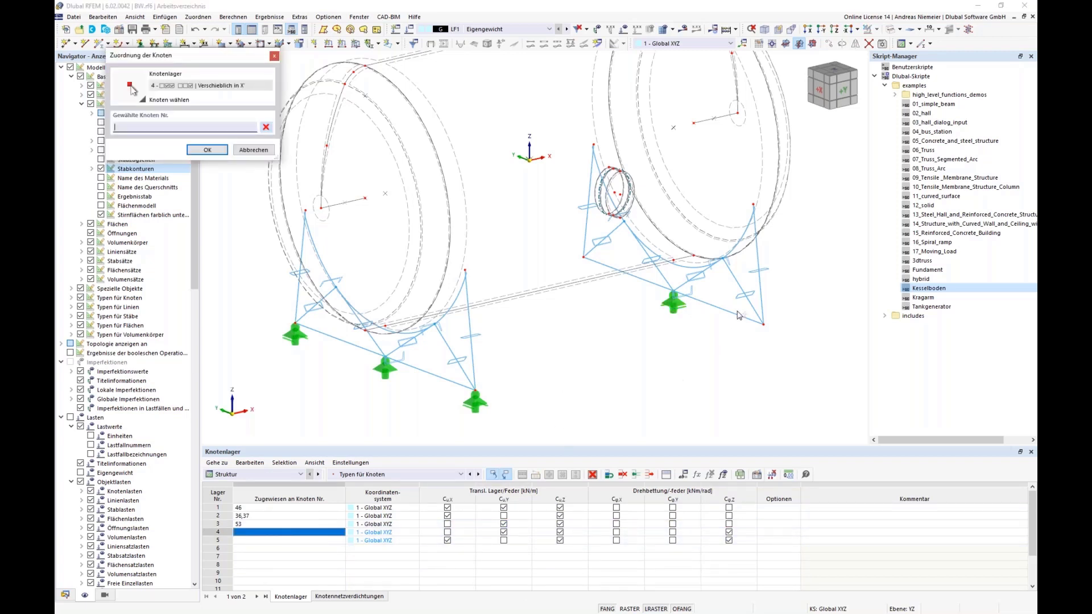
pyautogui.click(764, 326)
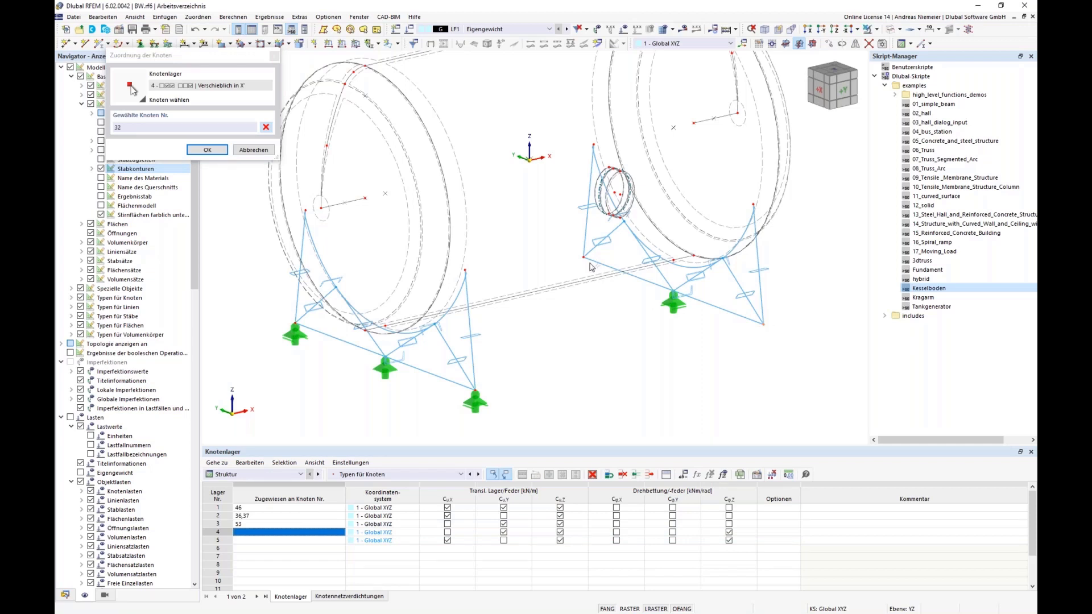
pyautogui.click(207, 150)
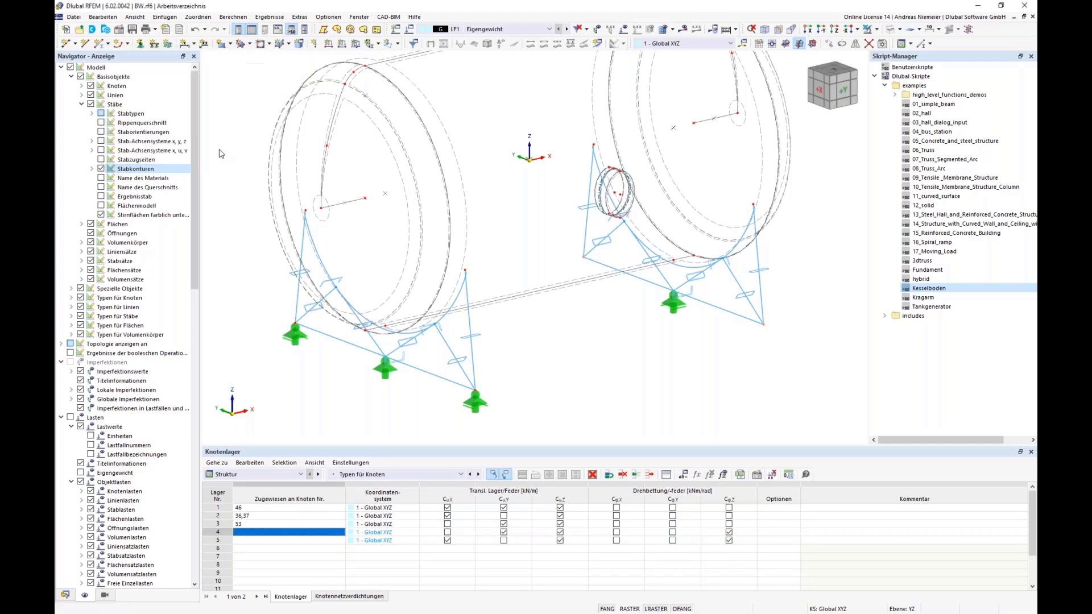
pyautogui.click(504, 533)
pyautogui.click(503, 533)
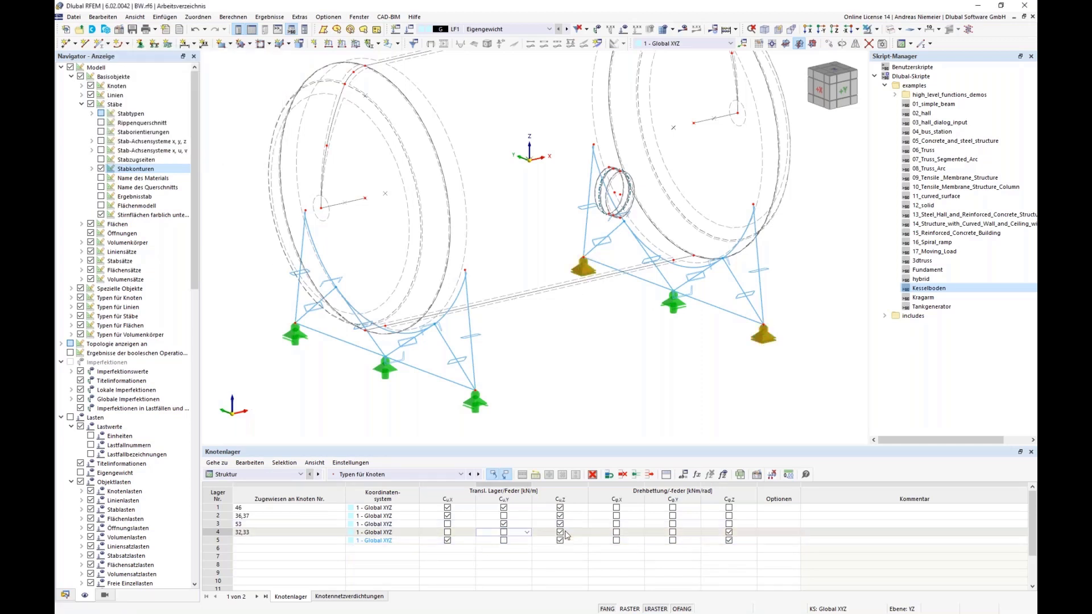
pyautogui.click(729, 533)
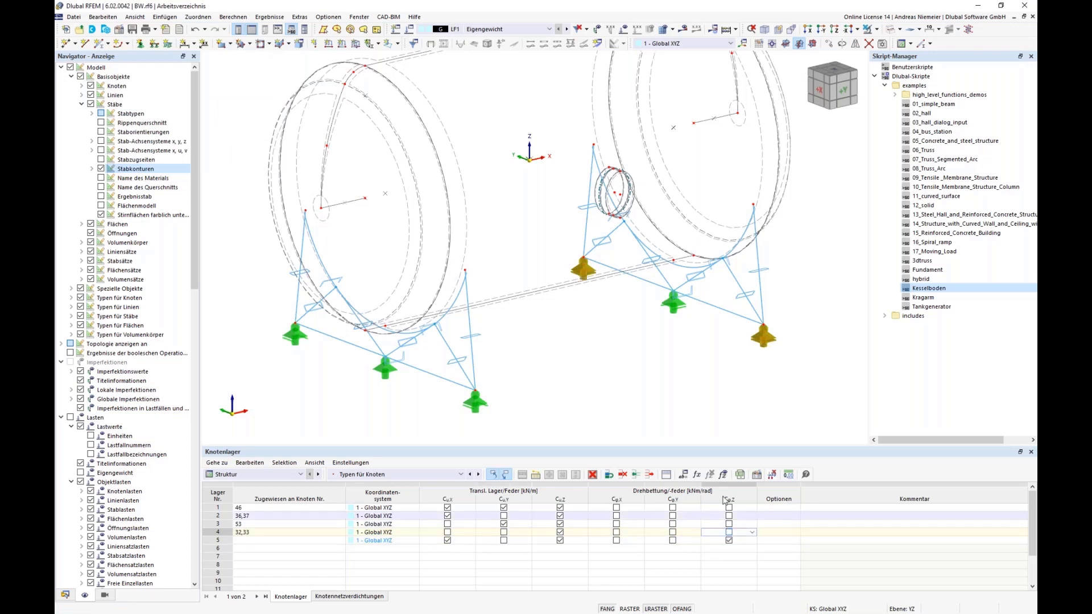
pyautogui.click(245, 542)
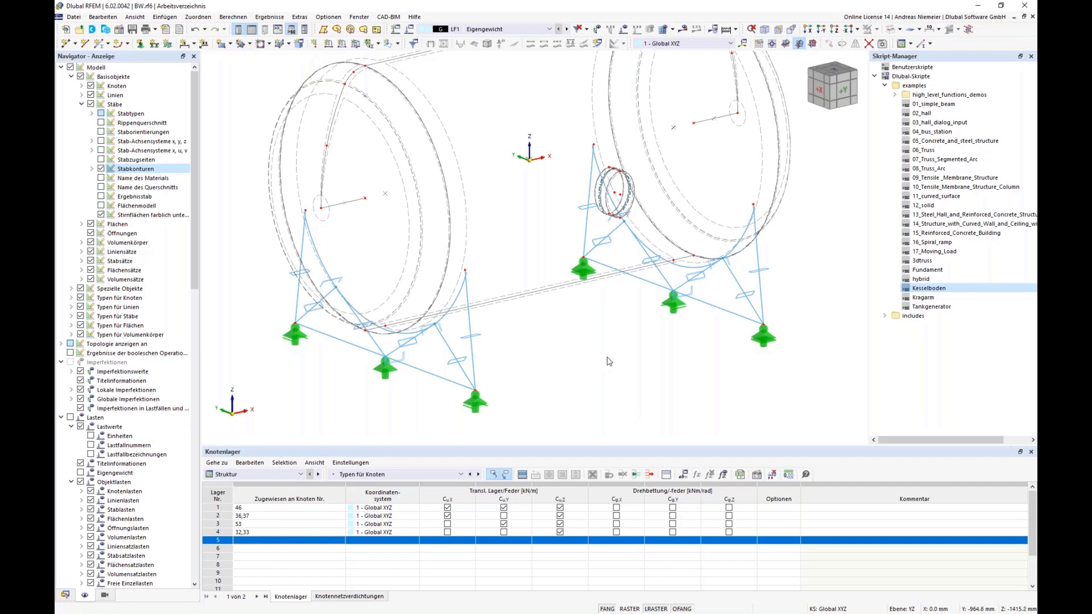
# Step: Calculate load case LF1 Eigengewicht and examine the global deformations of the vessel on its saddles
pyautogui.click(682, 29)
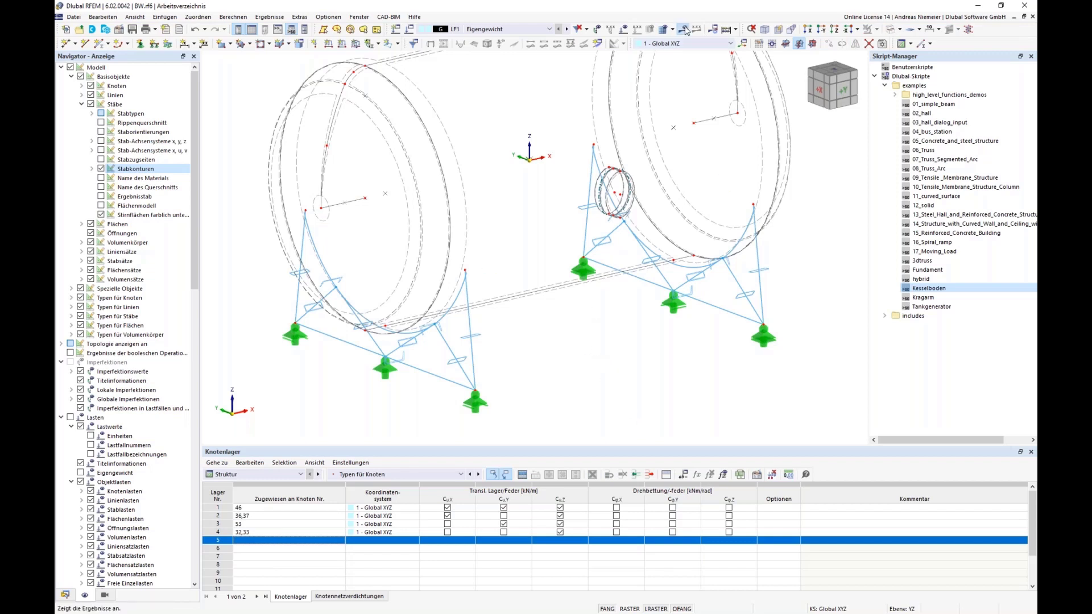
pyautogui.click(589, 356)
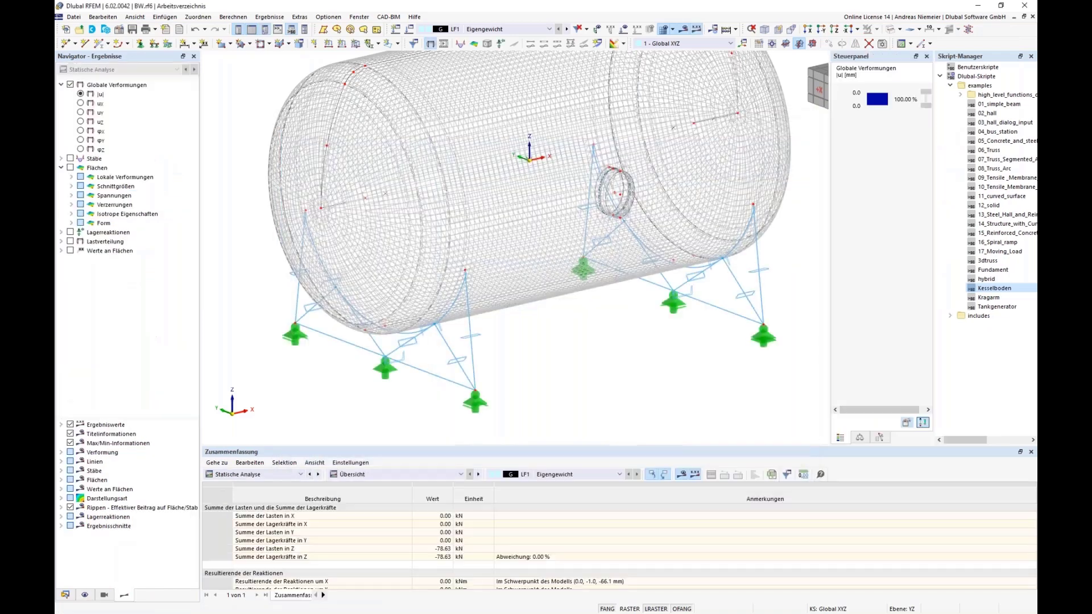
pyautogui.hotkey('ctrl', 'shift', '2')
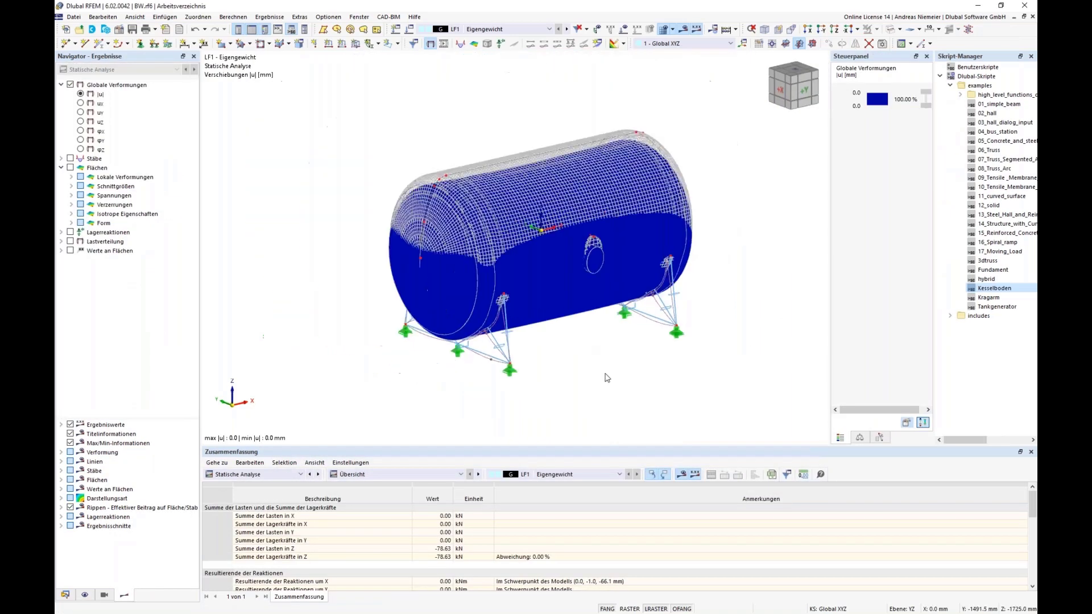
pyautogui.moveTo(513, 345); pyautogui.dragTo(507, 364, button='middle')
pyautogui.scroll(2, 507, 361)
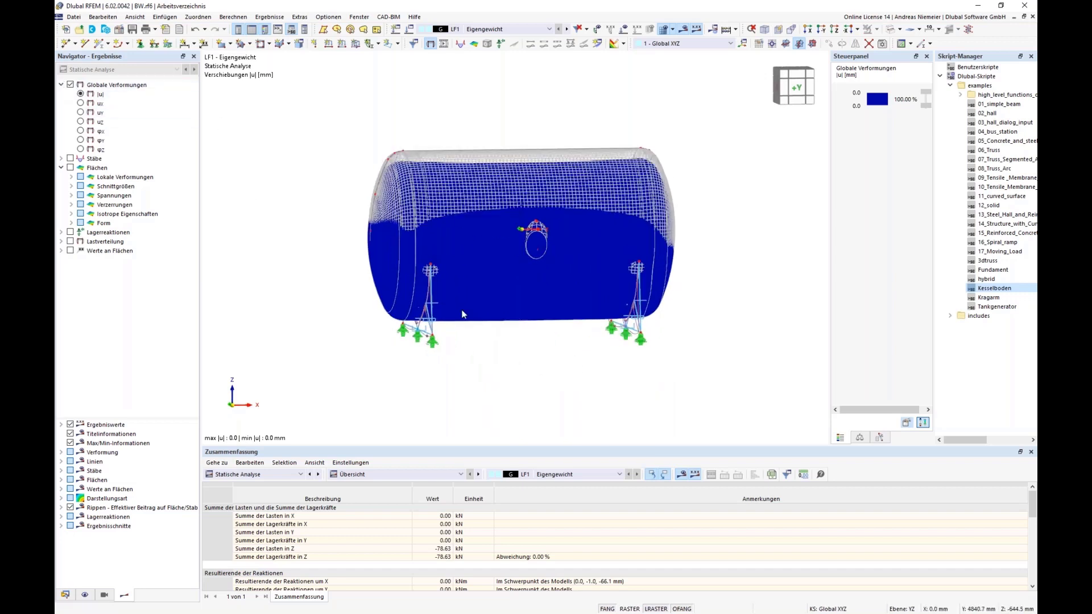
# Step: Examine the axial forces N in the saddle members instead of the global deformations, and hide the member results again
pyautogui.click(70, 159)
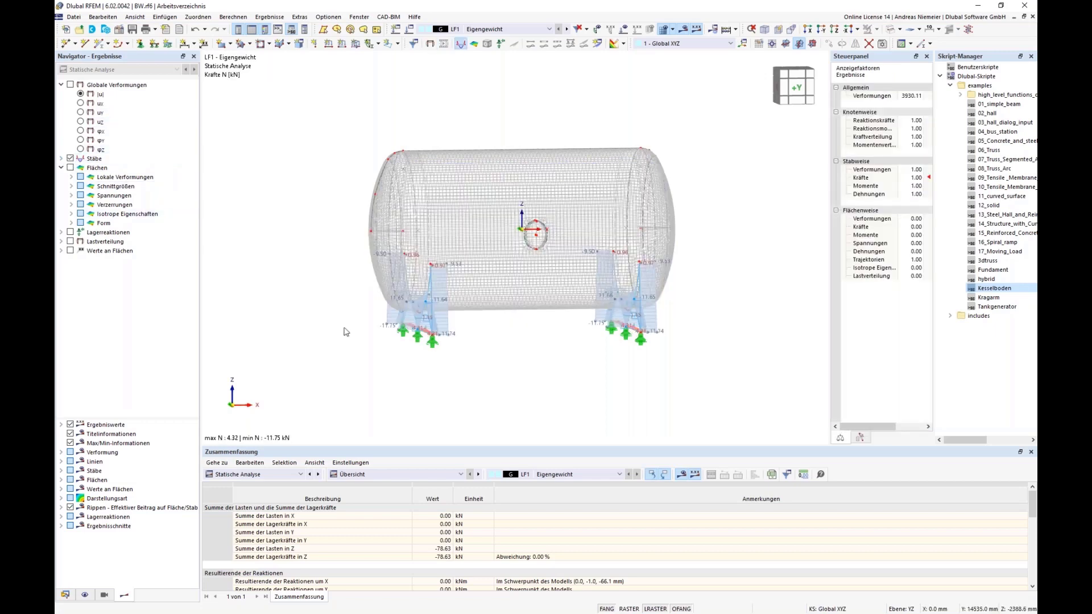
pyautogui.scroll(3, 572, 431)
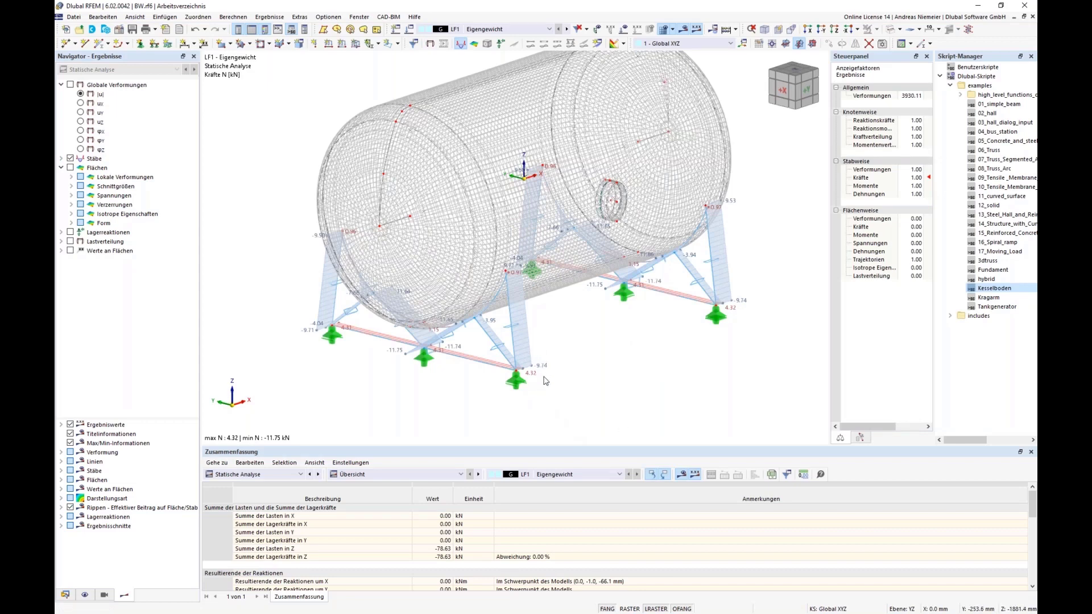
pyautogui.scroll(1, 542, 372)
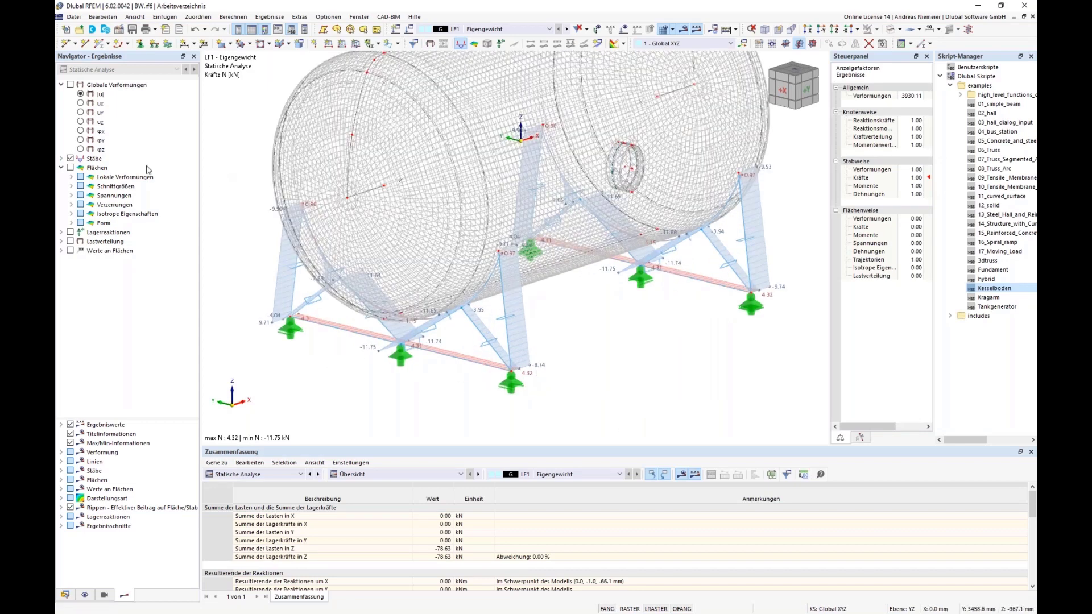
pyautogui.click(70, 160)
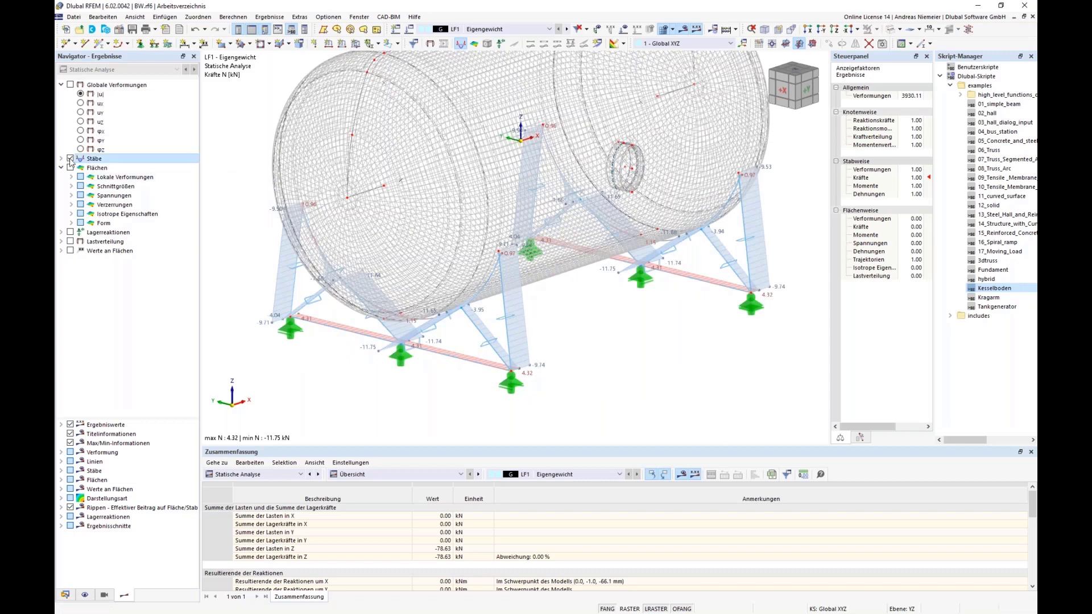
pyautogui.click(71, 160)
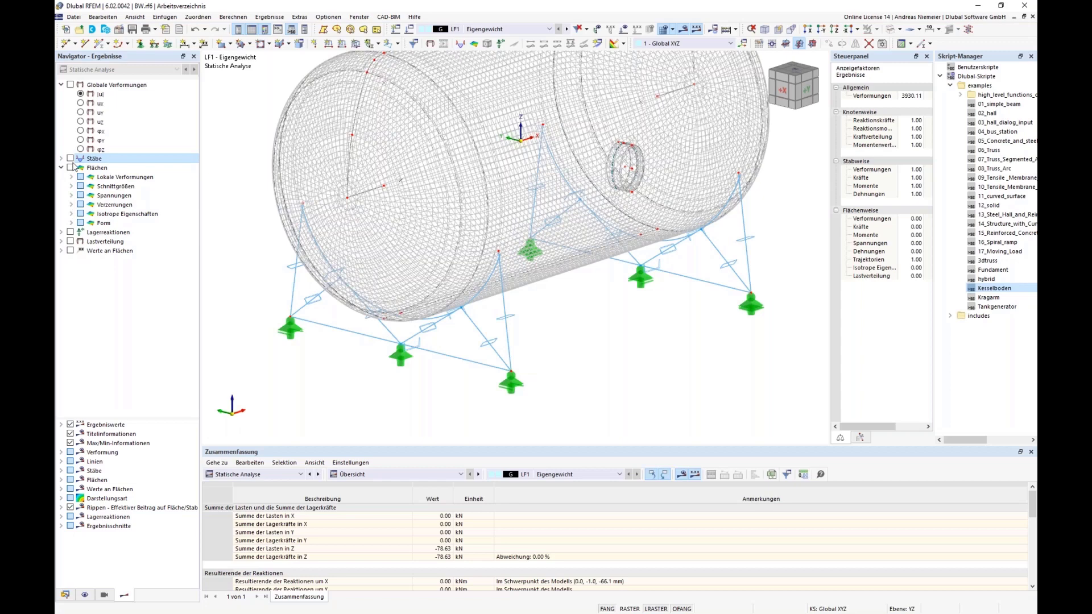
# Step: Compare the sums of loads and support forces in Z, and display only the local Pz reactions at the nodal supports
pyautogui.click(441, 548)
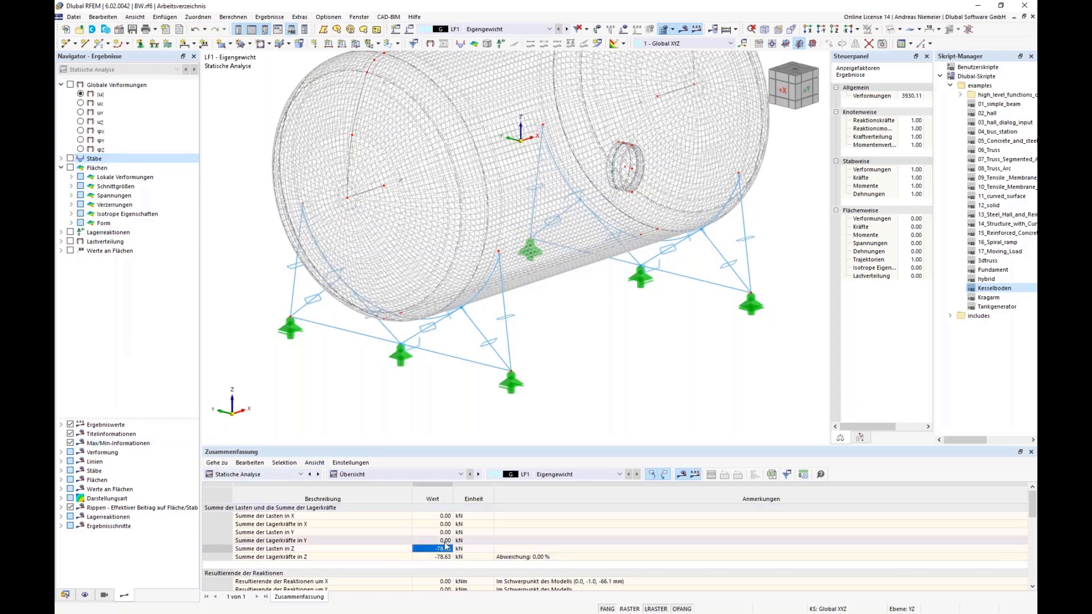
pyautogui.keyDown('shift'); pyautogui.click(449, 557); pyautogui.keyUp('shift')
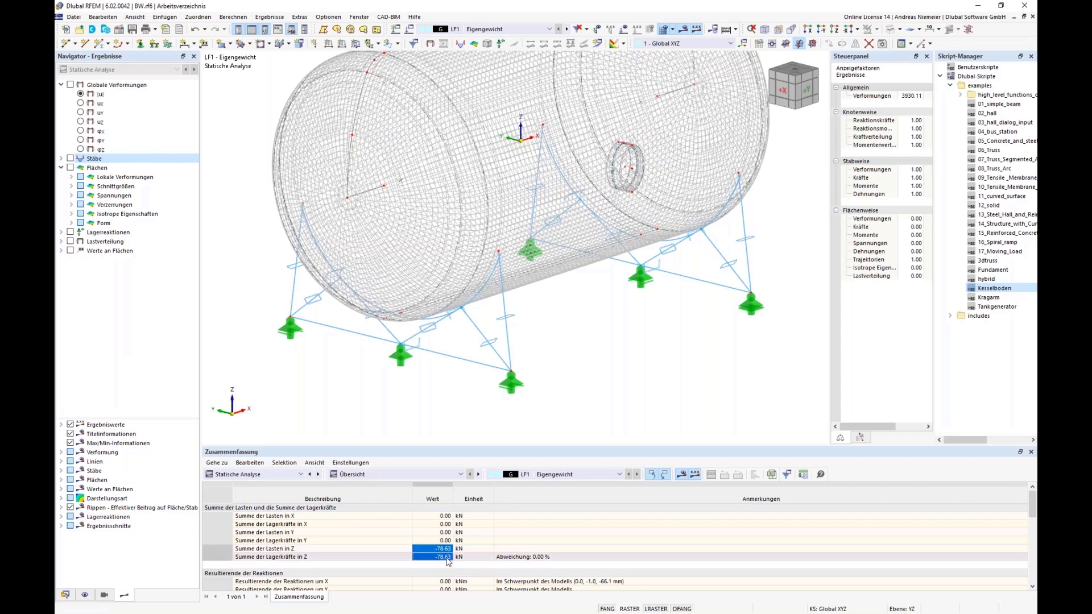
pyautogui.click(61, 232)
pyautogui.click(70, 231)
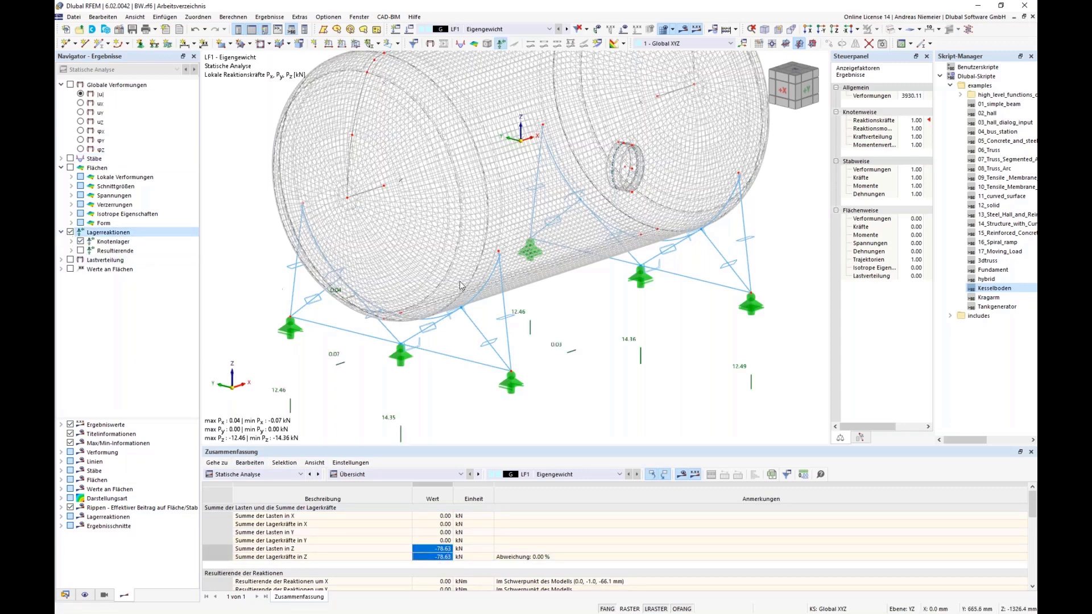
pyautogui.click(71, 242)
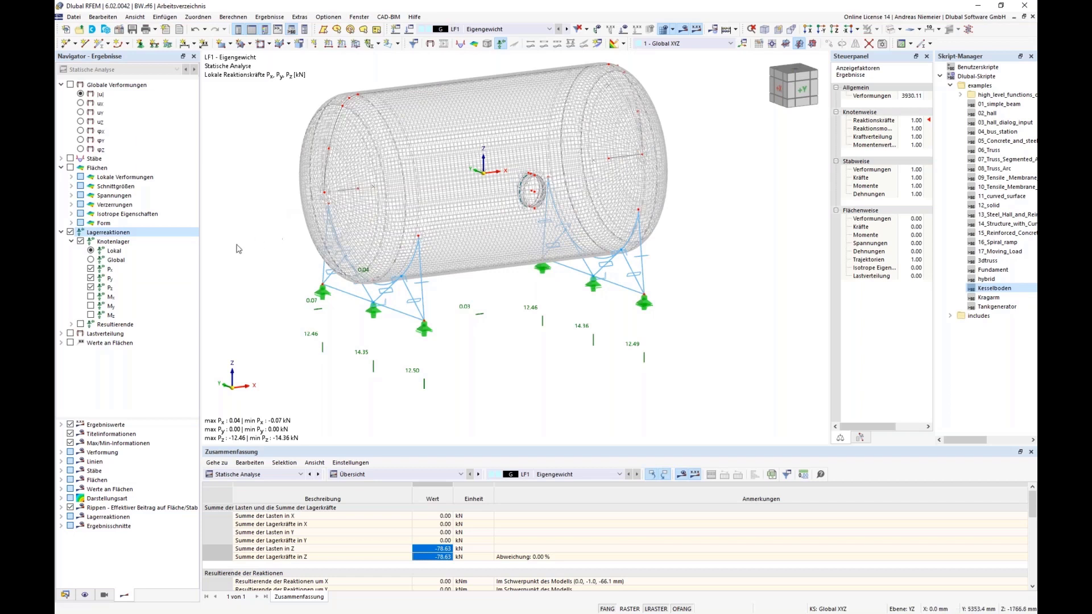
pyautogui.click(91, 278)
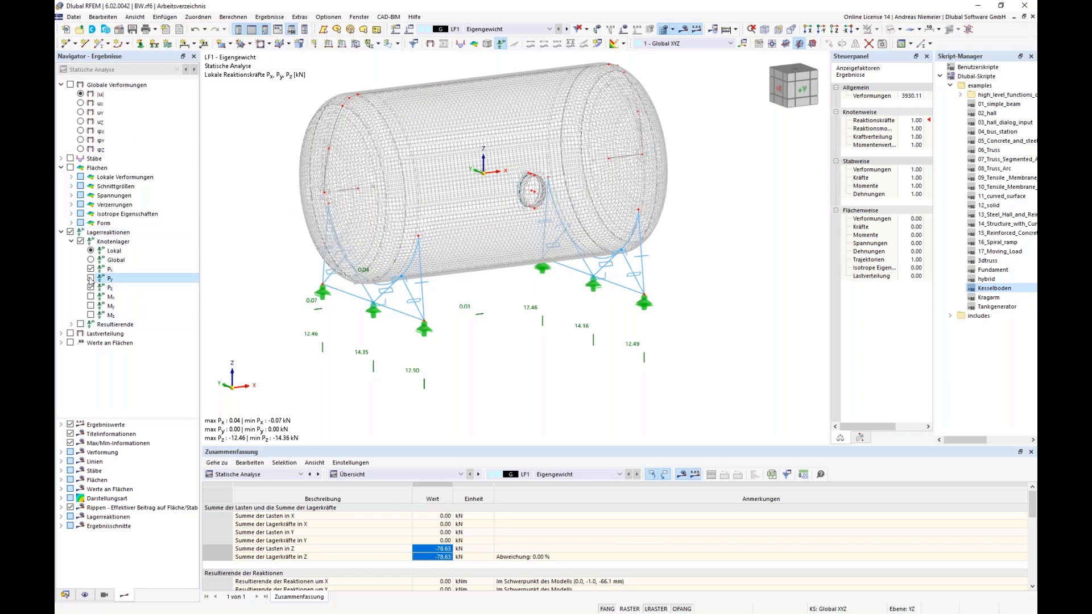
pyautogui.click(91, 268)
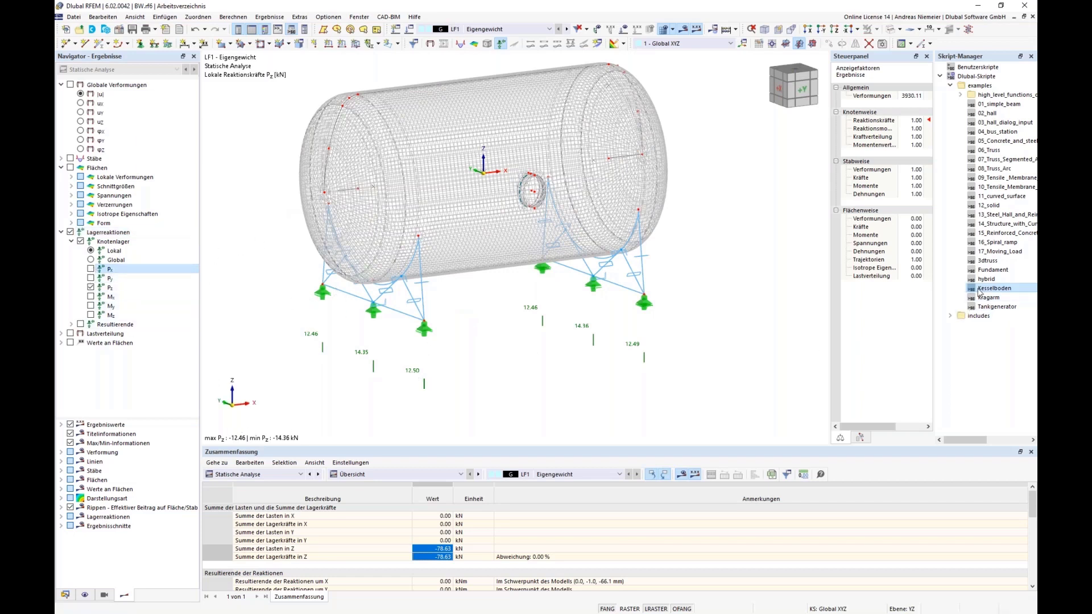
# Step: Close the Skript-Manager and set the display factor for reaction forces to 4.00
pyautogui.click(1031, 56)
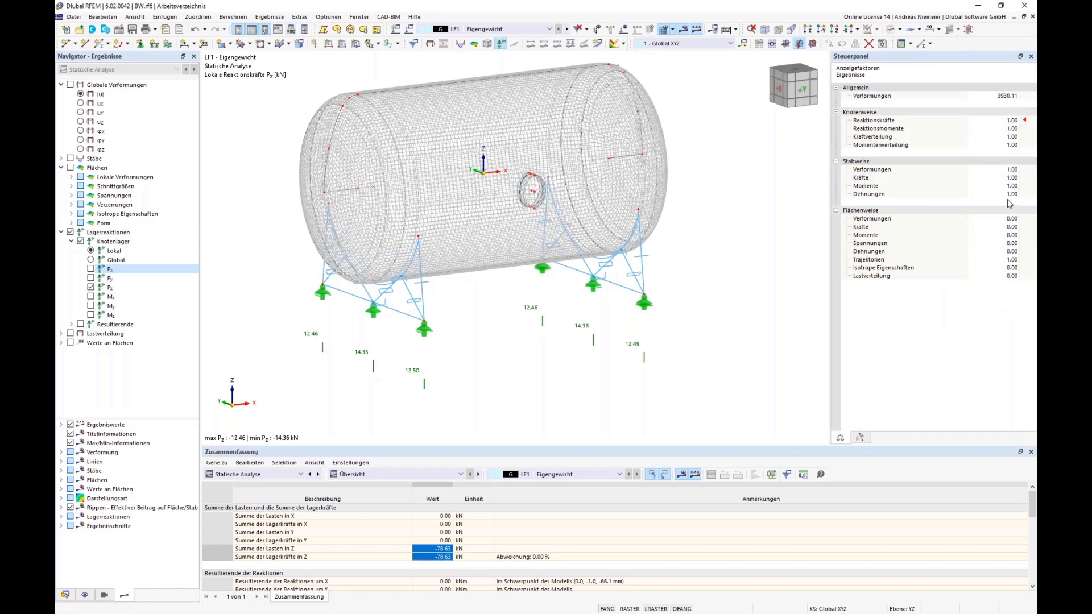
pyautogui.click(1017, 121)
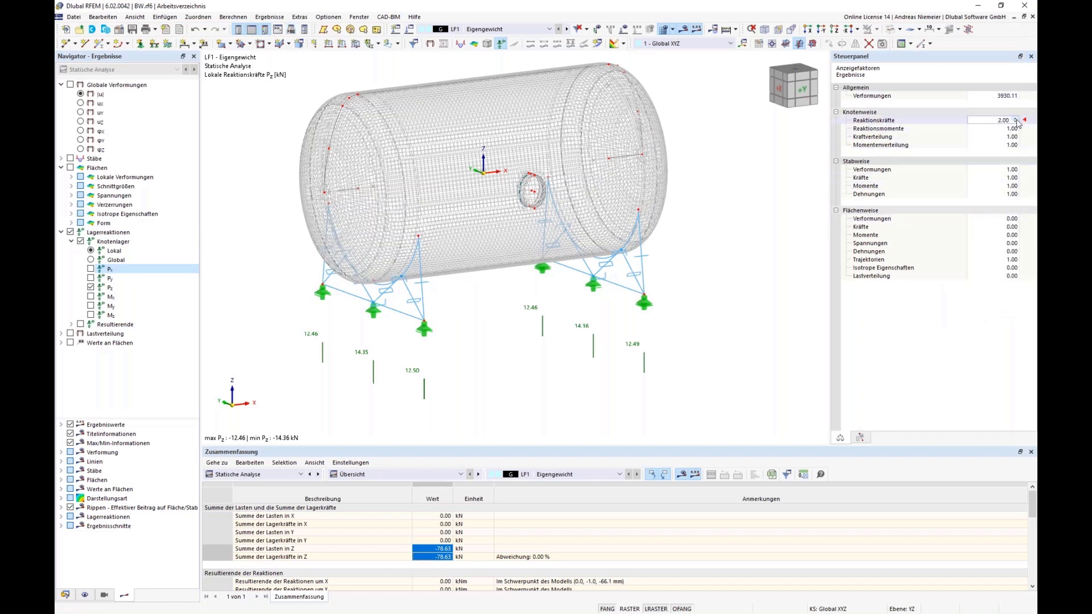
pyautogui.click(1016, 119)
pyautogui.click(1015, 120)
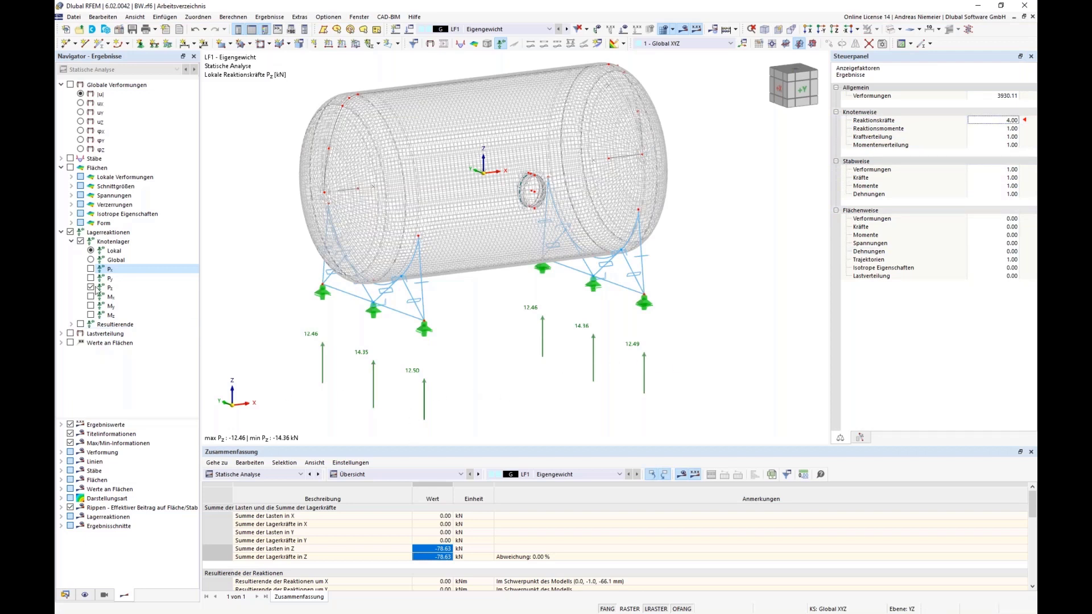
# Step: Replace the support reactions with the von Mises equivalent stresses of the members and examine both saddles
pyautogui.click(69, 233)
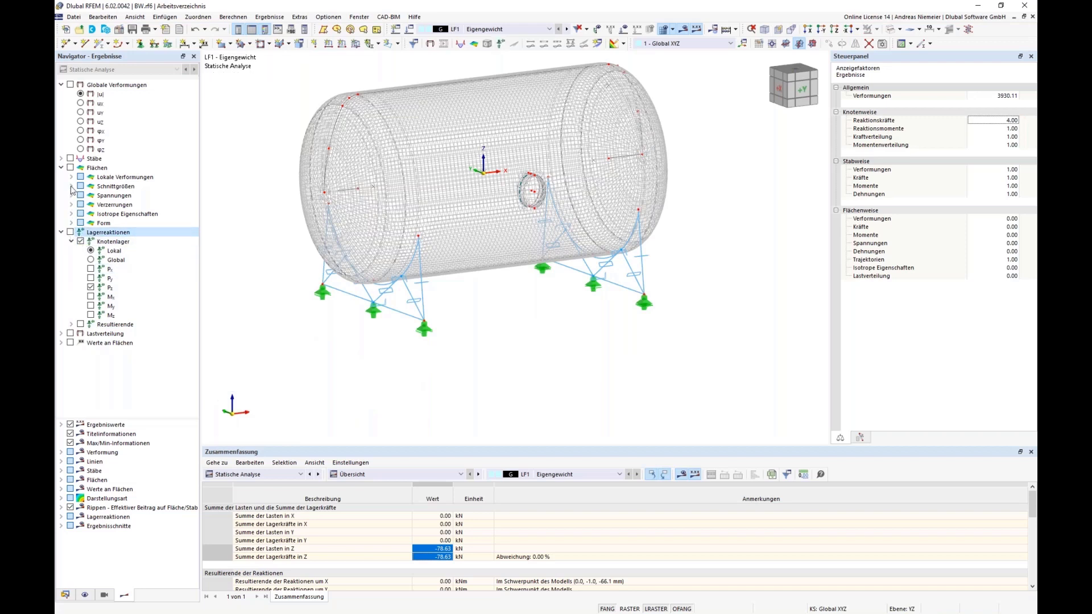
pyautogui.click(61, 159)
pyautogui.click(69, 159)
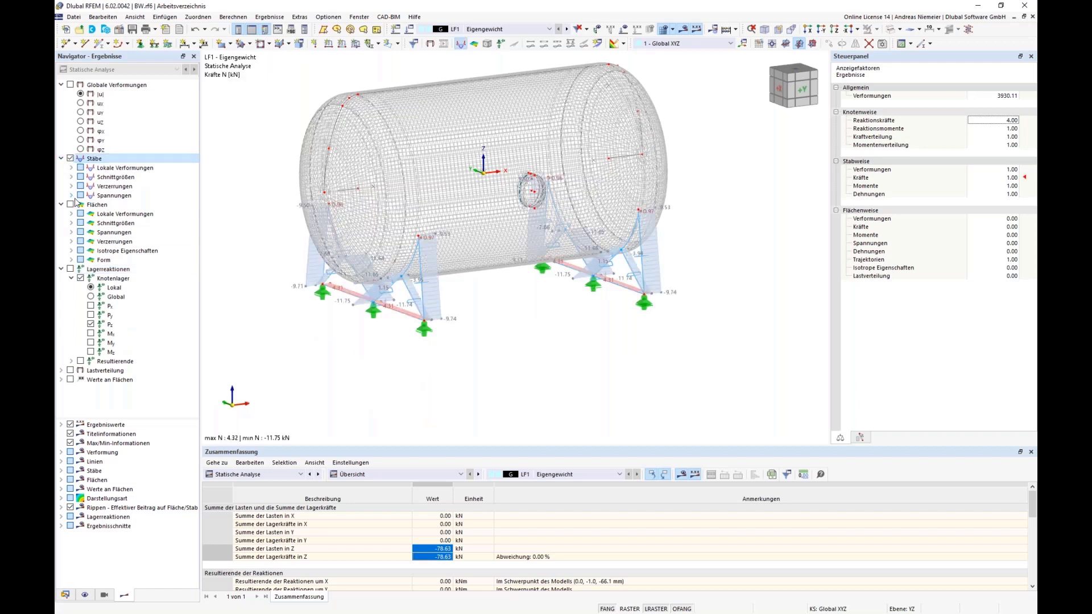
pyautogui.click(71, 195)
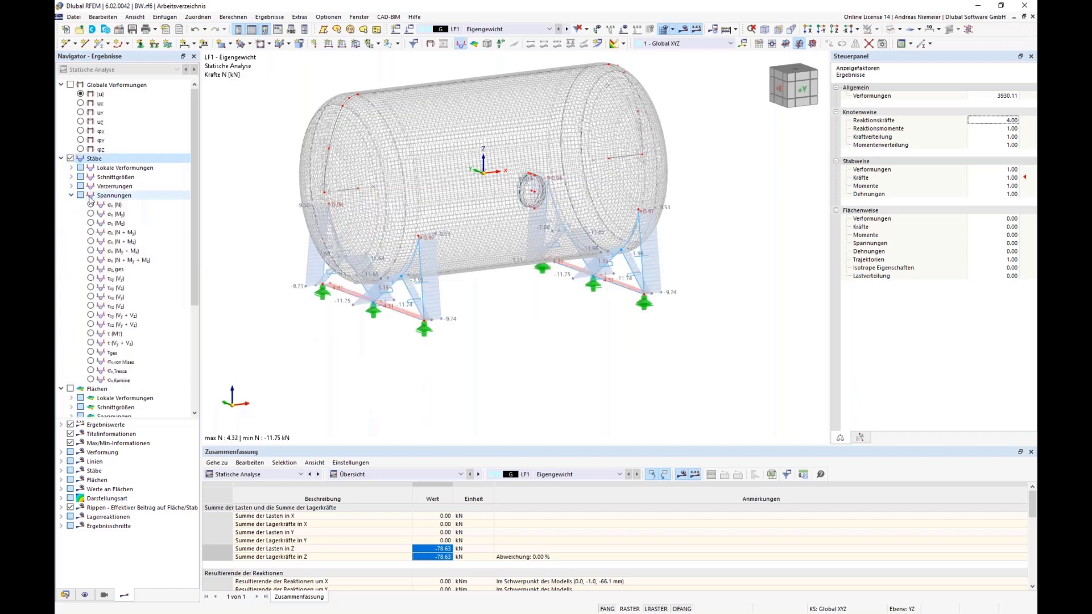
pyautogui.click(94, 363)
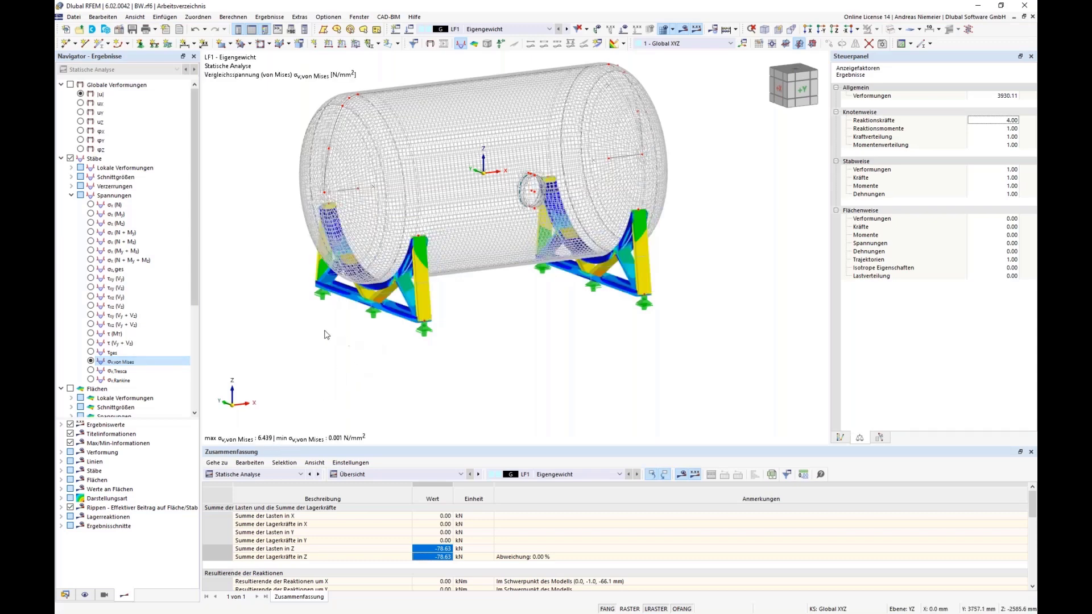
pyautogui.keyDown('ctrl'); pyautogui.moveTo(327, 335); pyautogui.dragTo(369, 335, button='middle'); pyautogui.keyUp('ctrl')
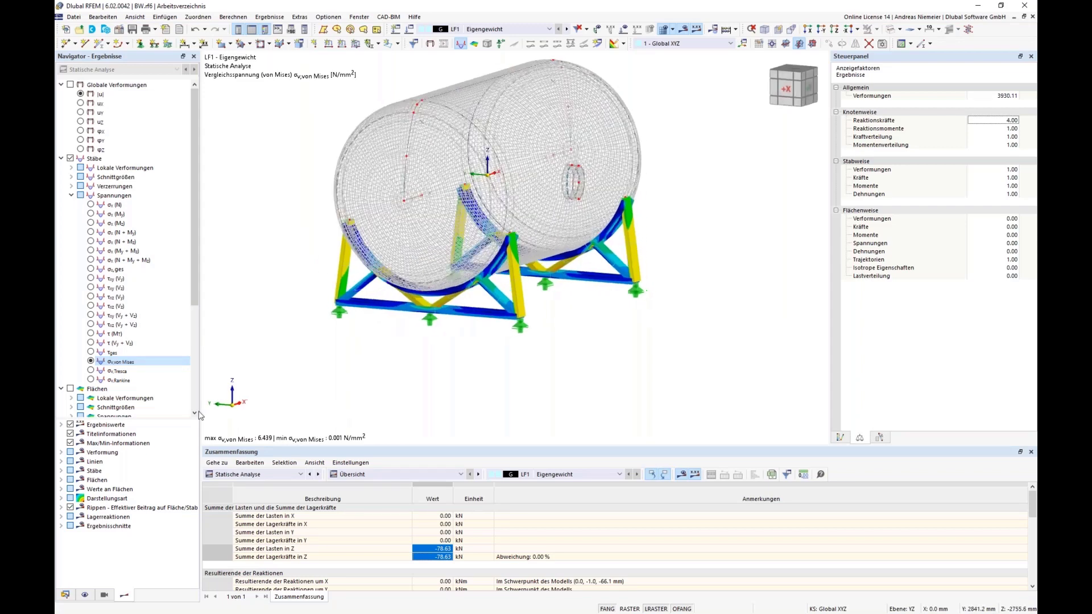
# Step: Hide the member results and examine the maximum von Mises equivalent stresses of the surfaces around the saddle connections
pyautogui.click(70, 158)
pyautogui.click(61, 159)
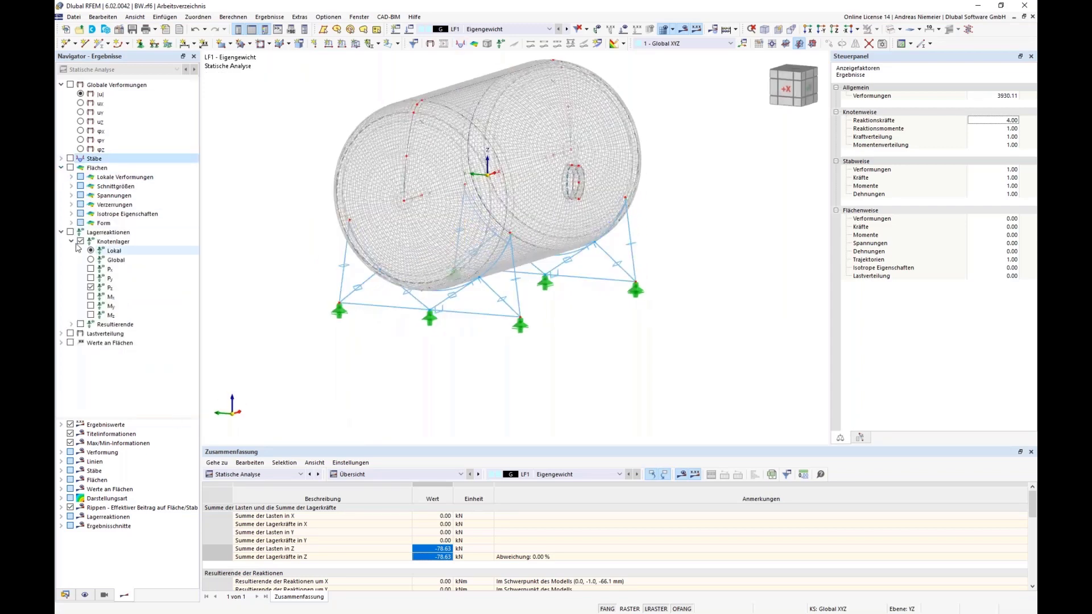
pyautogui.click(71, 195)
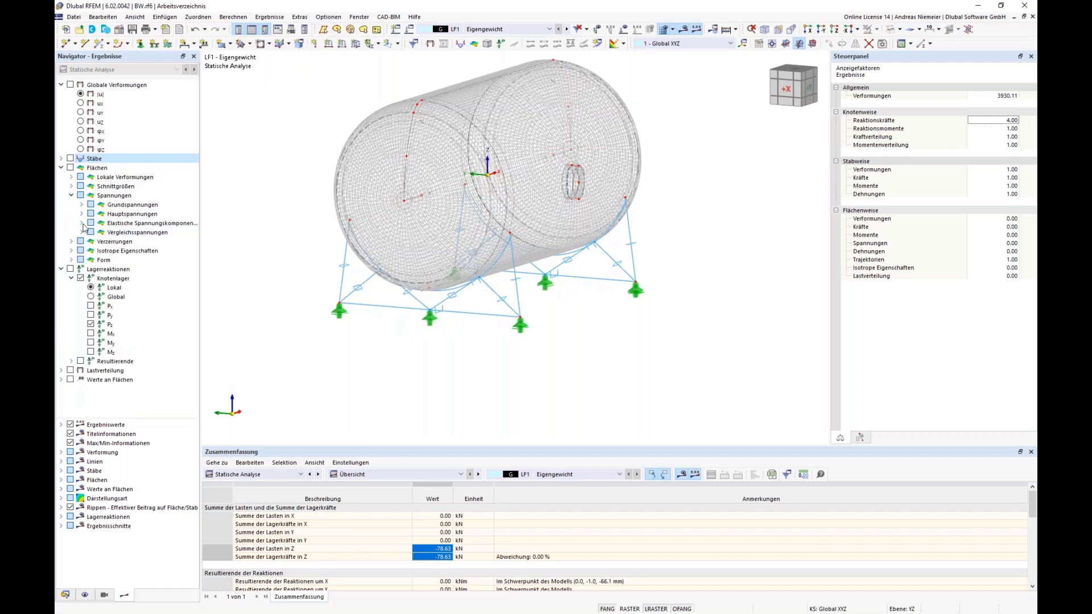
pyautogui.click(82, 224)
pyautogui.click(81, 287)
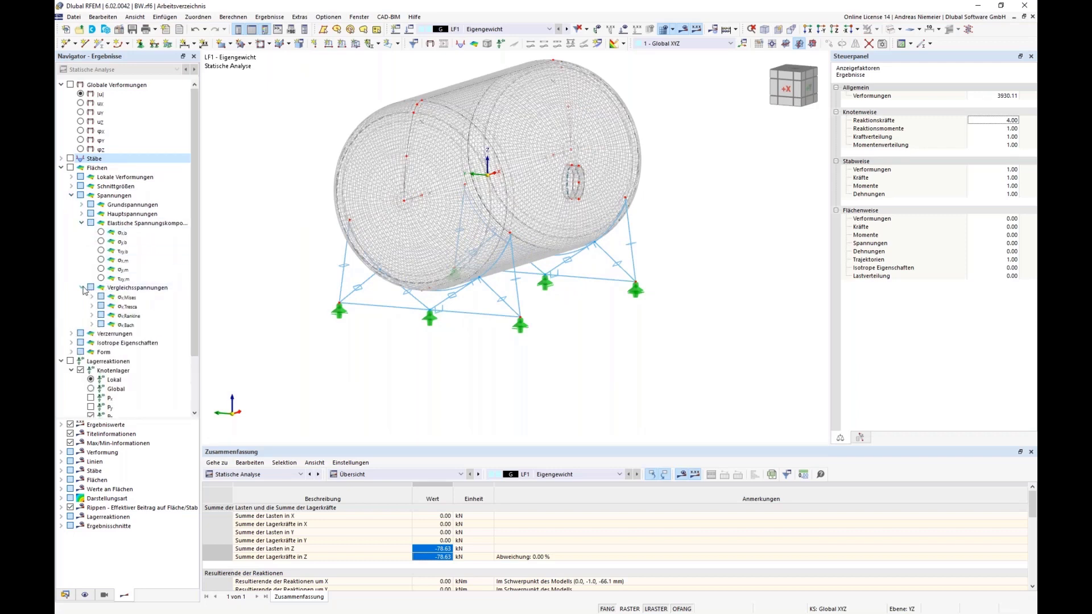
pyautogui.click(91, 296)
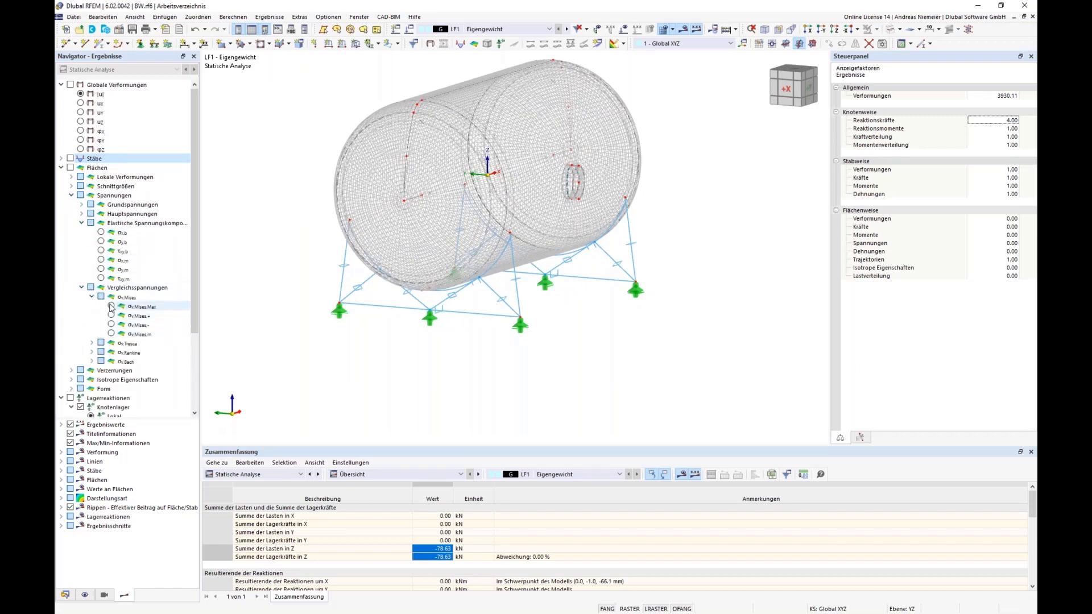
pyautogui.click(113, 307)
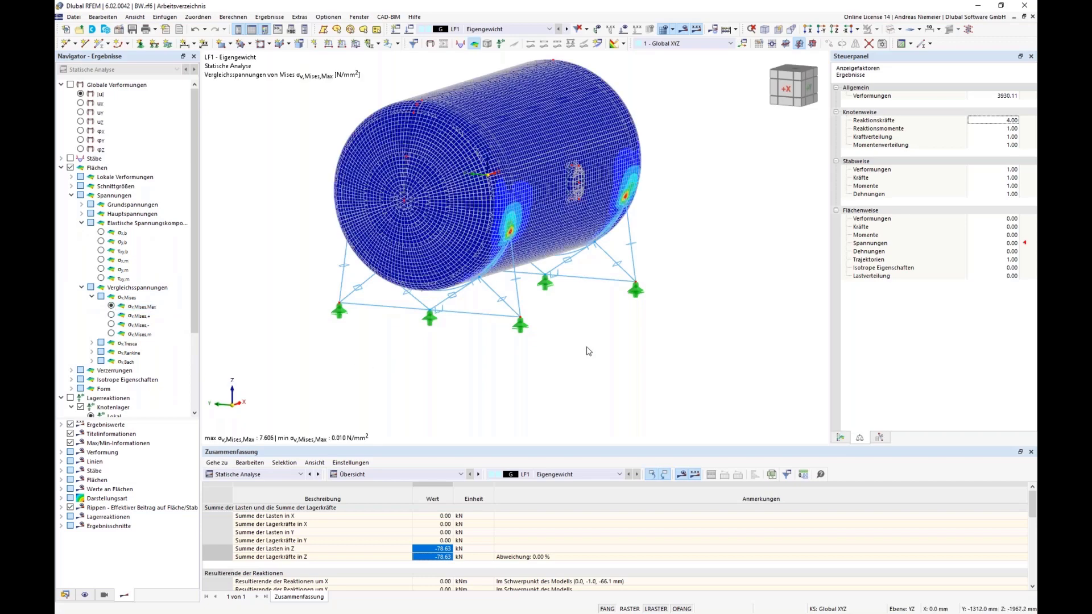
pyautogui.keyDown('ctrl'); pyautogui.moveTo(574, 347); pyautogui.dragTo(526, 327, button='middle'); pyautogui.keyUp('ctrl')
pyautogui.scroll(3, 526, 327)
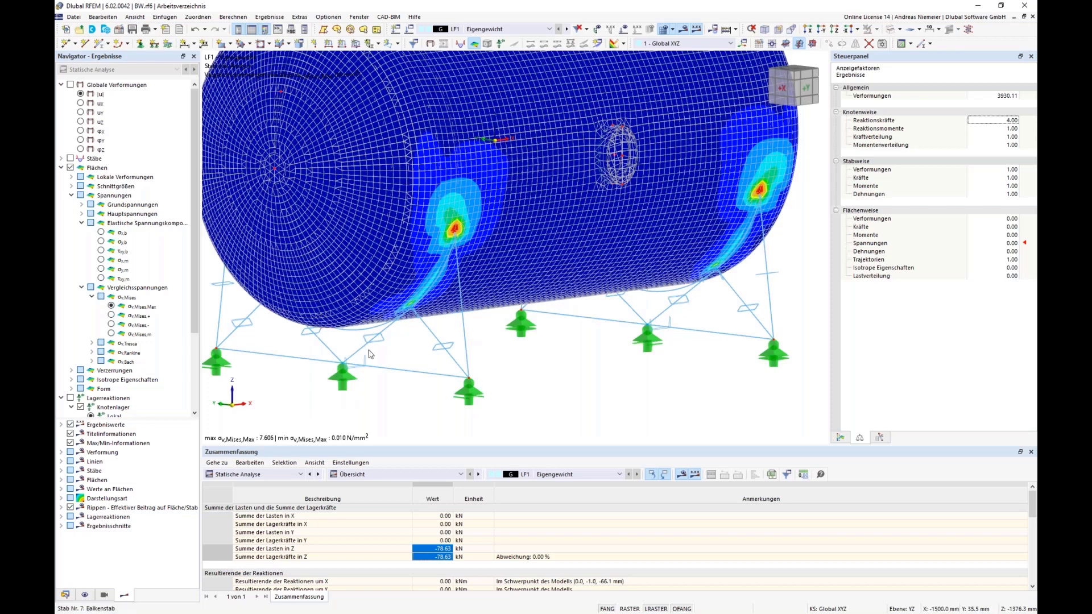
# Step: Add load case LF2 named Innendruck as a static analysis to the load case table
pyautogui.click(256, 474)
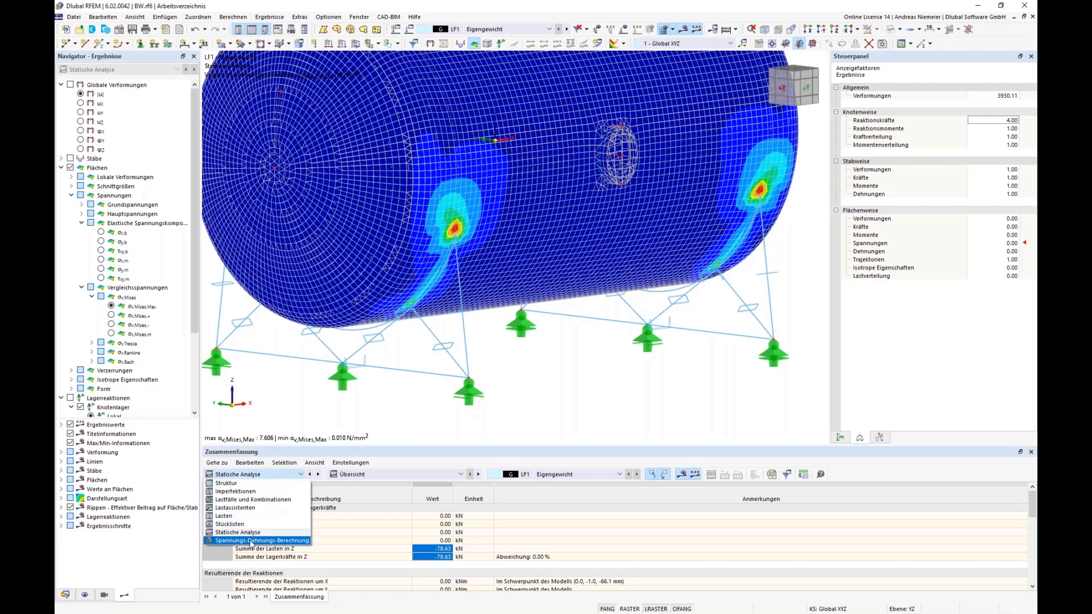
pyautogui.click(253, 499)
pyautogui.click(252, 520)
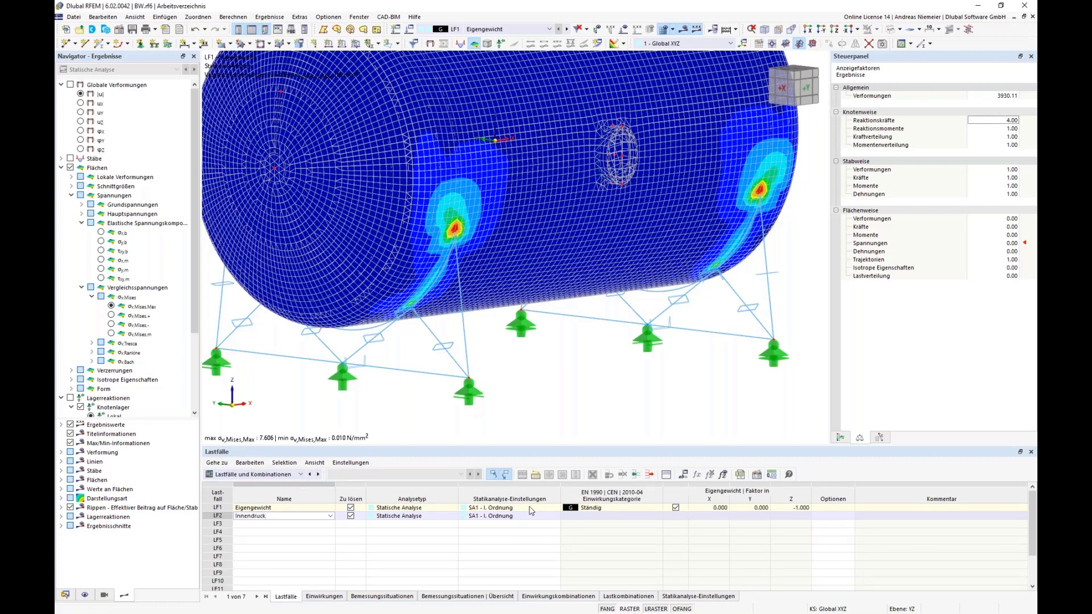
pyautogui.click(386, 556)
pyautogui.click(387, 557)
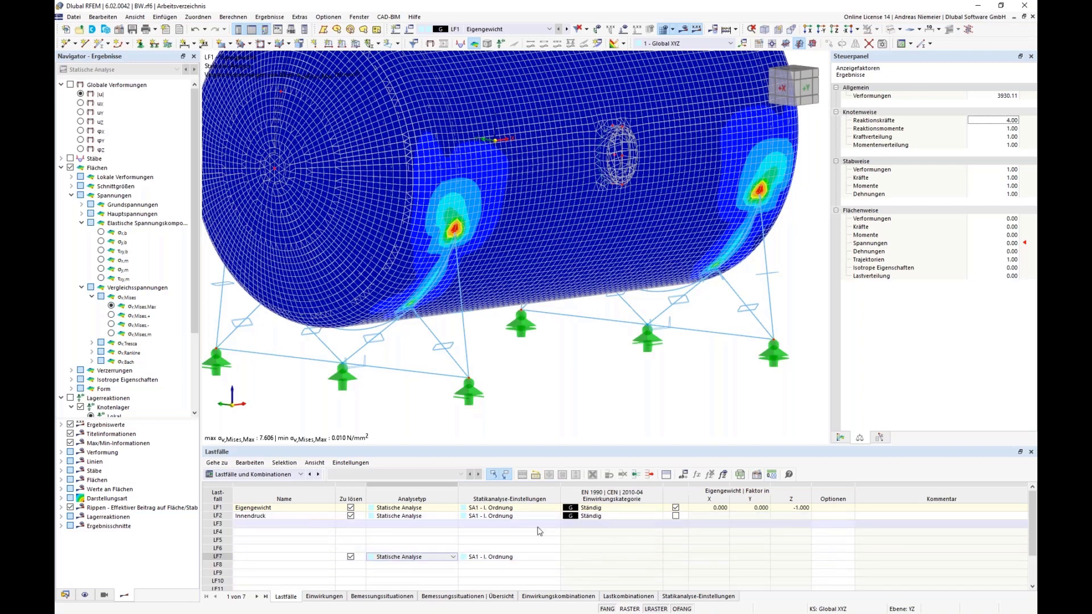
# Step: Set the action category of load case LF2 Innendruck to Ständig/Nutzlast
pyautogui.click(643, 517)
pyautogui.click(642, 521)
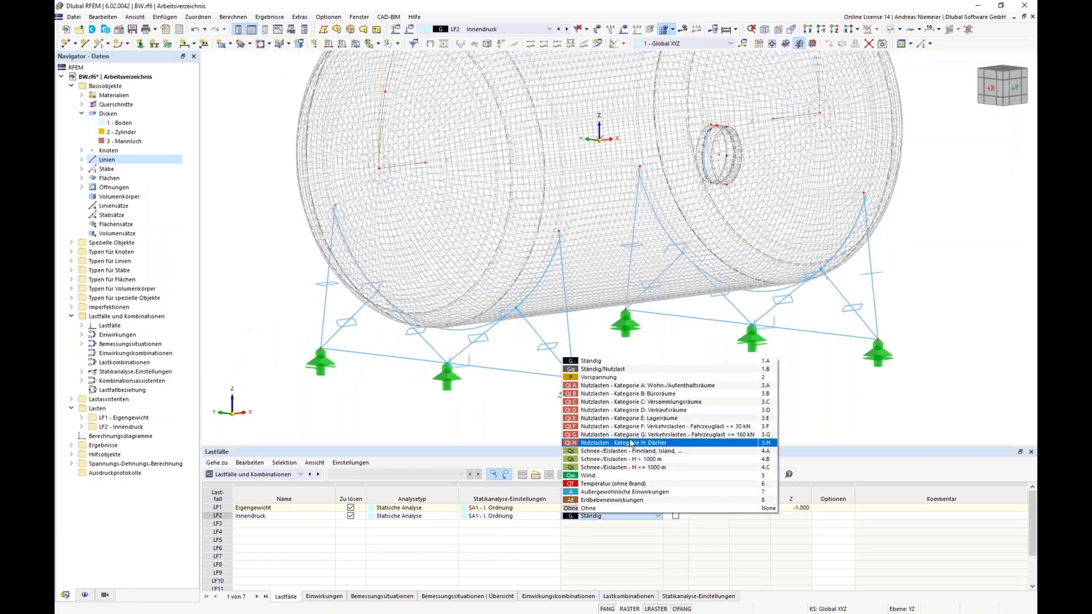
pyautogui.click(602, 360)
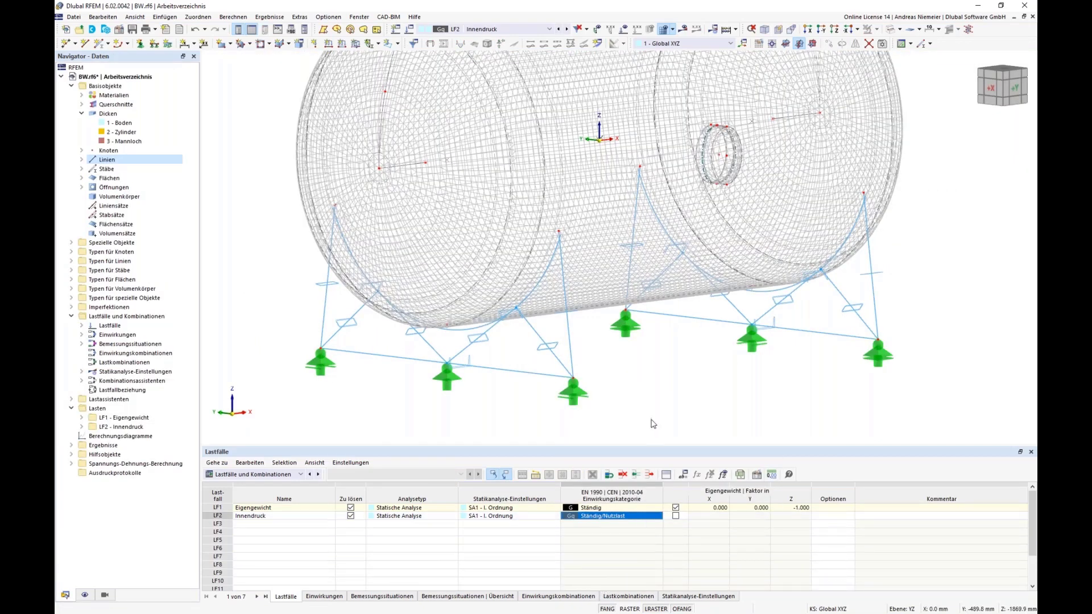
pyautogui.scroll(-2, 676, 304)
pyautogui.keyDown('ctrl'); pyautogui.moveTo(676, 304); pyautogui.dragTo(609, 329, button='middle'); pyautogui.keyUp('ctrl')
pyautogui.scroll(-2, 651, 382)
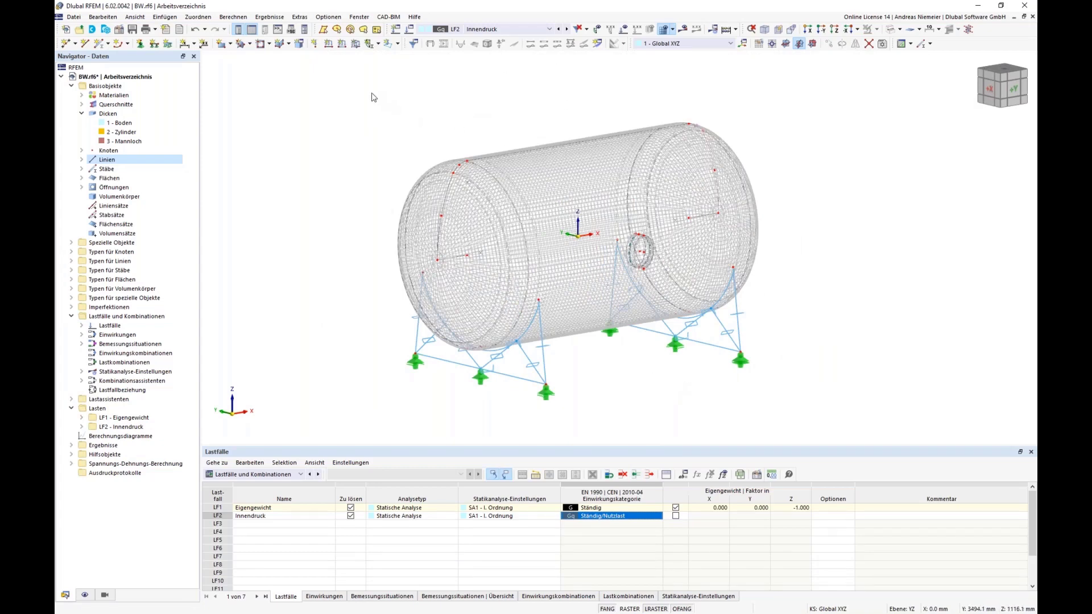
# Step: Create a uniform surface force load in LF2 Innendruck, acting in the local xyz system along z, with a magnitude of 10 bar
pyautogui.click(355, 45)
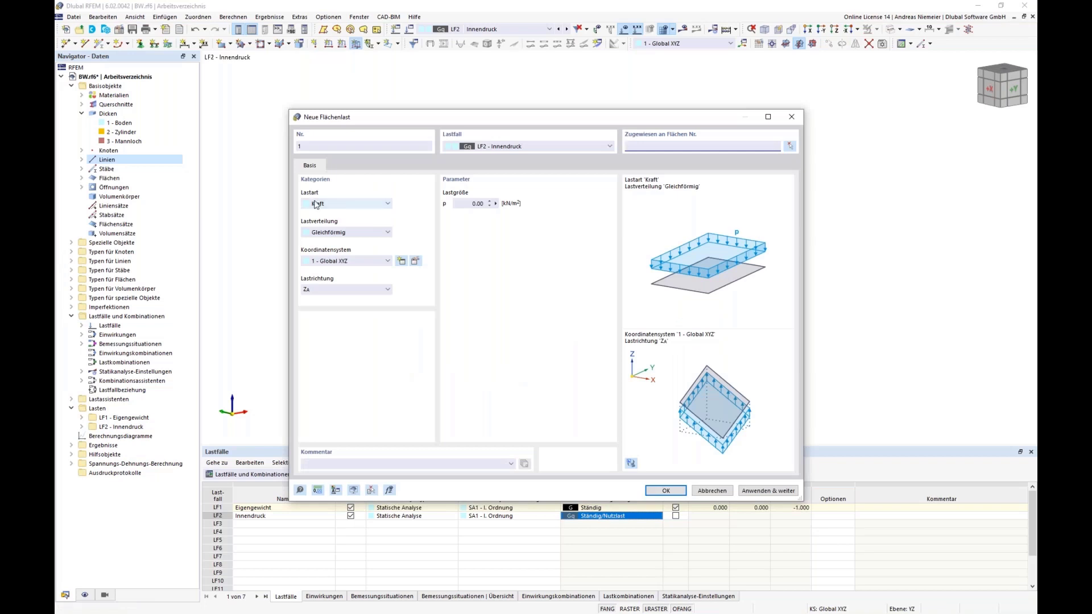
pyautogui.click(337, 262)
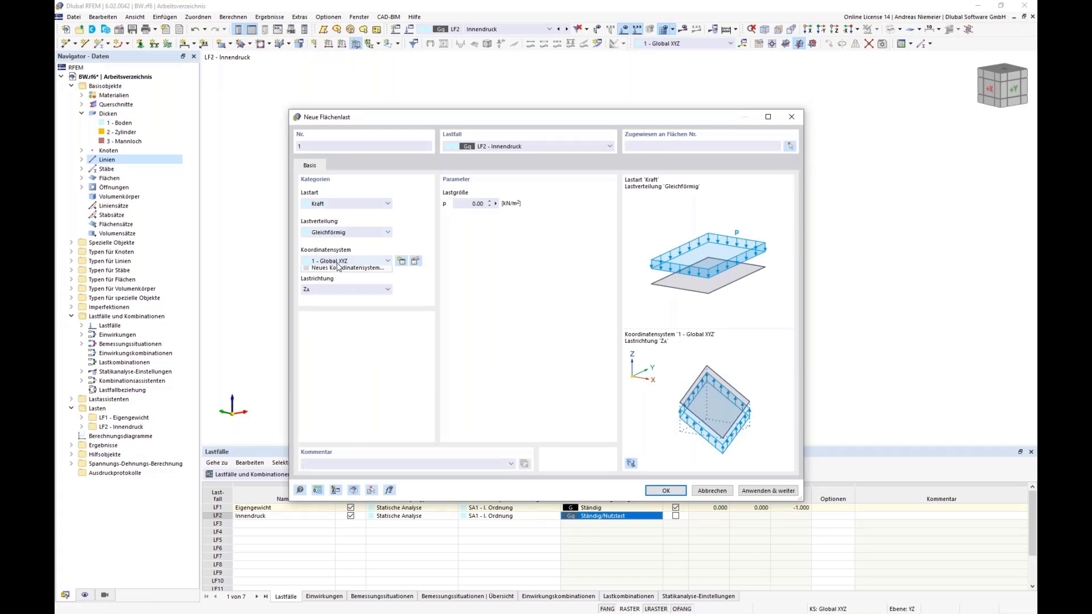
pyautogui.click(308, 271)
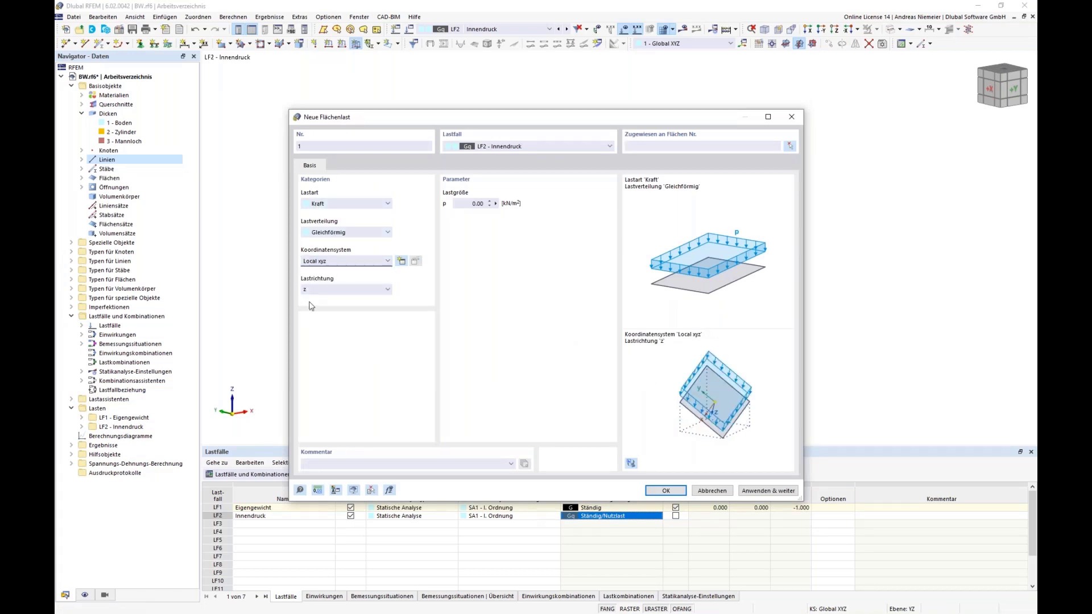
pyautogui.click(475, 204)
pyautogui.click(317, 490)
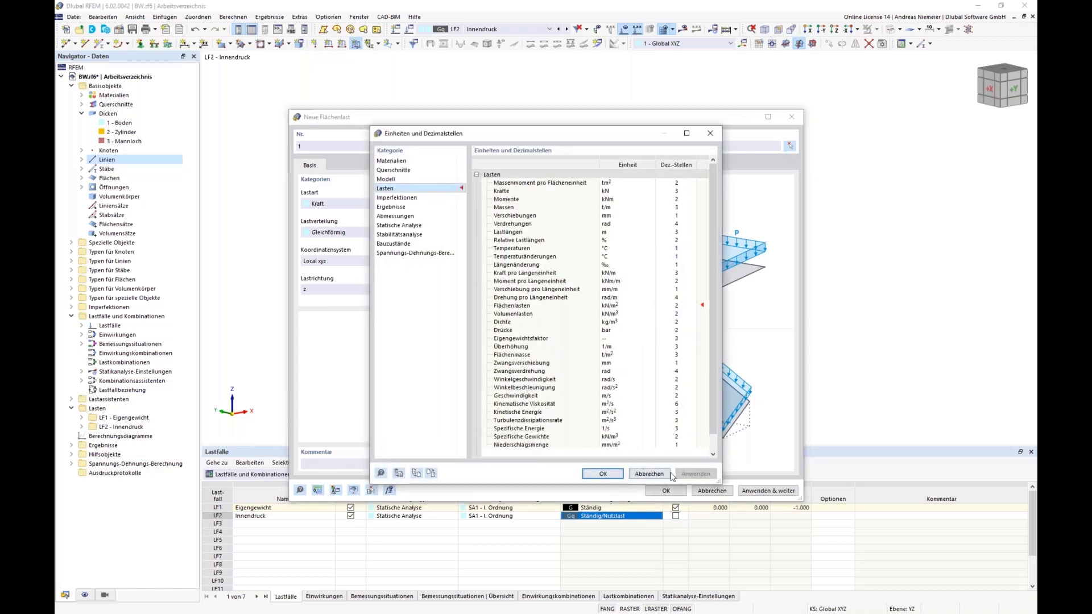
pyautogui.click(661, 481)
pyautogui.click(471, 204)
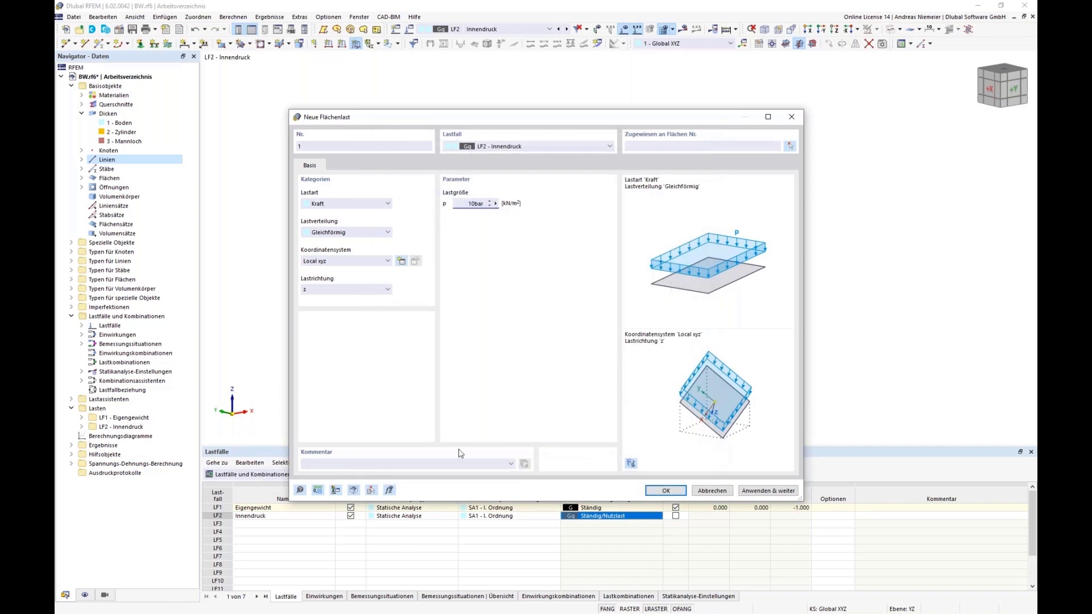
pyautogui.click(370, 465)
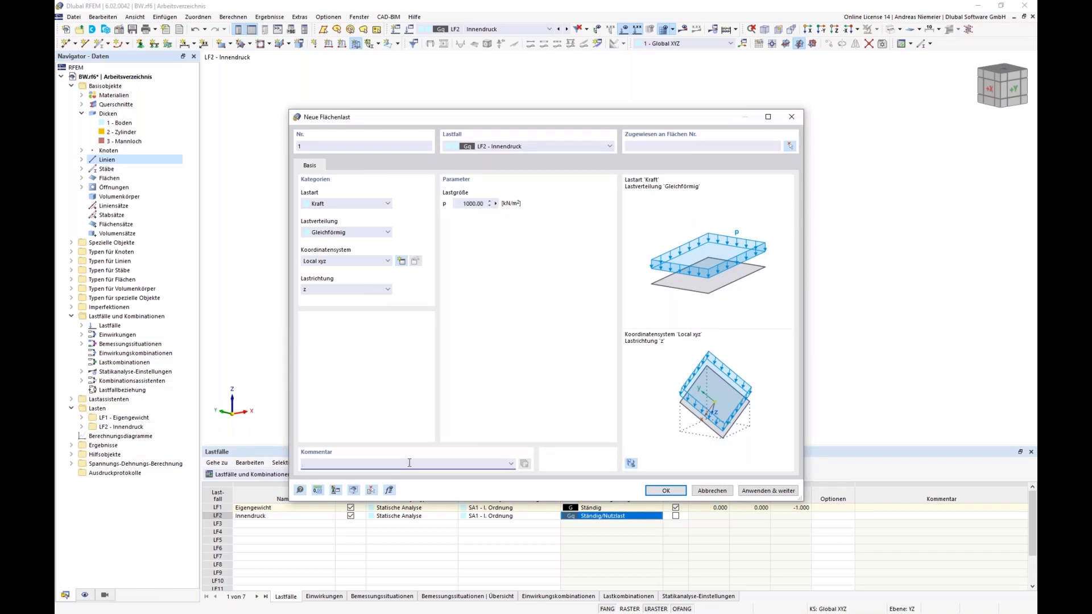
# Step: Assign the surface load to surfaces 1-5, 7, 11, 13 and 15 of the vessel and manhole, and confirm the load
pyautogui.click(789, 147)
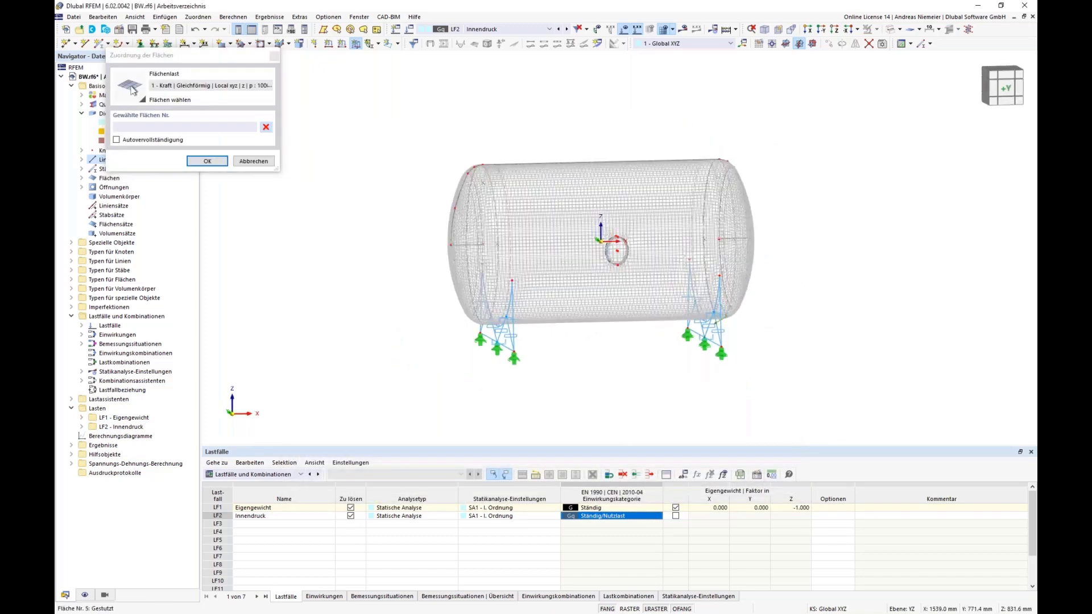
pyautogui.moveTo(831, 202); pyautogui.dragTo(408, 123)
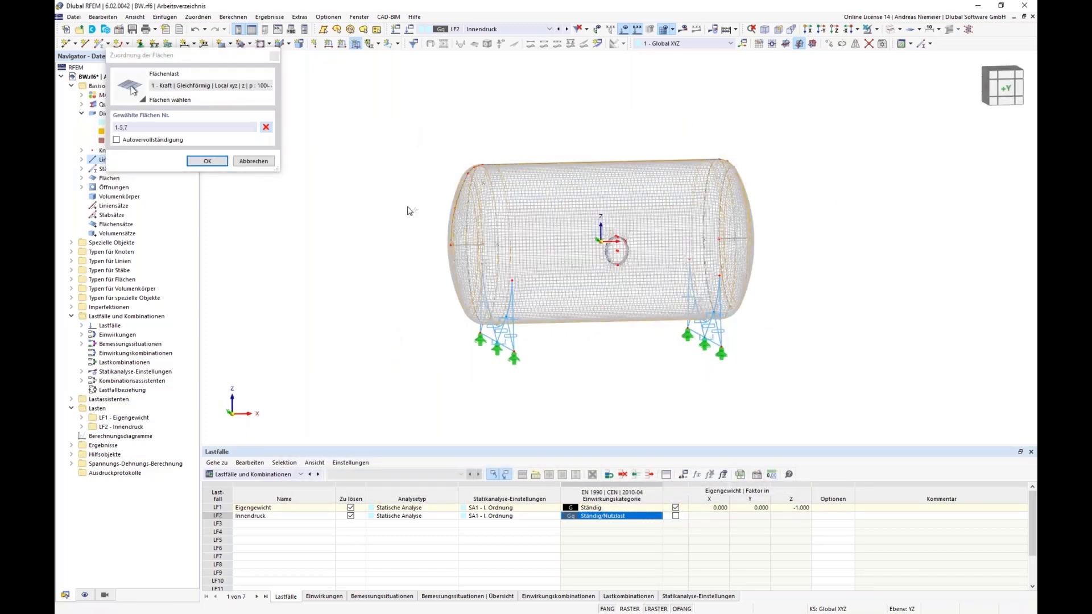
pyautogui.moveTo(407, 223); pyautogui.dragTo(388, 186, button='middle')
pyautogui.scroll(10, 568, 250)
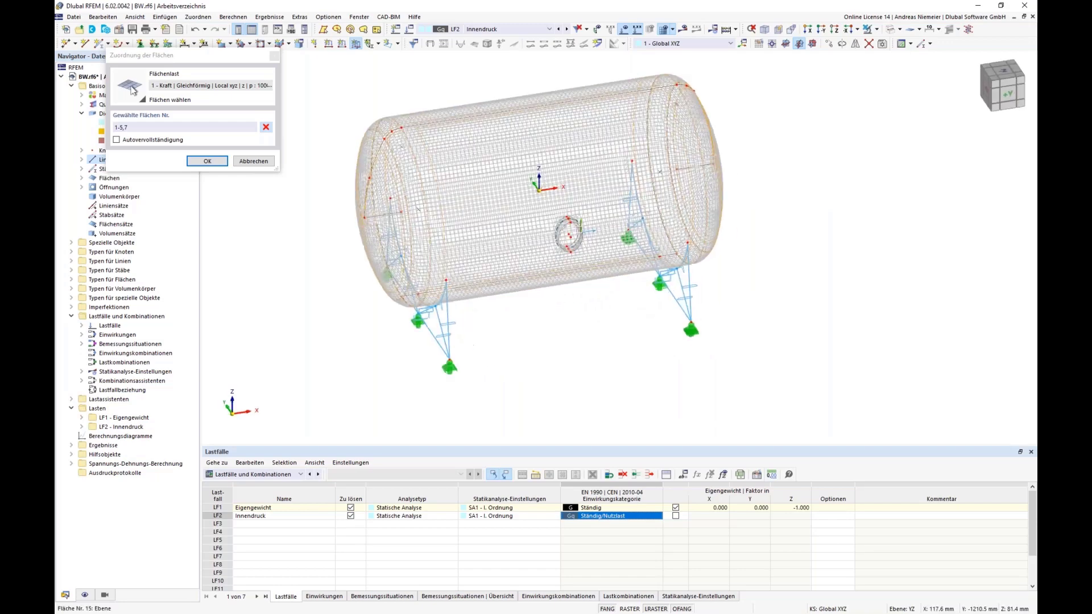
pyautogui.scroll(2, 549, 202)
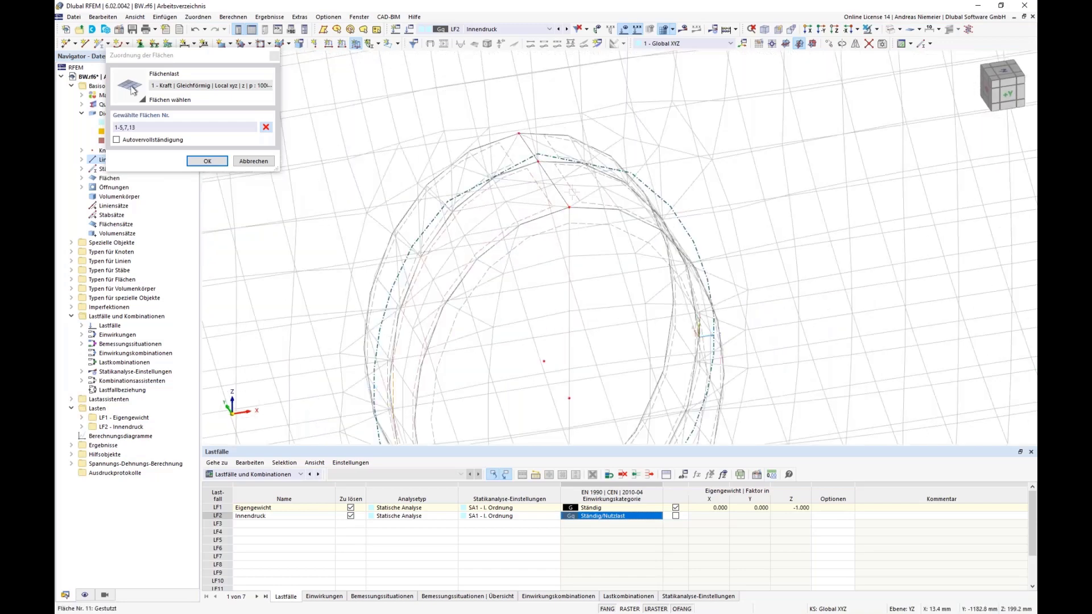
pyautogui.click(572, 196)
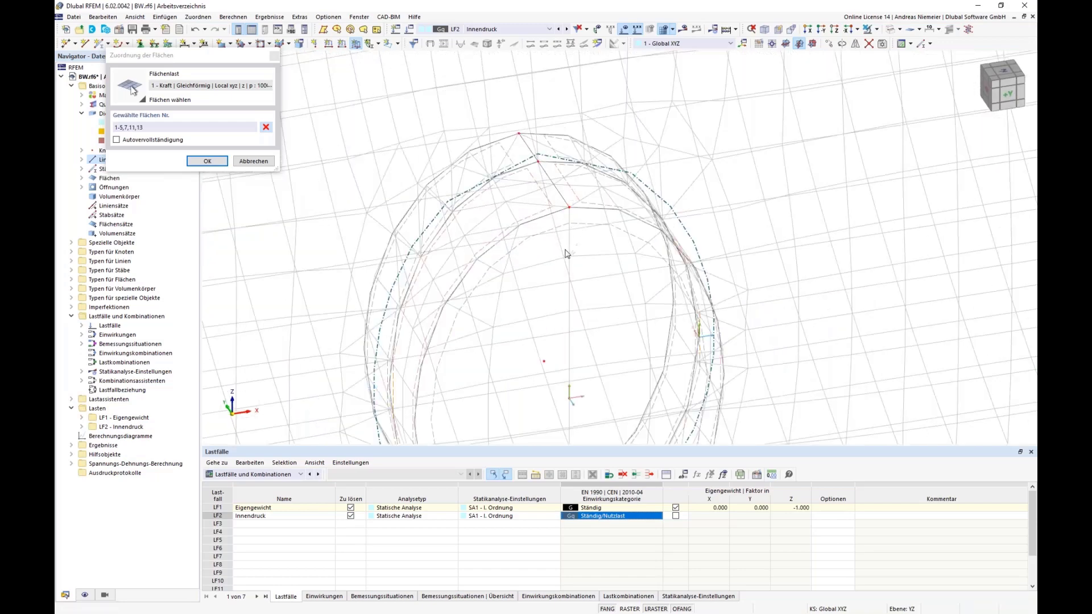
pyautogui.click(507, 220)
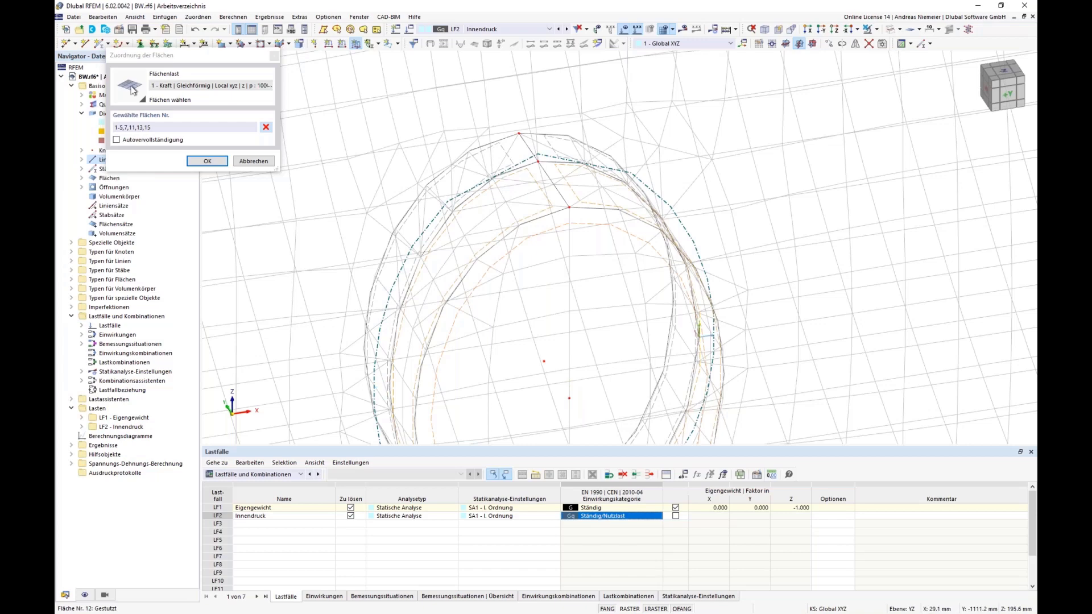
pyautogui.click(206, 162)
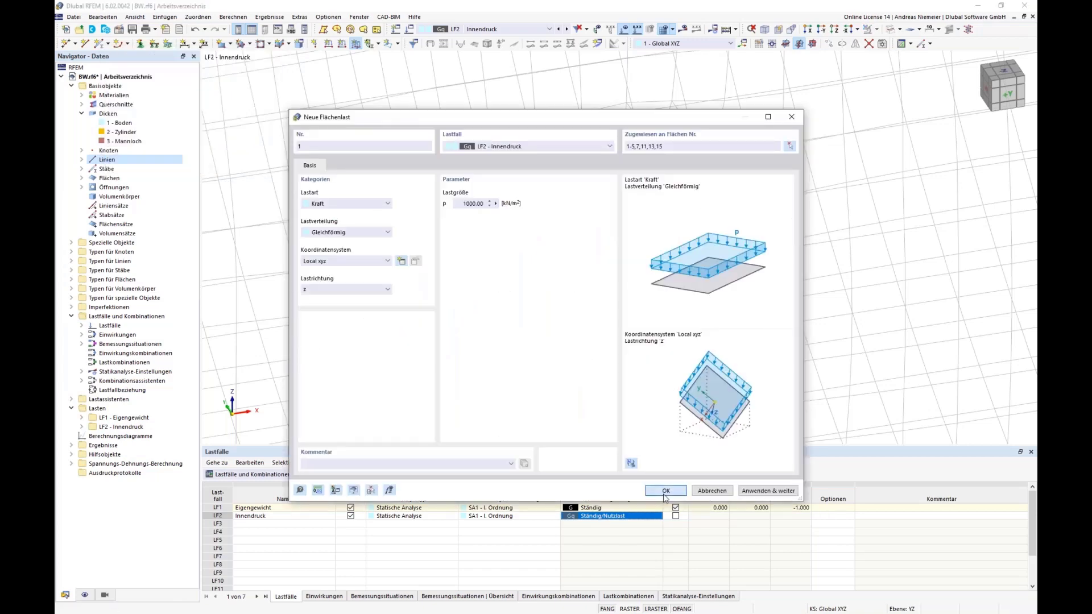
pyautogui.click(665, 491)
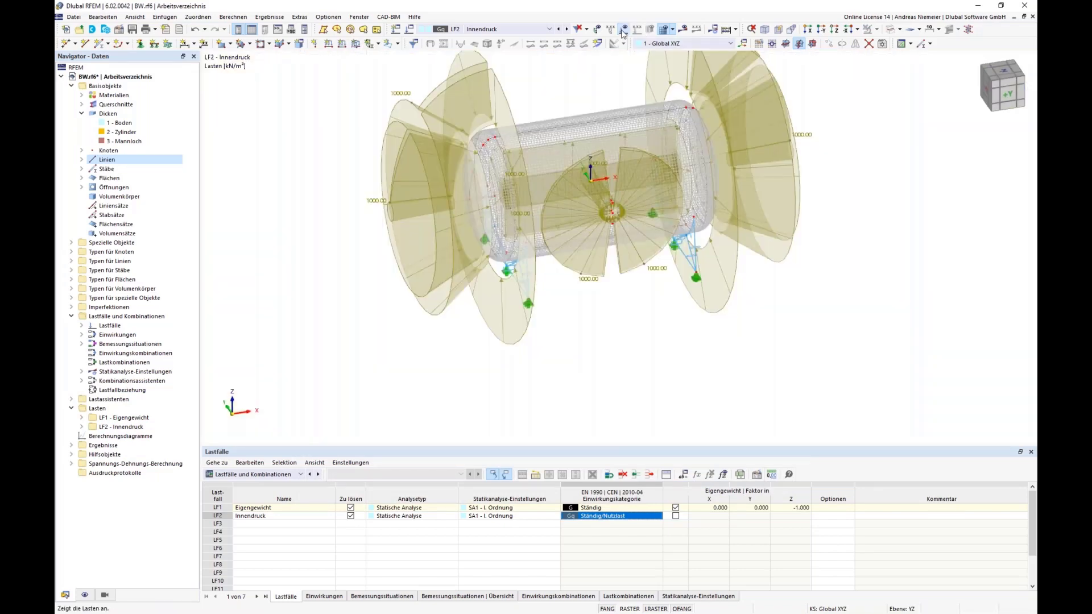
# Step: Hide the load display, calculate load case LF2 Innendruck and check its sums of loads and support forces
pyautogui.click(623, 30)
pyautogui.moveTo(697, 333); pyautogui.dragTo(700, 280, button='middle')
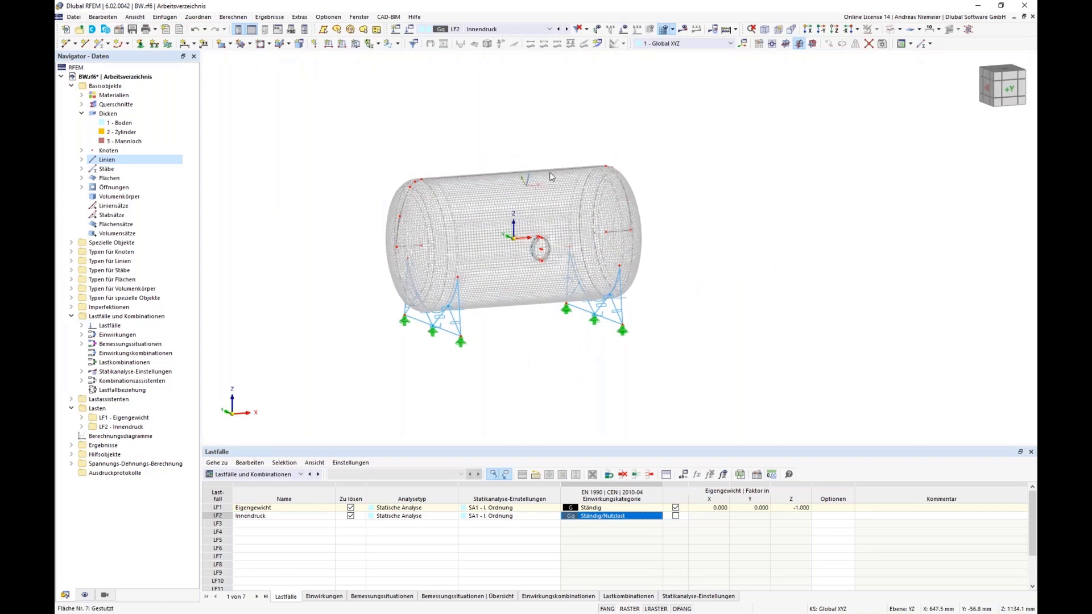
pyautogui.moveTo(550, 172)
pyautogui.click(682, 29)
pyautogui.click(588, 355)
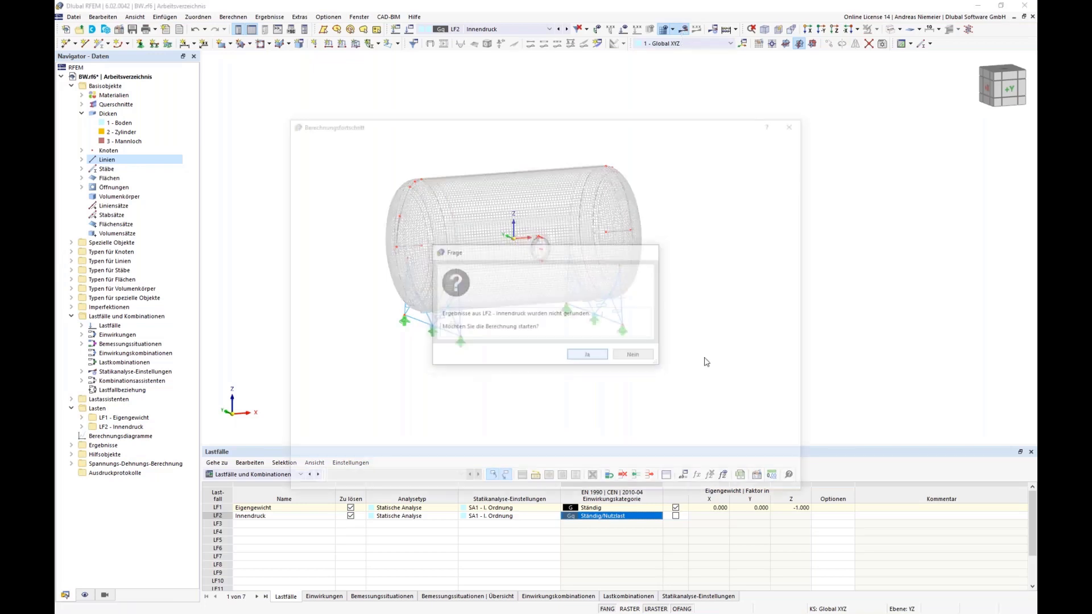
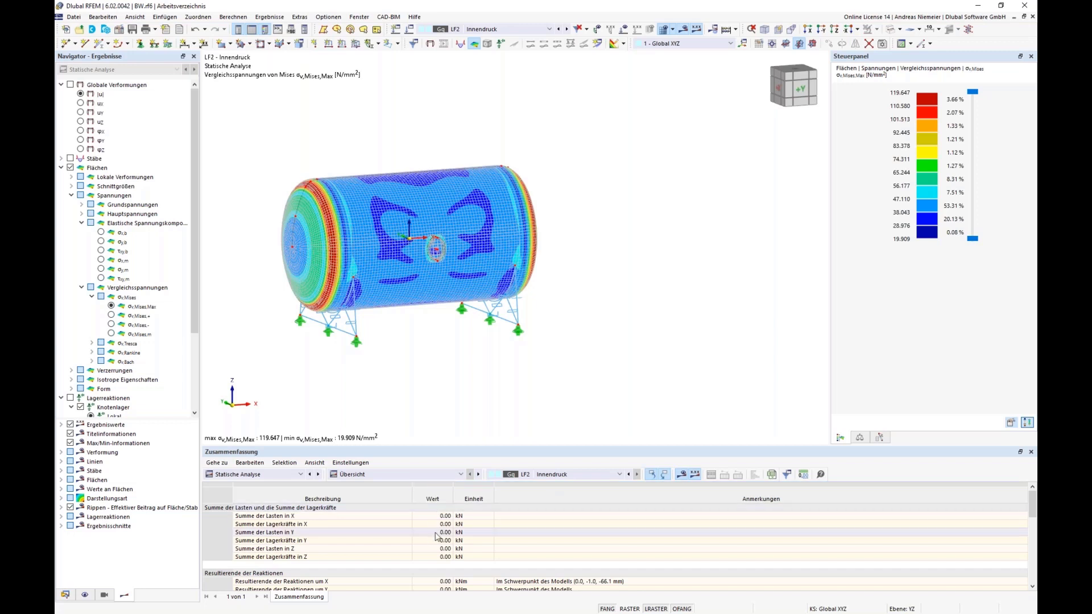
pyautogui.moveTo(444, 518); pyautogui.dragTo(445, 556)
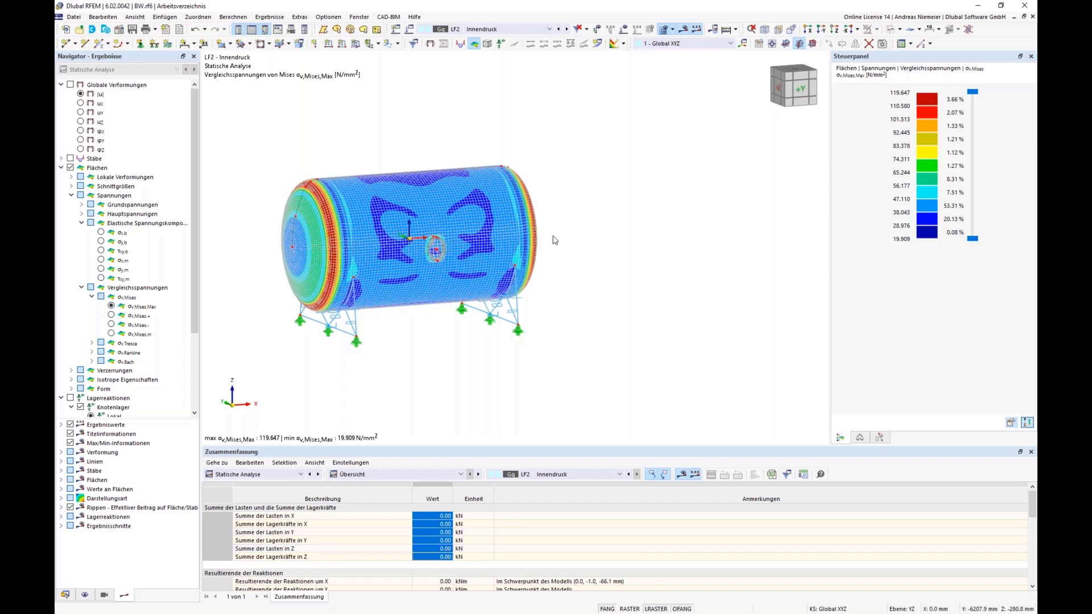
# Step: Examine the surface membrane stresses σx,m and σy,m with the result values displayed on the surfaces
pyautogui.click(102, 261)
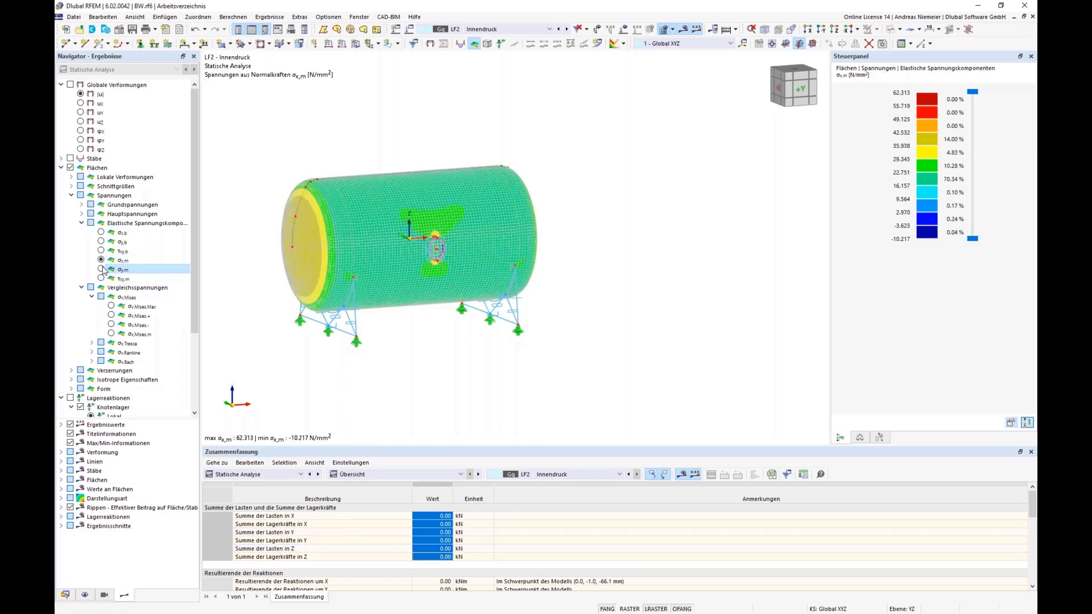
pyautogui.click(102, 270)
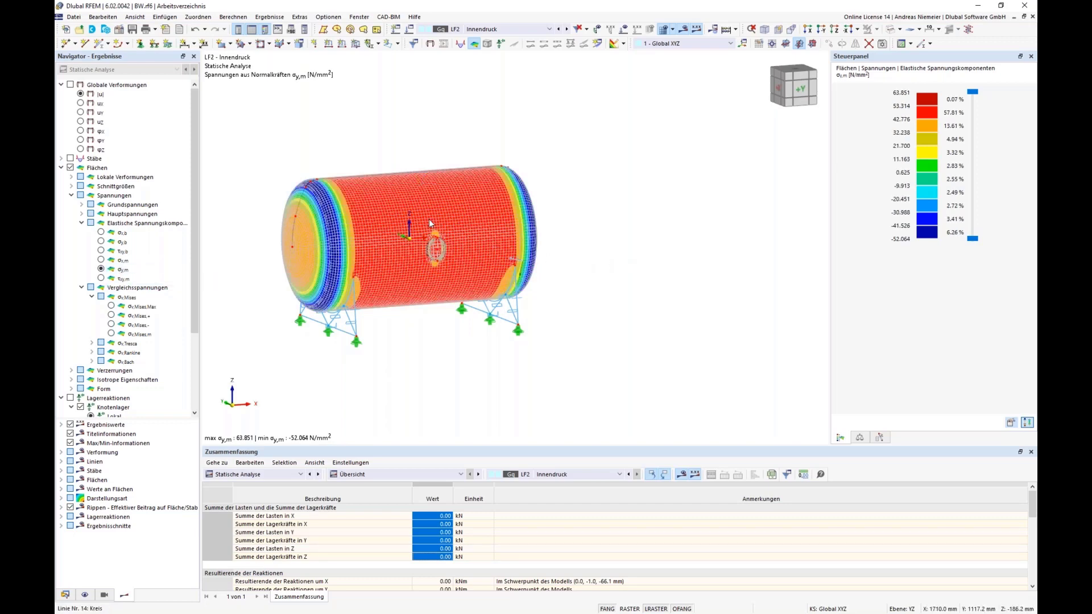
pyautogui.scroll(3, 330, 250)
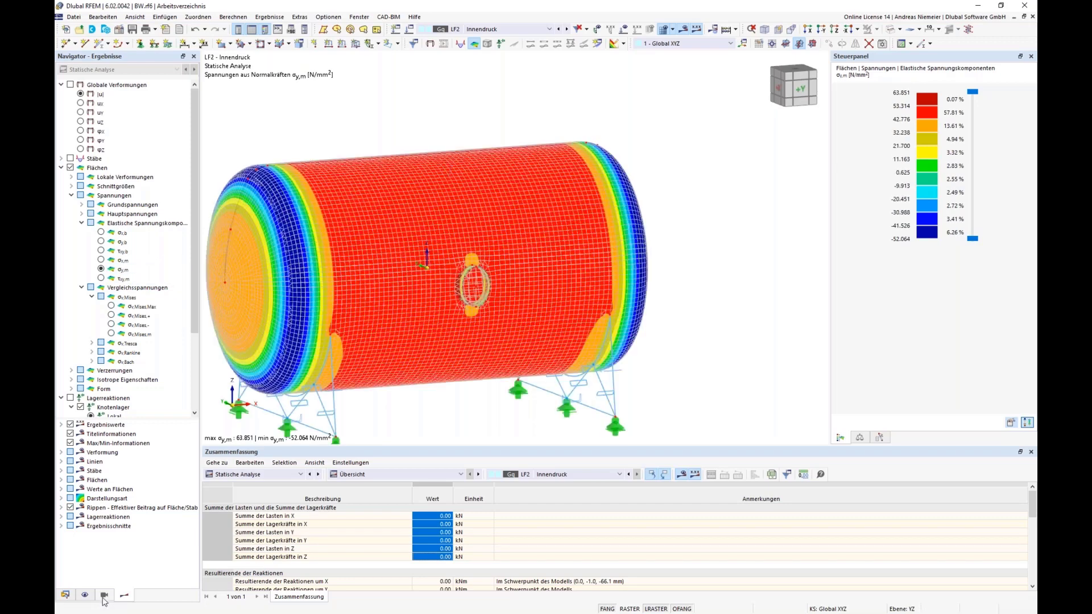
pyautogui.scroll(-4, 113, 368)
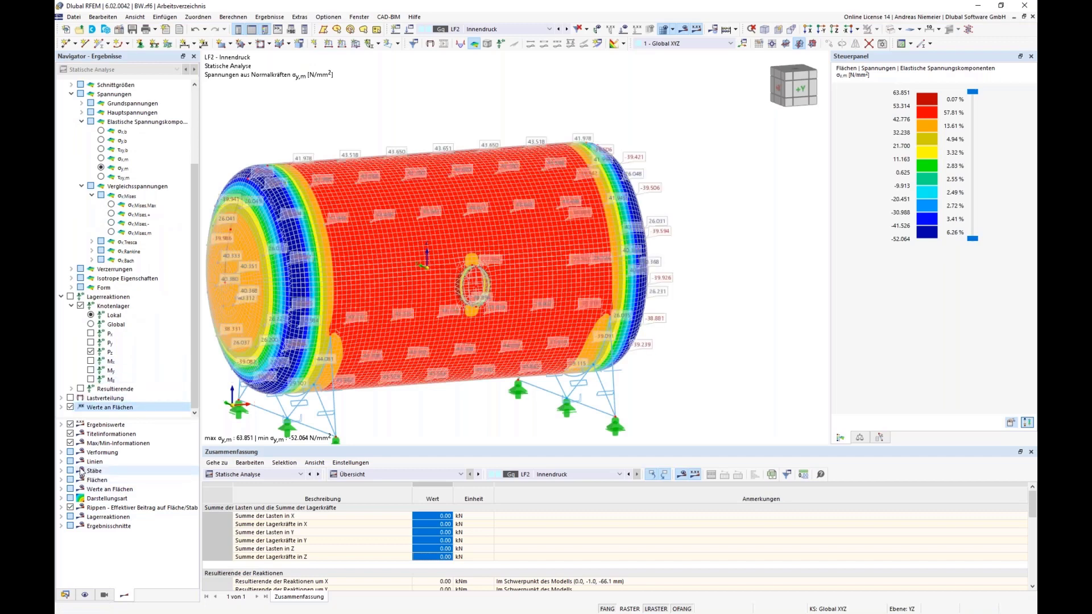
pyautogui.scroll(5, 324, 167)
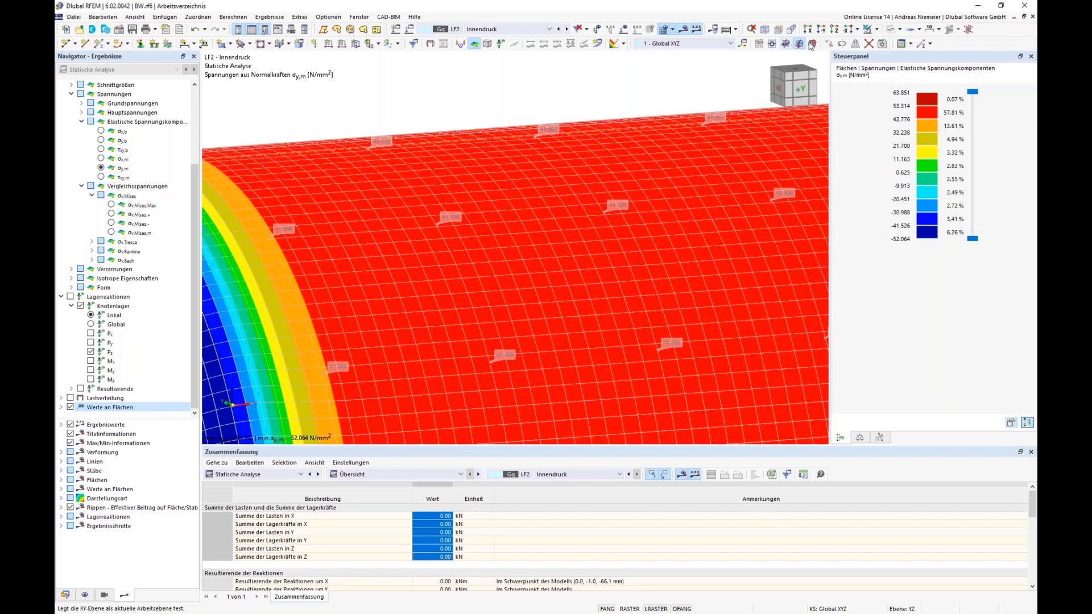
# Step: Isolate the cylinder surface and compare its membrane stresses σy,m and σx,m with the maximum von Mises equivalent stress
pyautogui.click(877, 33)
pyautogui.scroll(3, 444, 135)
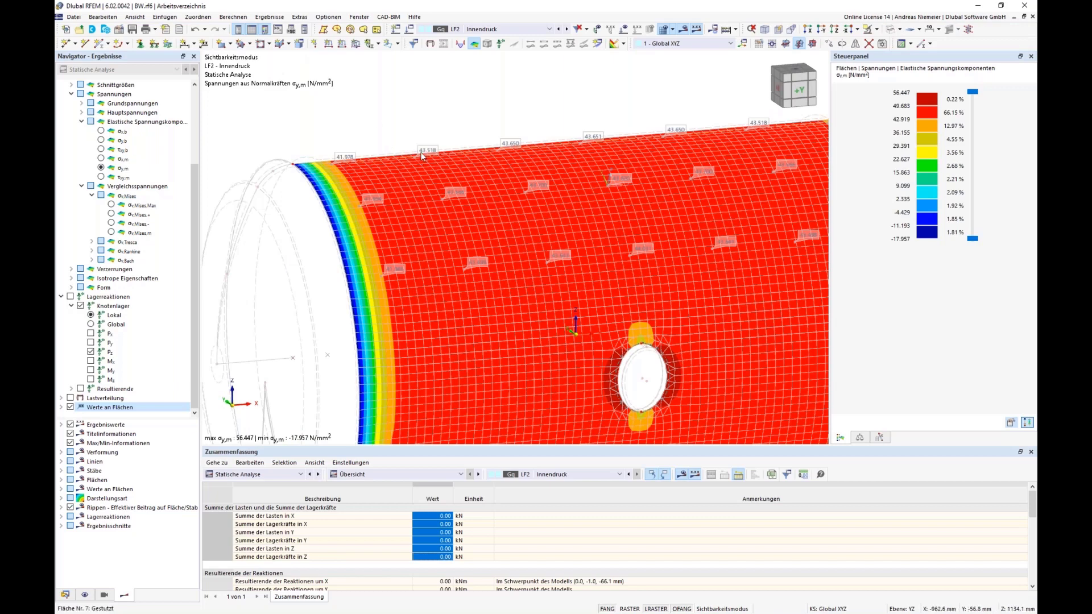
pyautogui.click(103, 161)
pyautogui.click(101, 159)
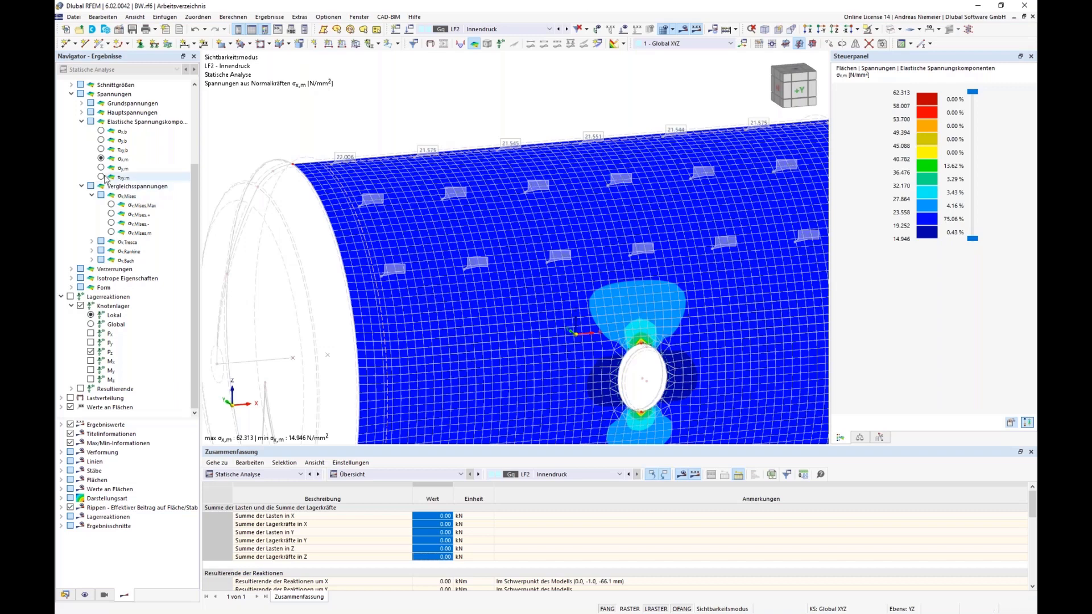
pyautogui.click(111, 205)
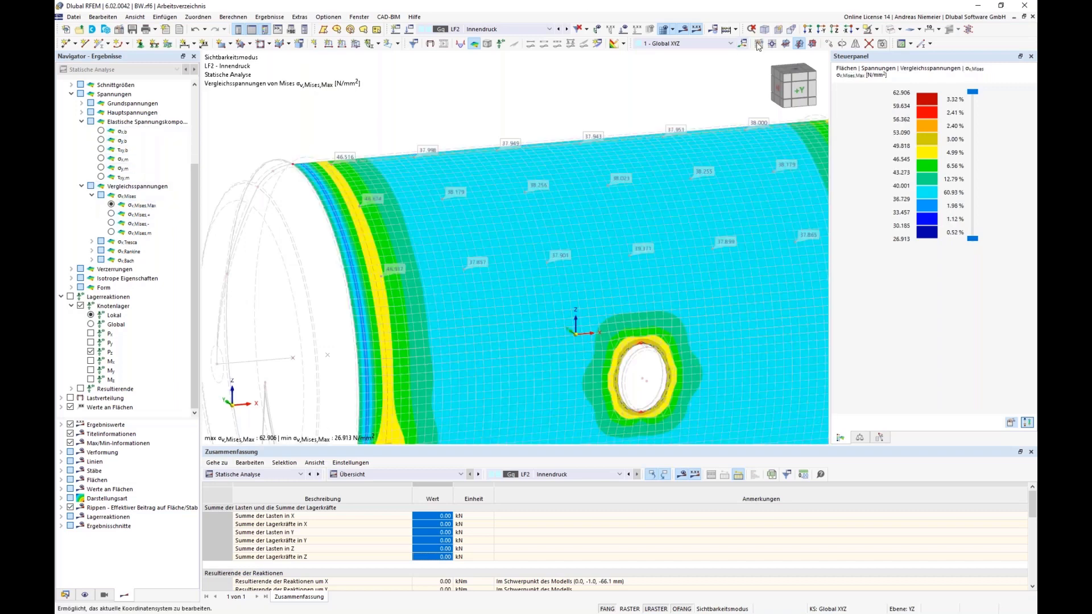
# Step: Restore the display of the full vessel model and hide the result values on the surfaces
pyautogui.click(874, 29)
pyautogui.click(879, 94)
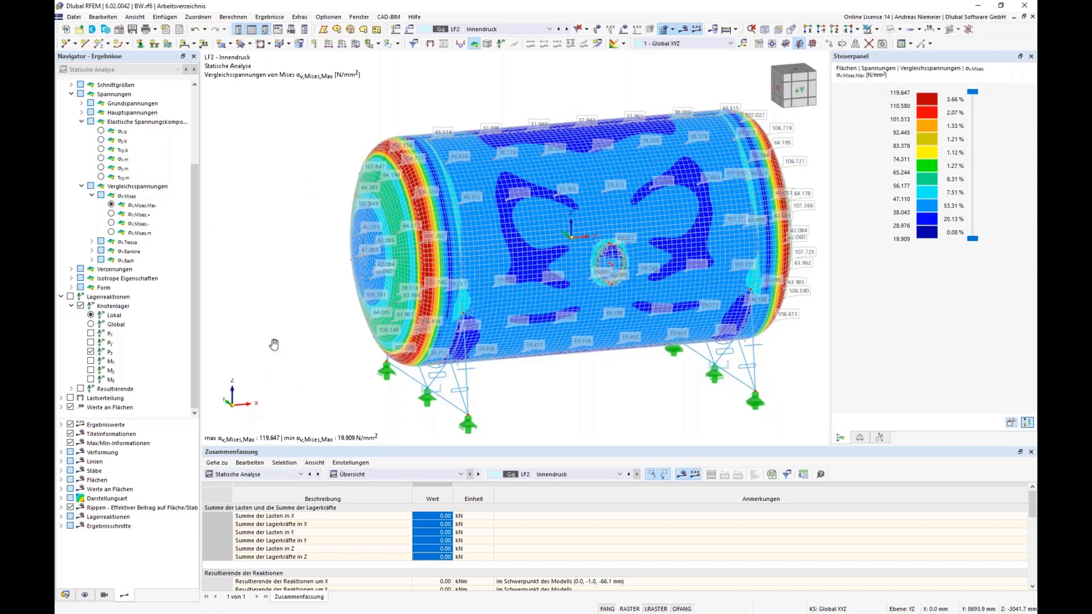
pyautogui.click(69, 407)
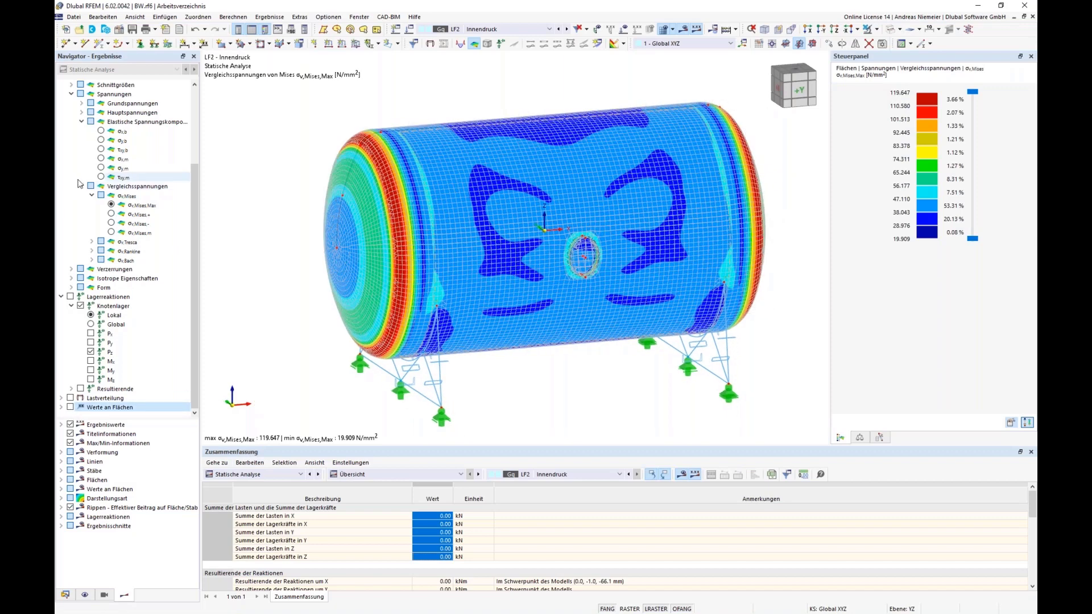
# Step: Display the von Mises equivalent stresses of the members alongside the surface stresses and examine both saddles
pyautogui.scroll(4, 77, 194)
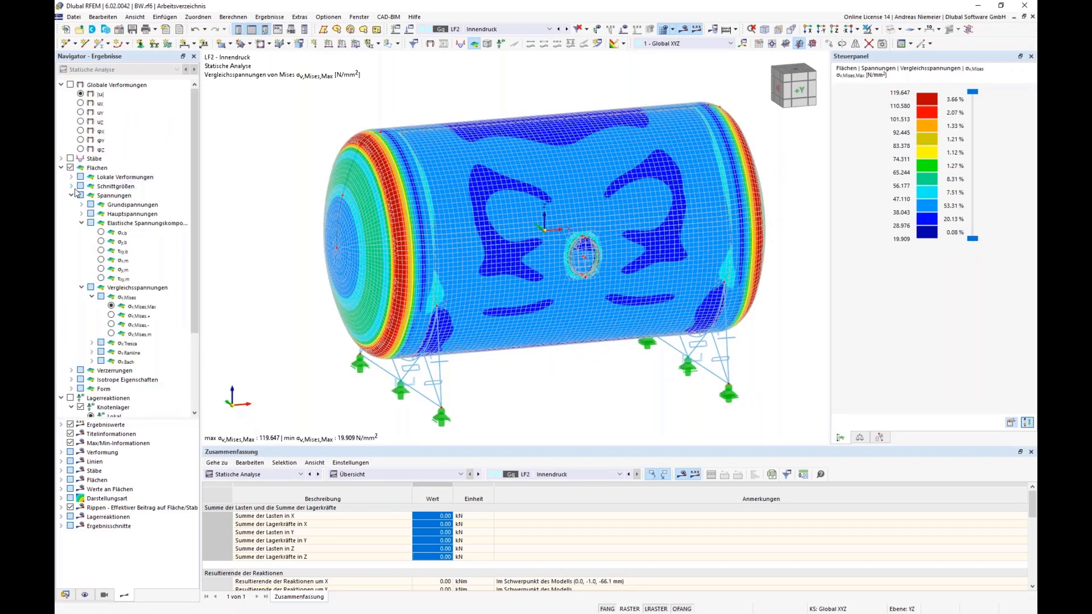
pyautogui.click(61, 158)
pyautogui.scroll(-5, 91, 228)
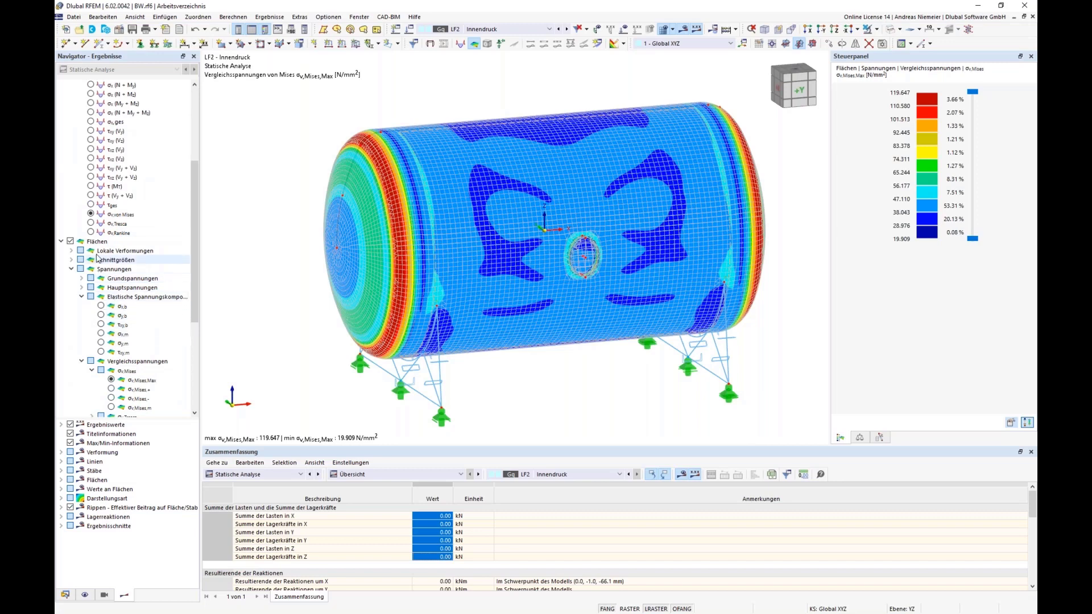
pyautogui.click(91, 214)
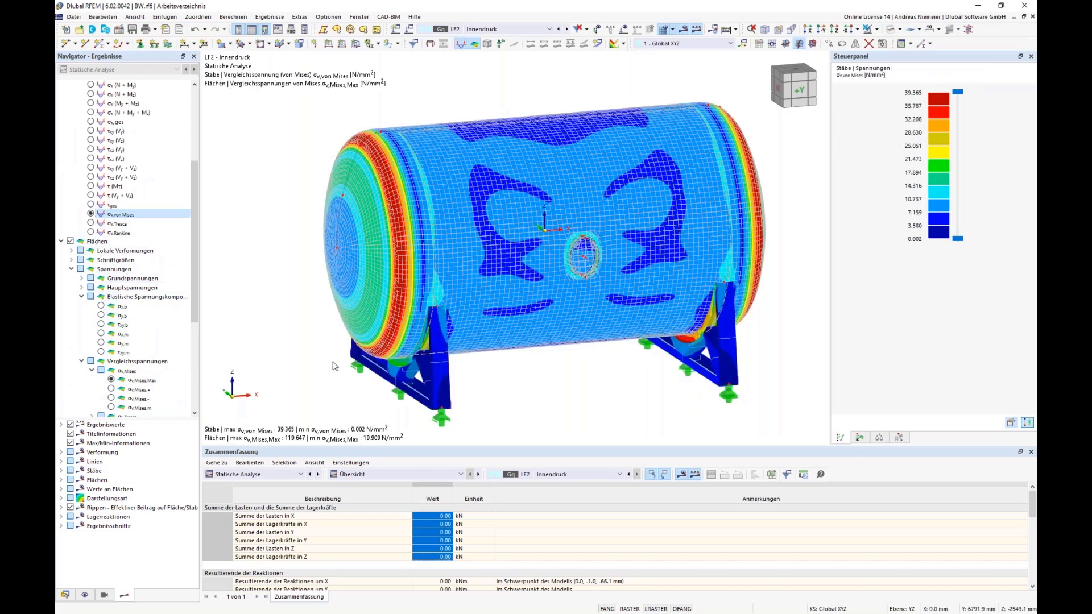
pyautogui.moveTo(304, 344); pyautogui.dragTo(274, 263, button='middle')
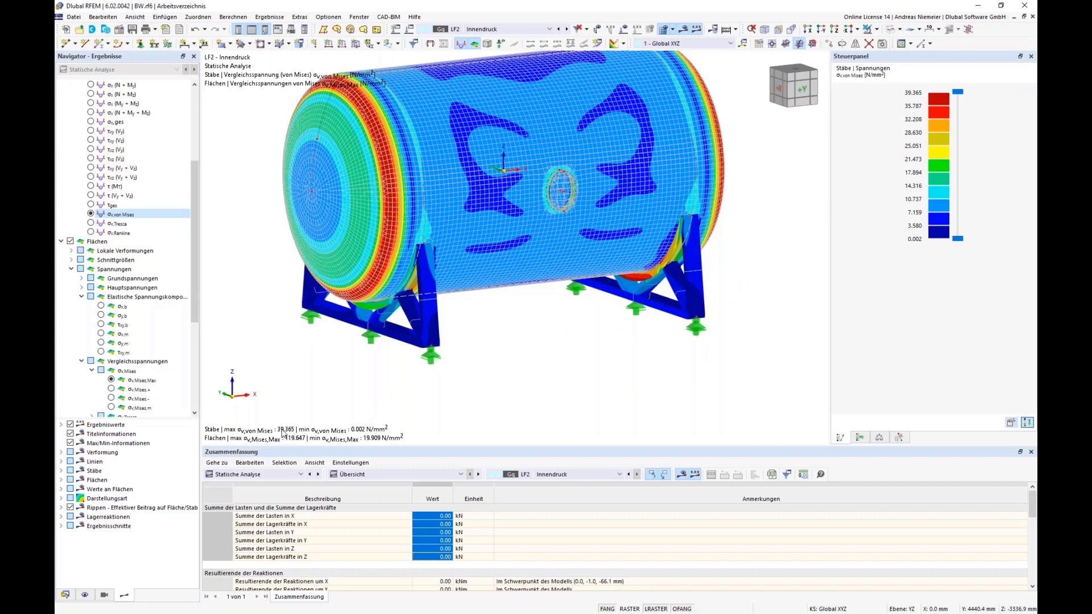
# Step: Add load case LF3 named Füllung to the load case table
pyautogui.click(267, 476)
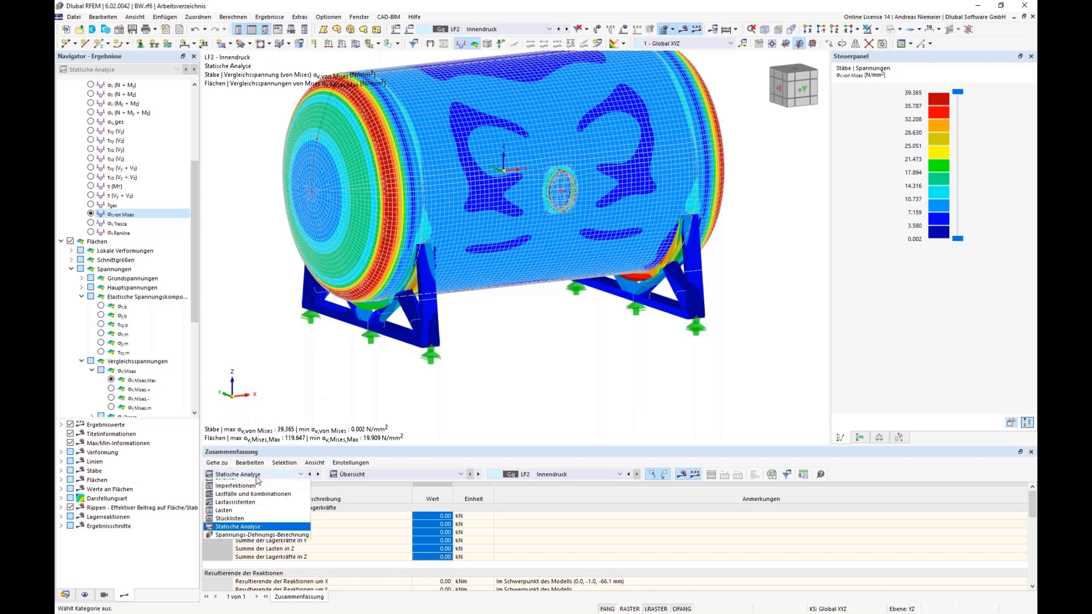
pyautogui.click(253, 499)
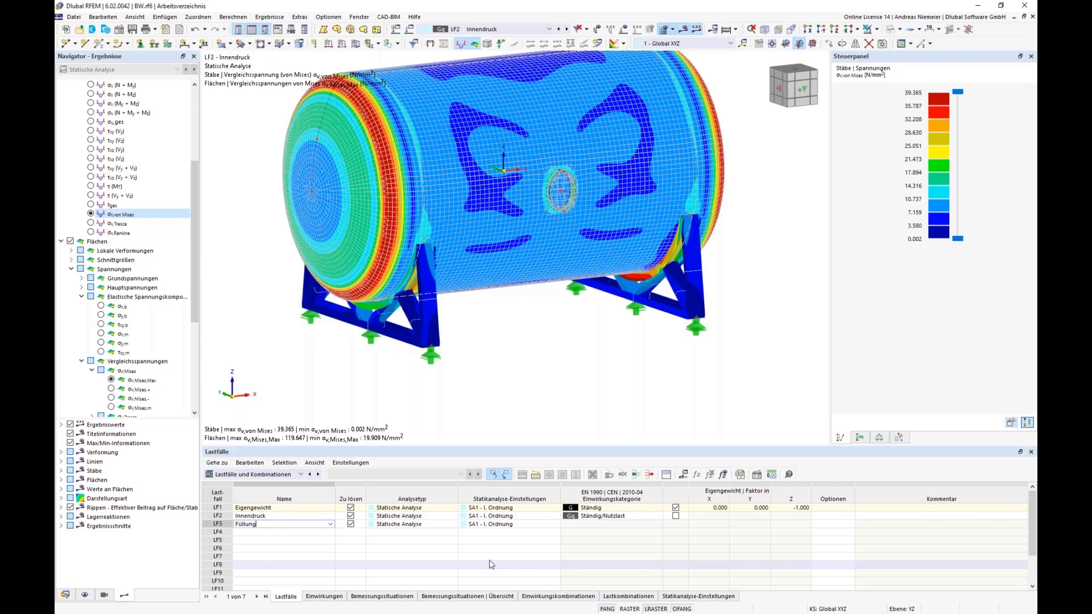
pyautogui.press('Return')
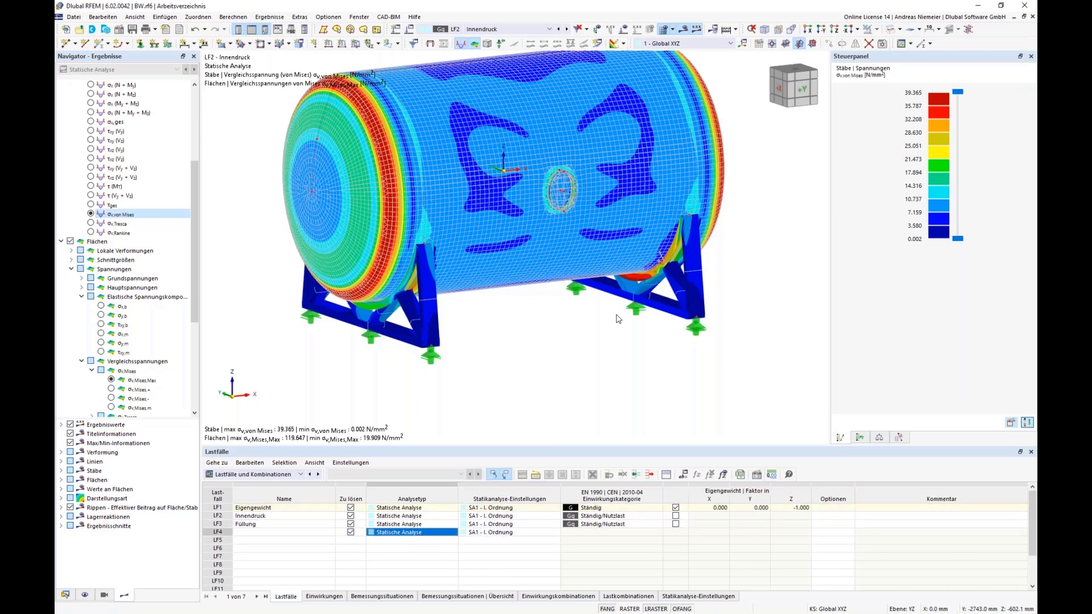
# Step: Start a new surface load in load case LF3 Füllung with distribution Linear in Z, coordinate system Local xyz and direction z
pyautogui.click(271, 524)
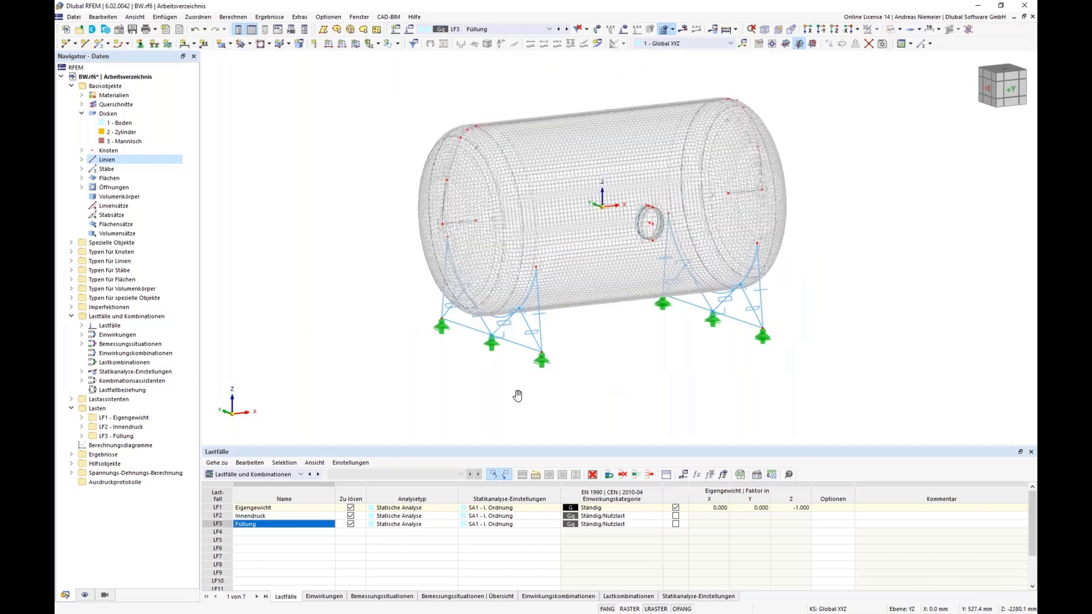
pyautogui.moveTo(517, 396); pyautogui.dragTo(428, 407, button='middle')
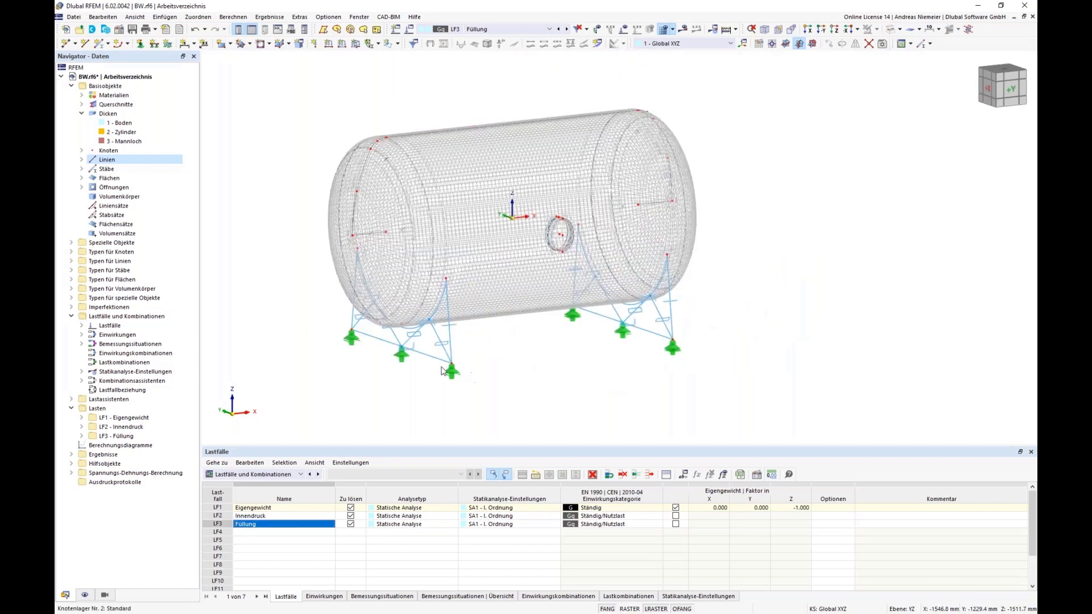
pyautogui.click(356, 44)
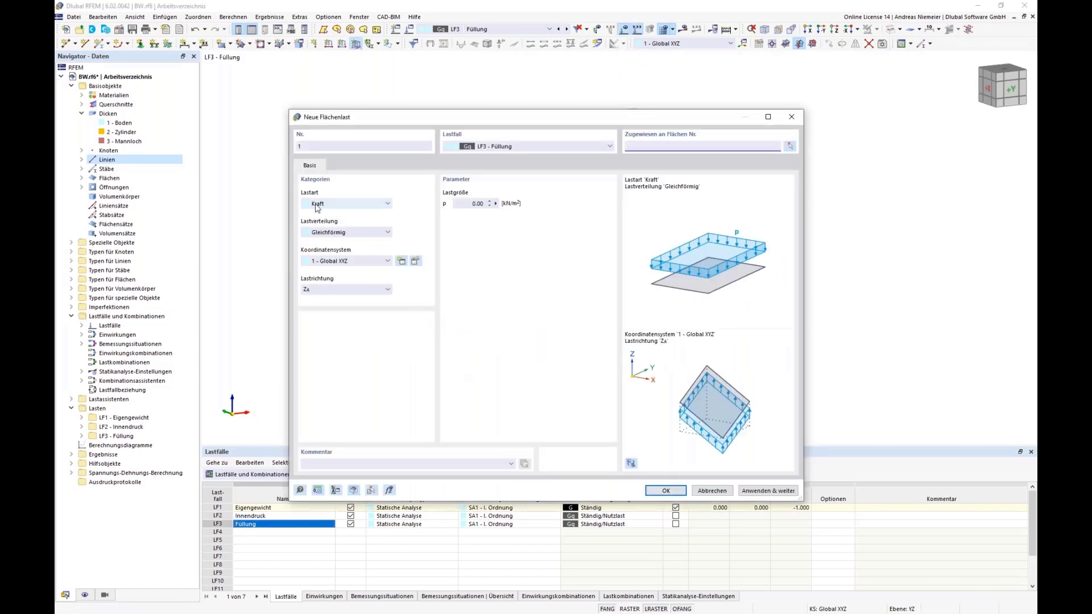
pyautogui.click(341, 233)
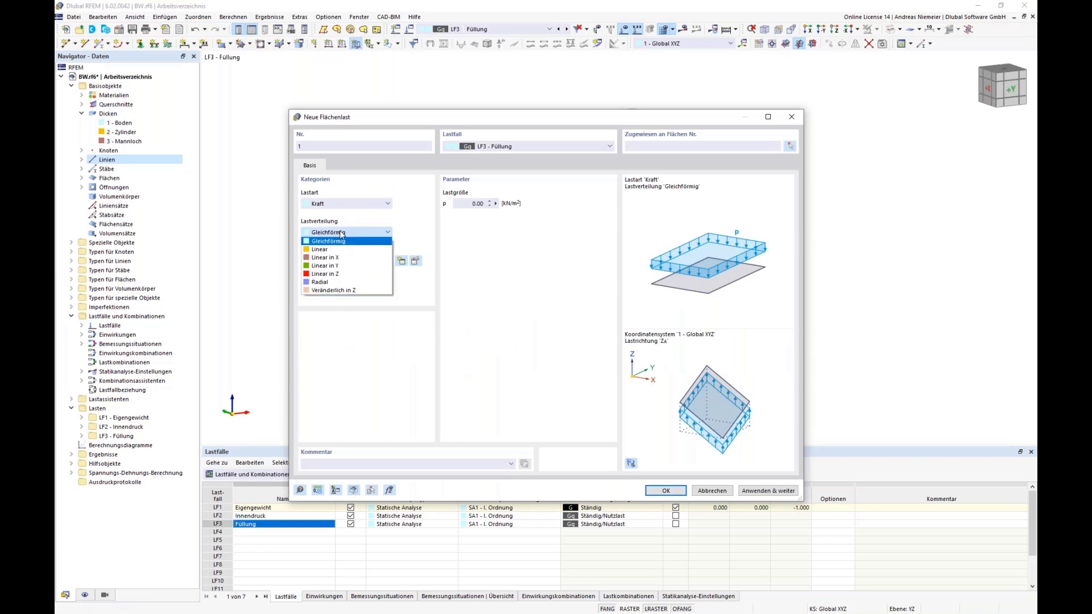
pyautogui.click(335, 274)
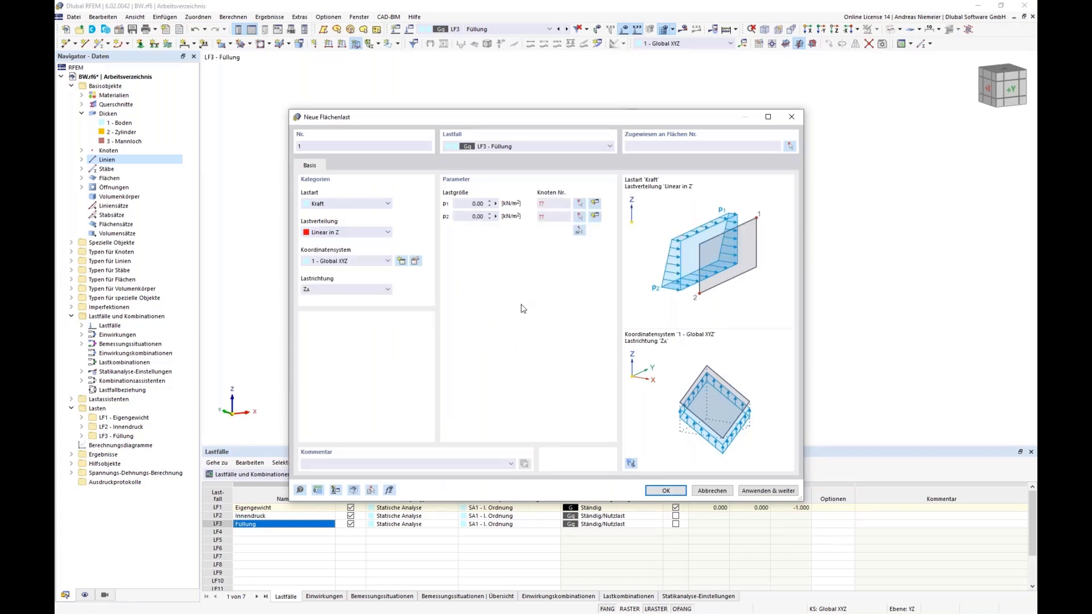
pyautogui.click(356, 261)
pyautogui.click(352, 274)
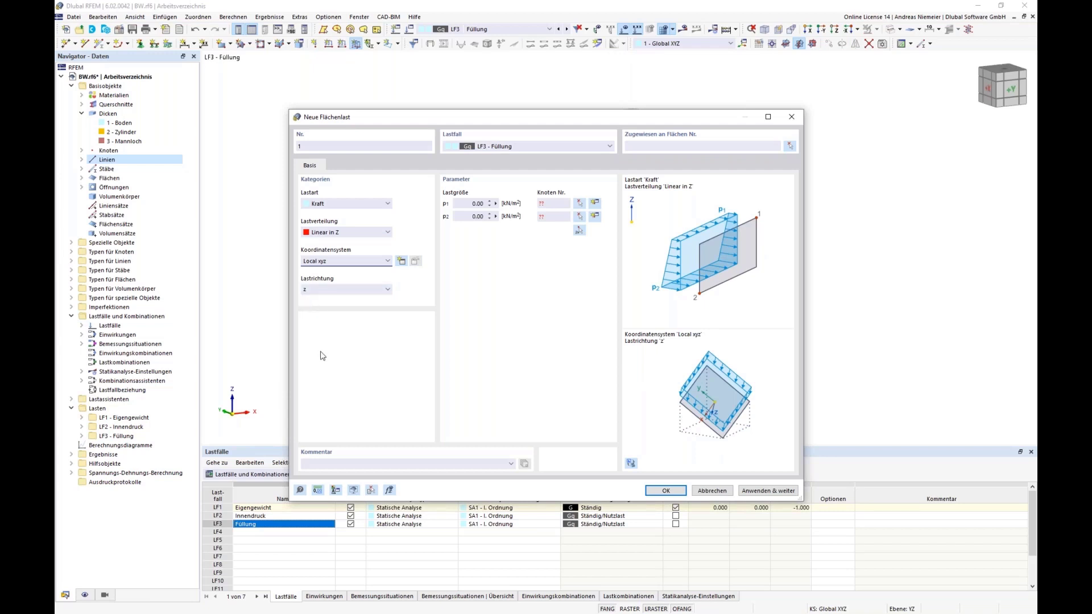
# Step: Set load magnitude p2 to 23.00 kN/m² and pick nodes 5 and 38 at the vessel's top and bottom as reference nodes
pyautogui.click(476, 217)
pyautogui.click(487, 314)
pyautogui.click(579, 231)
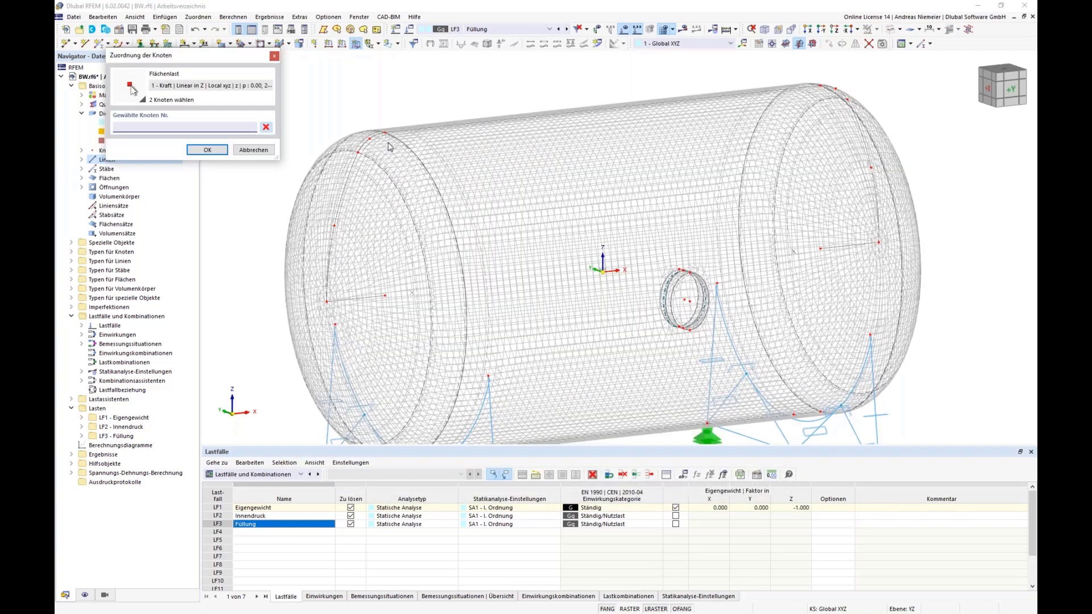
pyautogui.scroll(3, 388, 147)
pyautogui.click(207, 149)
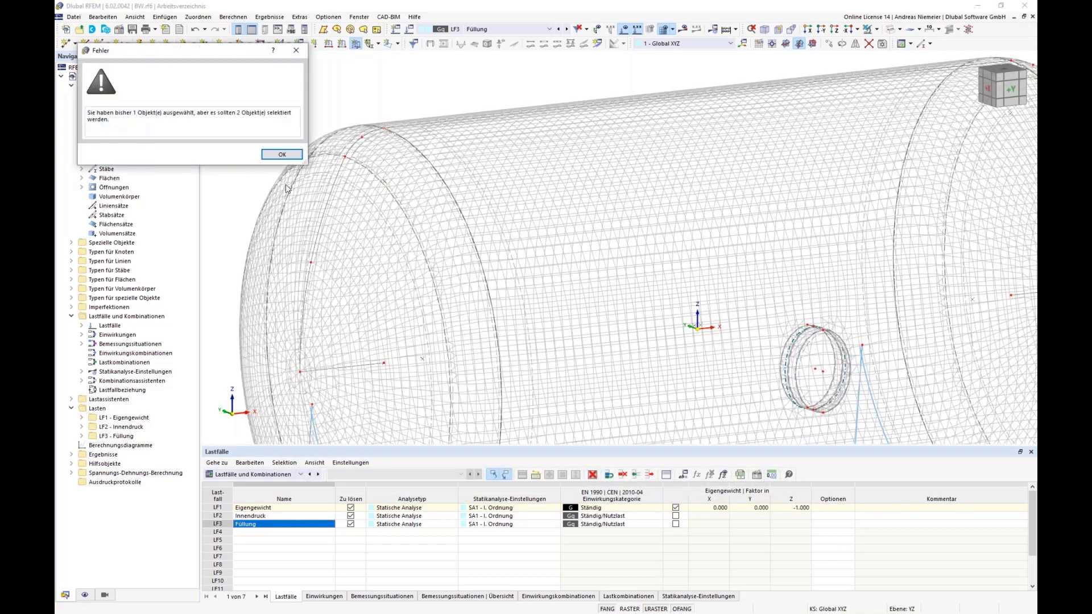
pyautogui.click(281, 154)
pyautogui.scroll(-3, 414, 163)
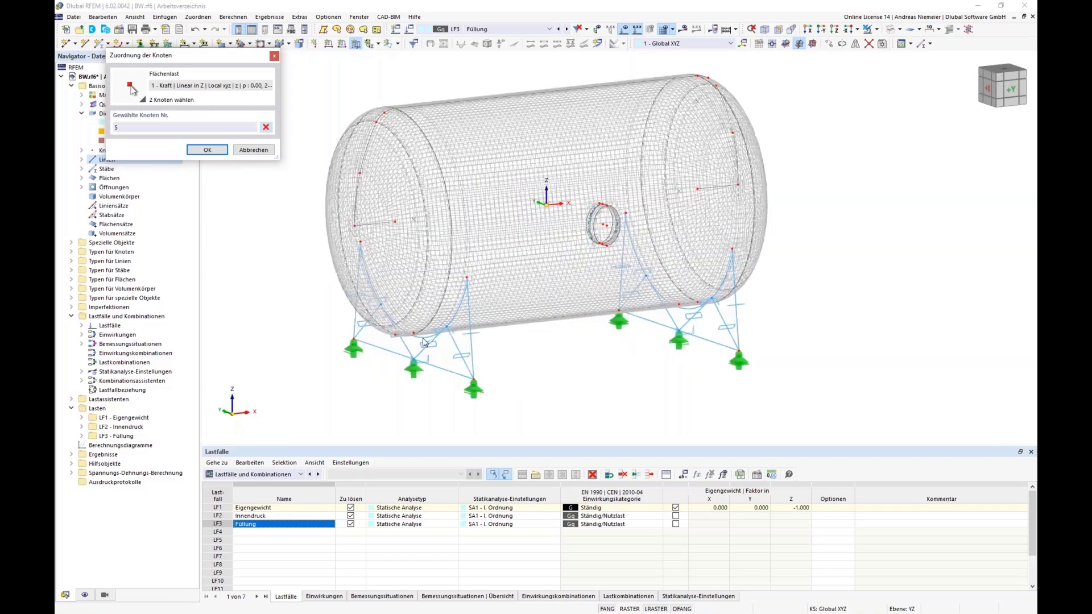
pyautogui.scroll(5, 511, 341)
pyautogui.click(519, 216)
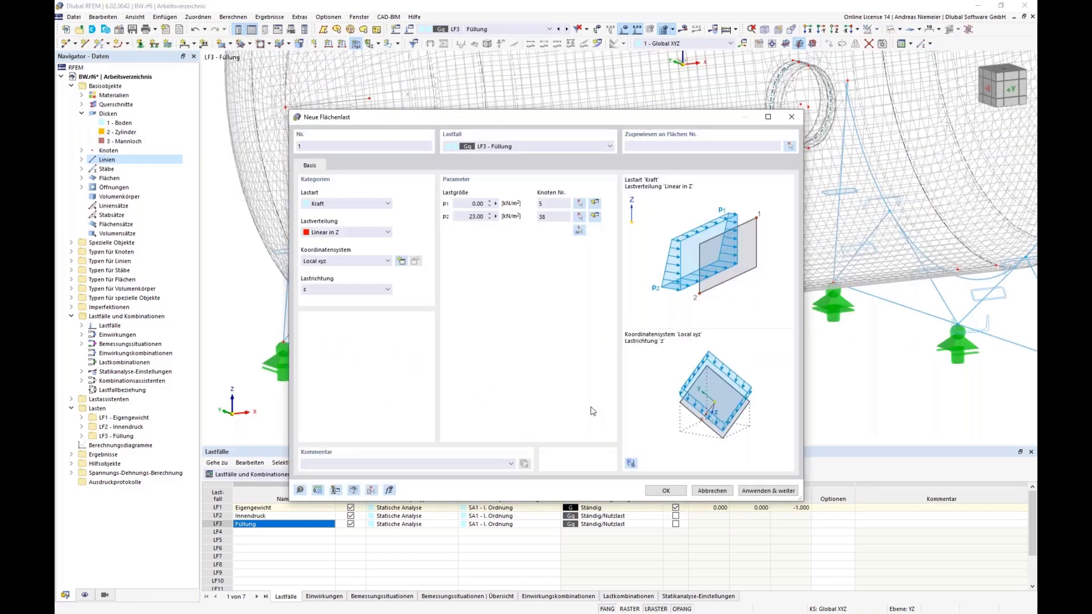
# Step: Select the vessel's shell surfaces 1-5 and 7 with a selection window as targets for the filling load
pyautogui.click(789, 146)
pyautogui.scroll(-5, 739, 301)
pyautogui.moveTo(818, 254); pyautogui.dragTo(435, 144)
pyautogui.scroll(8, 622, 295)
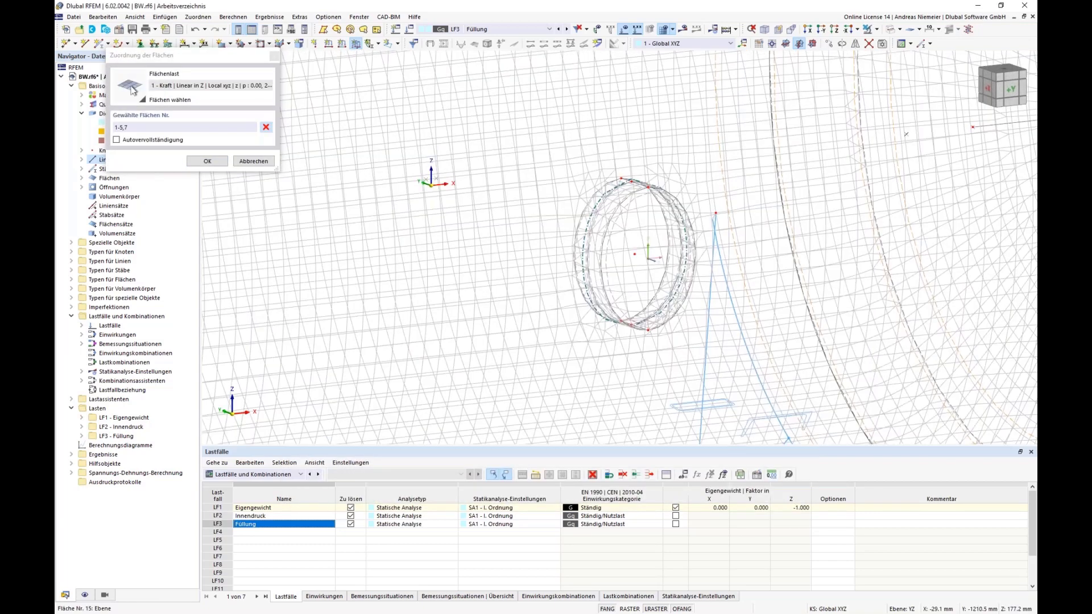
# Step: Add manhole surfaces 11, 13 and 15 to the filling load's surface selection and create the load
pyautogui.scroll(5, 641, 192)
pyautogui.click(655, 193)
pyautogui.click(676, 166)
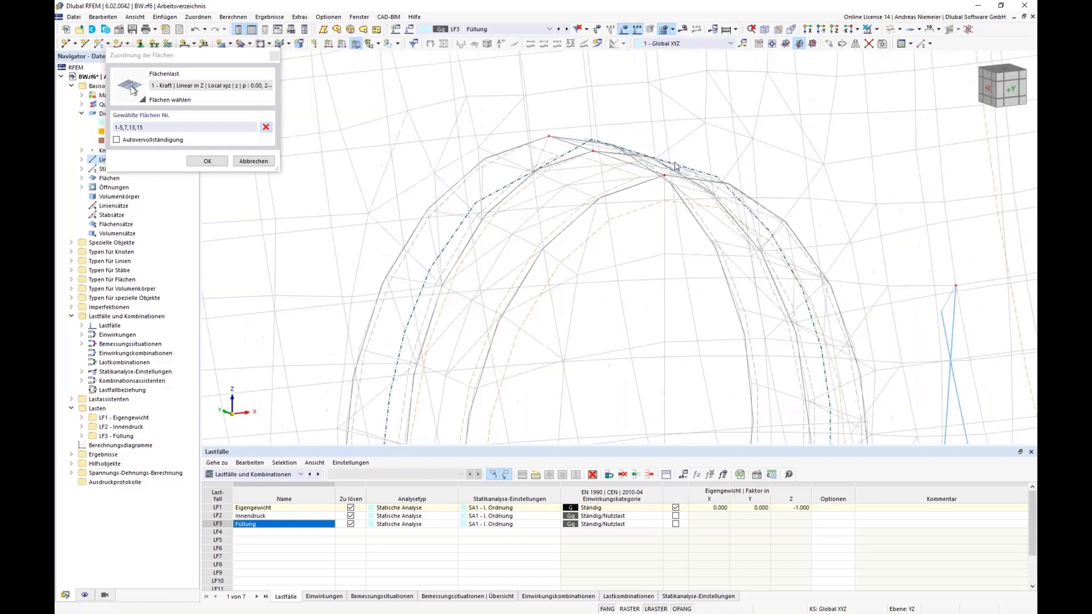
pyautogui.scroll(3, 675, 171)
pyautogui.scroll(-3, 675, 159)
pyautogui.keyDown('ctrl'); pyautogui.moveTo(676, 159); pyautogui.dragTo(330, 391, button='middle'); pyautogui.keyUp('ctrl')
pyautogui.scroll(3, 330, 390)
pyautogui.click(321, 310)
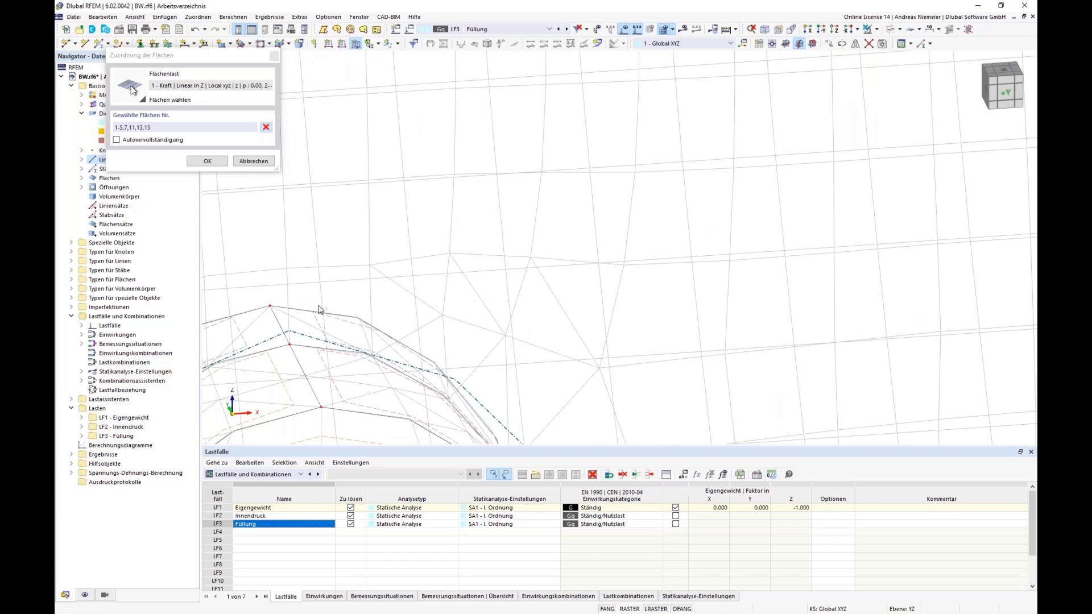
pyautogui.click(207, 162)
pyautogui.click(666, 491)
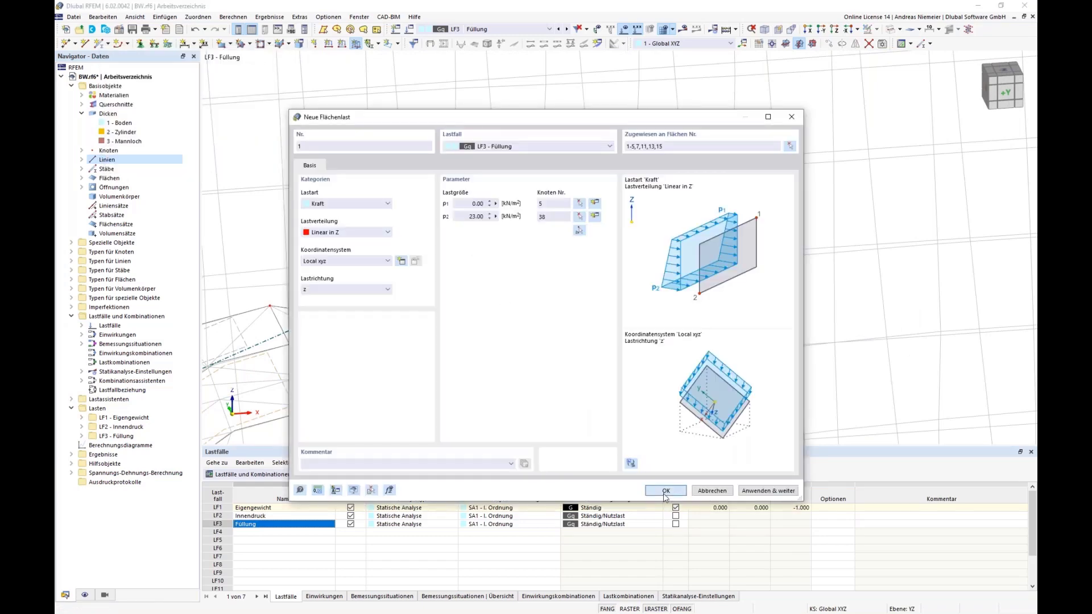
# Step: Calculate load case LF3 Füllung and compare the sums of loads and support forces in Z in the summary
pyautogui.scroll(-6, 540, 215)
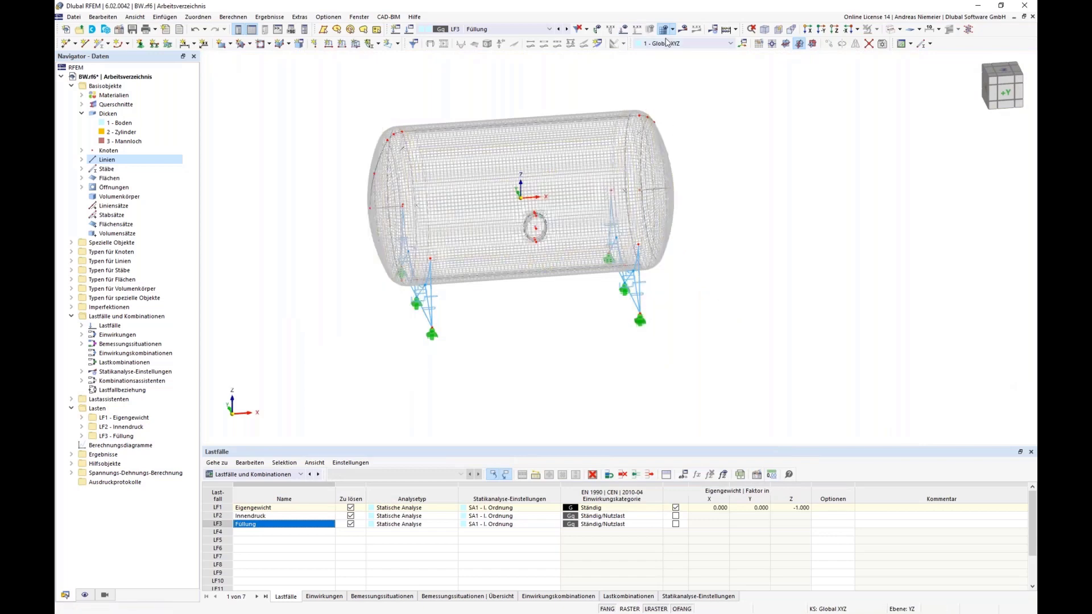
pyautogui.click(683, 29)
pyautogui.click(597, 354)
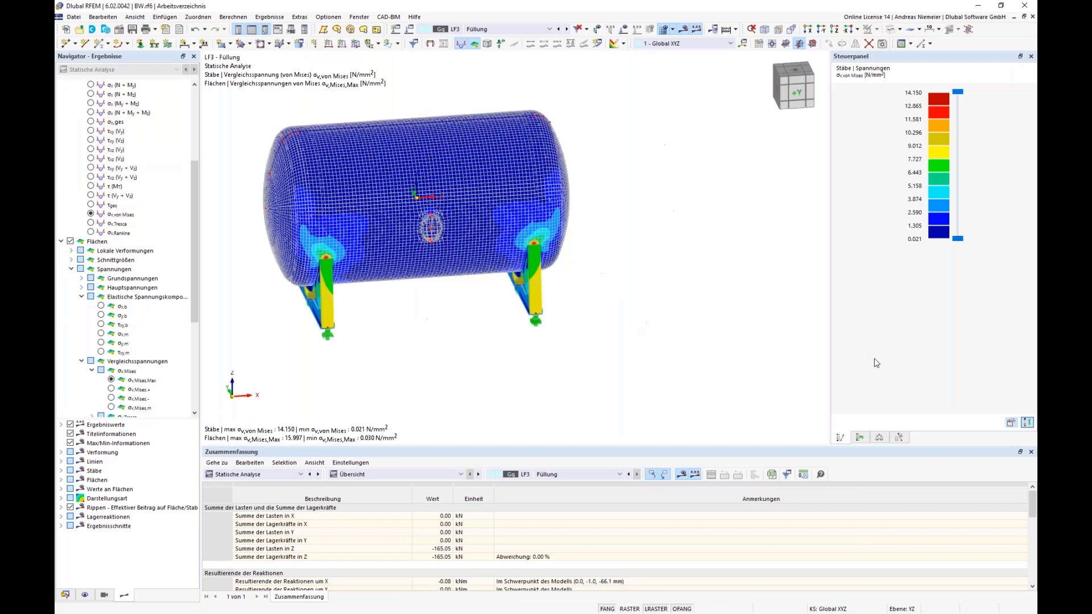
pyautogui.moveTo(438, 549); pyautogui.dragTo(437, 557)
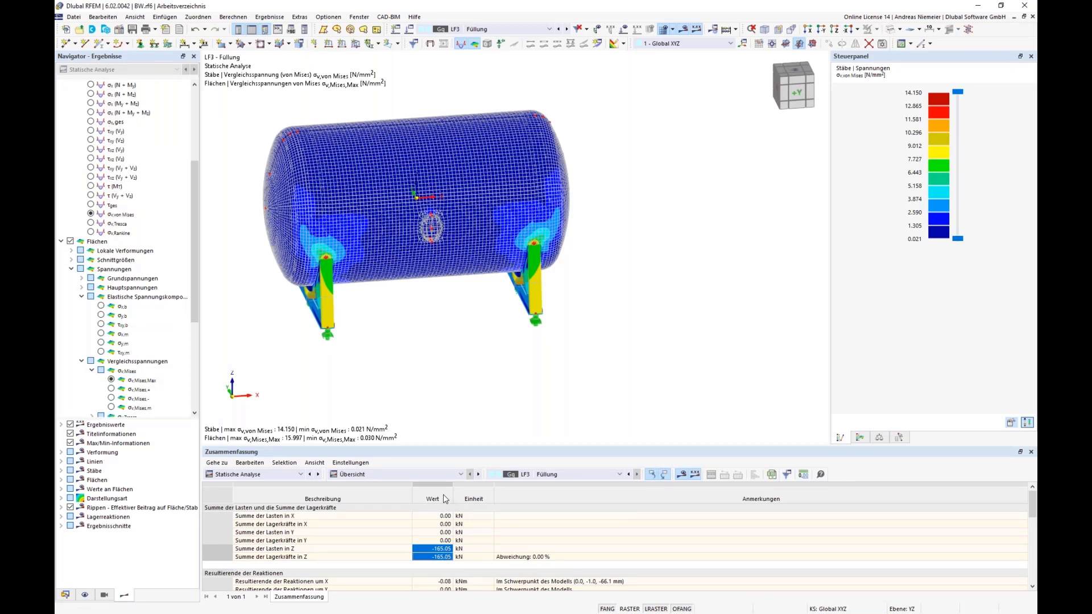
# Step: Hide the member and surface results and display the local load distribution pz on the 2D surface elements with its color scale
pyautogui.scroll(4, 99, 324)
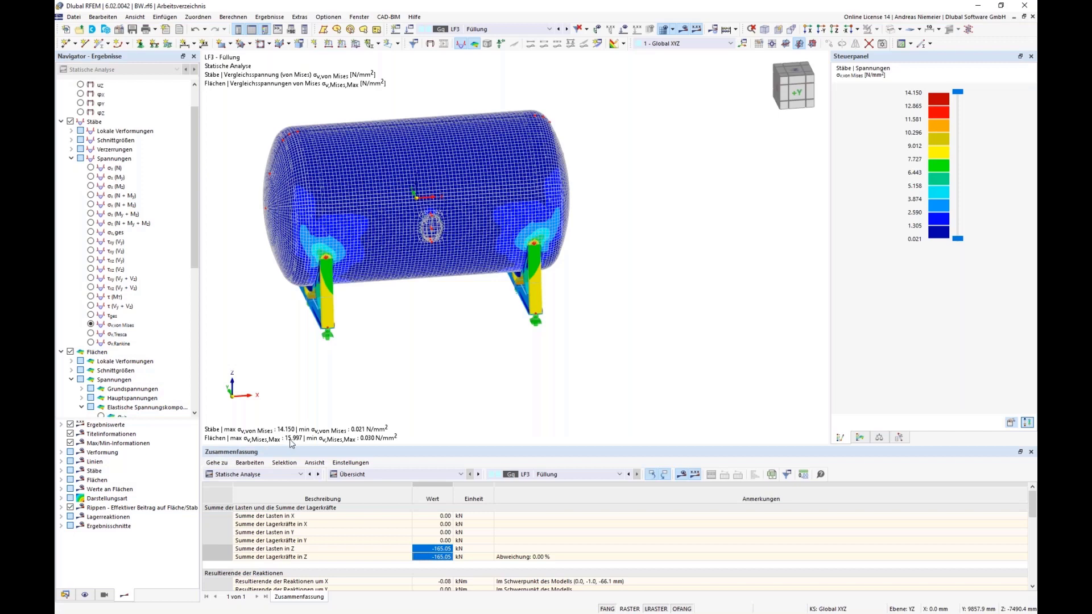
pyautogui.keyDown('ctrl'); pyautogui.moveTo(395, 358); pyautogui.dragTo(436, 384, button='middle'); pyautogui.keyUp('ctrl')
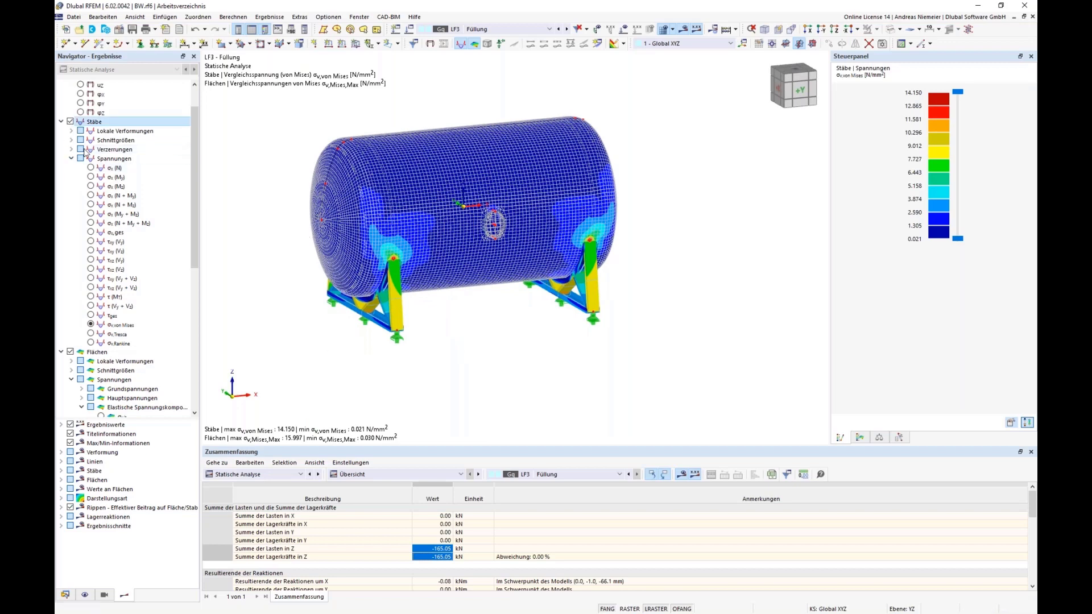
pyautogui.click(70, 121)
pyautogui.scroll(-6, 111, 202)
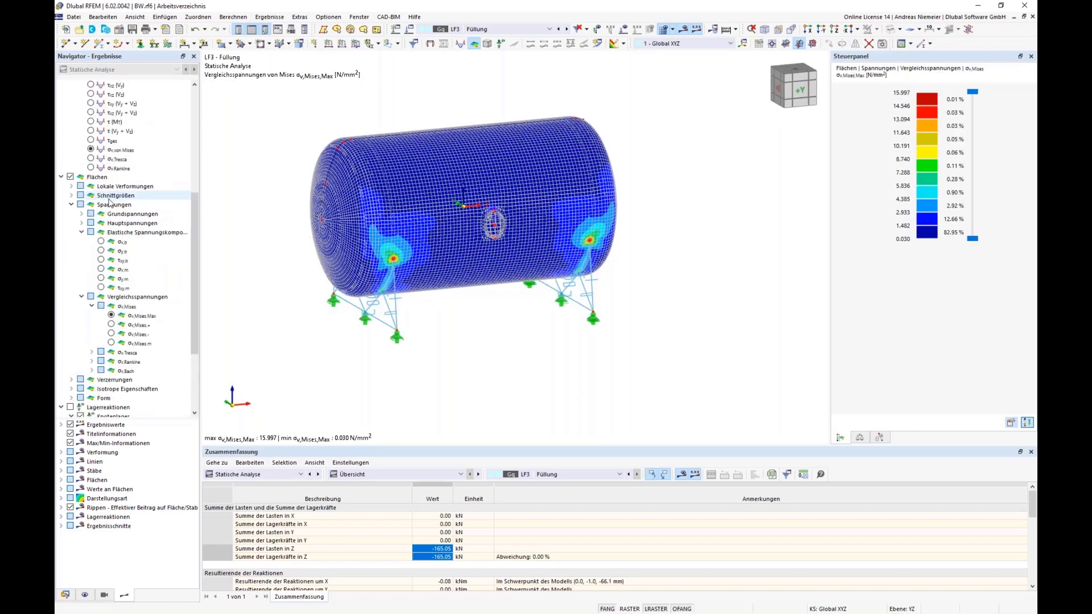
pyautogui.click(70, 176)
pyautogui.scroll(-4, 137, 271)
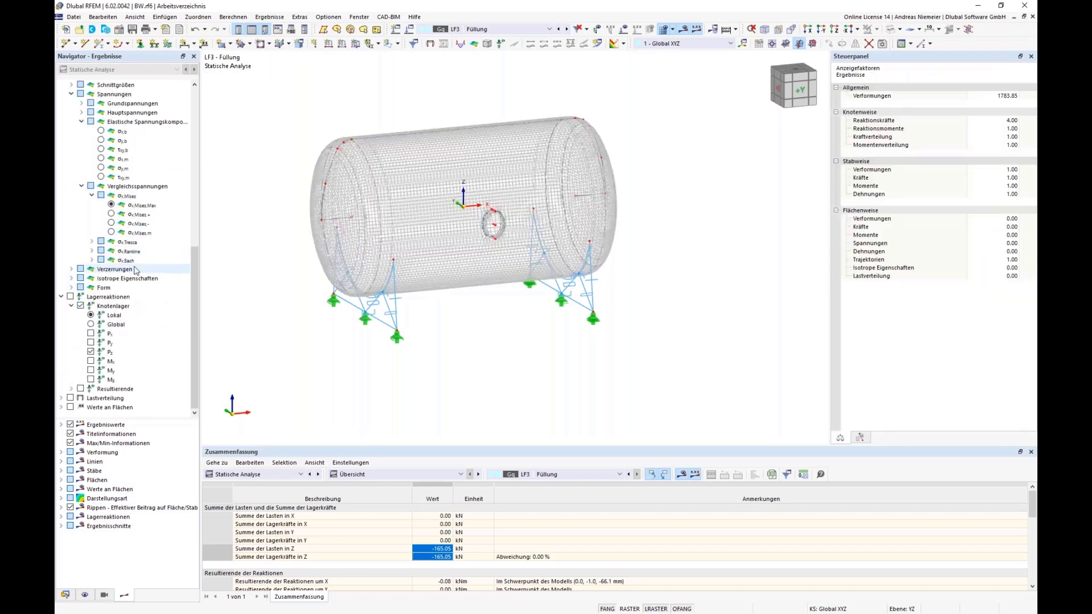
pyautogui.click(61, 398)
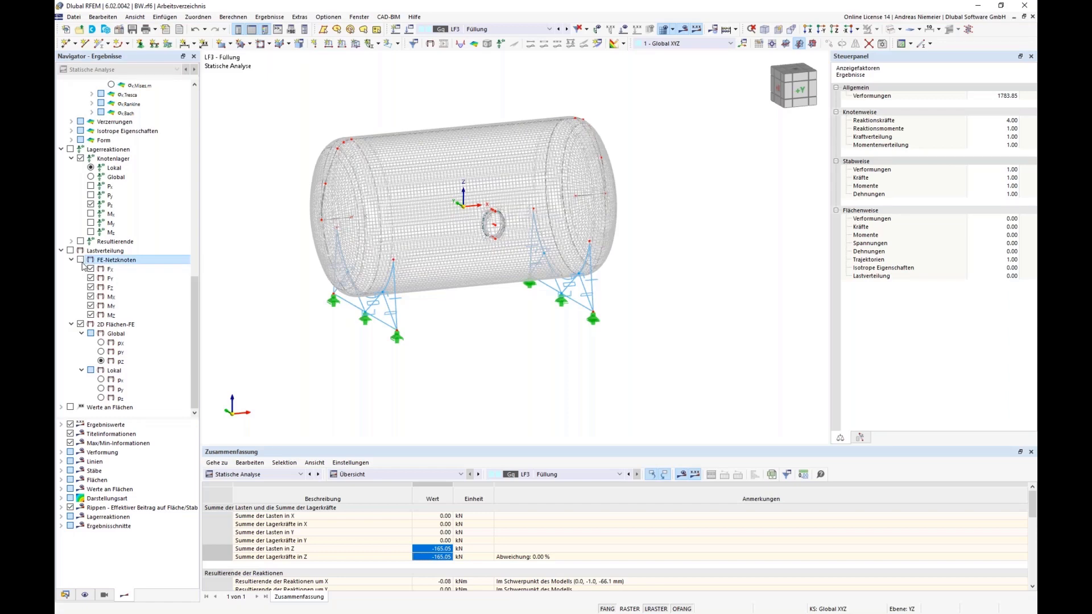
pyautogui.click(101, 398)
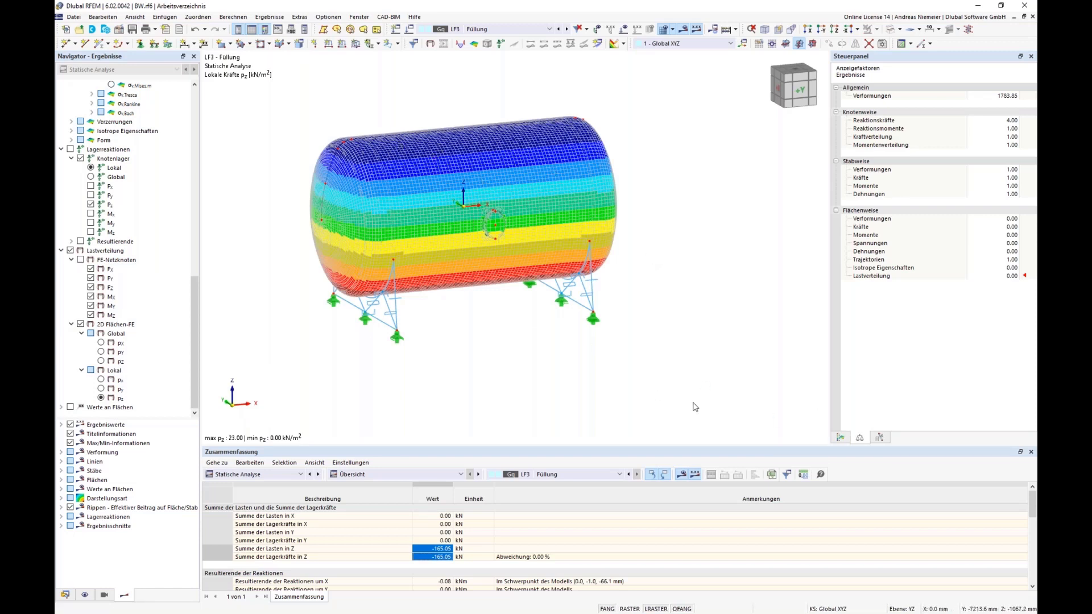
pyautogui.click(840, 438)
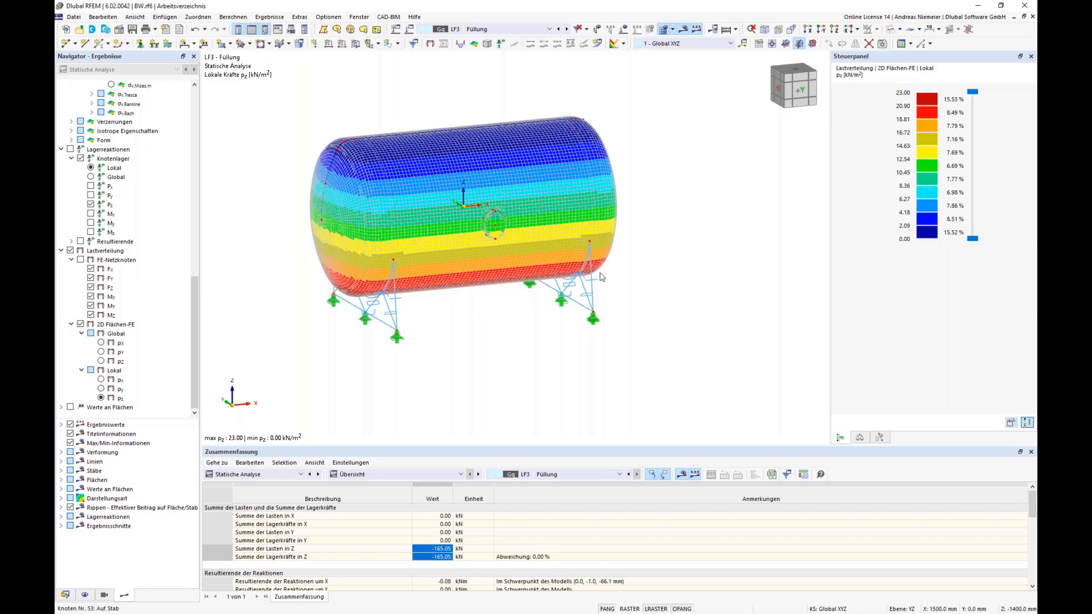
# Step: Display the load distribution of load case LF2 Innendruck and look through the available load cases and combinations
pyautogui.click(505, 29)
pyautogui.click(502, 48)
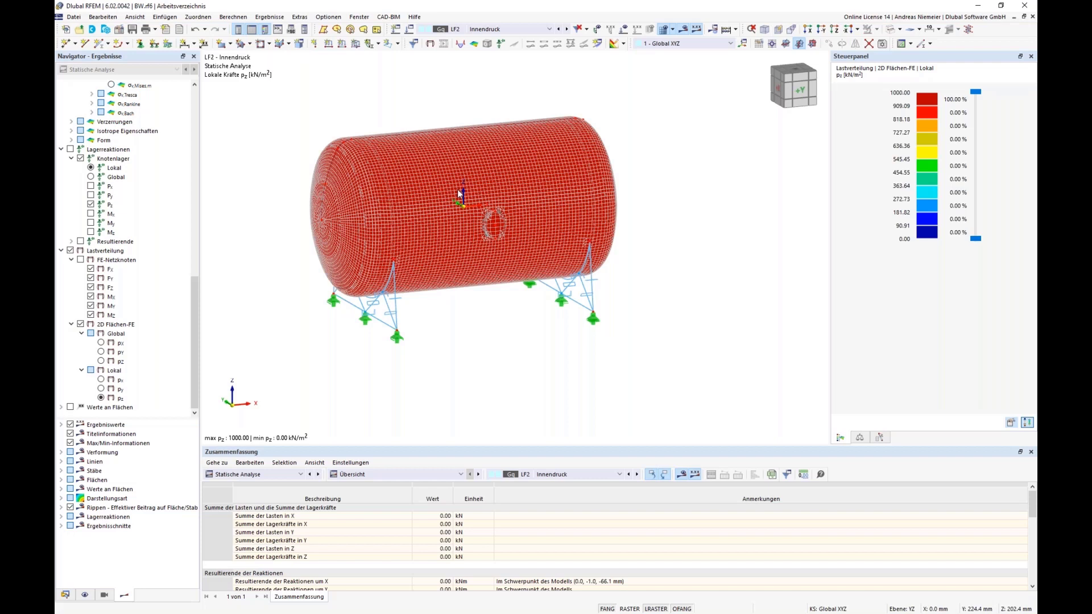
pyautogui.click(516, 31)
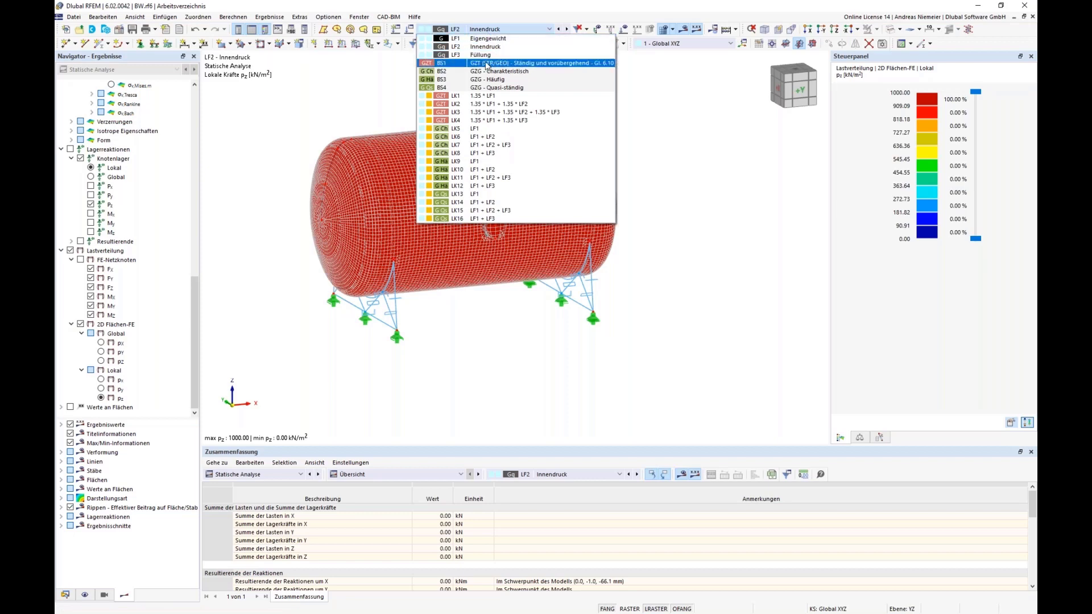
pyautogui.press('Escape')
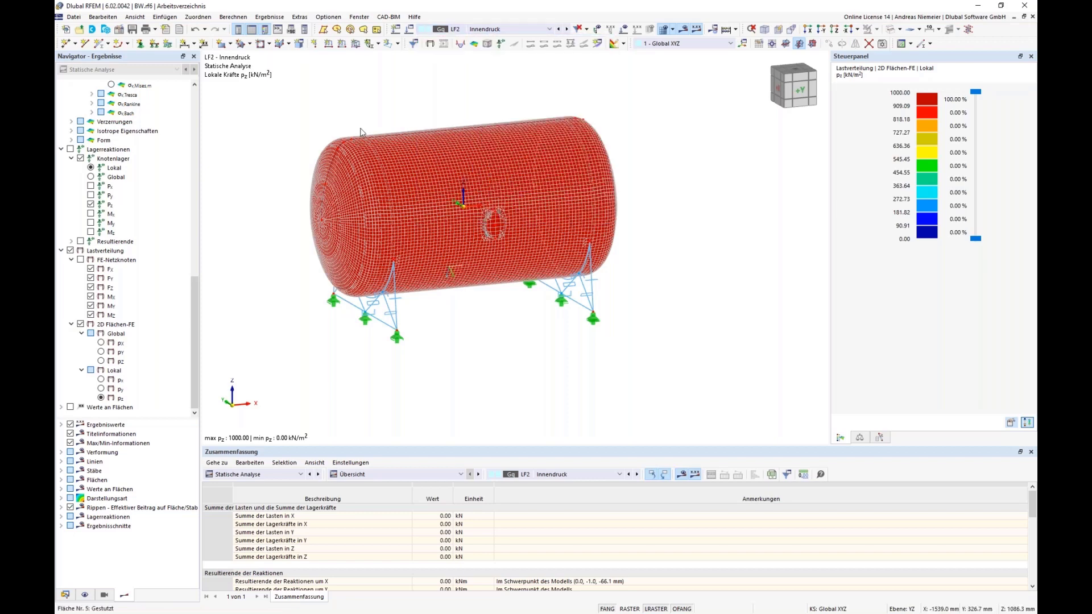
# Step: Open the load cases and combinations settings and examine the automatically generated load combinations
pyautogui.click(65, 595)
pyautogui.rightClick(153, 317)
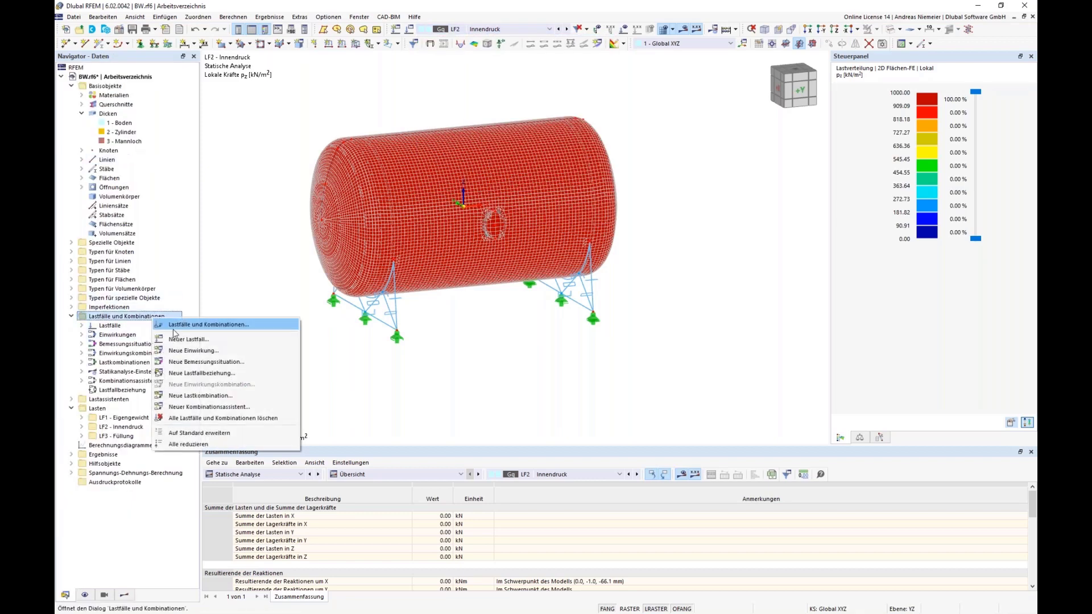
pyautogui.click(200, 324)
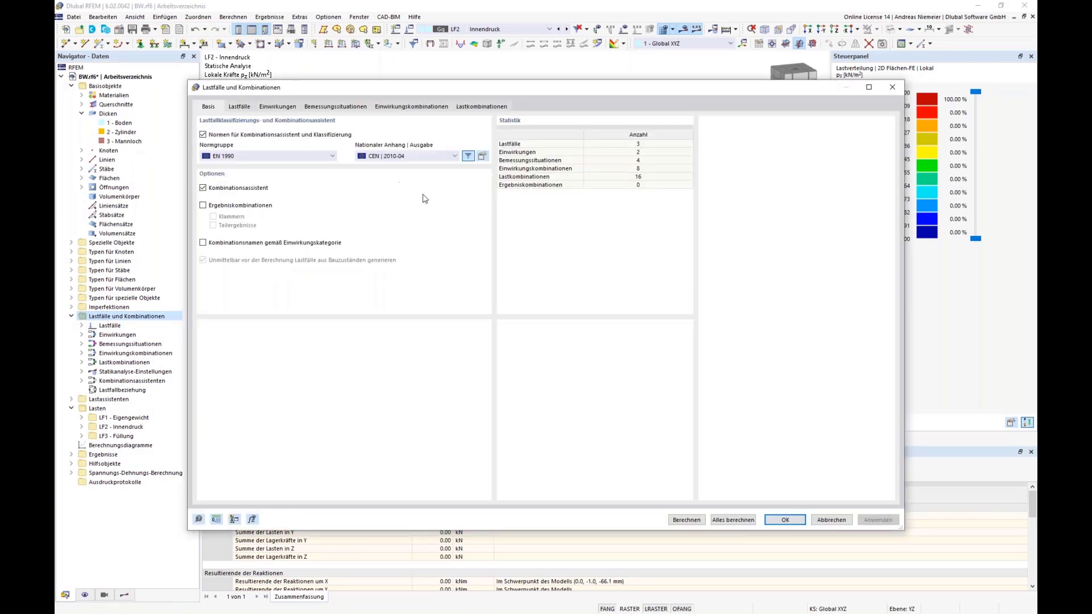
pyautogui.click(482, 107)
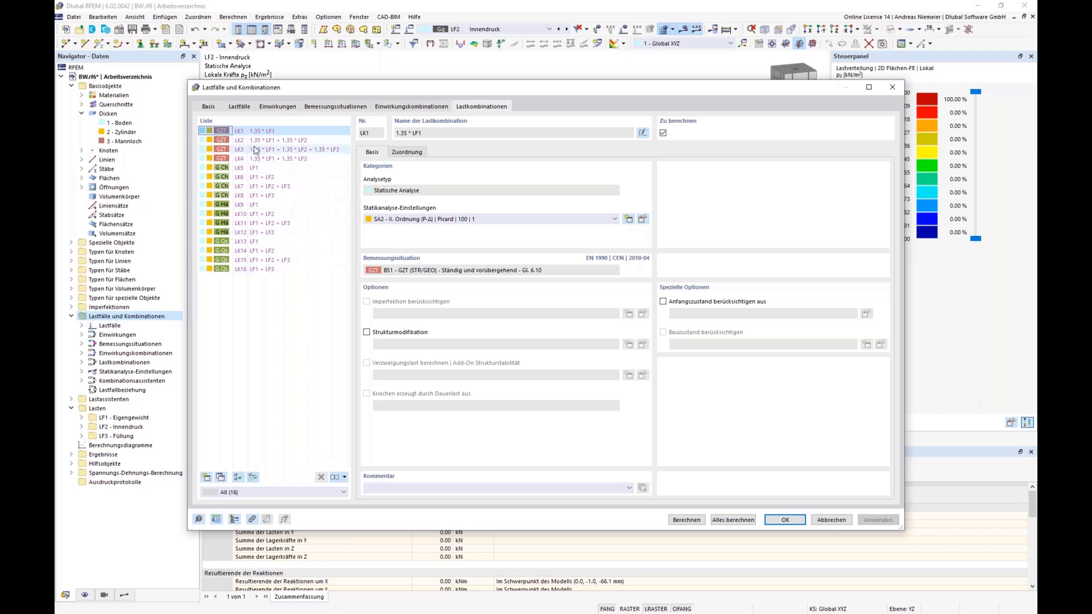
# Step: Deactivate the combination wizard and delete the automatically generated combinations
pyautogui.click(208, 107)
pyautogui.click(203, 188)
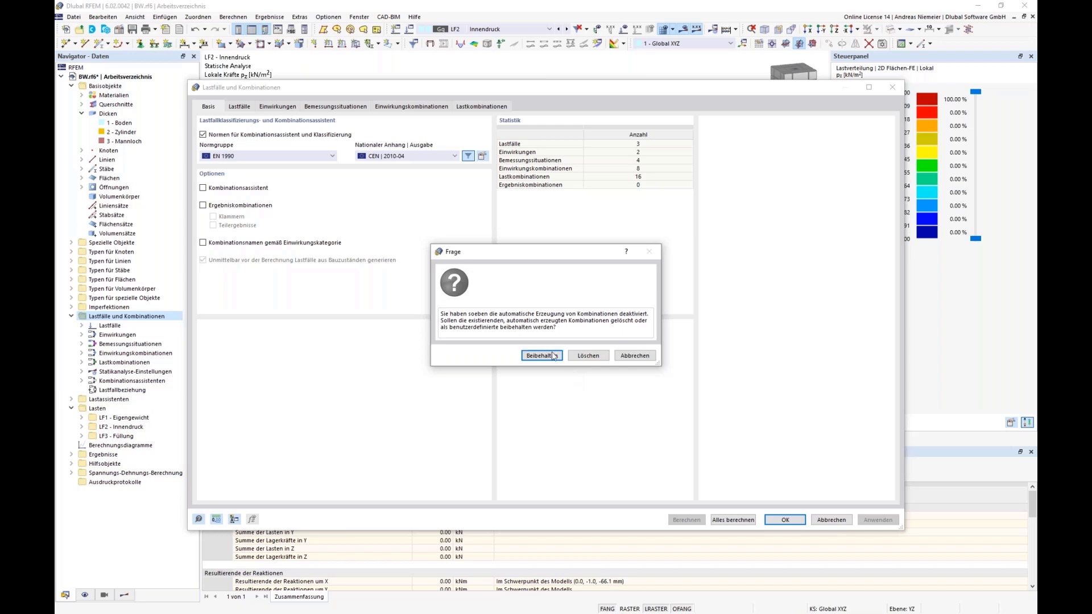
pyautogui.click(591, 357)
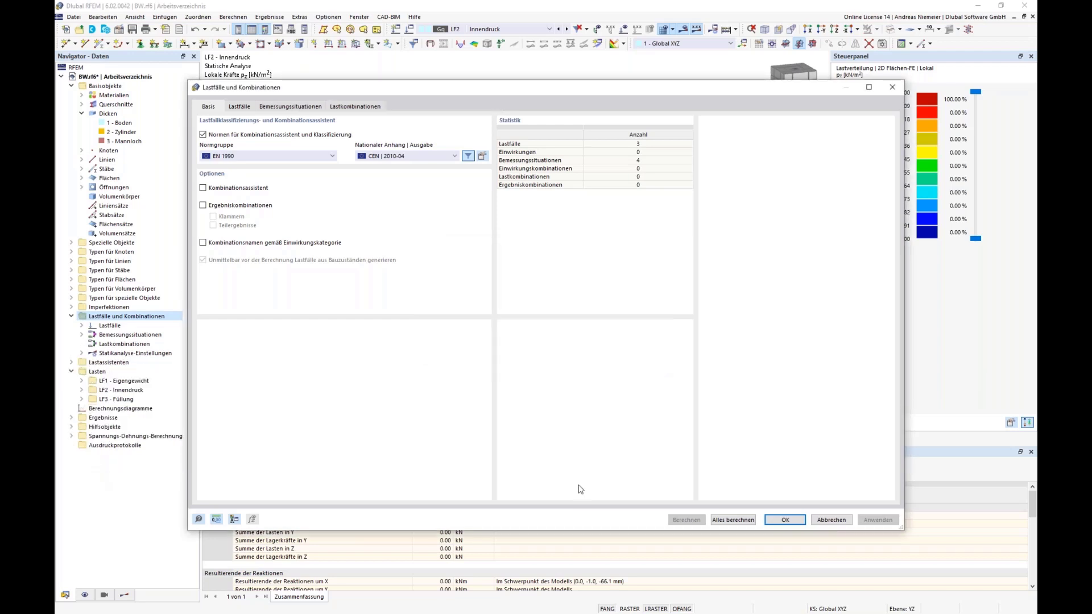
# Step: Create load combination LK1 with analysis settings SA1 - I. Ordnung and assign load case LF1 Eigengewicht with factor 1.00
pyautogui.click(355, 106)
pyautogui.click(206, 477)
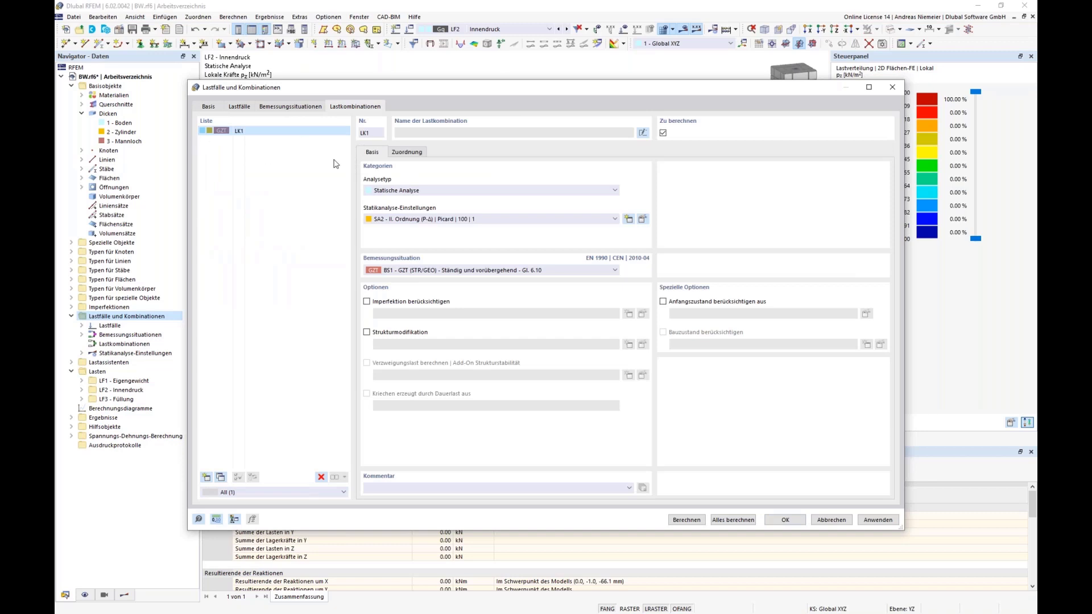
pyautogui.click(384, 219)
pyautogui.click(398, 232)
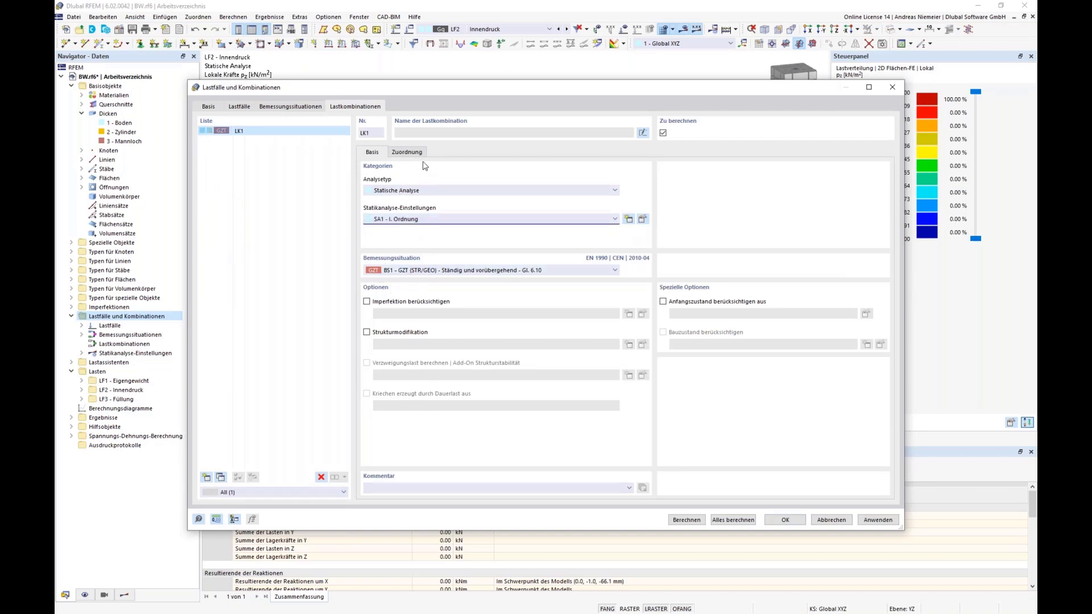
pyautogui.click(406, 152)
pyautogui.doubleClick(400, 177)
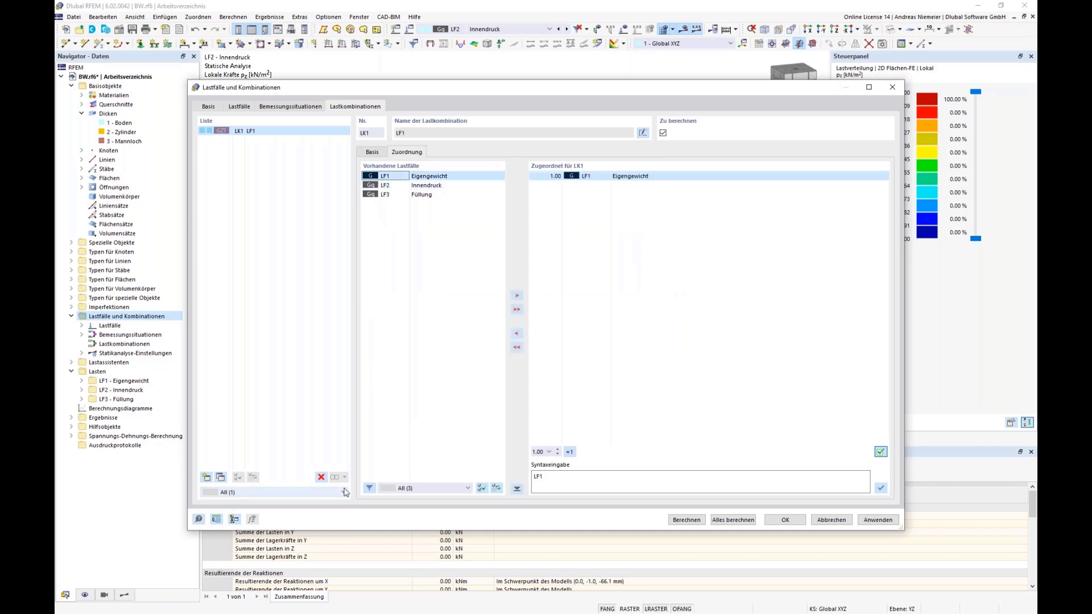
# Step: Copy the load combination twice, making LK2 as LF1 + LF2 and LK3 as LF1 + LF2 + 2.00 * LF3
pyautogui.click(220, 478)
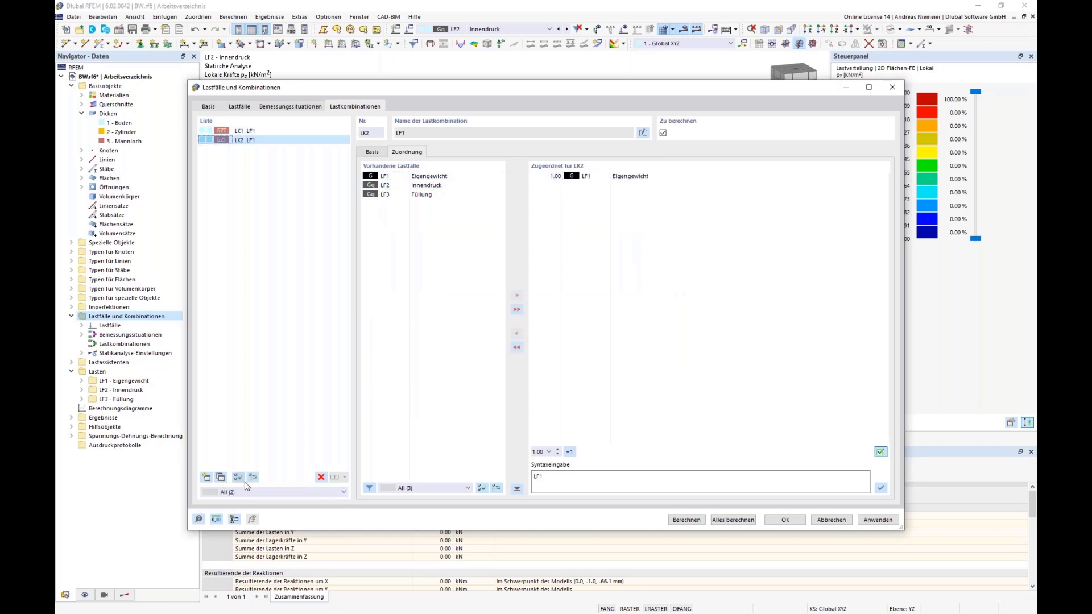
pyautogui.doubleClick(428, 185)
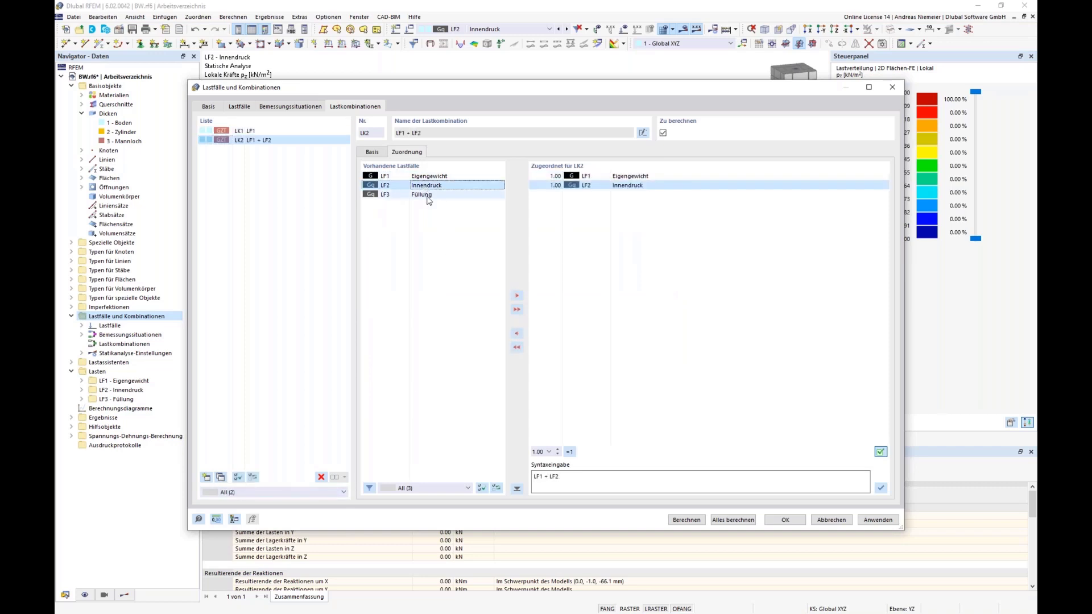
pyautogui.click(220, 477)
pyautogui.doubleClick(427, 185)
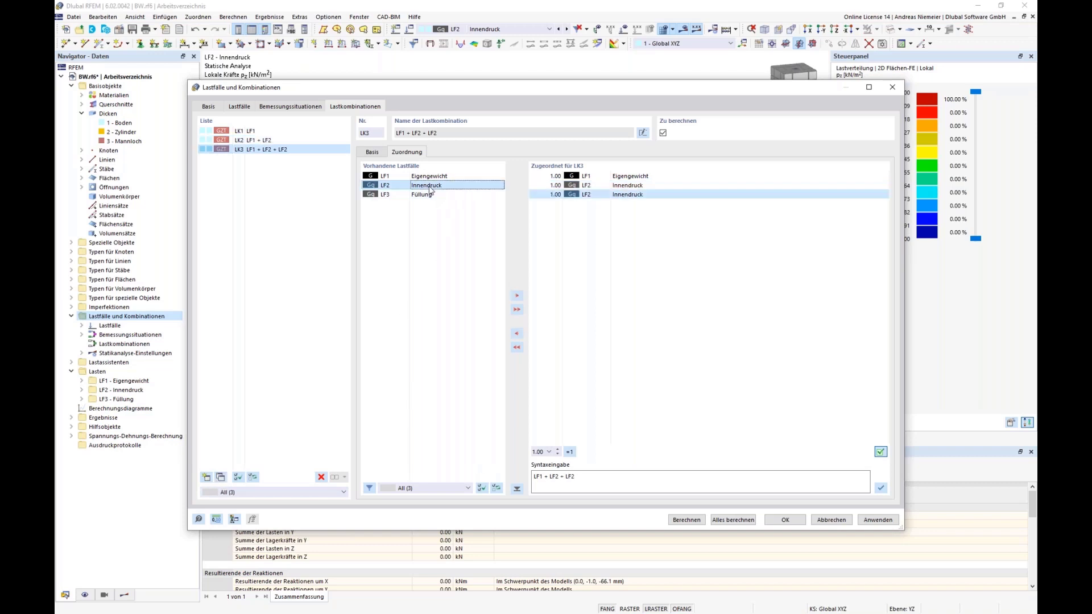
pyautogui.click(424, 195)
pyautogui.doubleClick(423, 195)
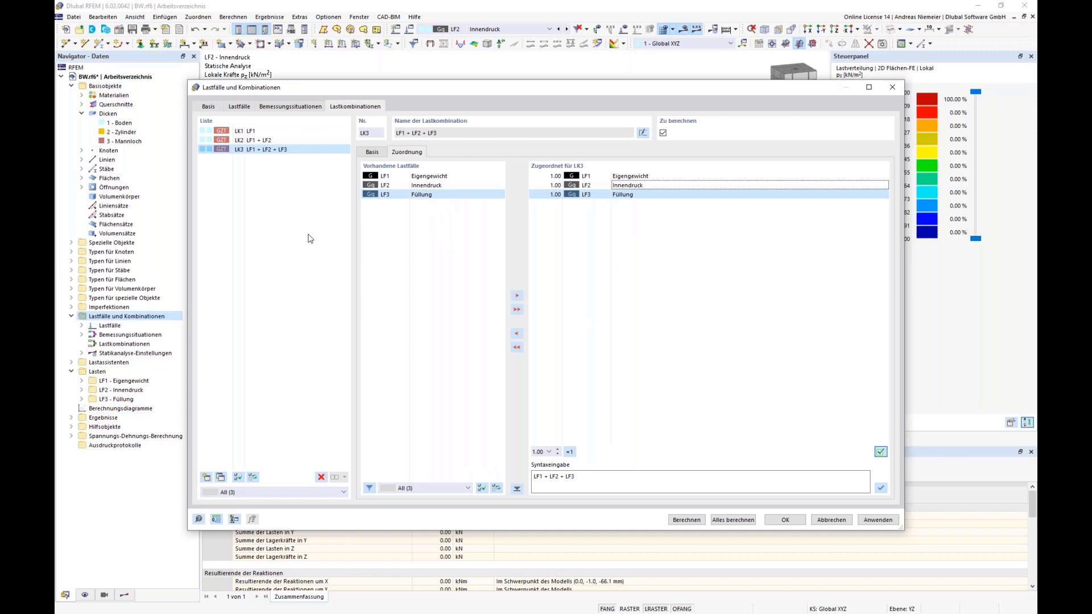
pyautogui.click(543, 195)
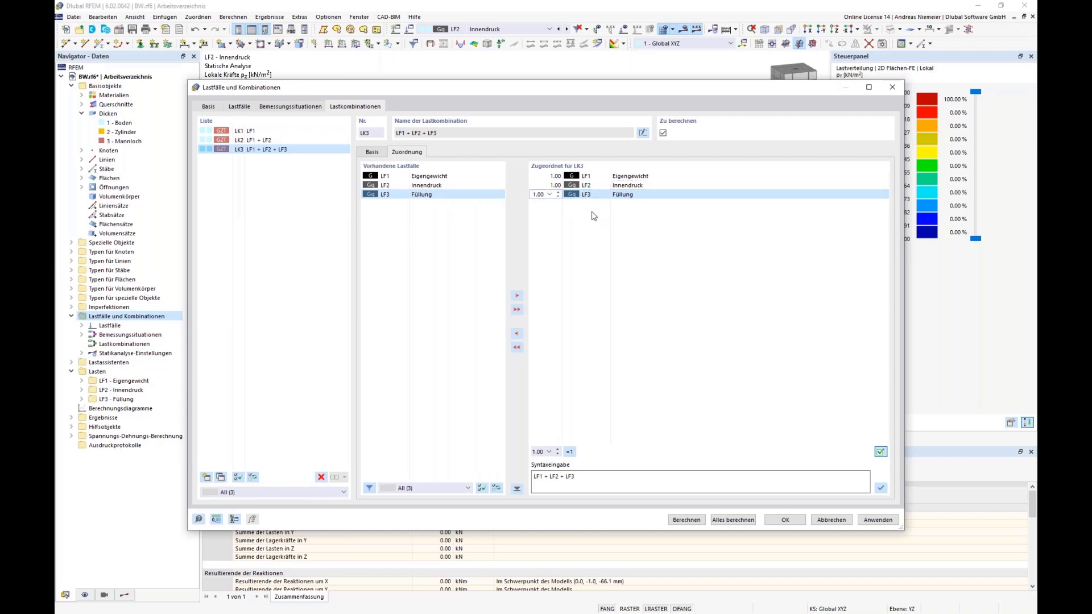
pyautogui.write('2')
pyautogui.press('Return')
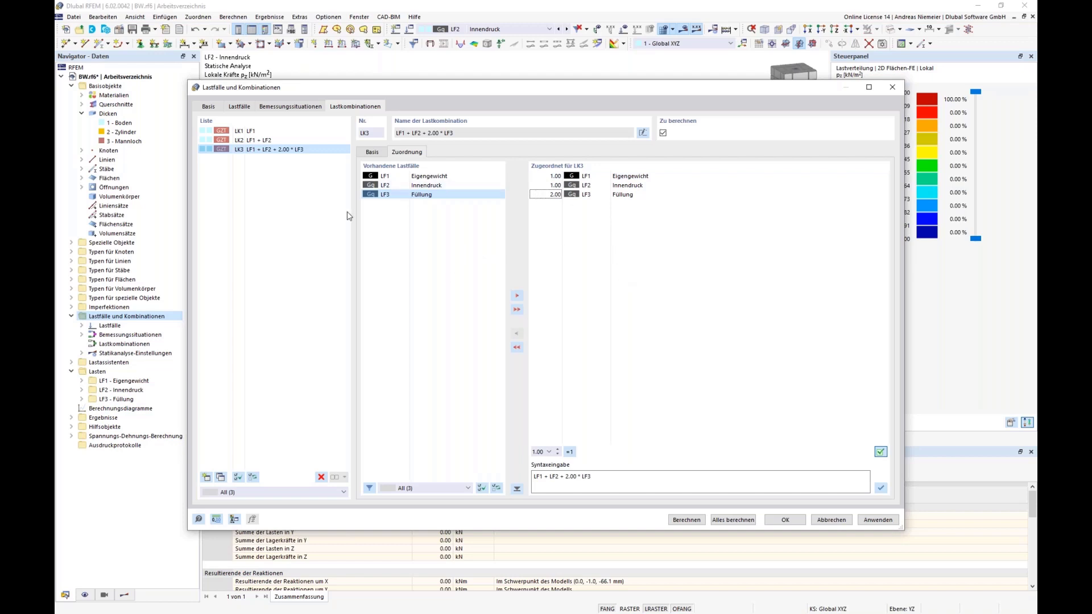
# Step: Delete the load combinations LK1 to LK3
pyautogui.keyDown('shift'); pyautogui.click(238, 131); pyautogui.keyUp('shift')
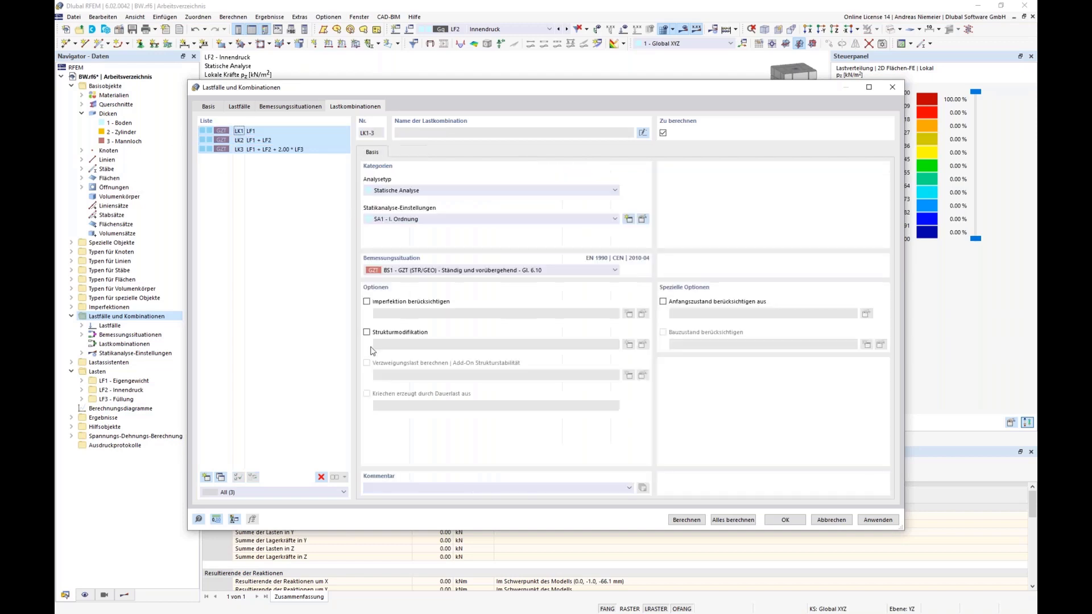
pyautogui.click(321, 477)
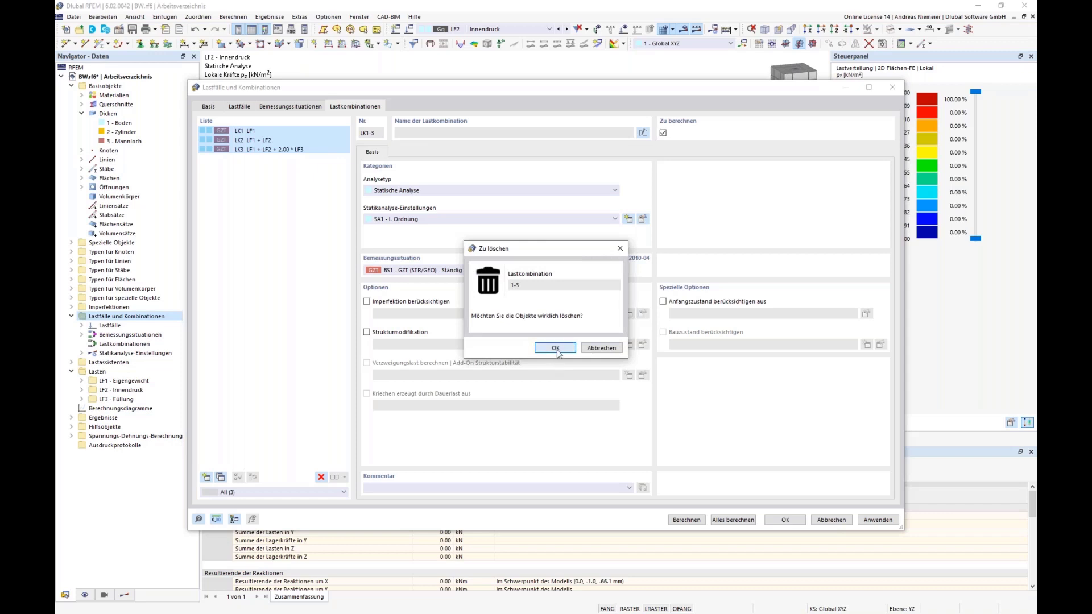
pyautogui.click(555, 351)
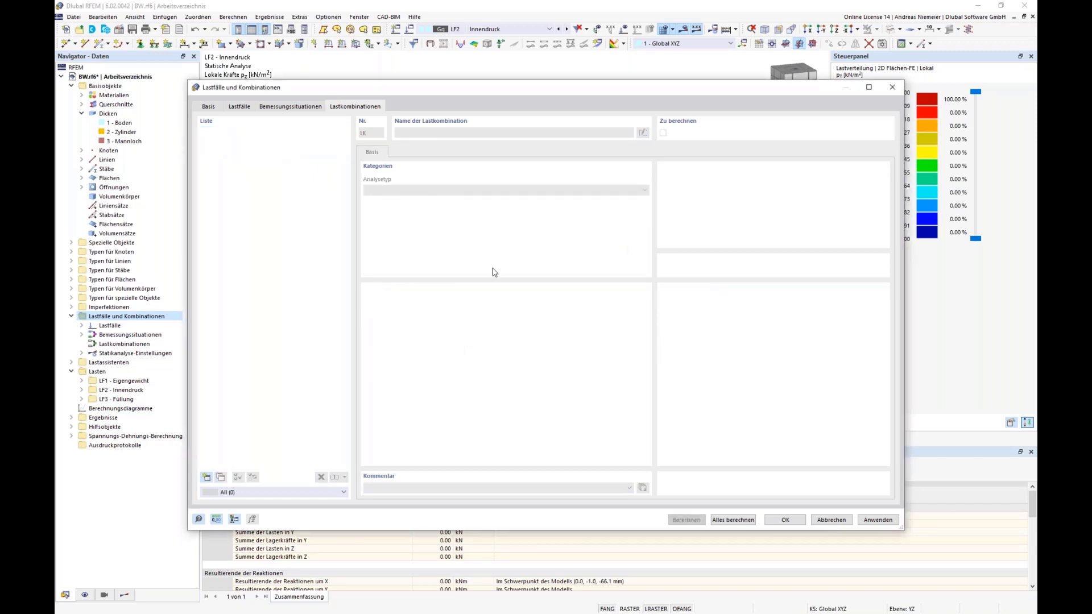
# Step: Activate the combination wizard for the EN 1990 load combinations and save the changes made so far
pyautogui.click(209, 106)
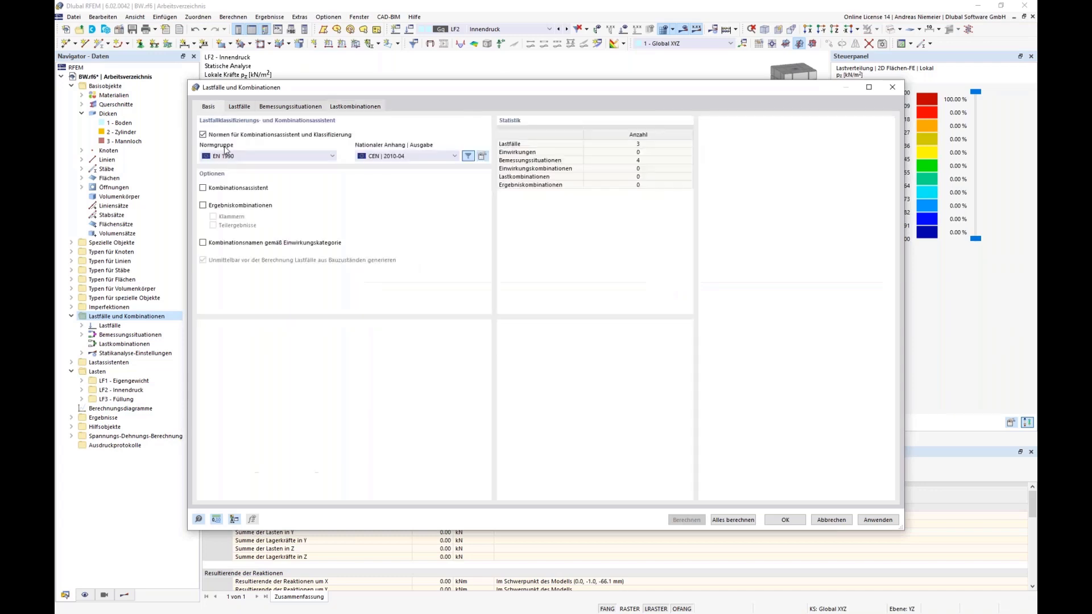
pyautogui.click(202, 188)
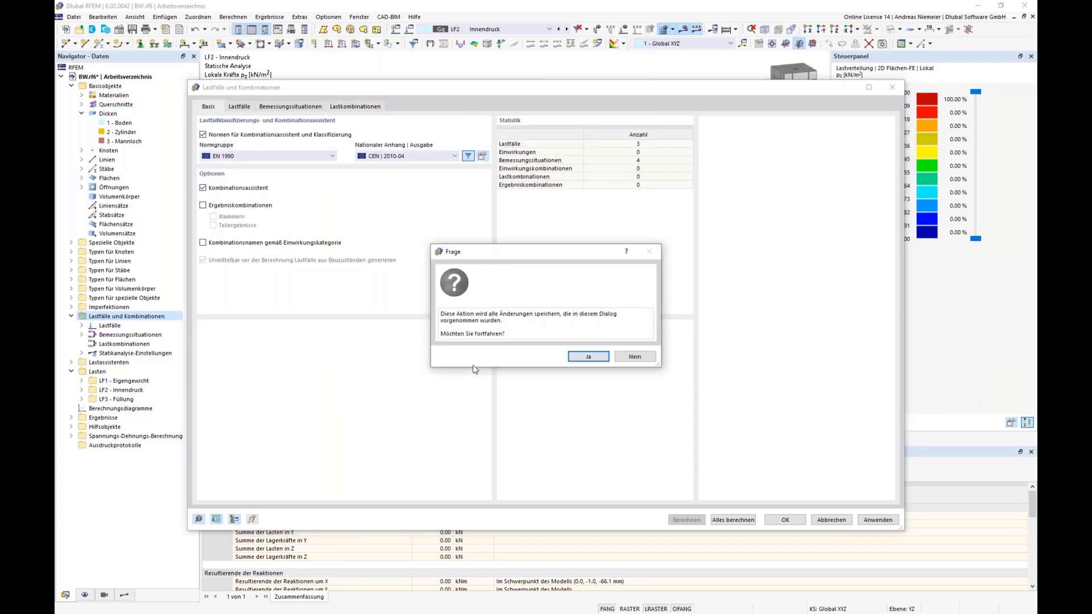
pyautogui.click(588, 356)
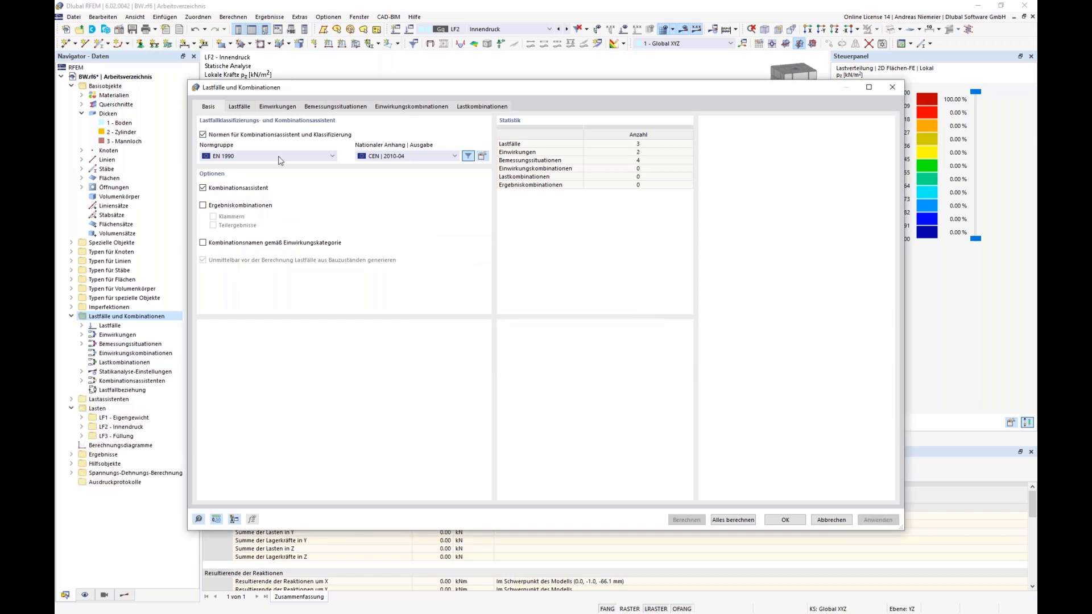
# Step: Delete the serviceability design situations BS2 to BS4, keeping only BS1 GZT (STR/GEO)
pyautogui.click(317, 107)
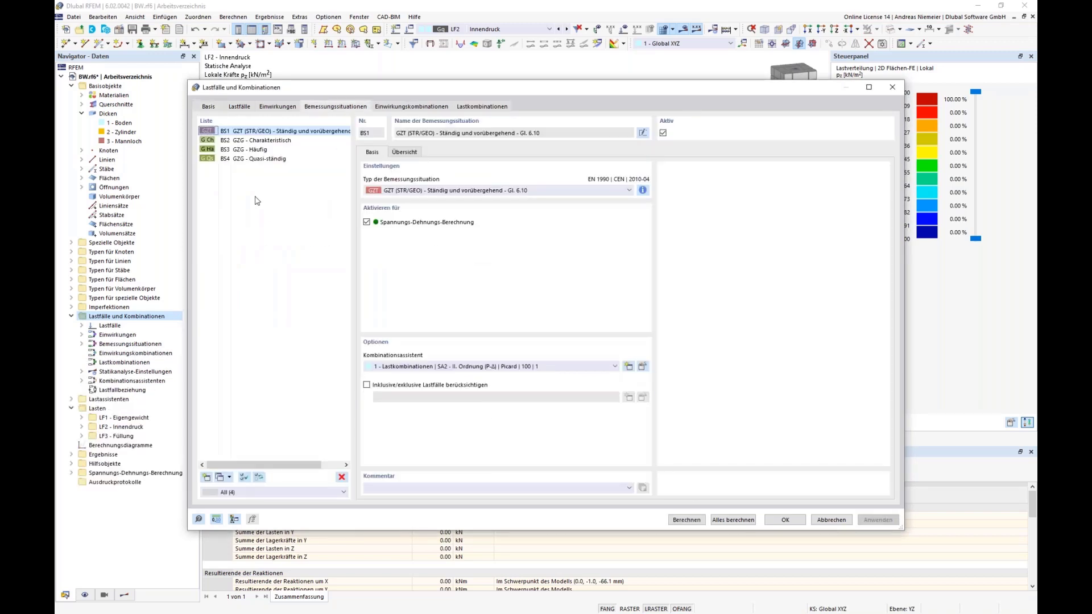
pyautogui.click(257, 142)
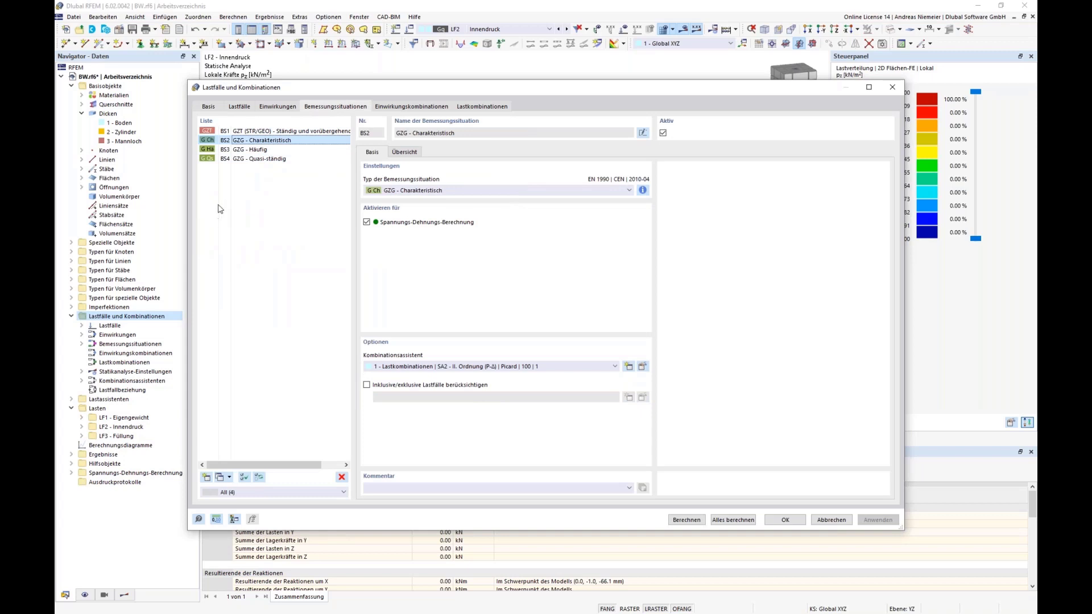
pyautogui.keyDown('shift'); pyautogui.click(239, 160); pyautogui.keyUp('shift')
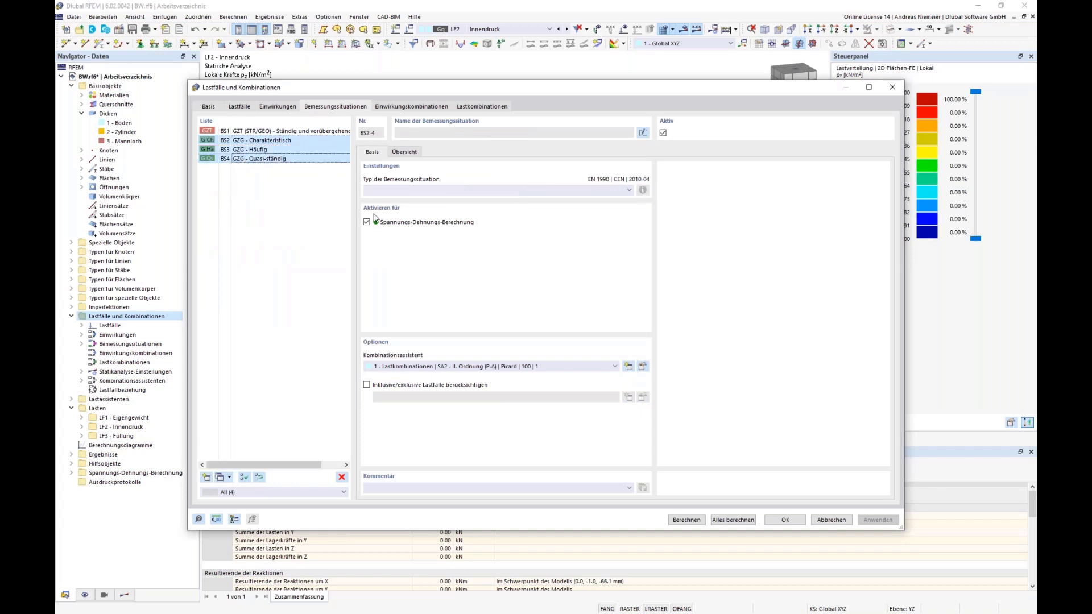
pyautogui.click(341, 477)
pyautogui.click(561, 352)
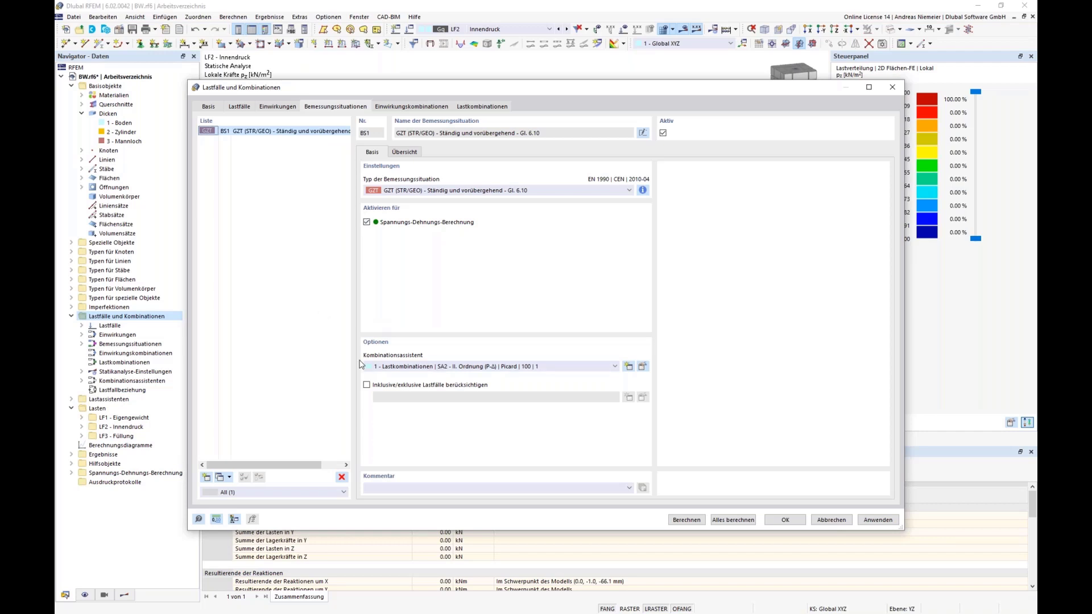
# Step: Set BS1's combination wizard to static analysis settings SA1 - I. Ordnung and enable user-defined action combinations
pyautogui.click(643, 367)
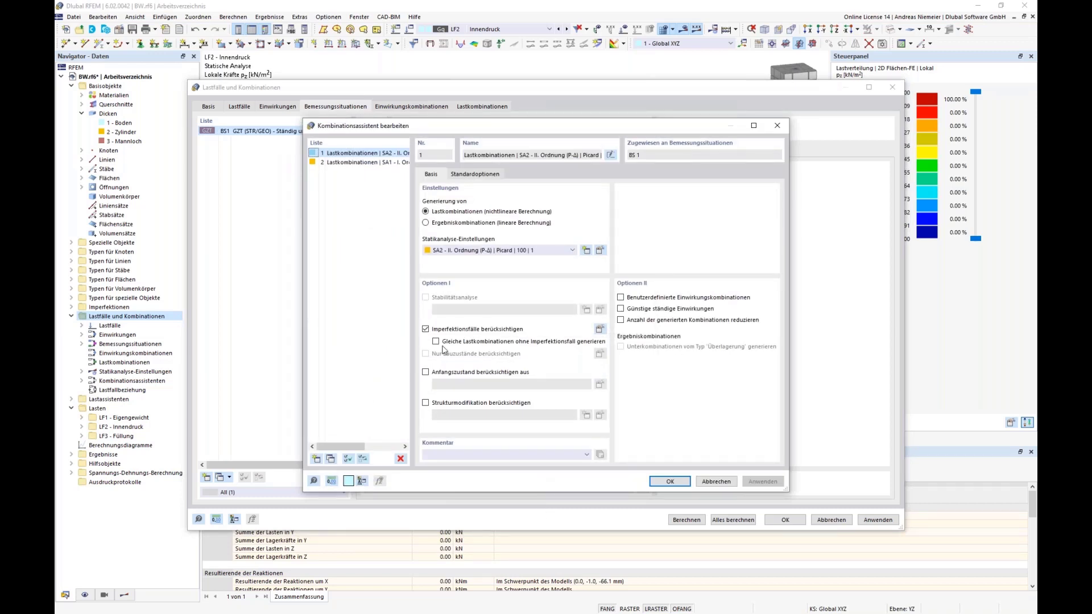
pyautogui.click(470, 252)
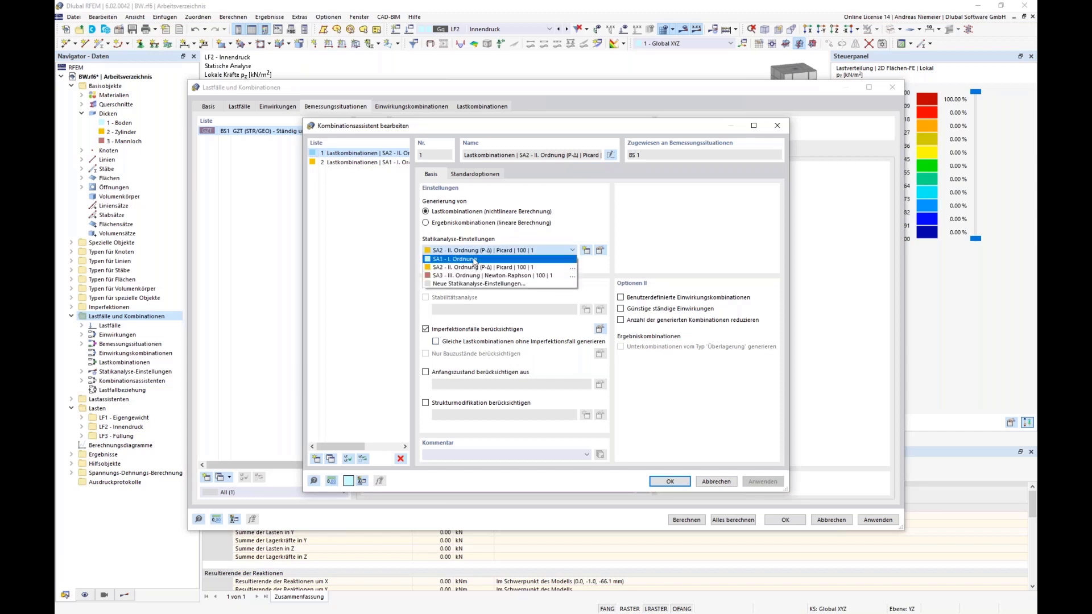
pyautogui.click(475, 261)
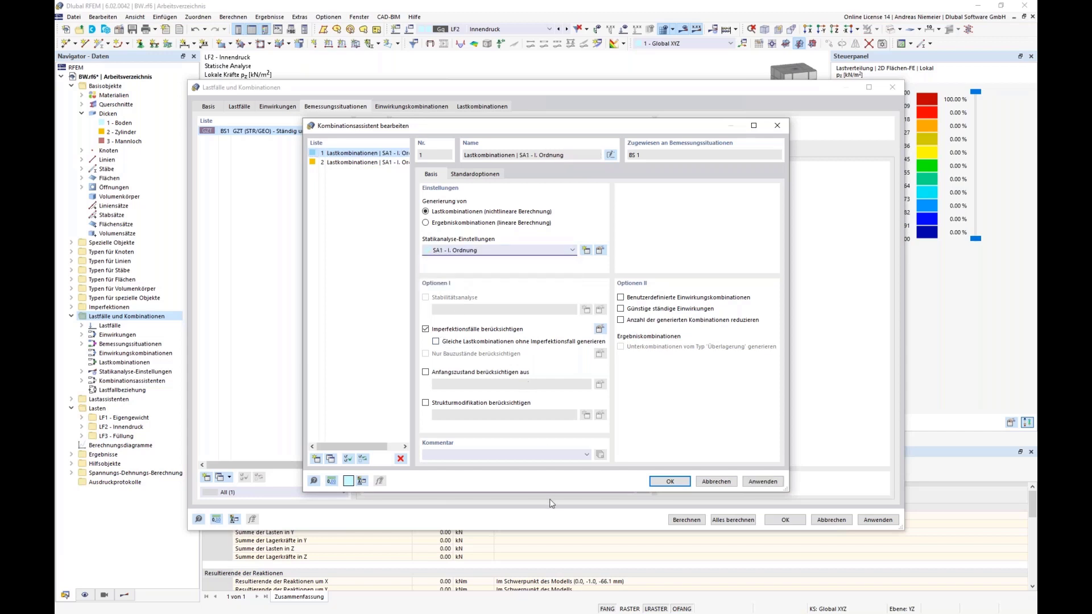
pyautogui.click(651, 299)
pyautogui.click(670, 481)
# Step: Create action combination EW1 for BS1 and assign action E1 Ständig with factor 1.00
pyautogui.click(405, 107)
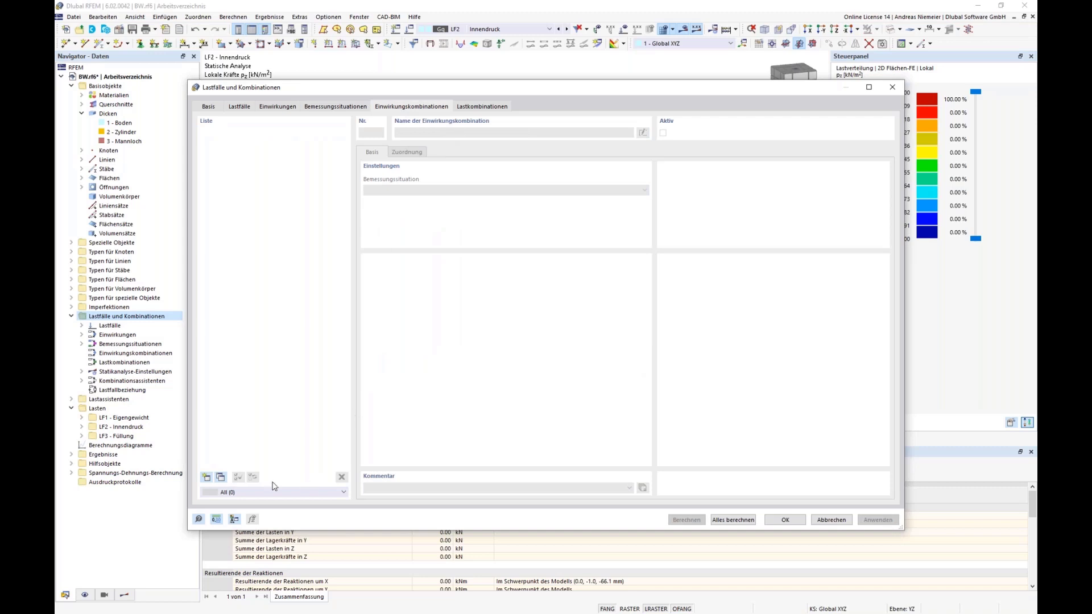
pyautogui.click(206, 478)
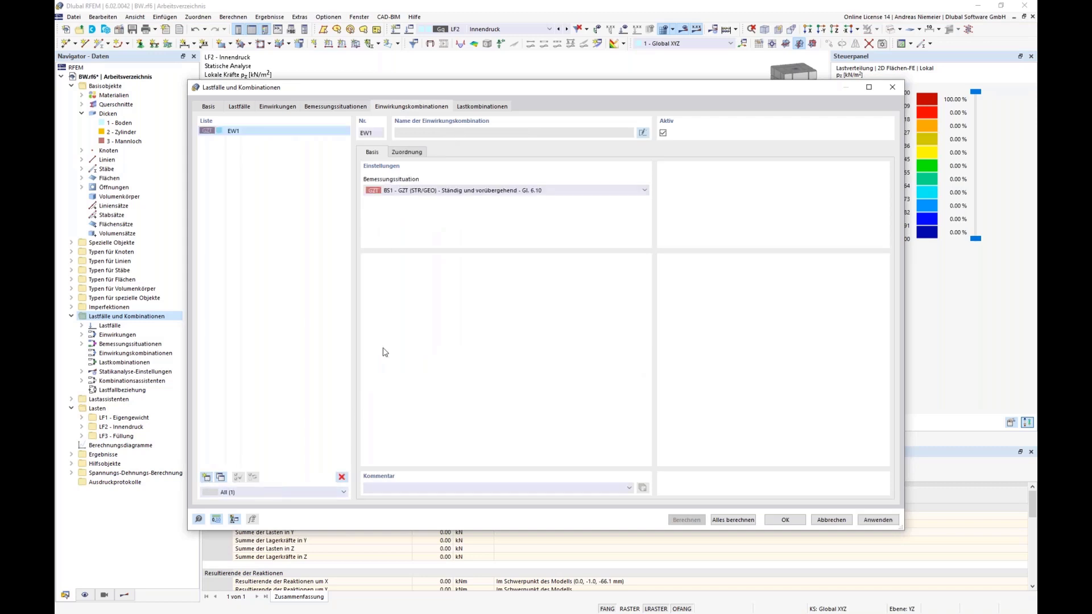
pyautogui.click(405, 153)
pyautogui.doubleClick(423, 177)
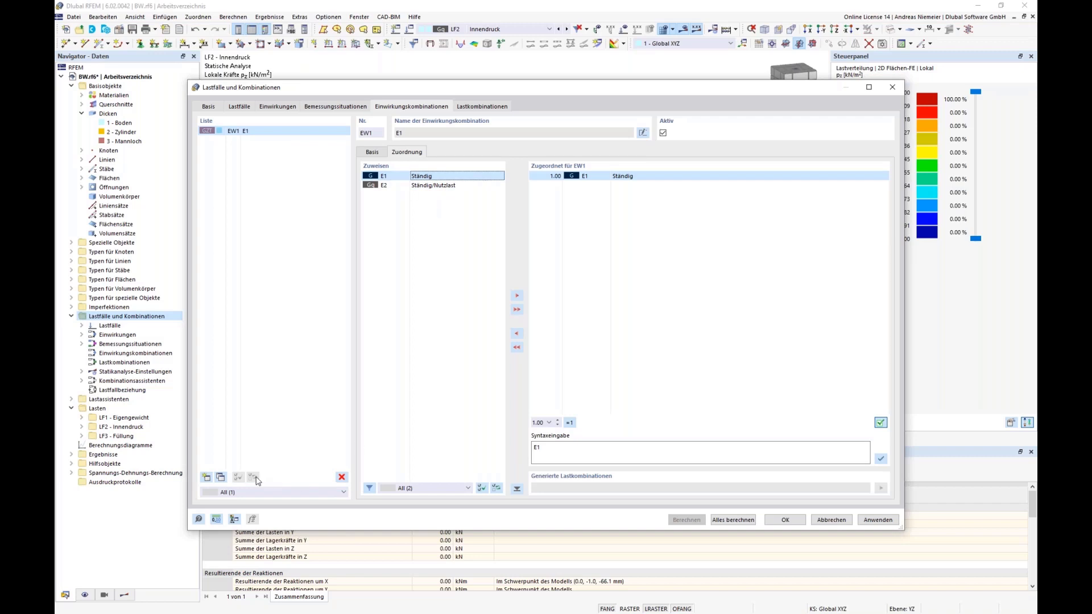
# Step: Create action combination EW2 and assign actions E1 Ständig and E2 Ständig/Nutzlast with factor 1.00 each
pyautogui.click(205, 477)
pyautogui.doubleClick(420, 177)
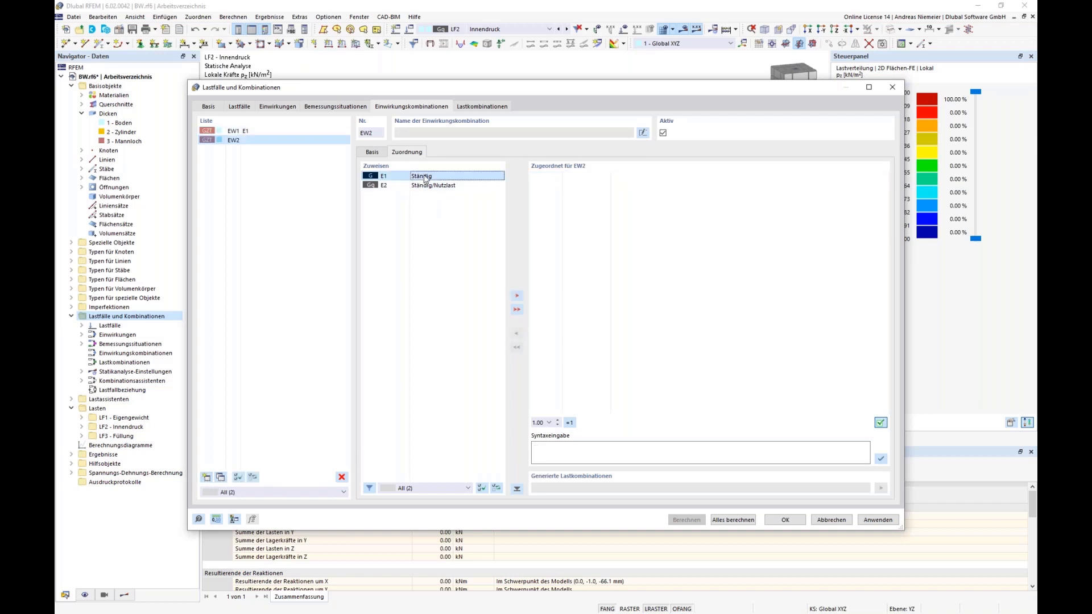
pyautogui.doubleClick(423, 186)
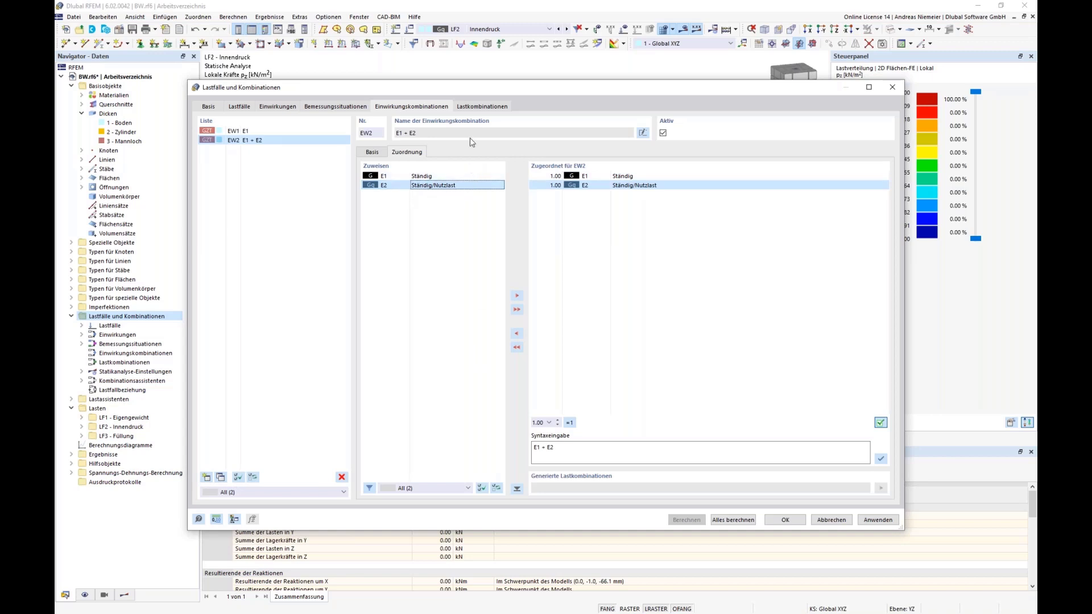
# Step: Examine the load cases and factors assigned in the generated load combinations LK1 to LK4
pyautogui.click(479, 108)
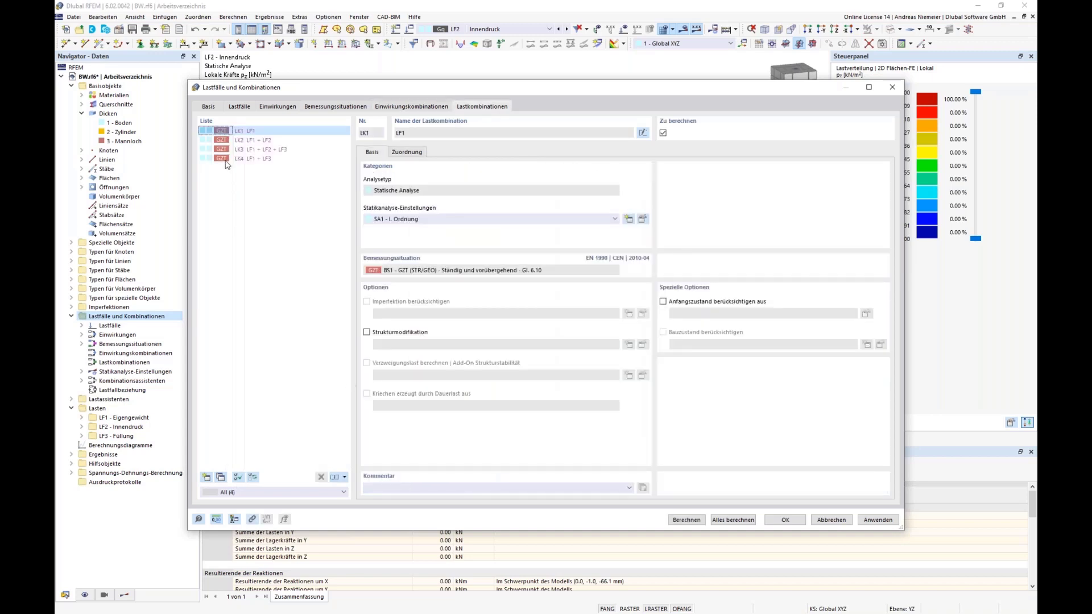
pyautogui.click(406, 151)
pyautogui.click(262, 140)
pyautogui.click(262, 149)
pyautogui.click(263, 159)
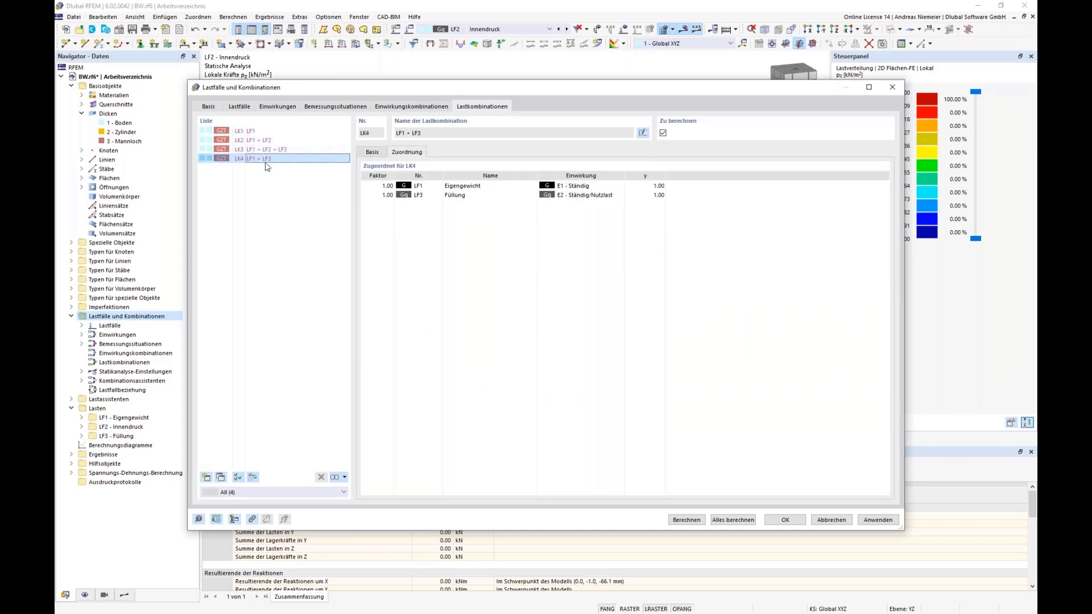
pyautogui.press('Up')
pyautogui.press('Up')
pyautogui.press('Up')
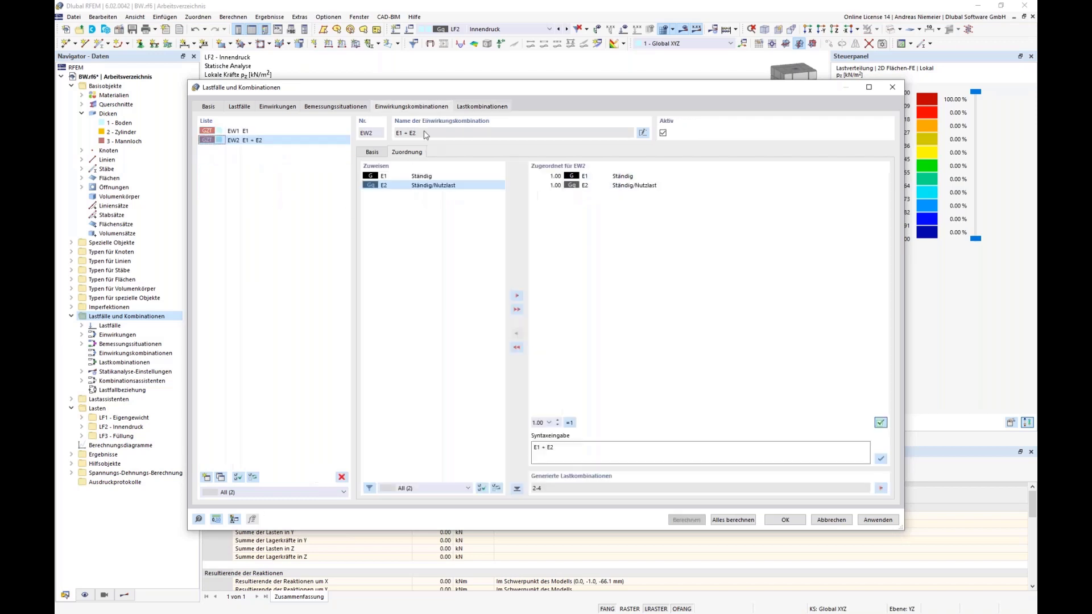
# Step: Set the factor of action E1 Ständig in action combination EW1 to 1.35
pyautogui.click(243, 131)
pyautogui.click(555, 176)
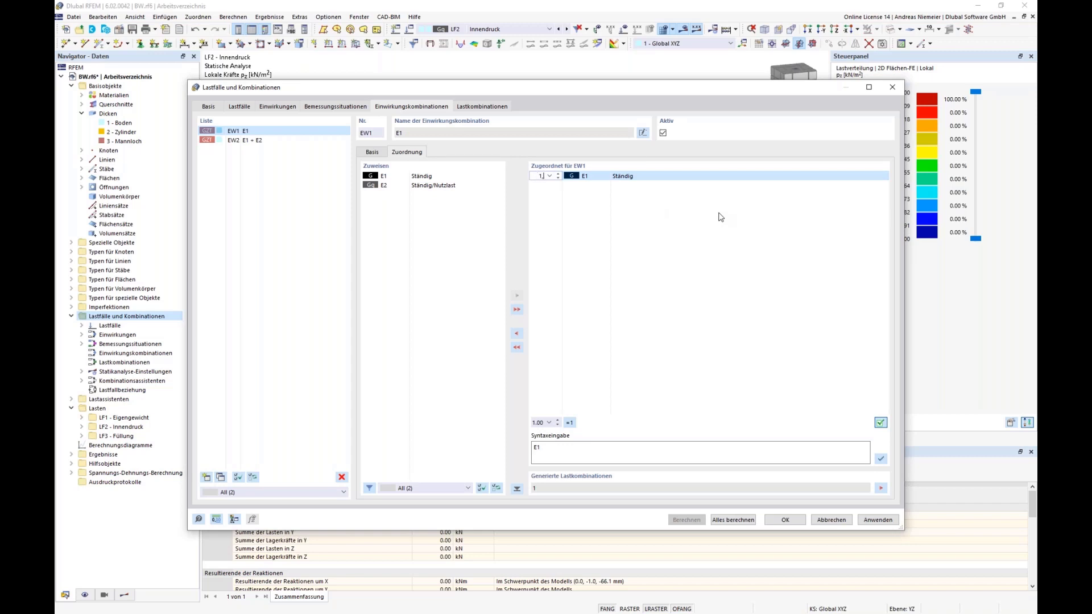
pyautogui.write('1,35')
pyautogui.click(743, 269)
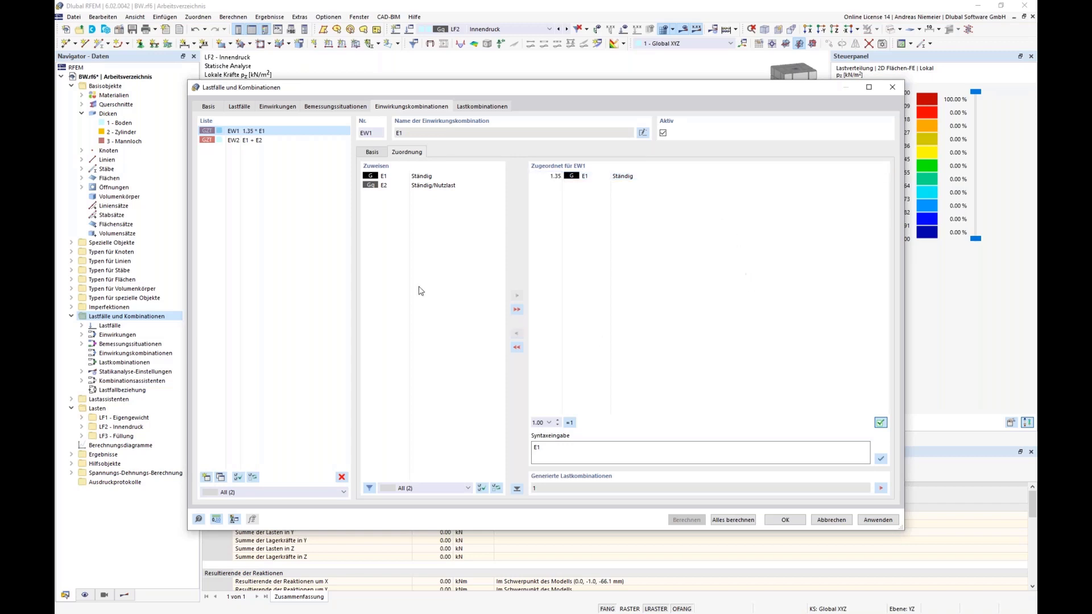
# Step: Set the factors in action combination EW2 to 1.35 for E1 Ständig and 1.50 for E2 Ständig/Nutzlast
pyautogui.click(238, 140)
pyautogui.click(534, 177)
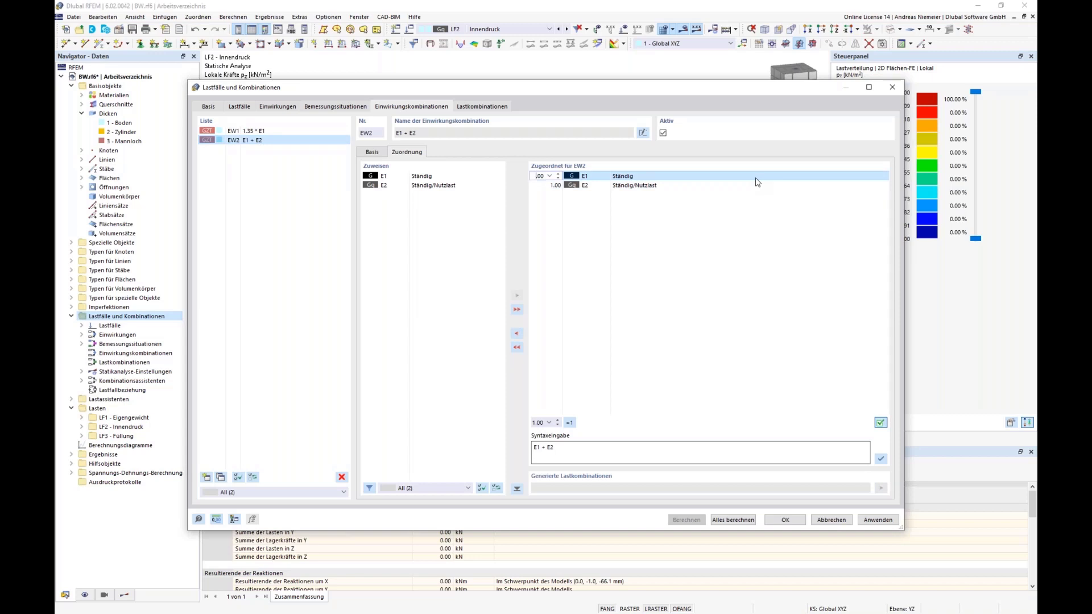
pyautogui.write('1,35')
pyautogui.click(651, 186)
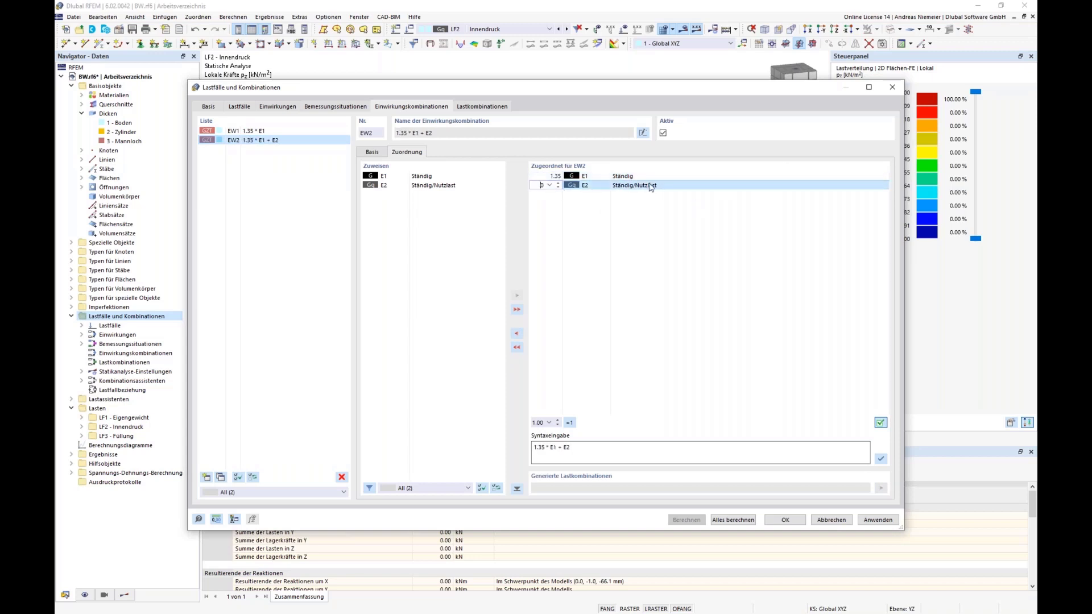
pyautogui.write('1,5')
pyautogui.click(743, 244)
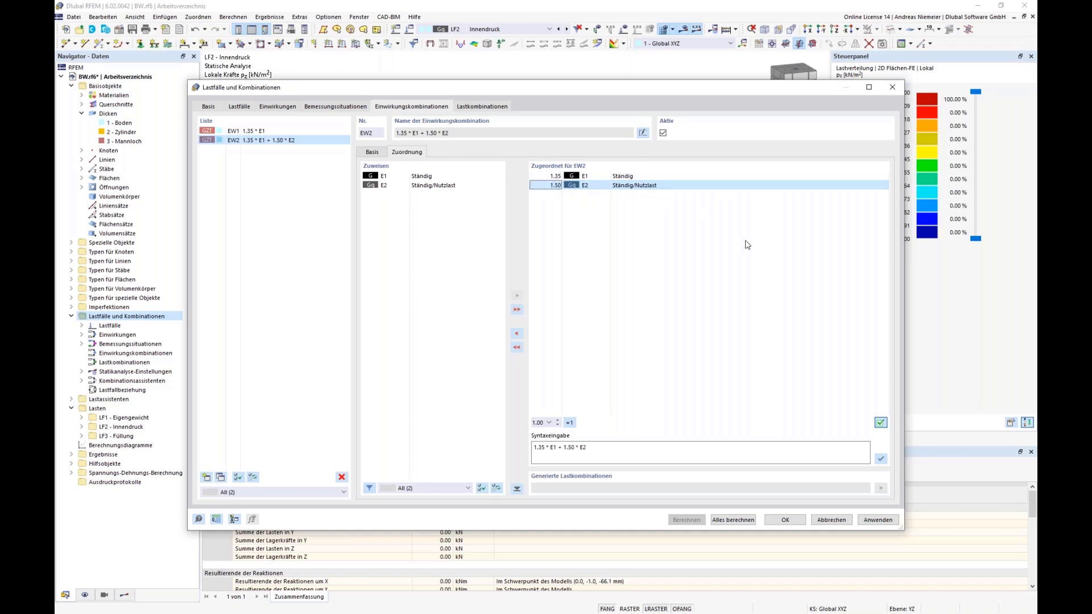
# Step: Check the regenerated load combinations, deactivate design situation BS1 for the stress-strain analysis, and accept the load case and combination settings
pyautogui.click(496, 108)
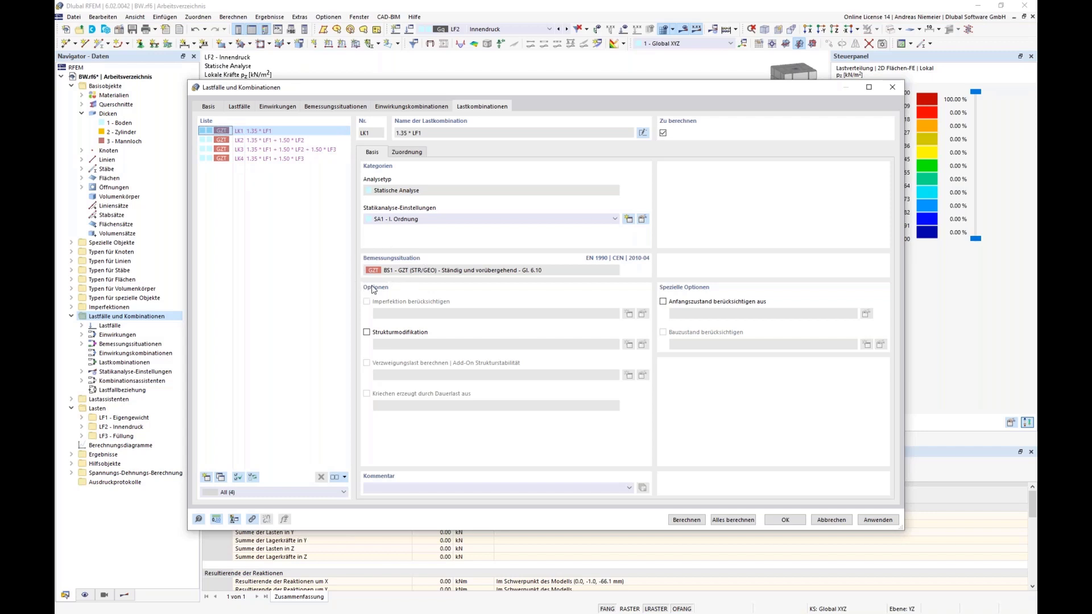
pyautogui.click(339, 107)
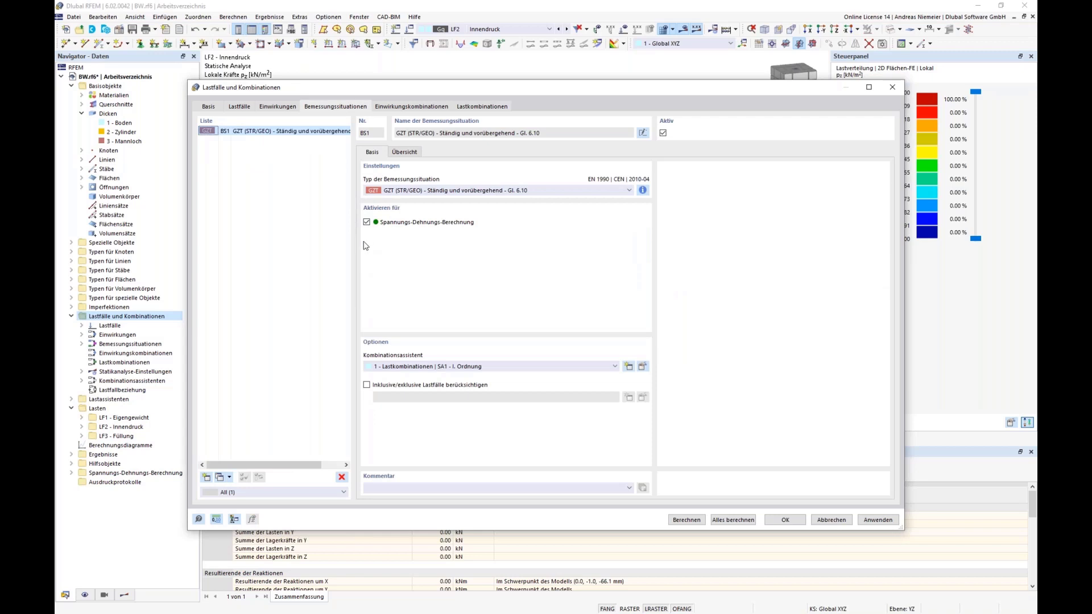
pyautogui.click(367, 223)
pyautogui.click(790, 520)
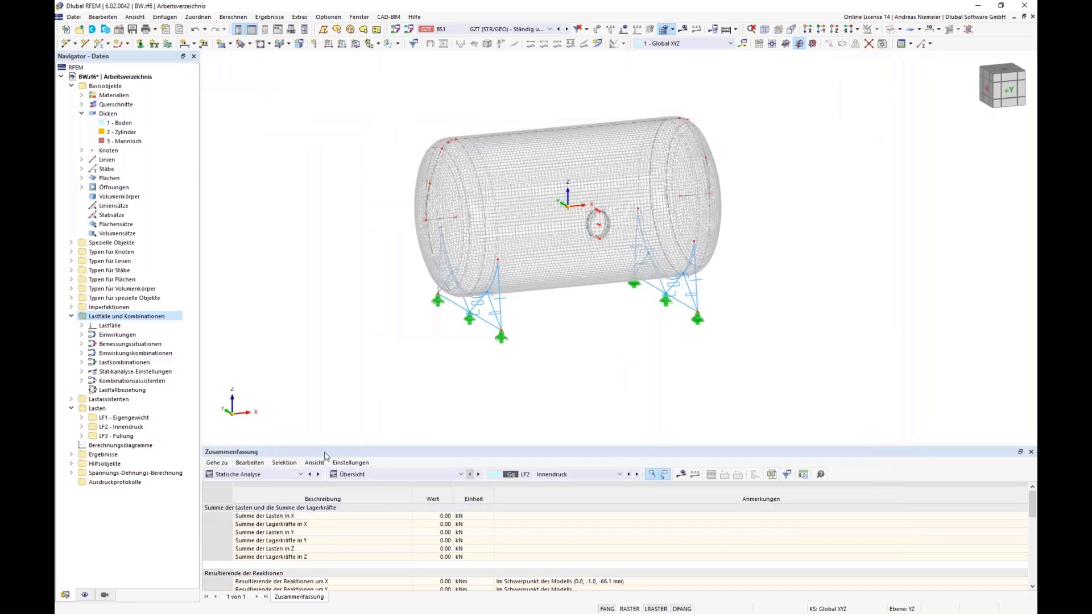
# Step: Show the design situations in the input data tables of the stress-strain analysis
pyautogui.click(295, 475)
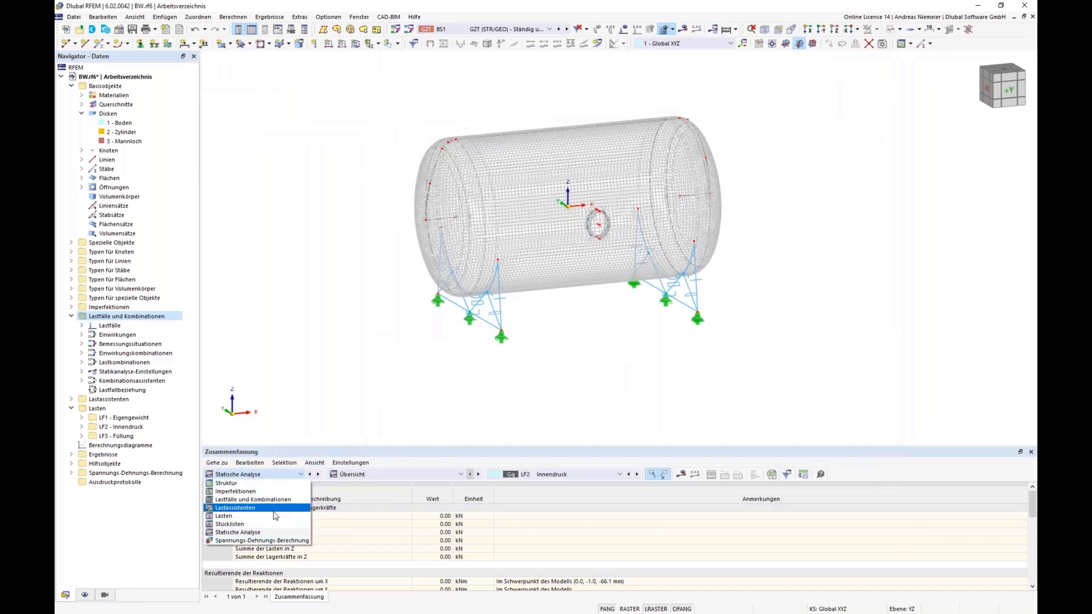
pyautogui.click(254, 541)
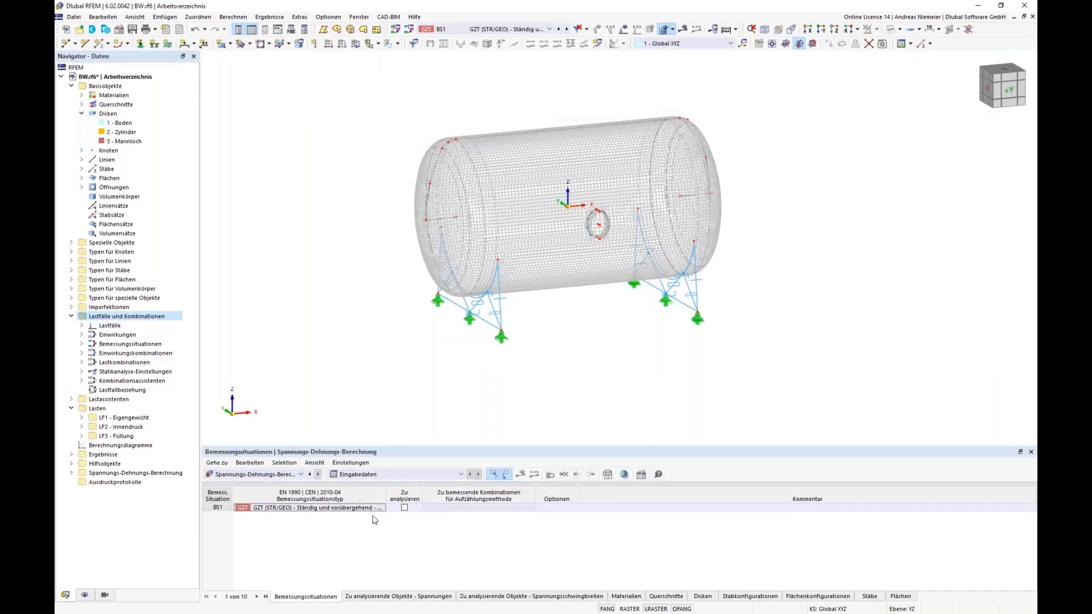
pyautogui.click(227, 510)
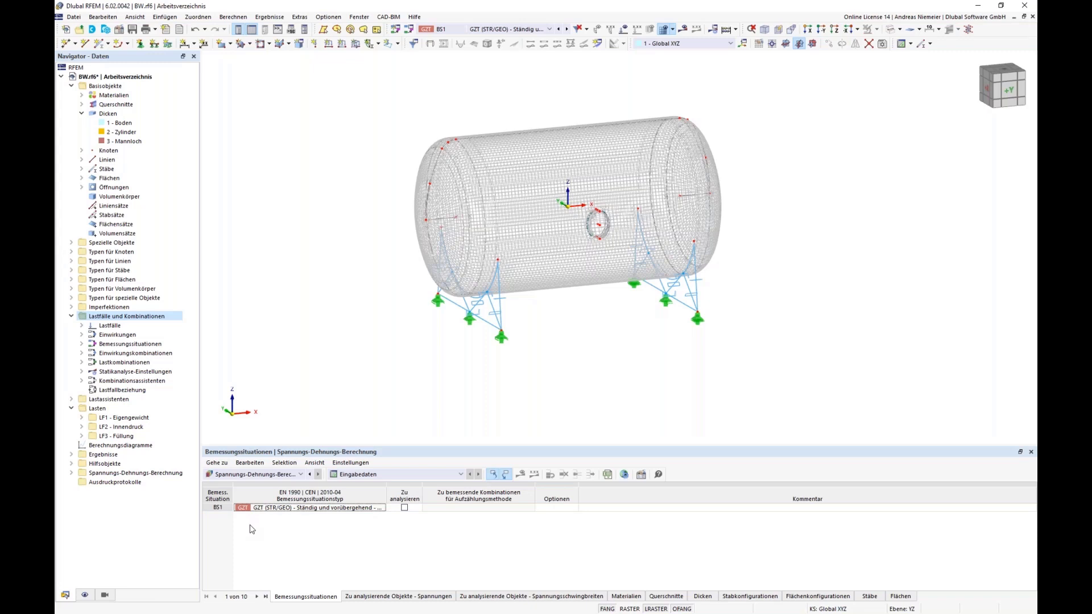
# Step: Reactivate design situation BS1 for the stress-strain analysis in the load case and combination settings and accept them
pyautogui.rightClick(143, 316)
pyautogui.click(181, 327)
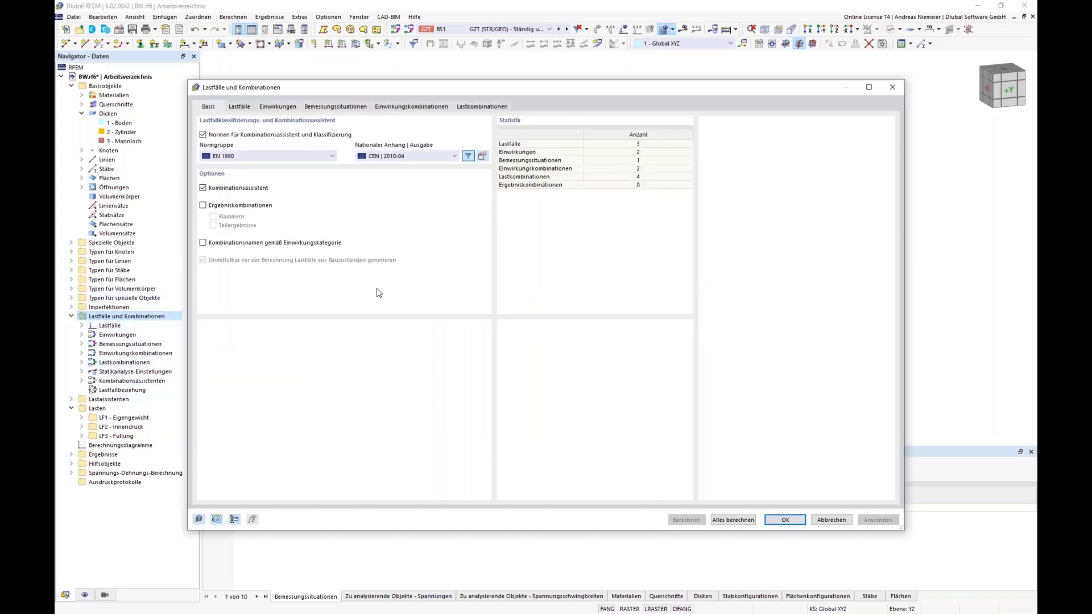
pyautogui.click(322, 110)
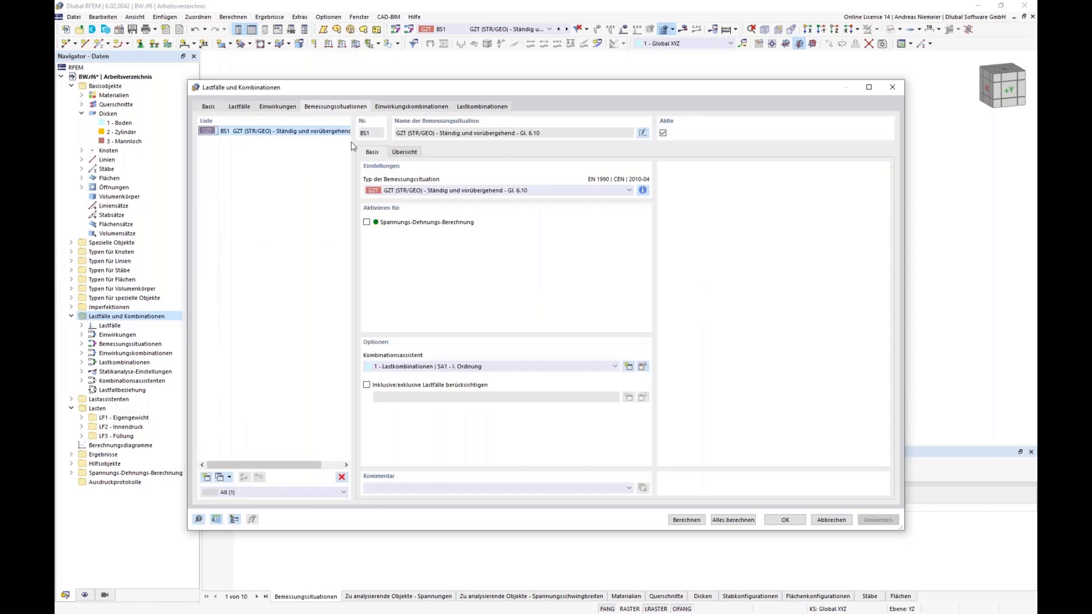
pyautogui.click(367, 222)
pyautogui.click(785, 521)
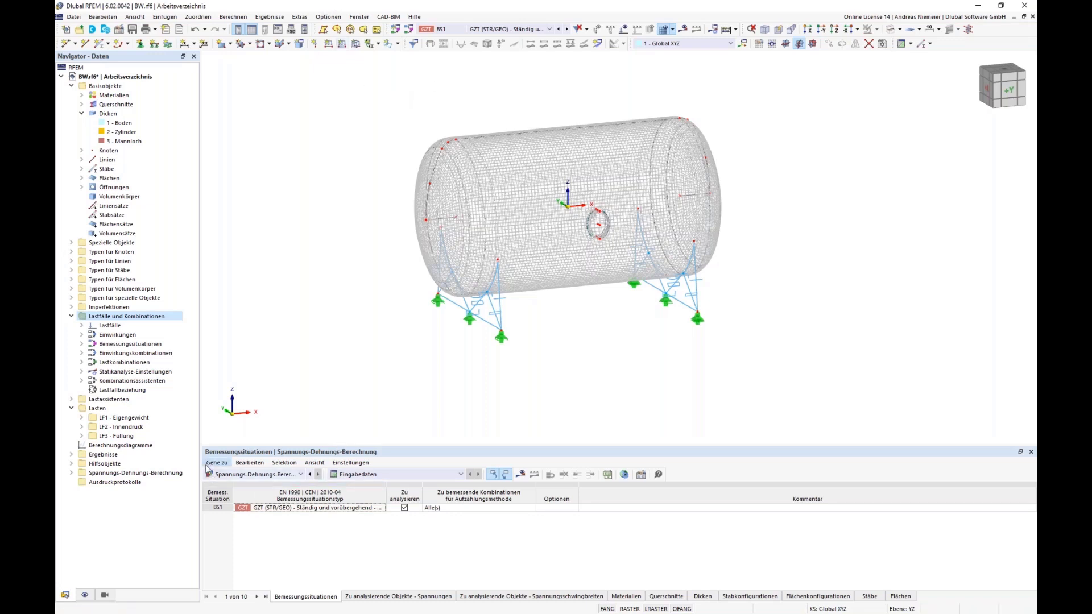
# Step: Check which members and surfaces are set for stress analysis, and calculate the stress-strain results
pyautogui.click(397, 475)
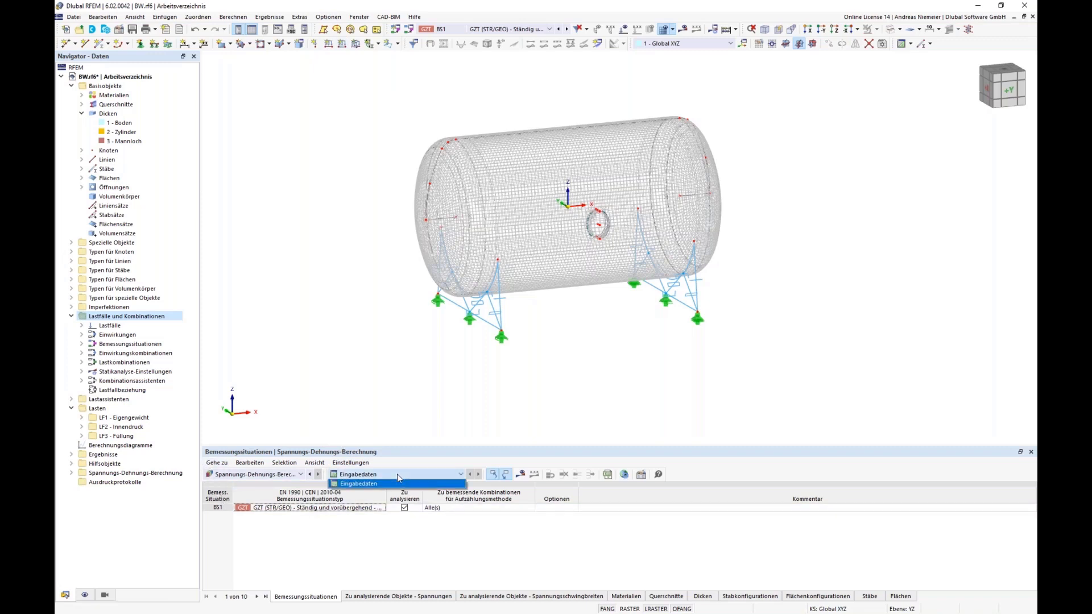
pyautogui.click(398, 483)
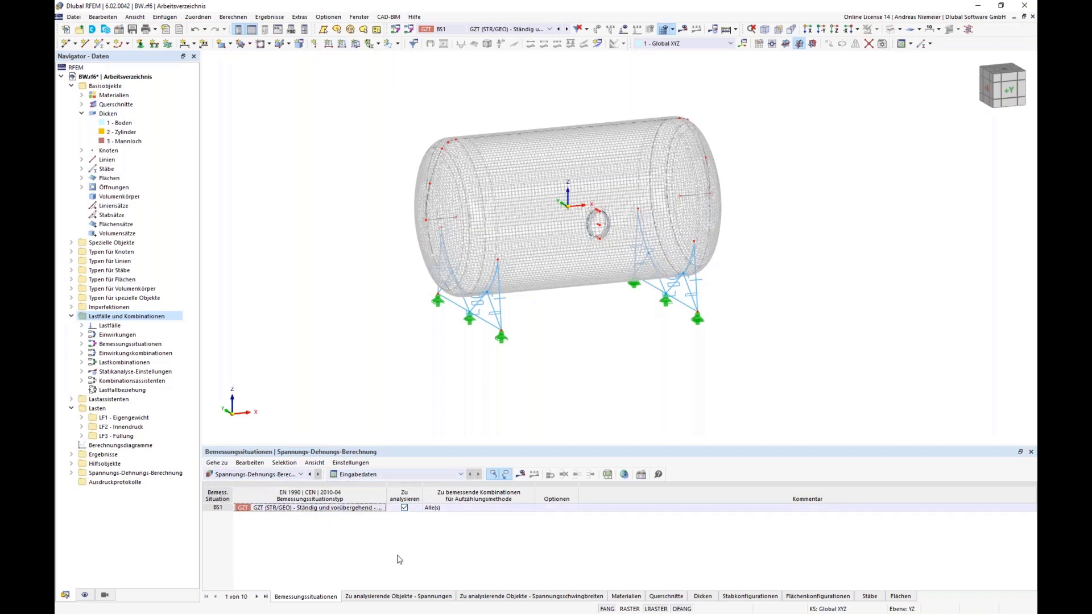
pyautogui.click(393, 597)
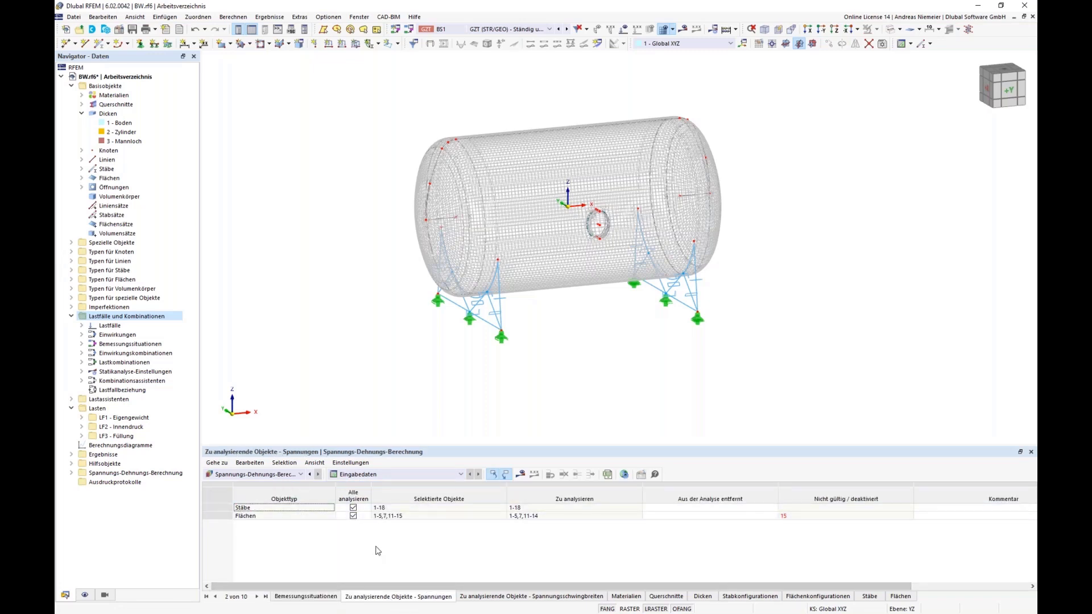
pyautogui.click(520, 474)
pyautogui.click(589, 356)
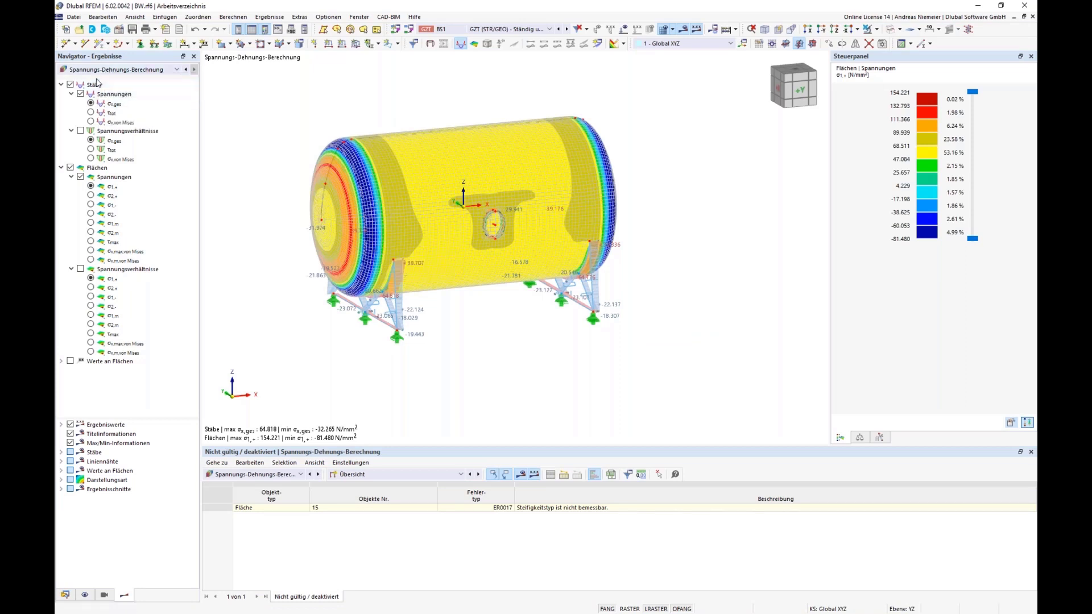
# Step: Display the von Mises stresses on the saddle members with the surface results hidden, and inspect both saddles up close
pyautogui.click(62, 168)
pyautogui.click(62, 85)
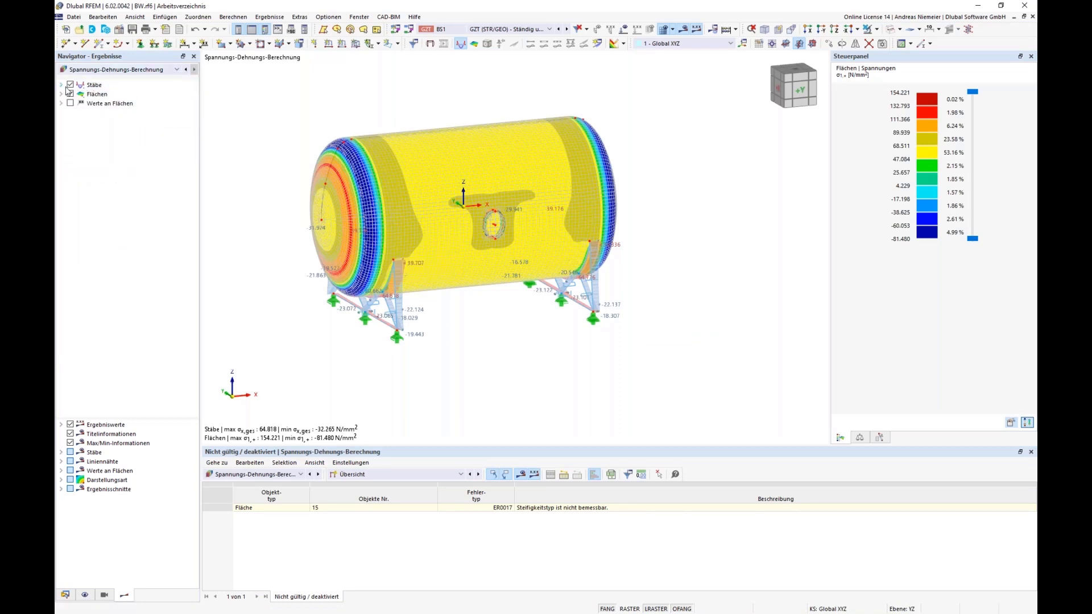
pyautogui.click(450, 29)
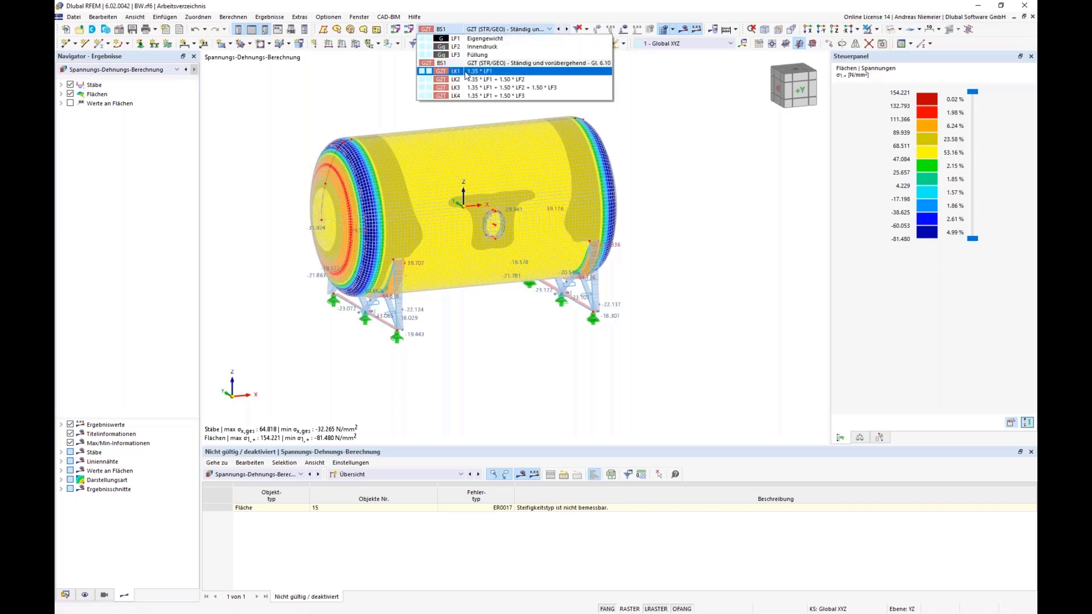
pyautogui.click(61, 85)
pyautogui.click(62, 85)
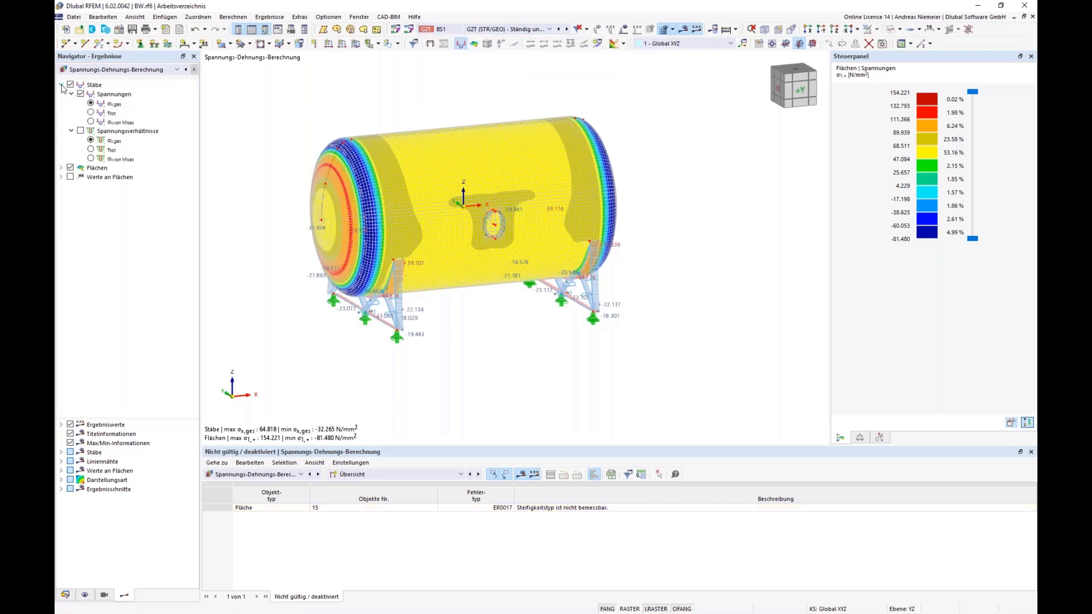
pyautogui.click(92, 121)
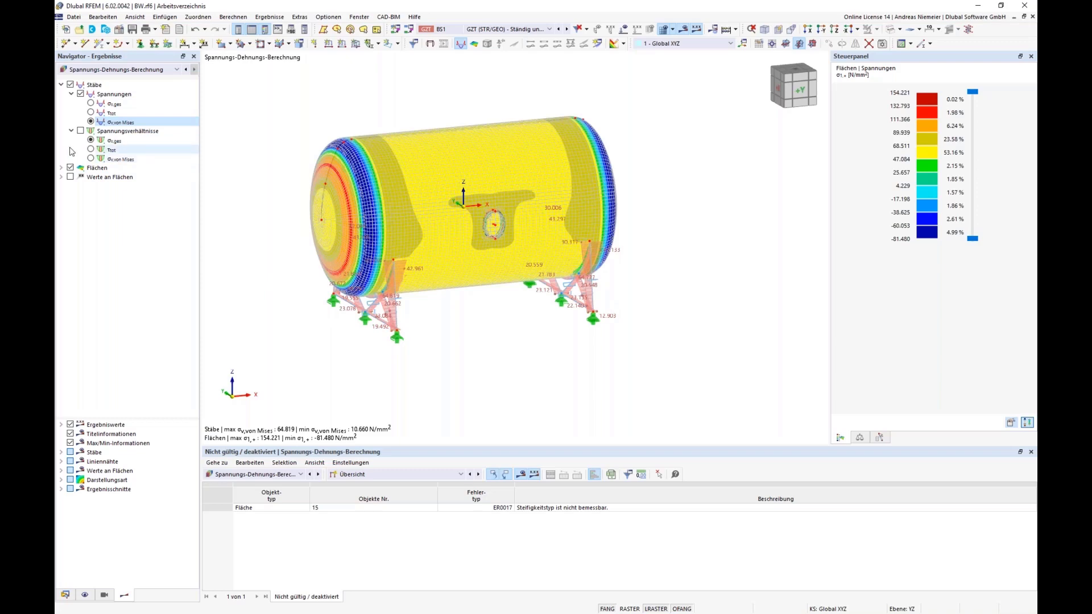
pyautogui.click(71, 168)
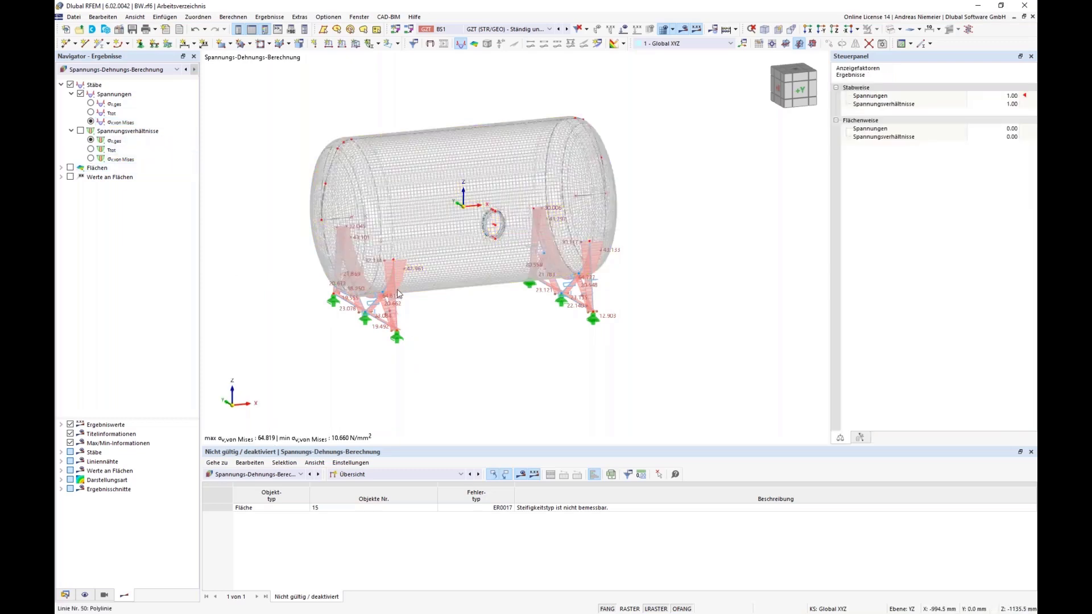
pyautogui.scroll(2, 398, 293)
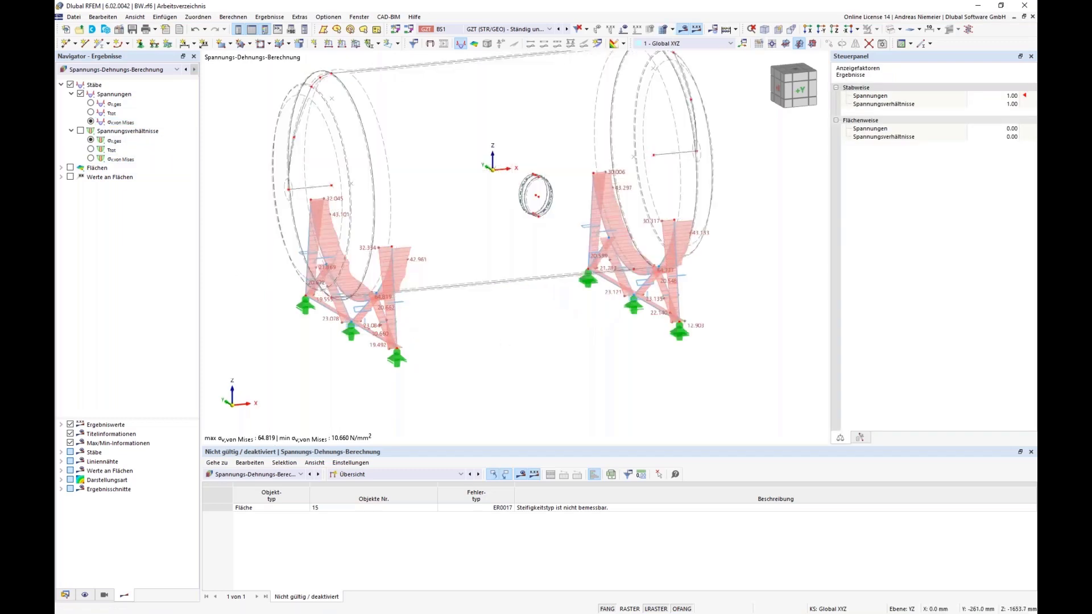
pyautogui.moveTo(504, 338); pyautogui.dragTo(481, 324, button='middle')
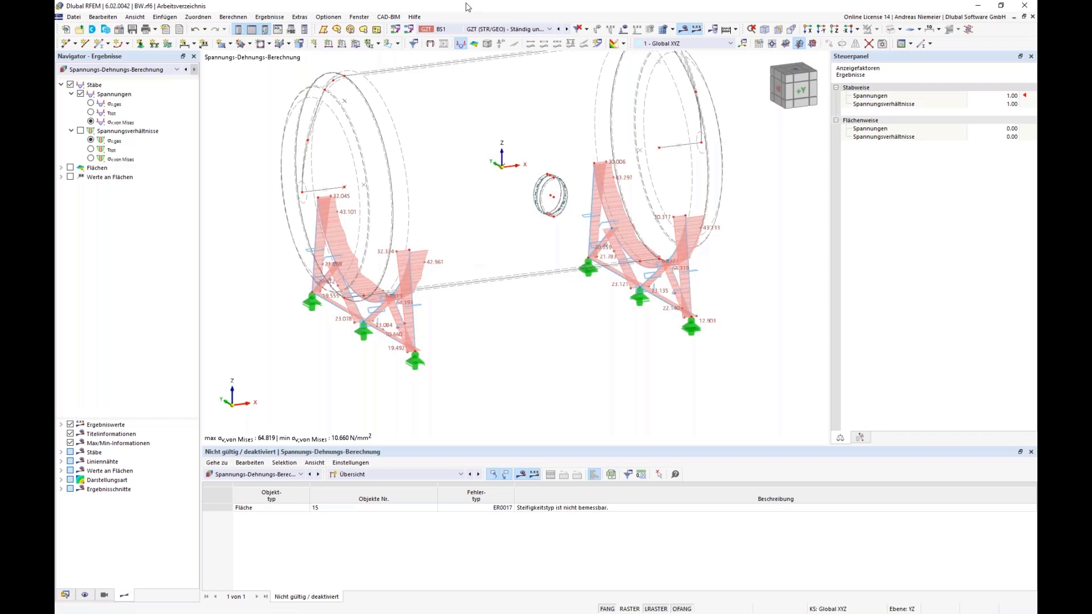
pyautogui.click(61, 169)
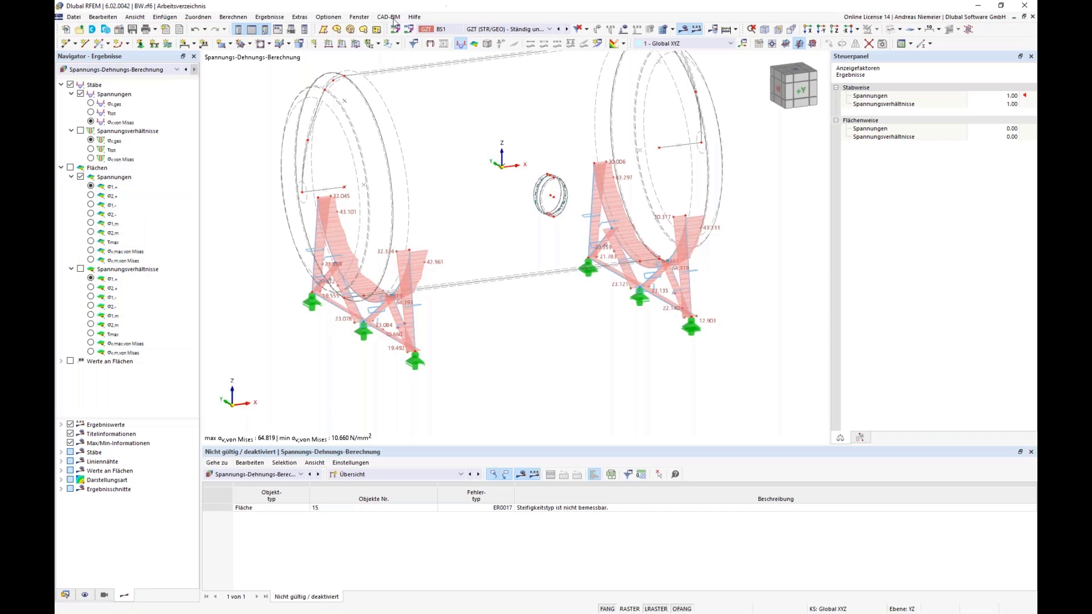
pyautogui.click(61, 168)
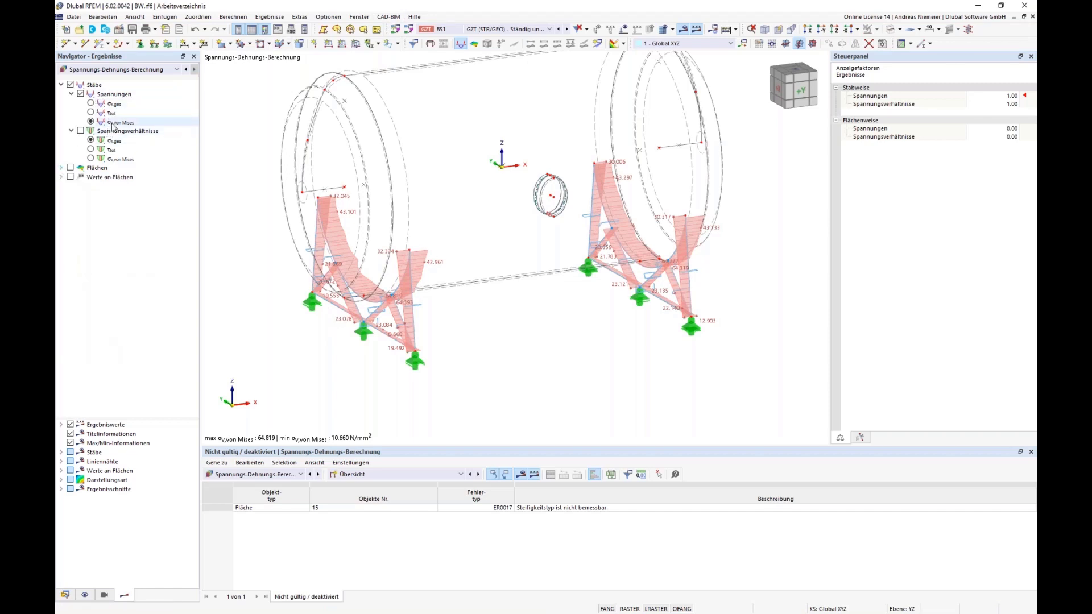
# Step: In the Standard member configuration of the stress-strain analysis, deselect the total shear stress τtot and total normal stress σx,ges
pyautogui.click(61, 168)
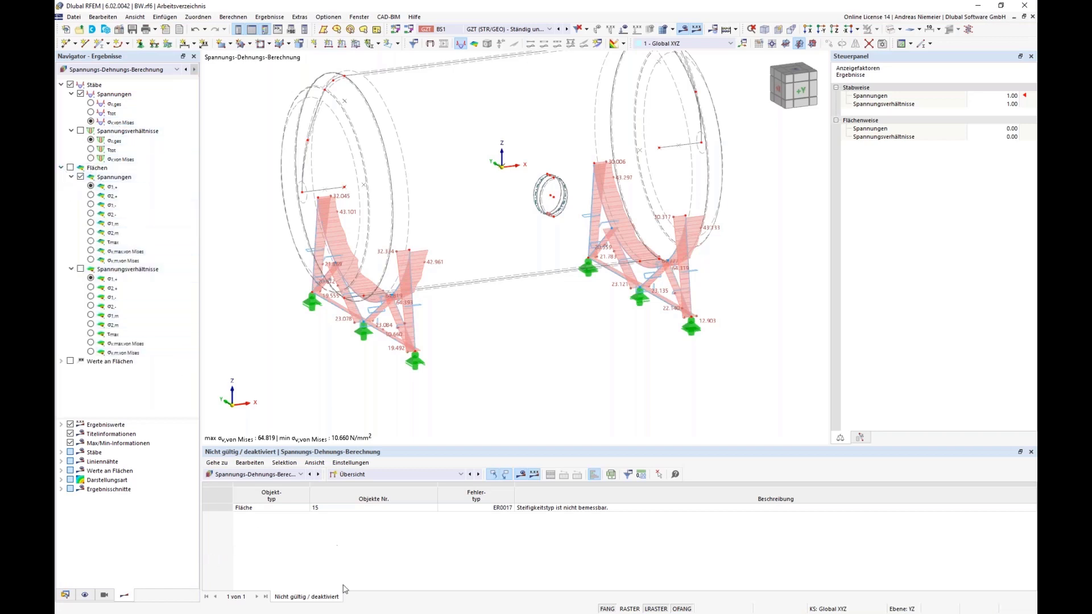
pyautogui.click(384, 474)
pyautogui.click(387, 487)
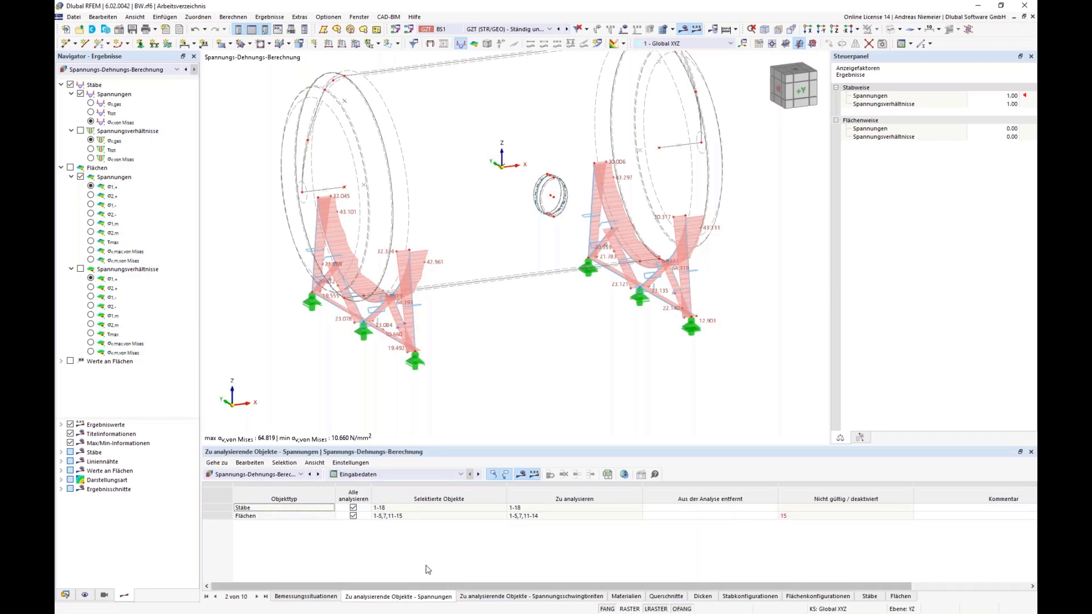
pyautogui.click(750, 597)
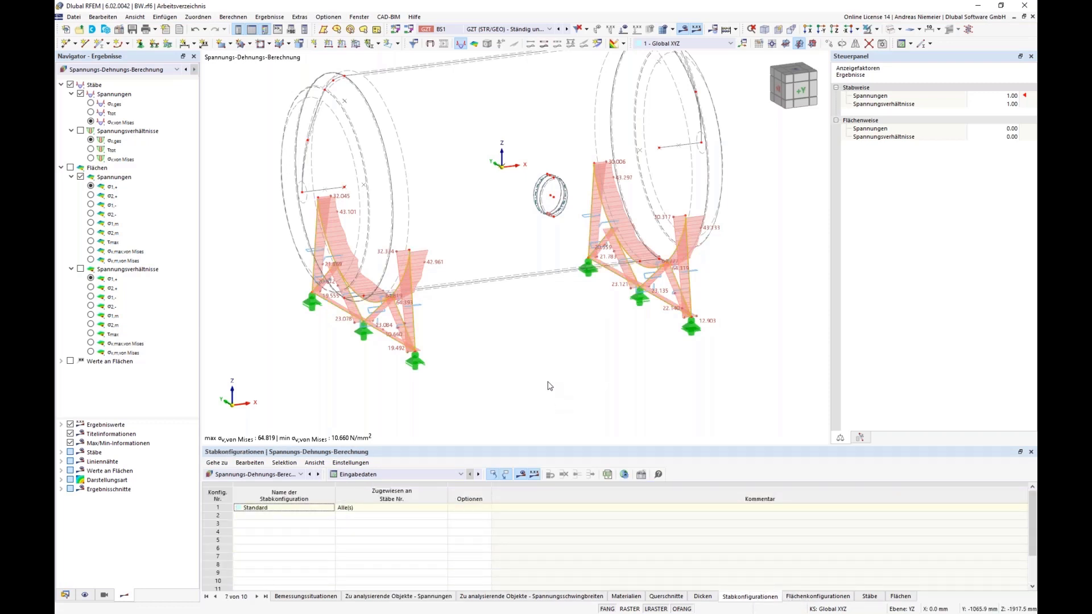
pyautogui.doubleClick(660, 519)
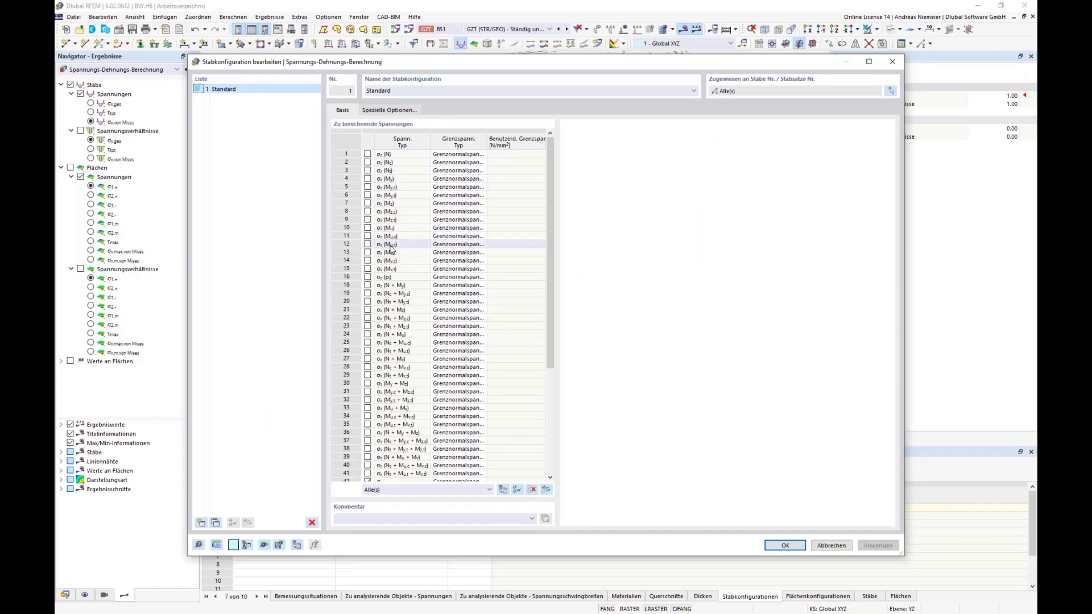
pyautogui.scroll(-6, 412, 296)
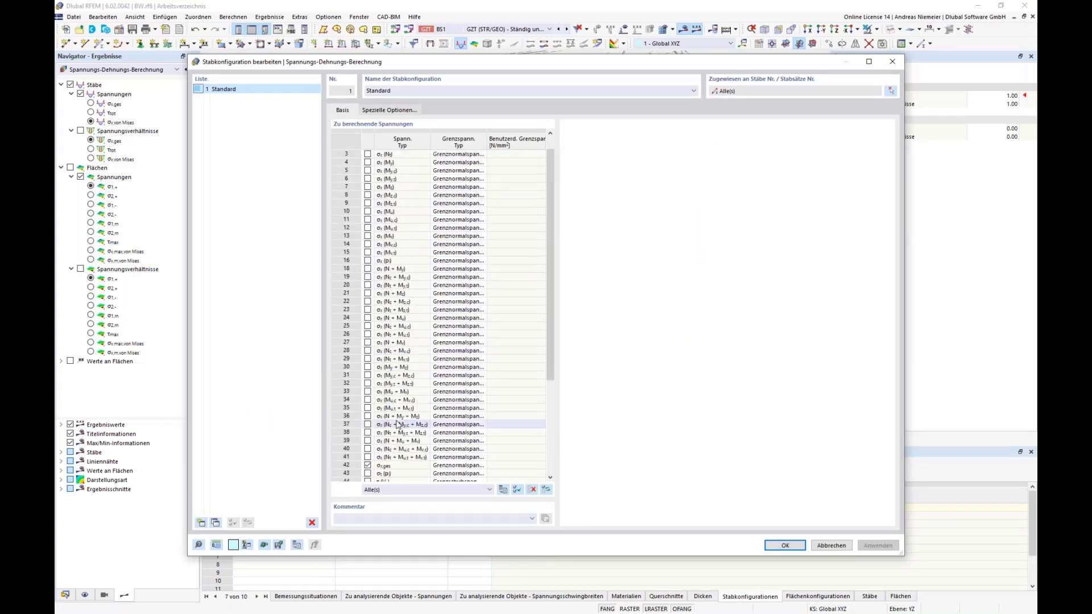
pyautogui.scroll(6, 412, 432)
pyautogui.scroll(-6, 395, 364)
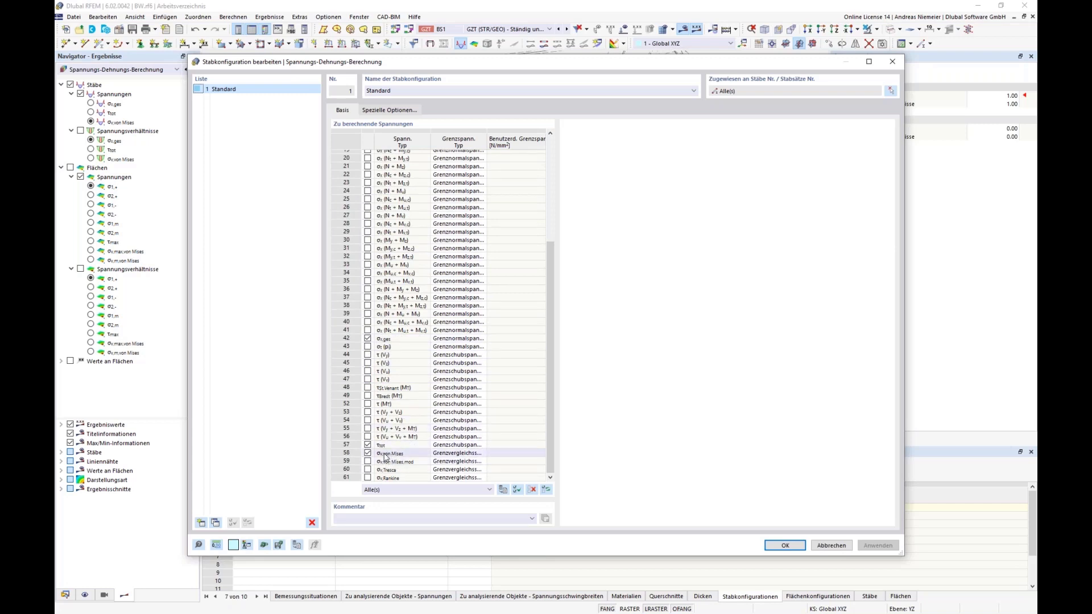
pyautogui.click(367, 445)
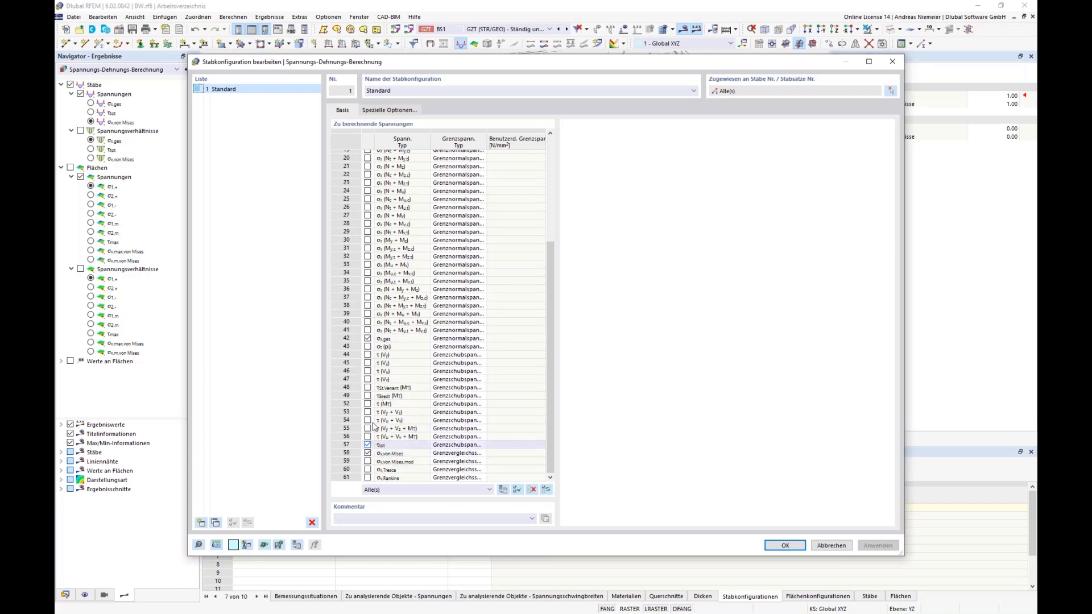
pyautogui.click(368, 339)
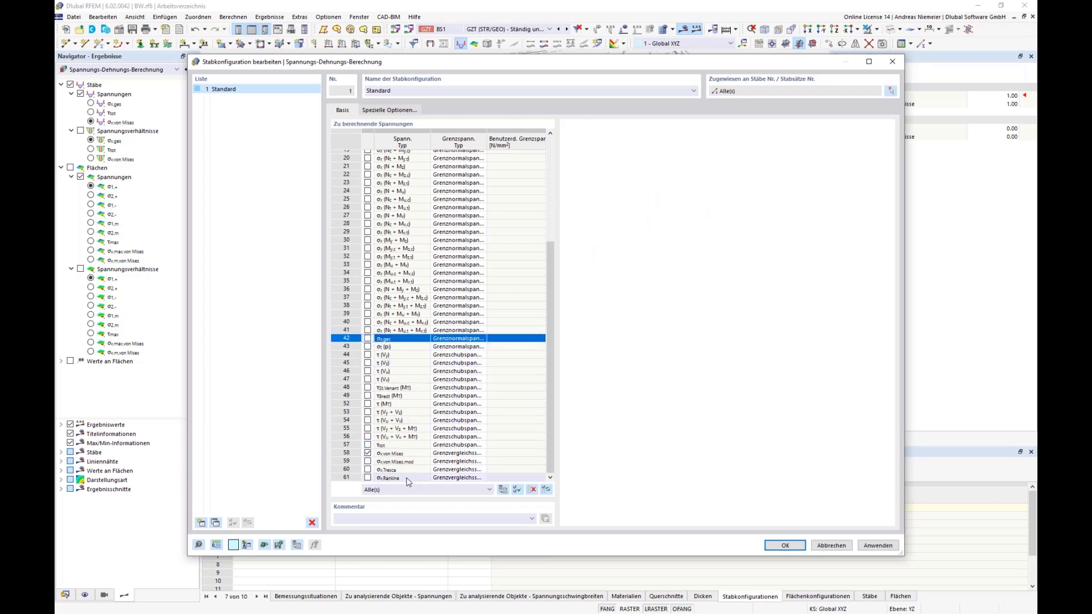
# Step: Give the members' von Mises stress a user-defined limit of 280 N/mm² and accept deleting the existing stress-strain results
pyautogui.click(442, 455)
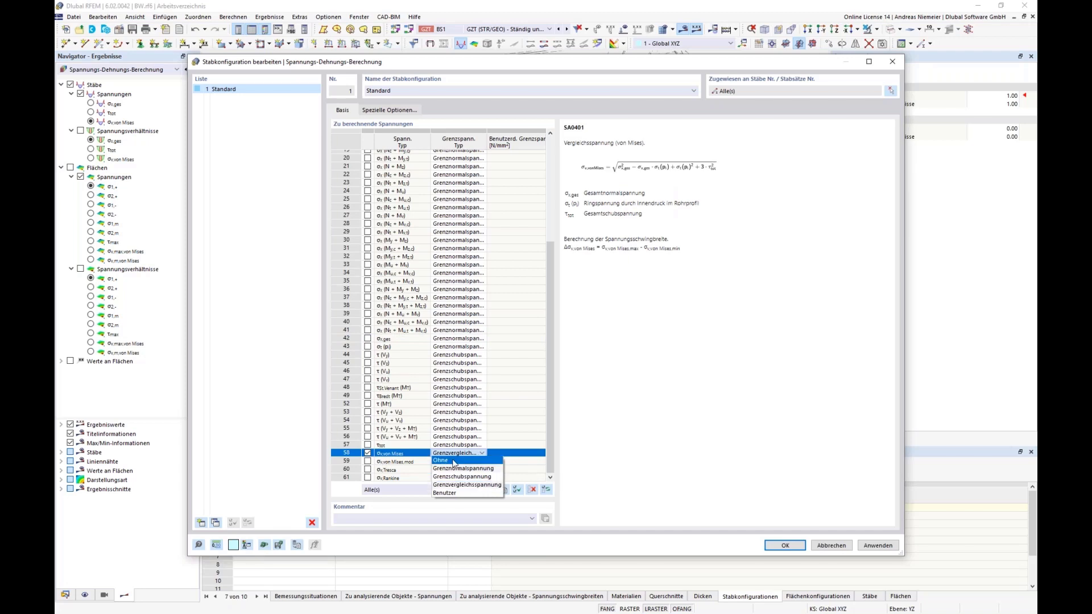
pyautogui.click(445, 493)
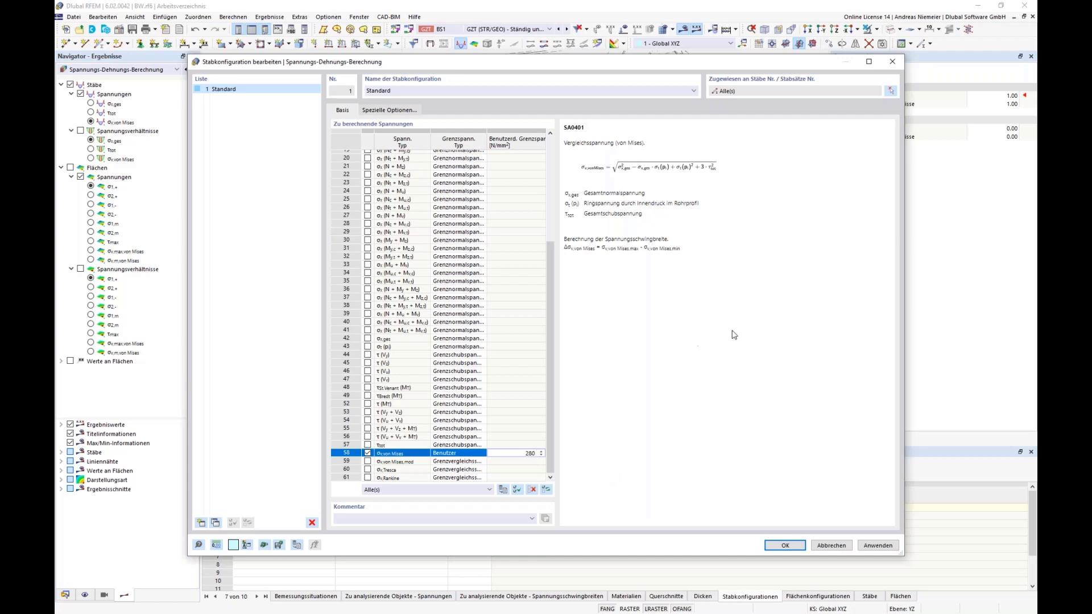
pyautogui.click(783, 546)
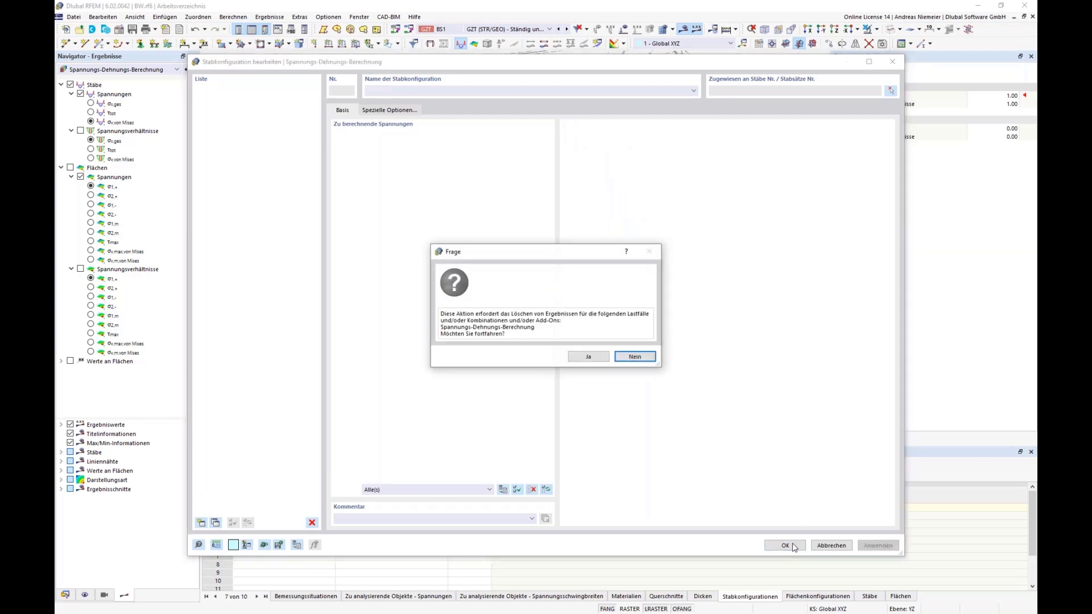
pyautogui.click(586, 354)
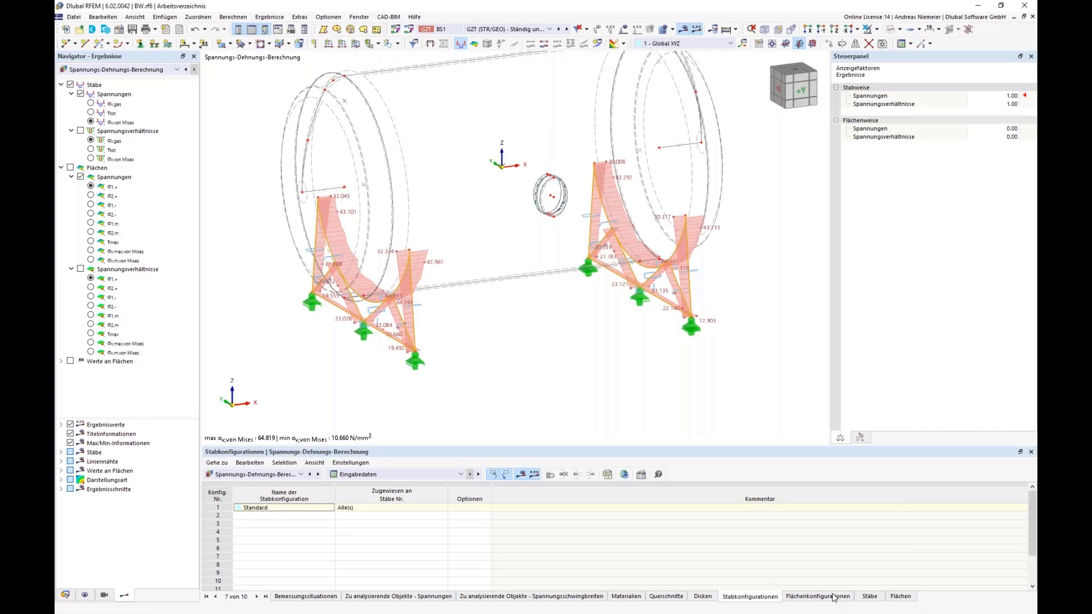
# Step: In the Standard surface configuration, deselect all active principal stresses, τmax and the membrane von Mises stress, keeping only σv,max,von Mises
pyautogui.click(817, 596)
pyautogui.click(607, 475)
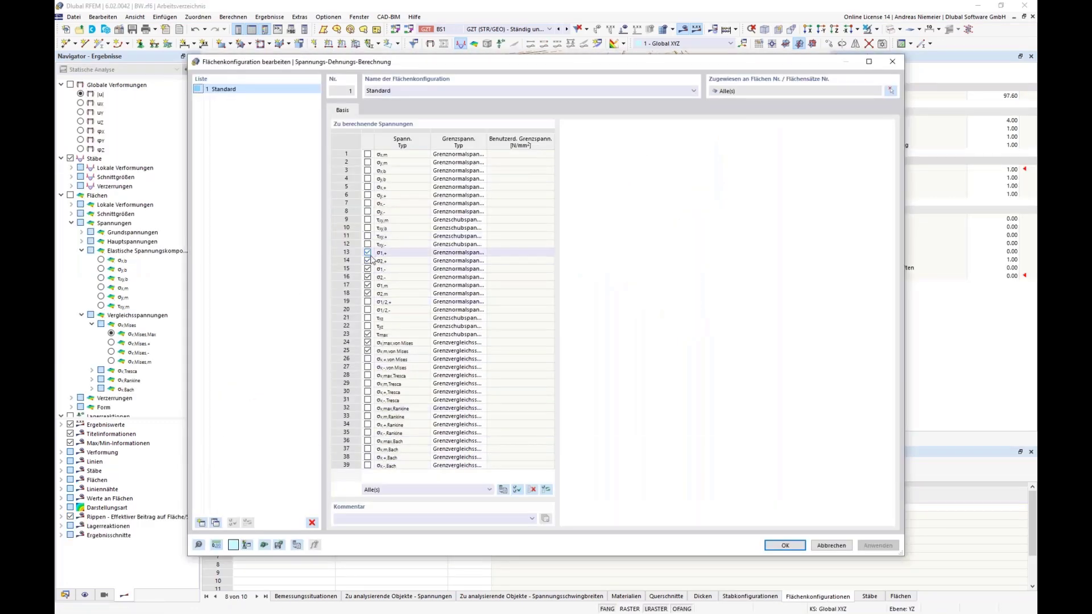
pyautogui.click(367, 252)
pyautogui.click(367, 260)
pyautogui.click(367, 268)
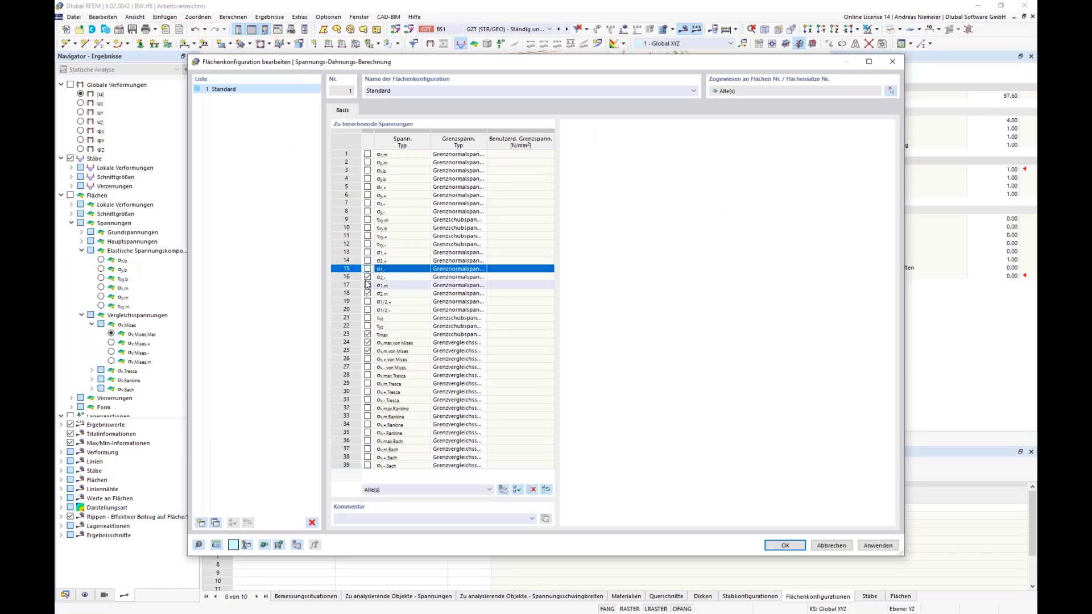
pyautogui.click(368, 277)
pyautogui.click(367, 285)
pyautogui.click(367, 293)
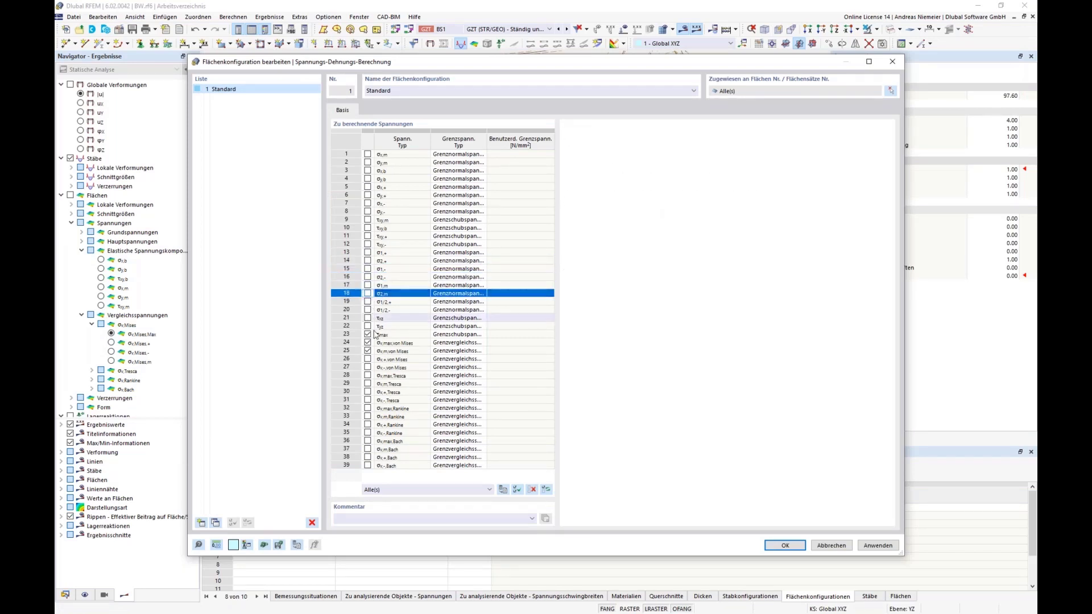
pyautogui.click(368, 333)
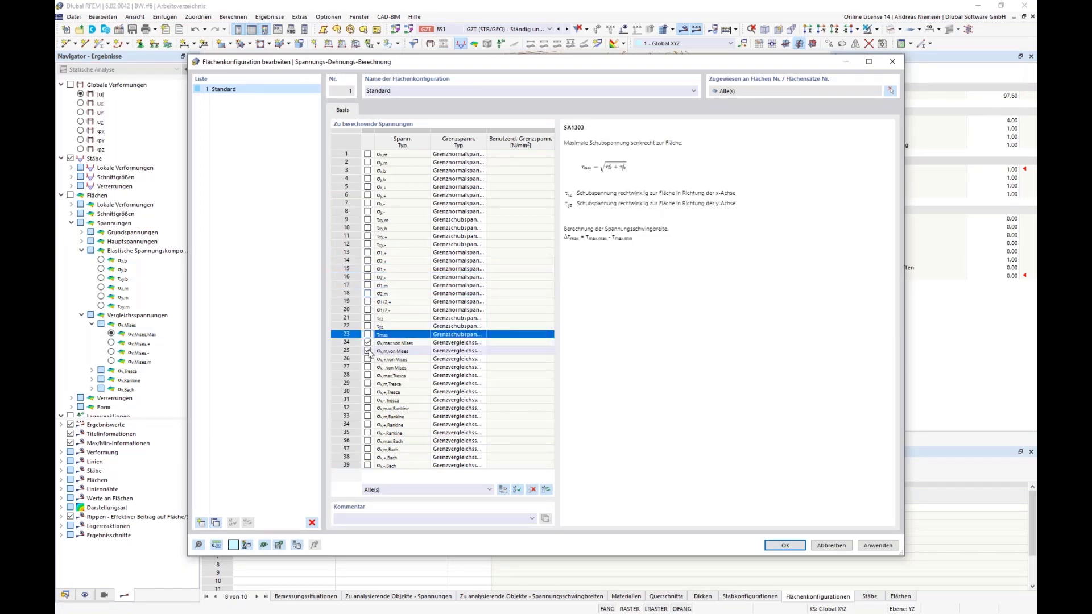
pyautogui.click(368, 351)
# Step: Set a user-defined limit of 280 N/mm² for the surfaces' maximum von Mises stress and run the stress-strain calculation
pyautogui.click(459, 343)
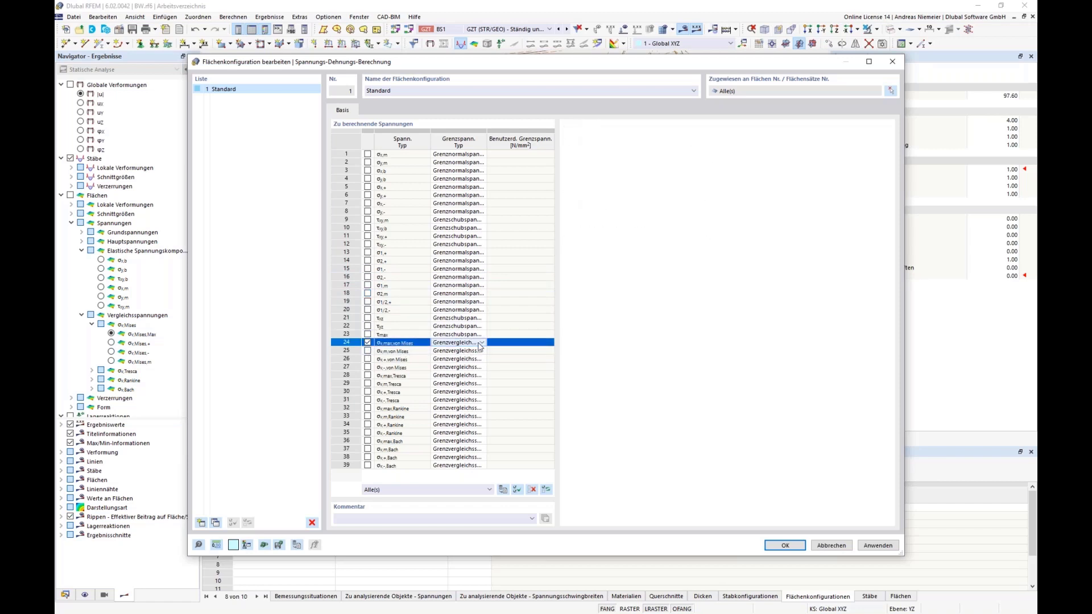
pyautogui.click(458, 343)
pyautogui.click(471, 383)
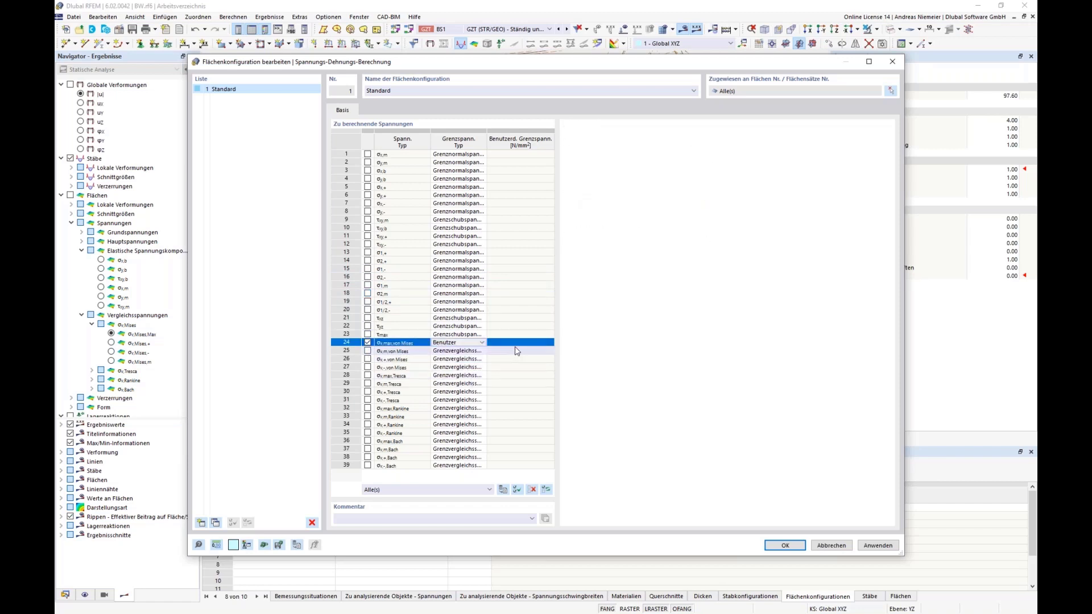
pyautogui.click(517, 342)
pyautogui.write('2')
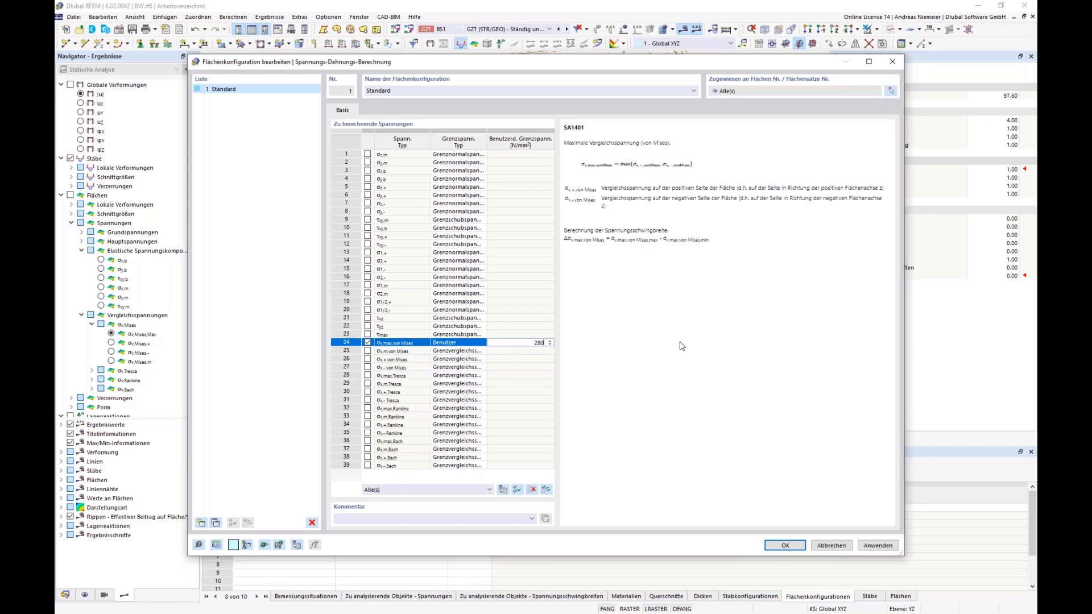
pyautogui.write('80')
pyautogui.press('Return')
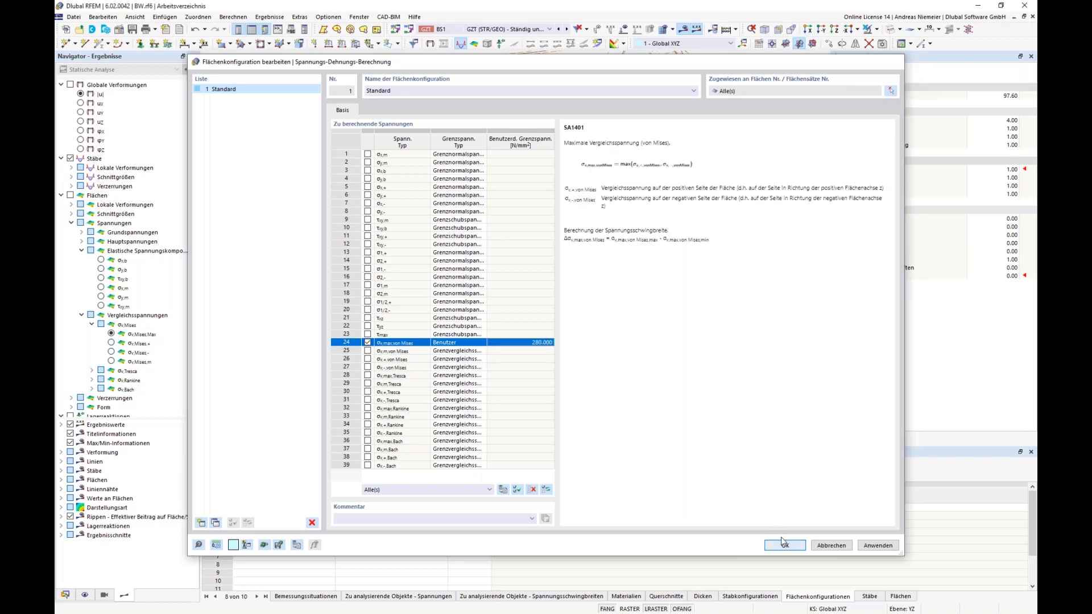
pyautogui.click(783, 544)
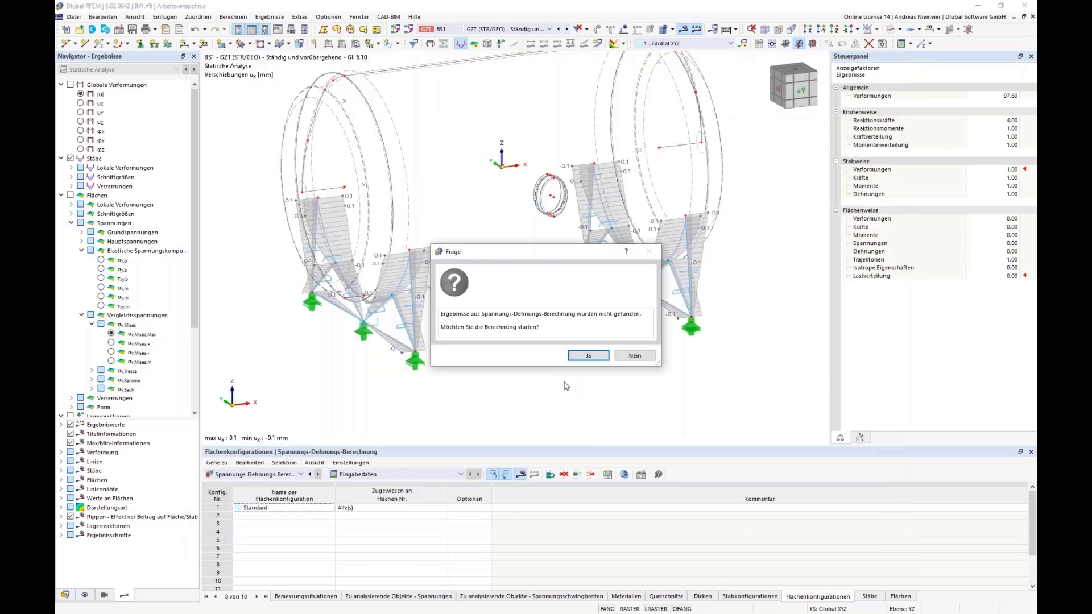
pyautogui.click(588, 355)
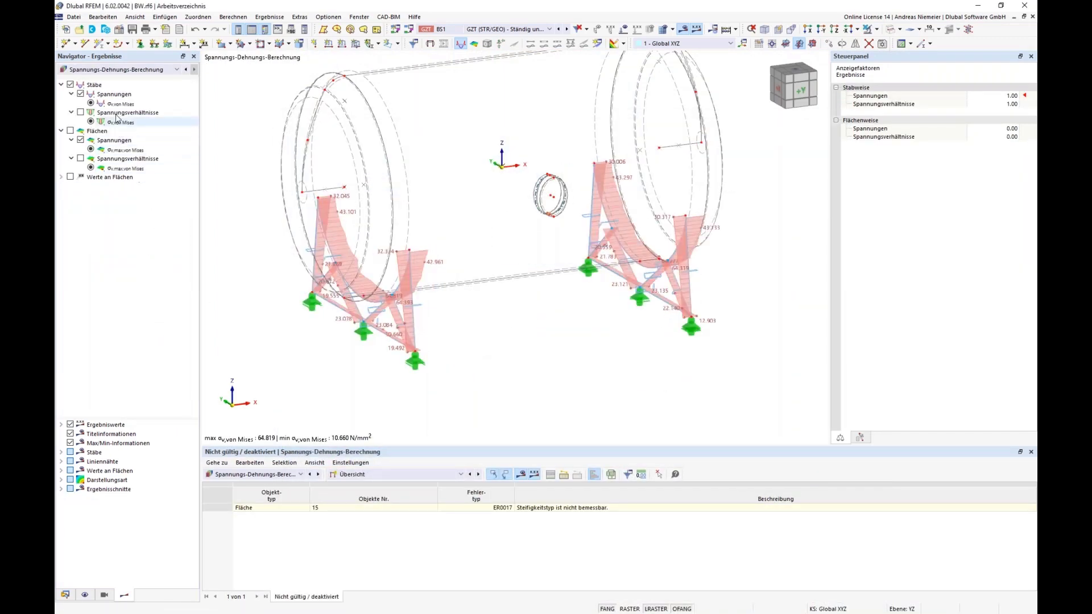
# Step: Display the members' von Mises stress ratios and check the existing stress, limit and ratio in the member stress table
pyautogui.click(124, 150)
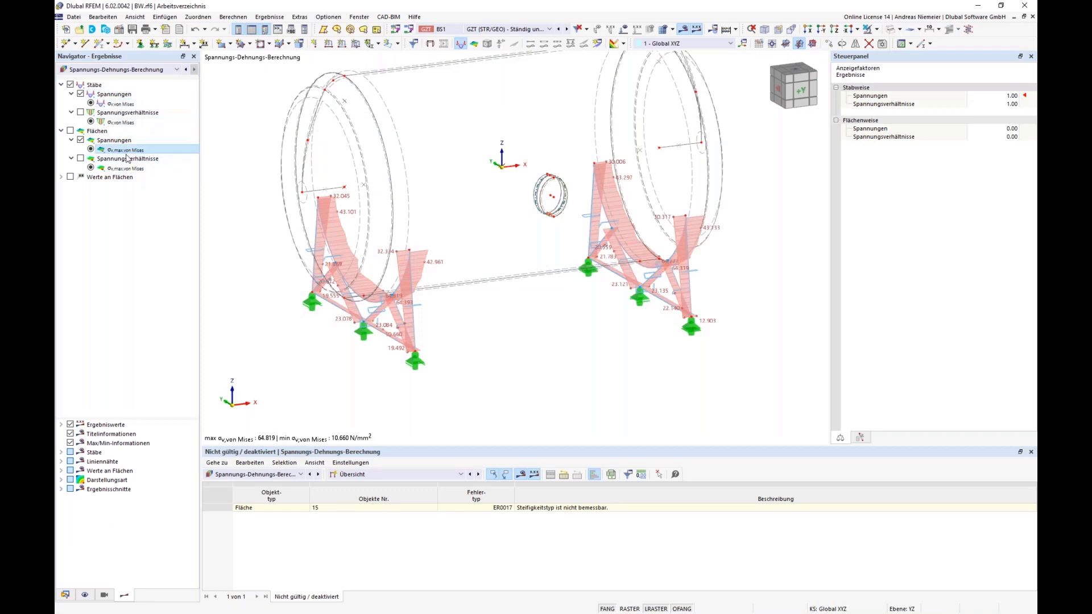
pyautogui.click(81, 113)
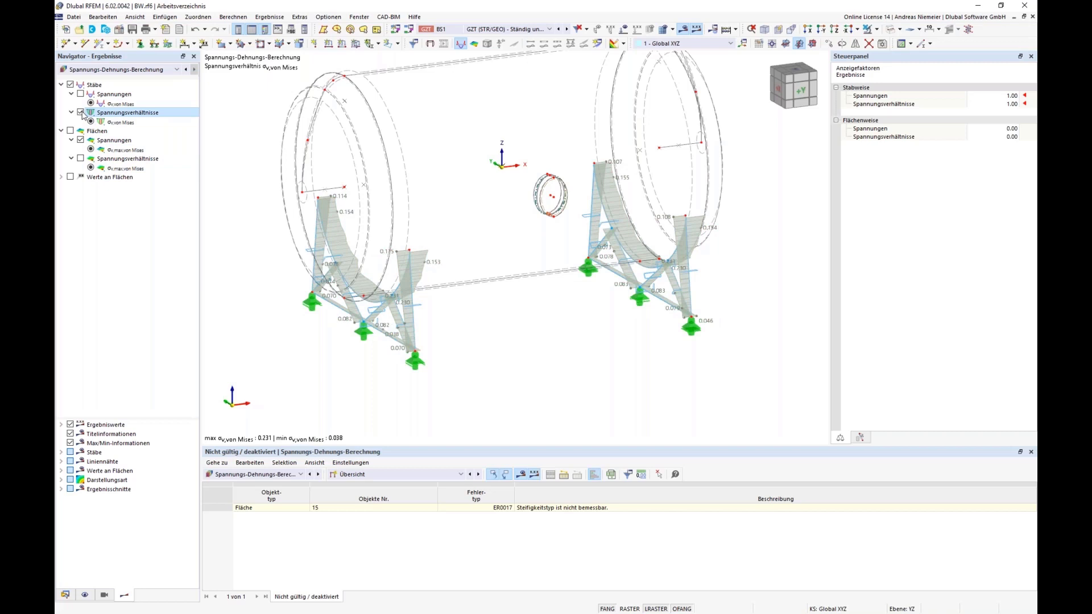
pyautogui.click(370, 474)
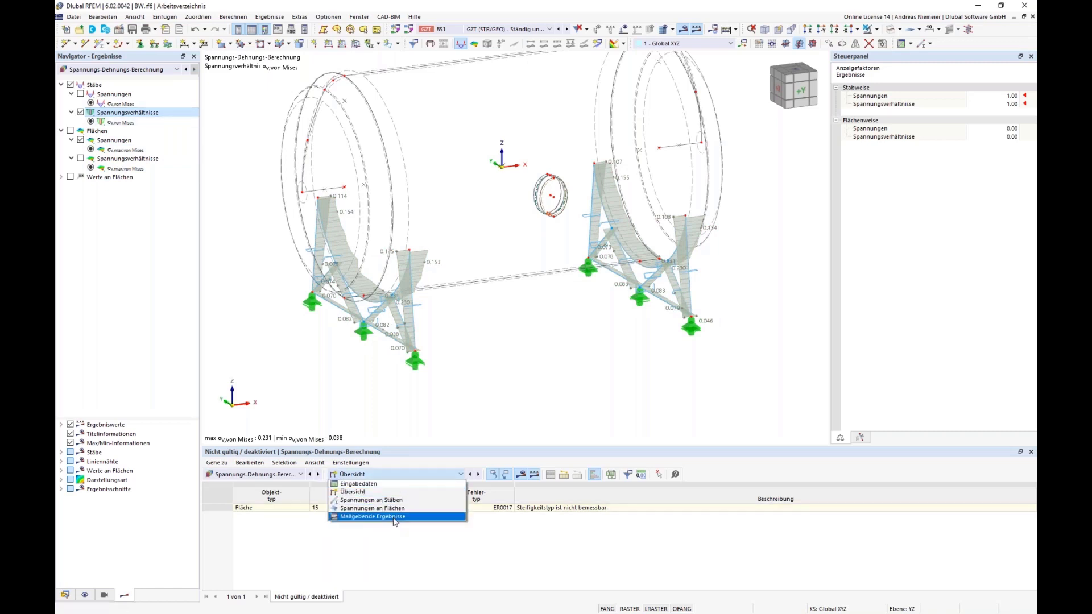
pyautogui.click(359, 500)
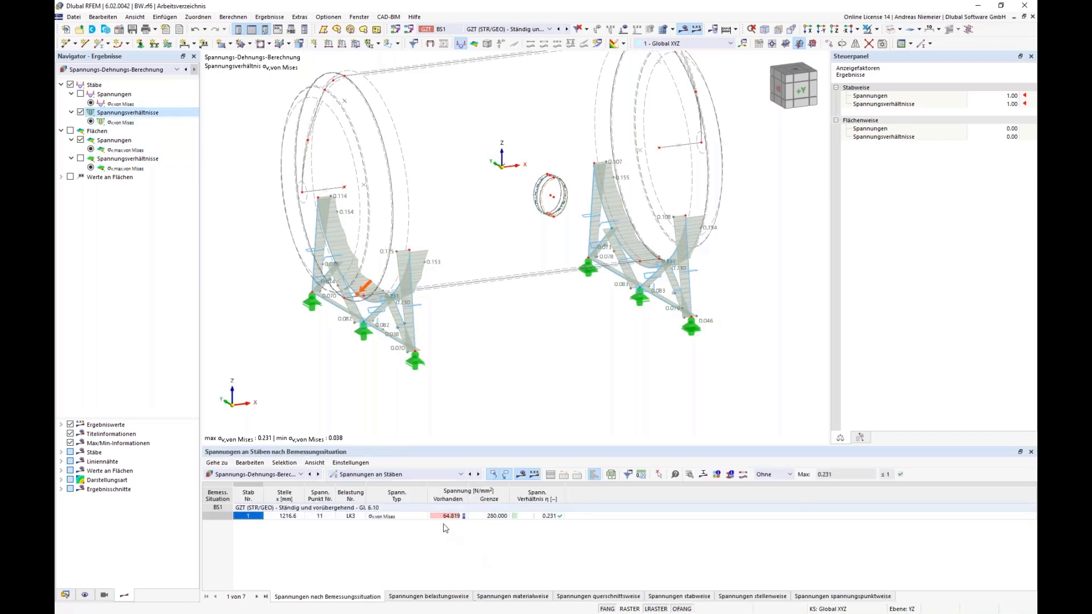
pyautogui.click(489, 516)
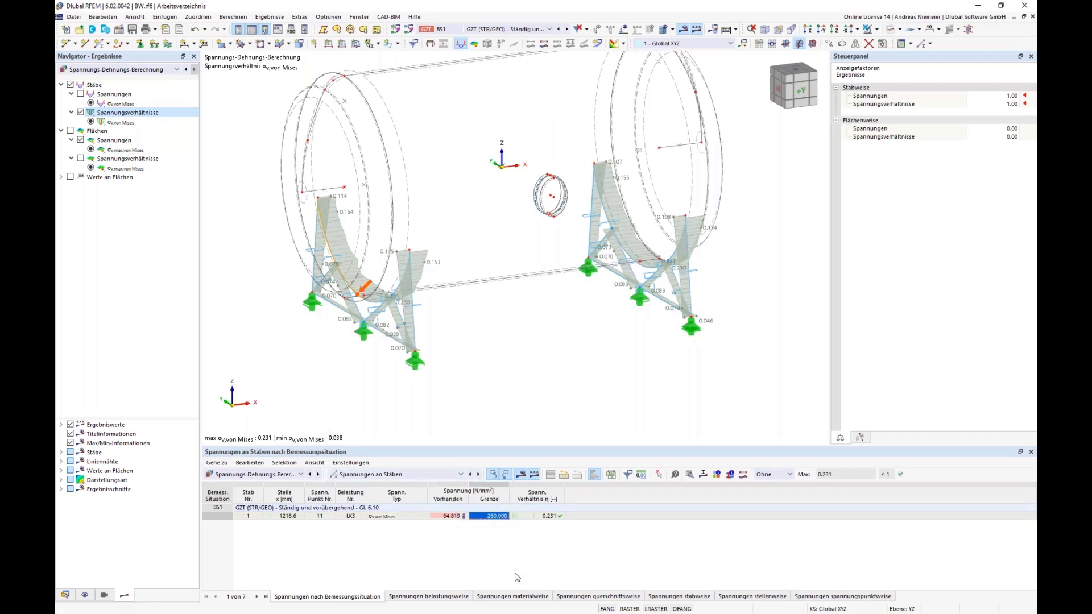
pyautogui.click(547, 516)
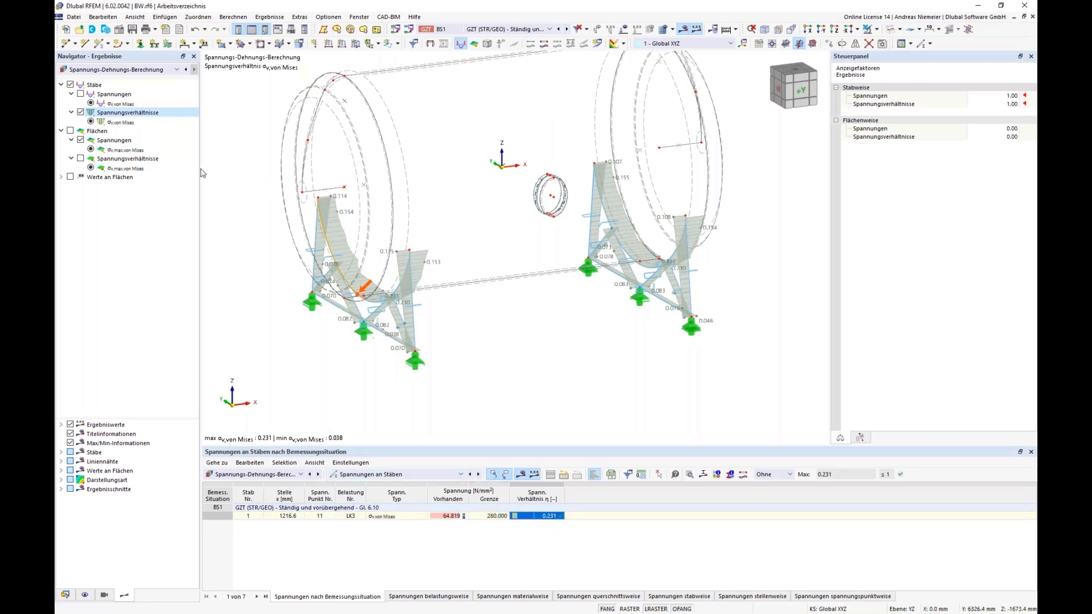
# Step: Show the von Mises stresses on the surfaces instead of the member results and list the surface stresses by design situation
pyautogui.click(70, 131)
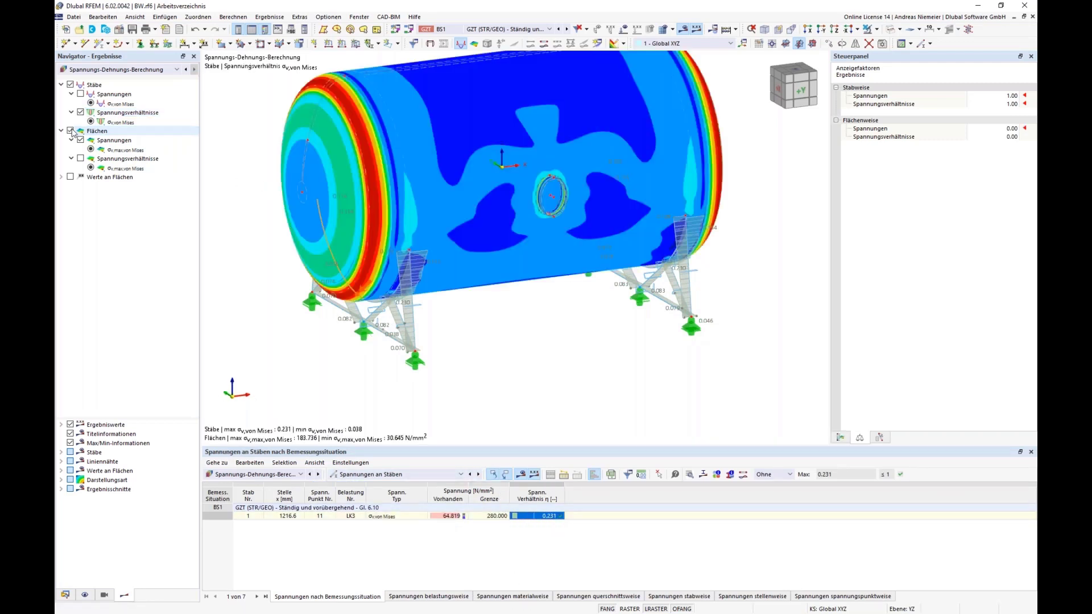
pyautogui.click(70, 85)
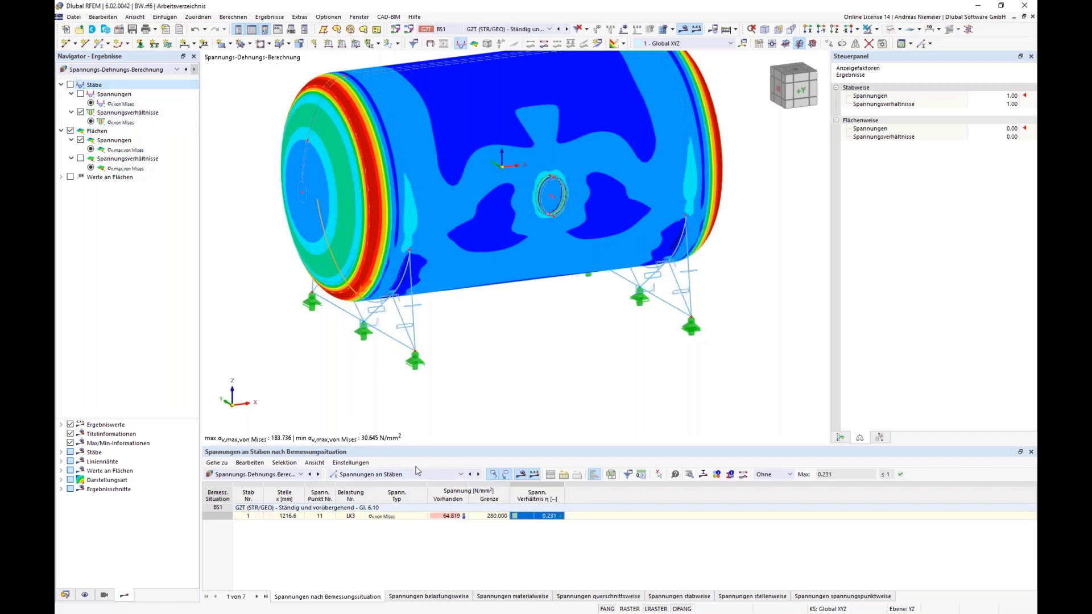
pyautogui.click(418, 474)
pyautogui.click(398, 508)
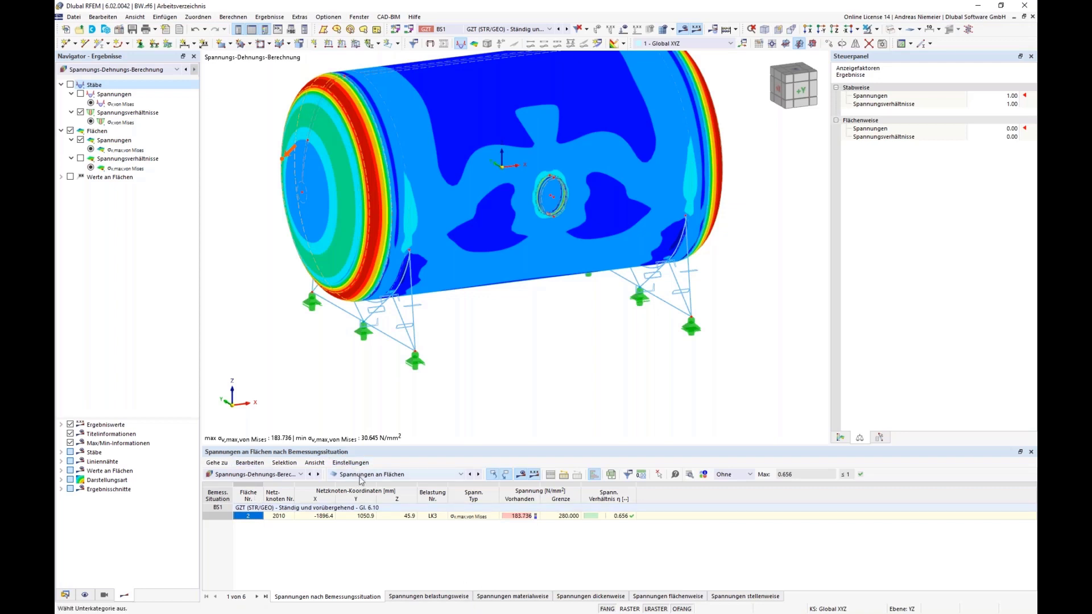
# Step: Review which members and surfaces are included in the stress analysis in the stress-strain input data
pyautogui.click(398, 474)
pyautogui.click(399, 484)
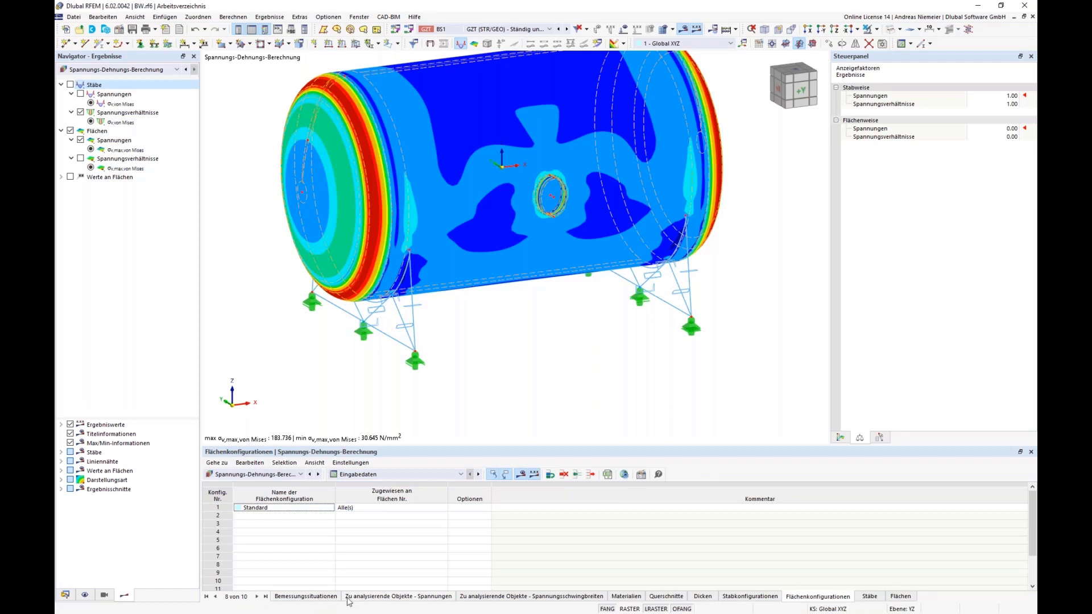
pyautogui.click(371, 596)
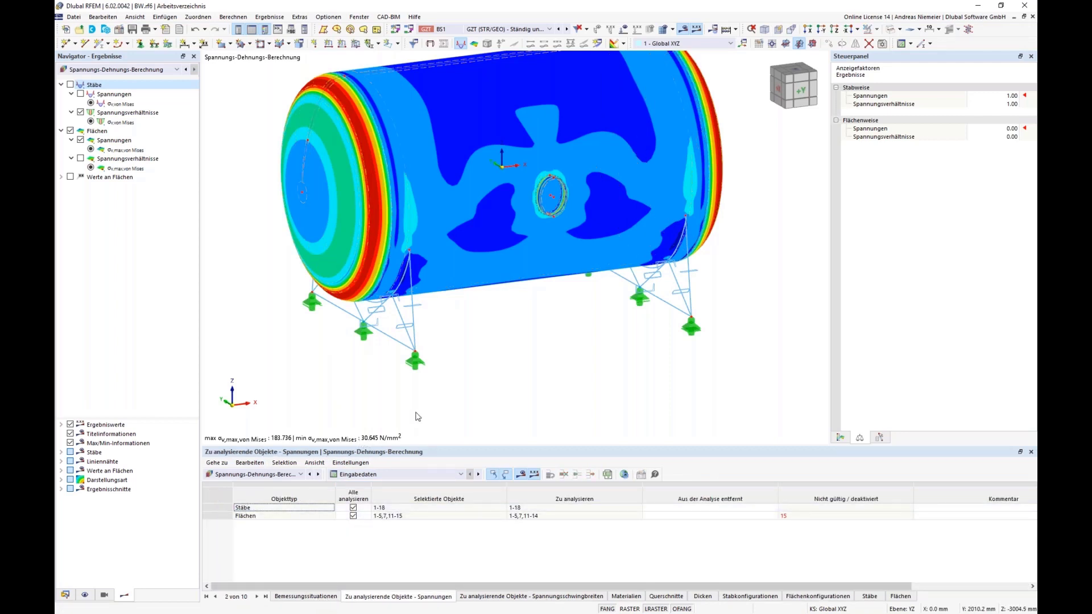
# Step: Show the model data in the navigator instead of the results
pyautogui.click(66, 595)
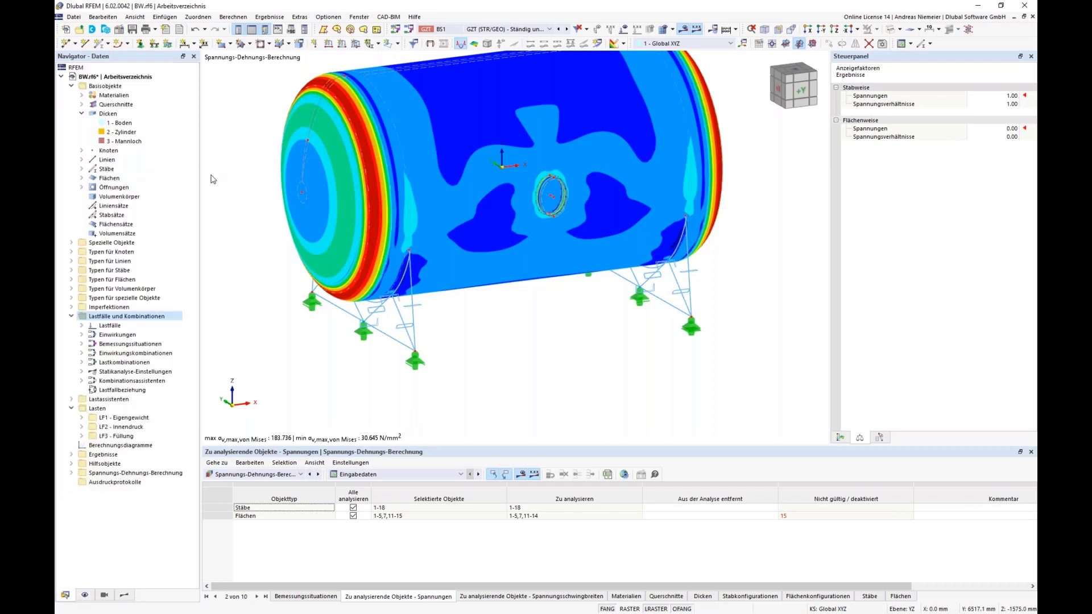
pyautogui.click(83, 161)
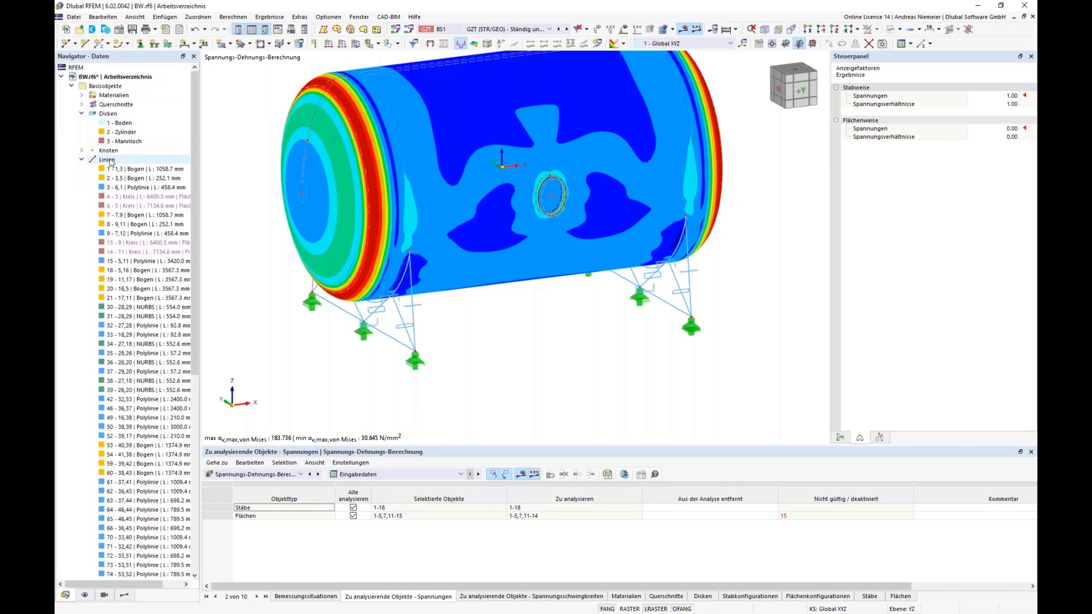
pyautogui.rightClick(113, 164)
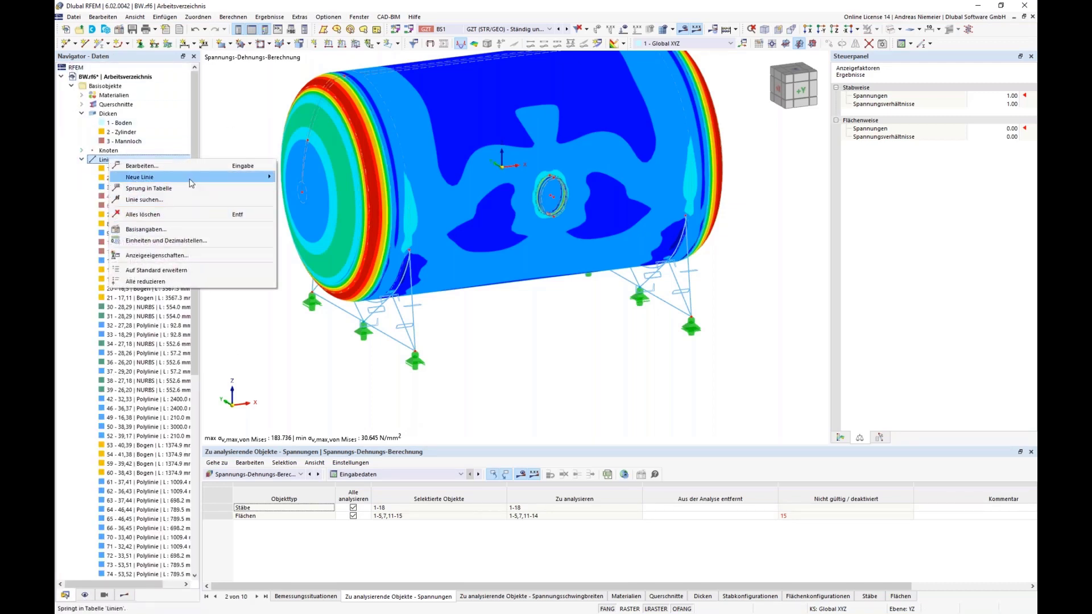
pyautogui.moveTo(191, 179)
pyautogui.press('Escape')
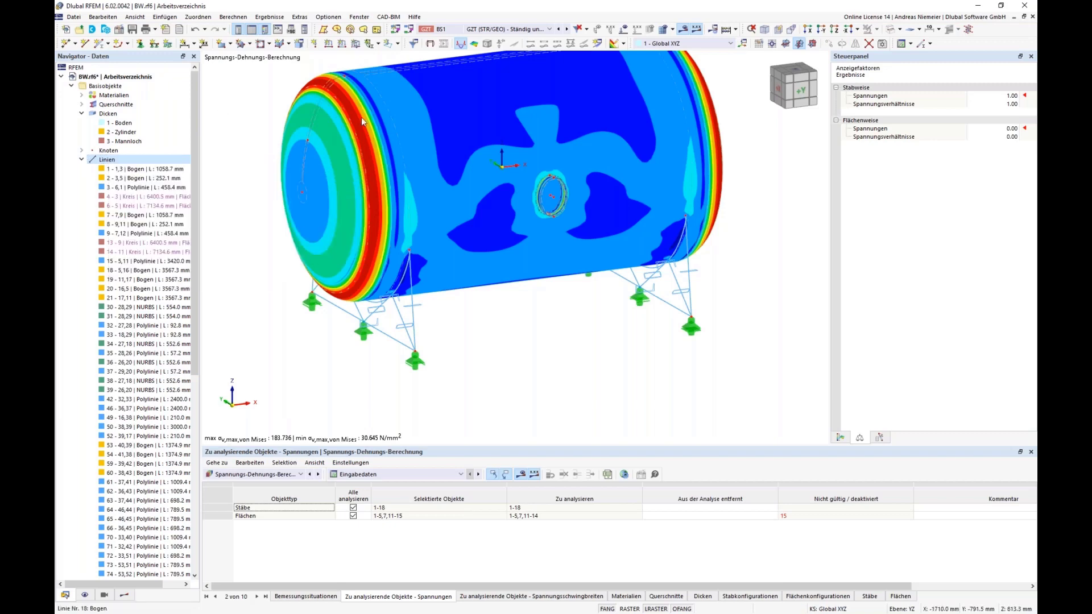
pyautogui.click(81, 159)
# Step: Create a line welded joint as a butt joint (Stumpfstoß) with a square weld (Vierkantnaht) of size a1 26 mm
pyautogui.click(71, 262)
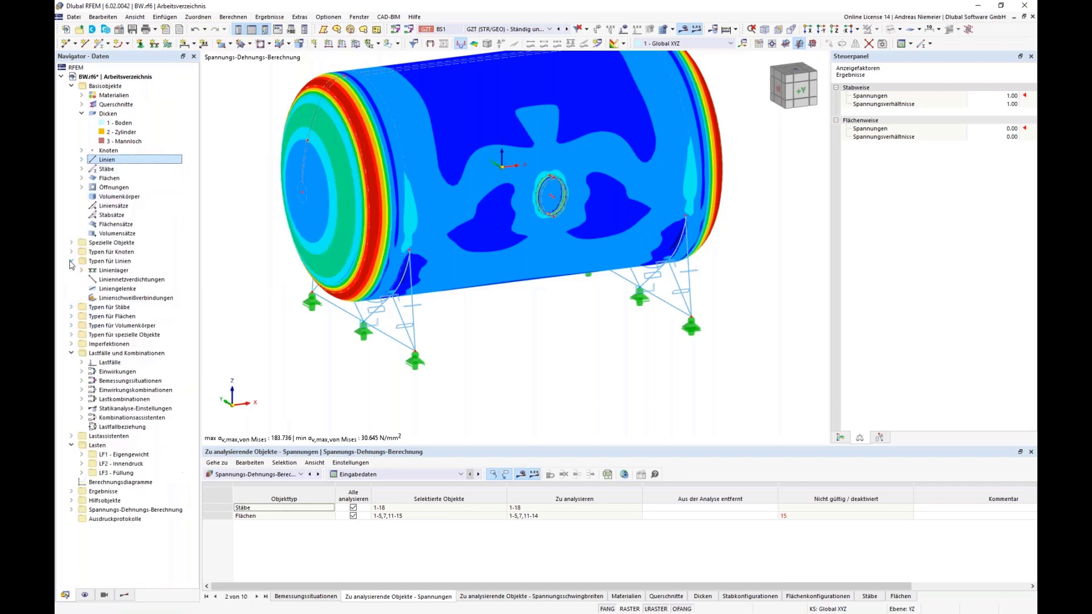
pyautogui.click(105, 298)
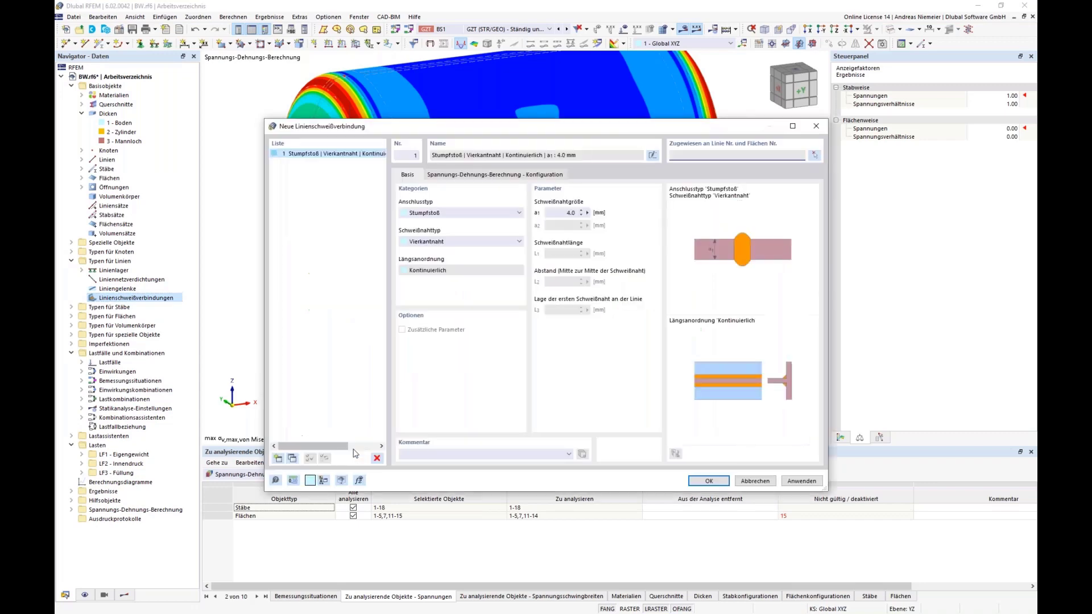
pyautogui.click(443, 214)
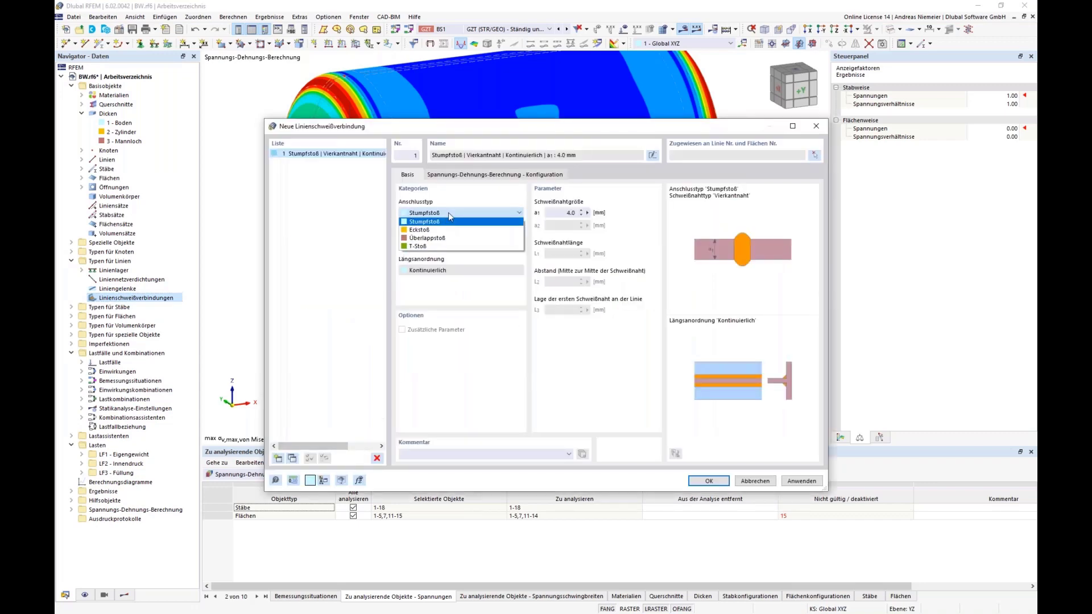
pyautogui.click(465, 215)
pyautogui.click(568, 212)
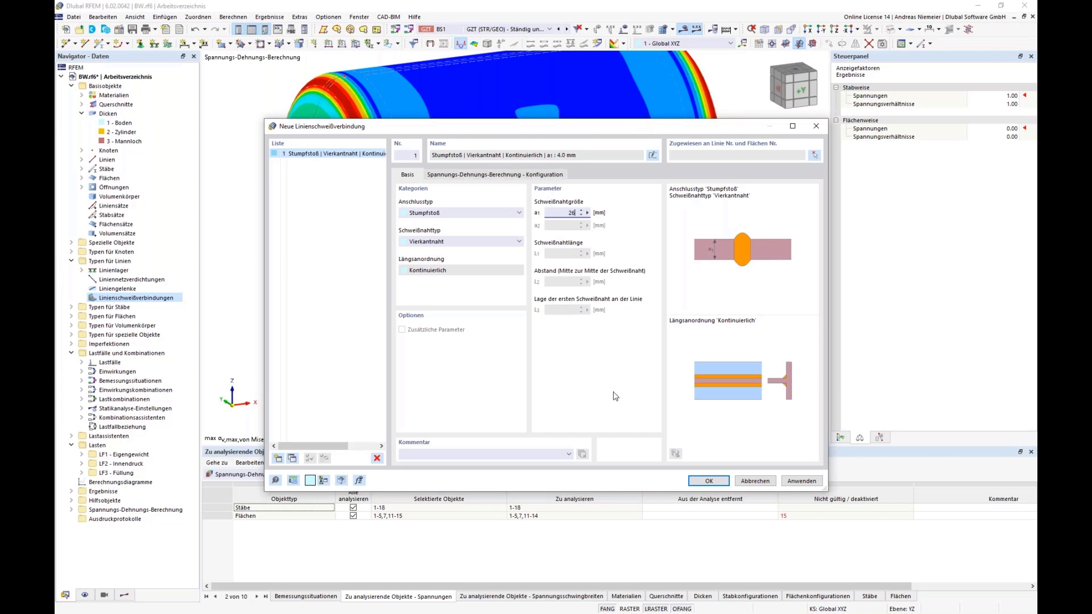
# Step: In the weld's Standard stress-strain configuration, exclude stress rows 5 to 11, 13 and 14 from the calculation
pyautogui.click(528, 176)
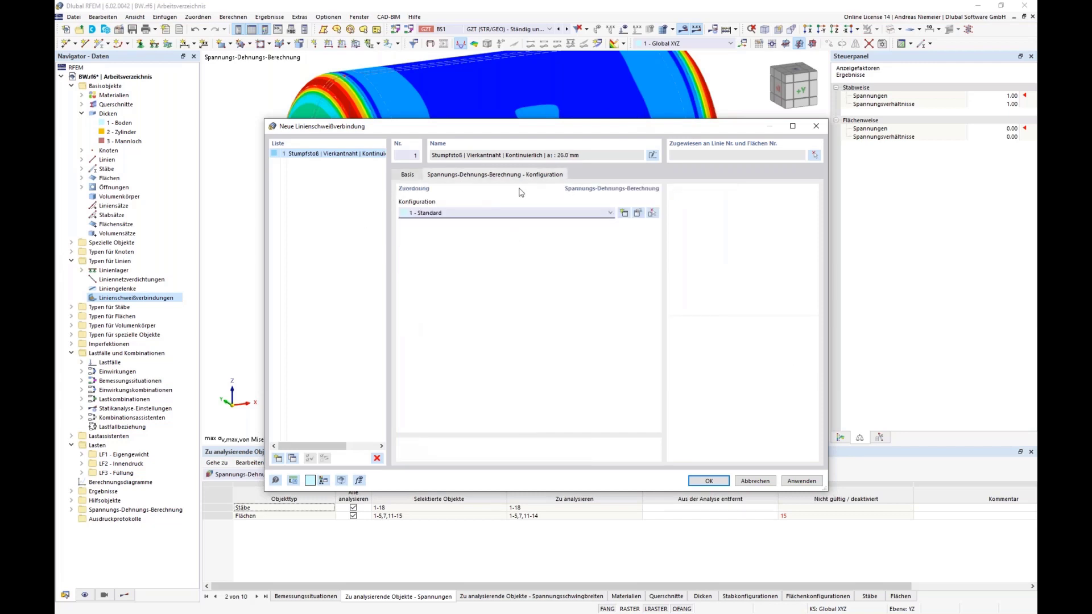
pyautogui.click(638, 216)
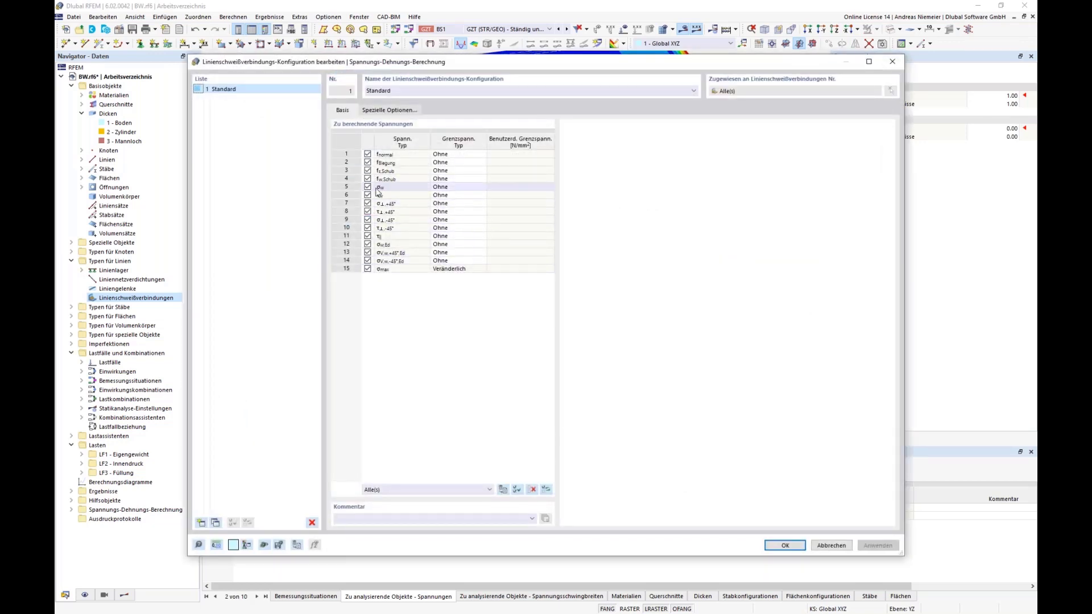
pyautogui.click(368, 187)
pyautogui.click(368, 195)
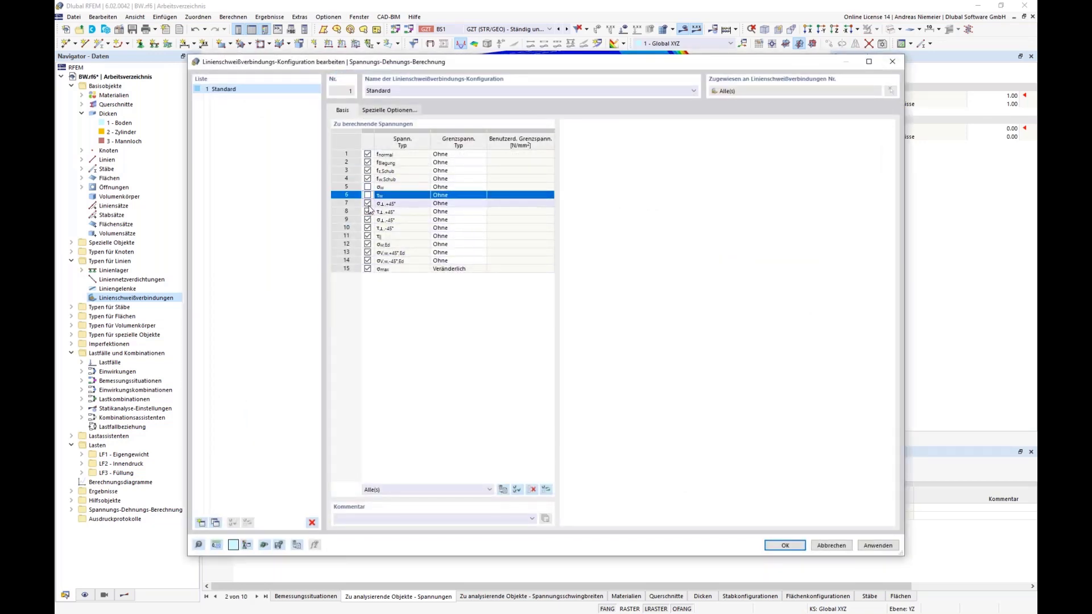
pyautogui.click(367, 203)
pyautogui.click(368, 211)
pyautogui.click(368, 219)
pyautogui.click(367, 227)
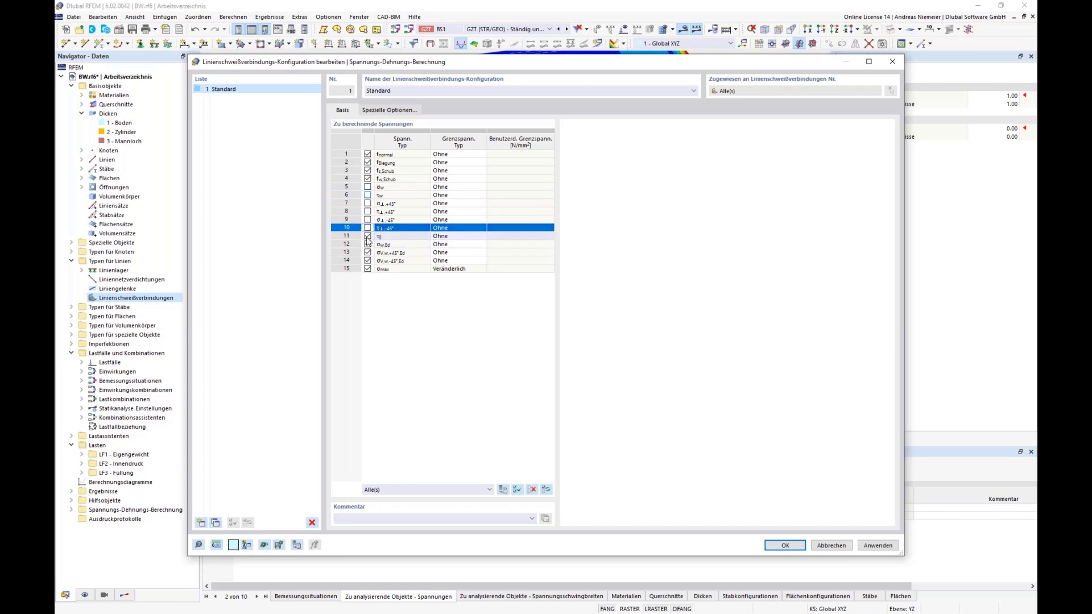
pyautogui.click(368, 235)
pyautogui.click(368, 252)
pyautogui.click(368, 260)
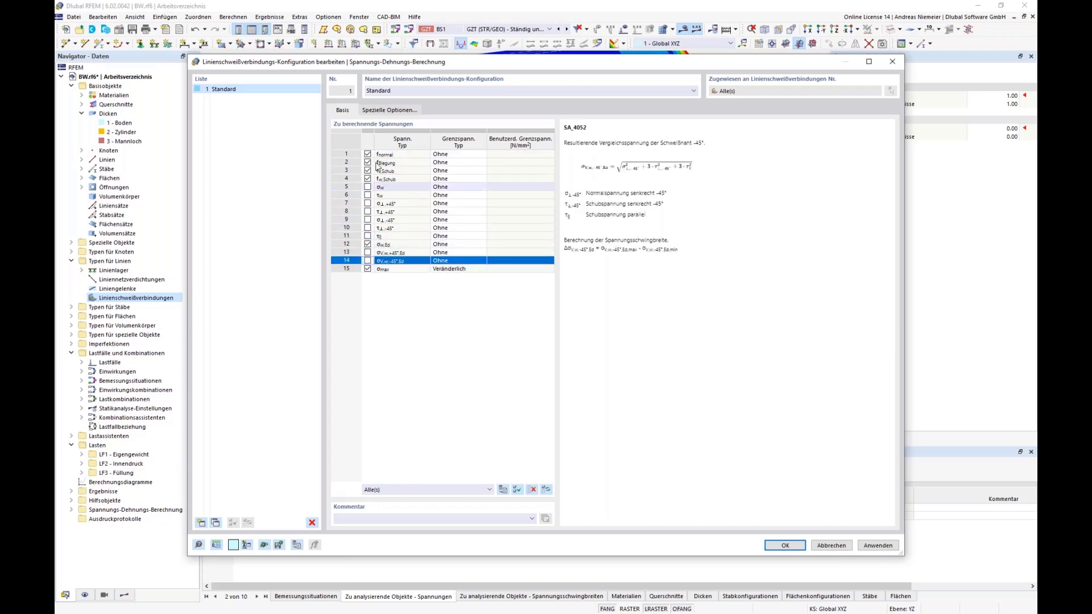
# Step: Set a user-defined limit of 280 N/mm² for the resulting weld stress σw,Ed
pyautogui.click(479, 261)
pyautogui.click(481, 261)
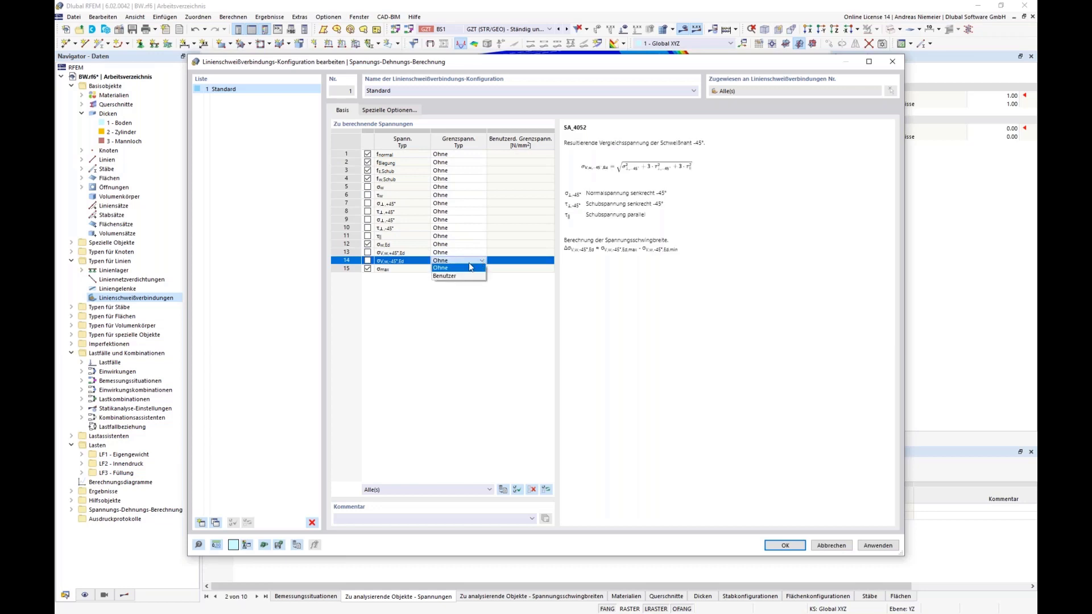
pyautogui.click(481, 245)
pyautogui.click(480, 244)
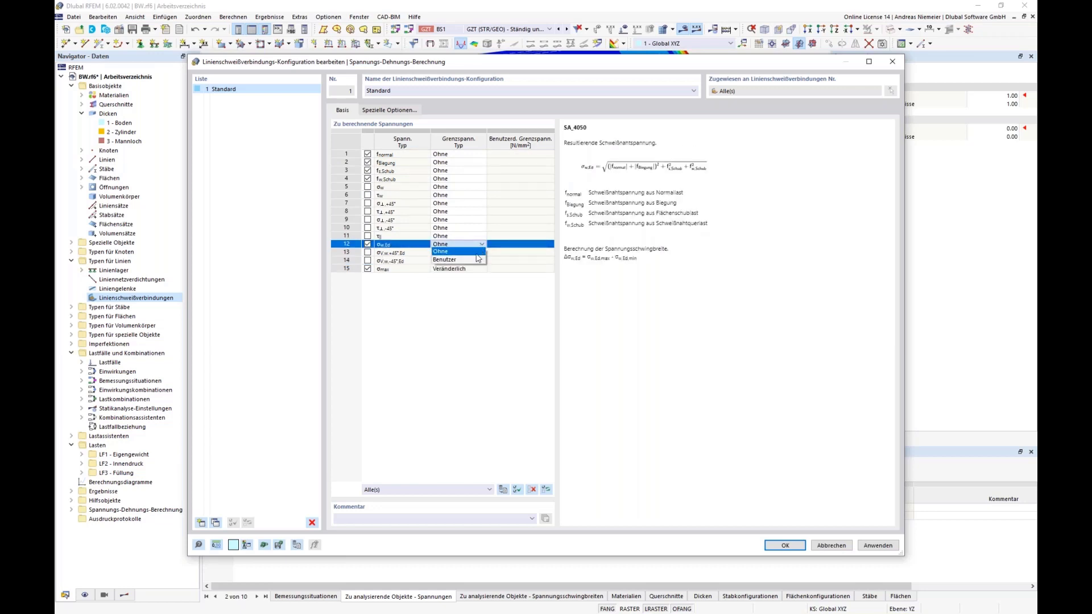
pyautogui.click(476, 259)
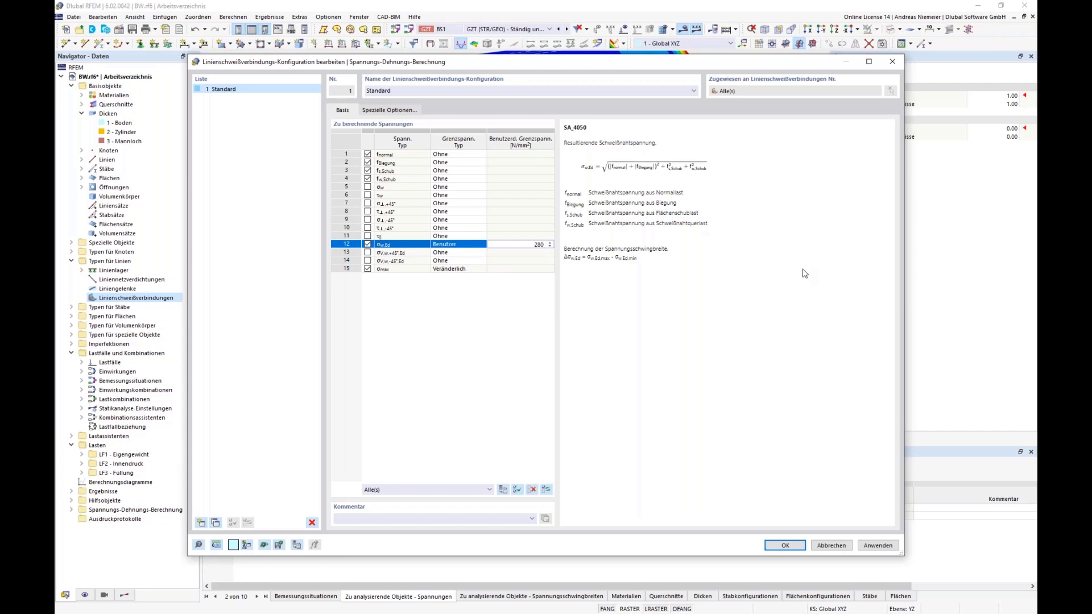
# Step: Set the smoothing of shear loads VW and VS, axial load P and bending M to Ohne in the special weld options
pyautogui.click(390, 111)
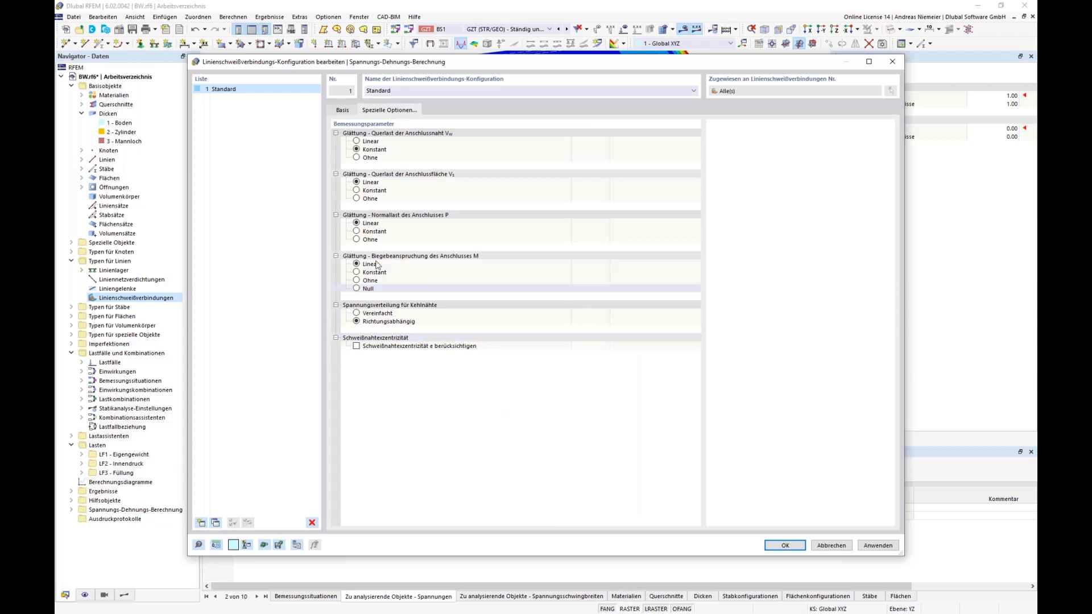
pyautogui.click(357, 159)
pyautogui.click(357, 198)
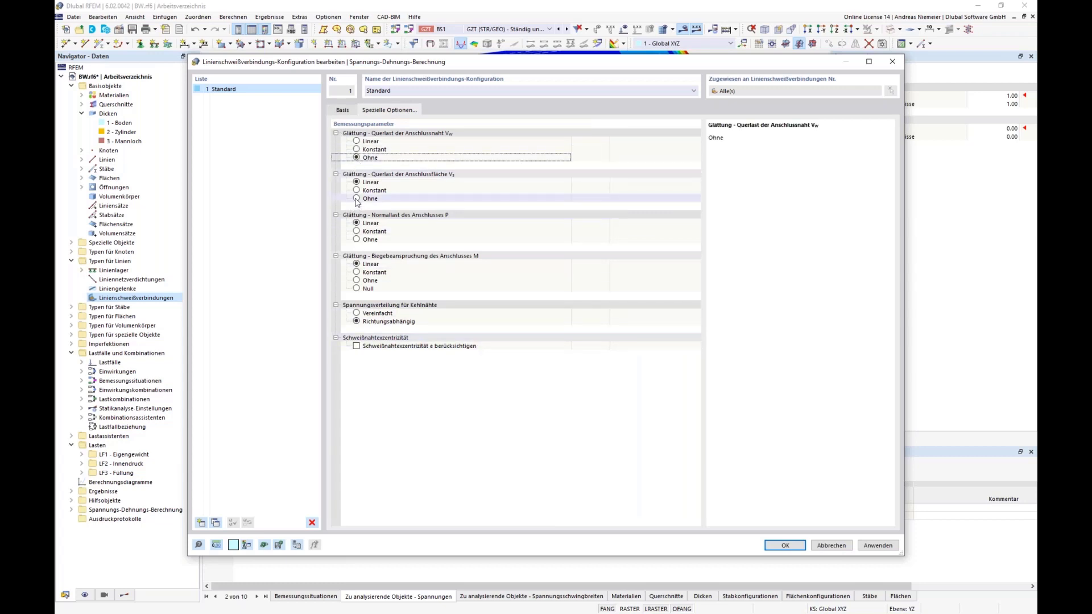
pyautogui.click(356, 240)
pyautogui.click(357, 280)
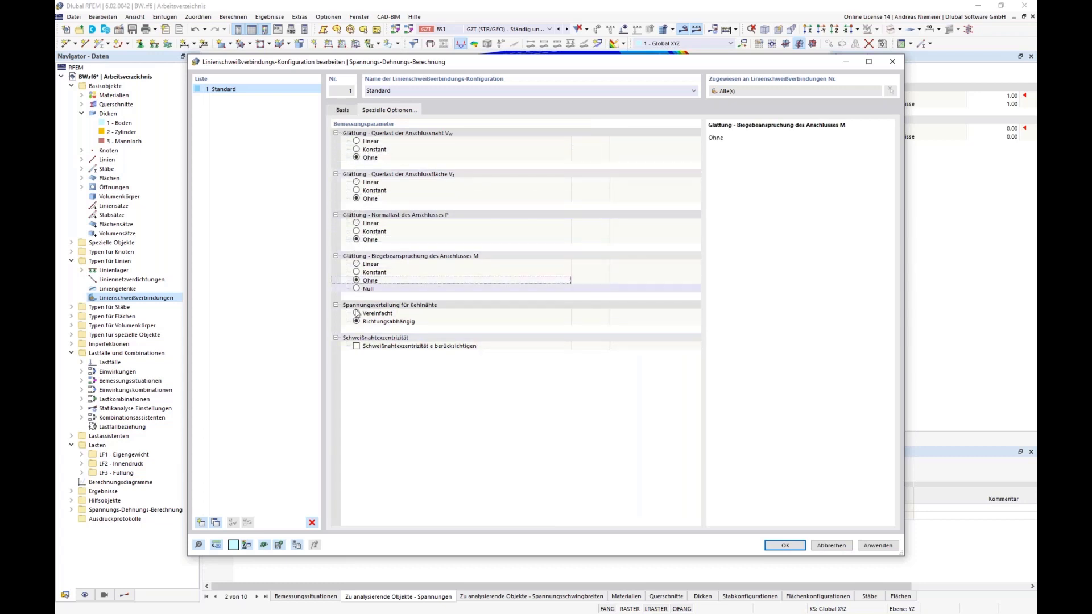
# Step: Use the simplified (Vereinfacht) stress distribution for fillet welds, take the weld eccentricity e into account and save the configuration
pyautogui.click(357, 312)
pyautogui.click(357, 346)
pyautogui.click(356, 345)
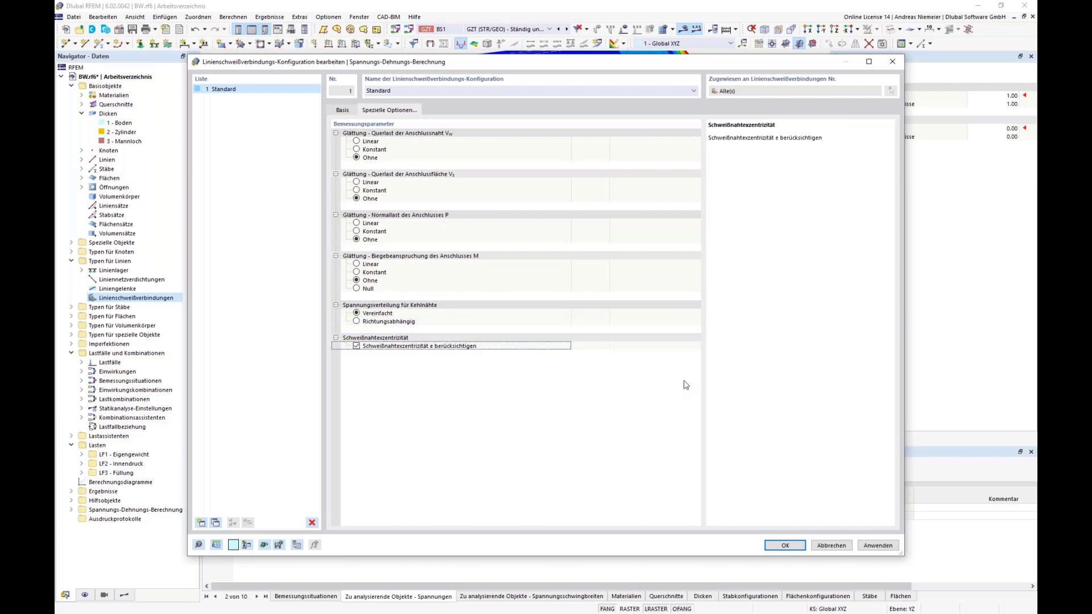
pyautogui.click(784, 545)
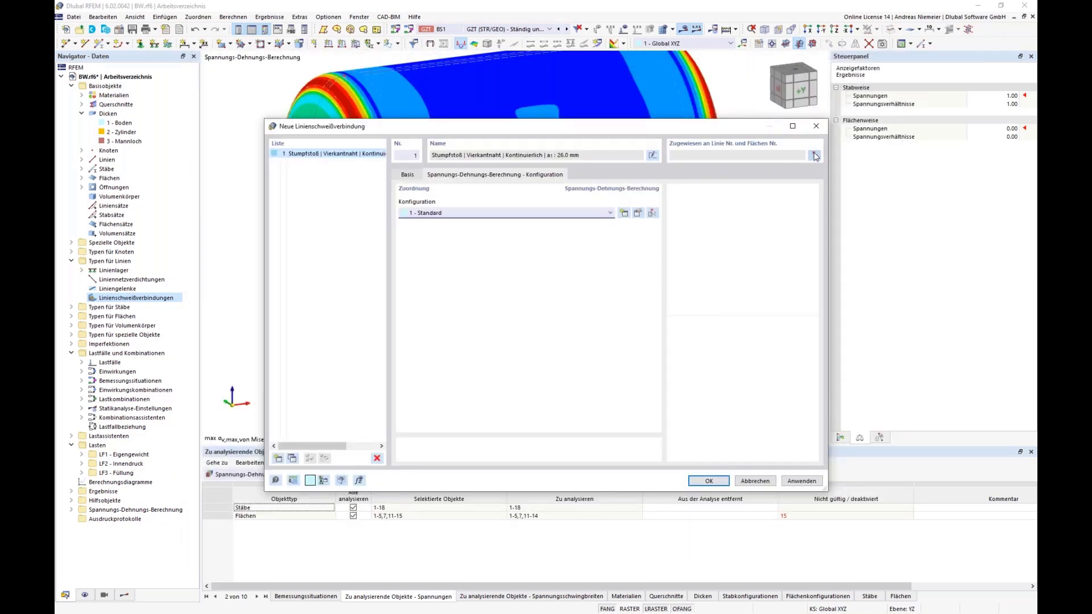
# Step: Assign the butt weld to line 15 on the upper cylinder seam with surfaces 7 and 5
pyautogui.click(814, 157)
pyautogui.scroll(5, 410, 111)
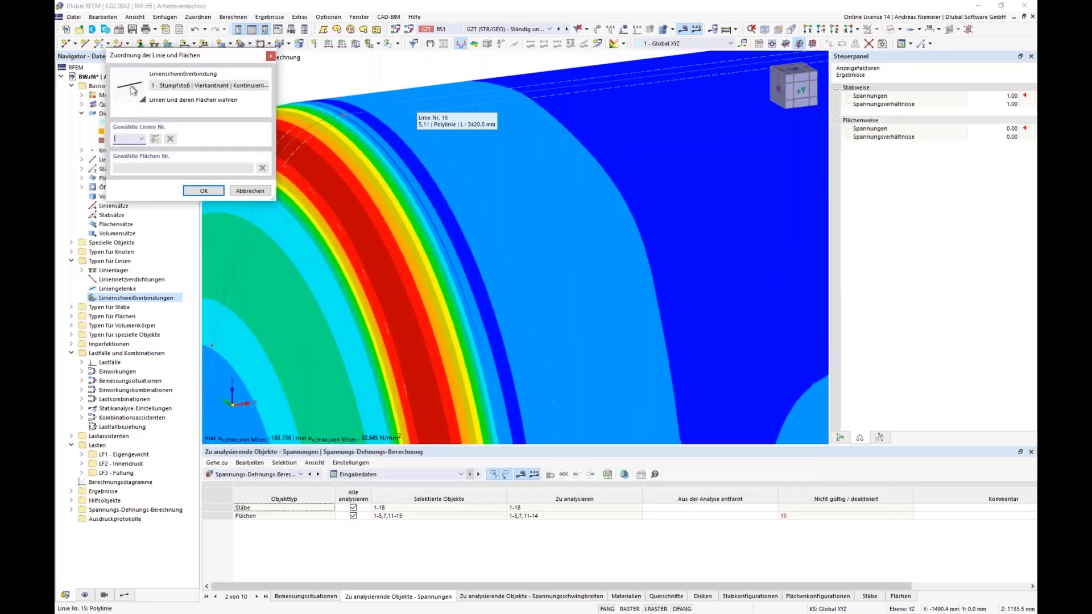
pyautogui.click(410, 108)
pyautogui.click(601, 89)
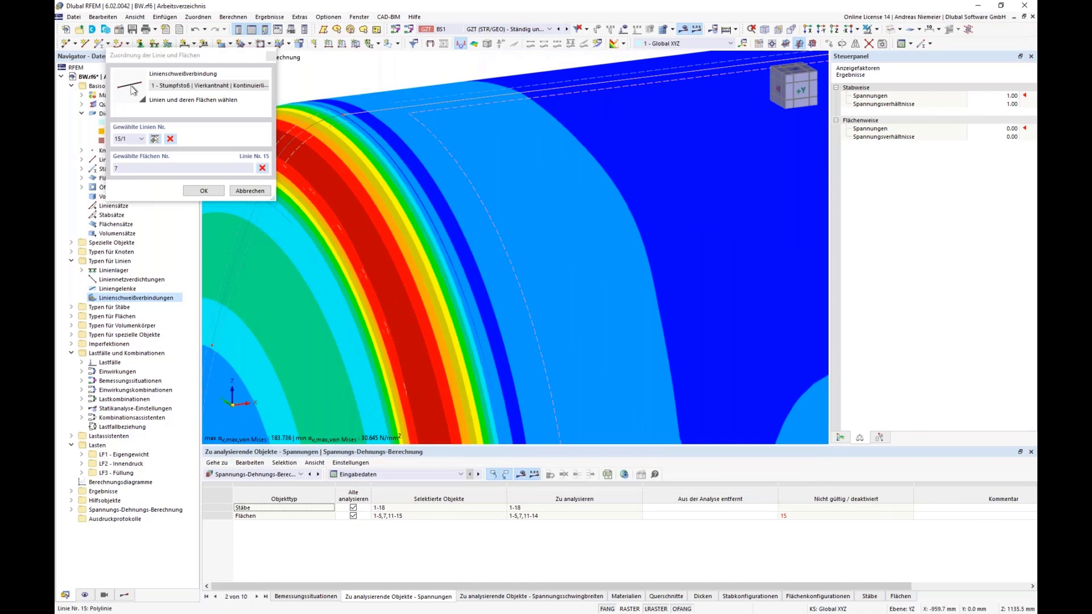
pyautogui.click(162, 139)
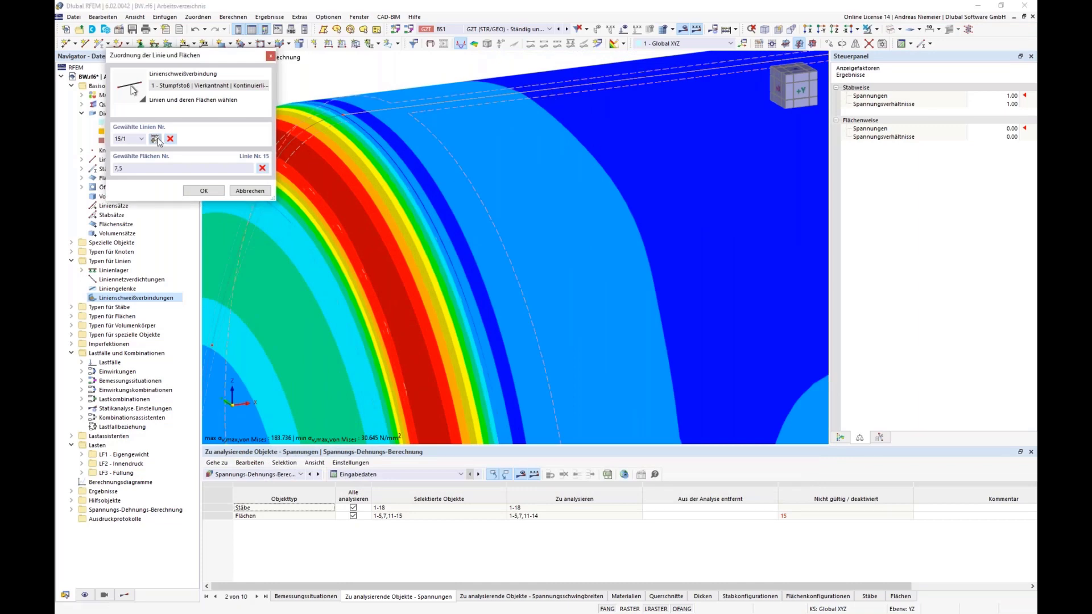
# Step: Assign the butt weld to line 50 on the lower cylinder seam, then save the joint and accept deleting the stress-strain results
pyautogui.scroll(-5, 504, 179)
pyautogui.scroll(10, 581, 287)
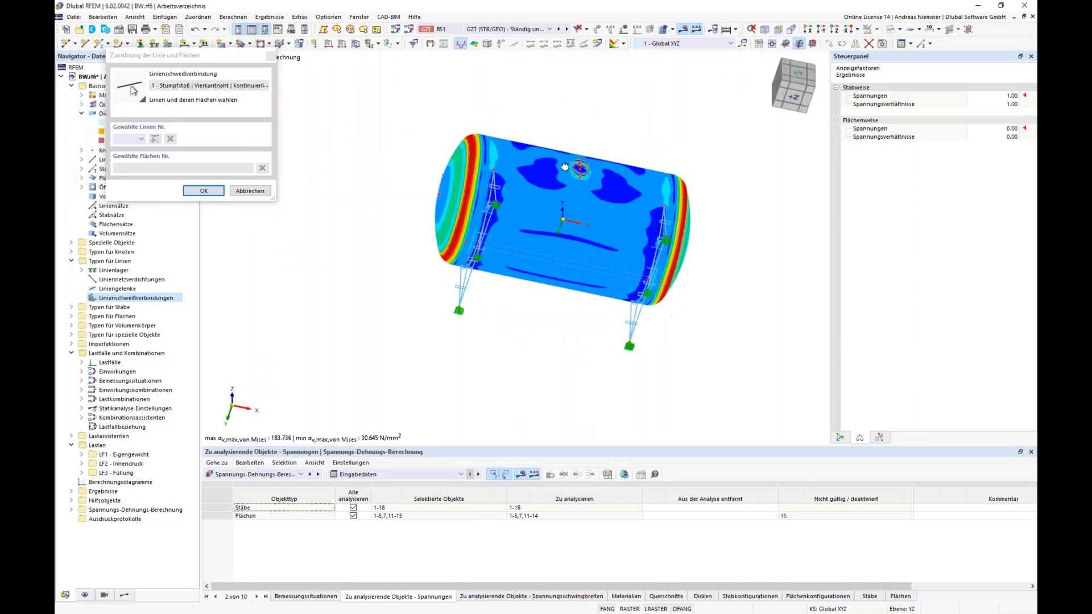
pyautogui.click(500, 263)
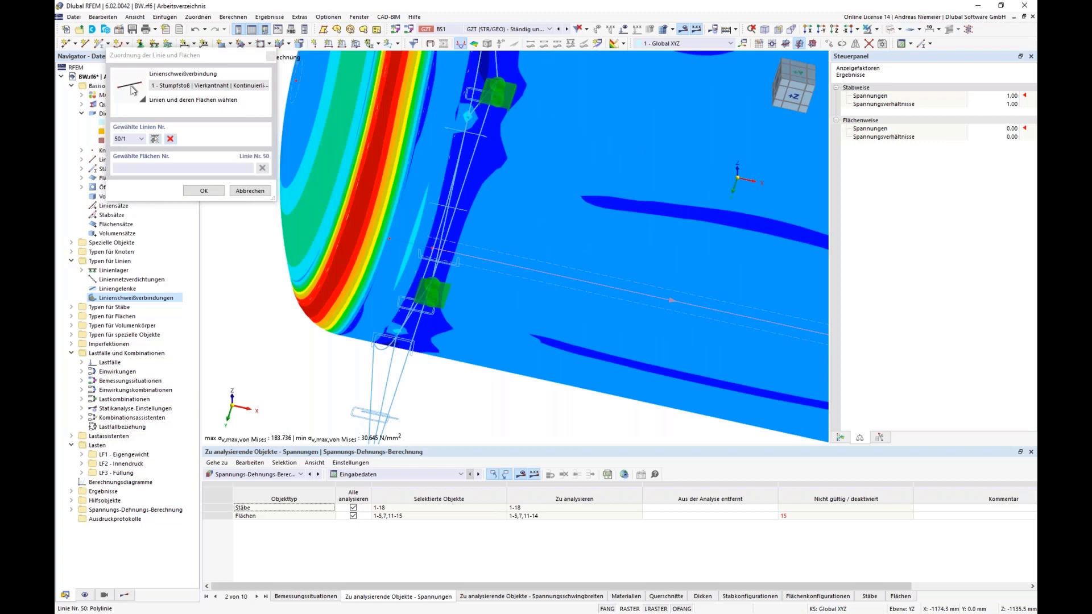
pyautogui.click(503, 251)
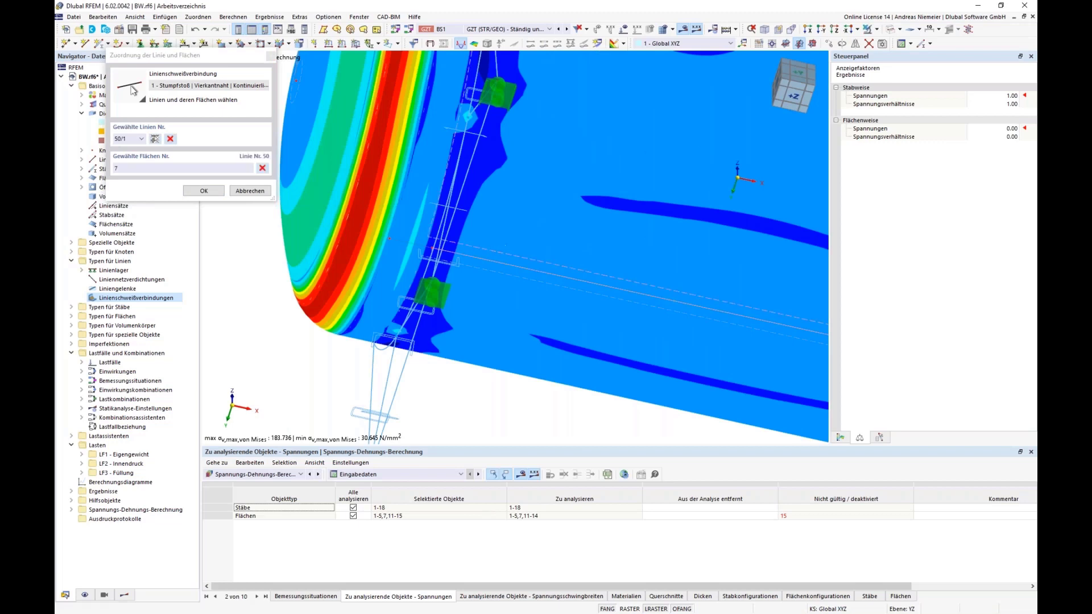
pyautogui.click(196, 191)
pyautogui.click(710, 481)
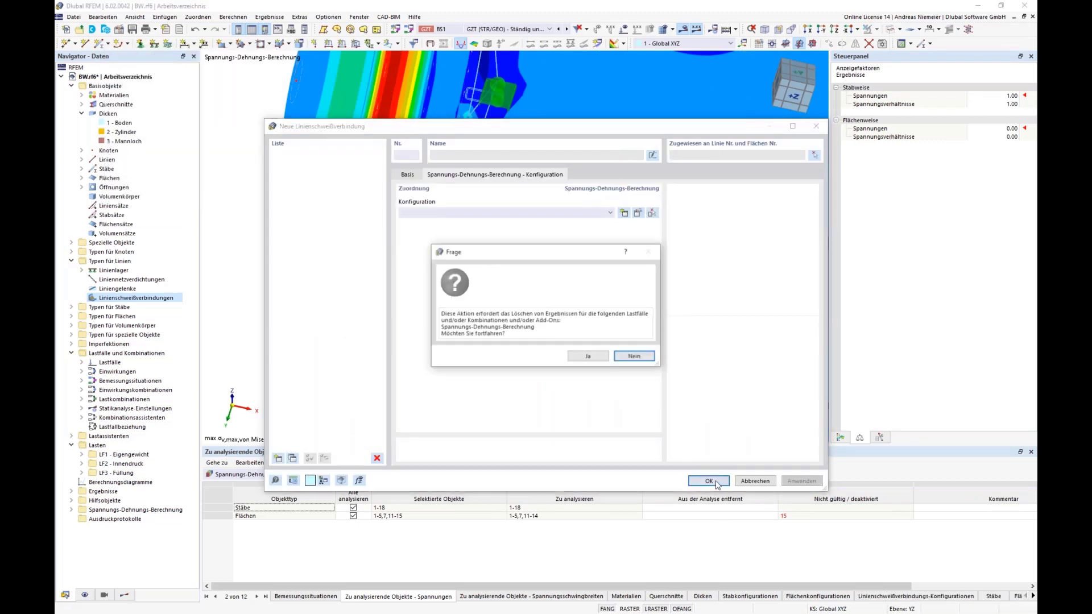
pyautogui.click(587, 359)
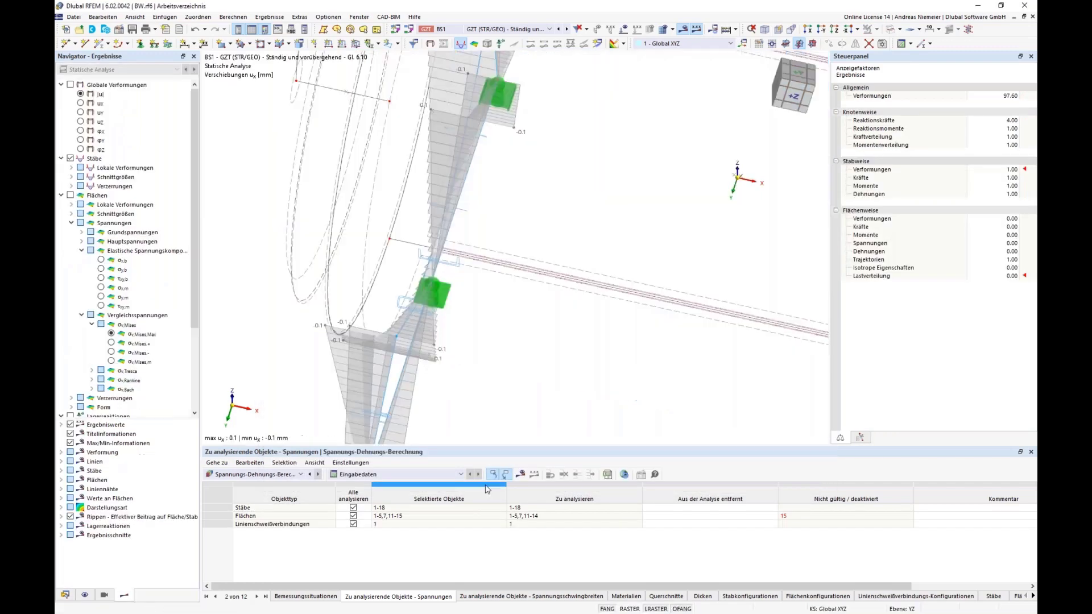
# Step: Recalculate the stress-strain analysis and display the line welds' normal stresses (f normal) instead of the surface stresses
pyautogui.click(589, 356)
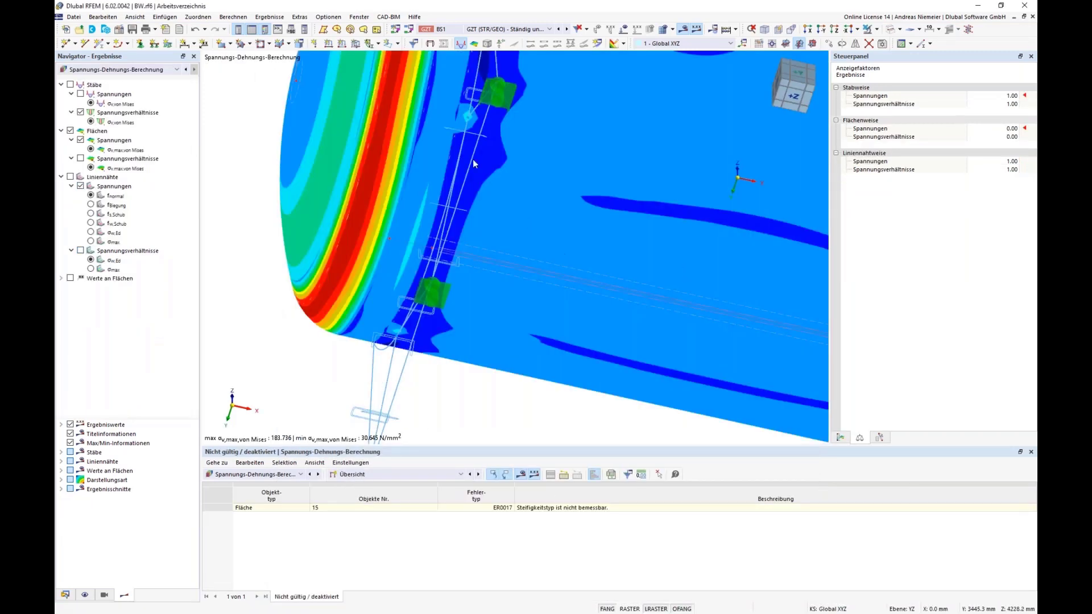
pyautogui.click(61, 84)
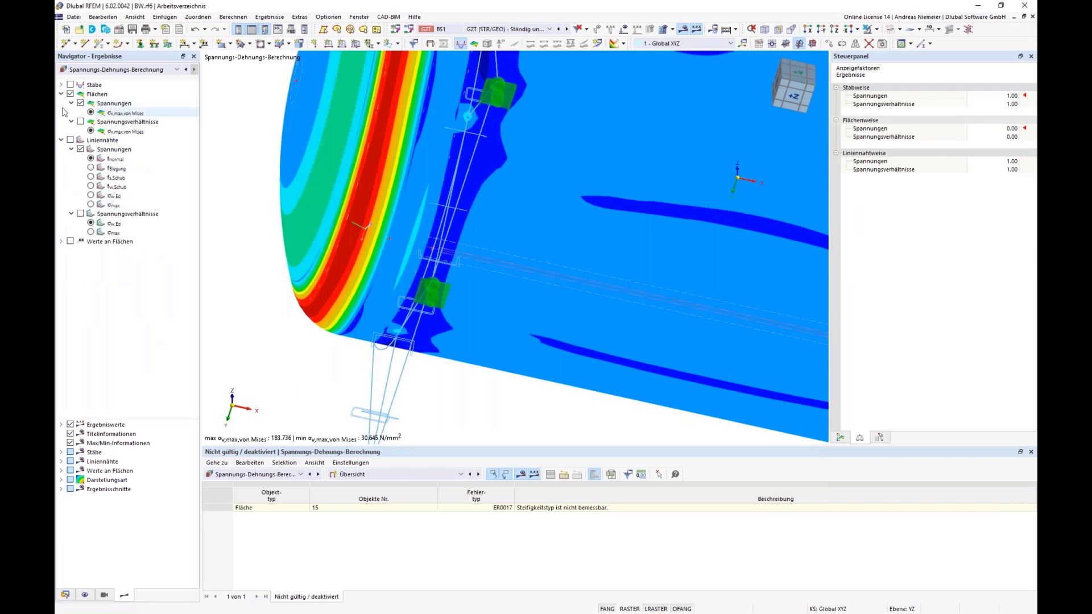
pyautogui.click(61, 94)
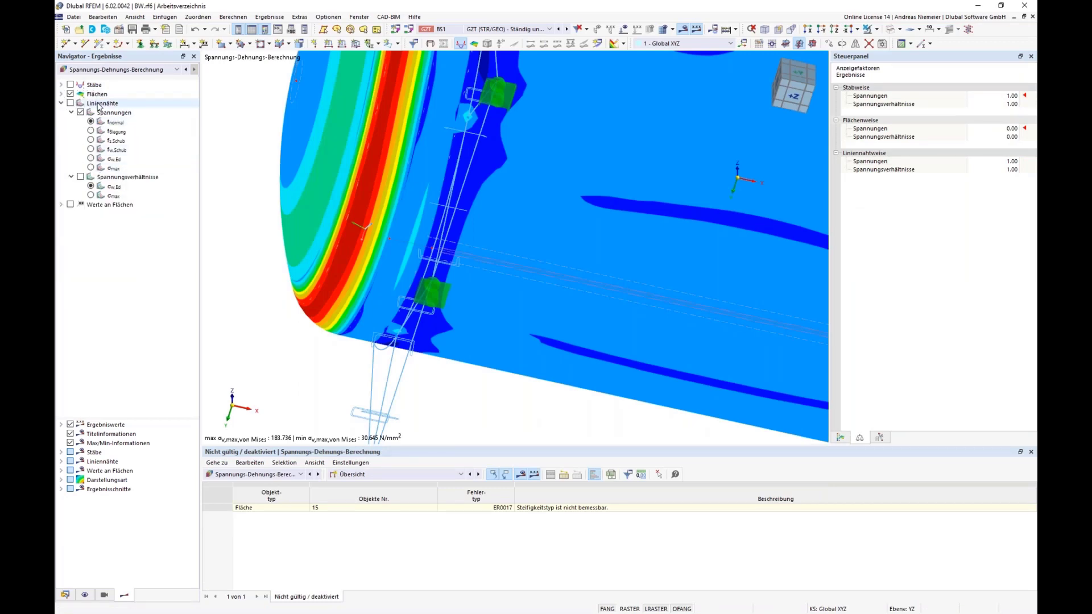
pyautogui.click(70, 103)
pyautogui.click(70, 94)
pyautogui.press('F7')
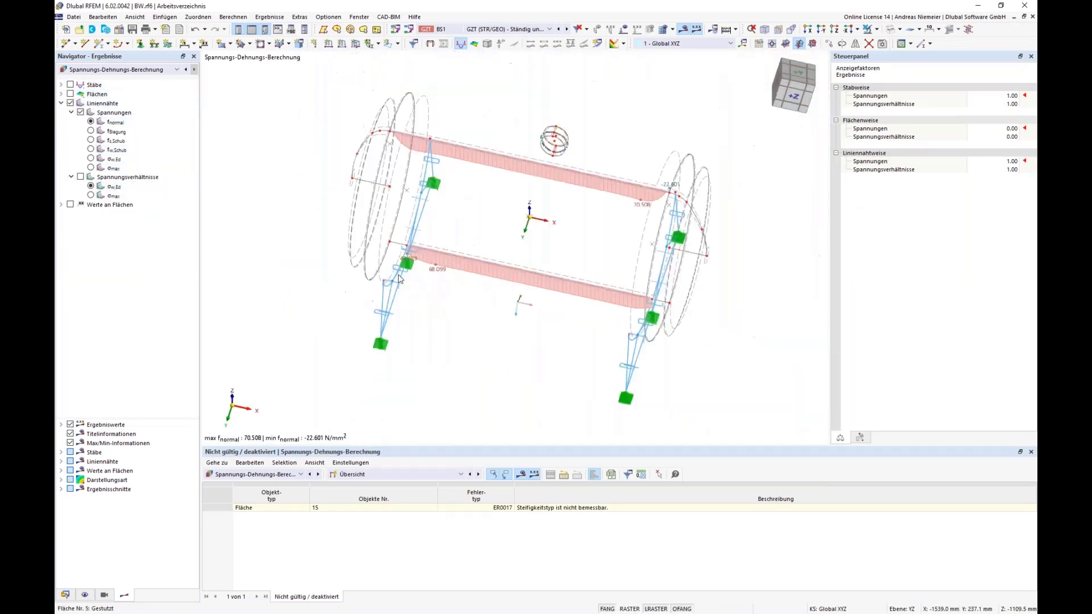
pyautogui.click(764, 29)
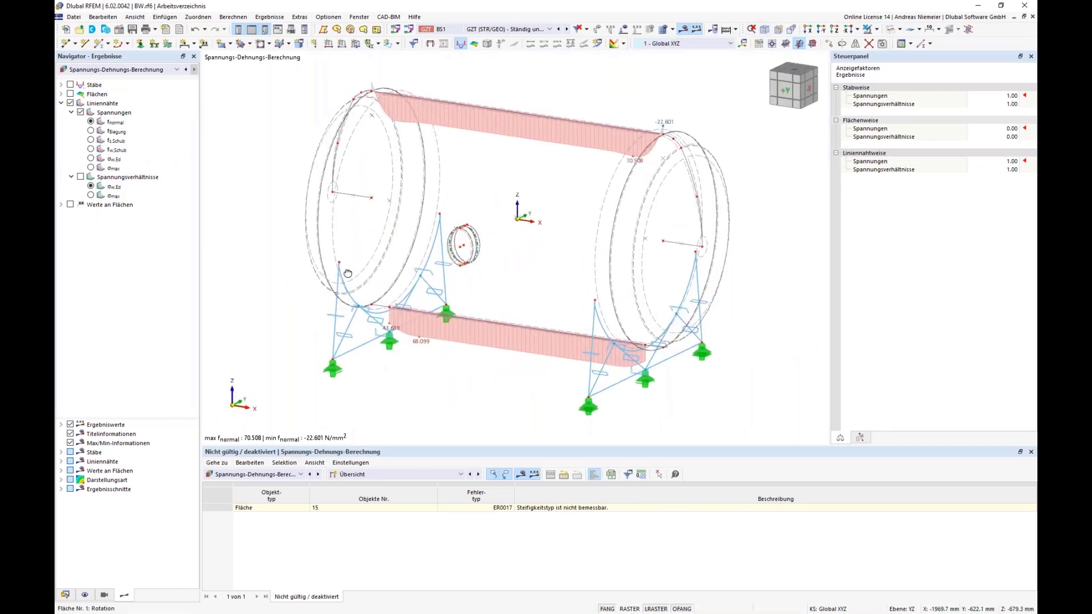
pyautogui.press('F5')
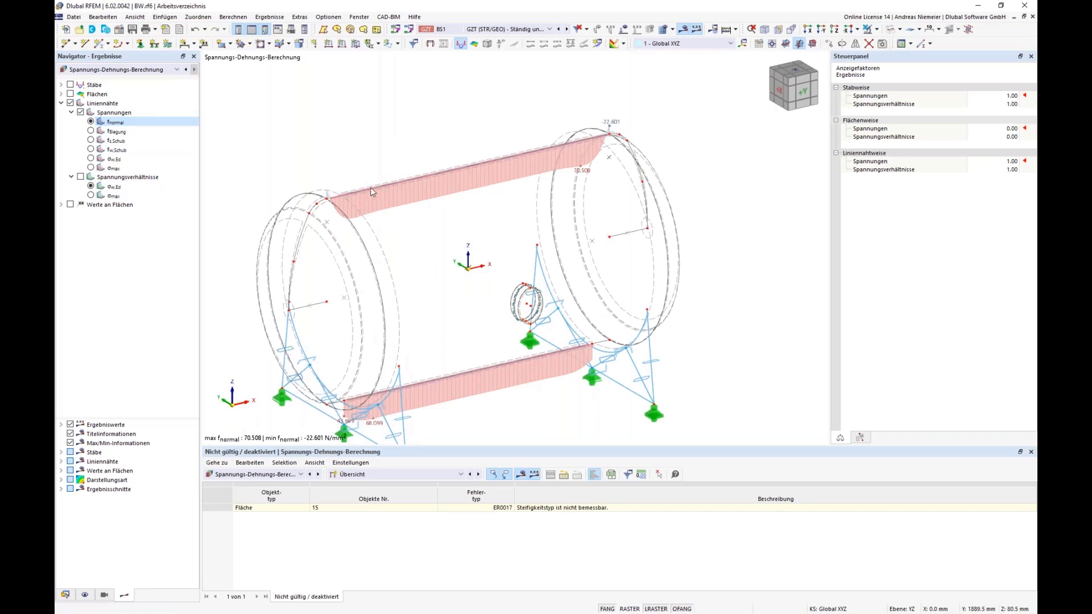
# Step: Show the line welds' bending, both shear stress components and the equivalent stress σw,Ed one after another on the model
pyautogui.click(92, 132)
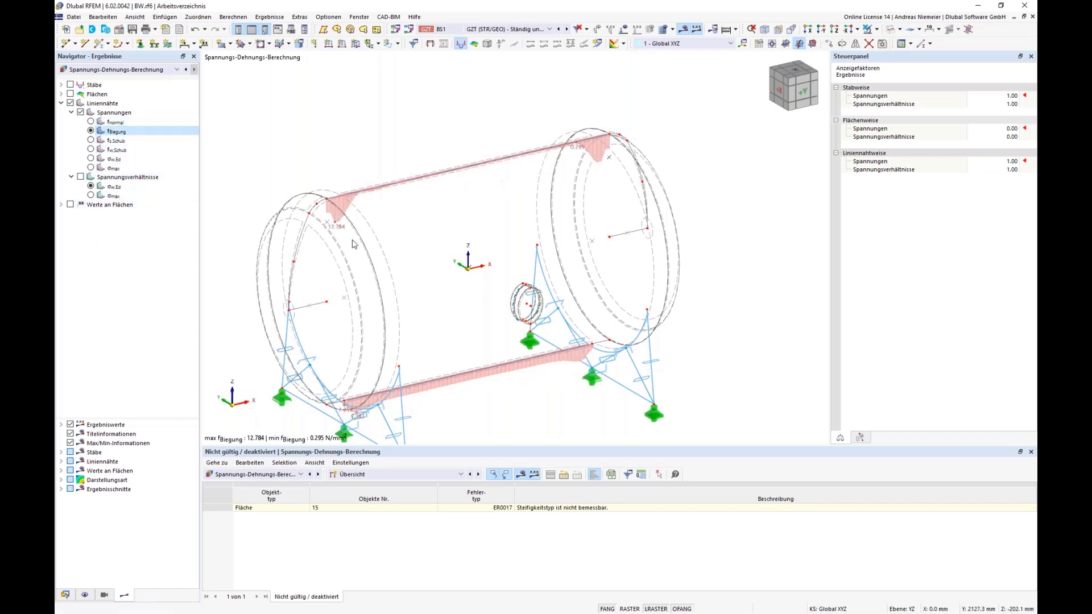
pyautogui.press('Down')
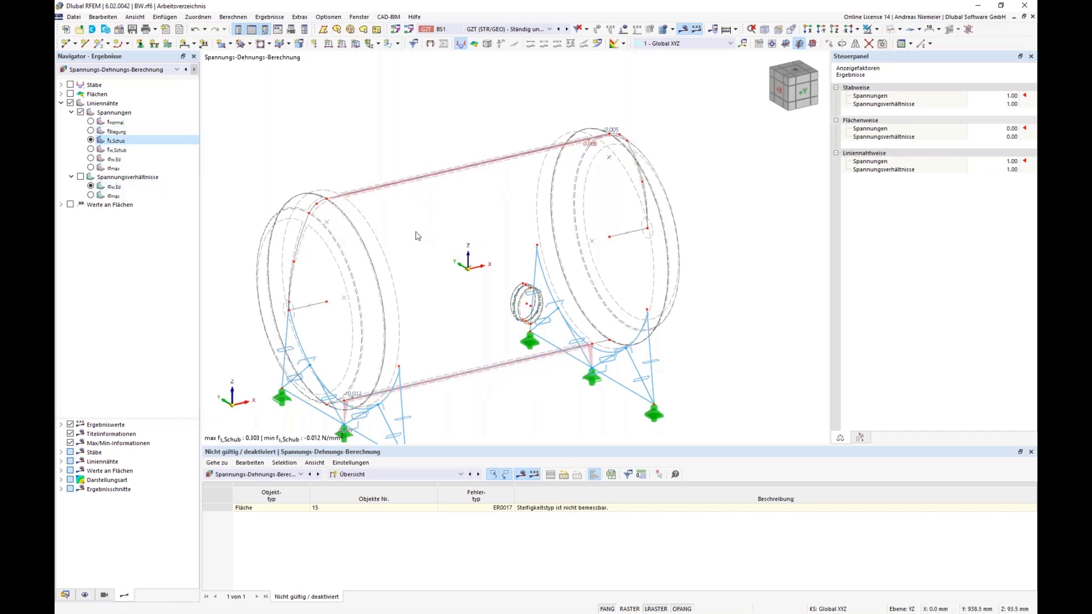
pyautogui.click(91, 149)
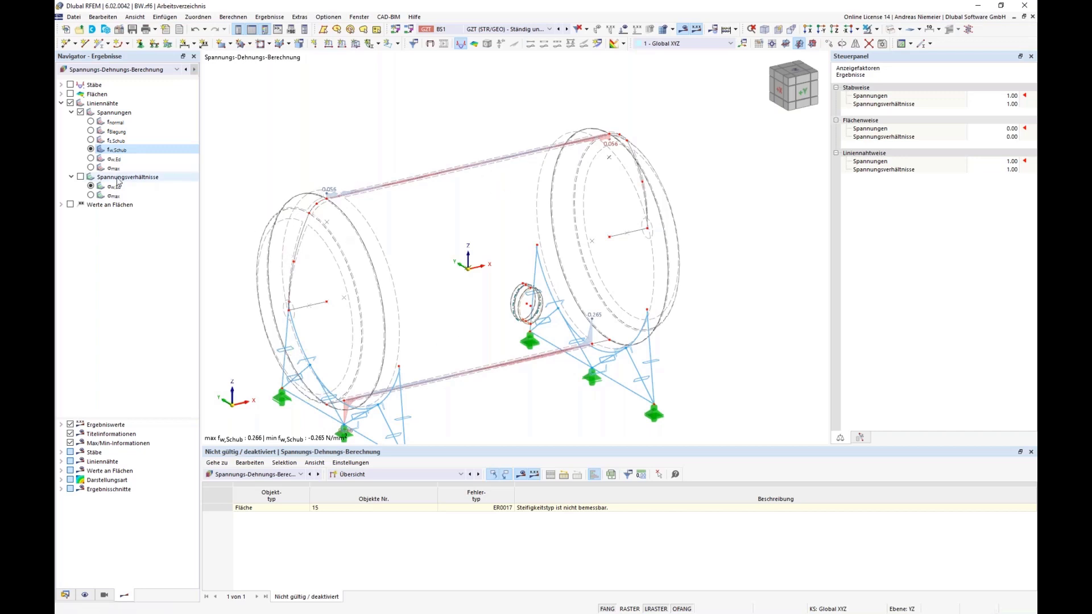
pyautogui.click(90, 158)
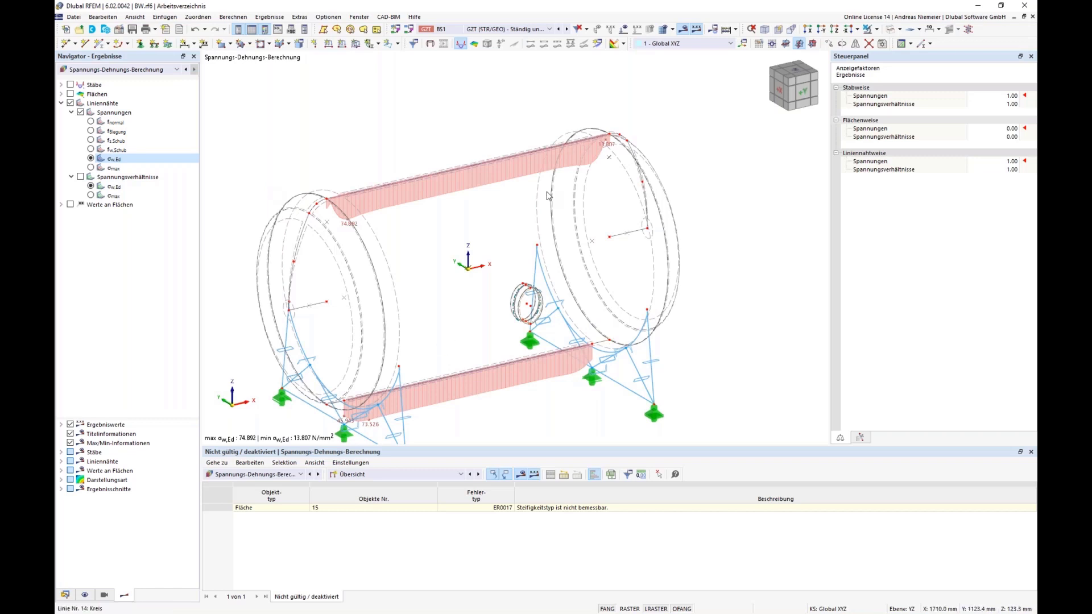
# Step: Display the line welds' stress ratios σw,Ed on the model and show the result table of stresses in line welds
pyautogui.click(80, 176)
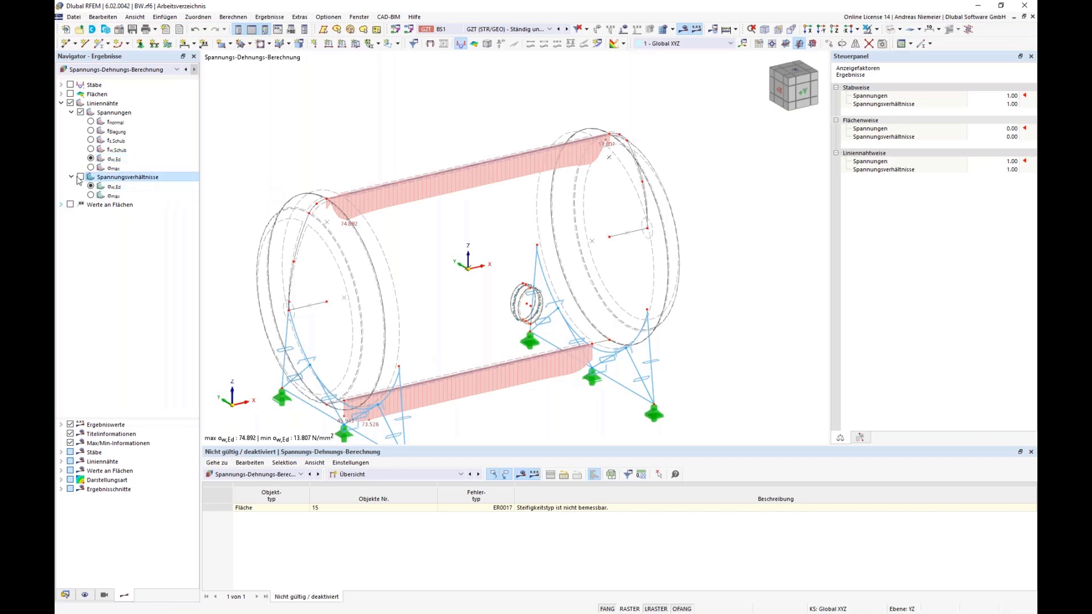
pyautogui.scroll(-5, 498, 287)
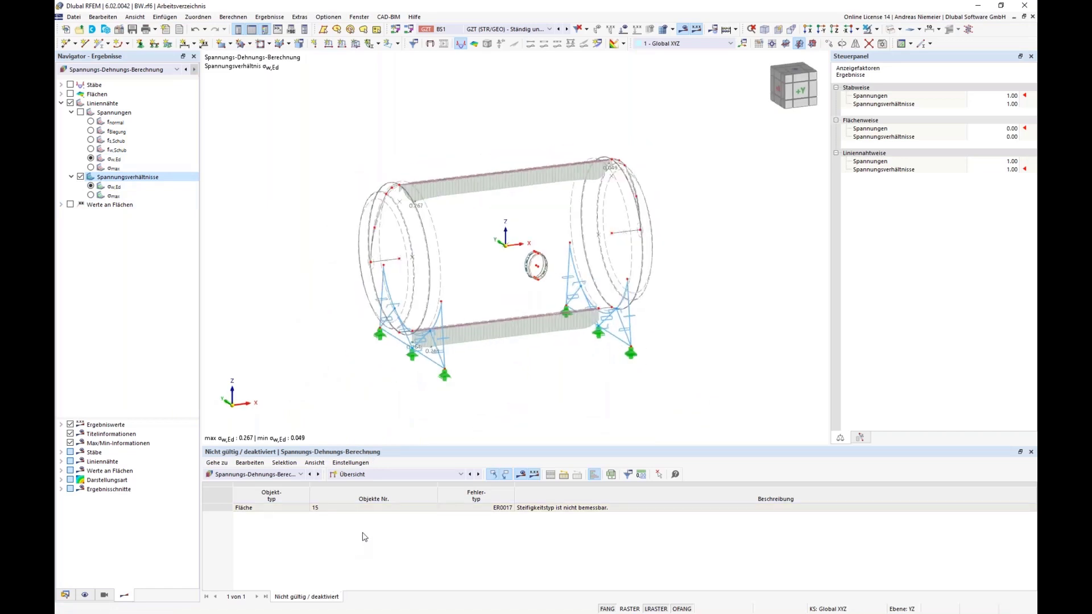
pyautogui.click(392, 475)
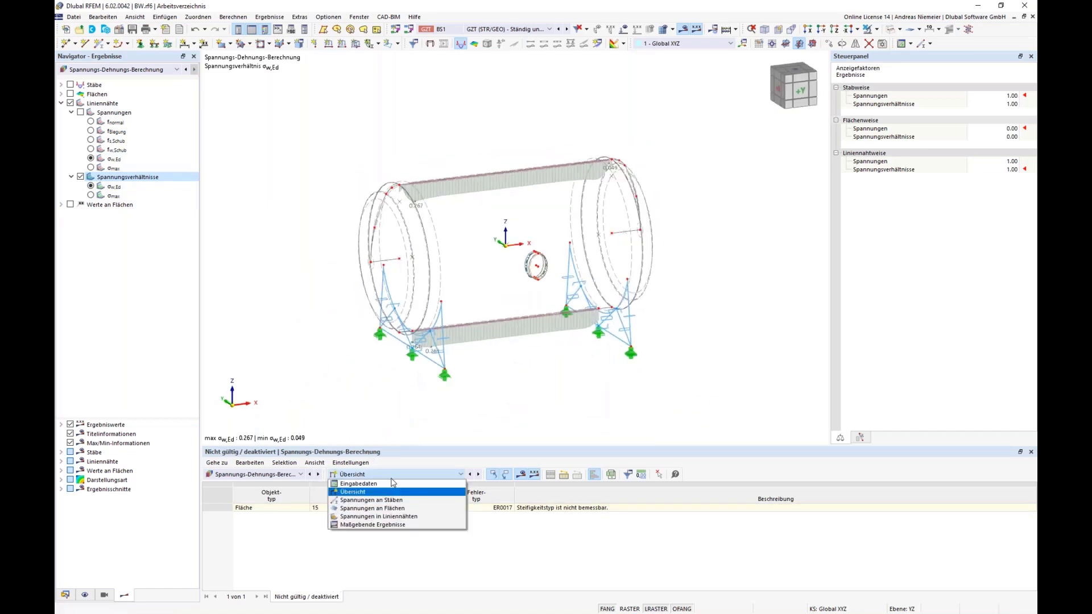
pyautogui.click(389, 517)
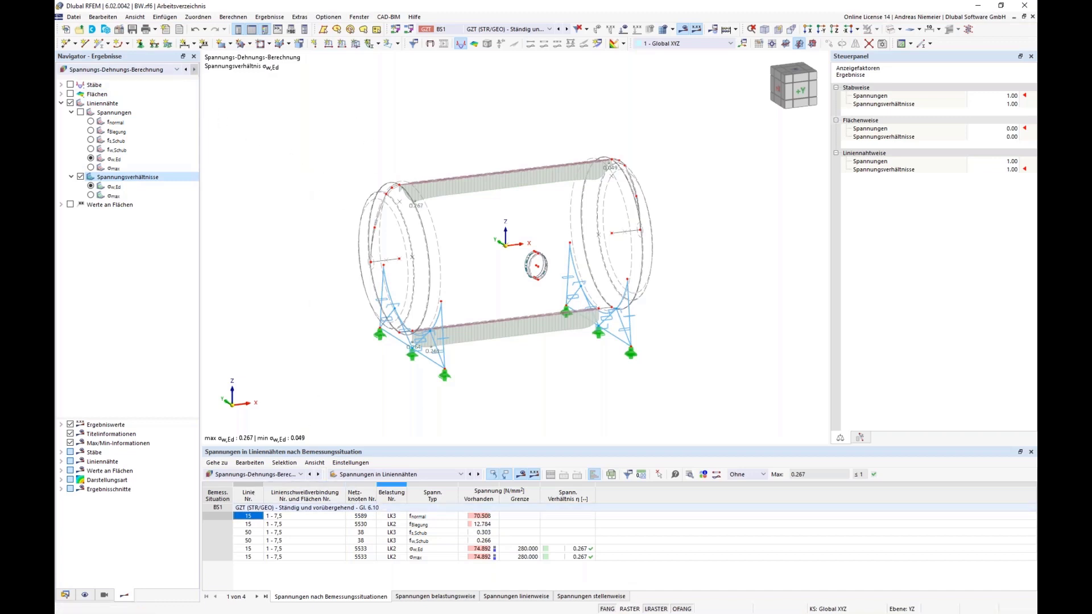
# Step: Activate the strain calculation (Dehnungsberechnung) in the add-on's global settings and accept deleting the stress-strain results
pyautogui.click(384, 477)
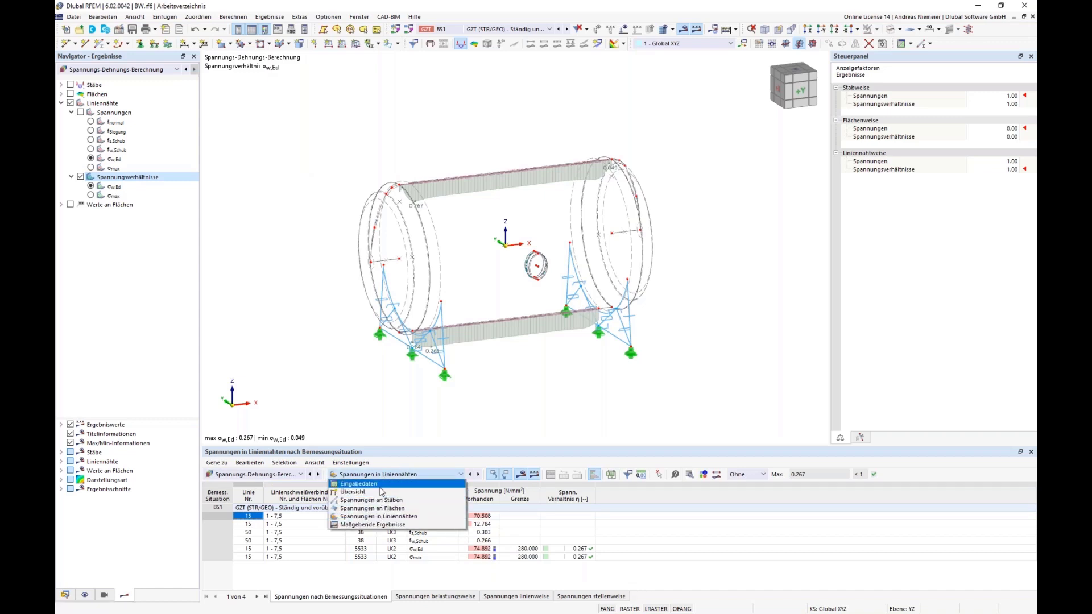
pyautogui.click(380, 490)
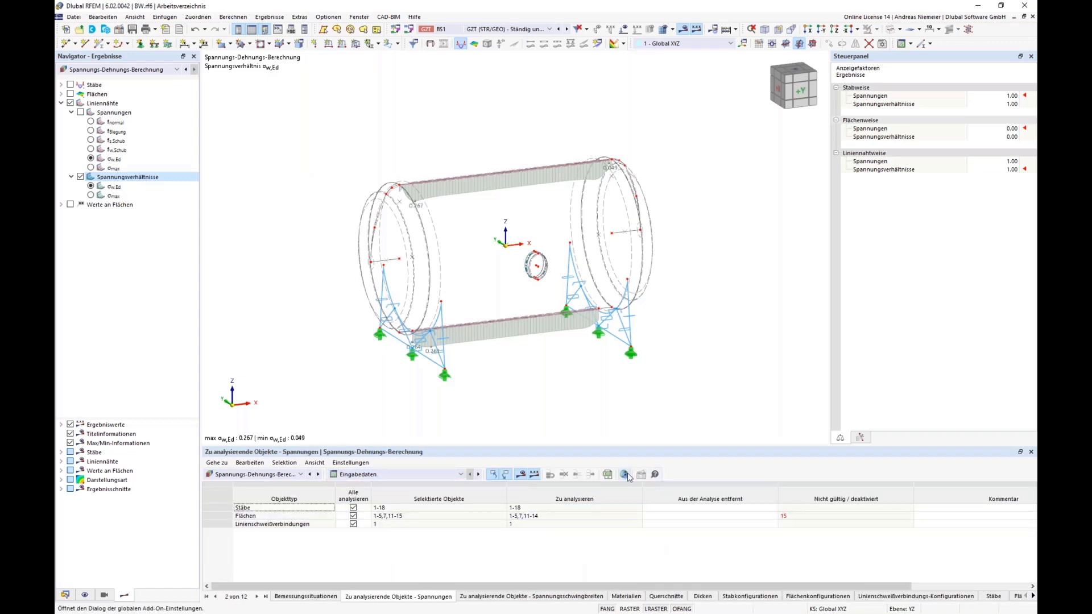
pyautogui.click(623, 474)
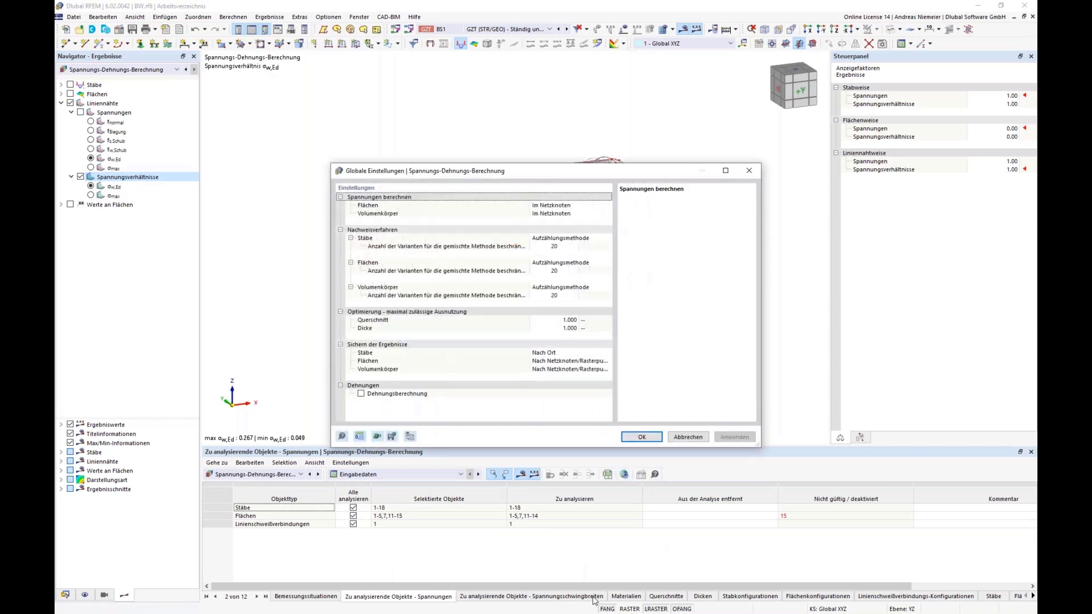
pyautogui.click(361, 394)
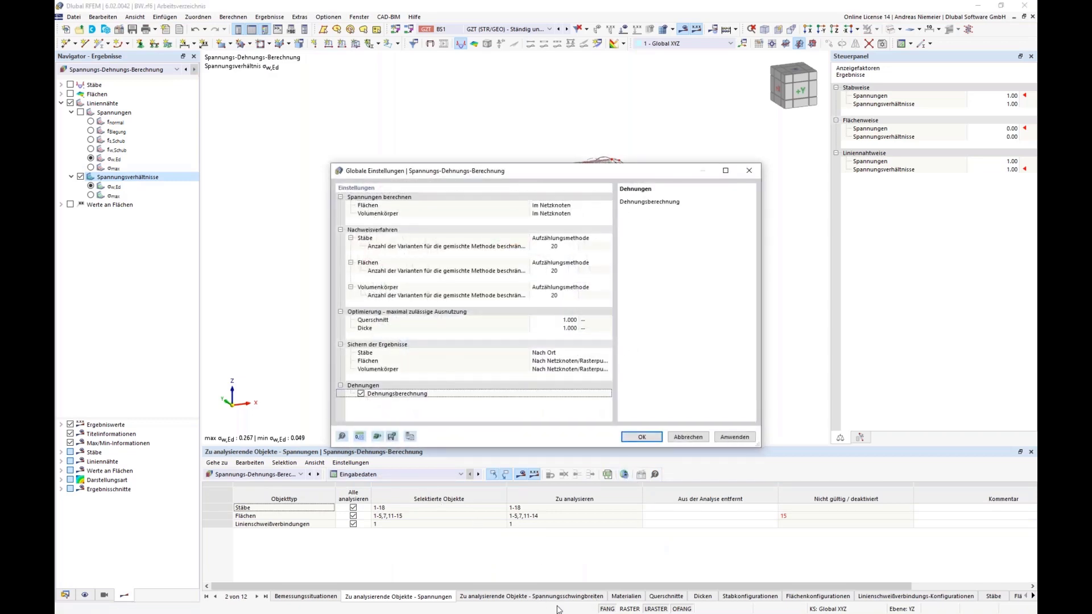
pyautogui.click(647, 439)
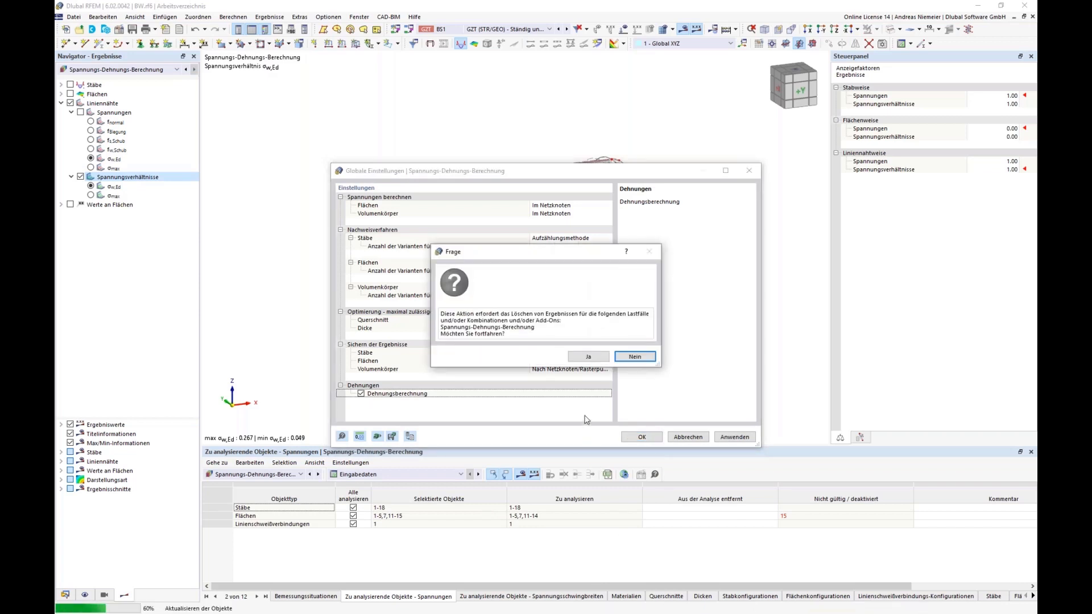
pyautogui.click(589, 356)
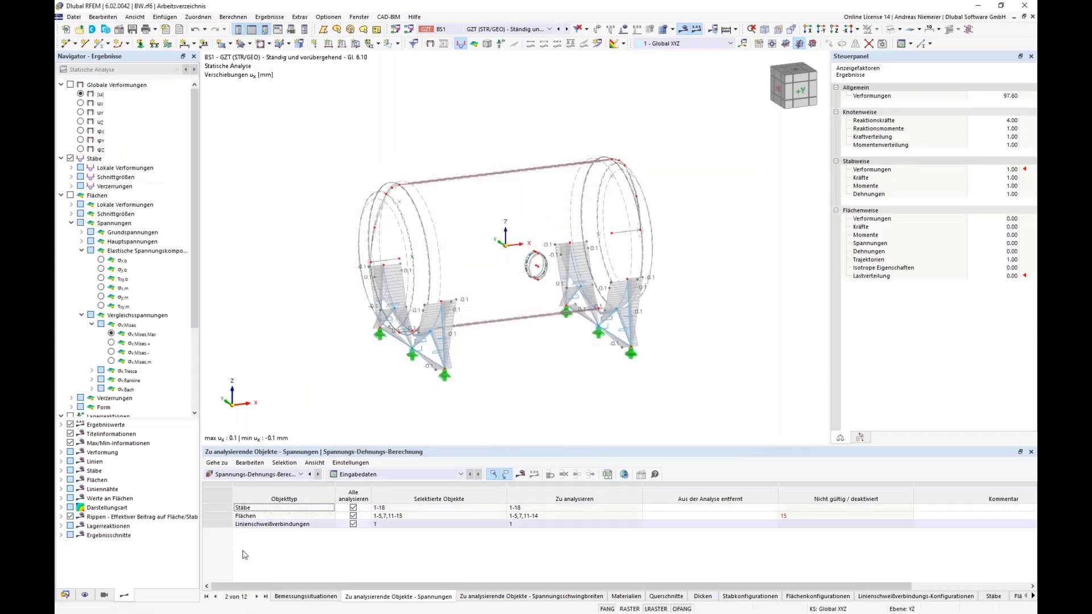
# Step: In the Standard surface configuration, deselect all strain types, enable only the overall von Mises strain (ε Mises), and save
pyautogui.click(807, 596)
pyautogui.click(640, 475)
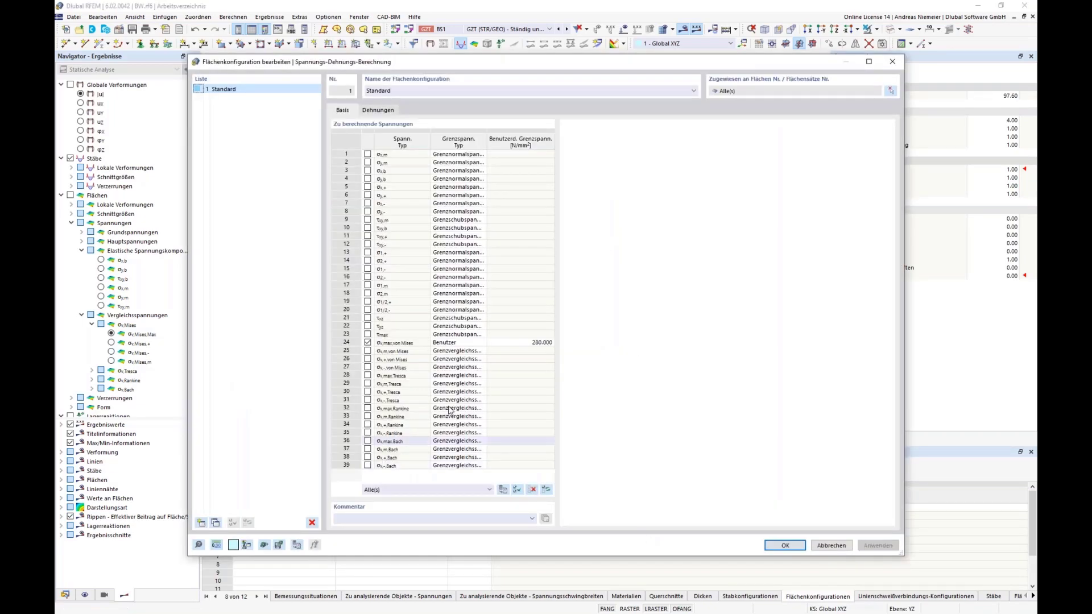
pyautogui.click(378, 110)
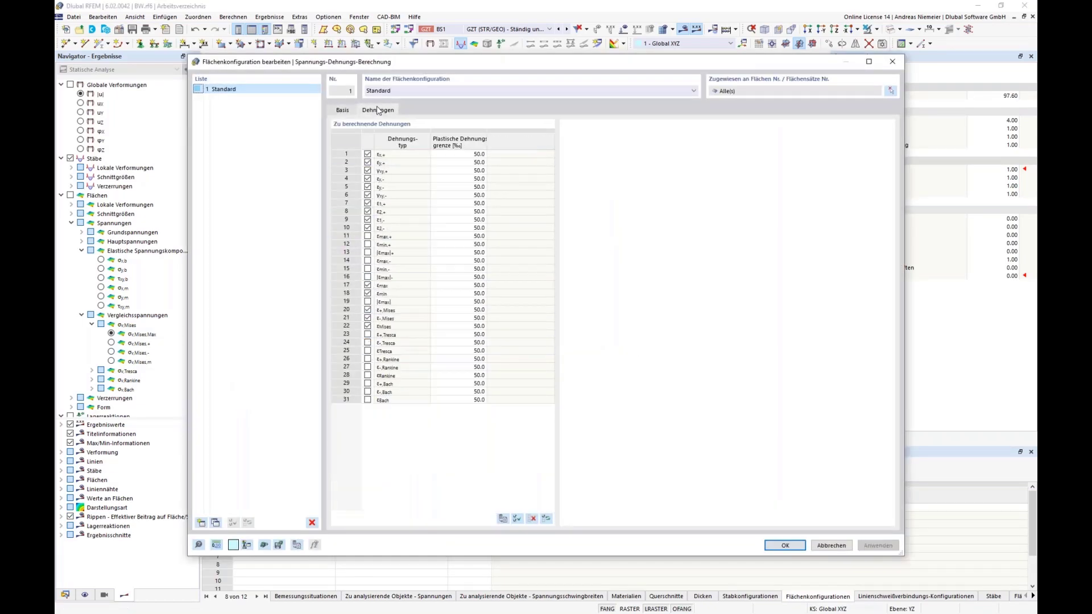
pyautogui.click(531, 519)
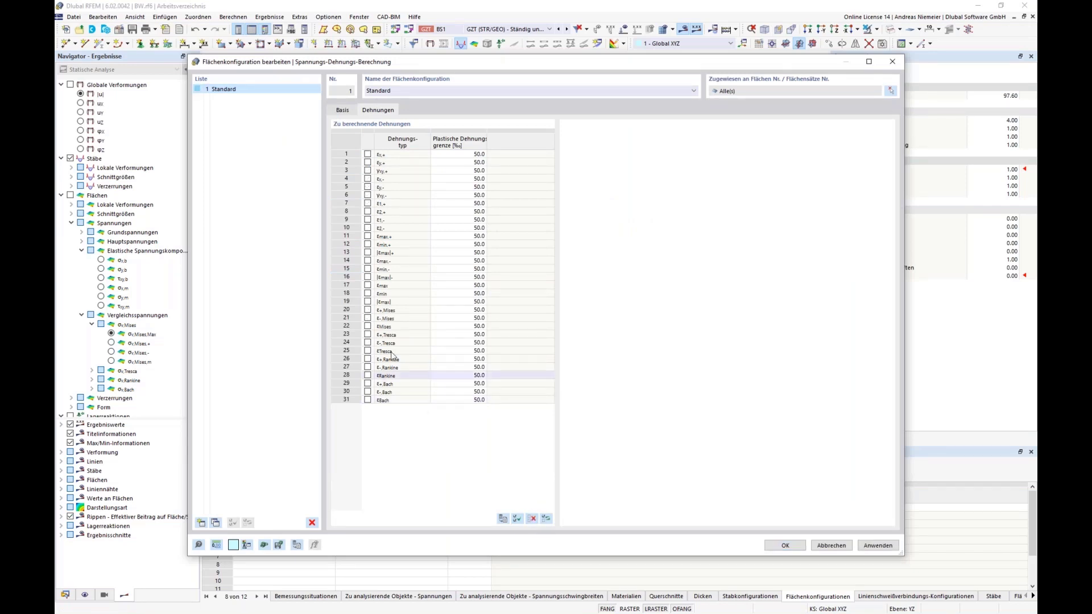
pyautogui.click(368, 326)
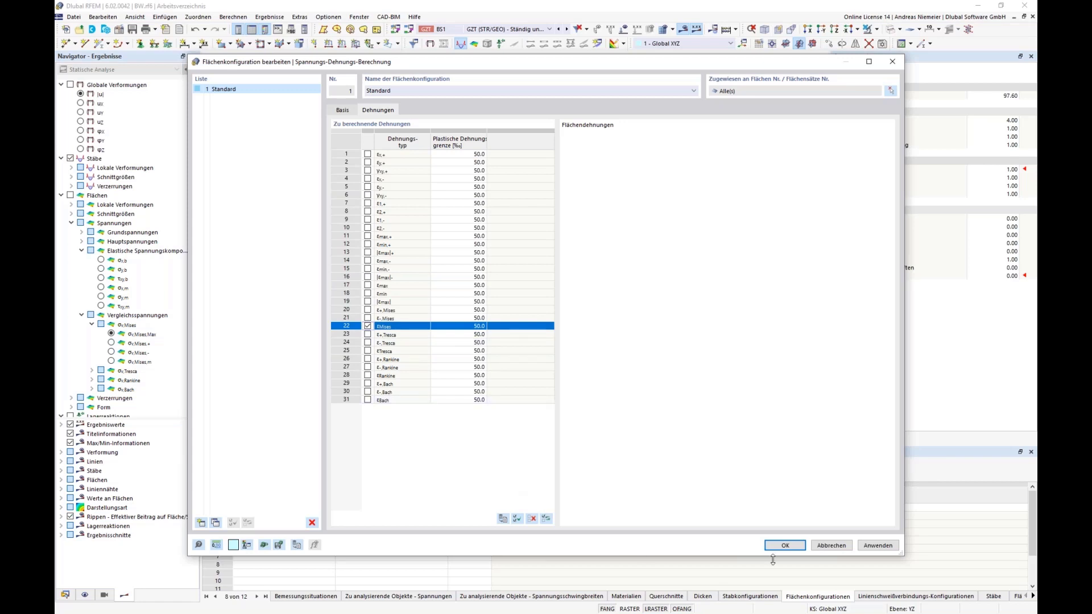
pyautogui.click(466, 326)
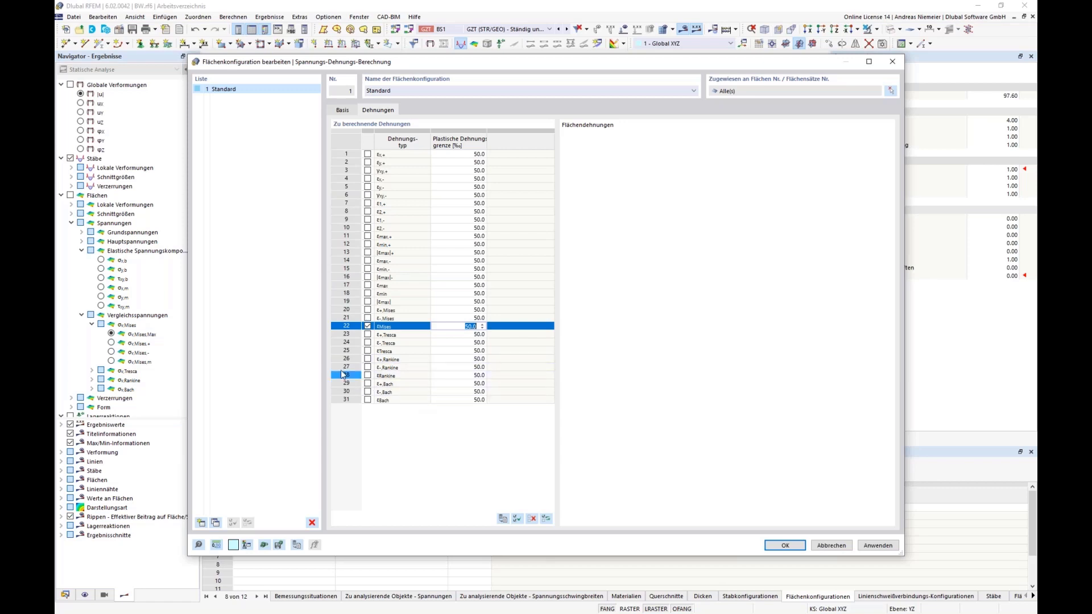
pyautogui.click(781, 546)
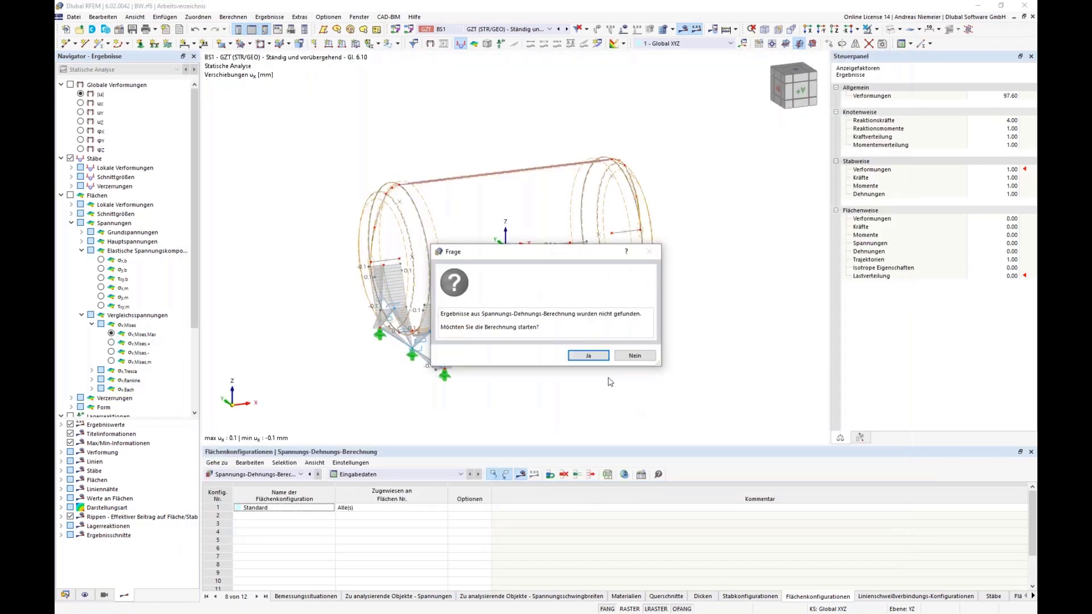
# Step: Recalculate the stress-strain analysis and display the surfaces' strains instead of the line weld results
pyautogui.click(586, 355)
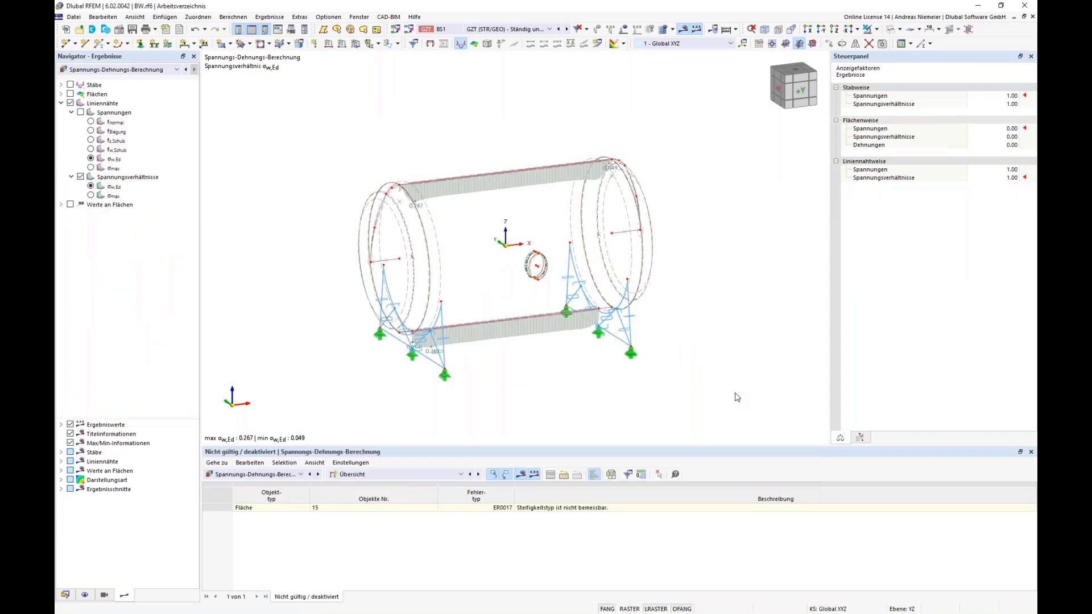
pyautogui.click(62, 103)
pyautogui.click(70, 103)
pyautogui.click(62, 94)
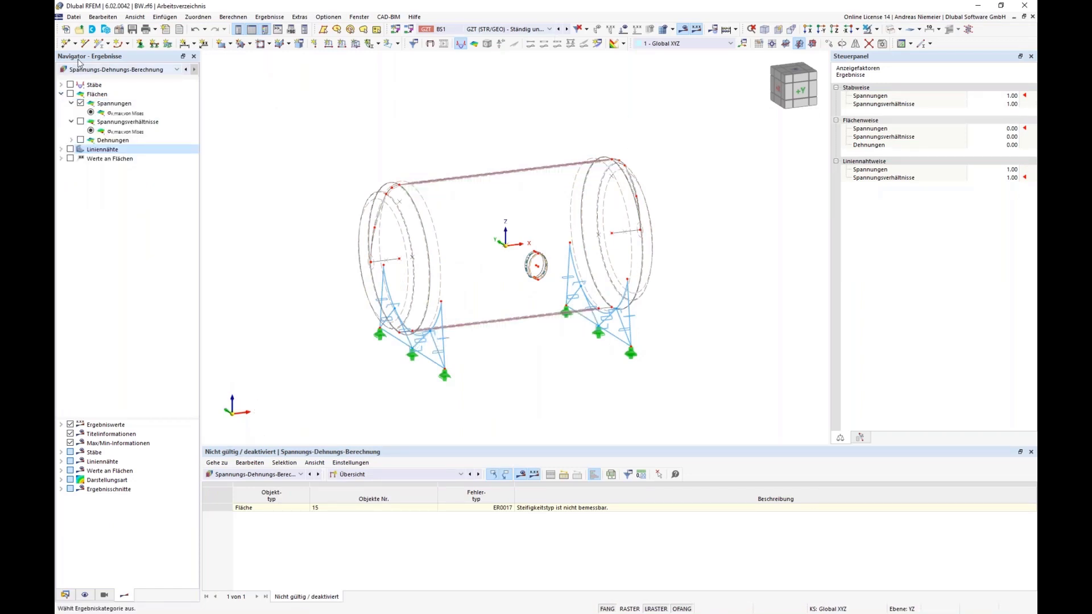
pyautogui.click(80, 140)
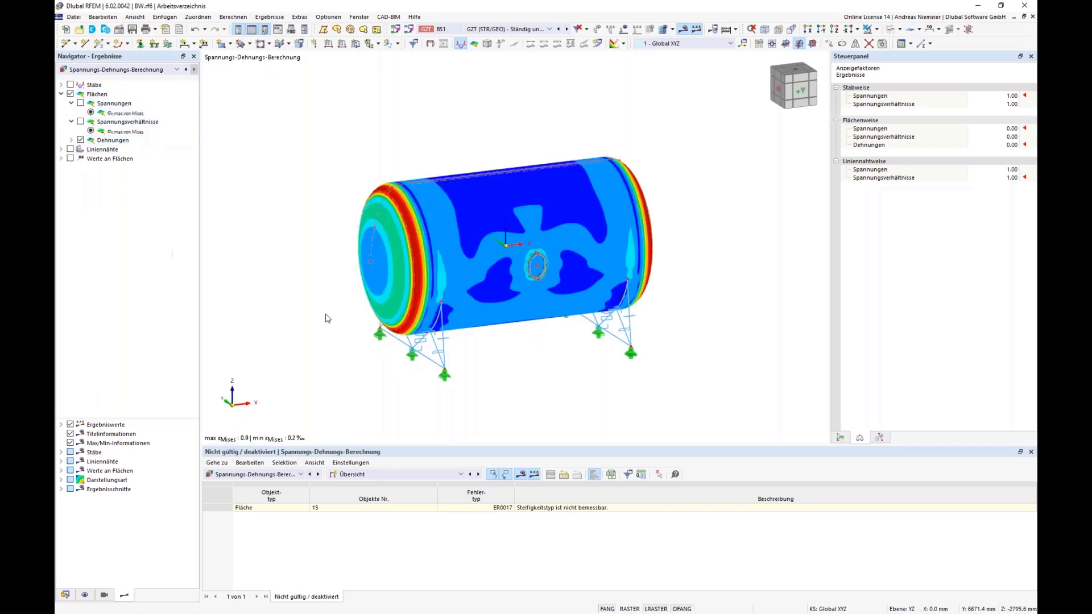
# Step: Examine the von Mises strains on the vessel from both ends with the colour scale, and show the table of surface strains
pyautogui.keyDown('ctrl'); pyautogui.moveTo(632, 348); pyautogui.dragTo(512, 345, button='middle'); pyautogui.keyUp('ctrl')
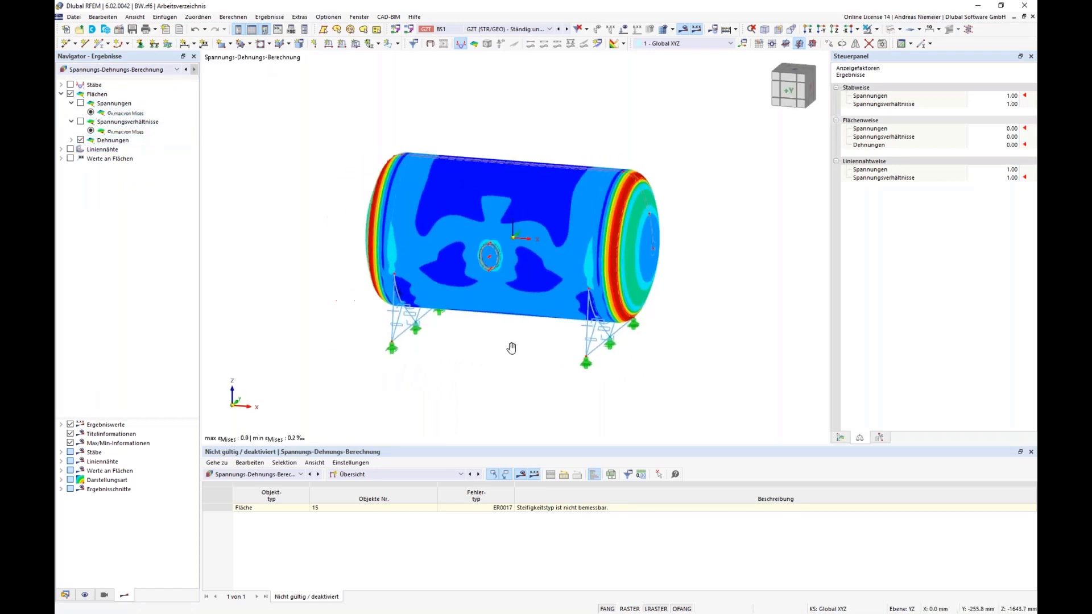
pyautogui.click(475, 36)
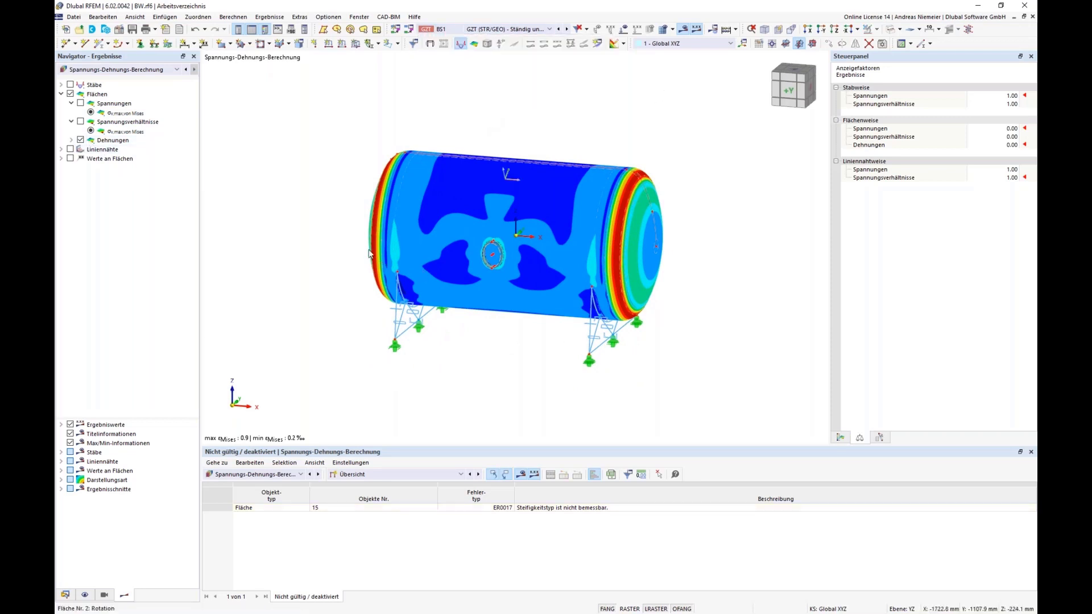
pyautogui.scroll(3, 543, 352)
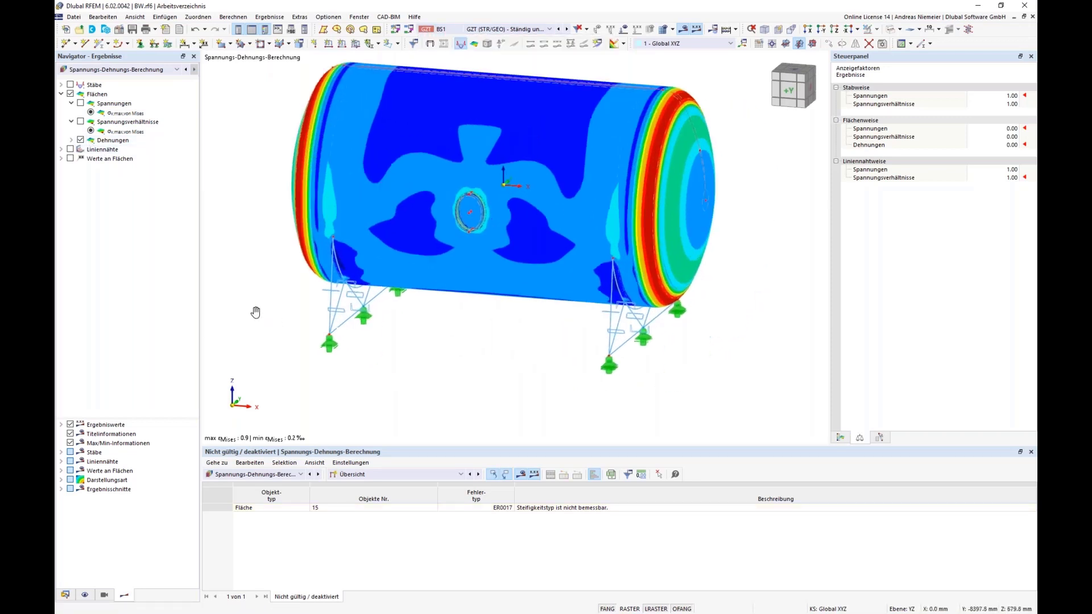
pyautogui.keyDown('ctrl'); pyautogui.moveTo(255, 312); pyautogui.dragTo(244, 450, button='middle'); pyautogui.keyUp('ctrl')
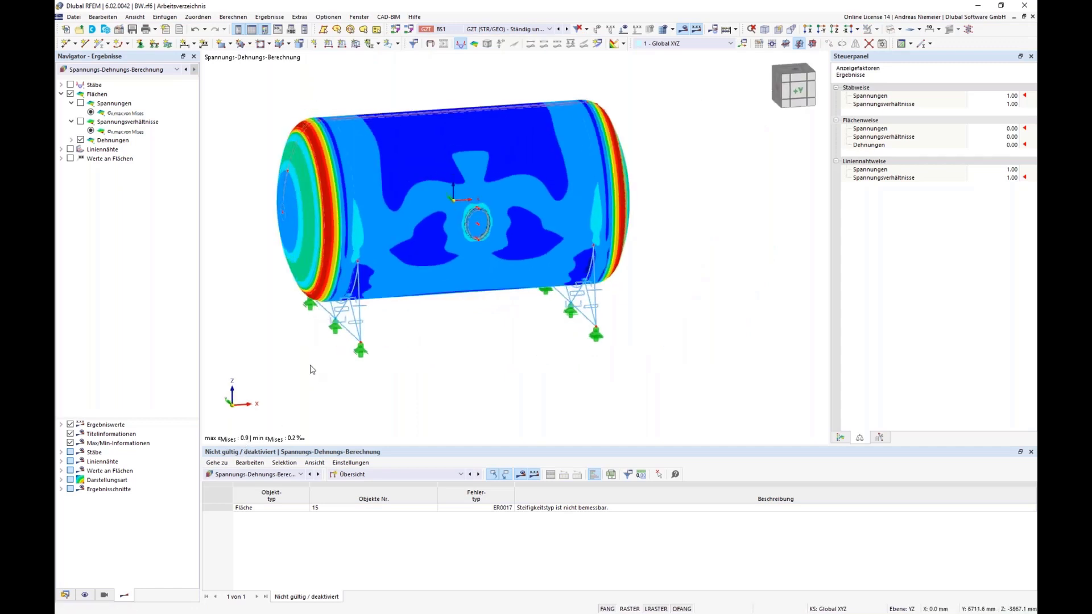
pyautogui.click(840, 438)
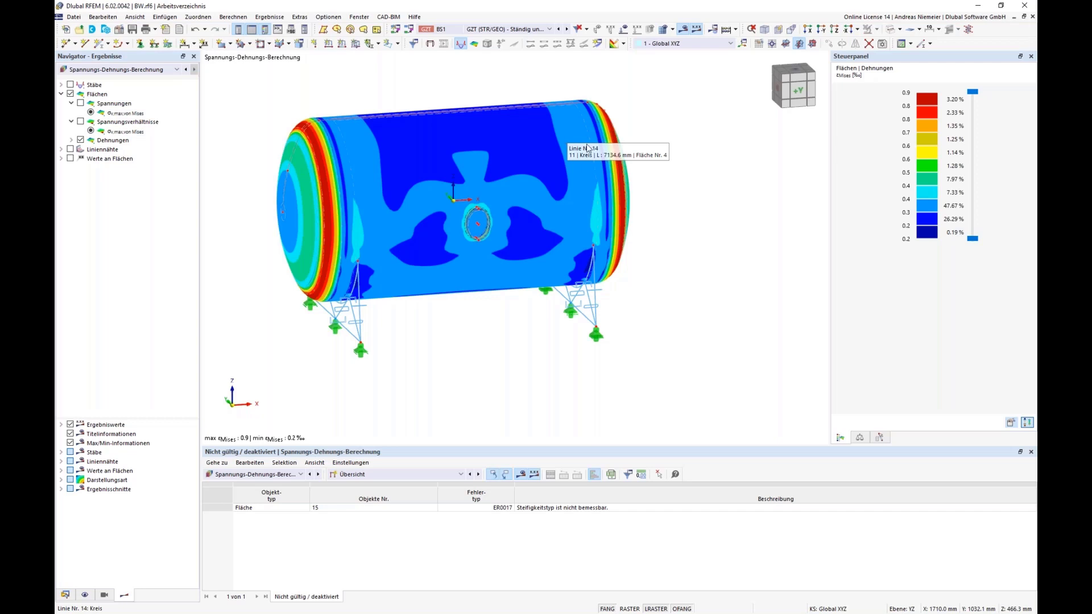
pyautogui.click(393, 475)
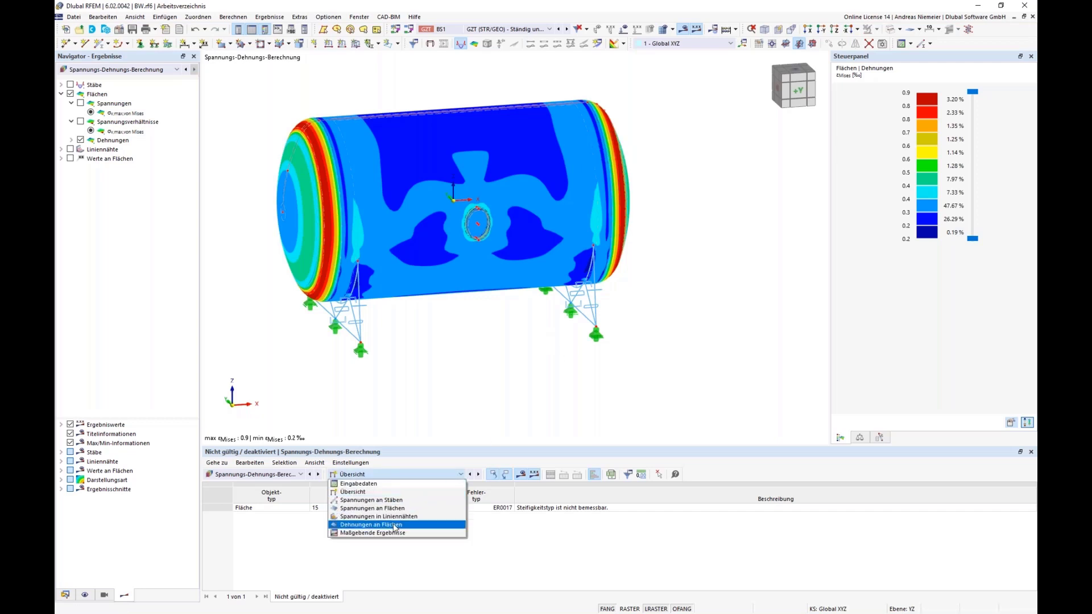
pyautogui.click(395, 525)
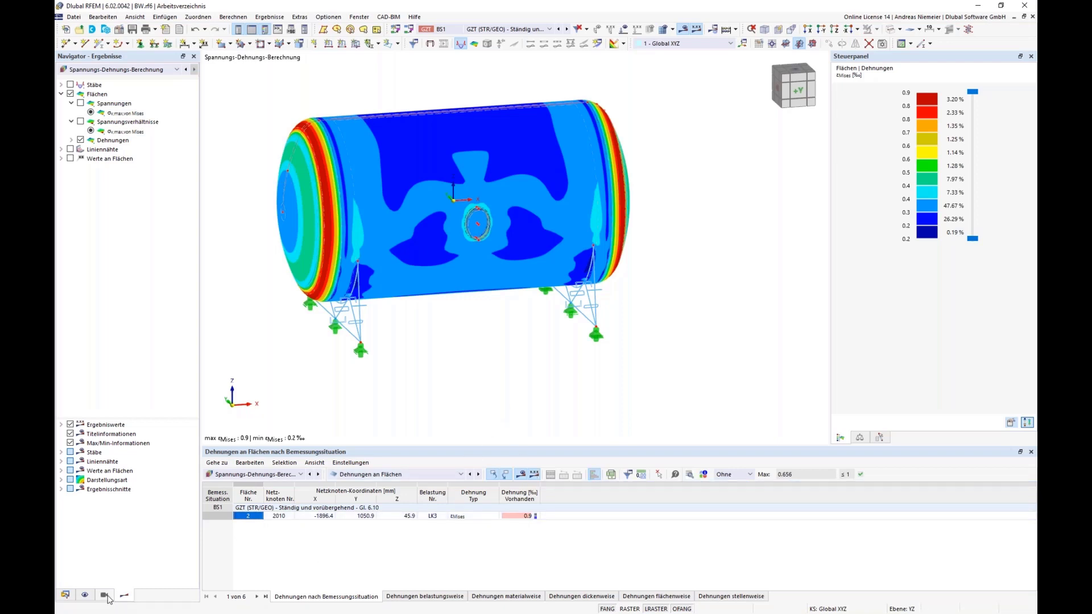
# Step: Set the surface load of load case LF2 Innendruck to 2500 kN/m² and accept deleting the affected results
pyautogui.click(253, 474)
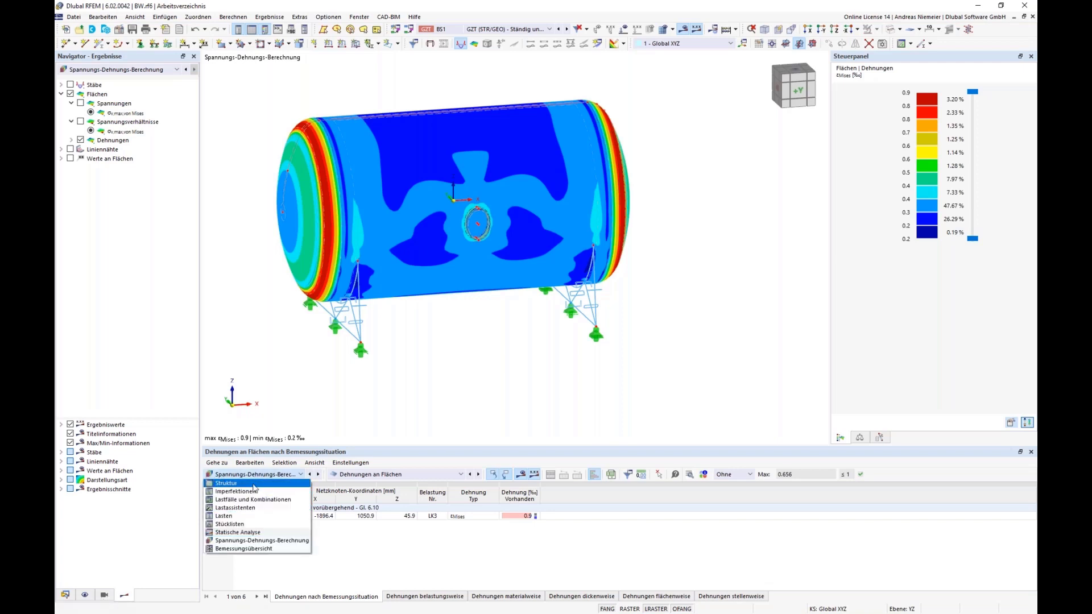
pyautogui.click(234, 516)
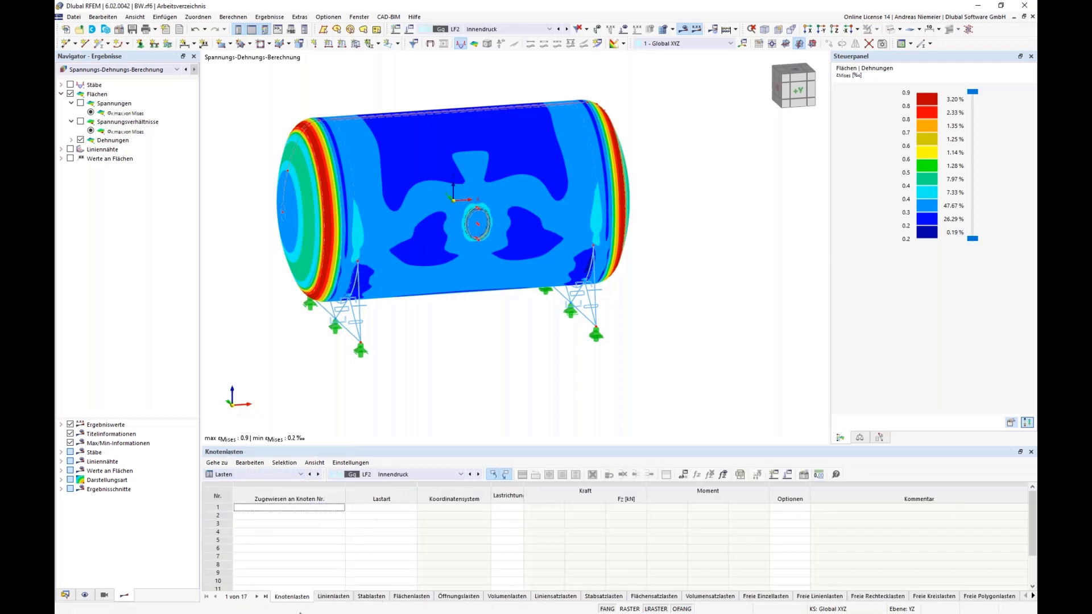
pyautogui.click(411, 596)
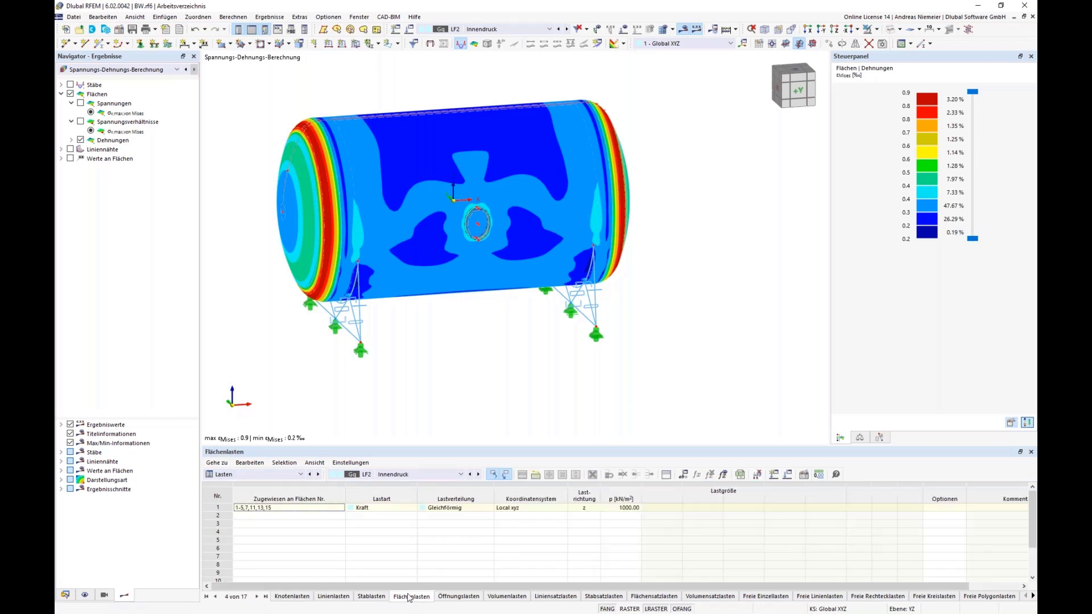
pyautogui.click(621, 507)
pyautogui.click(619, 508)
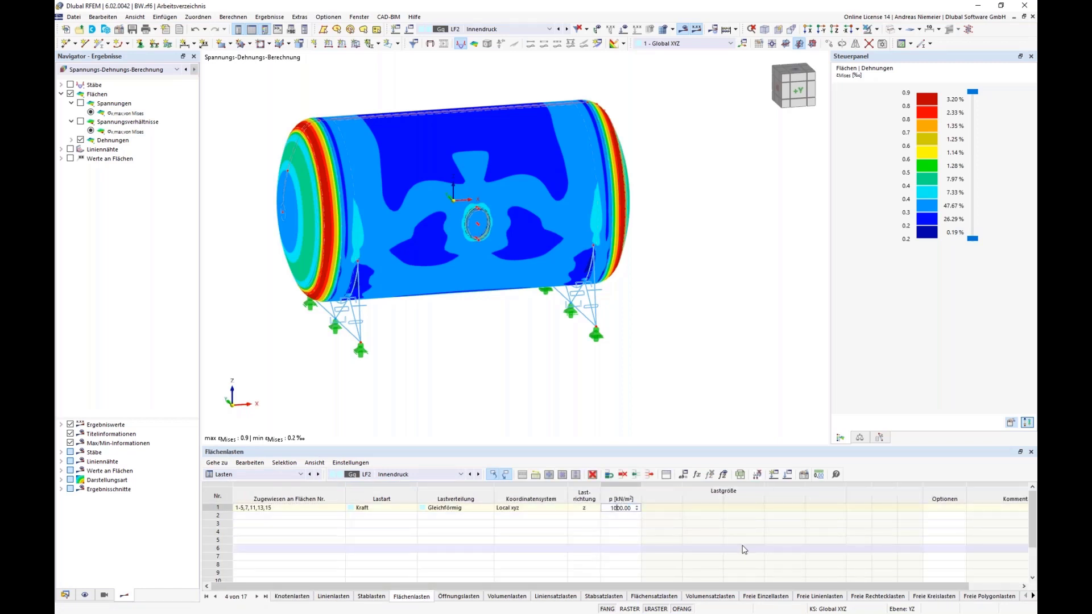
pyautogui.write('5')
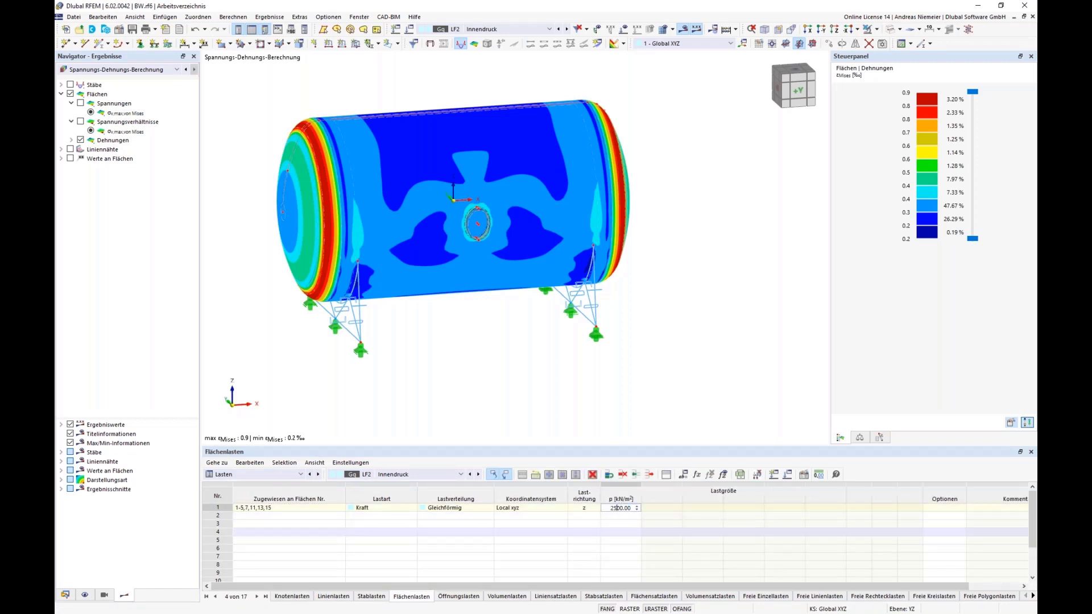
pyautogui.press('Return')
pyautogui.click(588, 385)
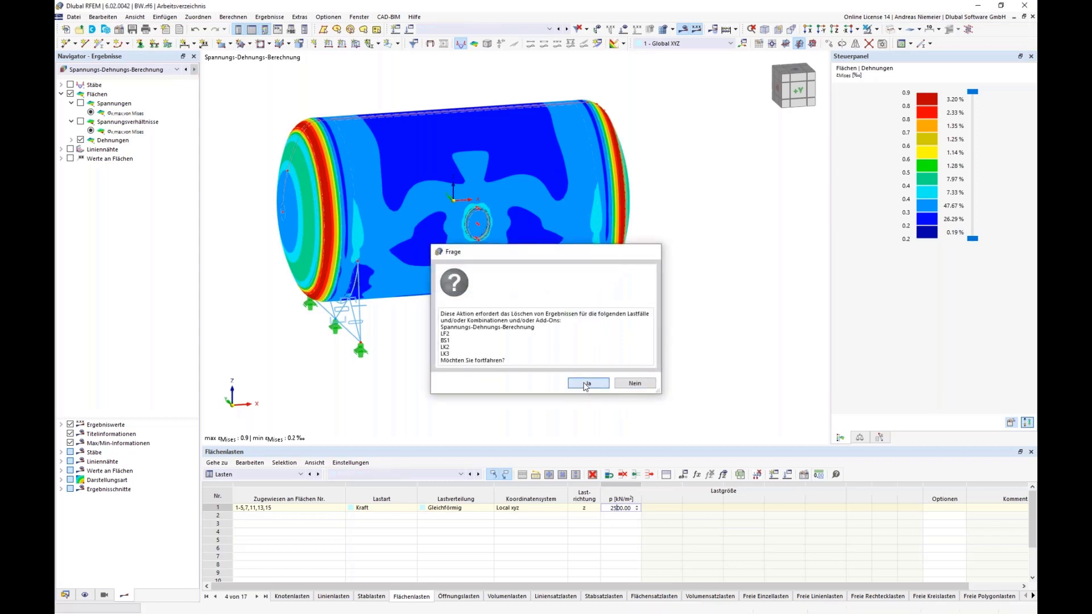
# Step: Recalculate the stress-strain analysis with the increased internal pressure and show the table of surface strains (Dehnungen an Flächen)
pyautogui.click(300, 474)
pyautogui.click(299, 540)
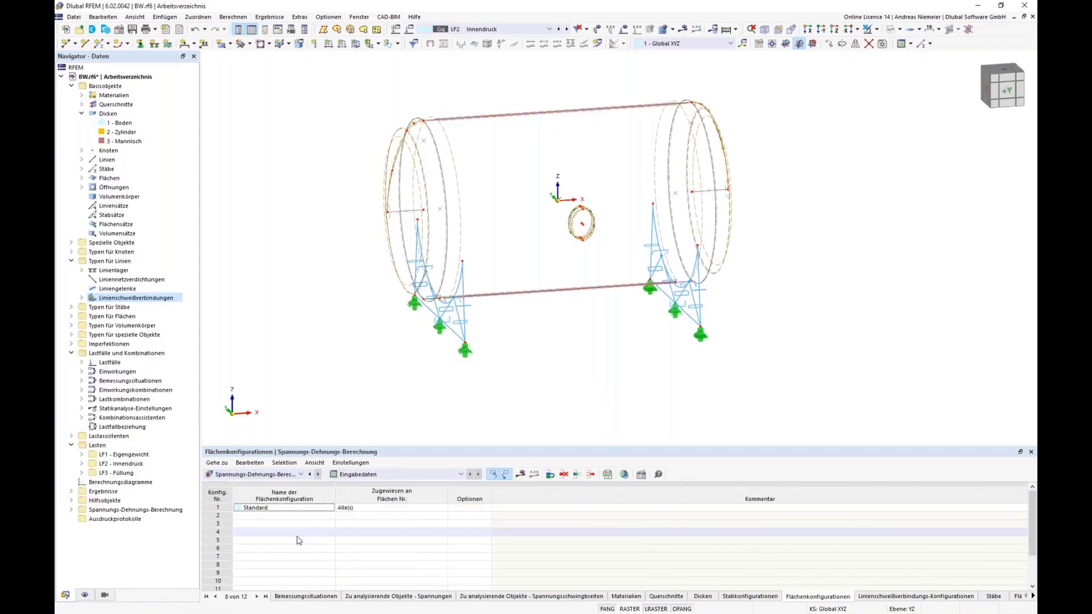
pyautogui.click(520, 474)
pyautogui.click(588, 355)
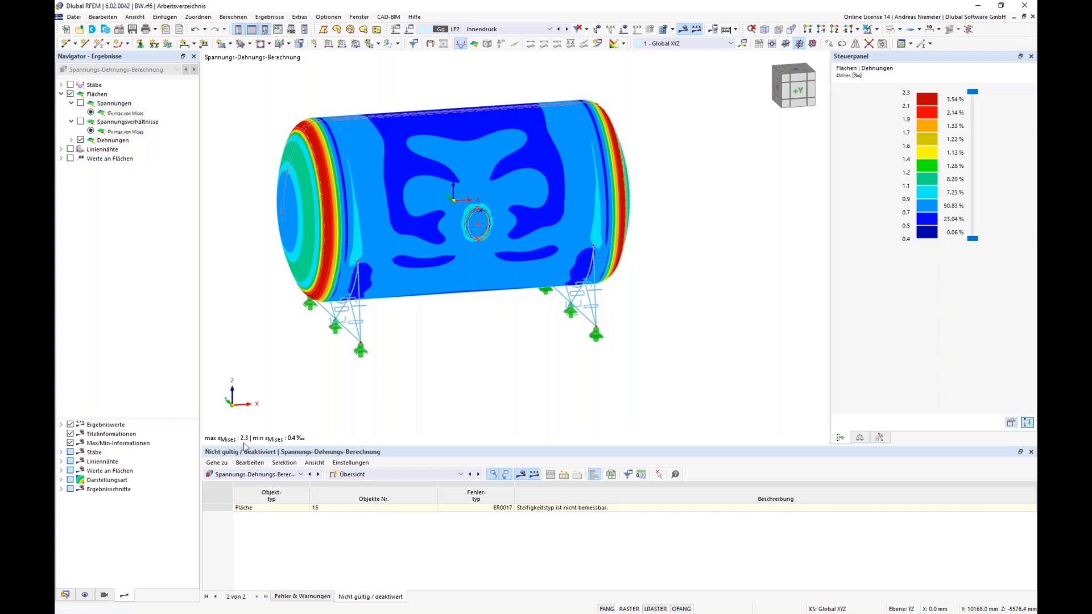
pyautogui.click(385, 480)
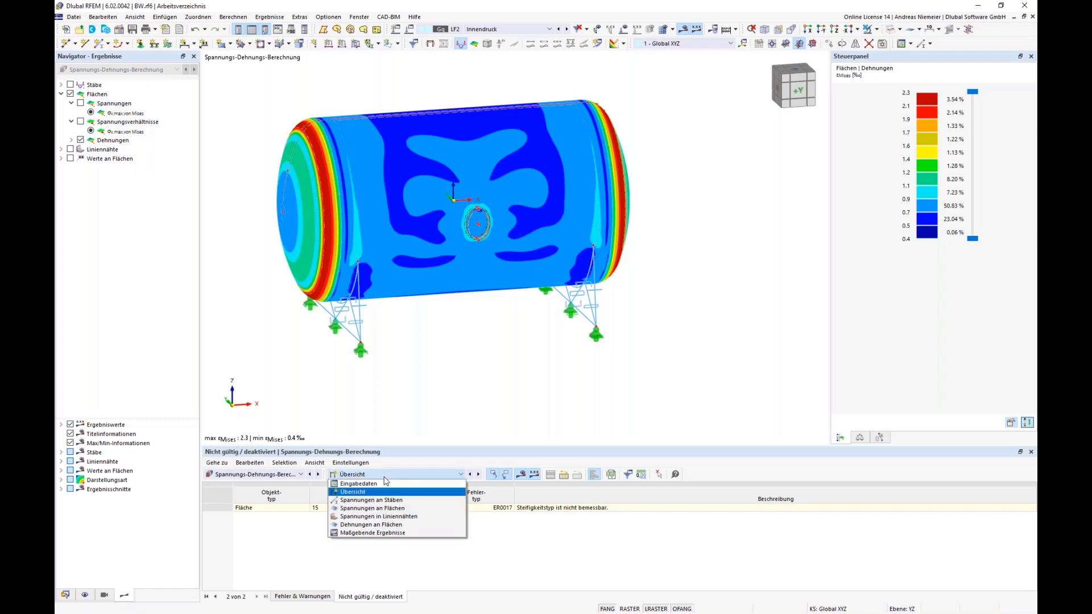
pyautogui.click(393, 526)
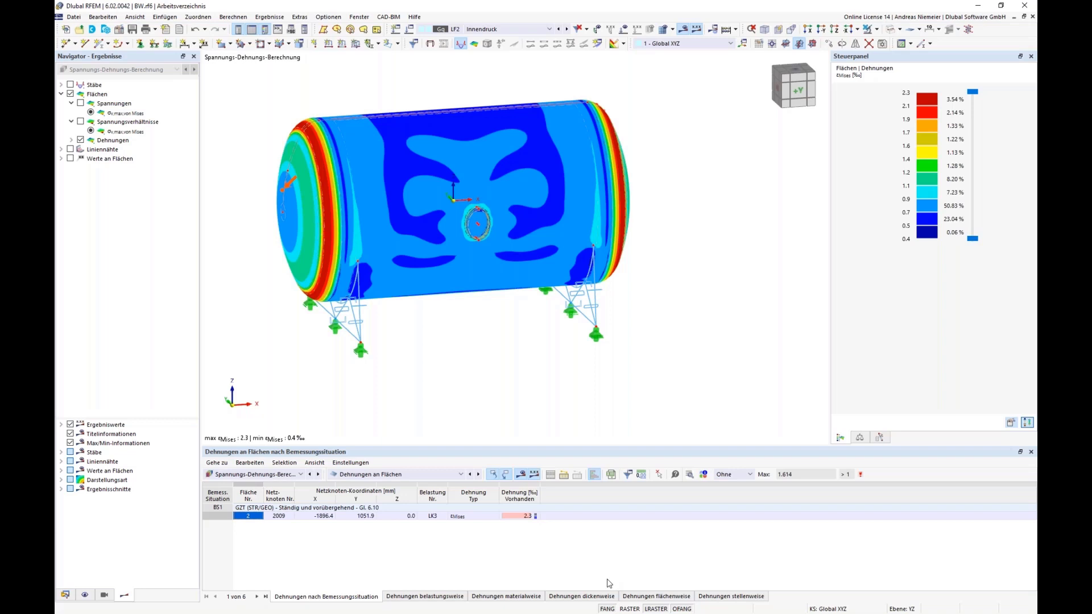
# Step: Change the material model of X2CrNiN18-7 (P) 1.4318 to Isotrop | Nichtlinear elastisch (Flächen/Volumenkörper) and accept deleting all results
pyautogui.click(265, 474)
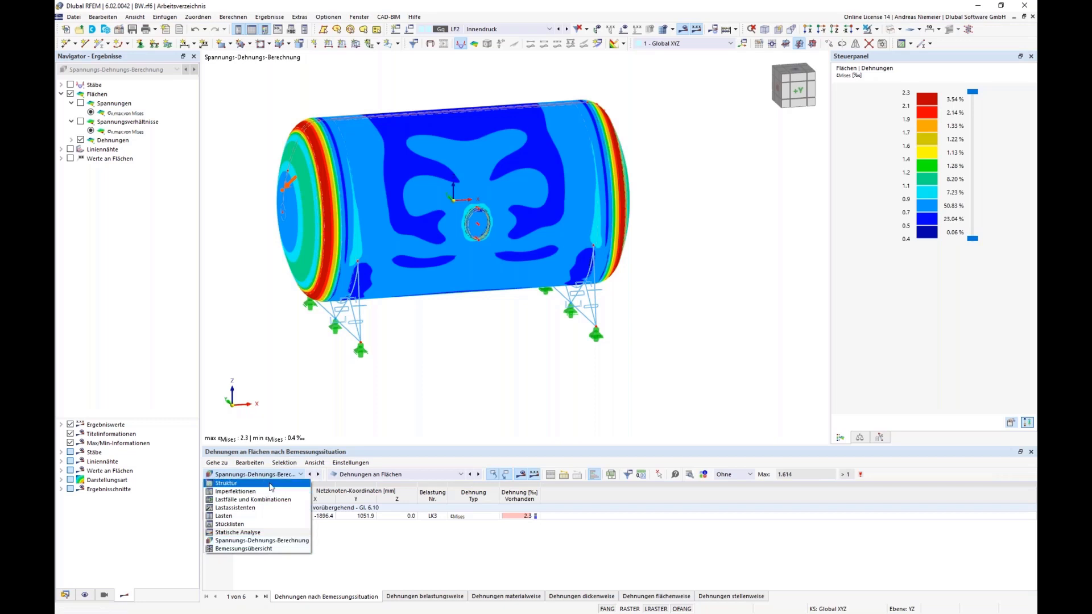
pyautogui.click(228, 483)
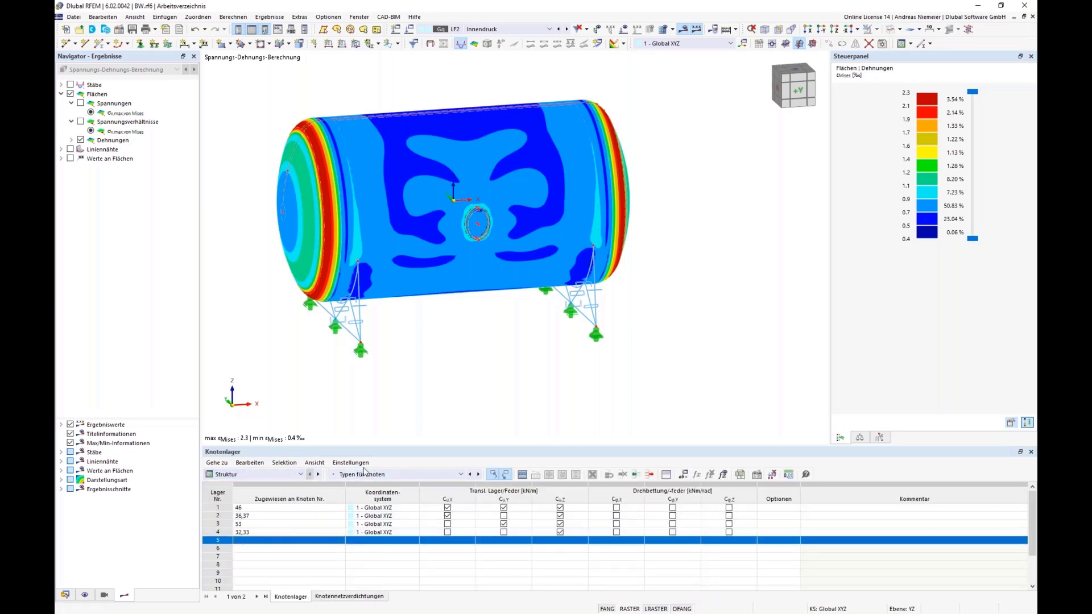
pyautogui.click(365, 474)
pyautogui.click(356, 483)
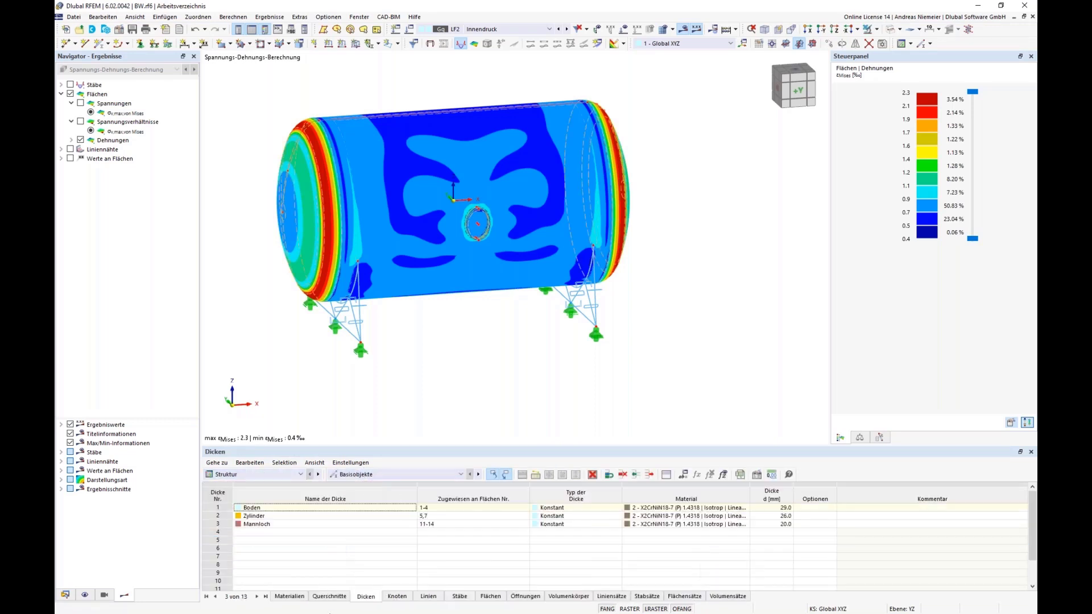
pyautogui.click(289, 596)
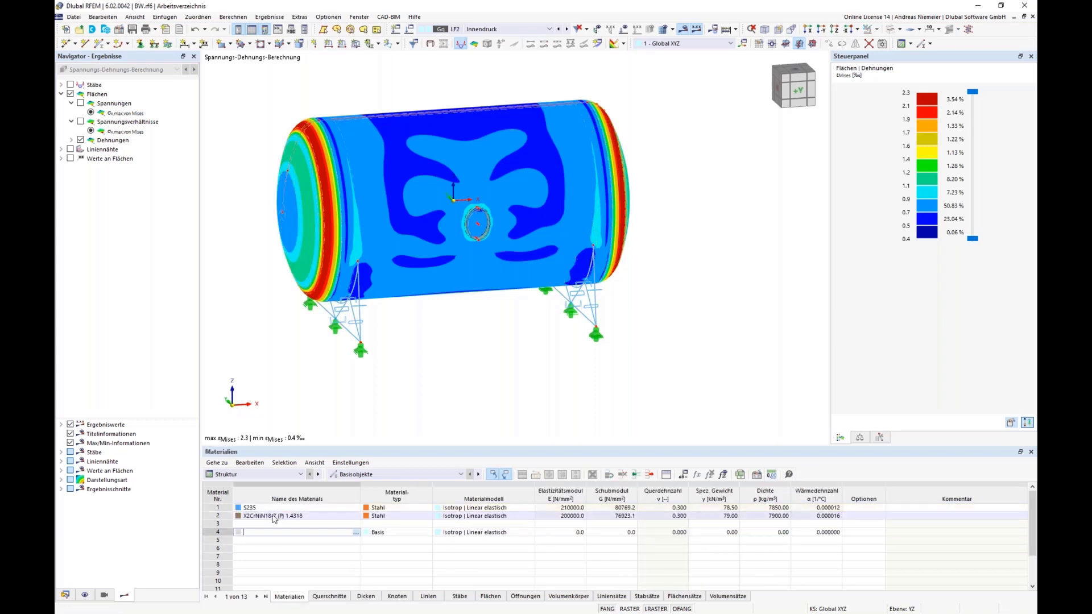
pyautogui.click(471, 516)
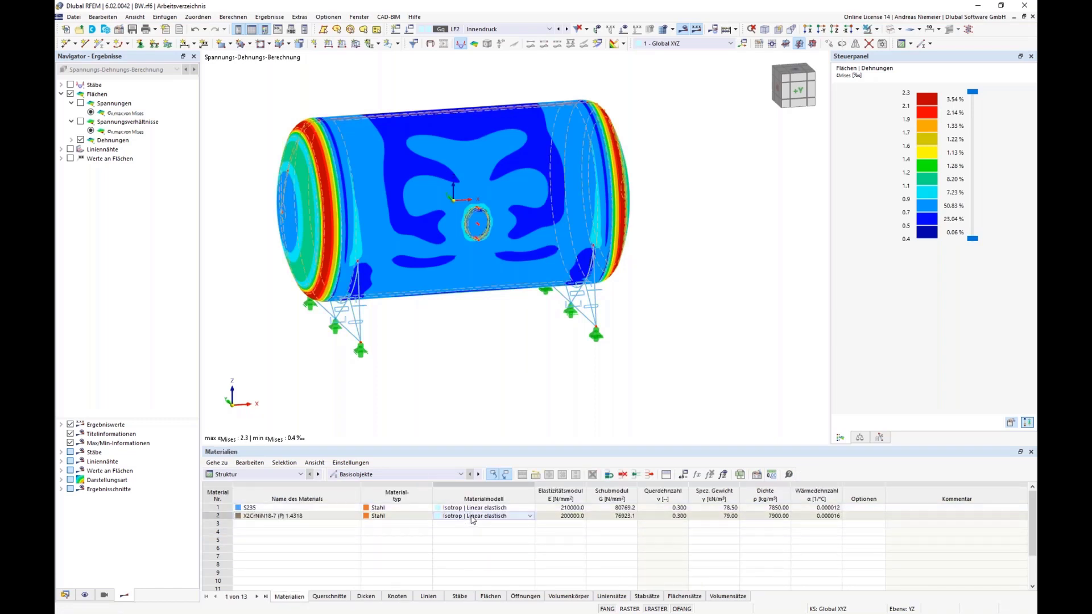
pyautogui.click(529, 516)
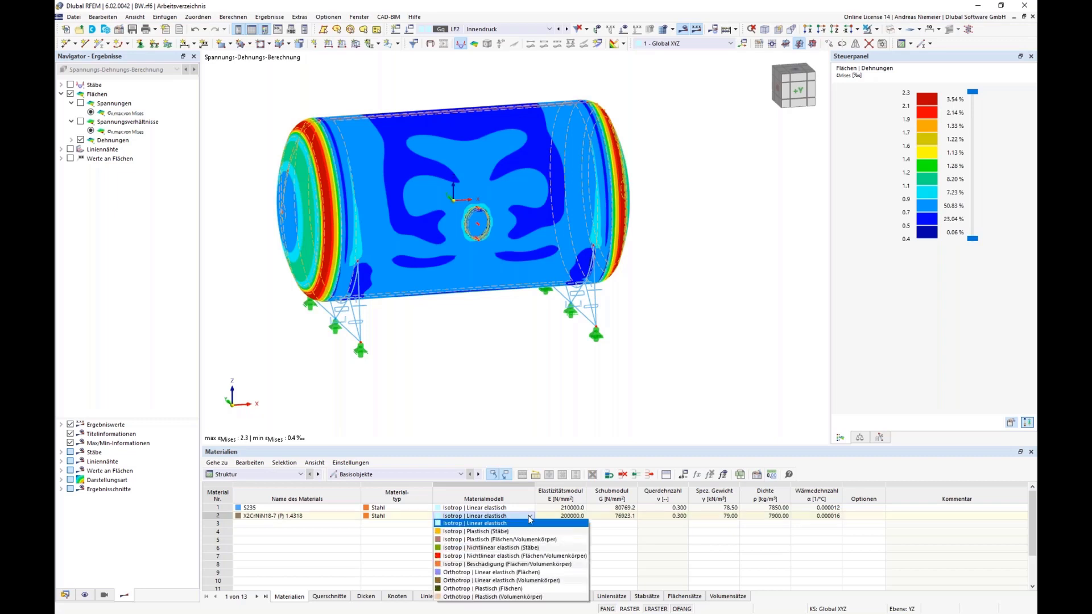
pyautogui.click(510, 555)
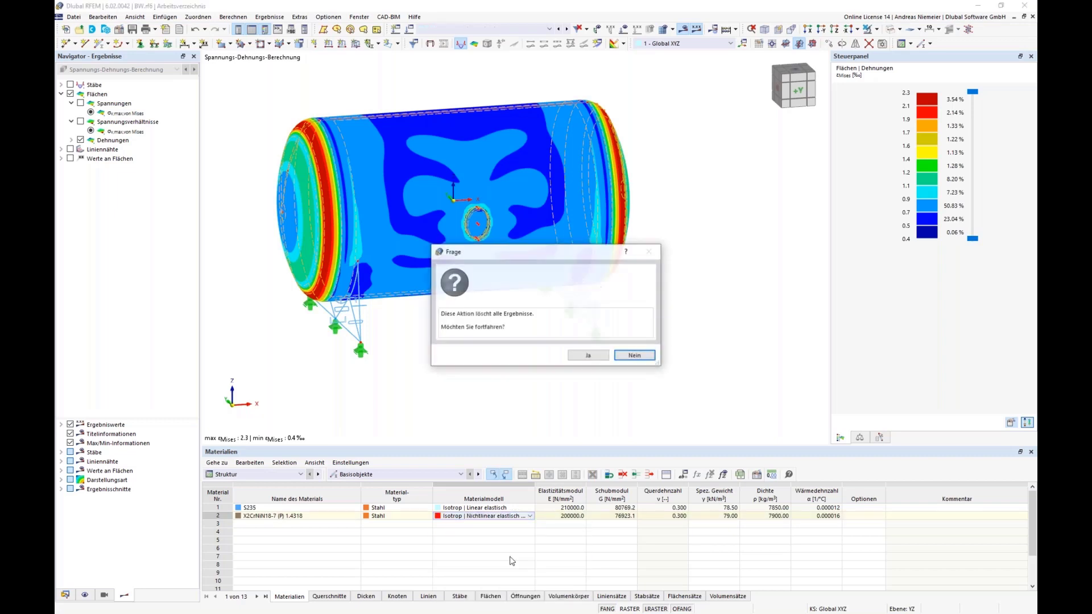
pyautogui.click(585, 356)
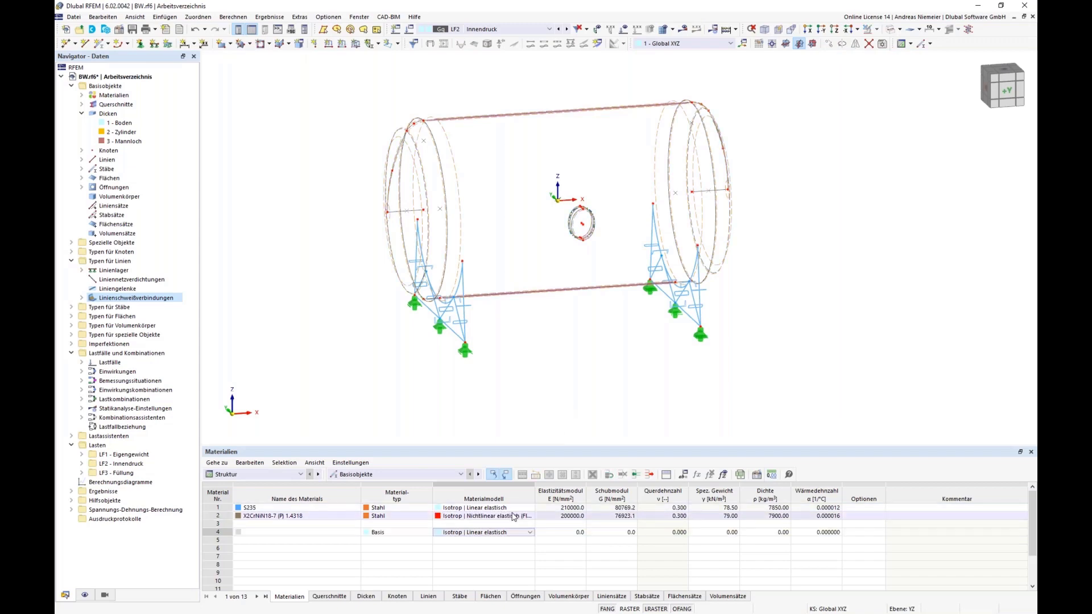
# Step: Make the material X2CrNiN18-7 (P) 1.4318 user-defined, set its yield strength (Streckgrenze) to 280 N/mm², and save it
pyautogui.doubleClick(515, 508)
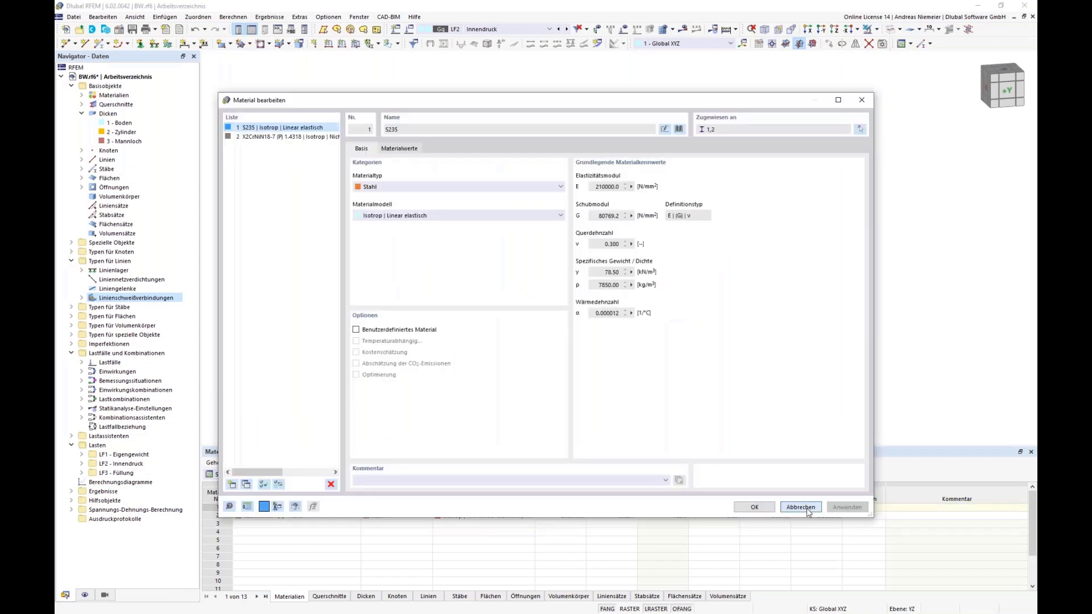
pyautogui.click(797, 505)
pyautogui.doubleClick(533, 516)
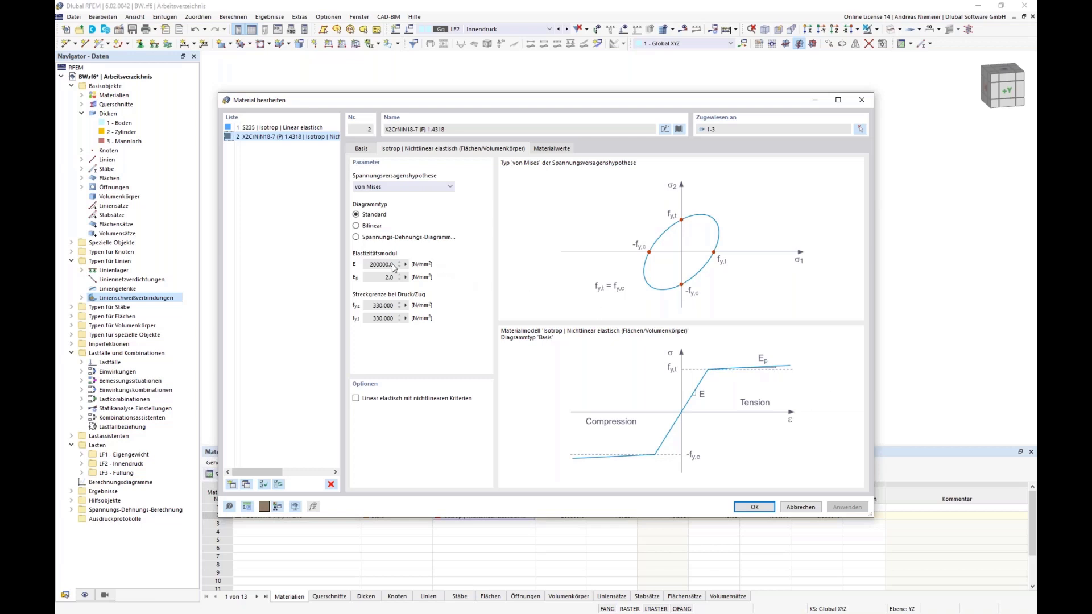
pyautogui.click(367, 149)
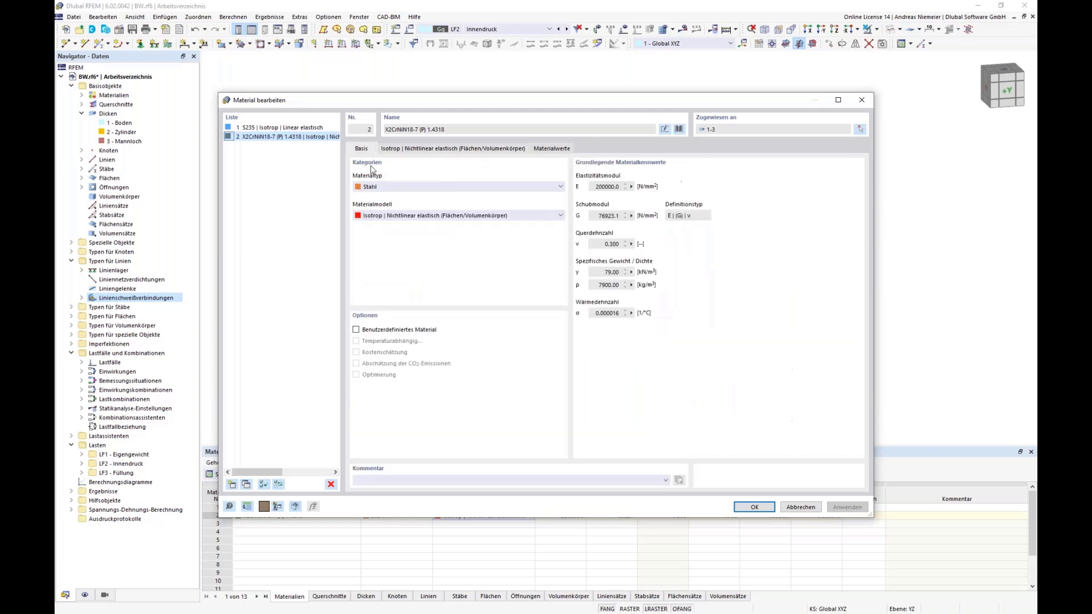
pyautogui.click(378, 330)
pyautogui.click(428, 149)
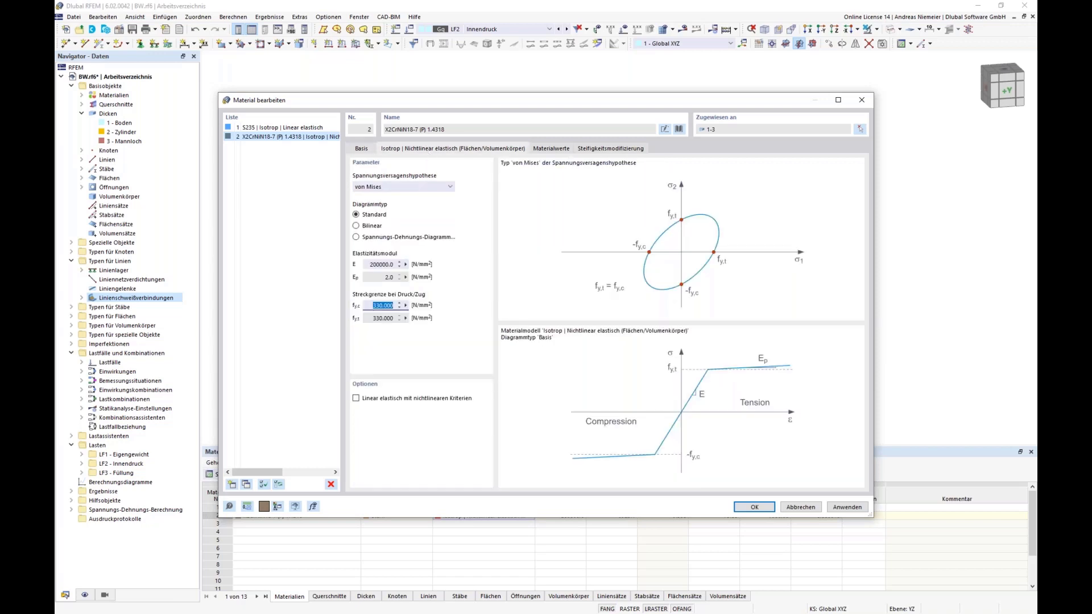
pyautogui.write('280')
pyautogui.click(393, 319)
pyautogui.click(762, 510)
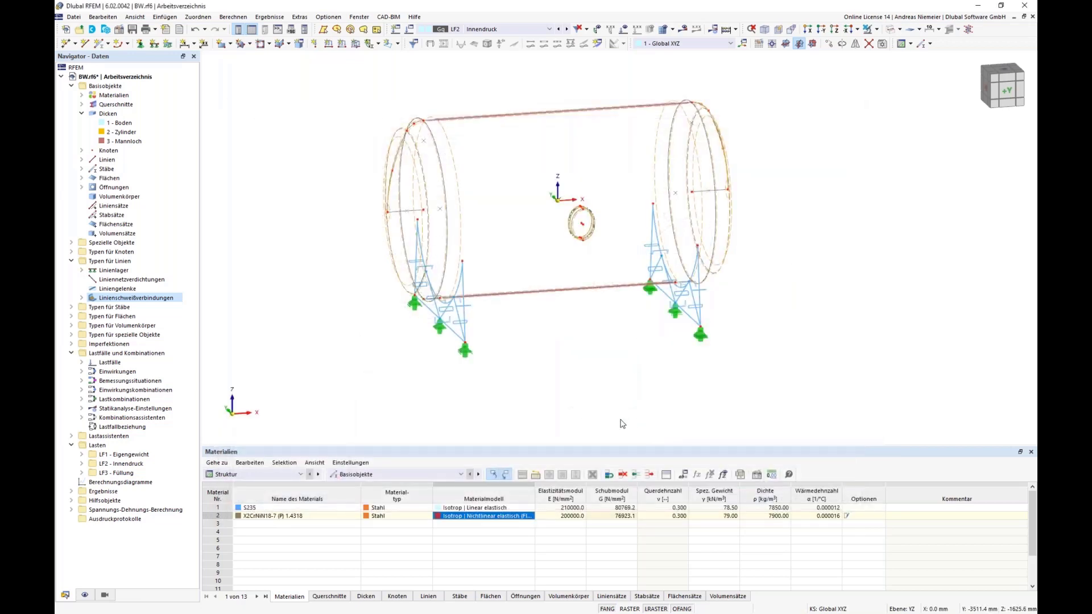
# Step: Run the stress-strain analysis again with the nonlinear elastic material model
pyautogui.click(259, 474)
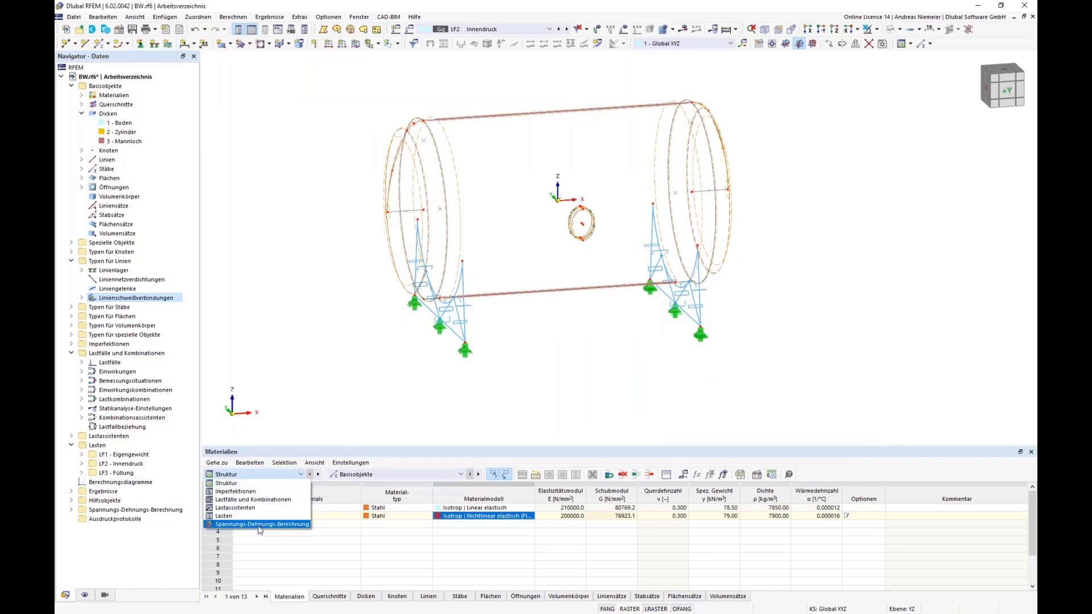
pyautogui.click(258, 523)
pyautogui.click(522, 474)
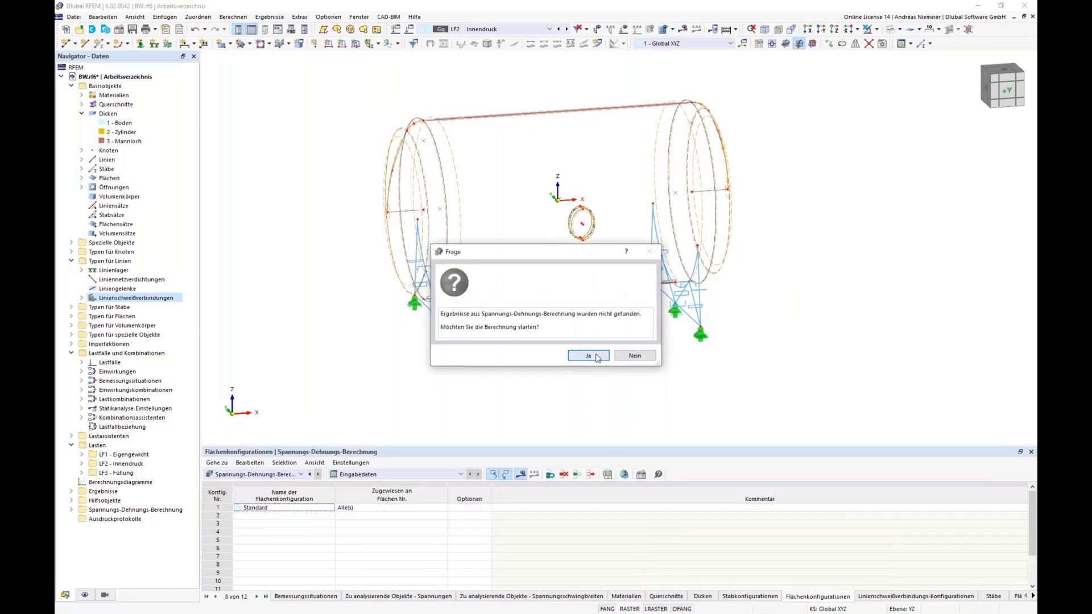
pyautogui.click(596, 356)
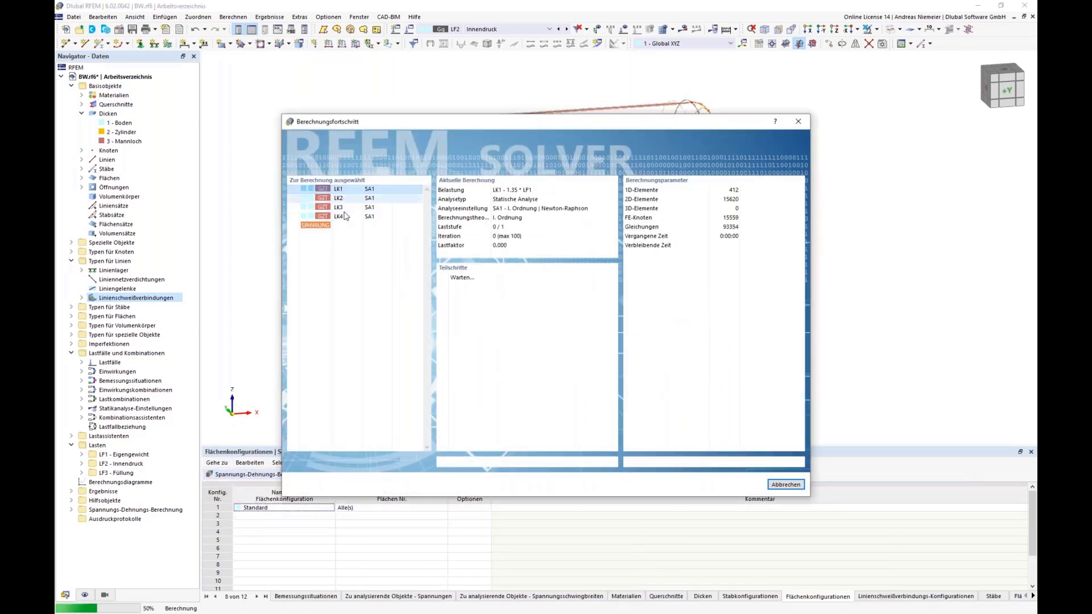
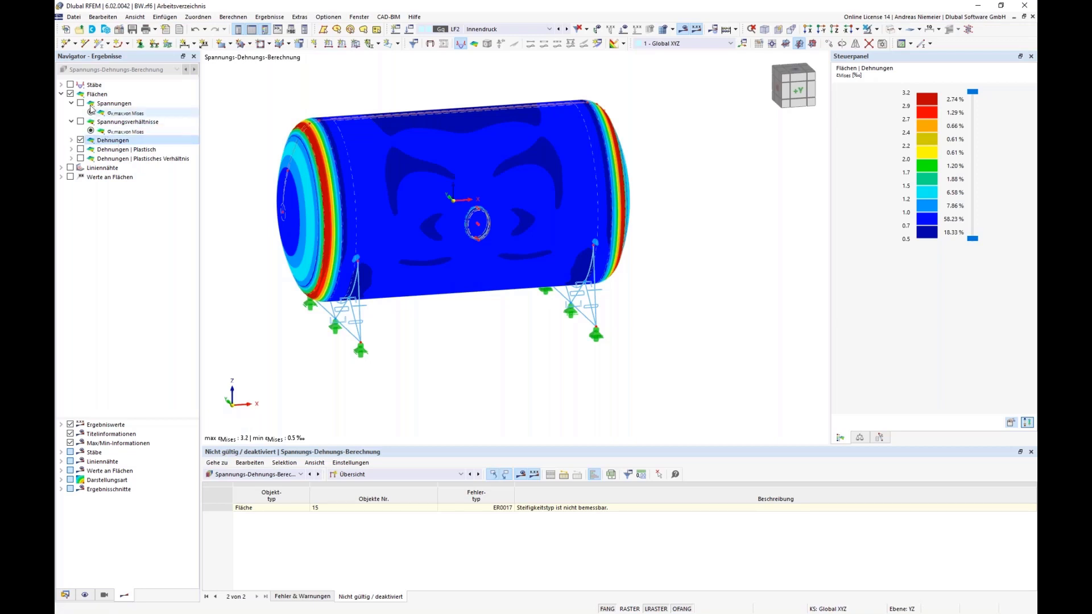
# Step: Display the surfaces' plastic strains, examine them at the vessel's ends, and switch to the plastic strain ratio (Dehnungen | Plastisches Verhältnis)
pyautogui.click(87, 142)
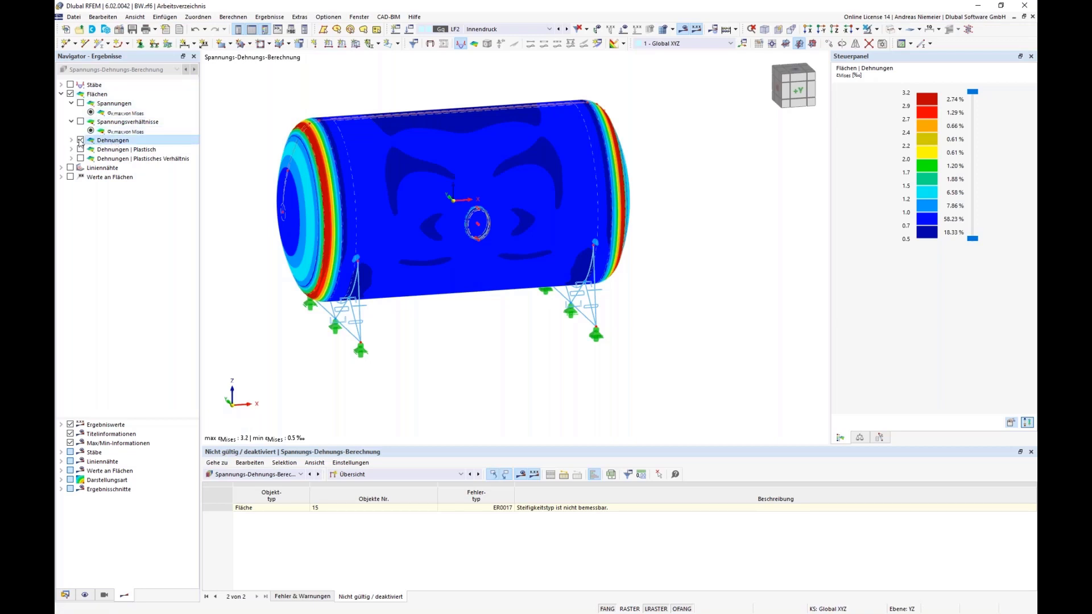
pyautogui.click(113, 151)
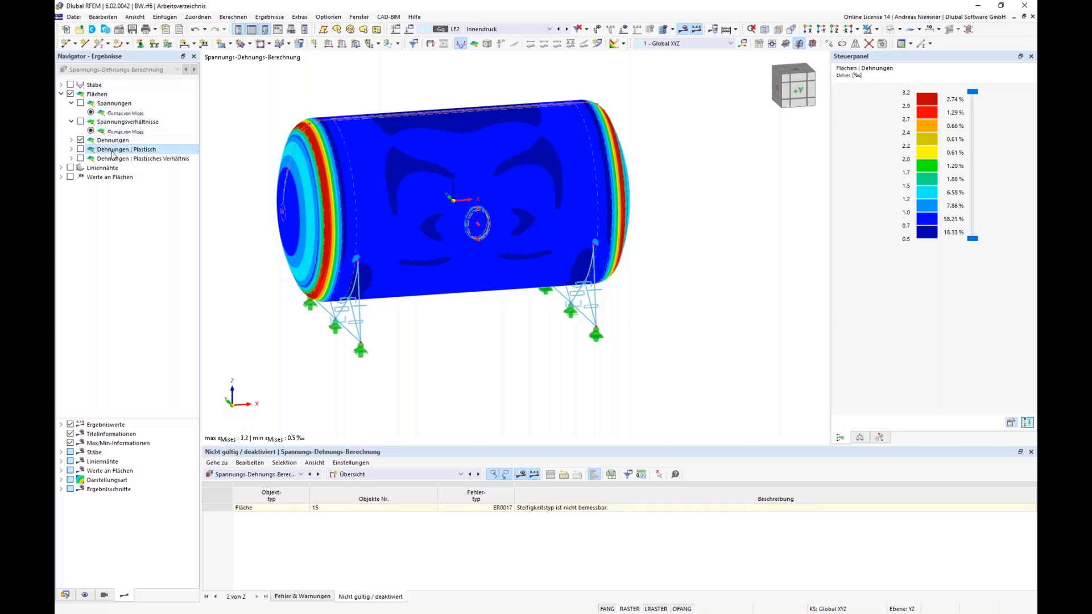
pyautogui.click(118, 161)
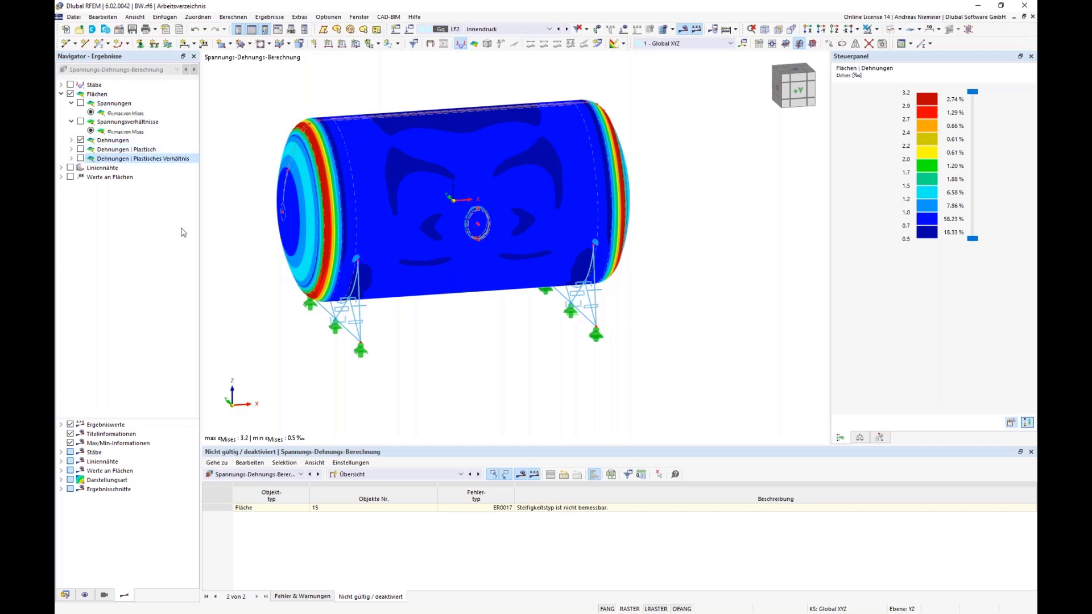
pyautogui.click(104, 144)
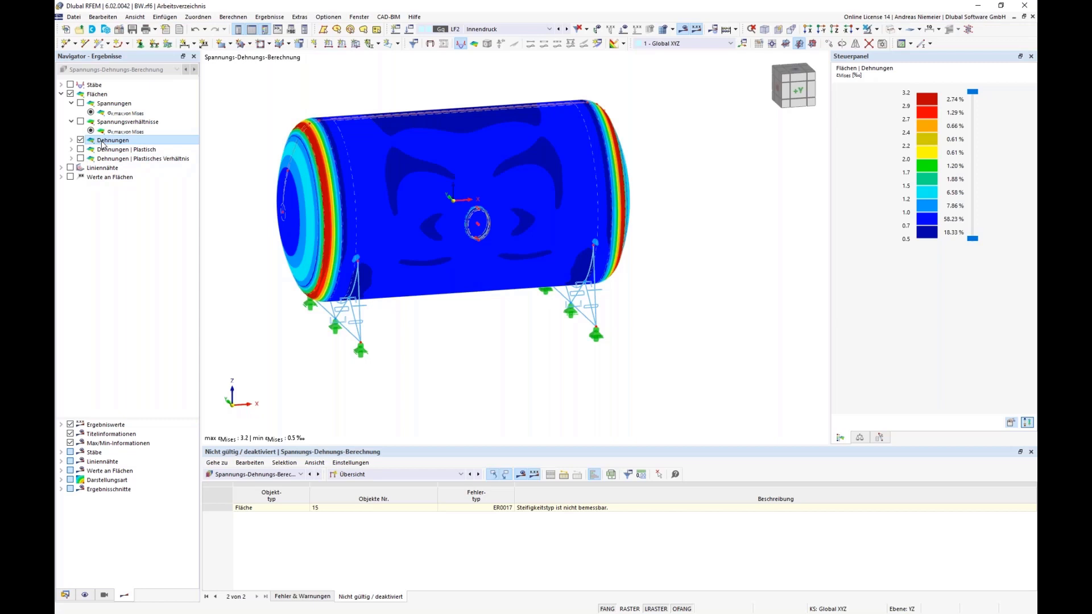
pyautogui.click(81, 149)
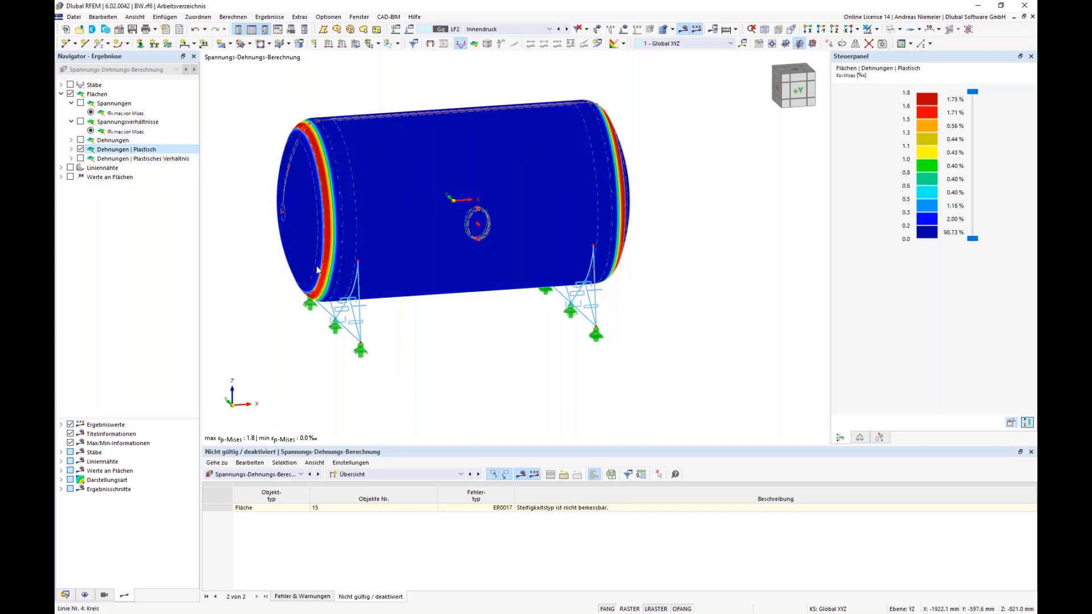
pyautogui.keyDown('ctrl'); pyautogui.moveTo(719, 302); pyautogui.dragTo(380, 269, button='middle'); pyautogui.keyUp('ctrl')
pyautogui.scroll(5, 380, 270)
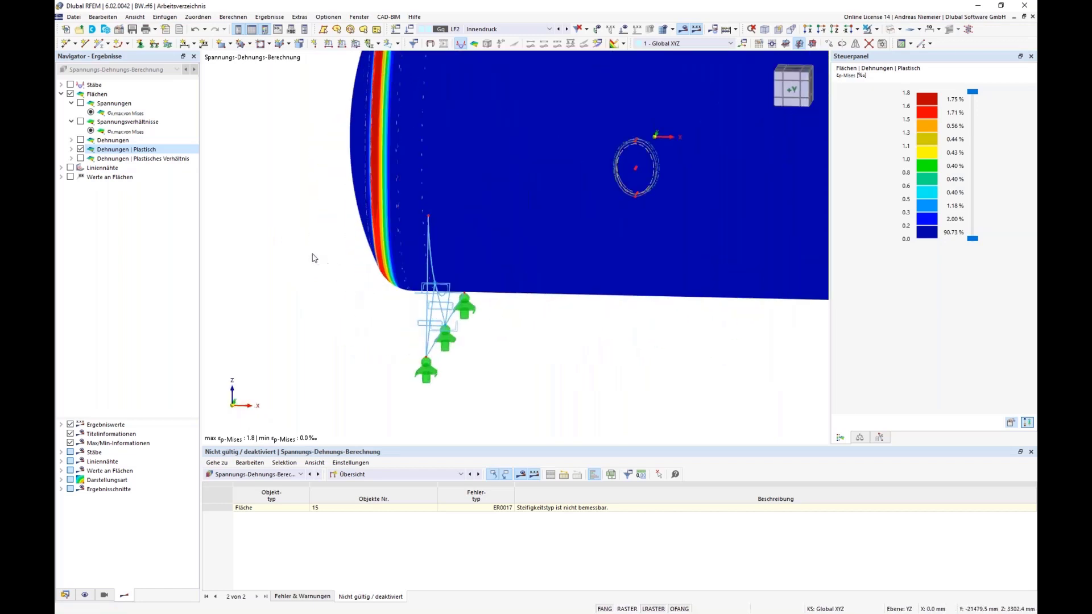
pyautogui.scroll(-3, 311, 253)
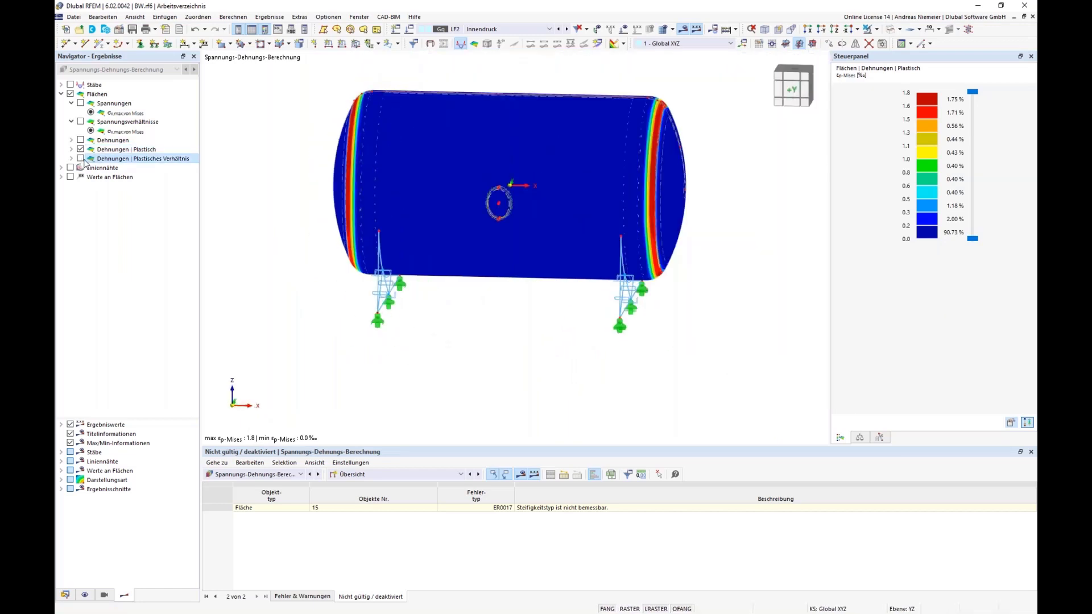
pyautogui.click(80, 159)
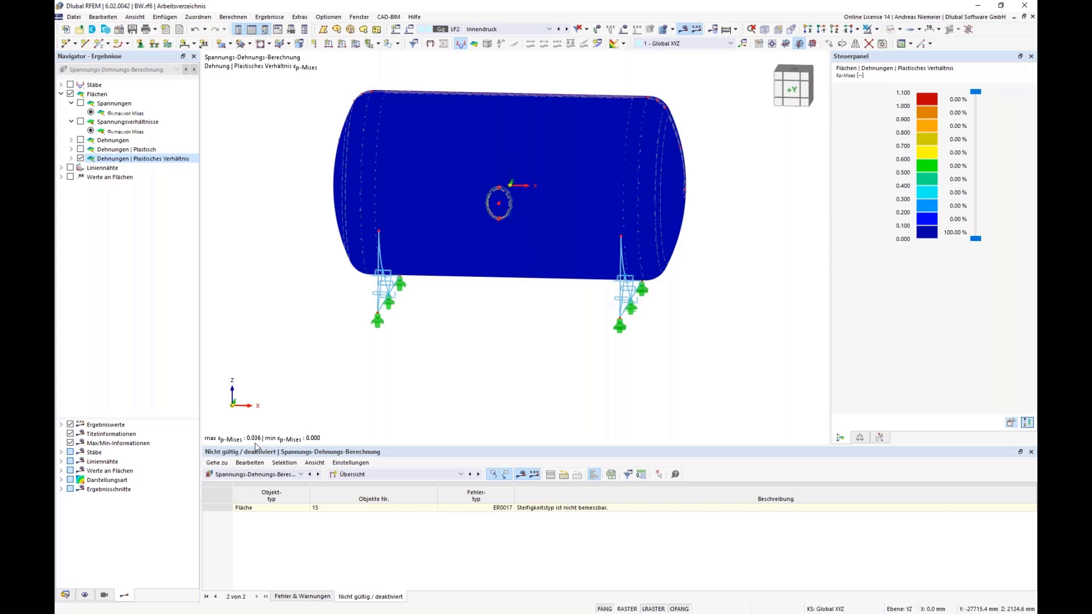
# Step: Show the surface strain results (Dehnungen an Flächen) and examine the existing strain, plastic strain, its limit and the plastic ratio
pyautogui.click(375, 474)
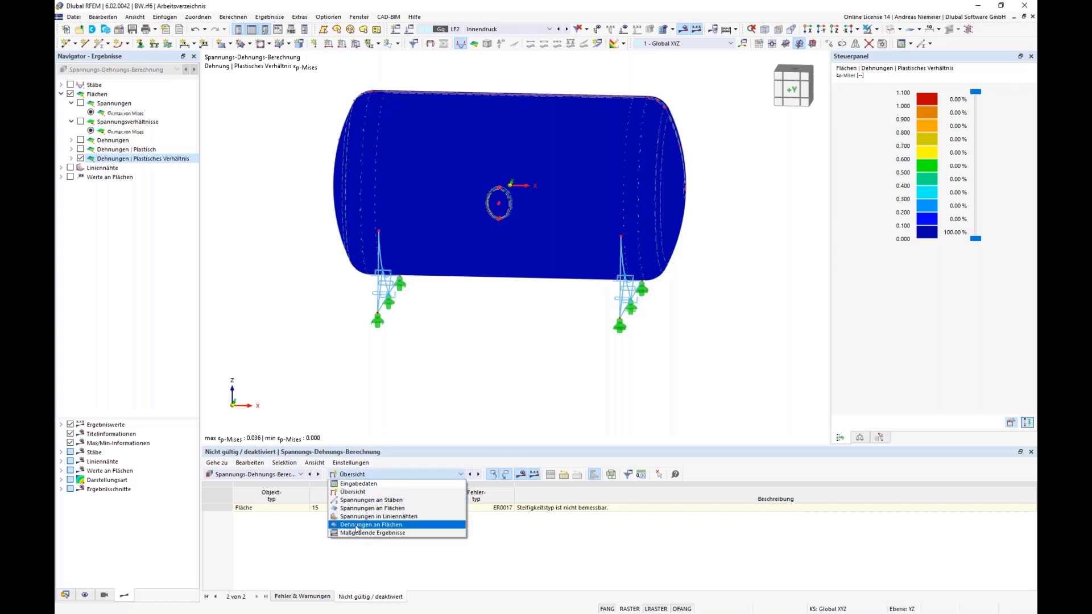
pyautogui.click(357, 524)
pyautogui.click(528, 516)
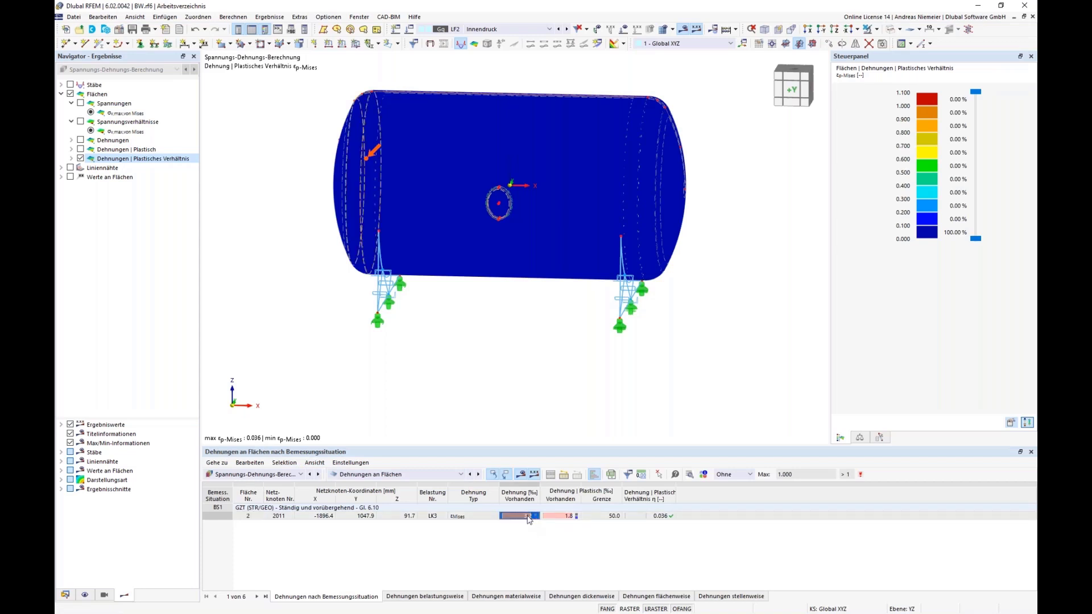
pyautogui.click(564, 517)
pyautogui.click(607, 517)
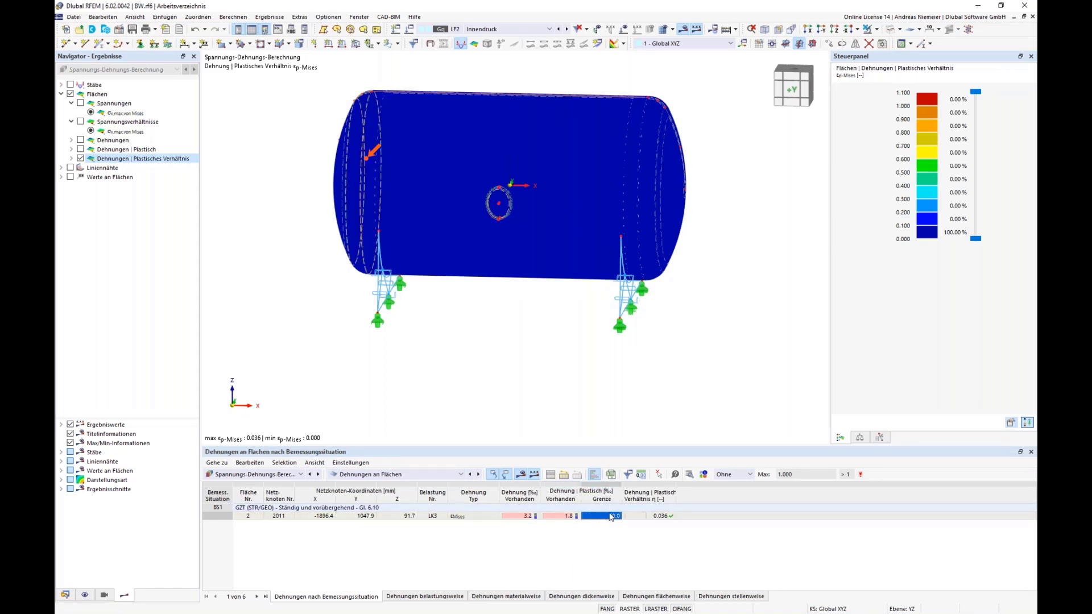
pyautogui.click(662, 516)
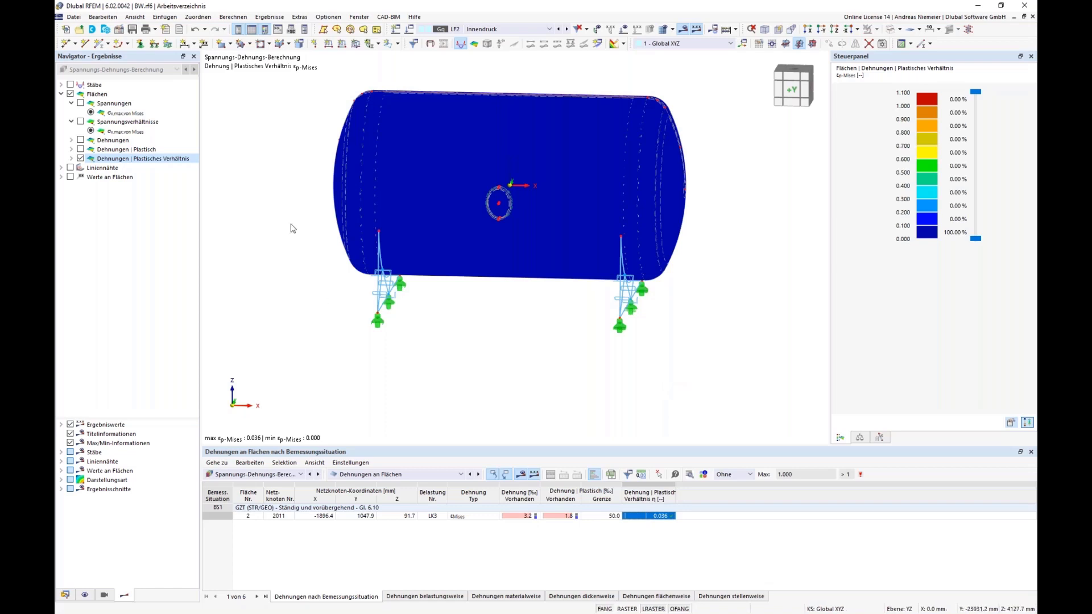
pyautogui.click(60, 94)
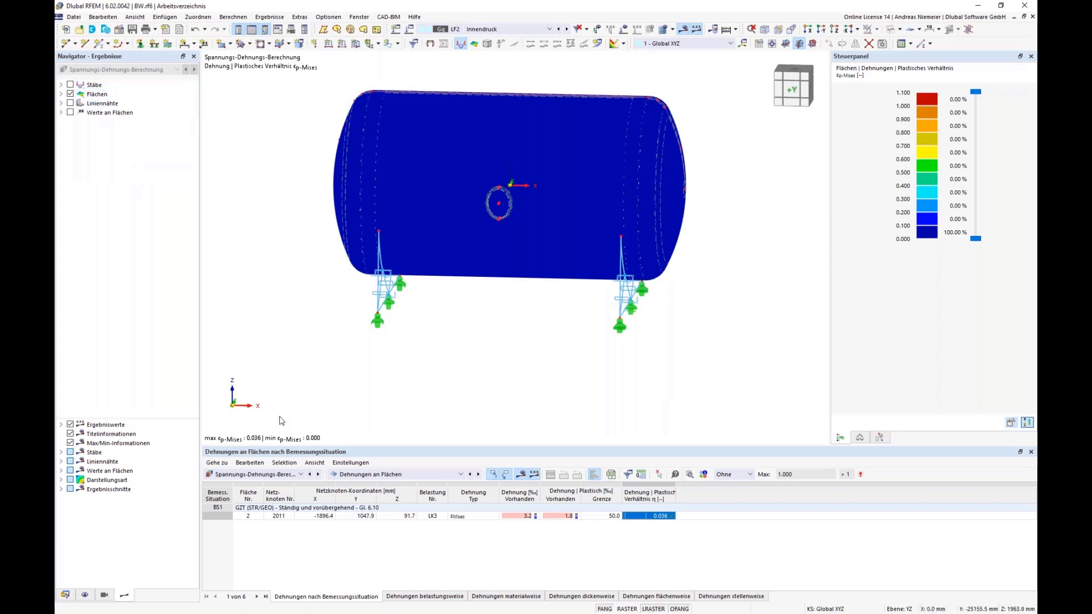
# Step: Show the member stress results (Spannungen an Stäben), enlarge the table, and review the stresses listed member by member
pyautogui.click(405, 475)
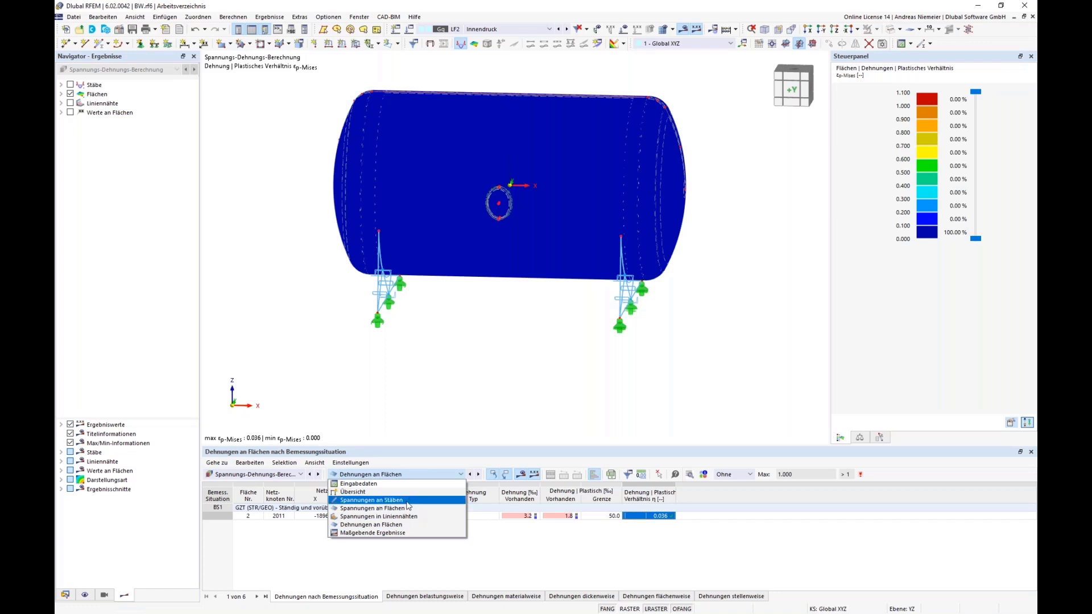
pyautogui.click(407, 501)
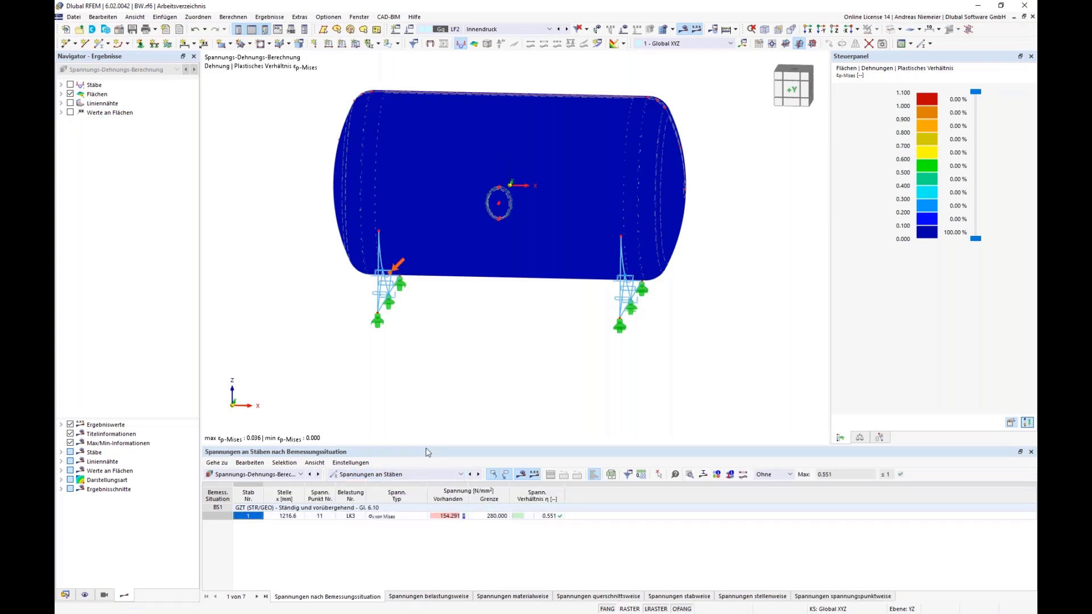
pyautogui.moveTo(426, 447); pyautogui.dragTo(407, 378)
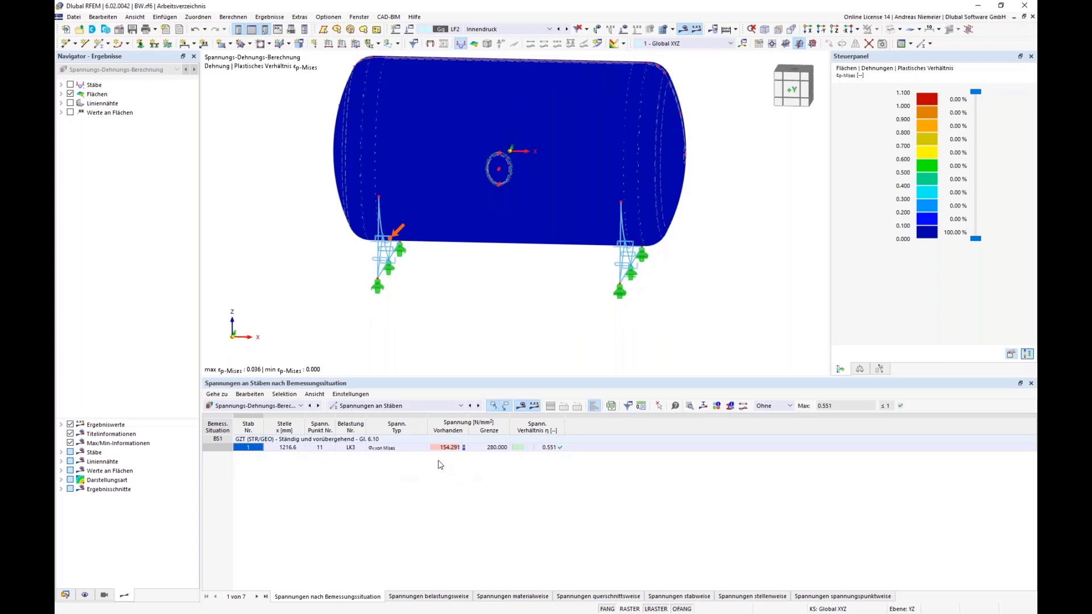
pyautogui.click(65, 594)
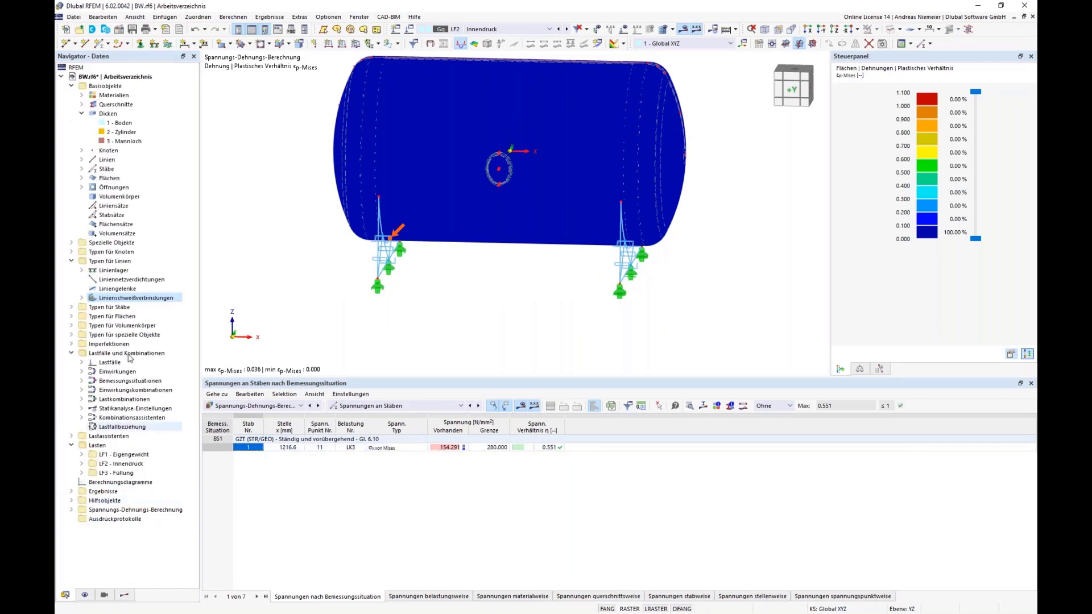
pyautogui.click(82, 169)
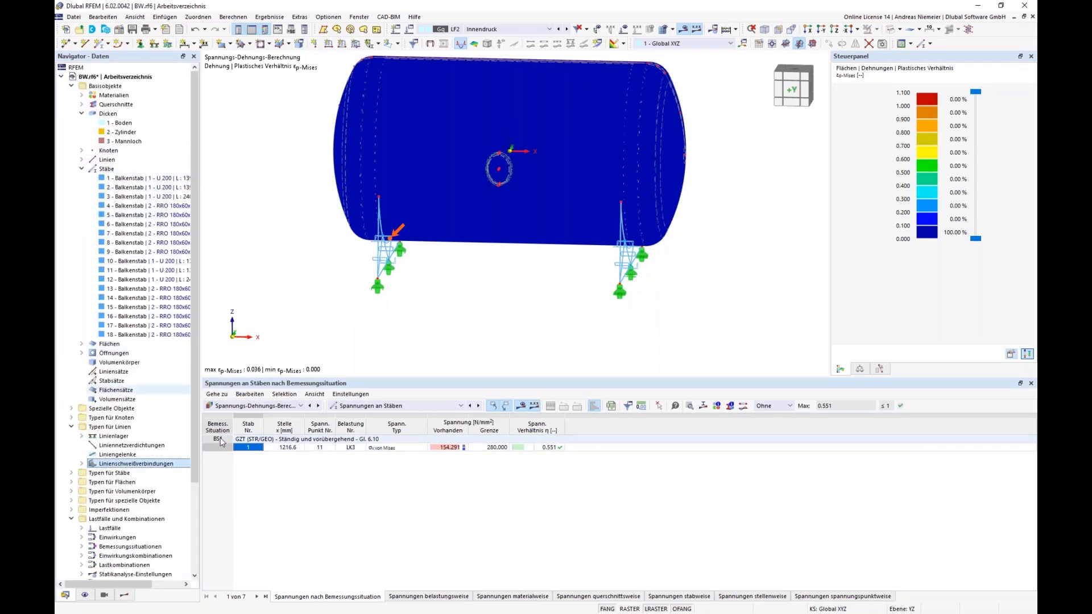
pyautogui.keyDown('ctrl'); pyautogui.moveTo(365, 317); pyautogui.dragTo(451, 514, button='middle'); pyautogui.keyUp('ctrl')
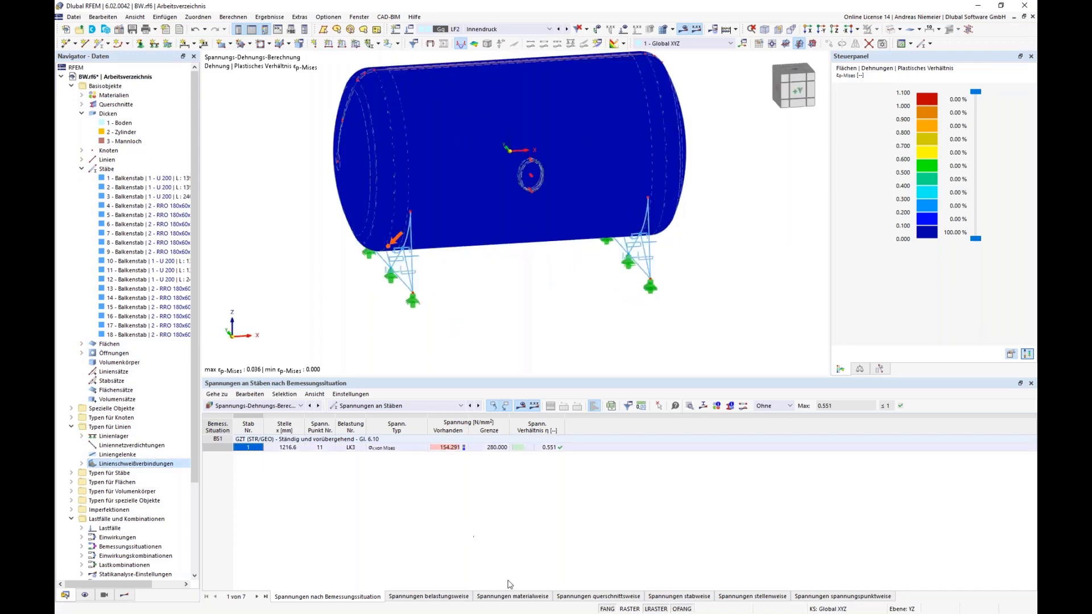
pyautogui.click(684, 598)
pyautogui.scroll(-3, 508, 505)
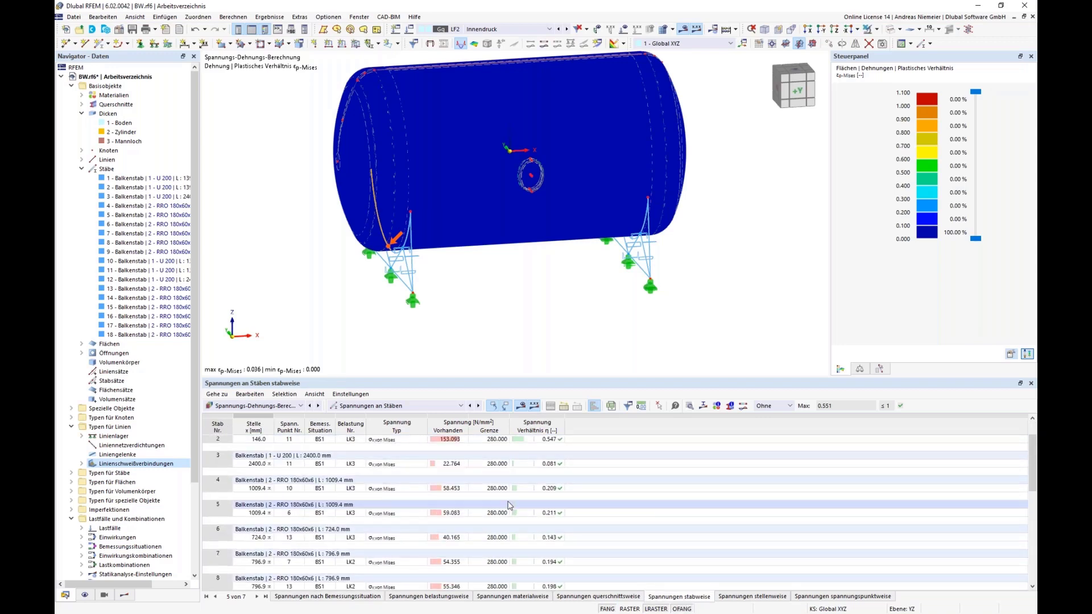
pyautogui.scroll(2, 509, 505)
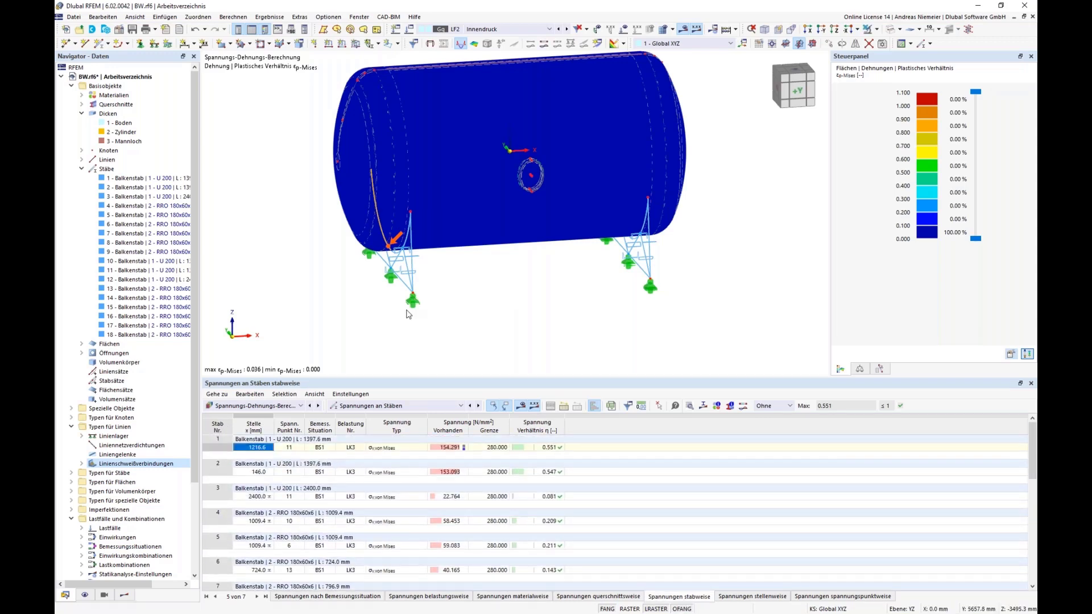
# Step: Isolate the two 2400 mm long U 200 base members 3 and 12 of the supports in visibility mode
pyautogui.keyDown('ctrl'); pyautogui.moveTo(408, 314); pyautogui.dragTo(586, 284, button='middle'); pyautogui.keyUp('ctrl')
pyautogui.press('Down')
pyautogui.press('Down')
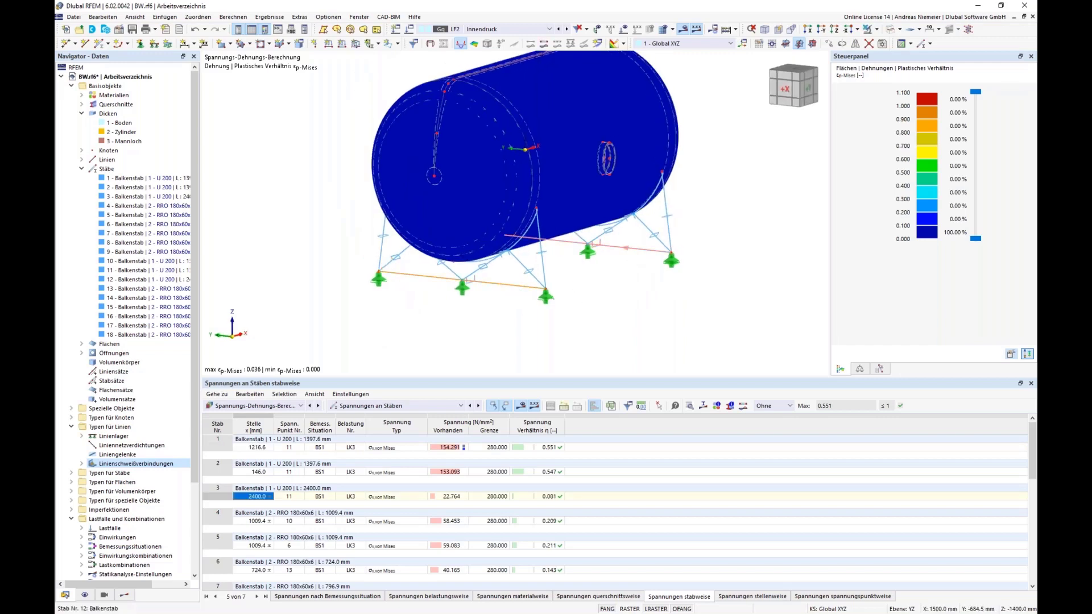
pyautogui.click(868, 29)
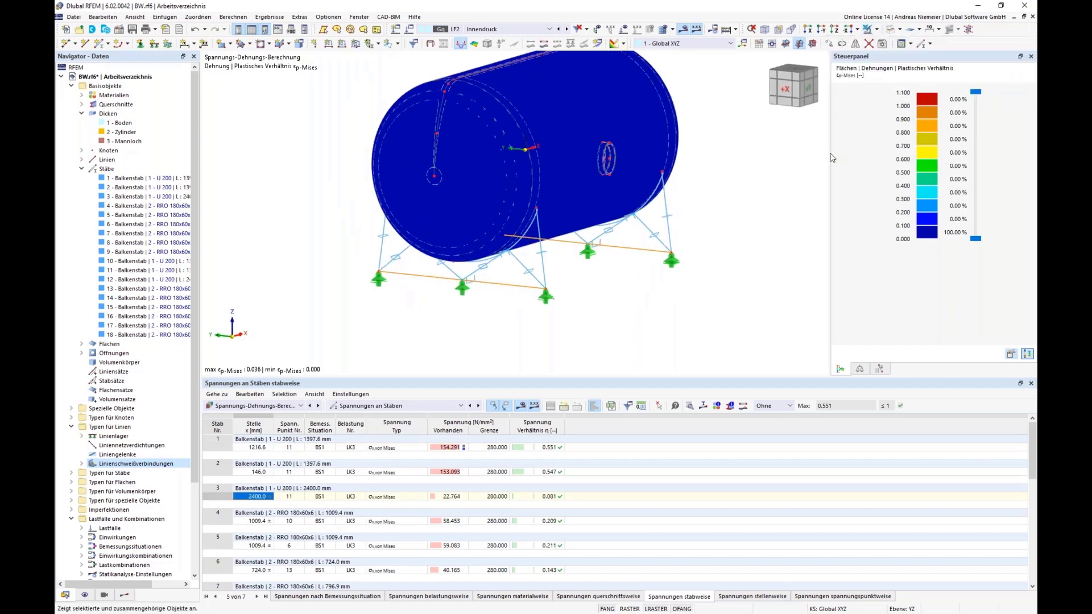
pyautogui.keyDown('ctrl'); pyautogui.moveTo(766, 261); pyautogui.dragTo(590, 309, button='middle'); pyautogui.keyUp('ctrl')
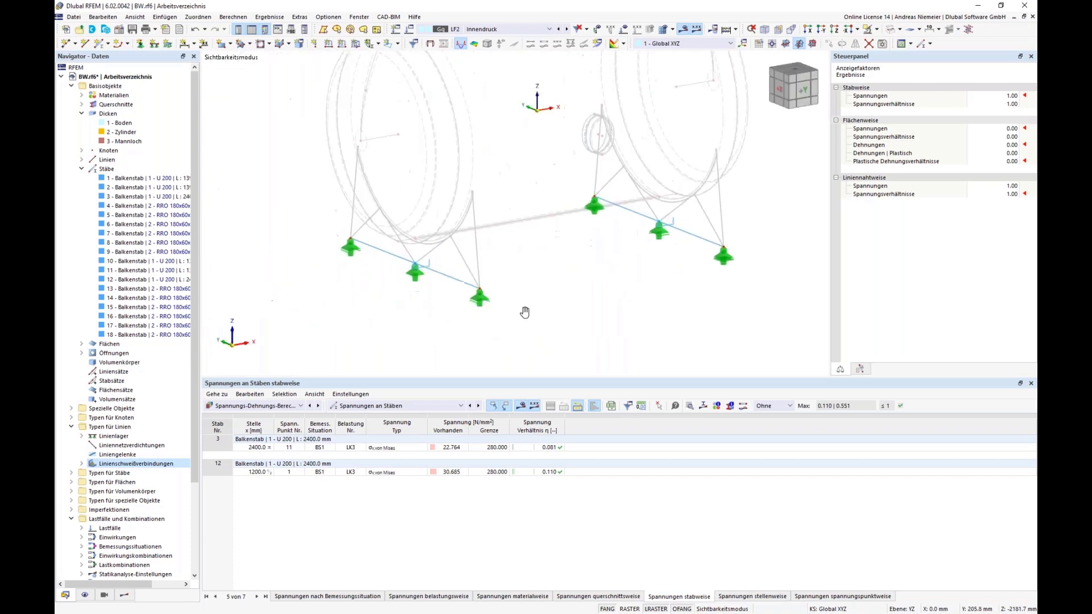
# Step: Turn off the surface results and display the von Mises stress ratios (Spannungsverhältnisse) on the isolated members
pyautogui.click(124, 595)
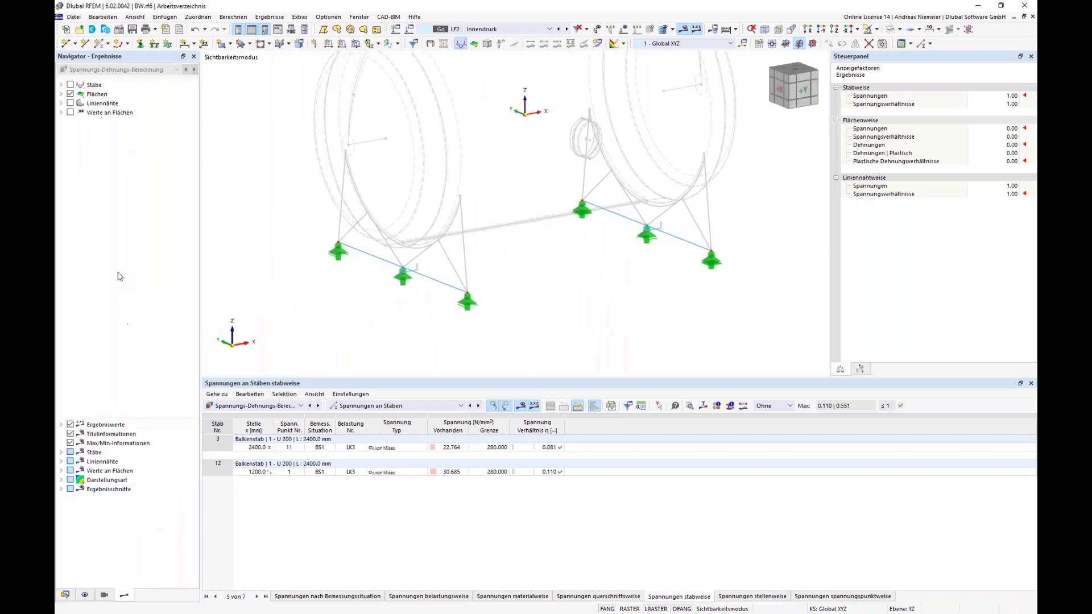
pyautogui.click(70, 94)
pyautogui.click(70, 84)
pyautogui.click(60, 84)
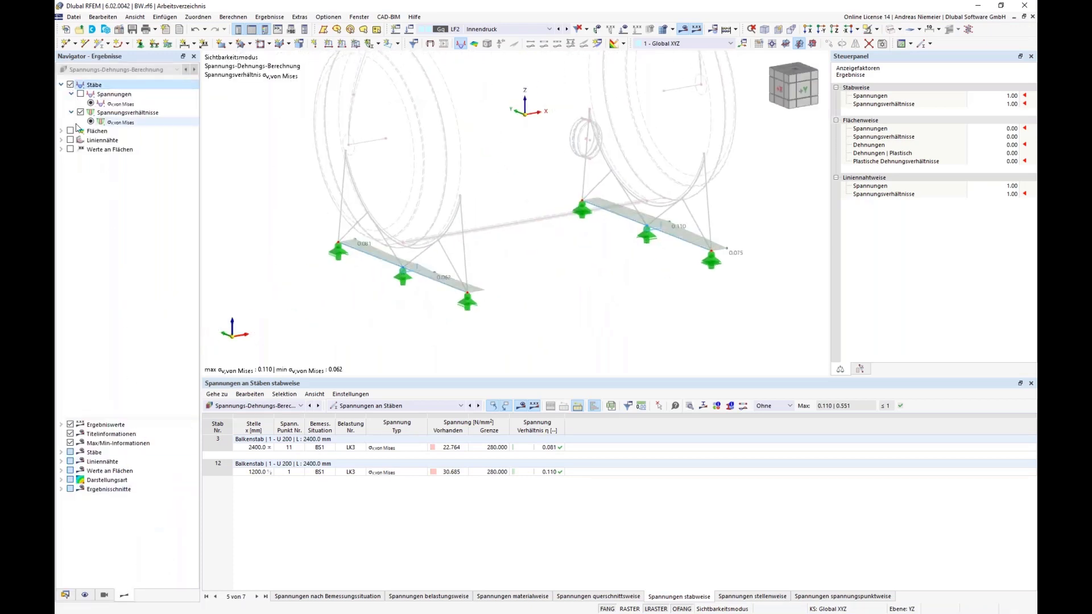
pyautogui.keyDown('ctrl'); pyautogui.moveTo(474, 342); pyautogui.dragTo(683, 237, button='middle'); pyautogui.keyUp('ctrl')
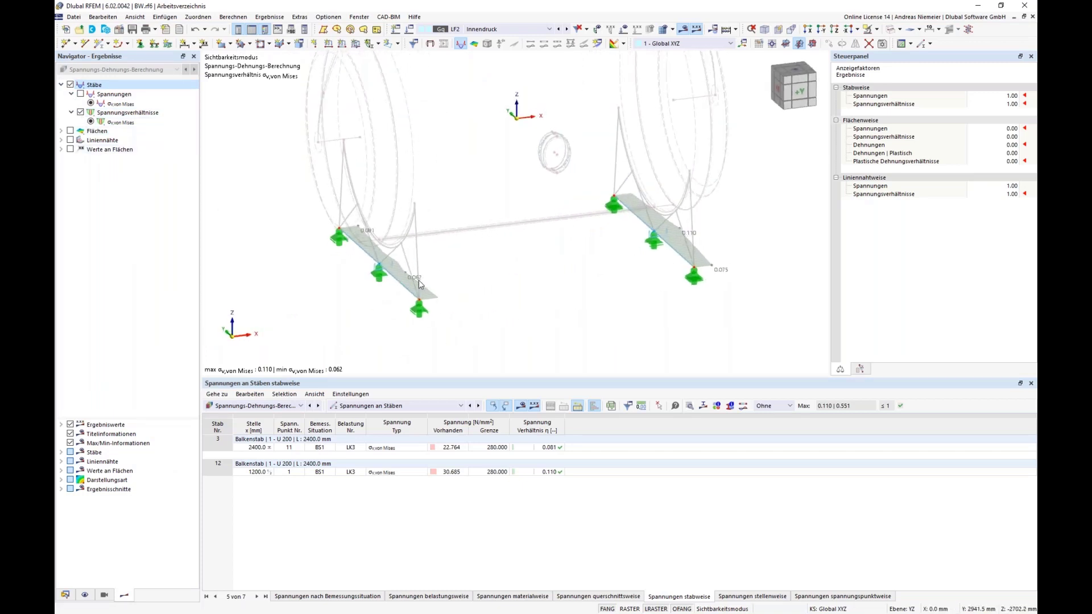
pyautogui.moveTo(558, 319); pyautogui.dragTo(516, 342, button='middle')
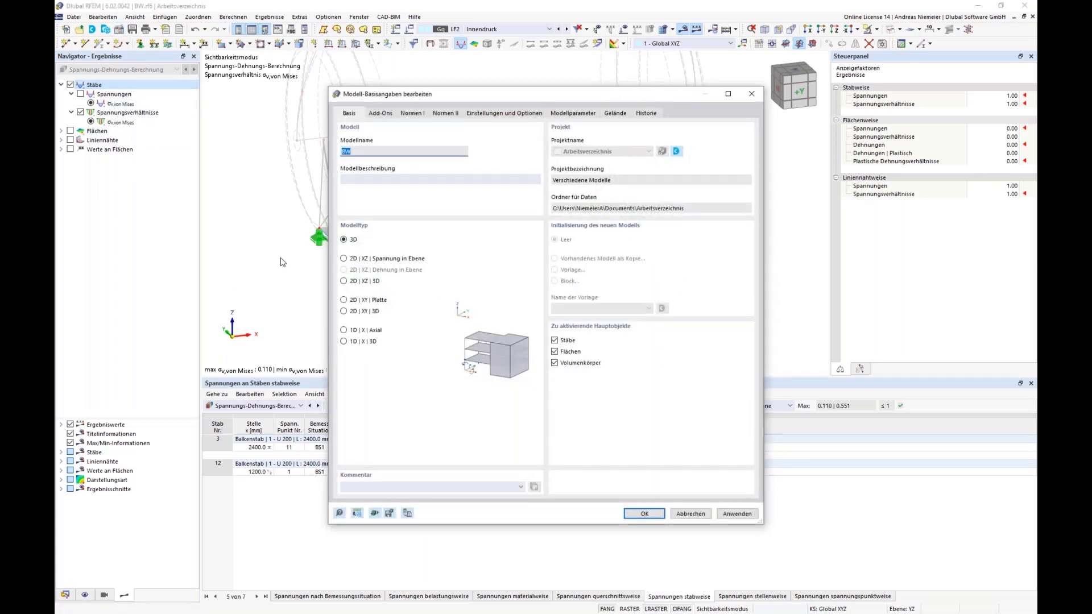
# Step: Activate member representatives (Stabrepräsentanten) in the model's base data and apply the change
pyautogui.click(479, 114)
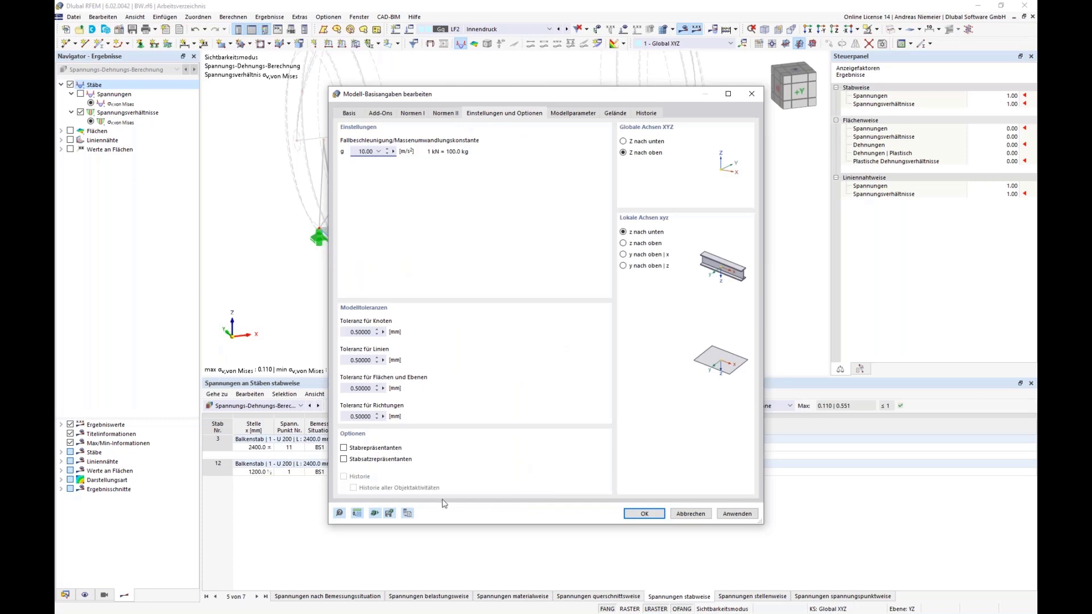
pyautogui.click(343, 449)
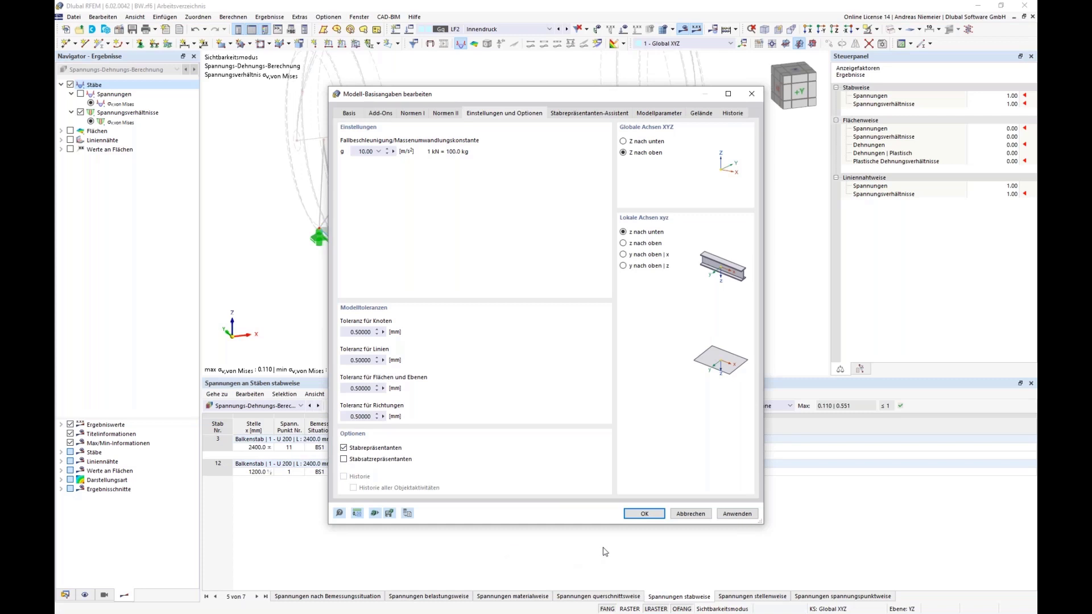
pyautogui.click(645, 514)
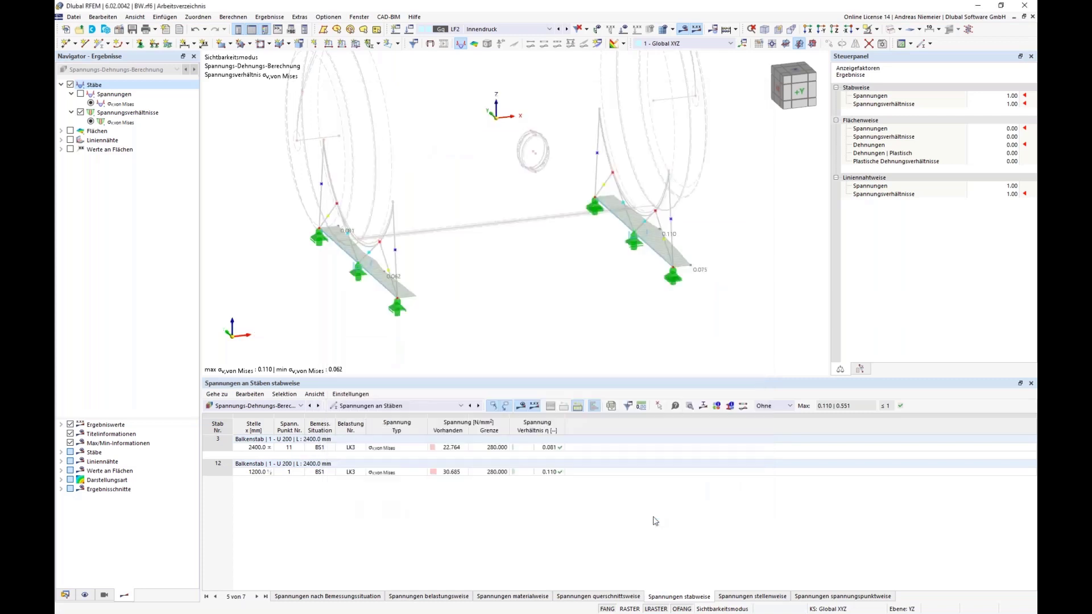
# Step: Leave visibility mode to show the whole model and expand the member representatives in the data navigator
pyautogui.click(68, 595)
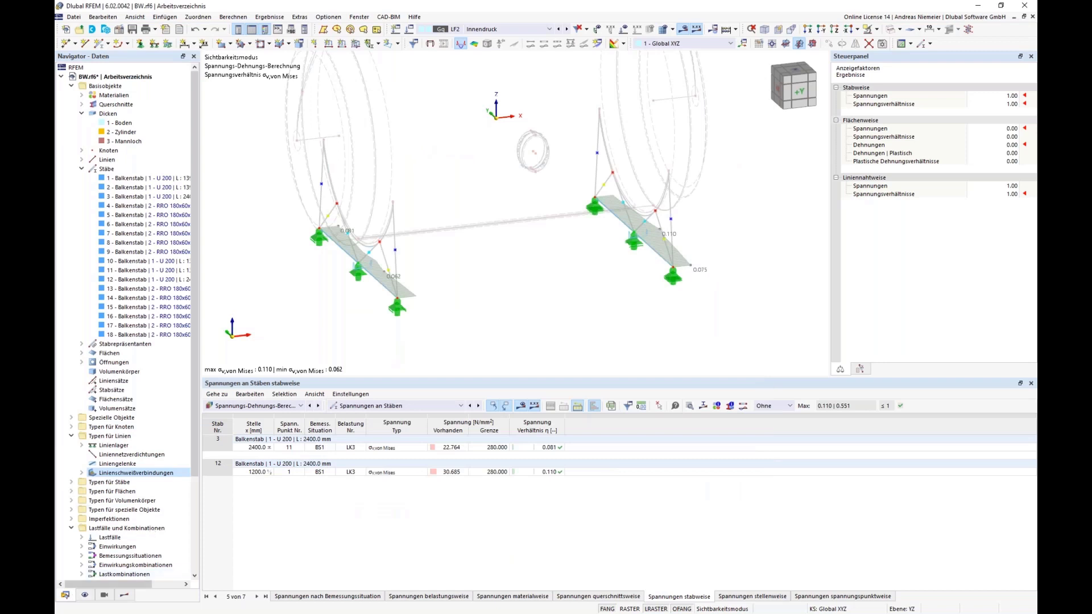
pyautogui.click(879, 32)
pyautogui.click(870, 43)
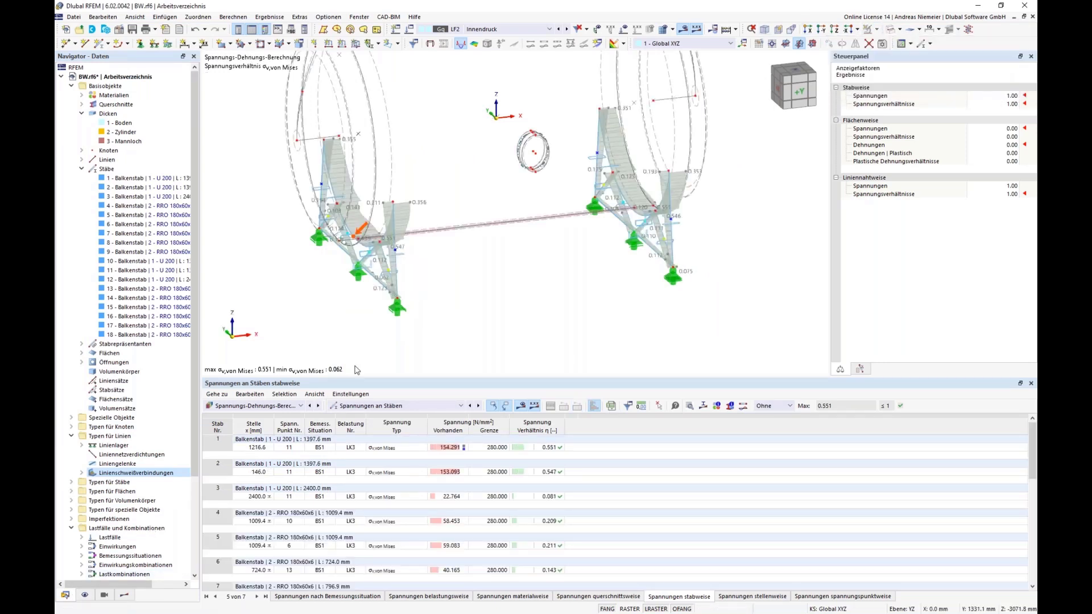
pyautogui.click(82, 169)
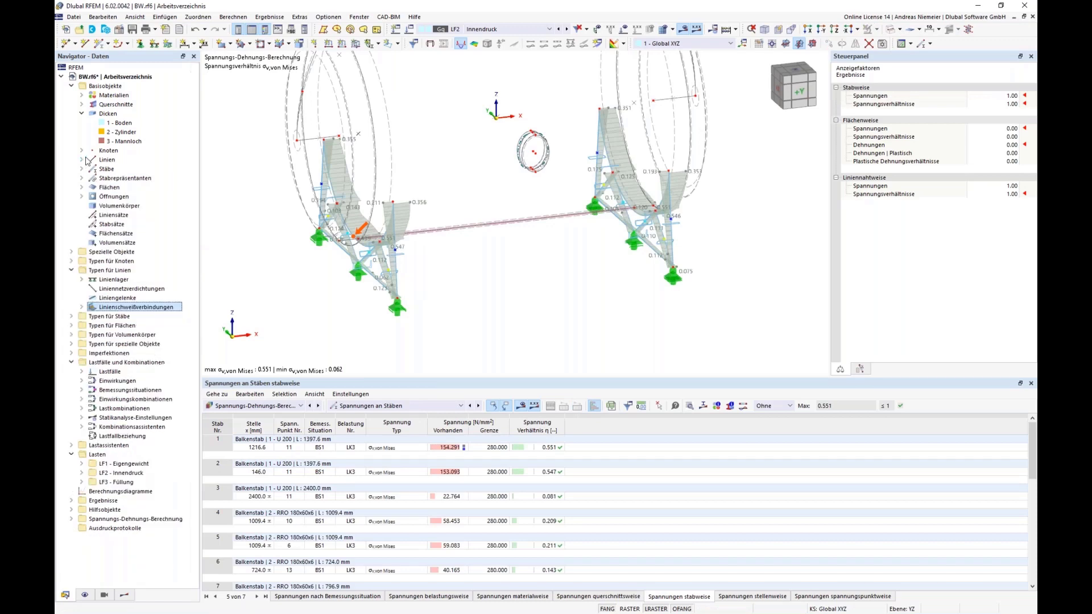
pyautogui.click(81, 178)
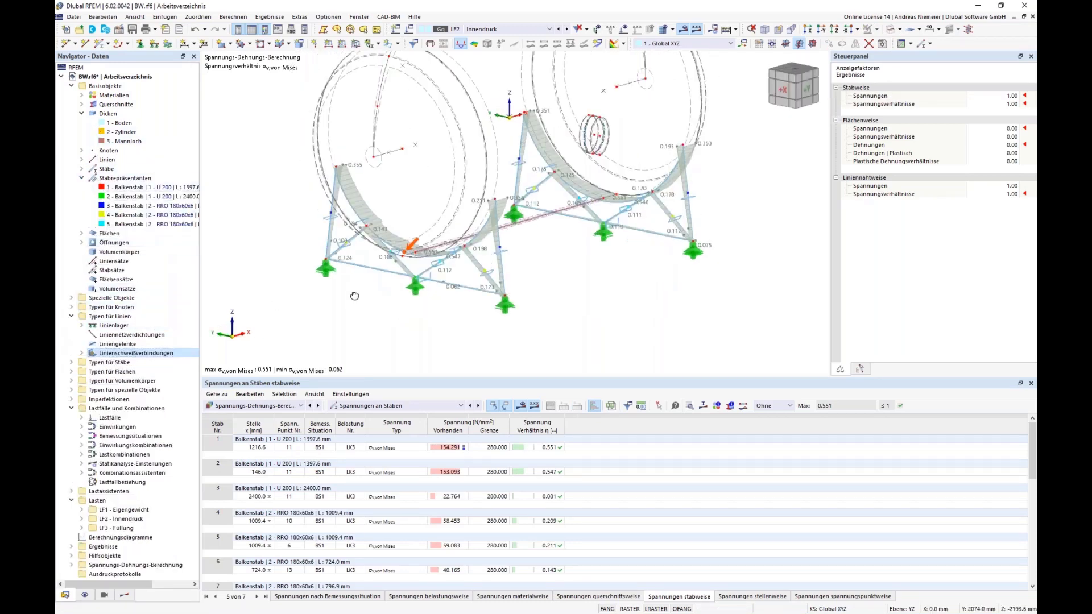
# Step: Highlight the members grouped in representatives 1 to 3, then view the details and member numbers of representative 2 without changing it
pyautogui.click(125, 187)
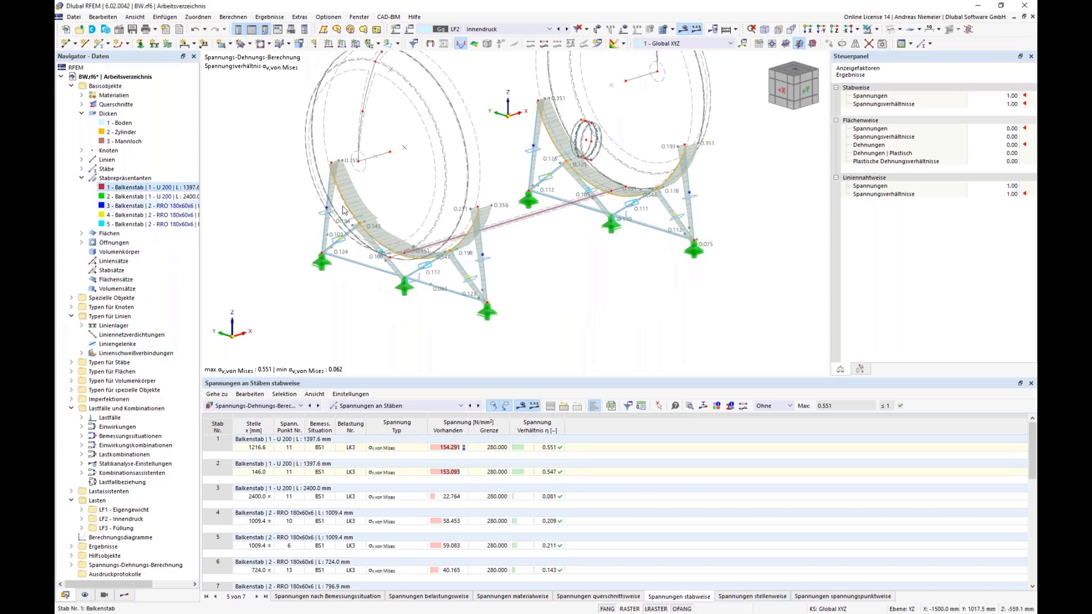
pyautogui.click(125, 197)
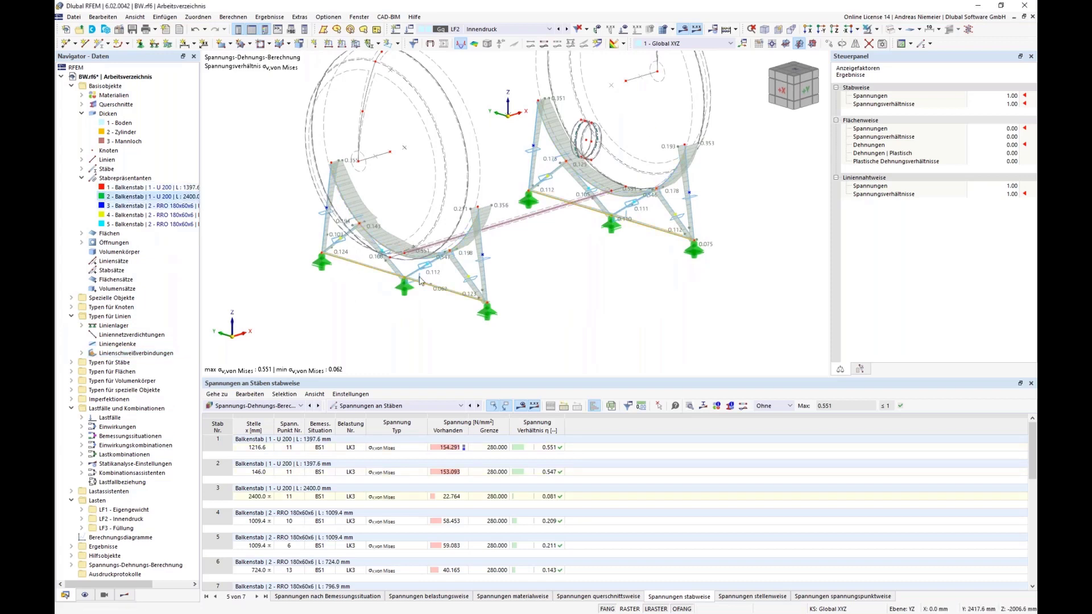
pyautogui.click(125, 206)
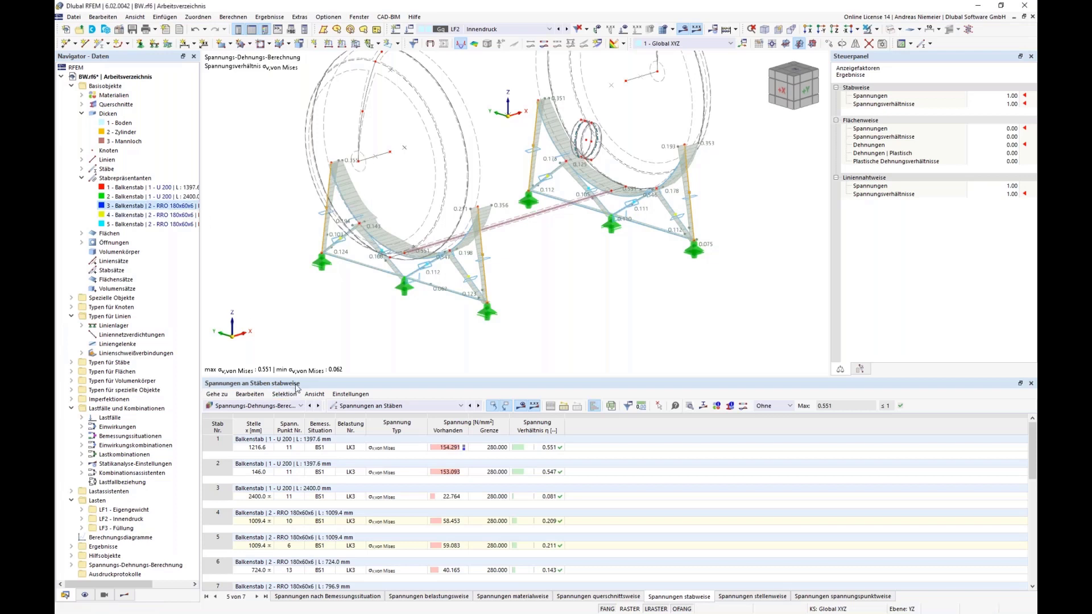
pyautogui.click(122, 187)
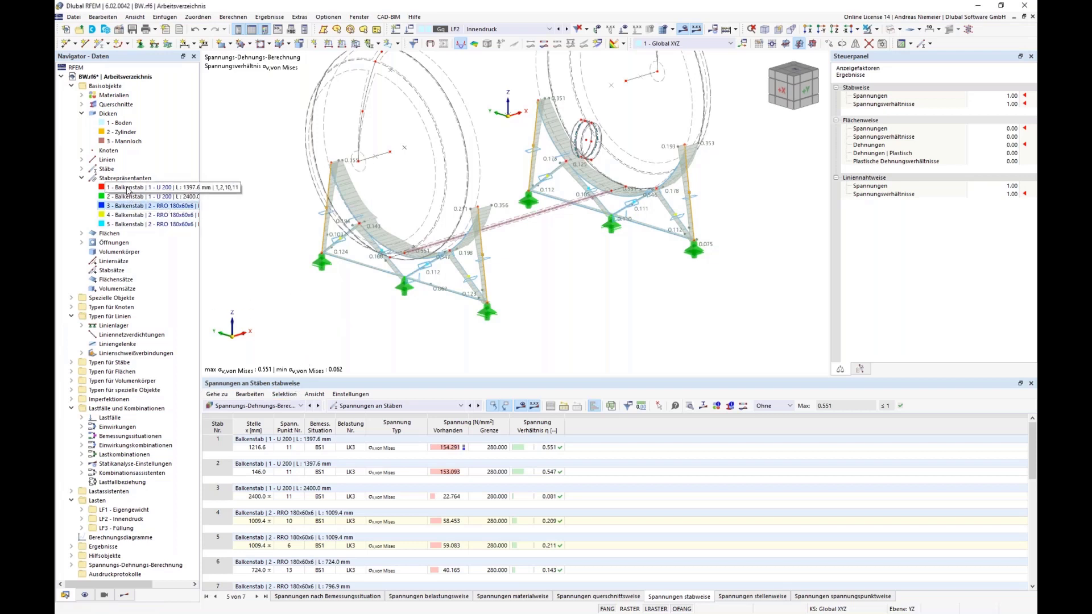
pyautogui.click(124, 196)
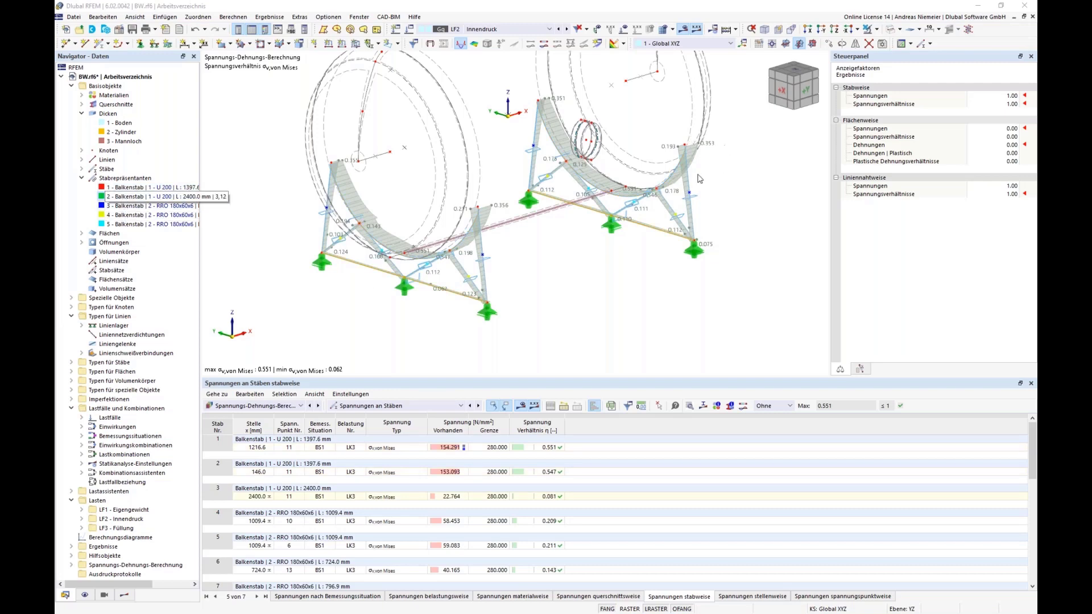
pyautogui.doubleClick(124, 197)
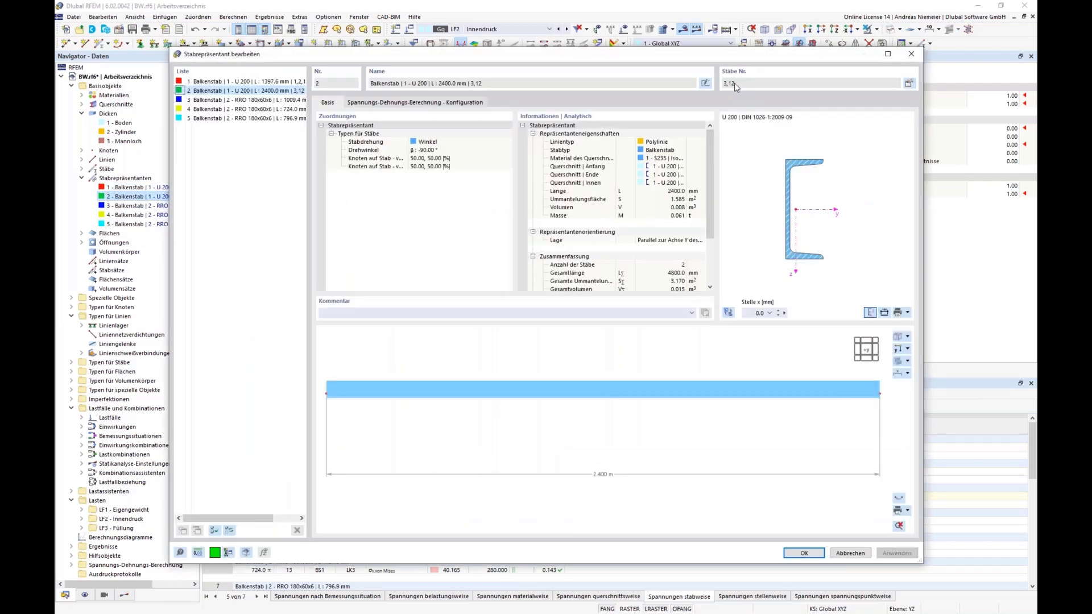
pyautogui.click(839, 555)
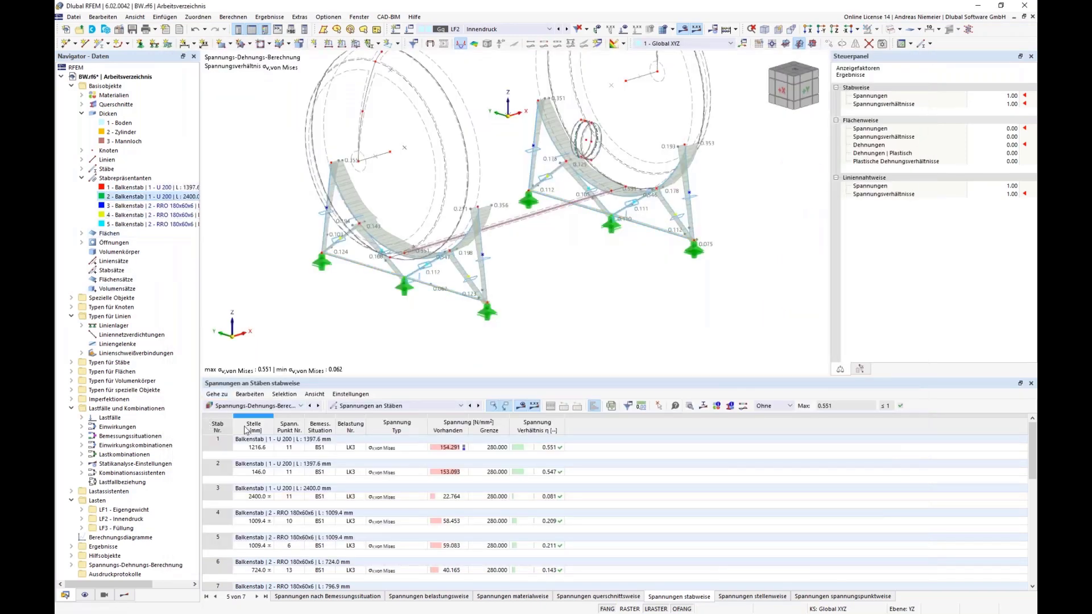
# Step: Reset the Stabrepräsentanten selection among the objects for stress analysis, keeping all of them included, and recalculate the stress-strain results
pyautogui.click(367, 406)
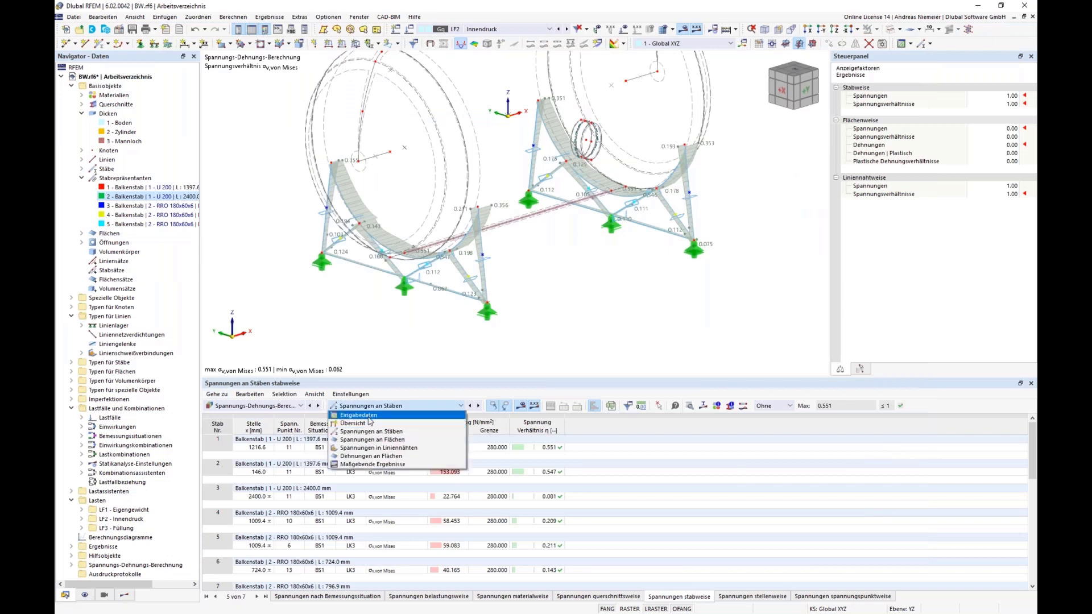
pyautogui.click(369, 415)
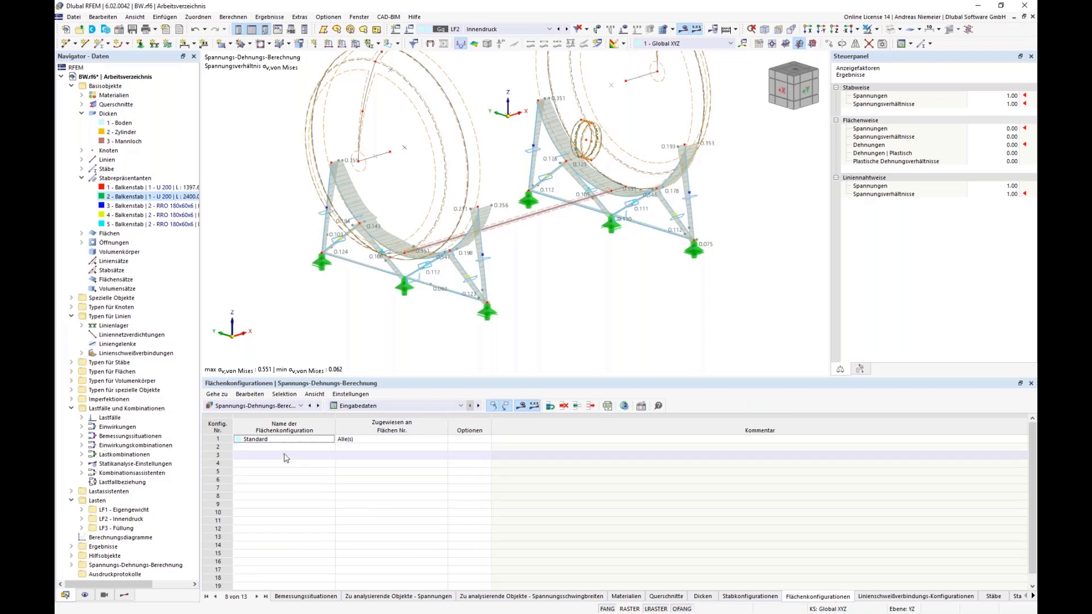
pyautogui.click(392, 597)
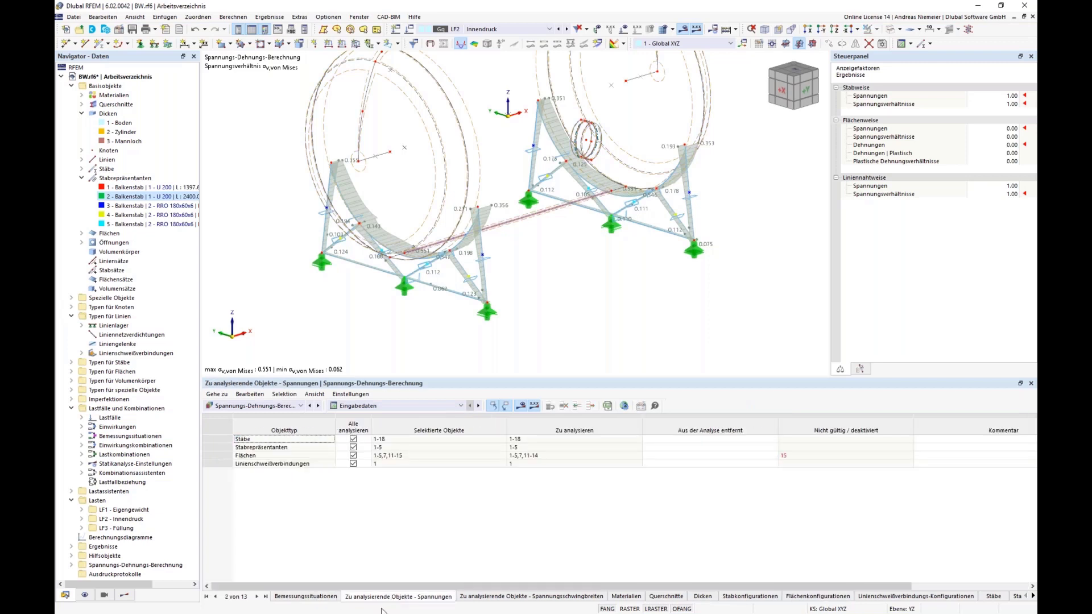
pyautogui.click(353, 449)
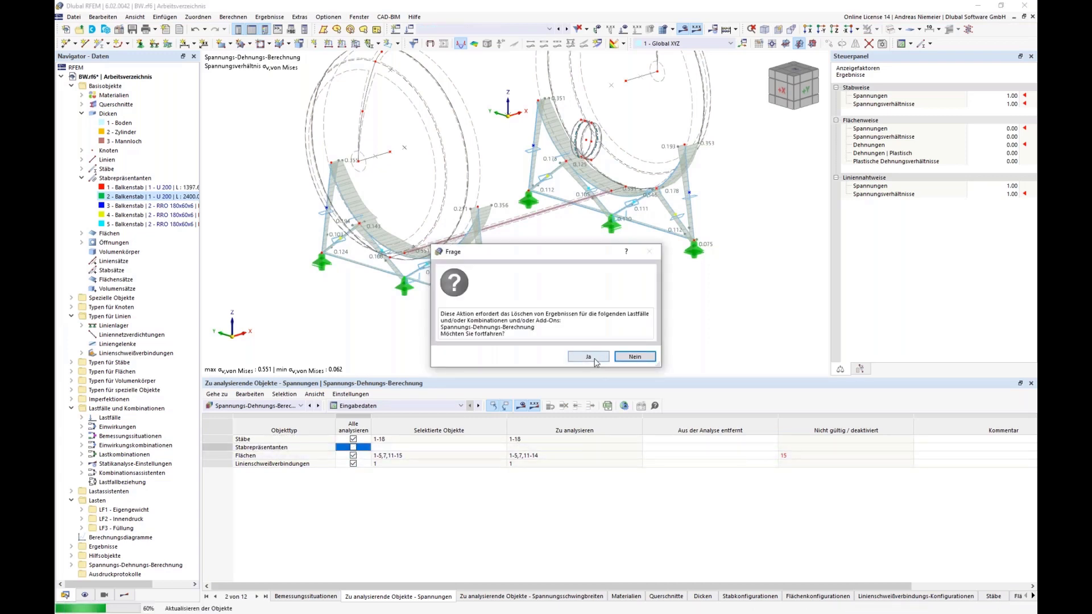
pyautogui.click(590, 357)
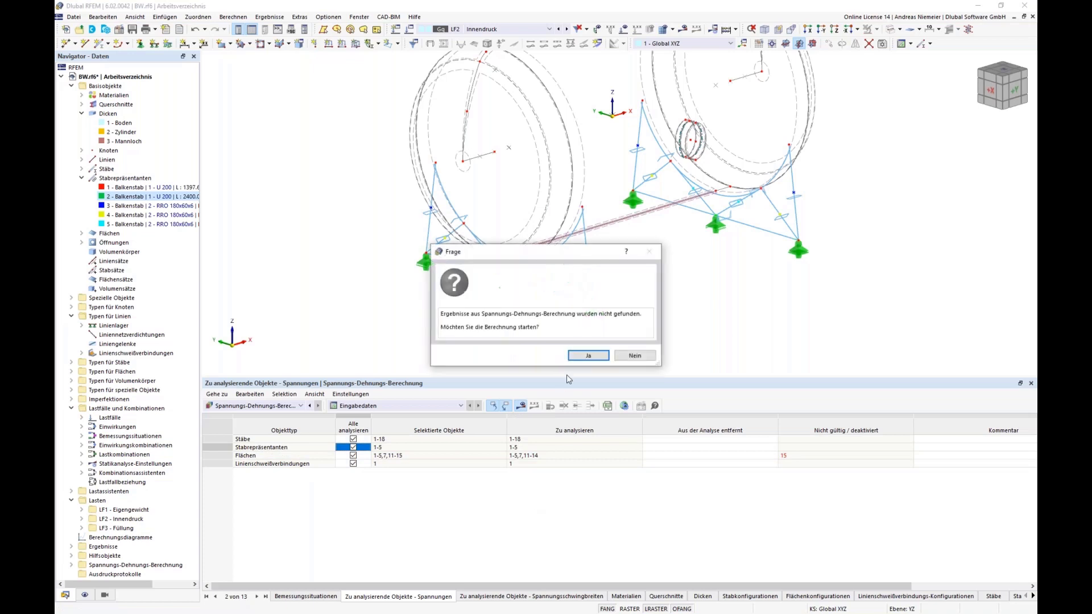
pyautogui.click(583, 358)
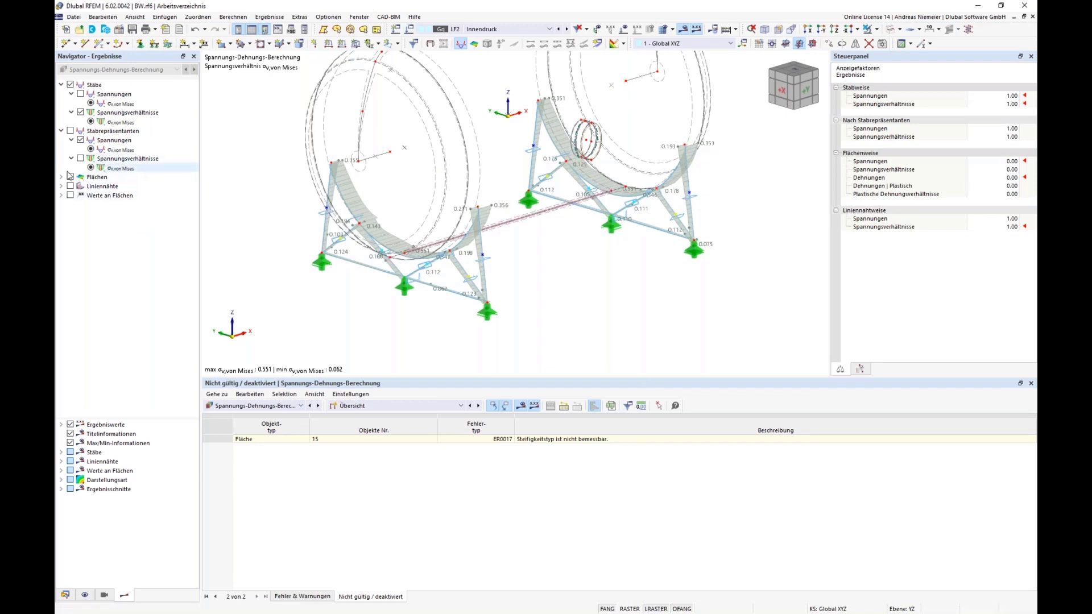
# Step: Switch the result display from the members to the von Mises stresses of the member representatives (Stabrepräsentanten)
pyautogui.click(61, 130)
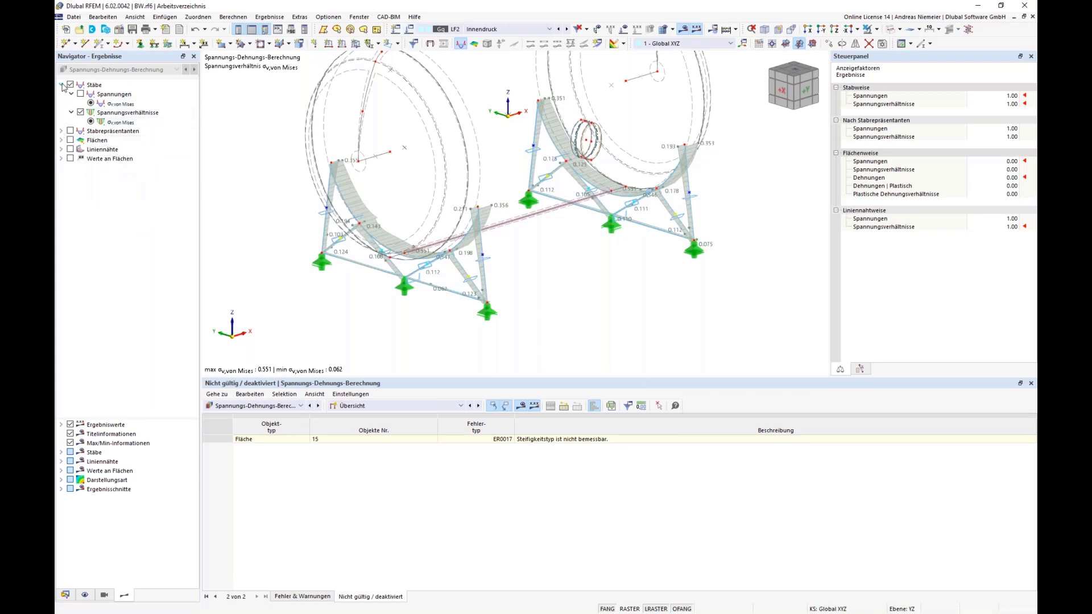
pyautogui.click(61, 84)
pyautogui.click(70, 94)
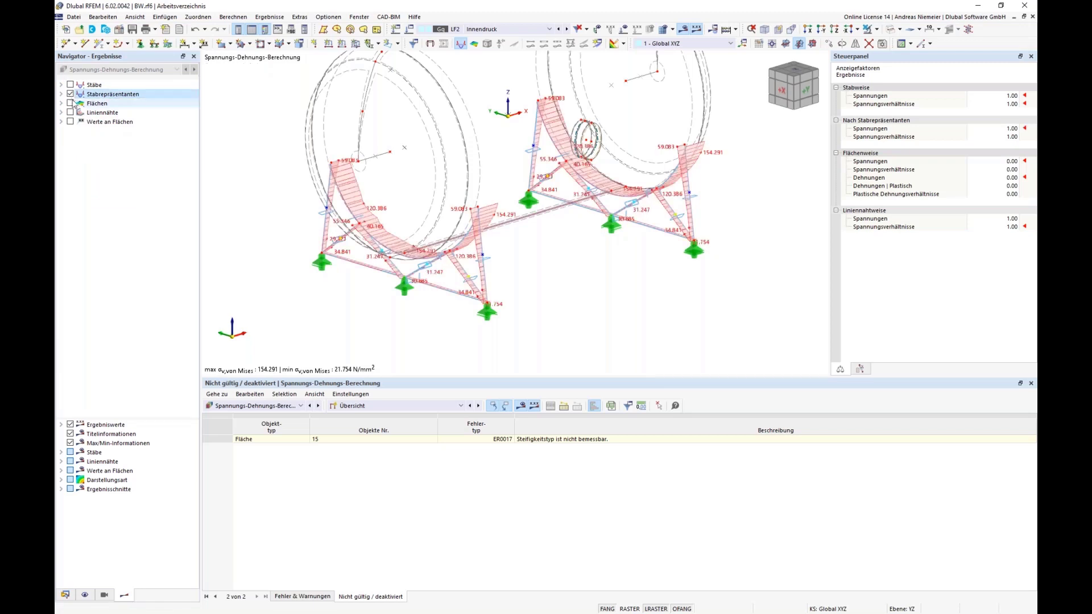
pyautogui.click(61, 93)
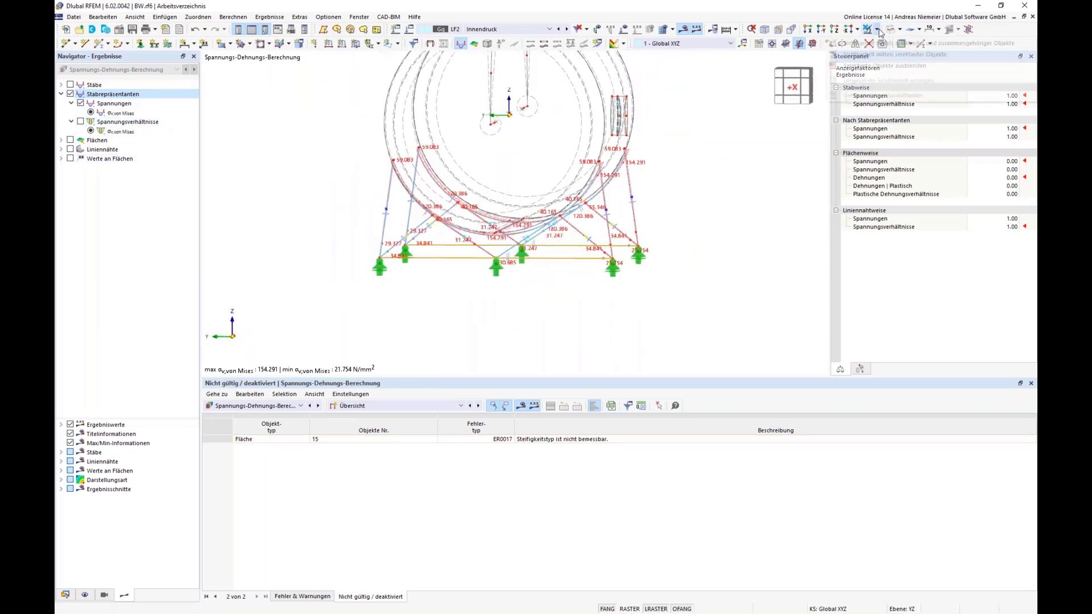
# Step: Isolate the horizontal base members between the supports and display their representatives' von Mises stress ratios (Spannungsverhältnisse)
pyautogui.click(880, 44)
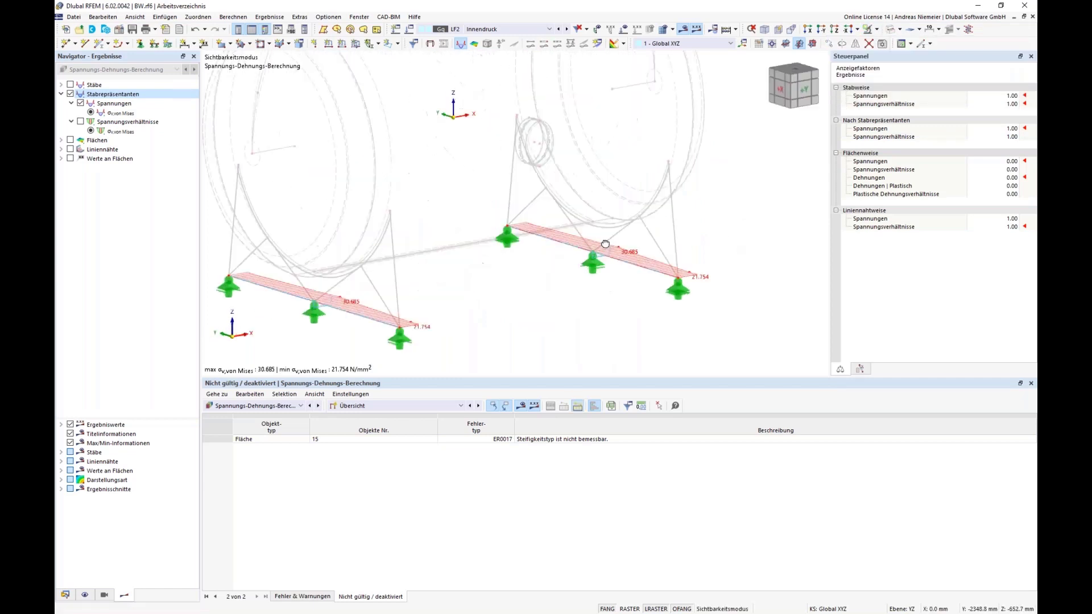
pyautogui.click(80, 121)
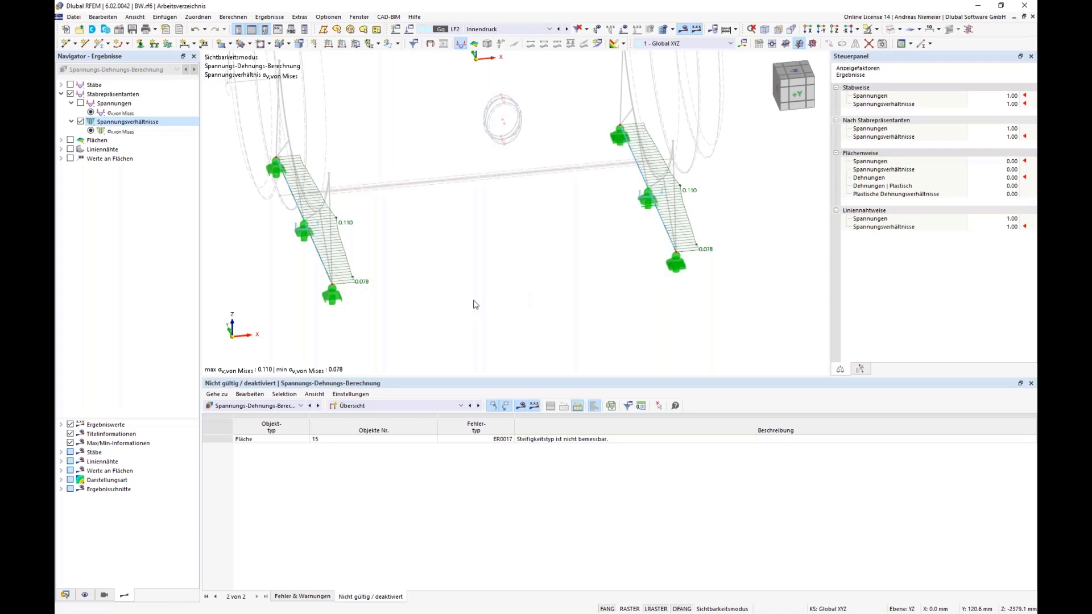
# Step: Show the whole model and examine the stress table listed by member representative (Spannungen nach Stabrepräsentanten) alongside the supporting frames
pyautogui.click(397, 407)
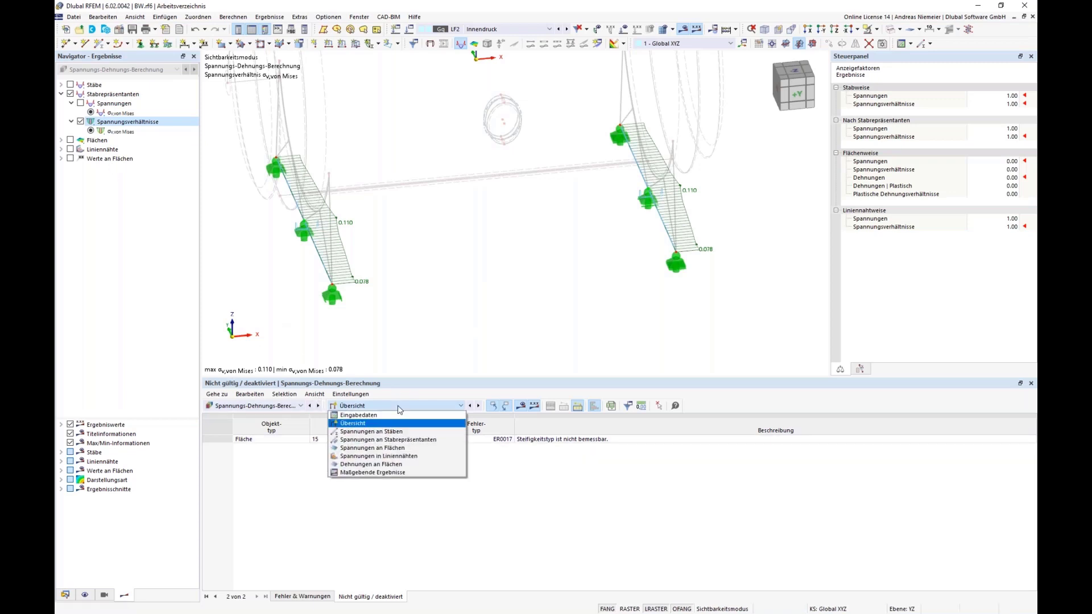
pyautogui.click(408, 442)
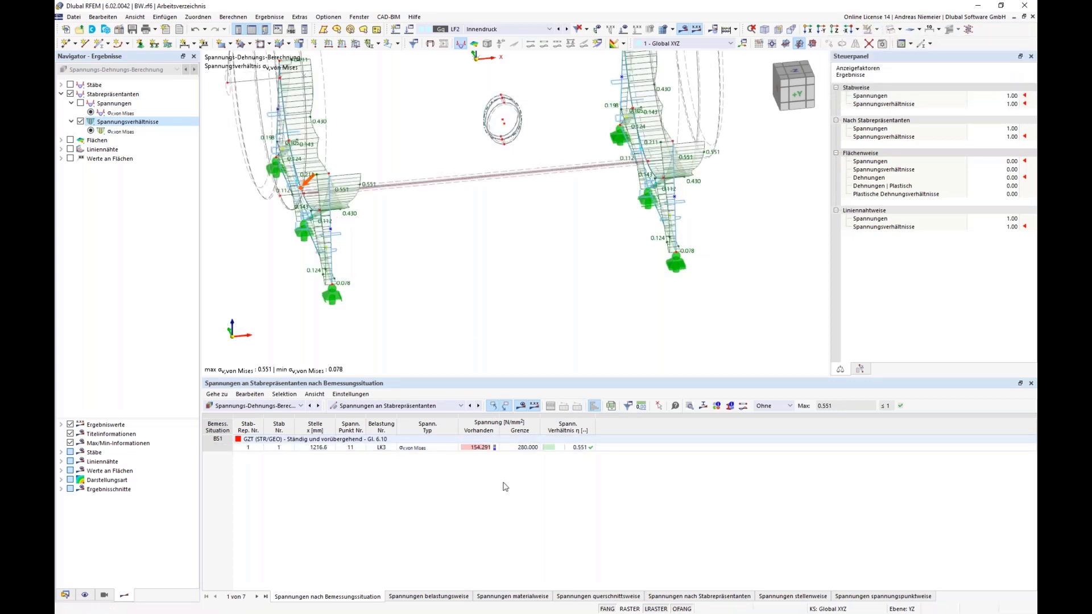
pyautogui.click(693, 597)
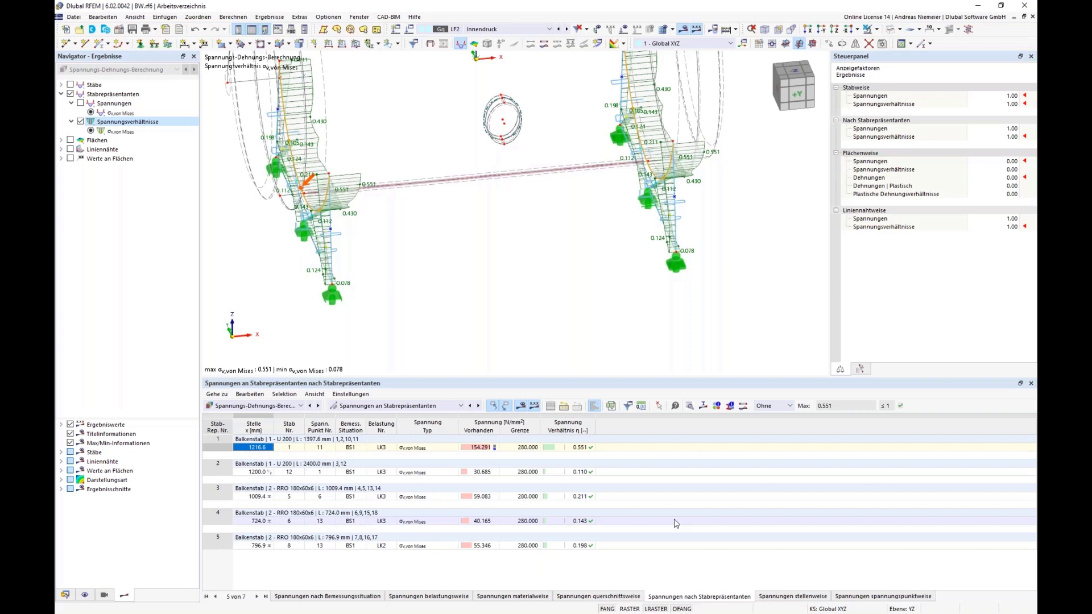
pyautogui.keyDown('ctrl'); pyautogui.moveTo(563, 295); pyautogui.dragTo(617, 318, button='middle'); pyautogui.keyUp('ctrl')
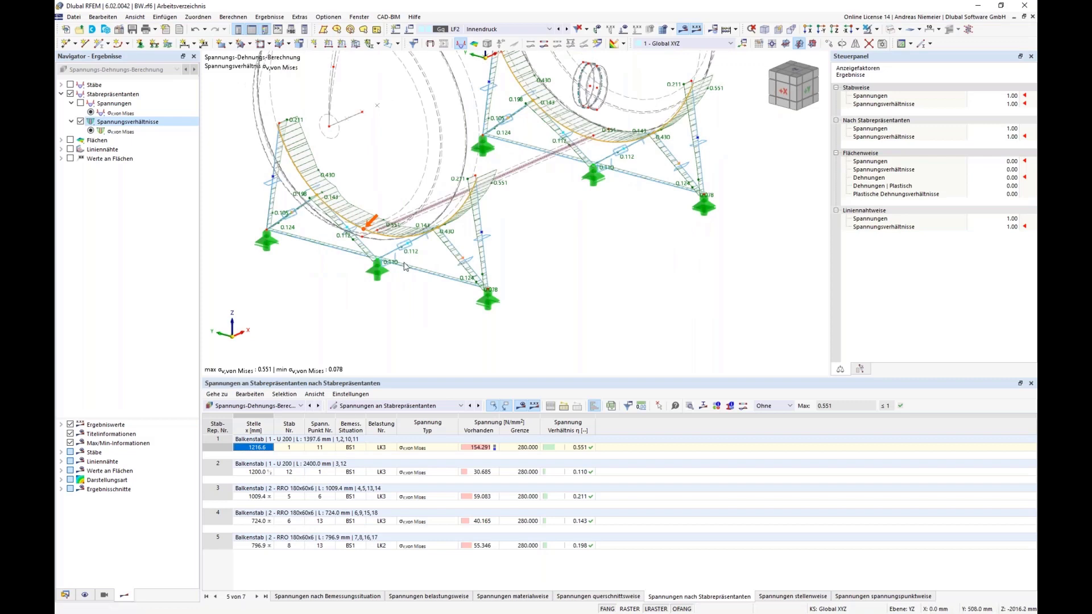
pyautogui.scroll(1, 397, 358)
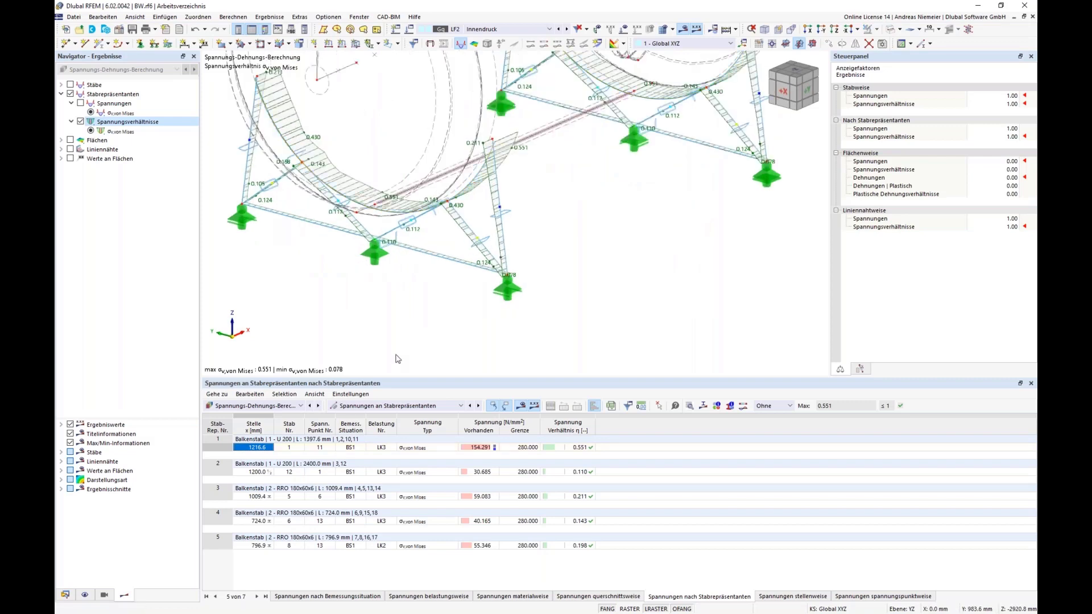
pyautogui.scroll(-1, 397, 358)
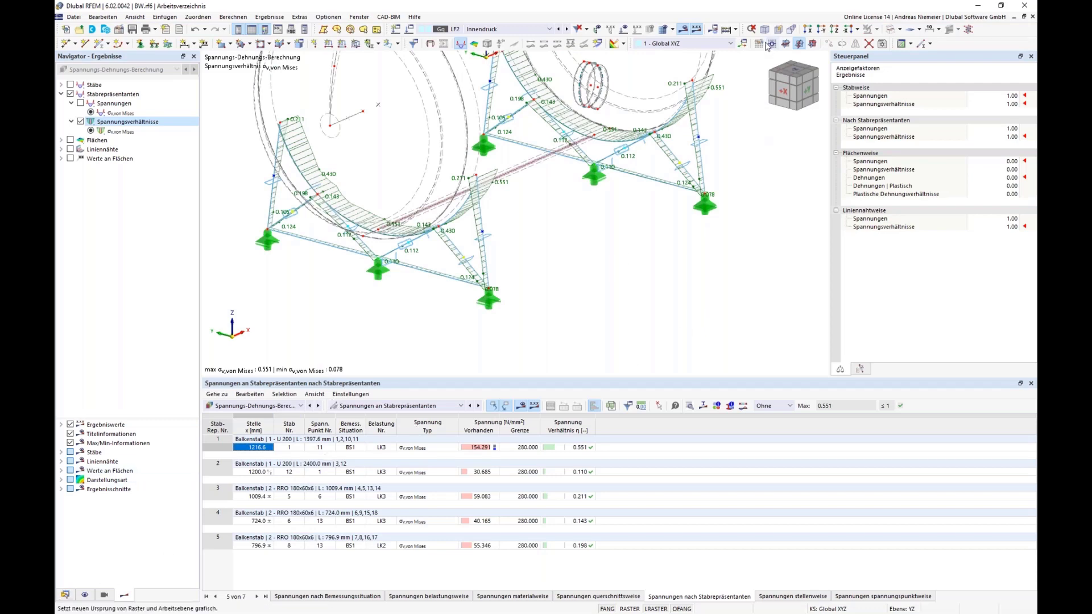
pyautogui.click(763, 60)
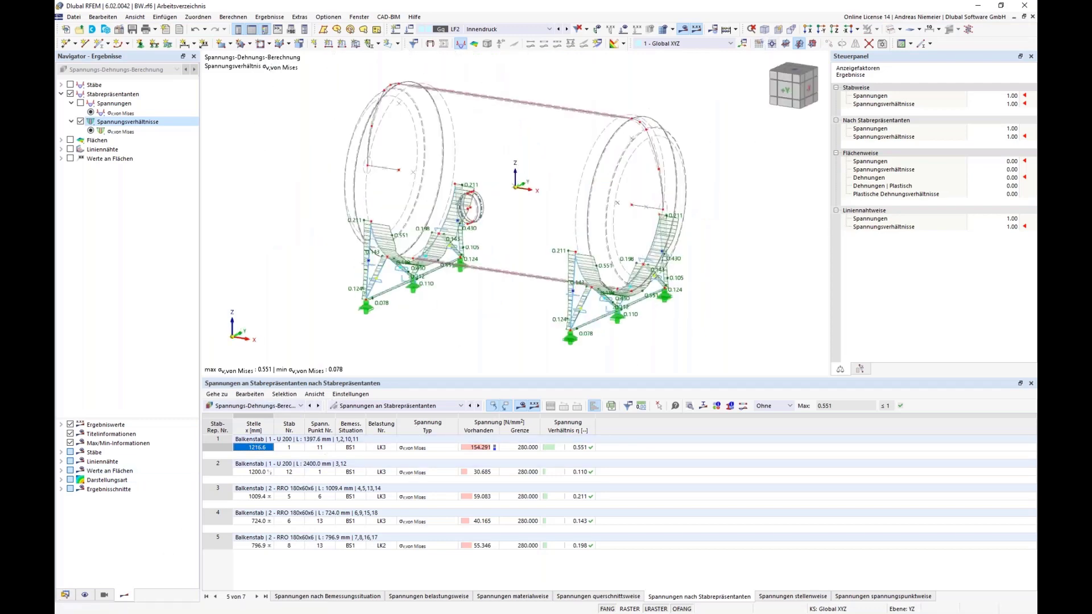
# Step: Collapse the data navigator's tree and create a new printout report under Ausdruckprotokolle
pyautogui.click(66, 594)
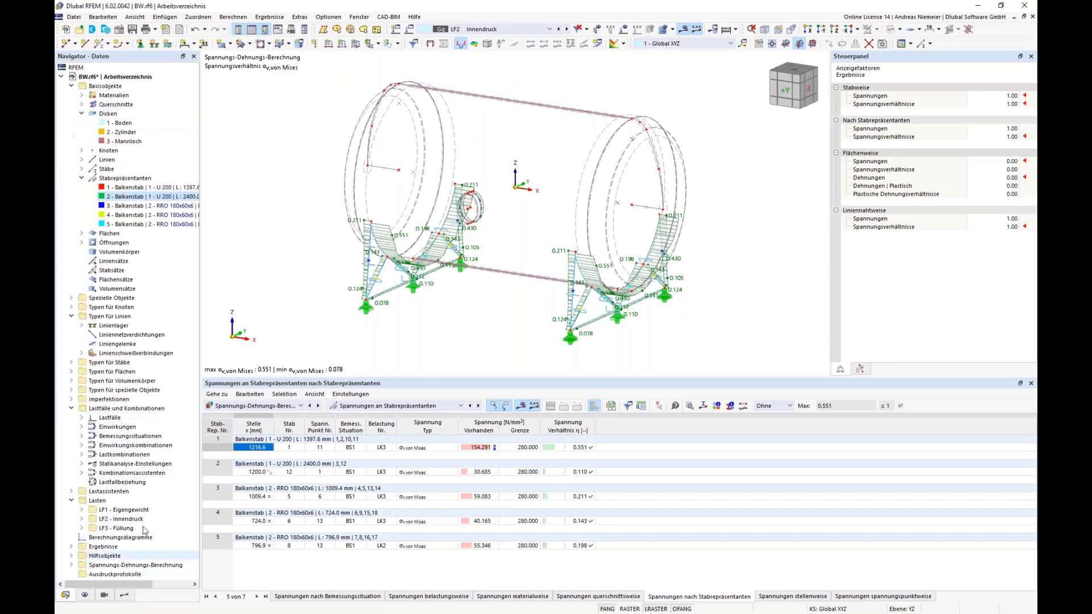
pyautogui.rightClick(159, 134)
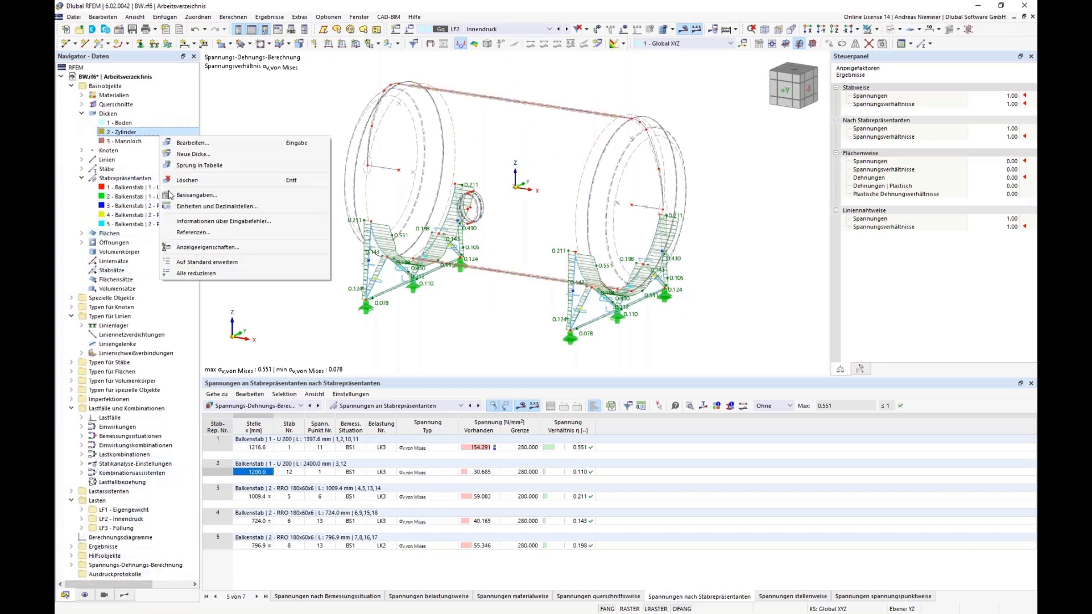
pyautogui.click(187, 274)
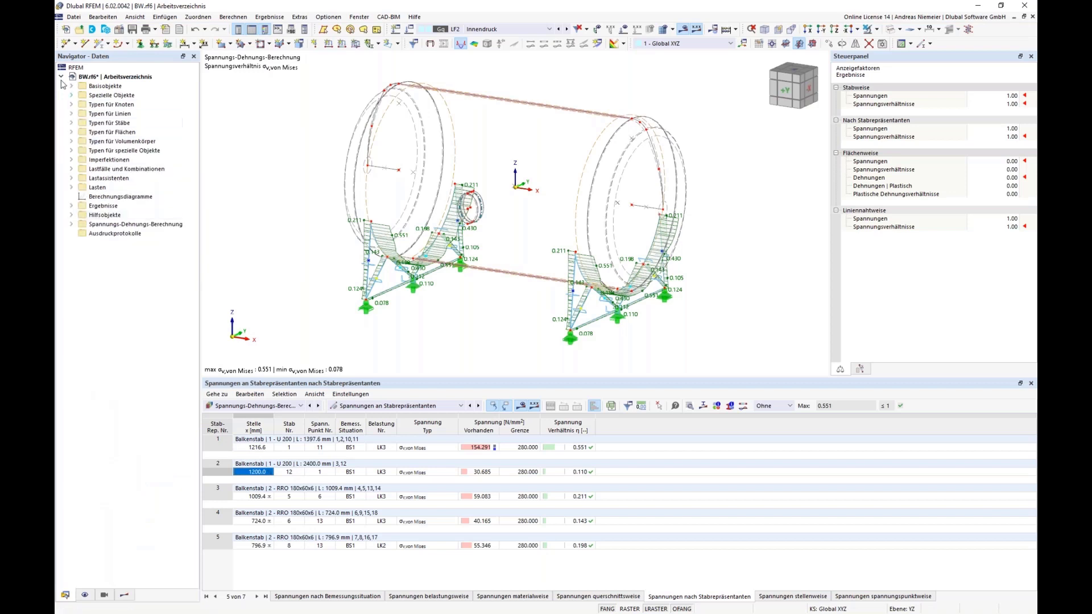
pyautogui.click(107, 235)
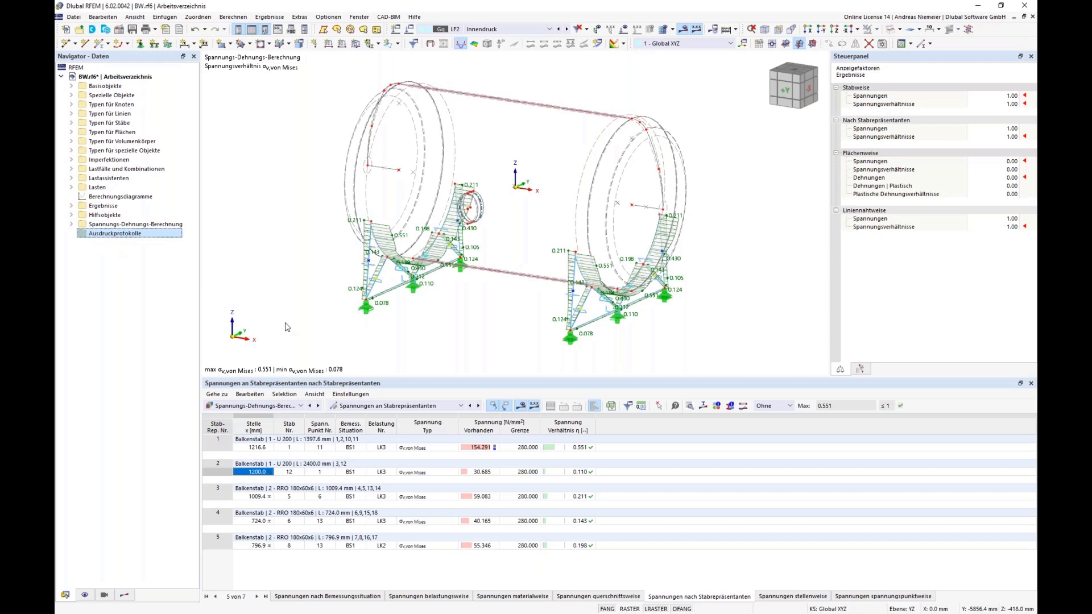
pyautogui.rightClick(133, 237)
pyautogui.click(158, 248)
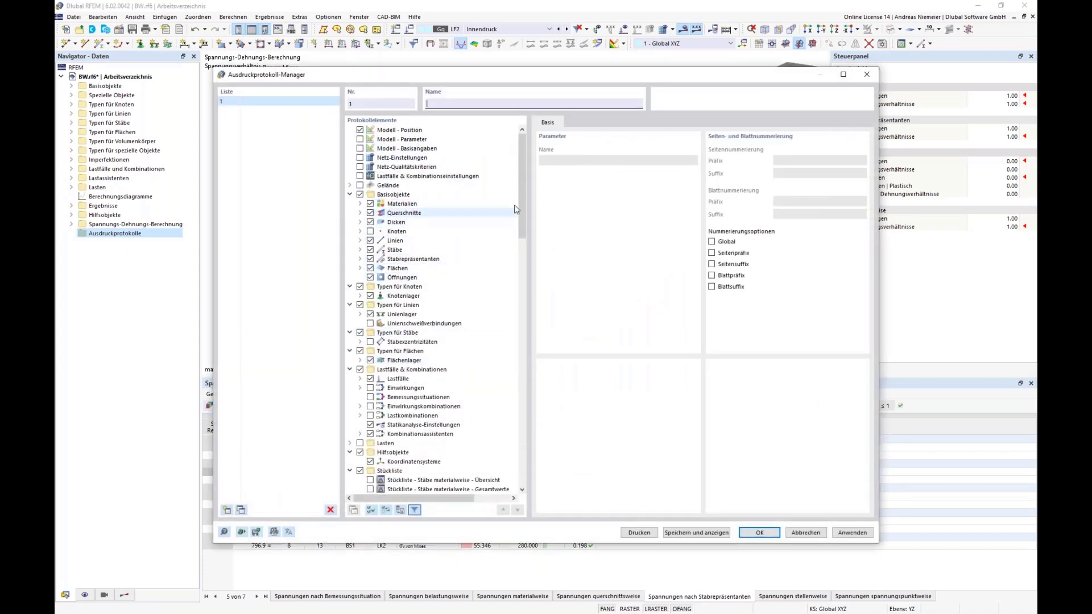
# Step: Collapse all report elements and examine the contents of the Basisobjekte and Typen für Knoten groups
pyautogui.rightClick(500, 191)
pyautogui.click(530, 270)
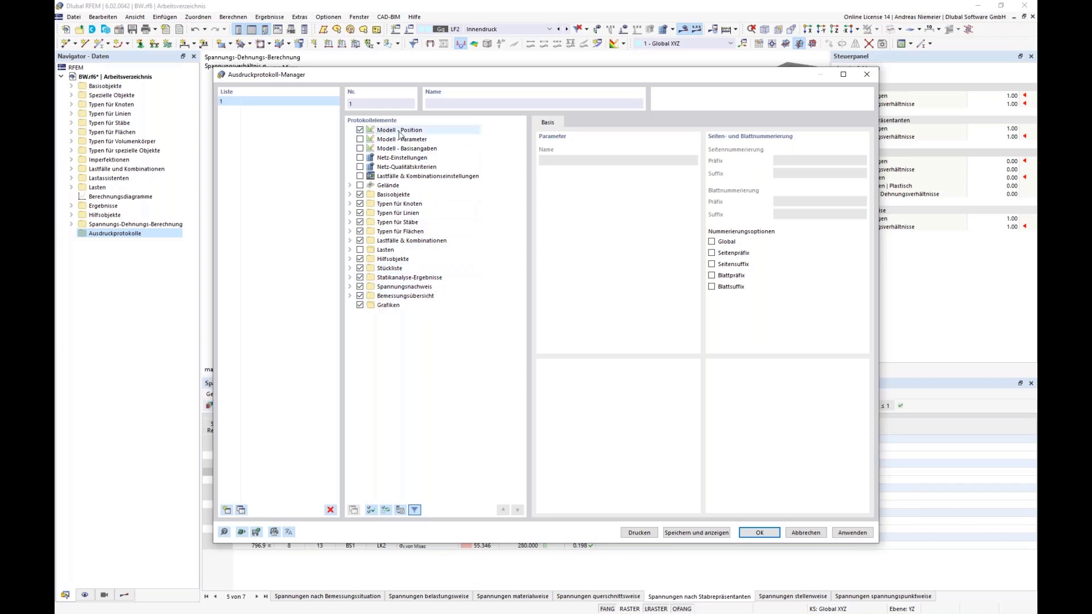
pyautogui.click(350, 195)
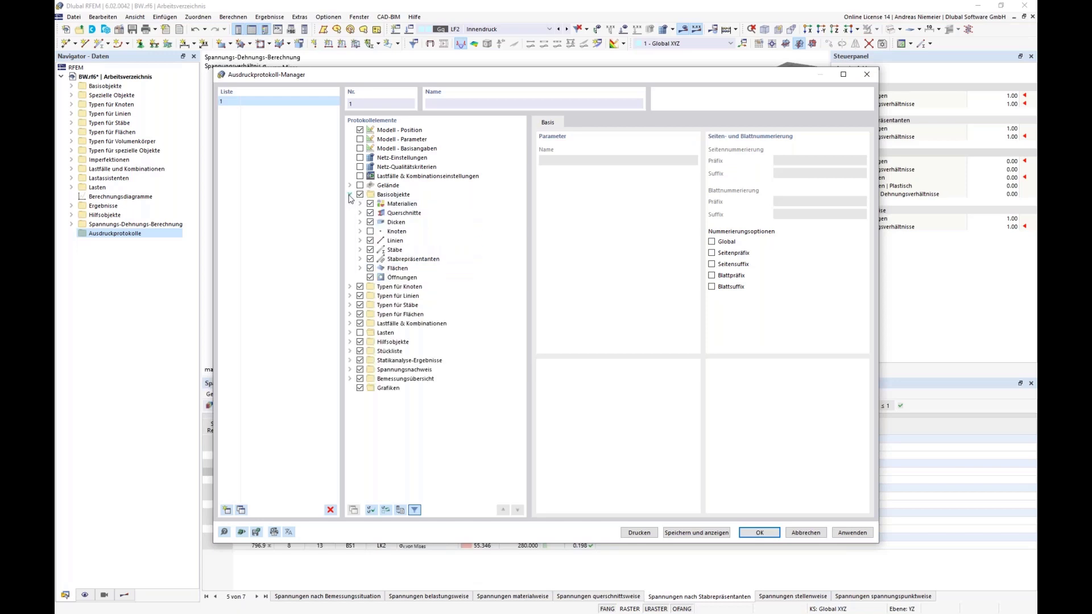
pyautogui.click(350, 195)
pyautogui.click(350, 203)
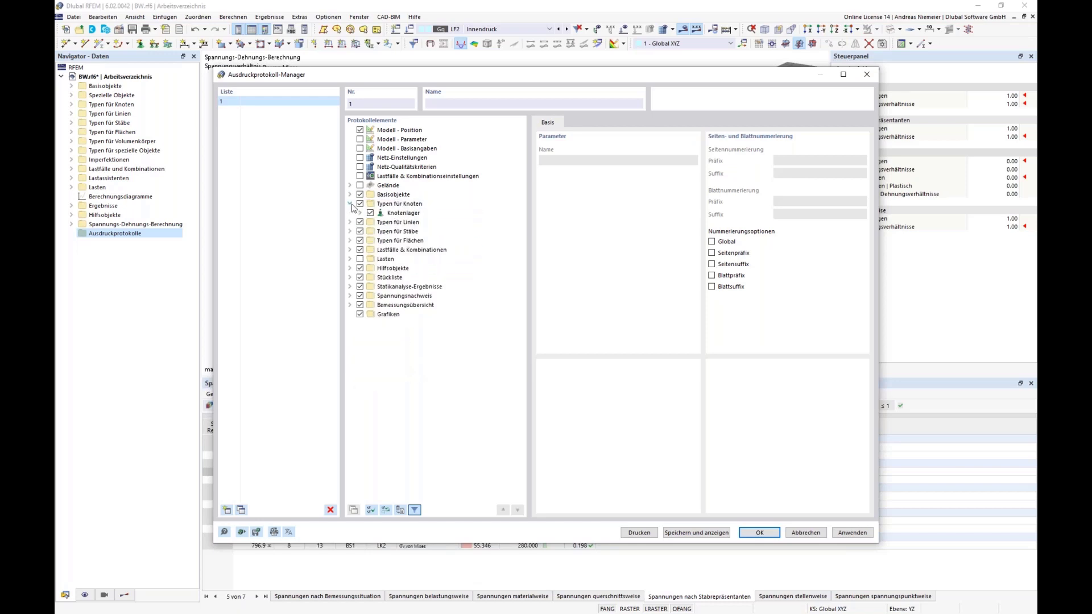
pyautogui.click(349, 203)
pyautogui.click(349, 203)
pyautogui.click(350, 204)
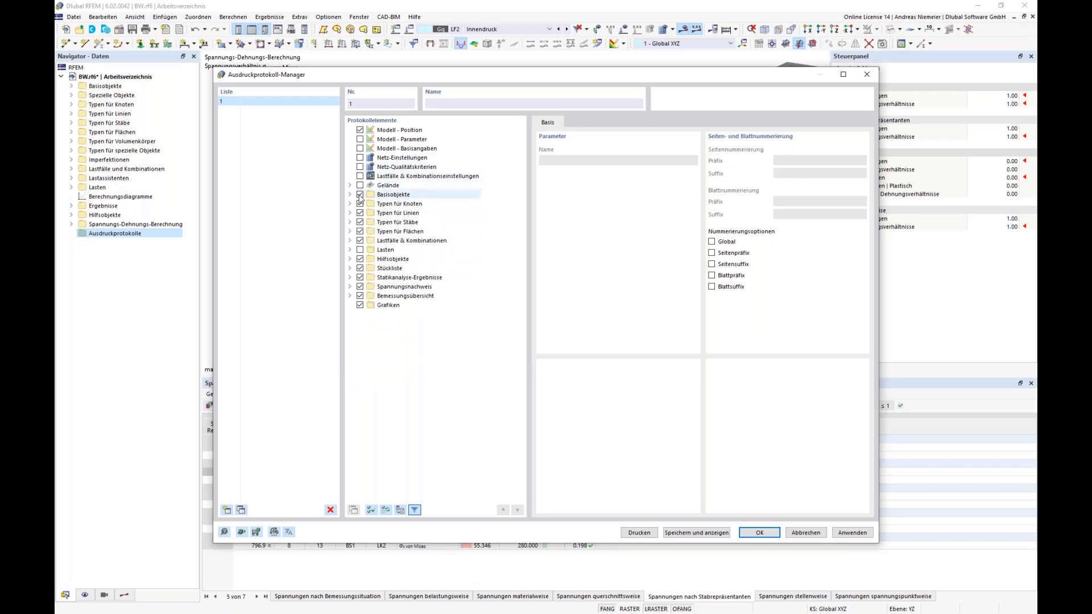
# Step: Review the bill of materials entries and exclude the entire Stückliste group from the report
pyautogui.click(360, 268)
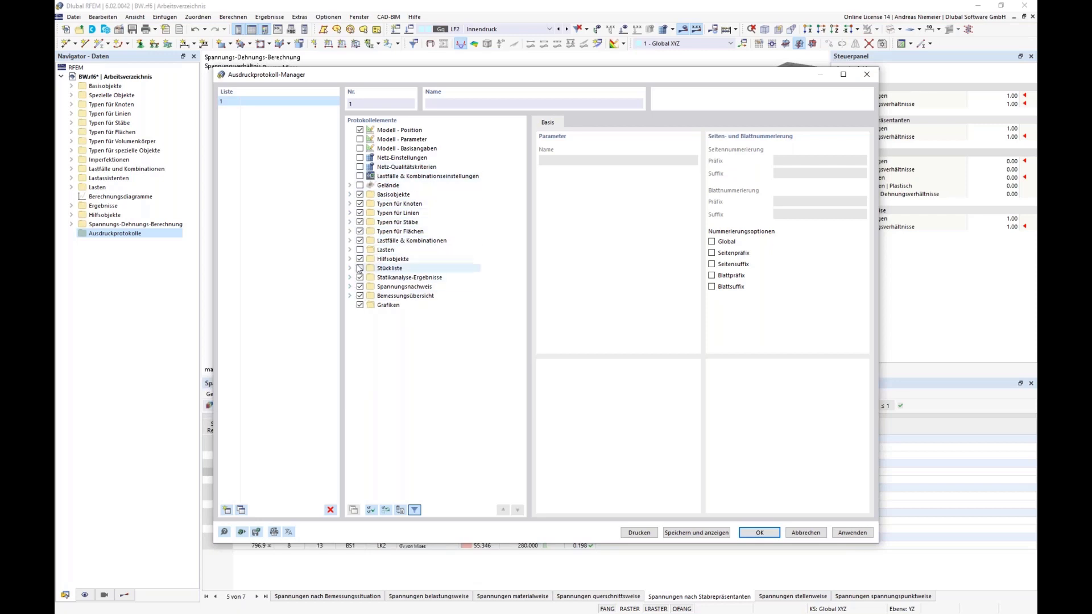
pyautogui.click(360, 268)
pyautogui.click(350, 268)
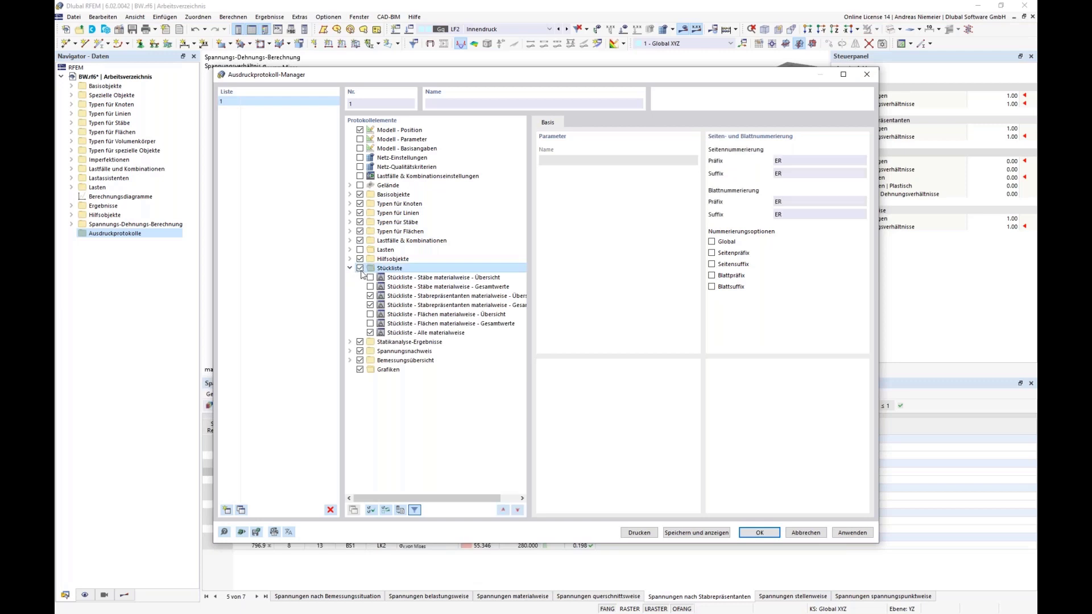
pyautogui.click(350, 268)
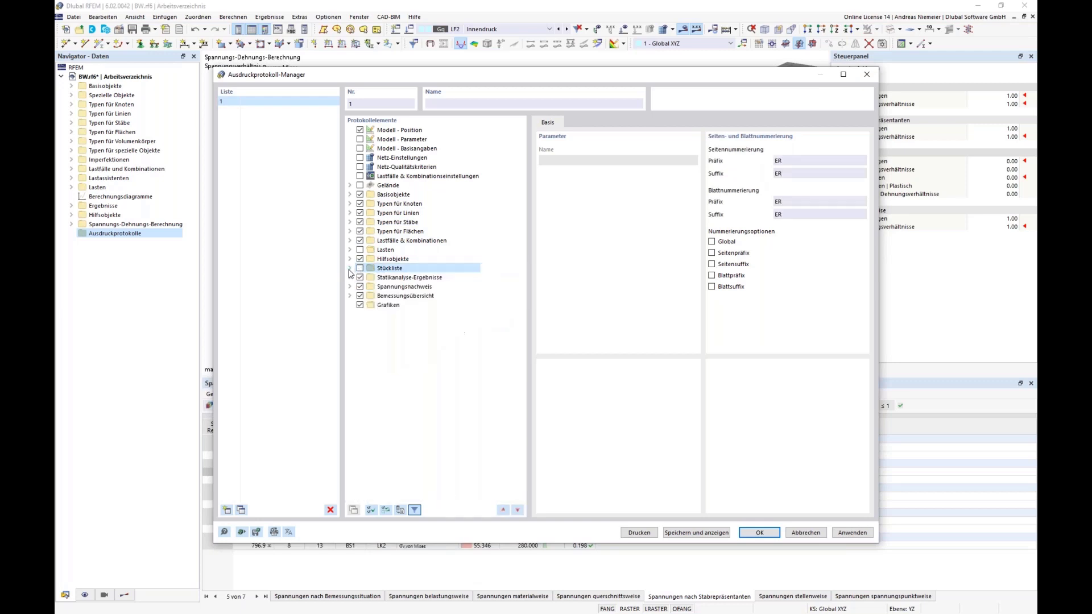
# Step: In Statikanalyse-Ergebnisse, exclude Stäbe - Schnittgrößen querschnittsweise, keep Knoten - Lagerkräfte included and enable its Belastung option
pyautogui.click(350, 277)
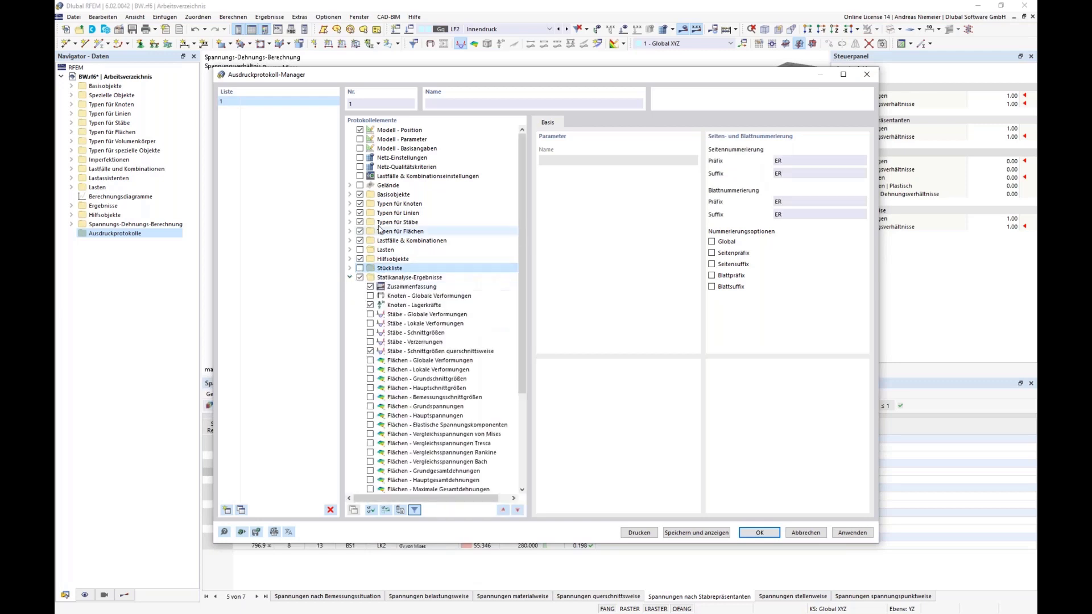
pyautogui.click(370, 352)
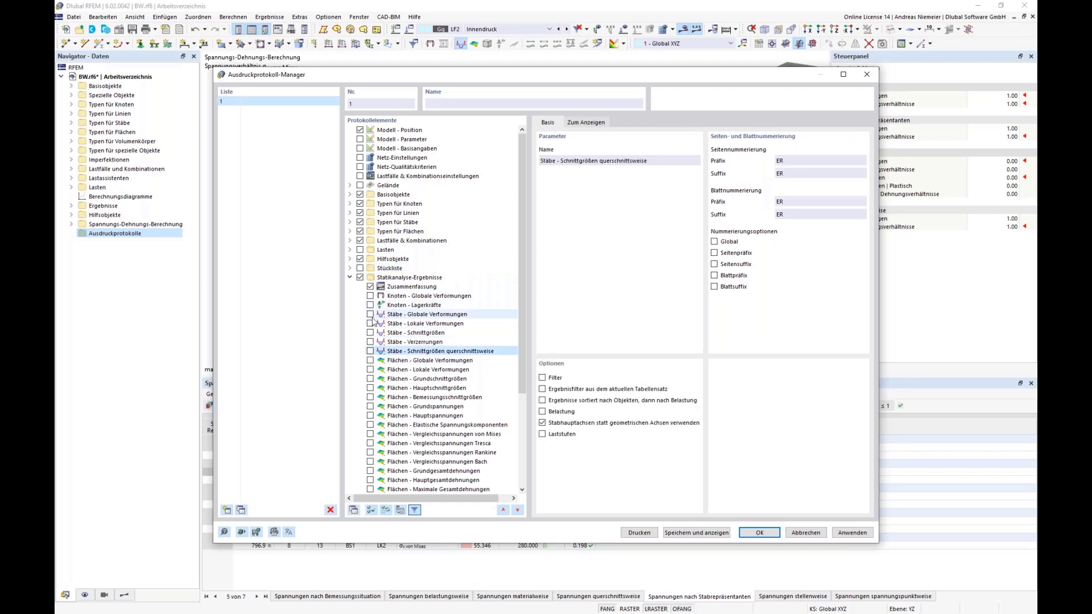
pyautogui.click(370, 305)
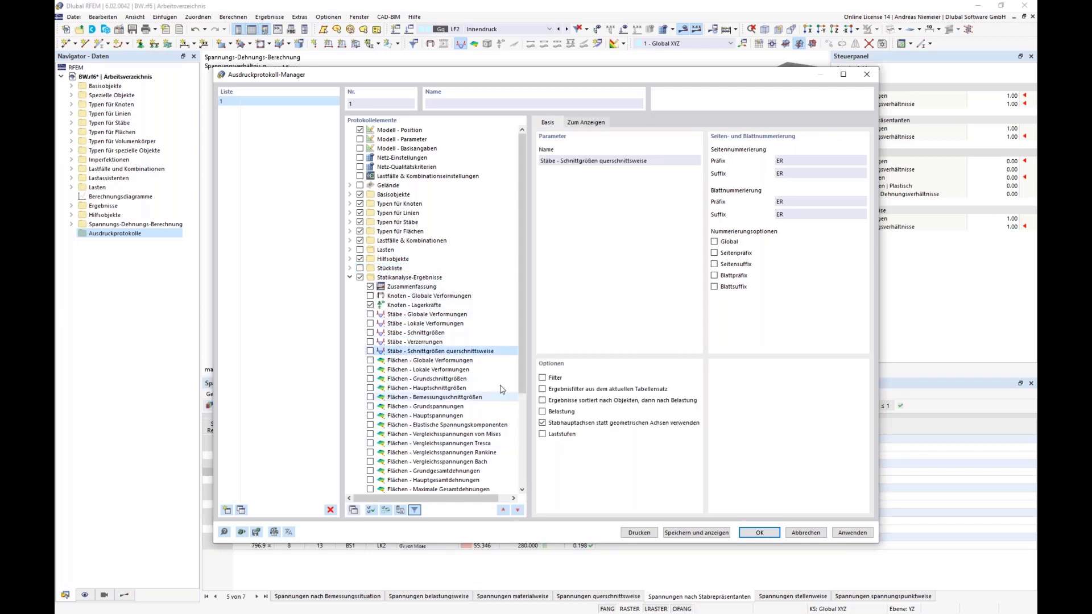
pyautogui.click(398, 306)
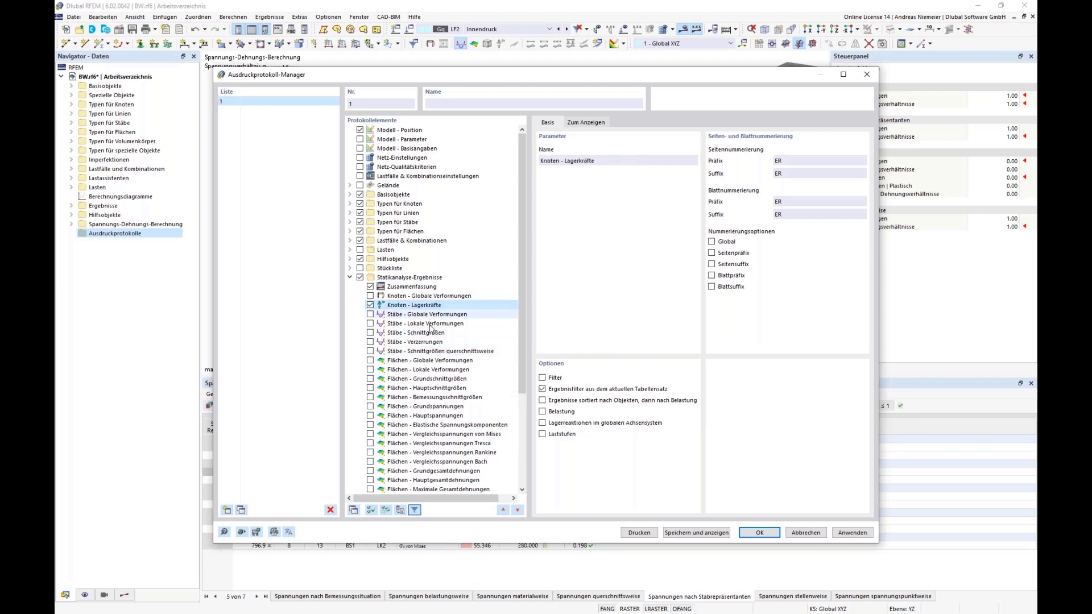
pyautogui.click(542, 411)
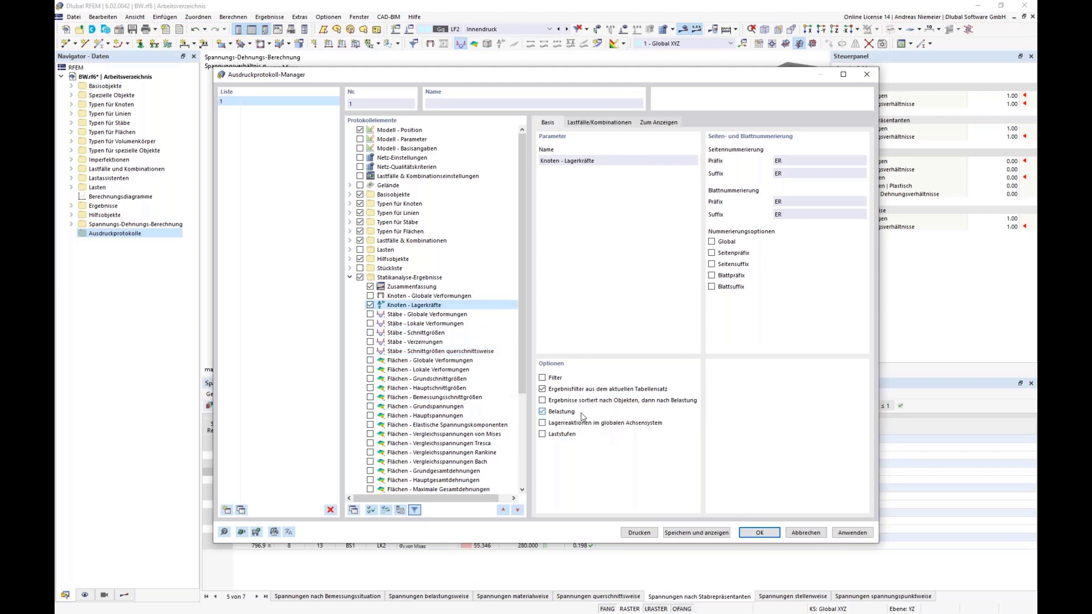
# Step: Assign load combinations LK1 to LK4 to Knoten - Lagerkräfte and disable its Ergebnisfilter aus dem aktuellen Tabellensatz option
pyautogui.click(608, 126)
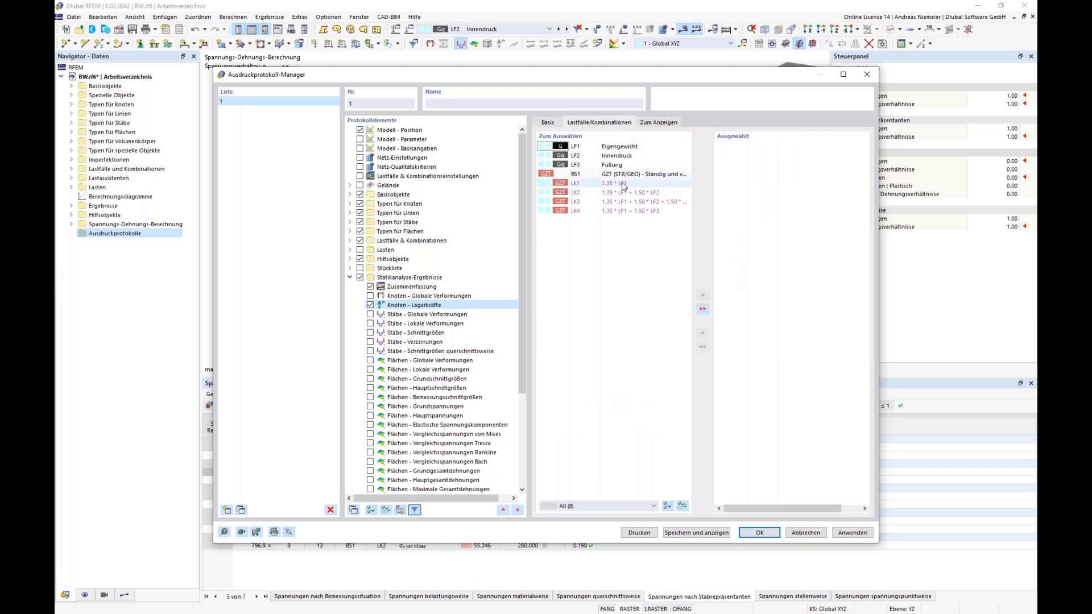
pyautogui.doubleClick(624, 183)
pyautogui.doubleClick(624, 183)
pyautogui.doubleClick(624, 183)
pyautogui.click(624, 183)
pyautogui.doubleClick(625, 183)
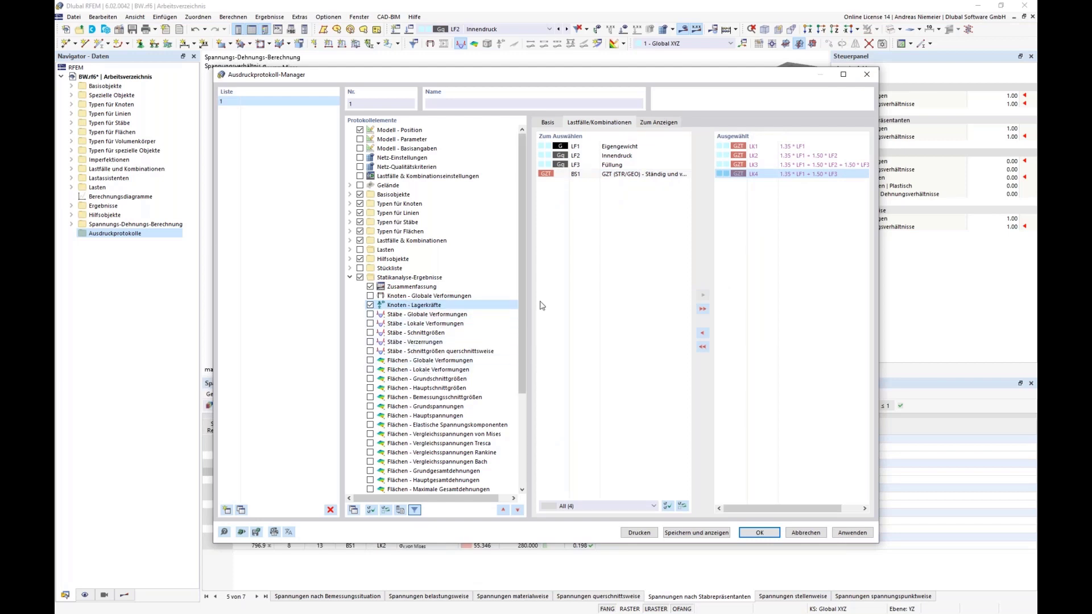
pyautogui.click(552, 123)
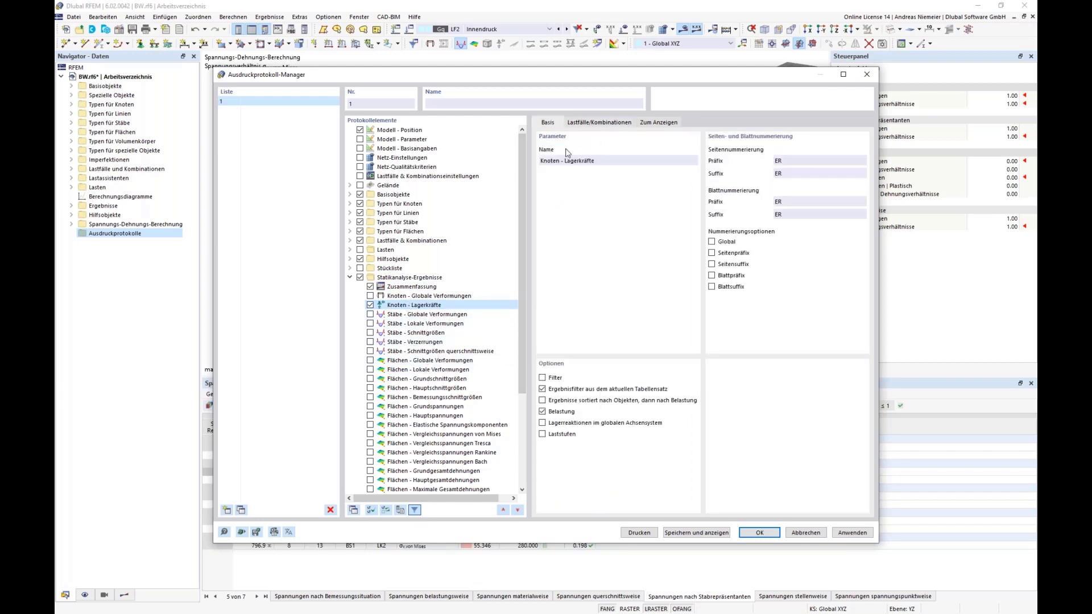
pyautogui.click(561, 391)
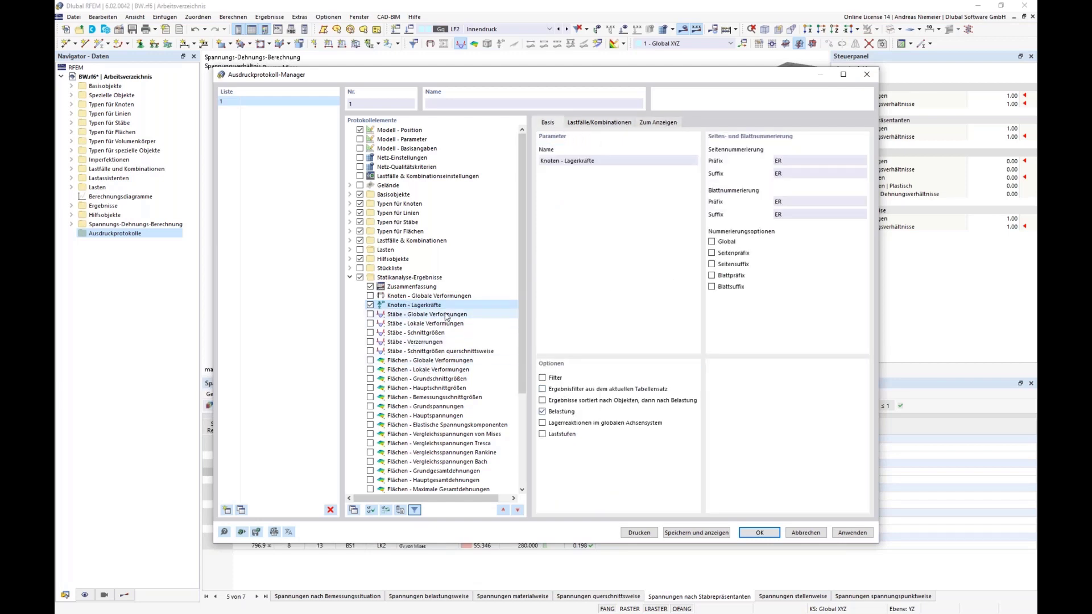
# Step: For Knoten - Lagerkräfte, exclude Lagermomente, Knotenkommentar and Zugehörige Belastung columns, plus the overall Max/Min and sum rows under Werte
pyautogui.click(652, 122)
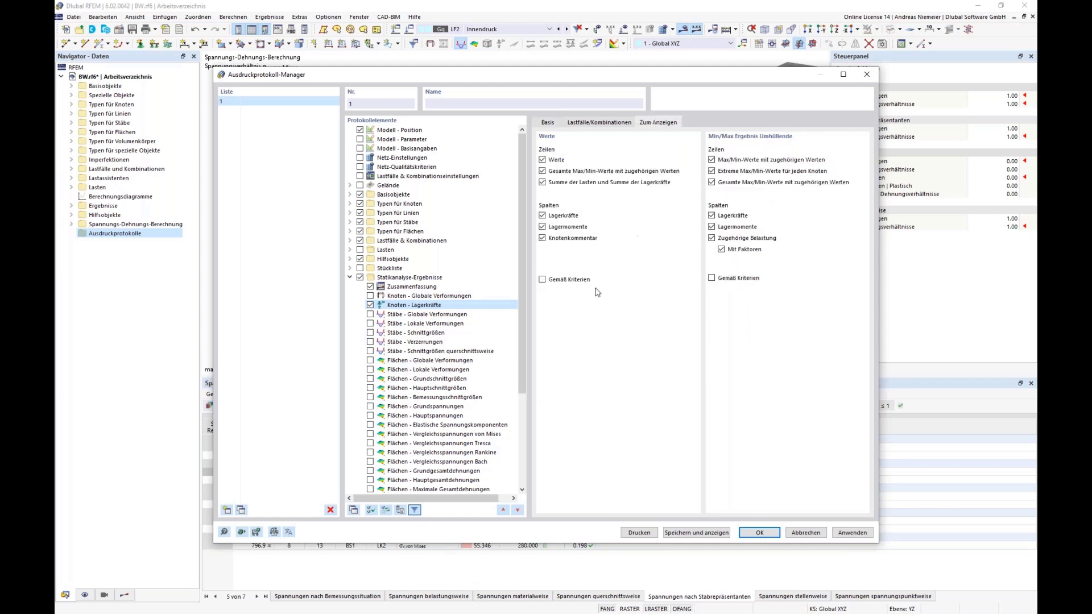
pyautogui.click(543, 238)
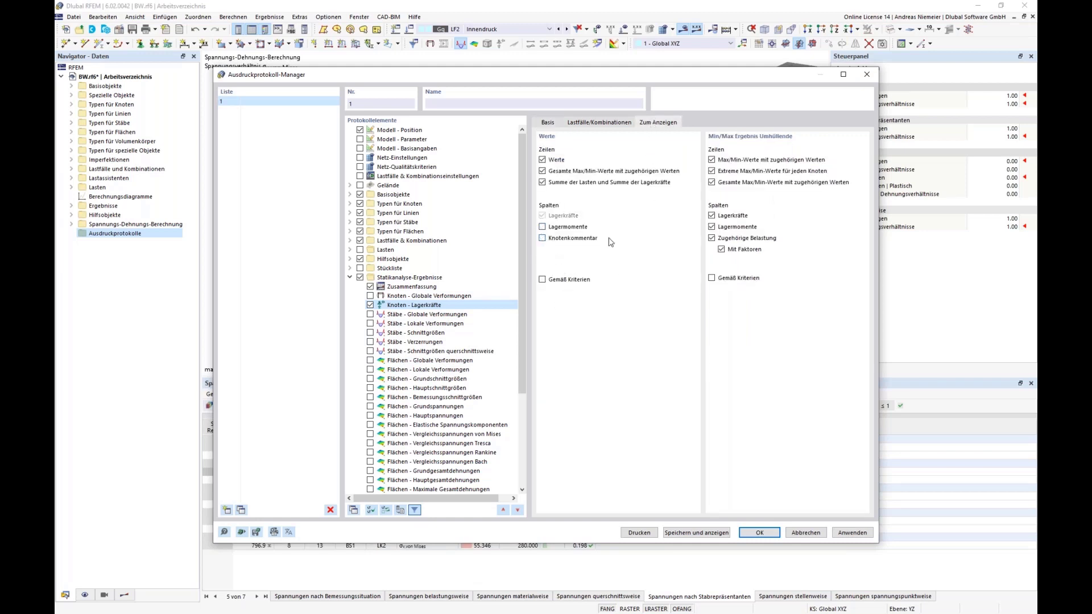
pyautogui.click(712, 237)
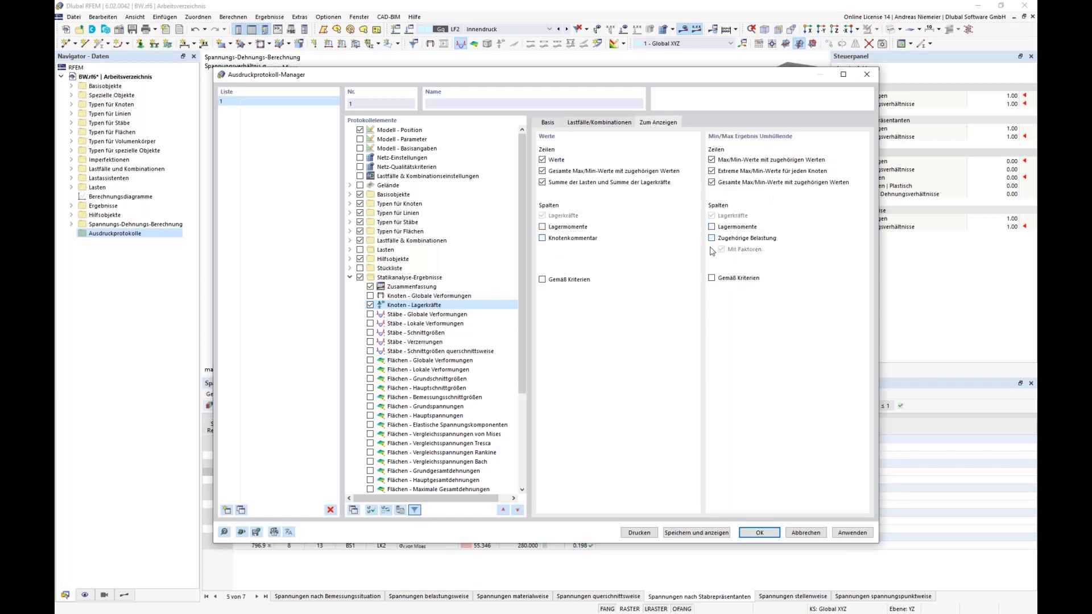
pyautogui.click(543, 182)
pyautogui.click(543, 171)
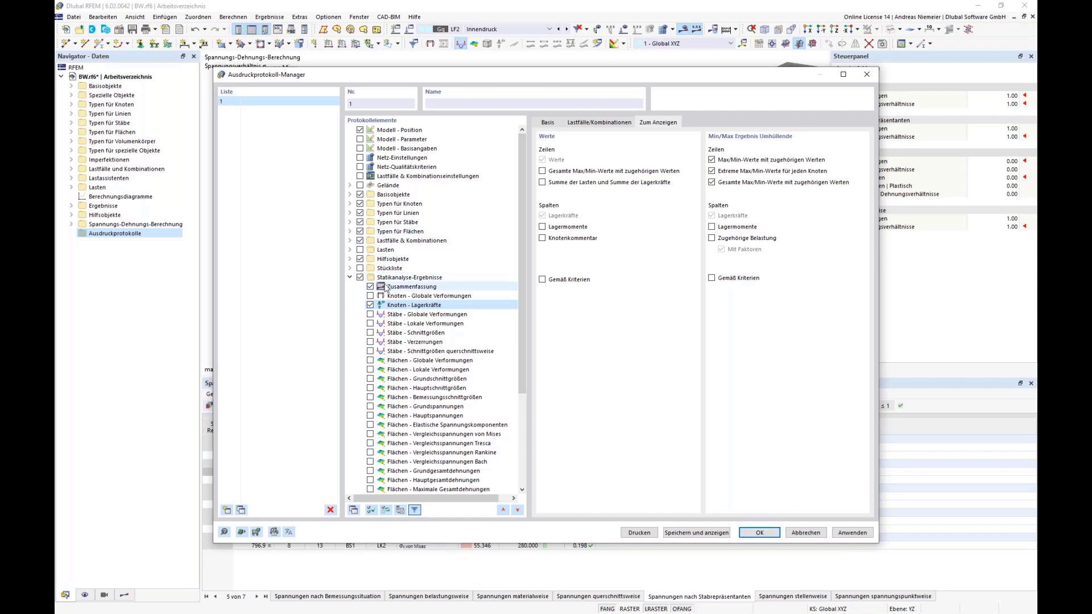
# Step: In the Spannungsnachweis group, exclude Volumenkonfigurationen and include Linienschweißverbindungs-Konfigurationen
pyautogui.scroll(-5, 398, 273)
pyautogui.click(349, 148)
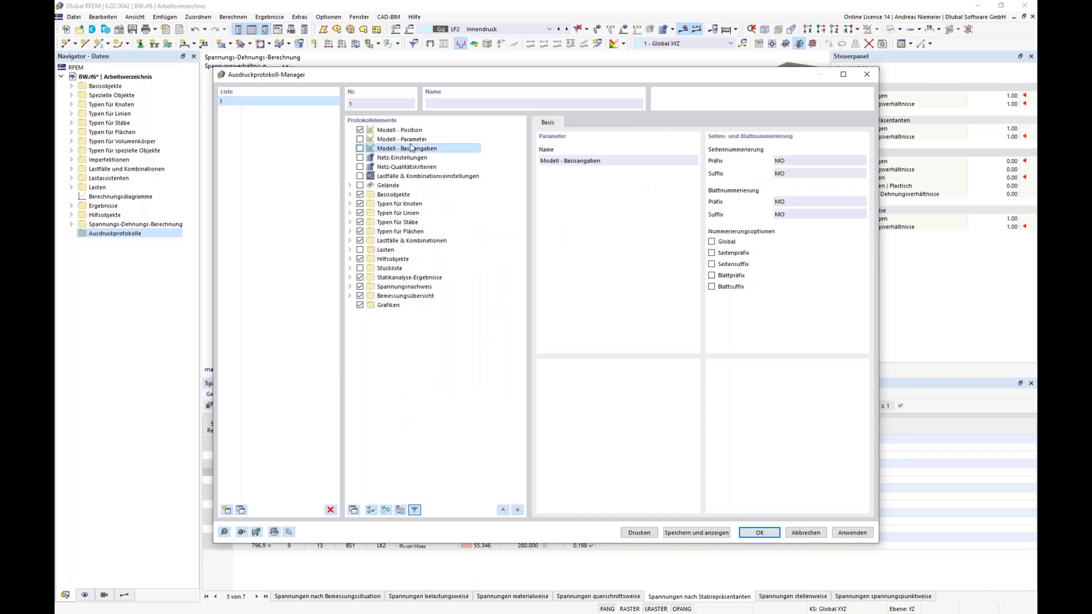
pyautogui.click(350, 287)
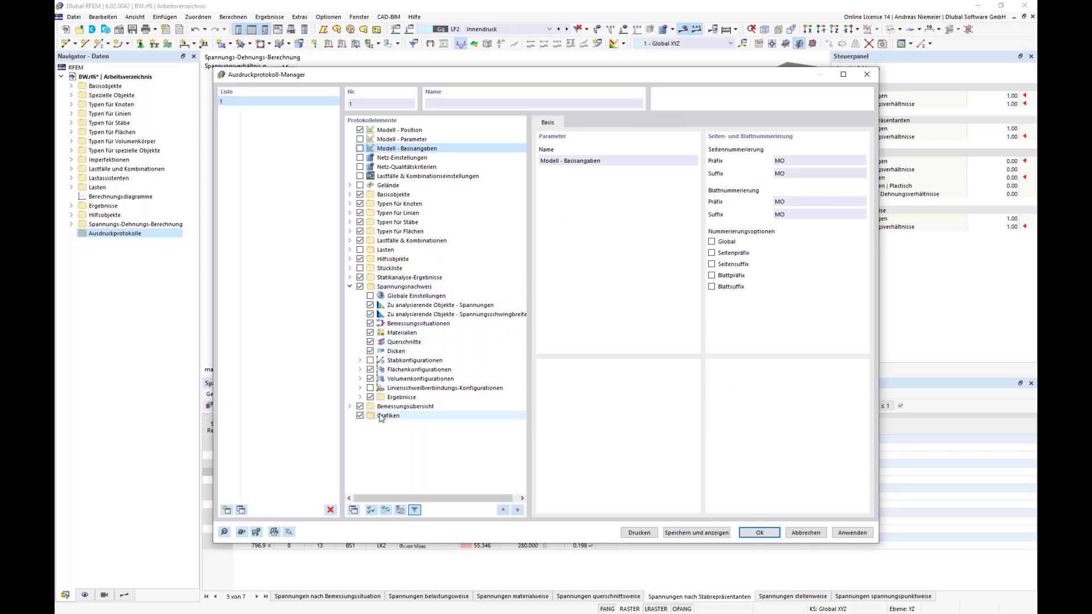
pyautogui.click(409, 378)
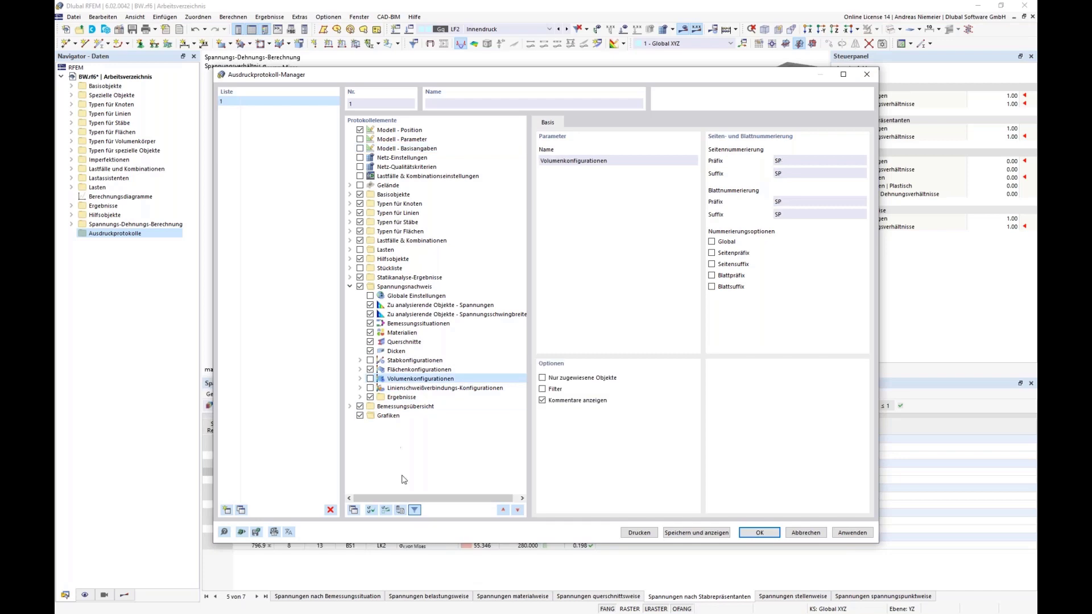
pyautogui.click(370, 388)
# Step: In the Spannungsnachweis Ergebnisse, exclude Fehler & Warnungen, Nicht gültig / deaktiviert and Spannungen an Stäben querschnittsweise
pyautogui.click(360, 398)
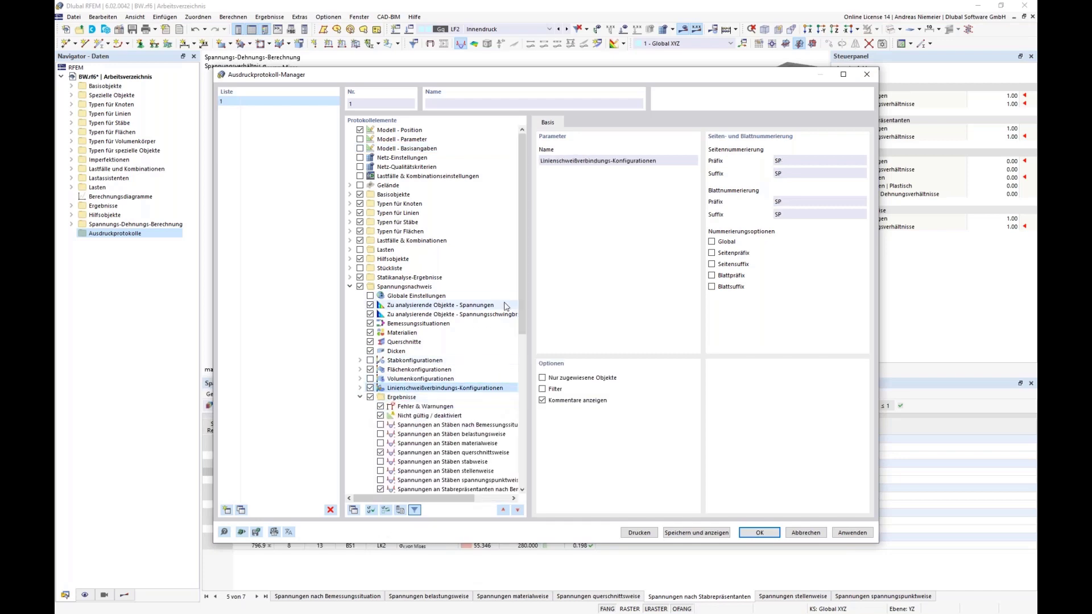
pyautogui.scroll(-8, 380, 193)
pyautogui.click(380, 186)
pyautogui.click(380, 195)
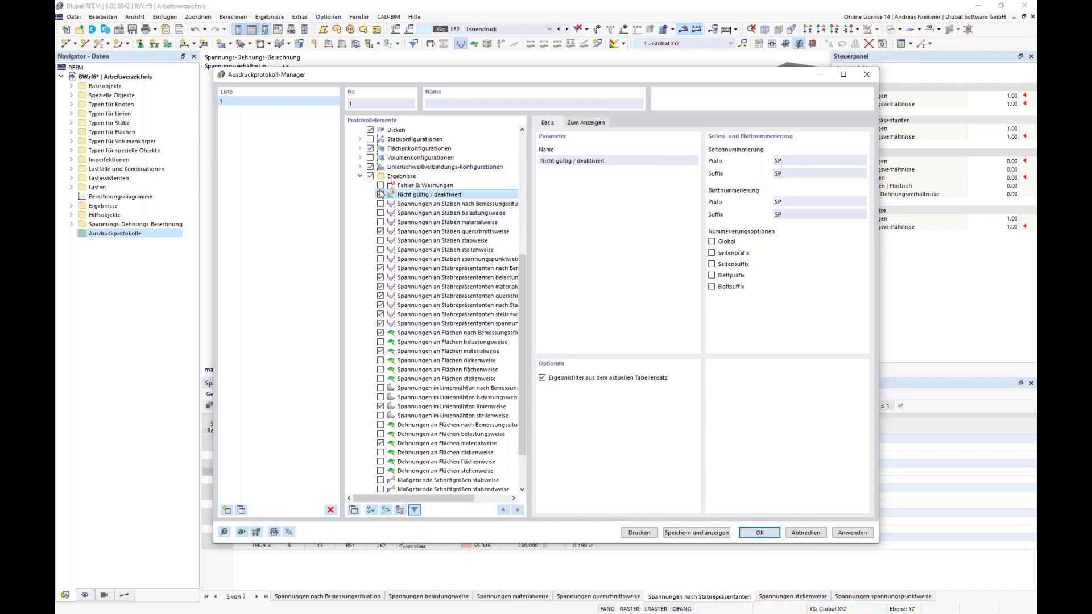
pyautogui.click(380, 195)
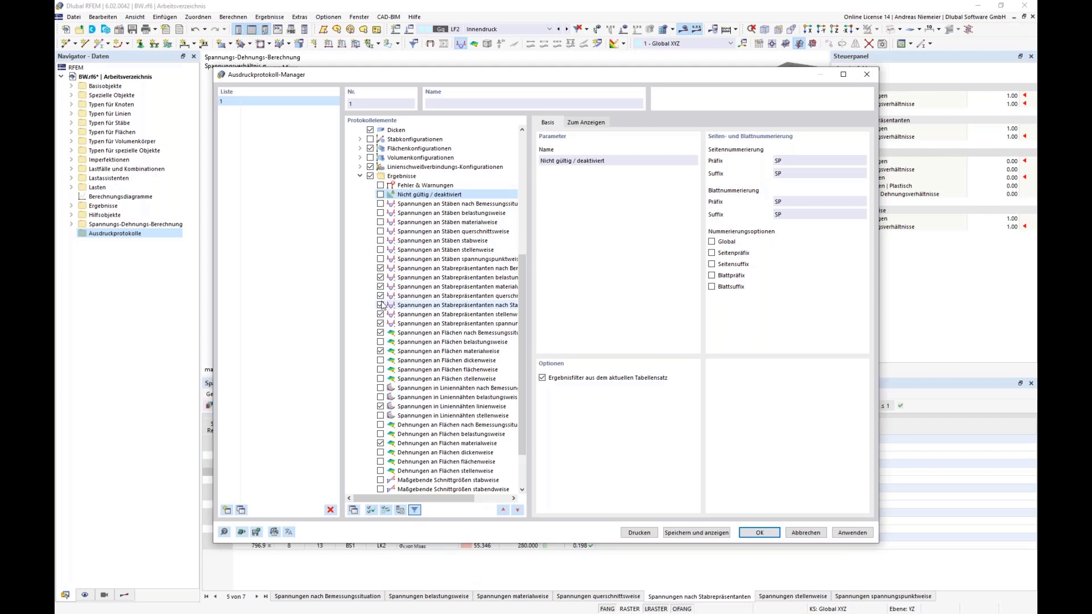
# Step: Exclude all Spannungen an Stabrepräsentanten tables from the report except the one nach Stabrepräsentanten
pyautogui.click(381, 296)
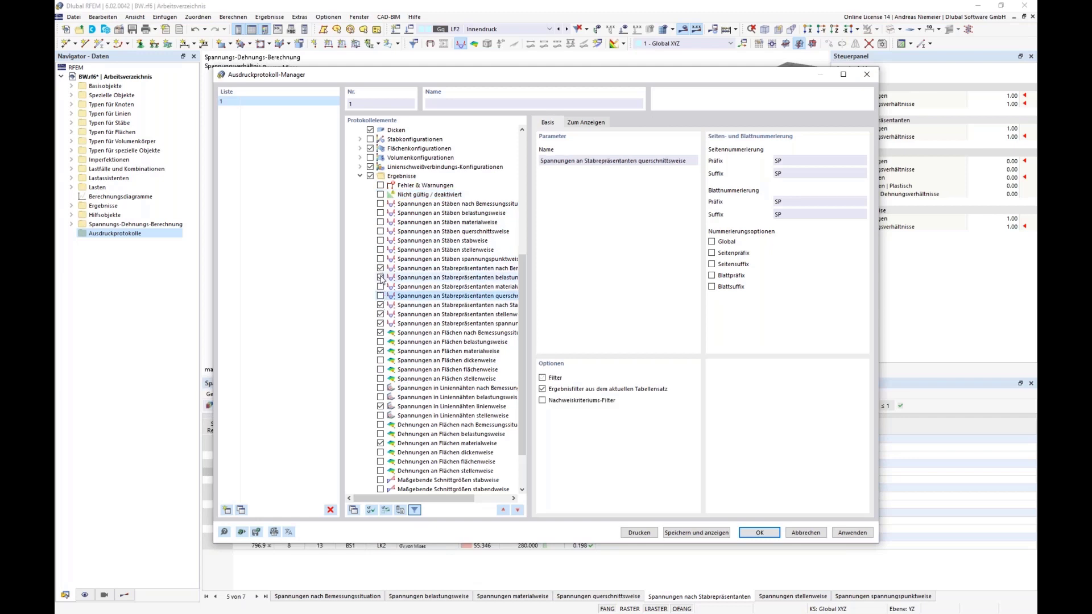
pyautogui.click(380, 269)
pyautogui.click(380, 314)
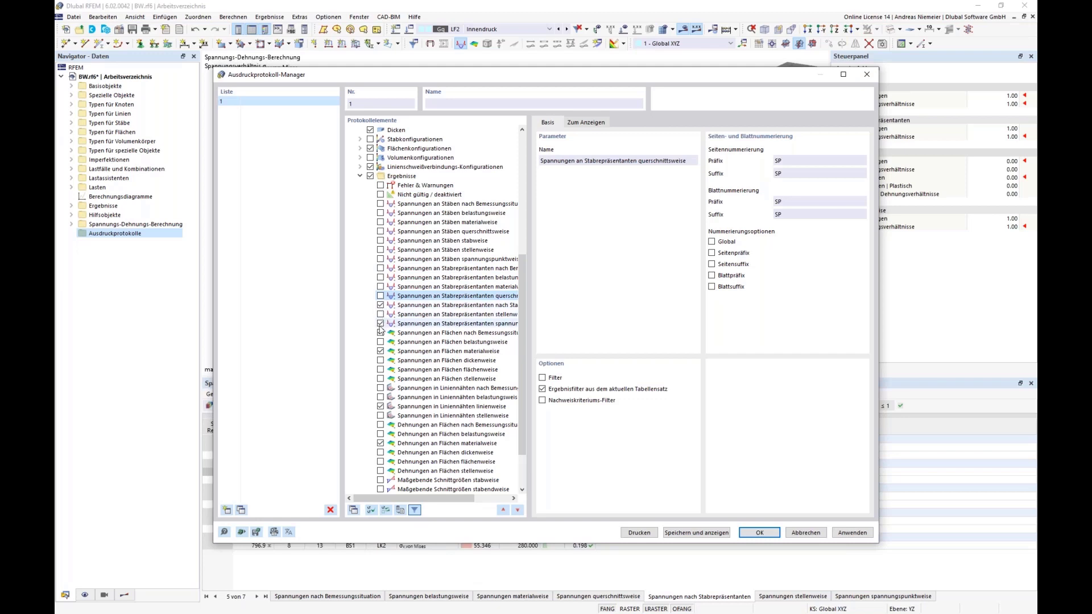
pyautogui.click(380, 323)
# Step: For Spannungen an Flächen, exclude the nach Bemessungssituation and materialweise tables and include flächenweise
pyautogui.click(380, 332)
pyautogui.click(380, 351)
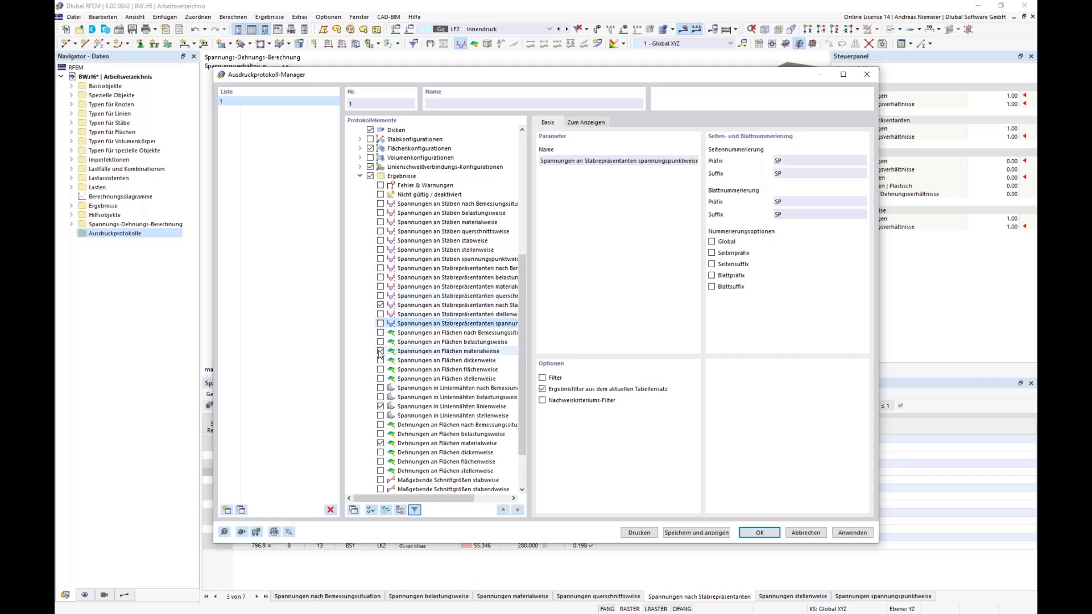
pyautogui.click(381, 351)
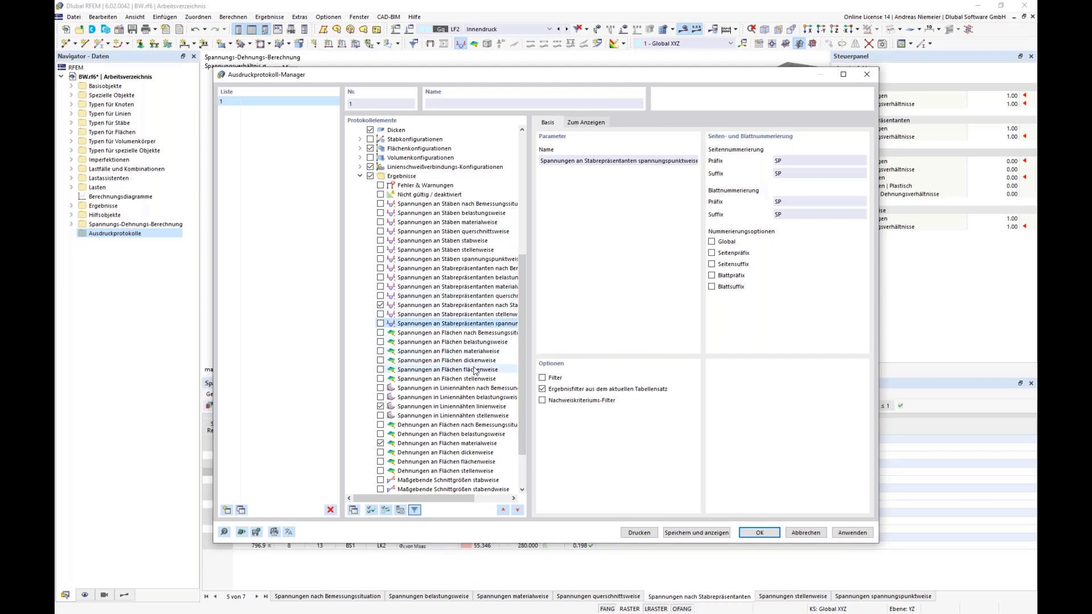
pyautogui.click(380, 369)
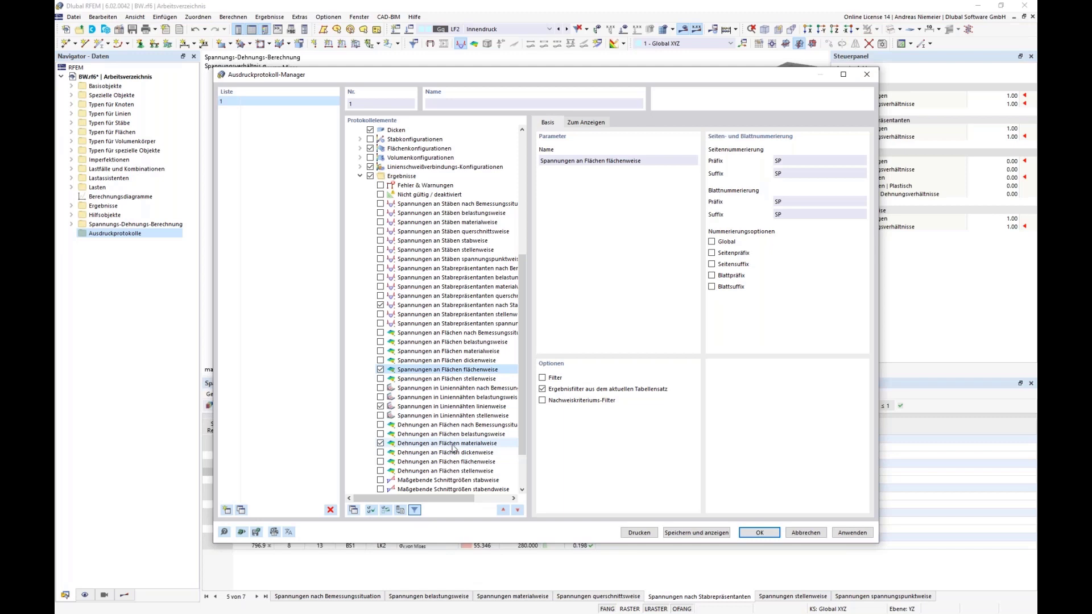
# Step: Switch Dehnungen an Flächen from materialweise to flächenweise and exclude both Maßgebende Schnittgrößen nach Stabrepräsentanten tables
pyautogui.click(381, 463)
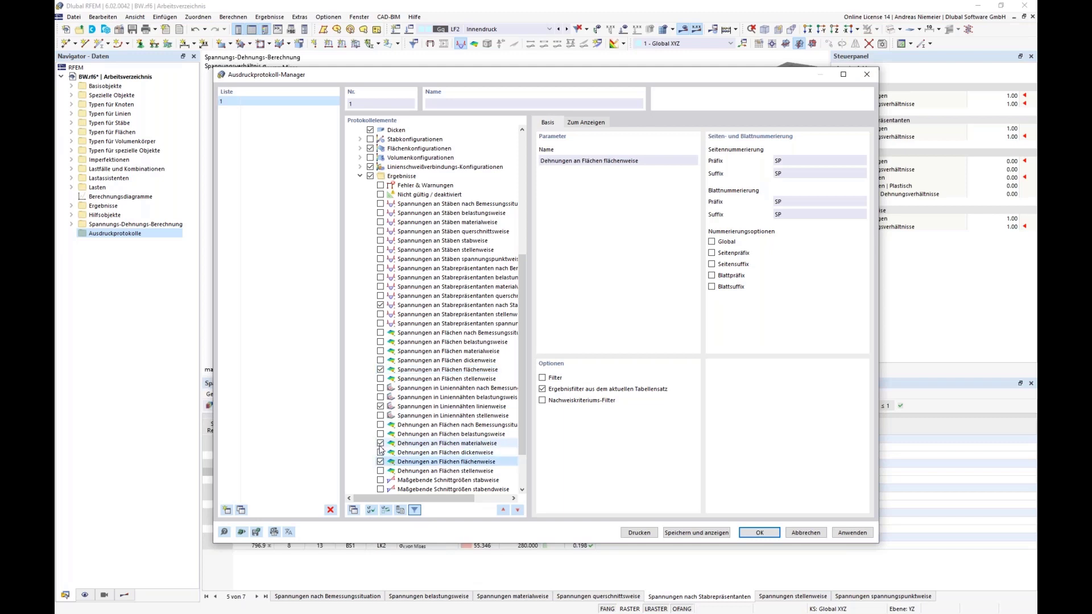
pyautogui.scroll(-2, 381, 466)
pyautogui.click(381, 452)
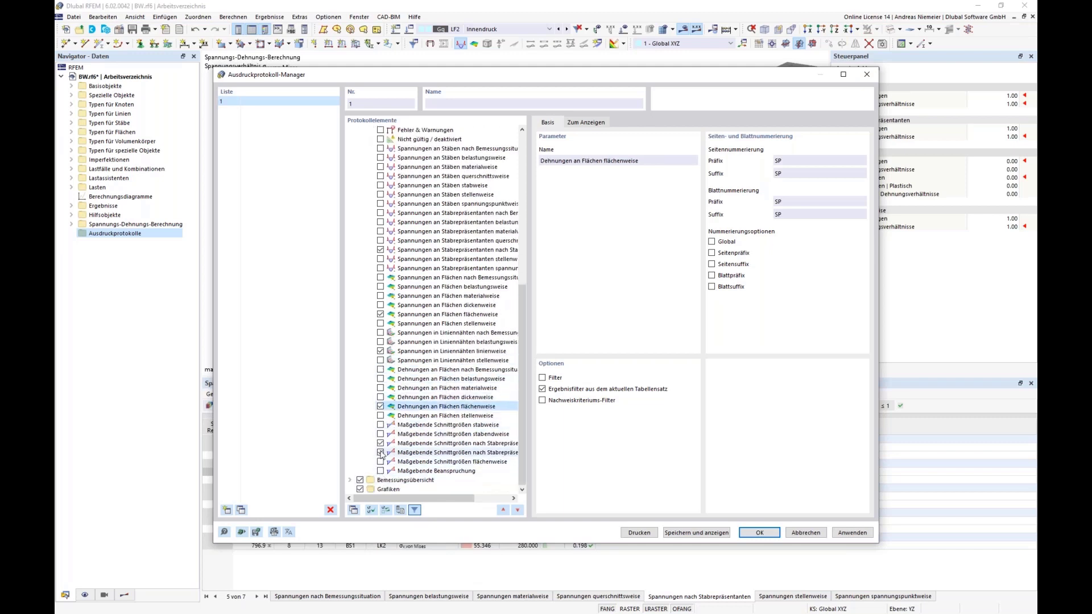
pyautogui.click(381, 443)
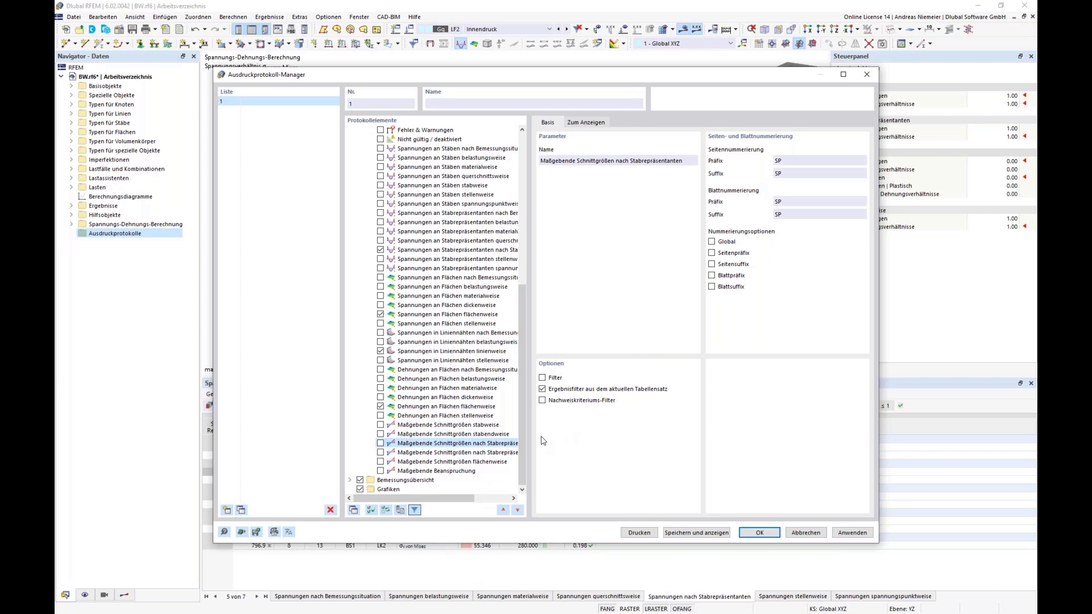
# Step: Save and display the printout report, and review its cover page and the Basisobjekte tables
pyautogui.scroll(10, 392, 256)
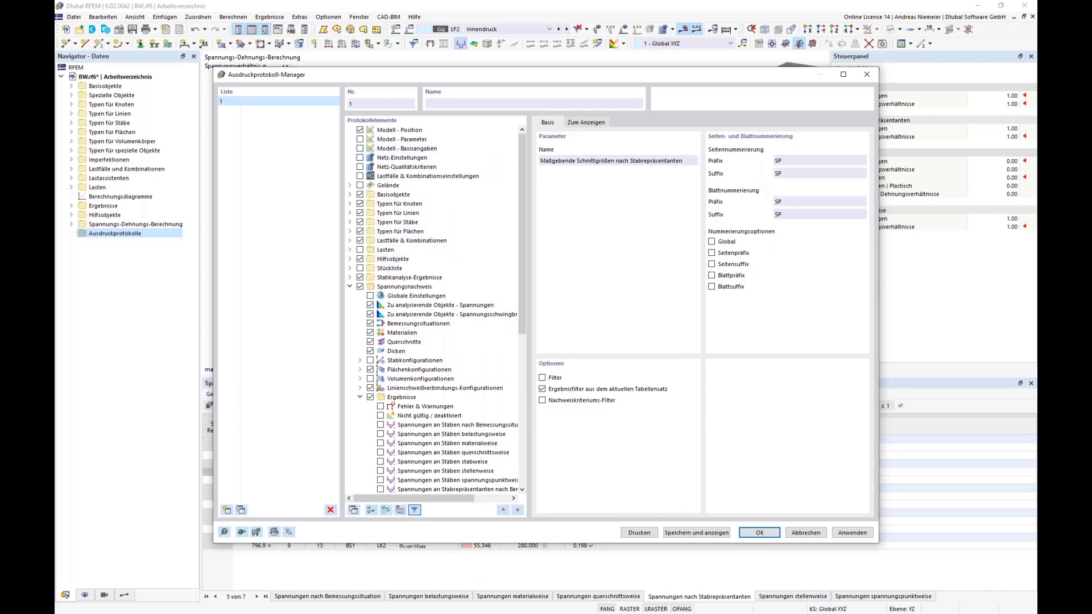
pyautogui.click(705, 535)
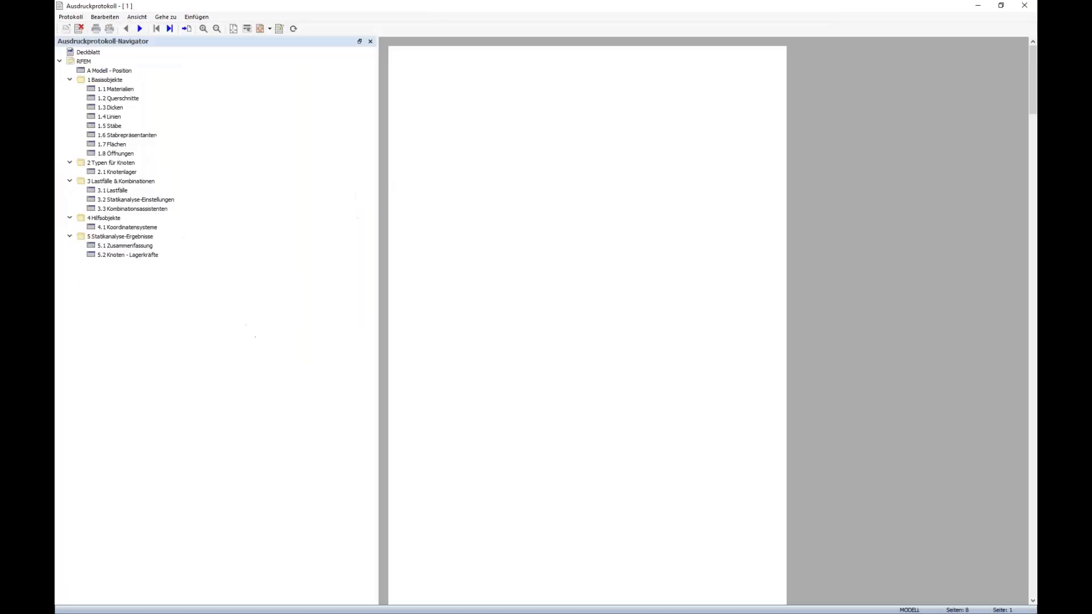
pyautogui.scroll(-10, 395, 357)
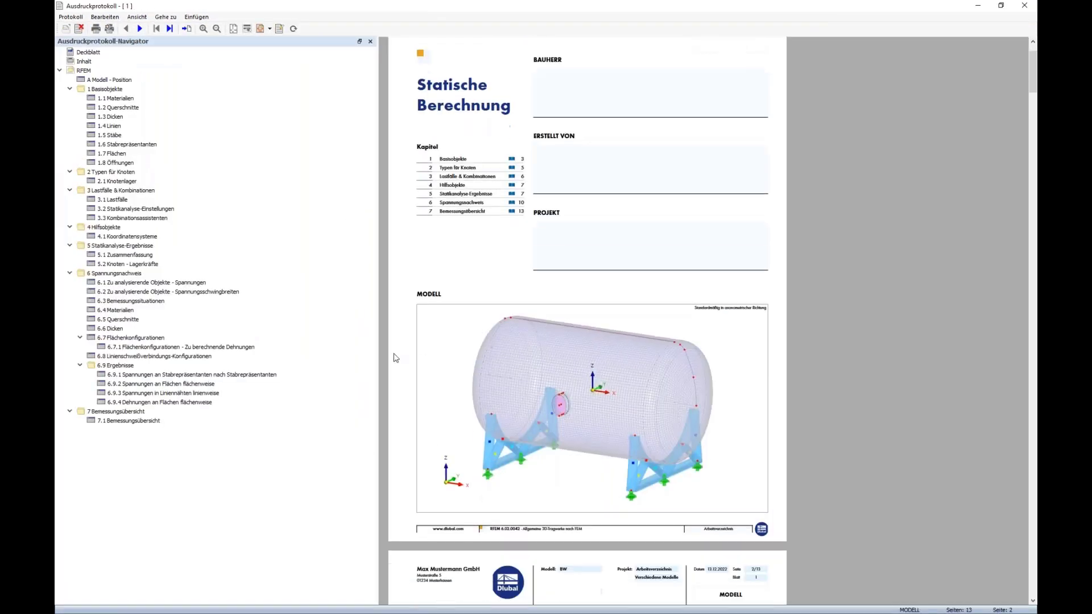
pyautogui.scroll(-10, 1030, 113)
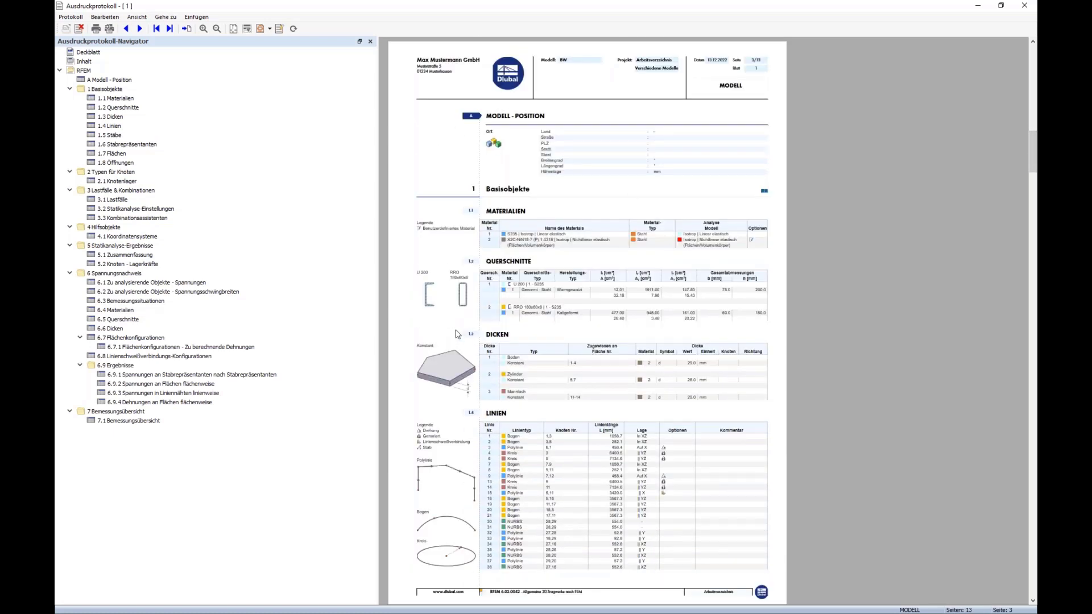
pyautogui.scroll(-10, 472, 344)
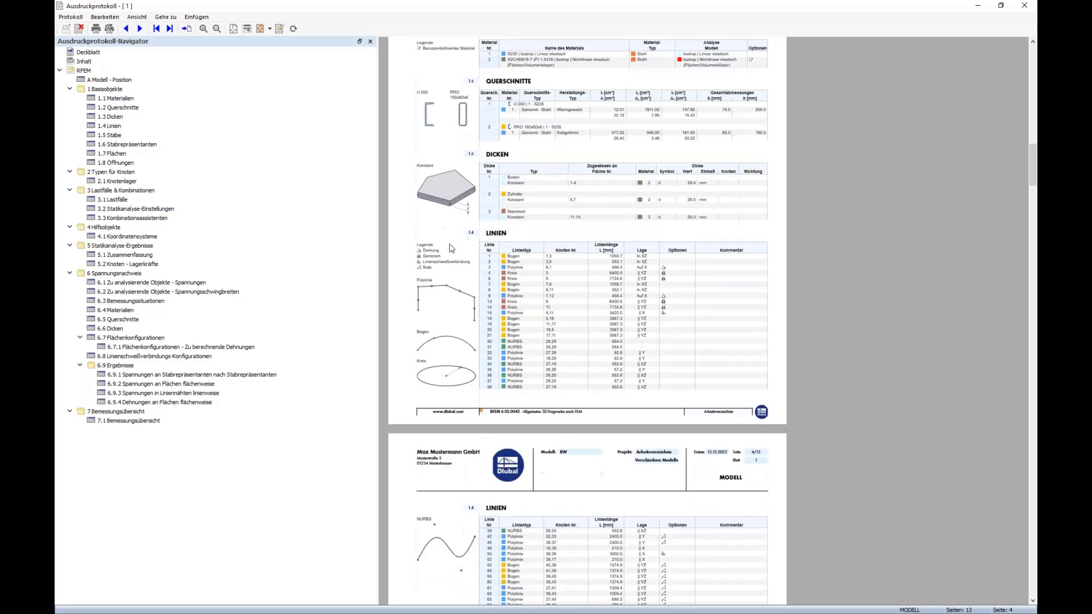
pyautogui.scroll(-4, 487, 311)
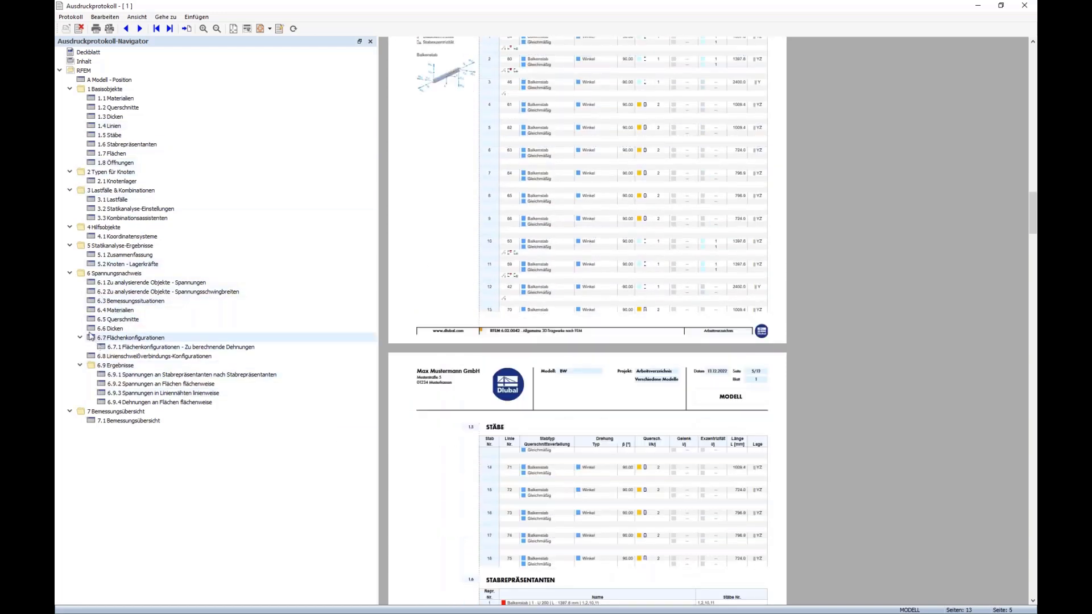
# Step: Examine the report's Knoten - Lagerkräfte, Spannungen an Stabrepräsentanten and Bemessungsübersicht chapters
pyautogui.click(127, 265)
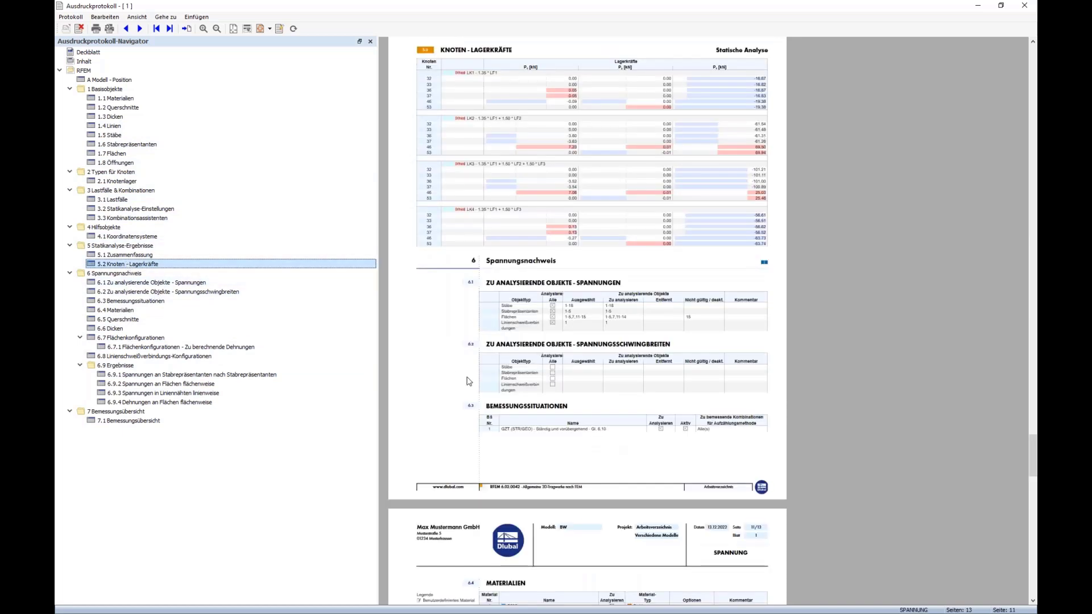
pyautogui.scroll(1, 491, 147)
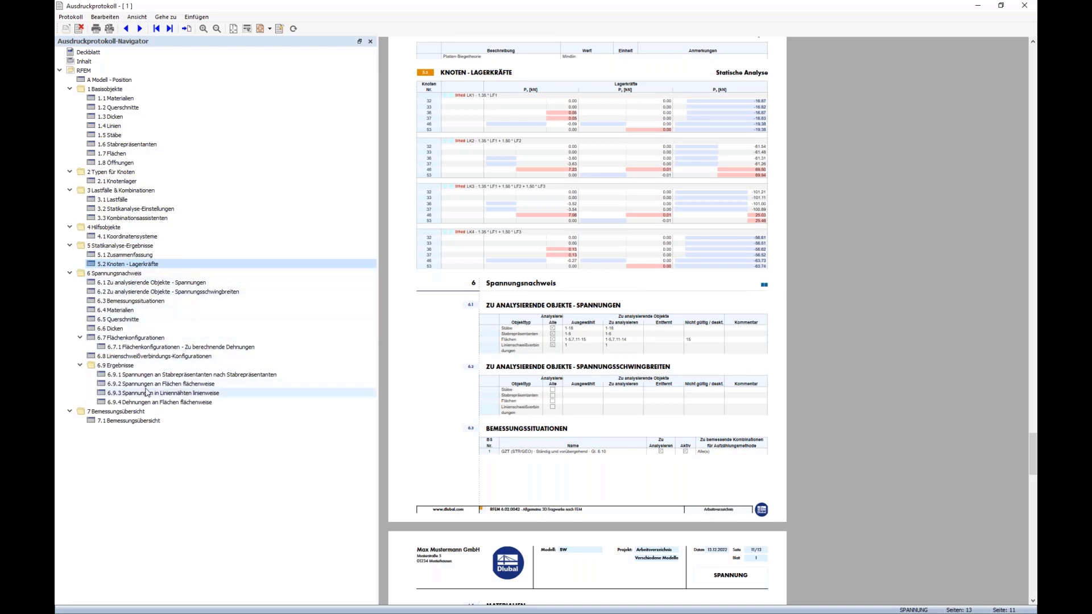
pyautogui.click(167, 375)
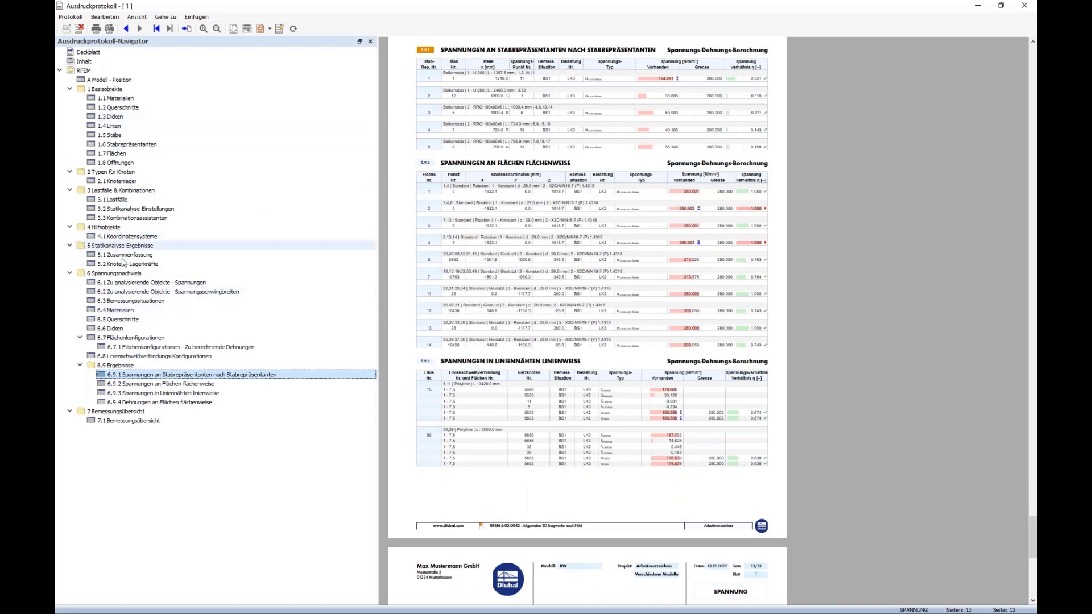
pyautogui.click(130, 422)
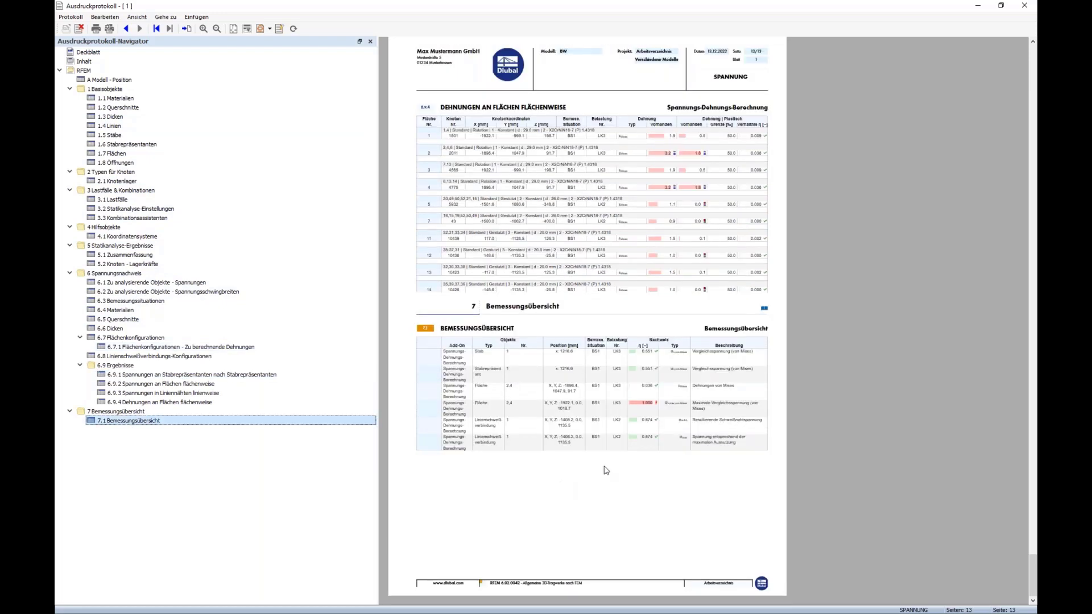
pyautogui.keyDown('ctrl'); pyautogui.scroll(2, 466, 149); pyautogui.keyUp('ctrl')
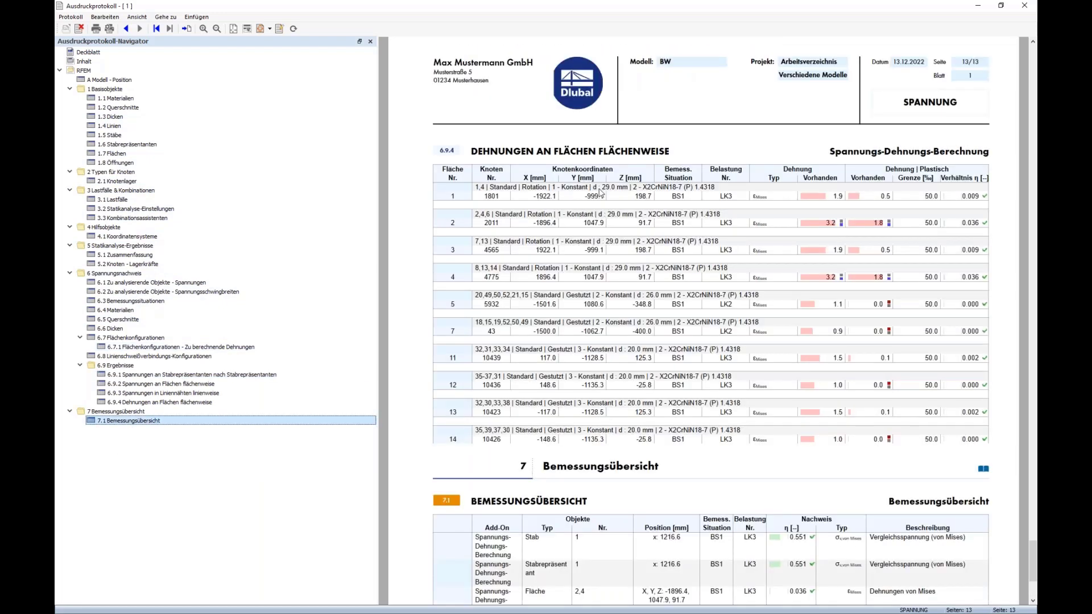
pyautogui.scroll(-5, 829, 202)
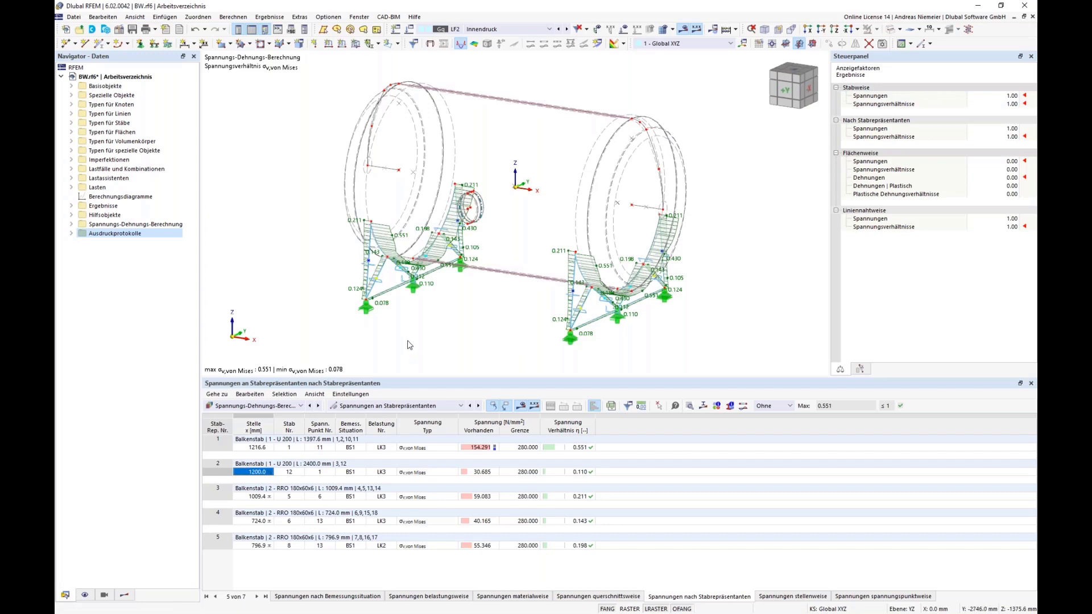
# Step: Isolate one support frame, including its members and supports, and show it in the +X view
pyautogui.press('F2')
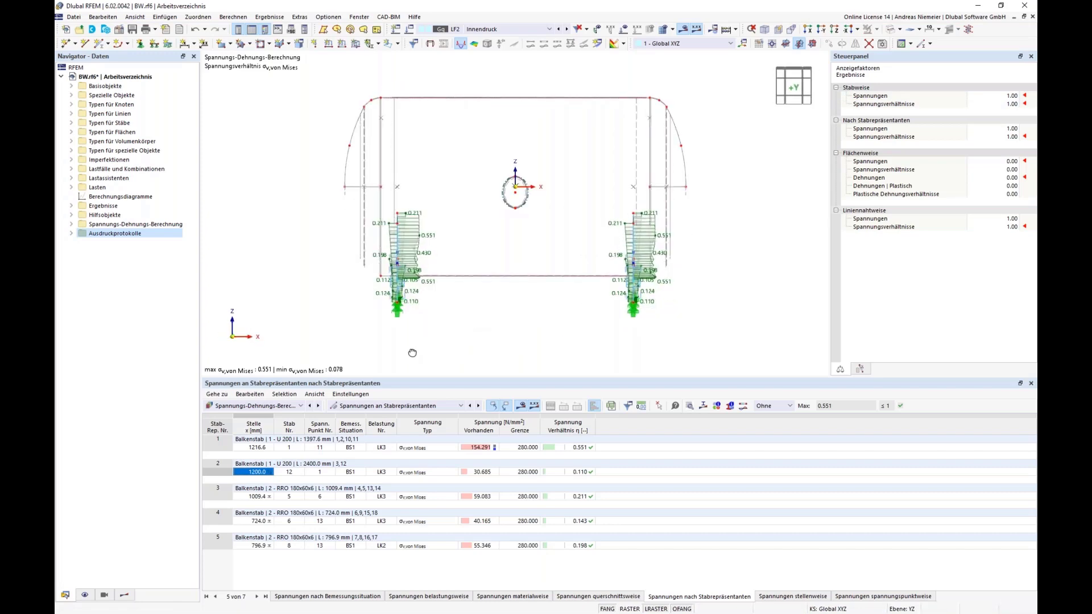
pyautogui.scroll(1, 390, 187)
pyautogui.moveTo(388, 187); pyautogui.dragTo(498, 308)
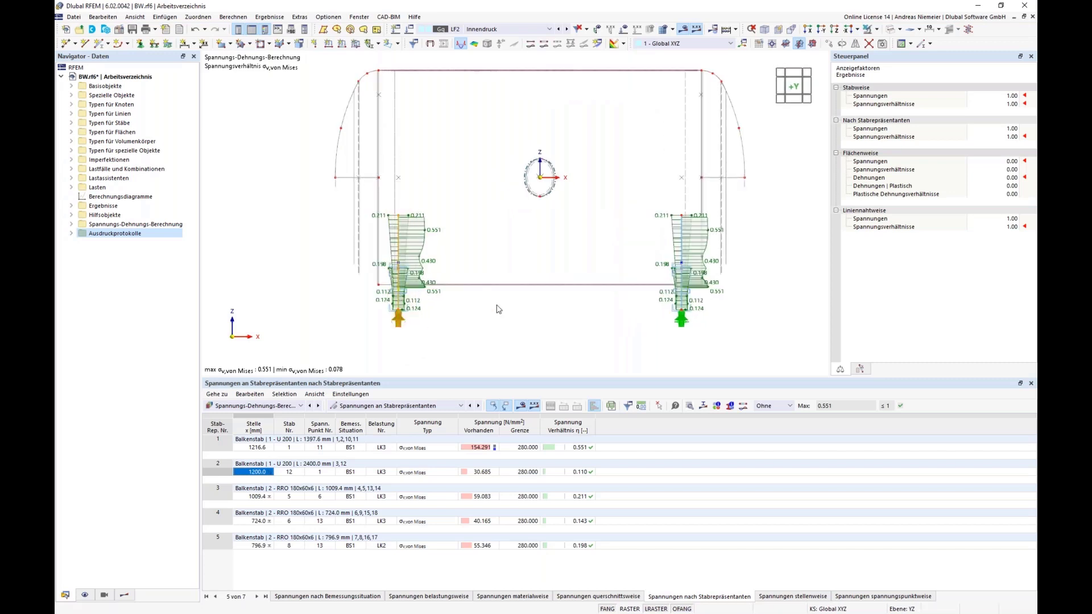
pyautogui.click(876, 29)
pyautogui.click(887, 37)
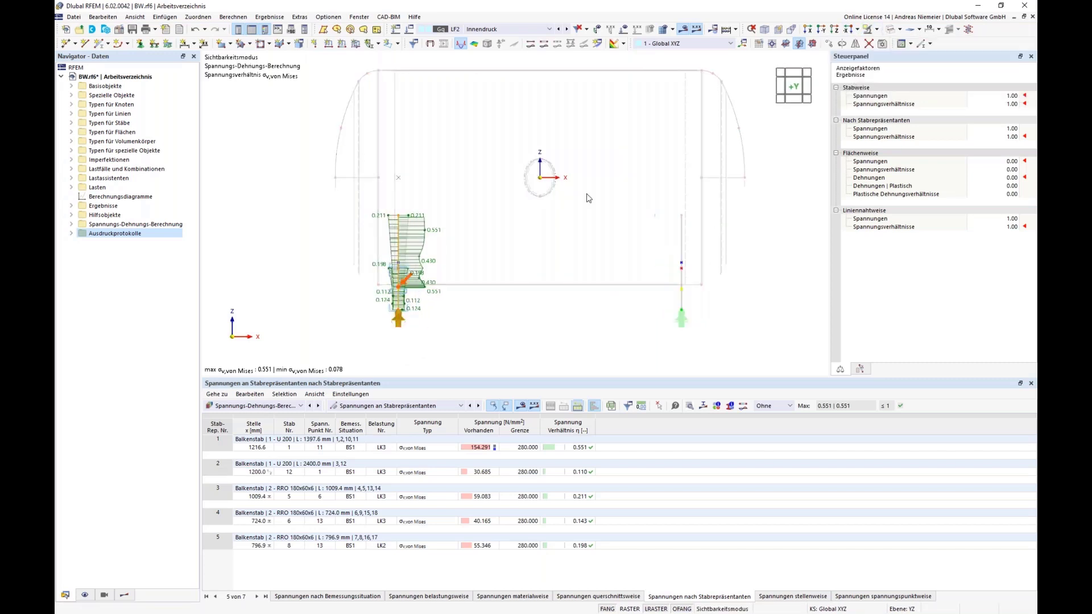
pyautogui.click(783, 90)
pyautogui.click(783, 90)
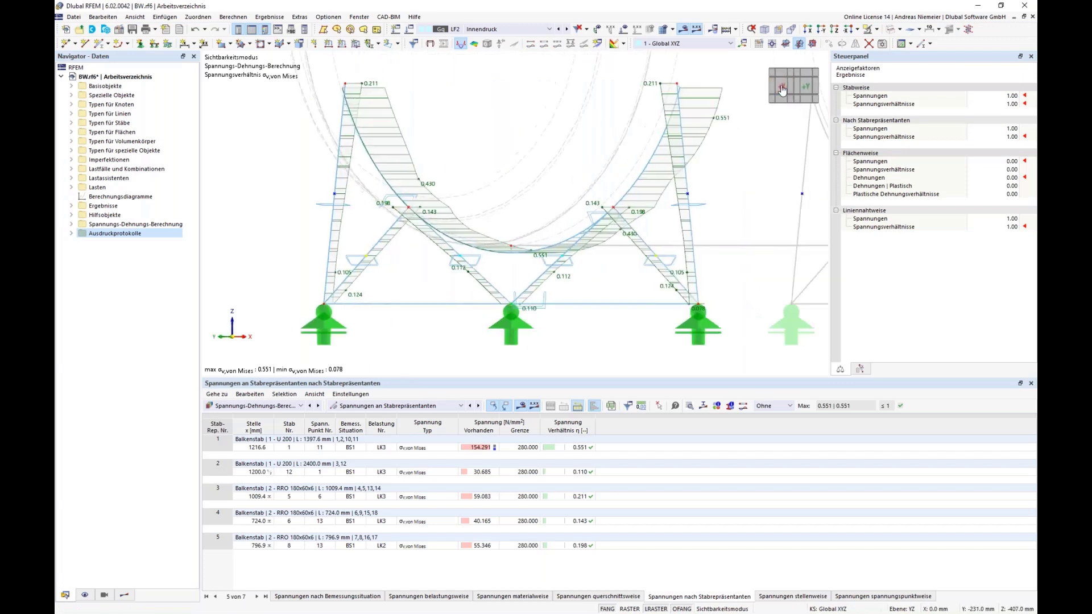
# Step: Set the result display for Stäbe to Ohne Diagramm
pyautogui.click(123, 595)
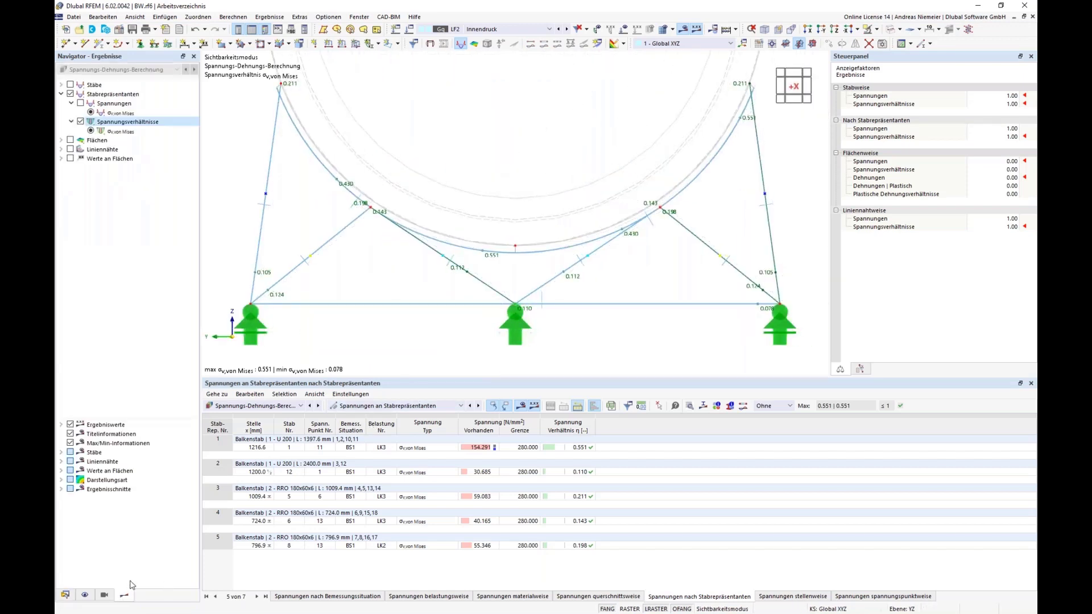
pyautogui.click(61, 452)
pyautogui.click(81, 479)
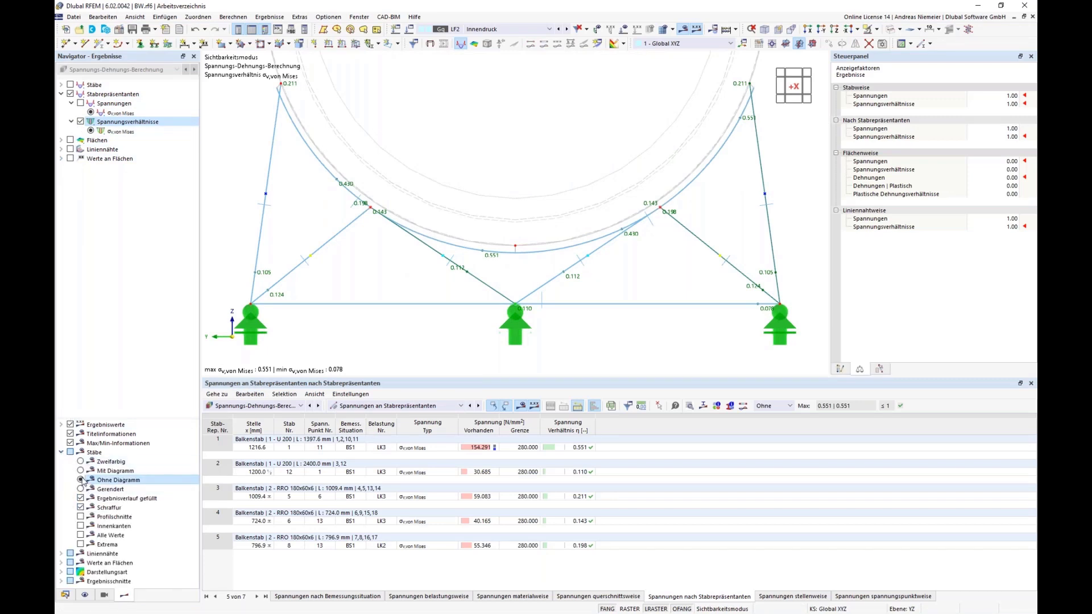
# Step: Under the numbering of Basisobjekte, show Stabrepräsentanten numbers and hide those of Knoten, Flächen, Volumenkörper and Volumensätze
pyautogui.click(86, 596)
pyautogui.scroll(-15, 138, 391)
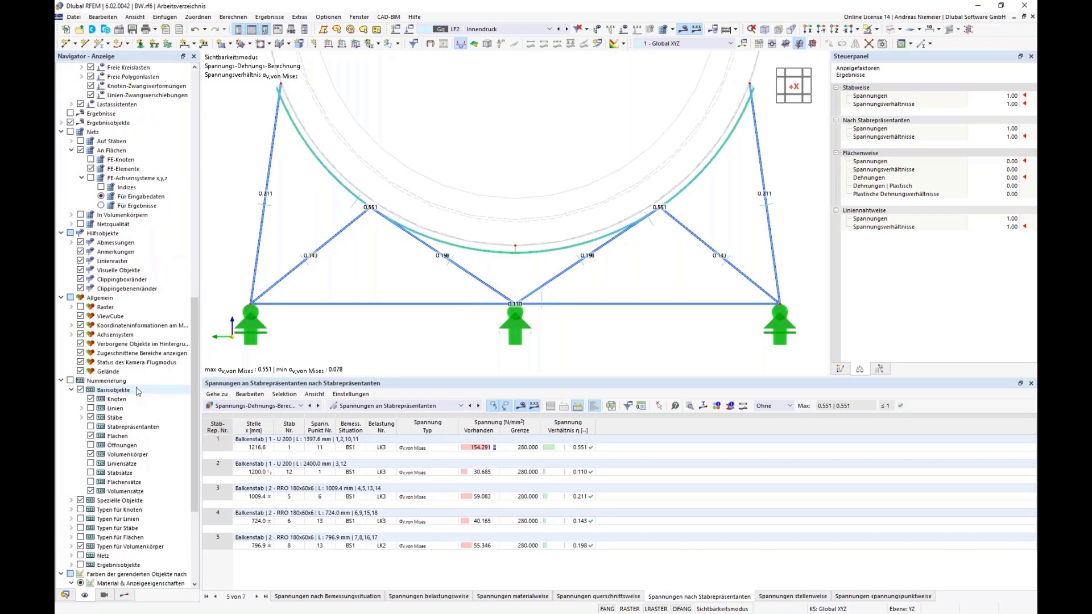
pyautogui.click(90, 399)
pyautogui.click(90, 408)
pyautogui.click(90, 417)
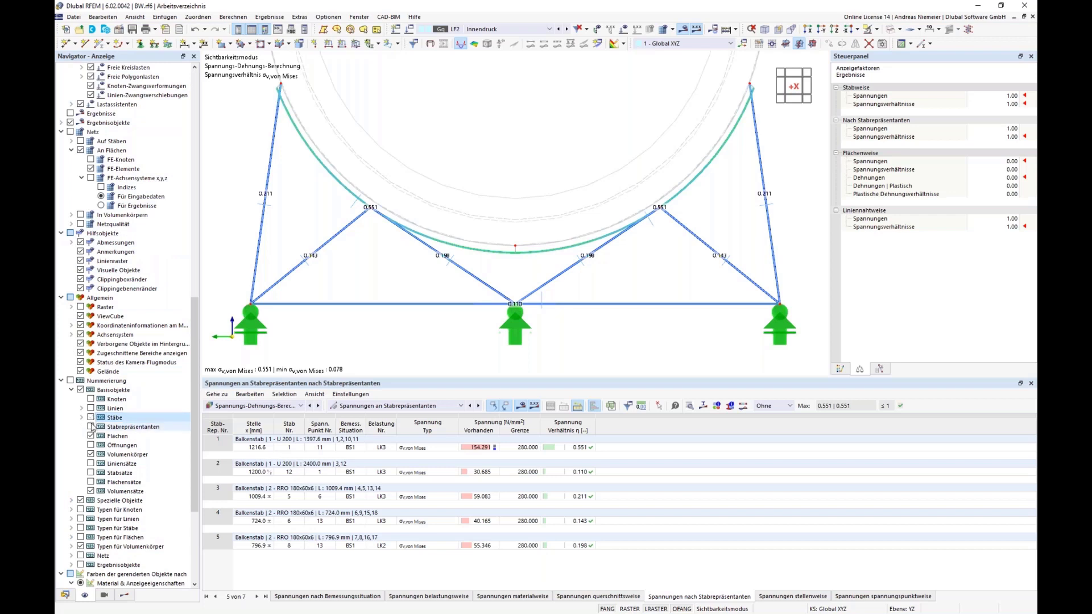
pyautogui.click(90, 426)
pyautogui.click(90, 436)
pyautogui.click(91, 454)
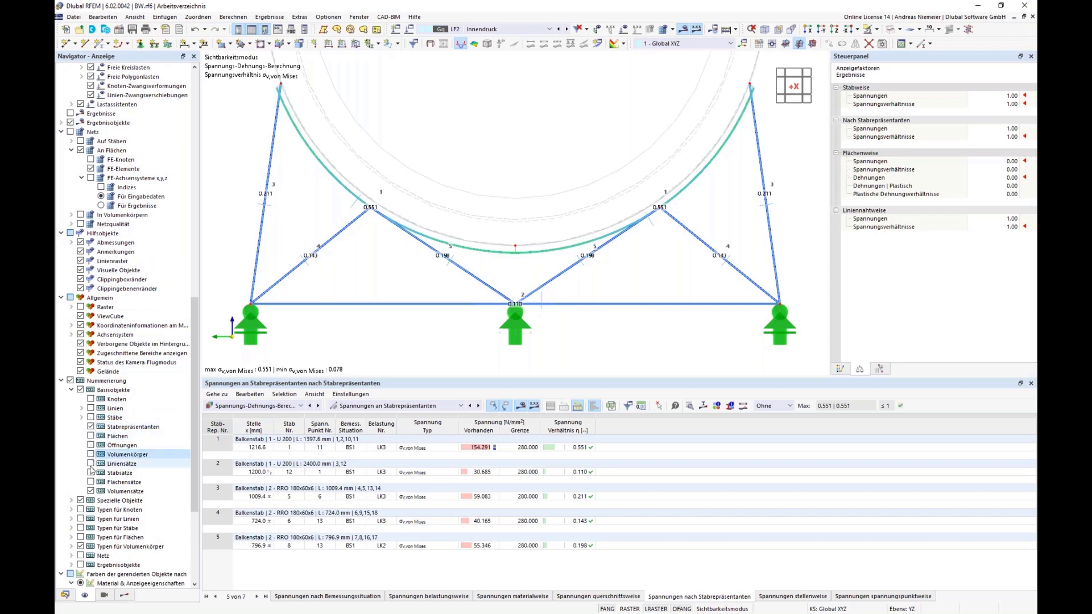
pyautogui.click(90, 491)
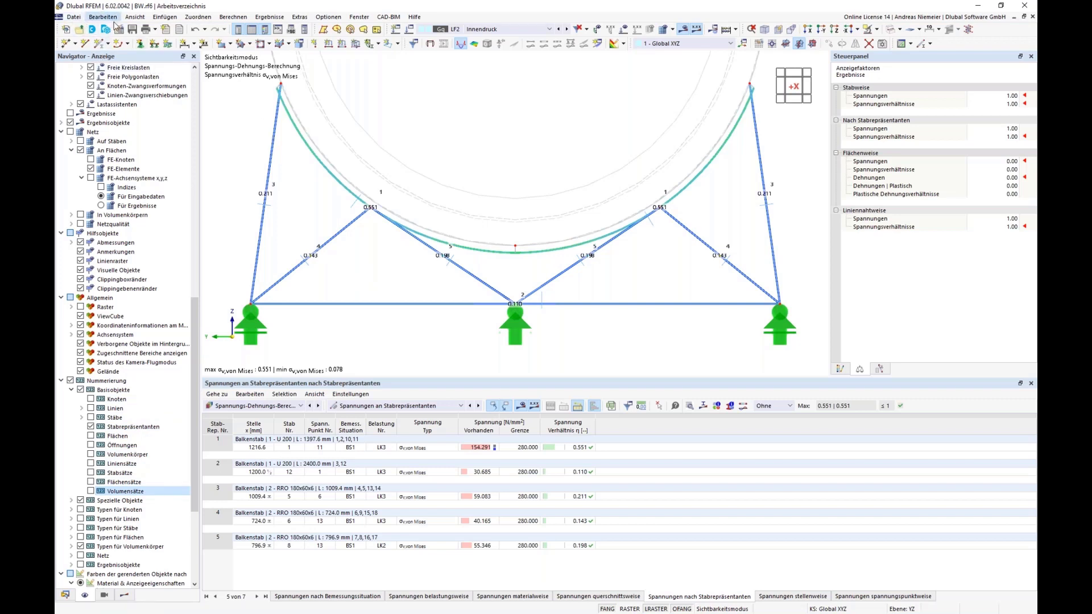
# Step: Send the support frame's stress ratio graphic to the printout report with the Fensterfüllend image setting
pyautogui.click(155, 29)
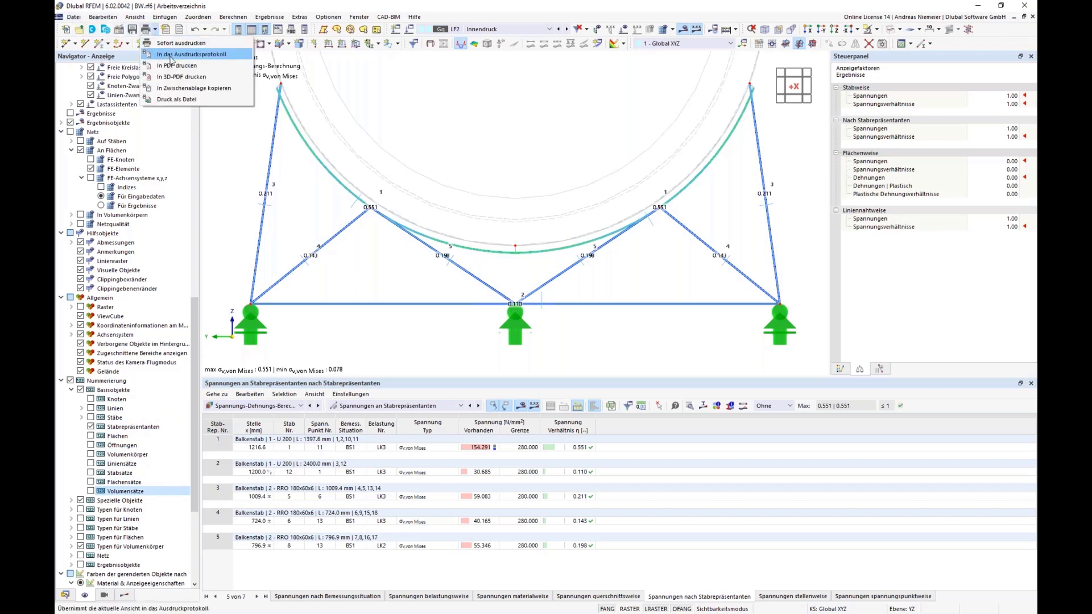
pyautogui.click(170, 54)
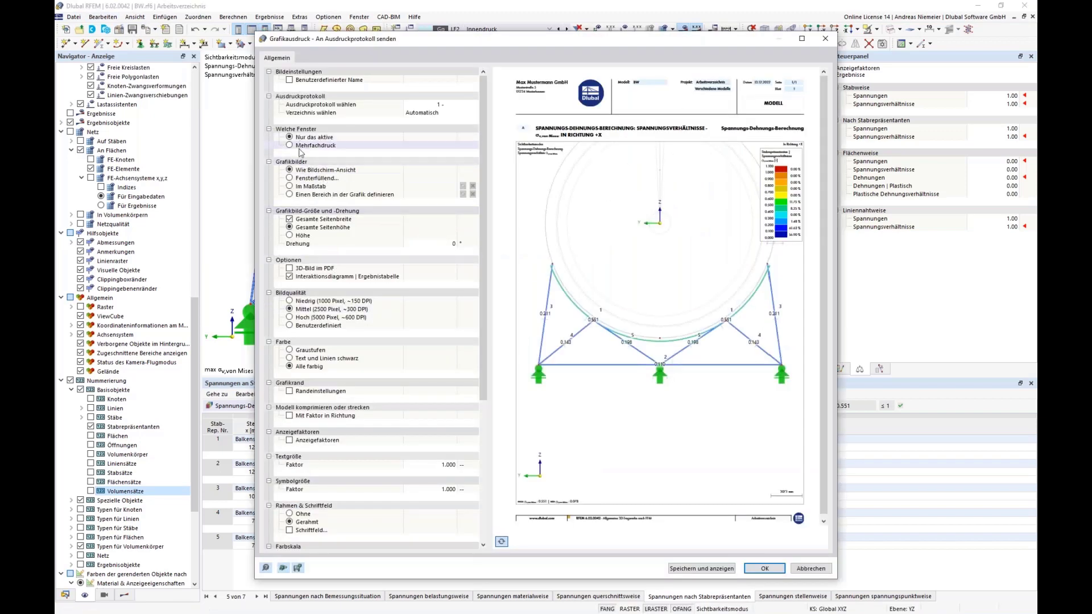
pyautogui.click(291, 178)
pyautogui.press('space')
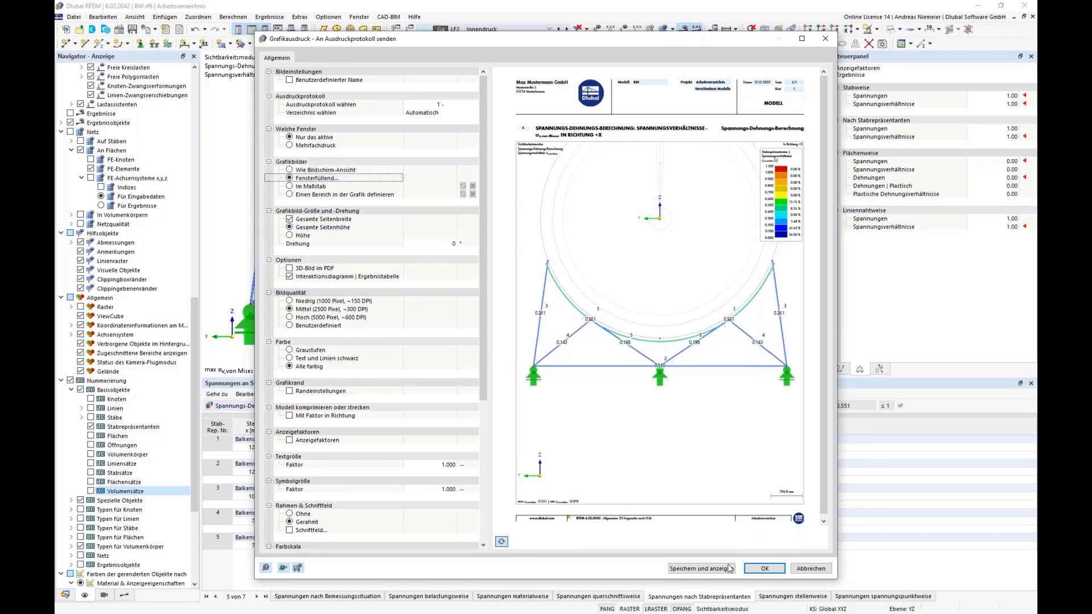
pyautogui.click(762, 569)
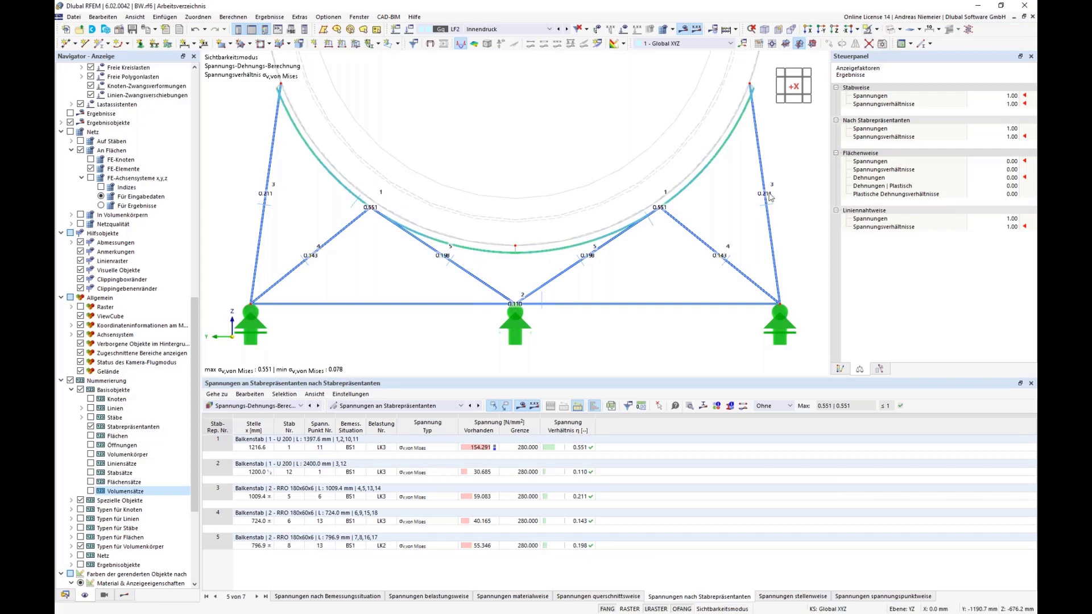
# Step: Replace the Stabrepräsentanten results with the Flächen Spannungsverhältnisse and restore the visibility of the whole model
pyautogui.click(880, 43)
pyautogui.click(124, 595)
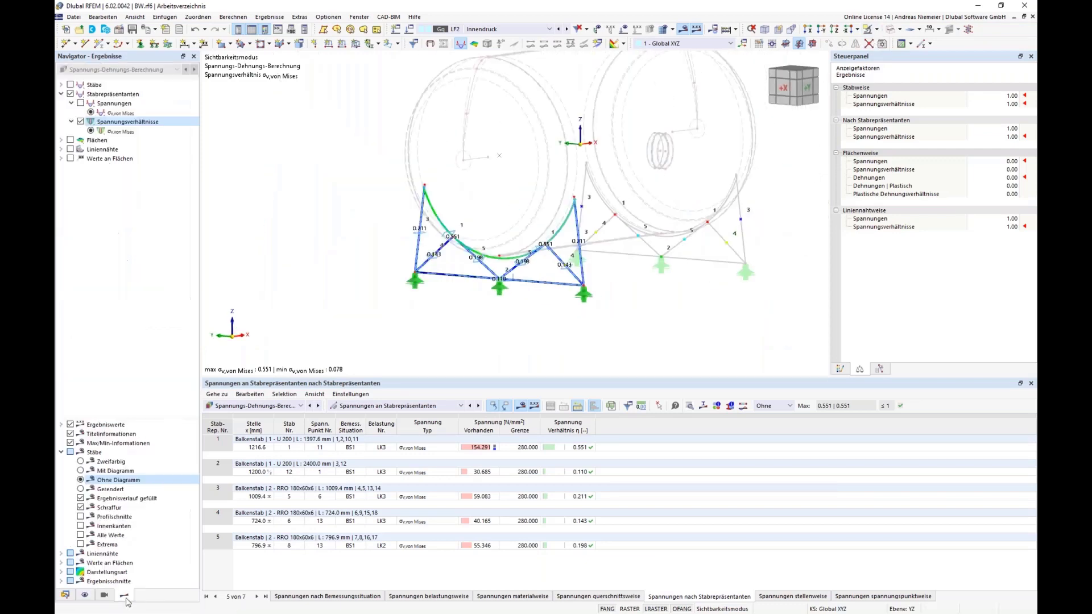
pyautogui.click(61, 95)
pyautogui.click(71, 103)
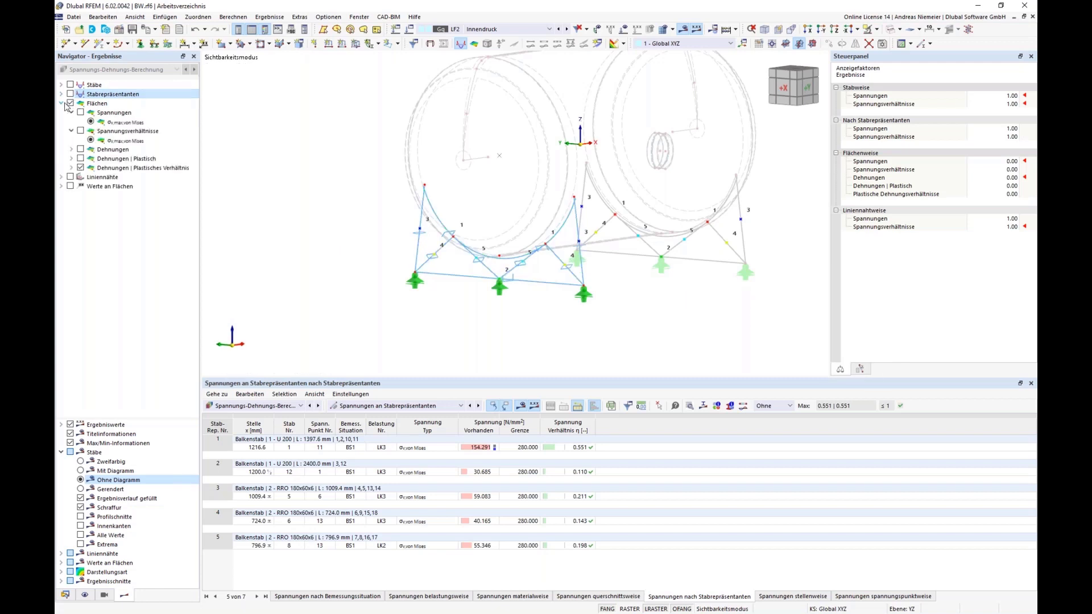
pyautogui.click(81, 131)
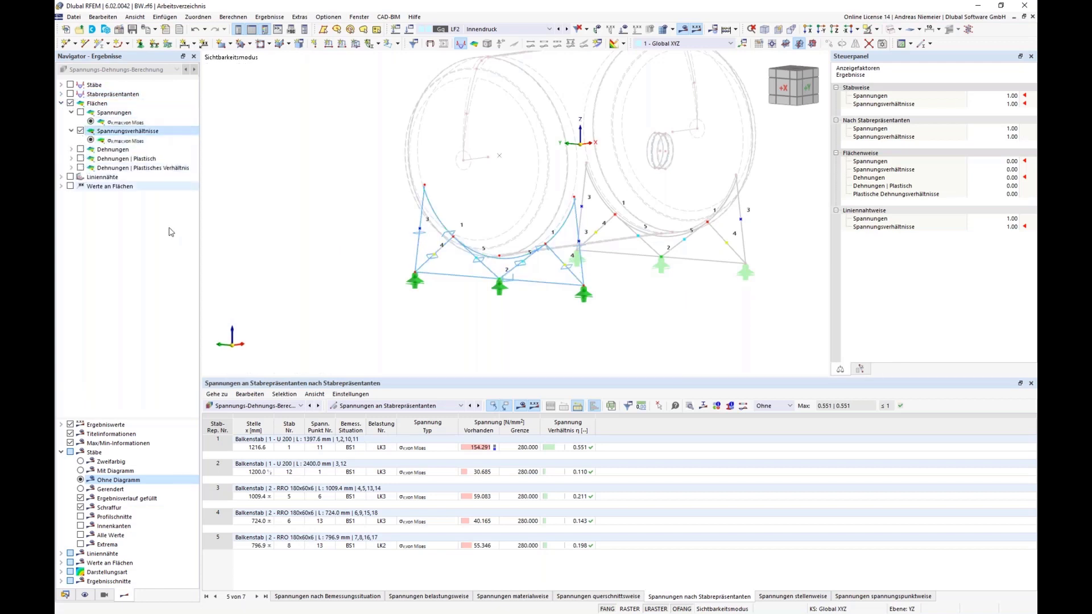
pyautogui.keyDown('ctrl'); pyautogui.moveTo(657, 296); pyautogui.dragTo(700, 239, button='middle'); pyautogui.keyUp('ctrl')
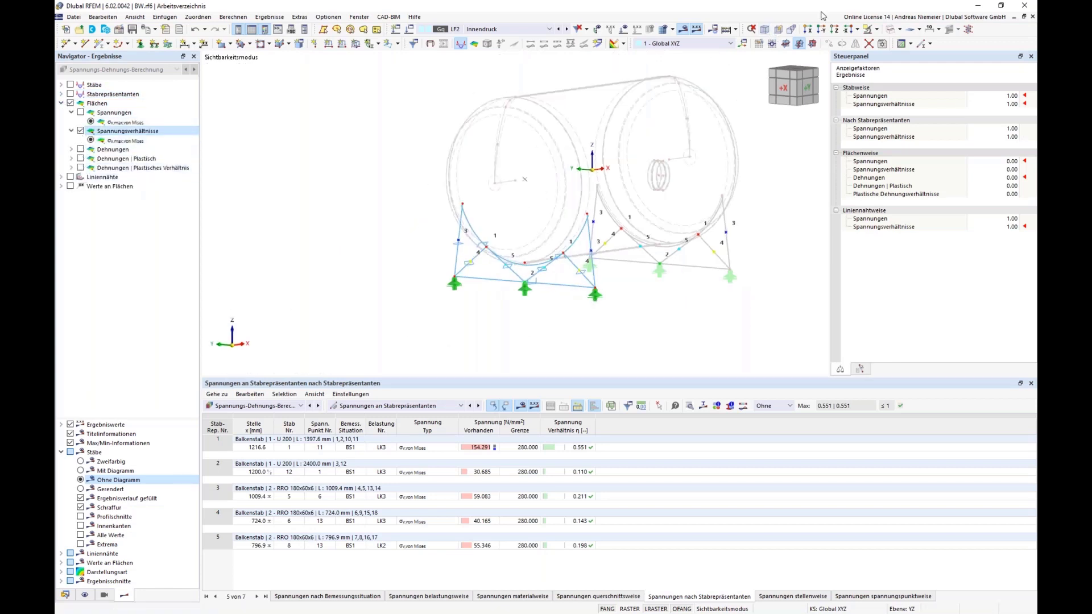
pyautogui.click(873, 29)
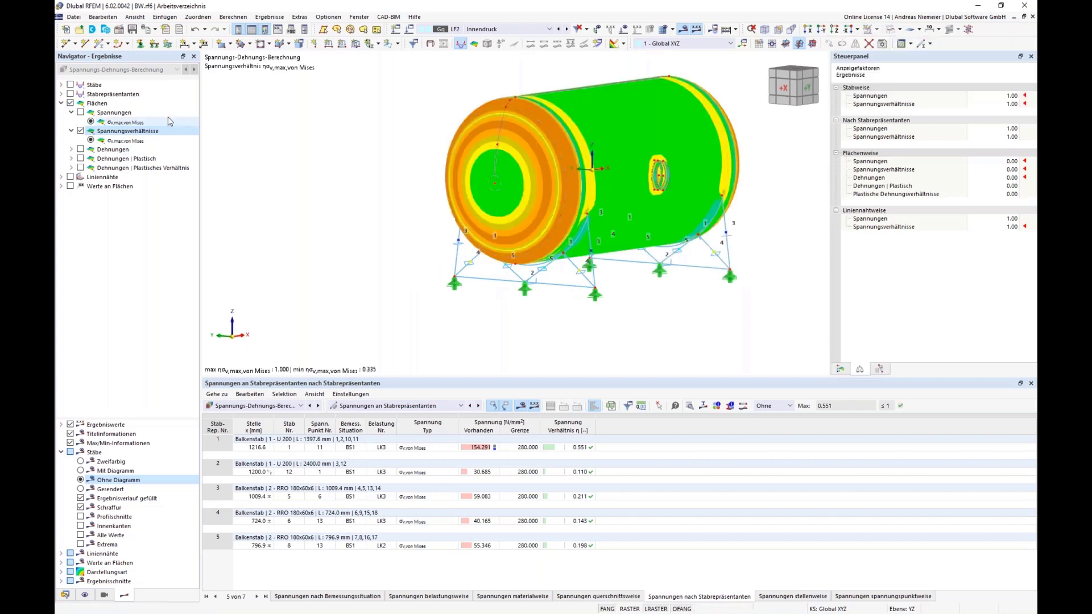
# Step: Turn on Werte an Flächen and limit the displayed surface values to the extremes
pyautogui.keyDown('ctrl'); pyautogui.moveTo(569, 170); pyautogui.dragTo(495, 296, button='middle'); pyautogui.keyUp('ctrl')
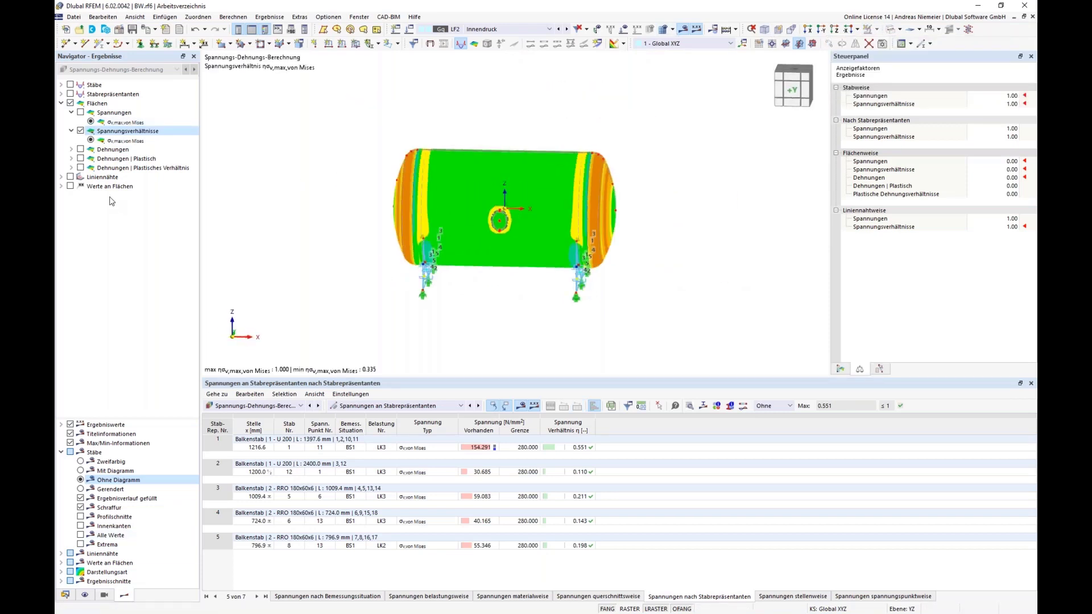
pyautogui.click(70, 187)
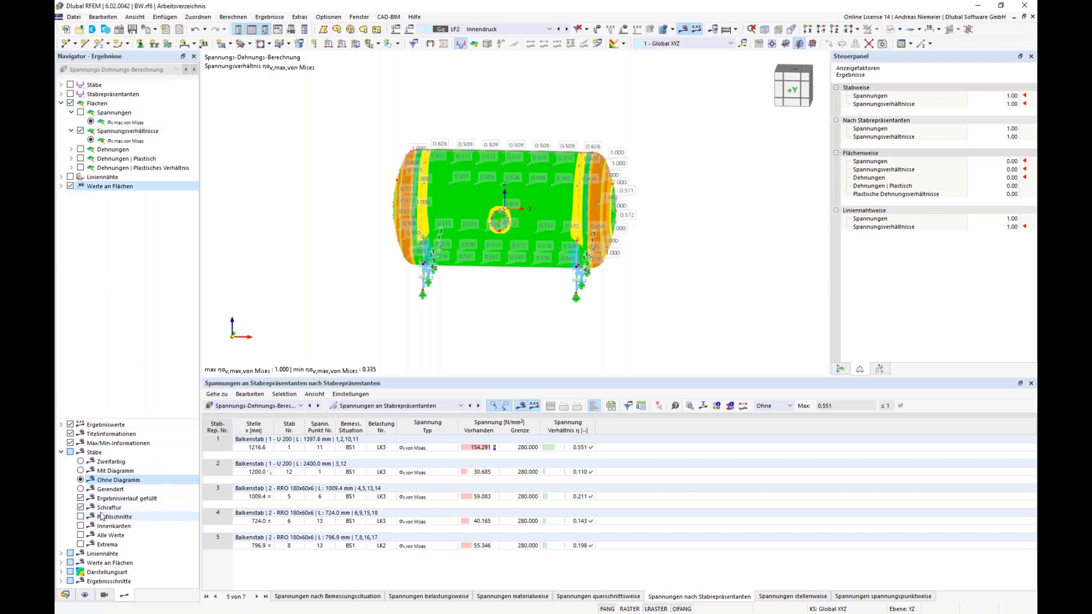
pyautogui.click(61, 452)
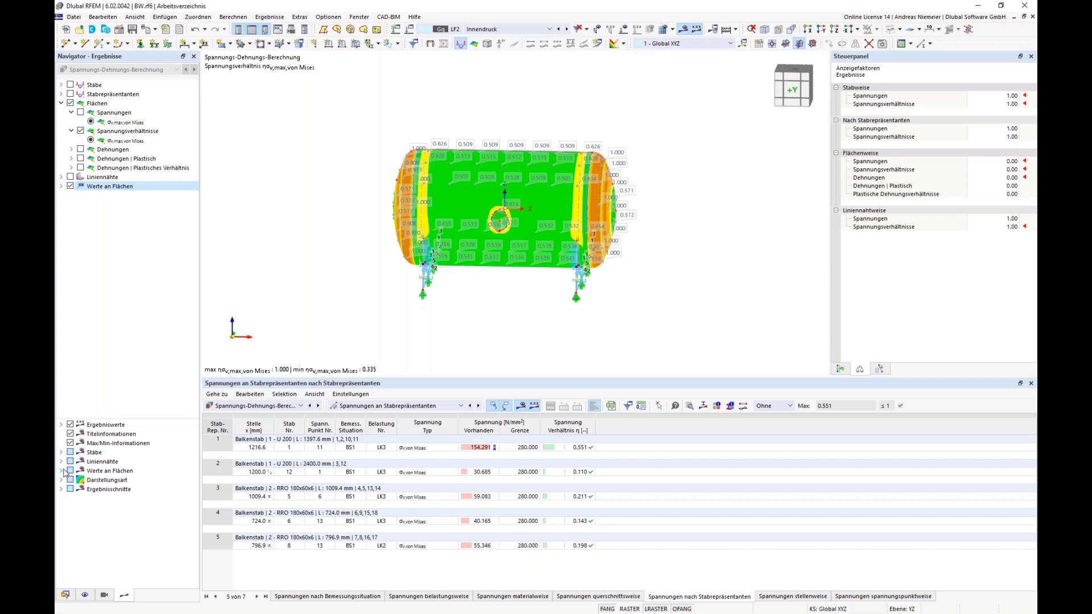
pyautogui.click(61, 470)
pyautogui.click(81, 480)
# Step: Restrict the visible surfaces to thickness 1 - Boden, excluding Starr and 3 - Mannloch
pyautogui.moveTo(571, 318); pyautogui.dragTo(546, 328, button='middle')
pyautogui.click(104, 595)
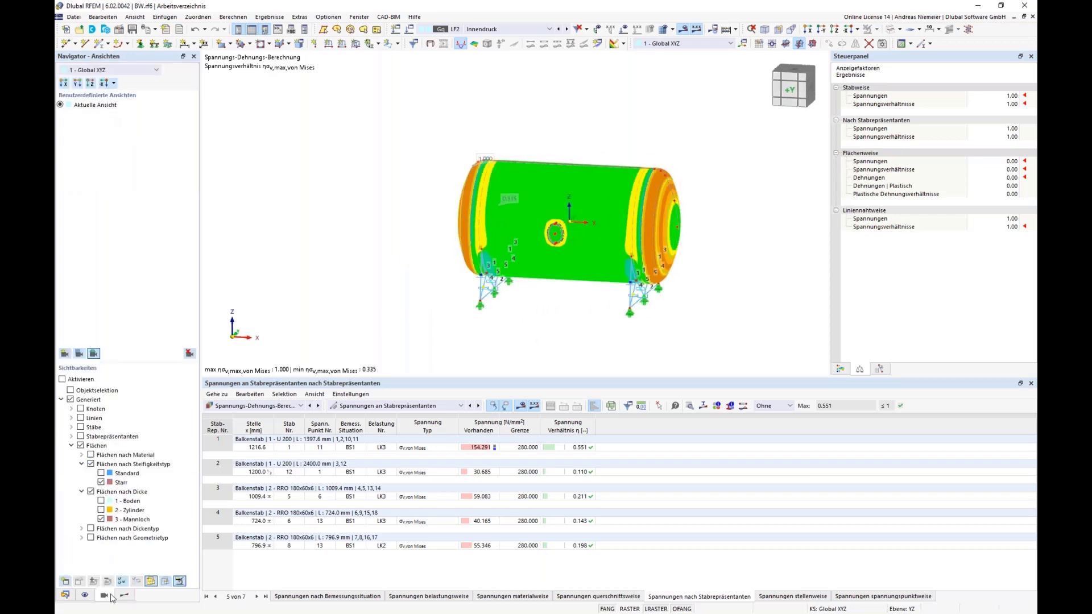
pyautogui.click(101, 482)
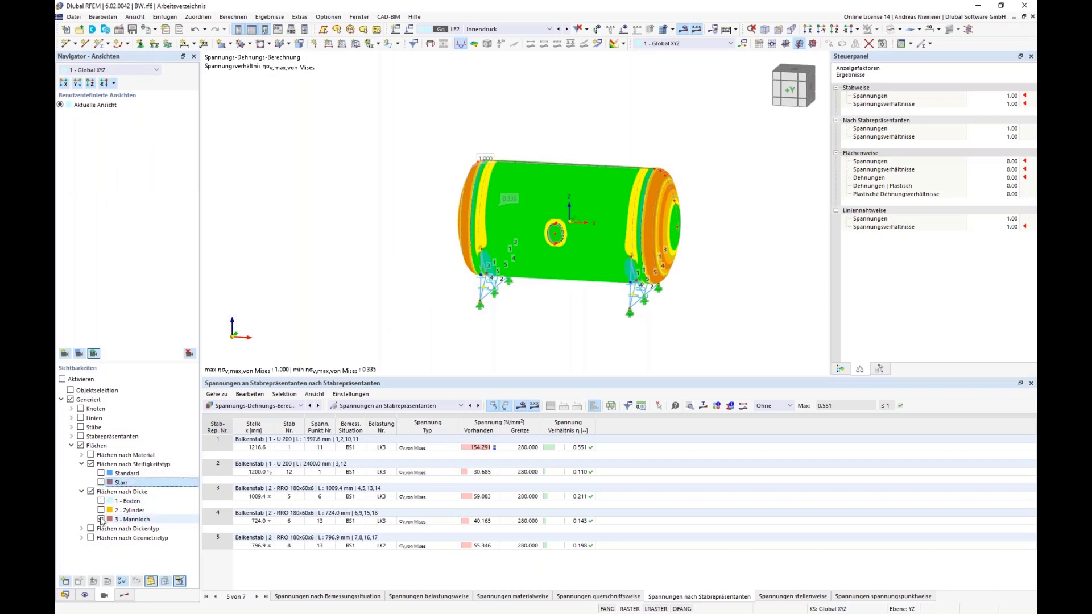
pyautogui.click(100, 519)
pyautogui.click(128, 501)
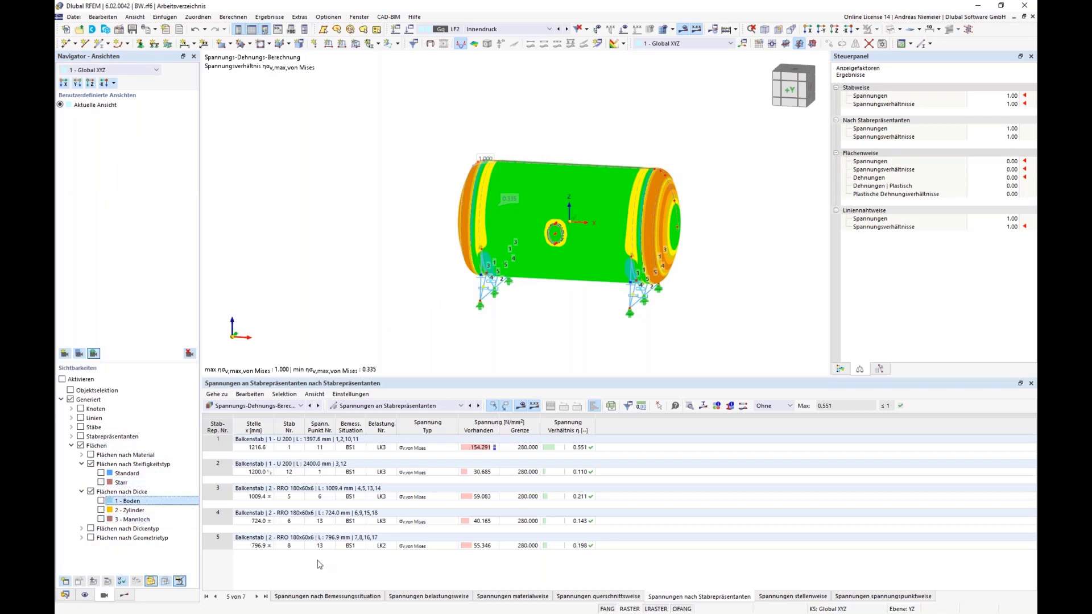
pyautogui.press('space')
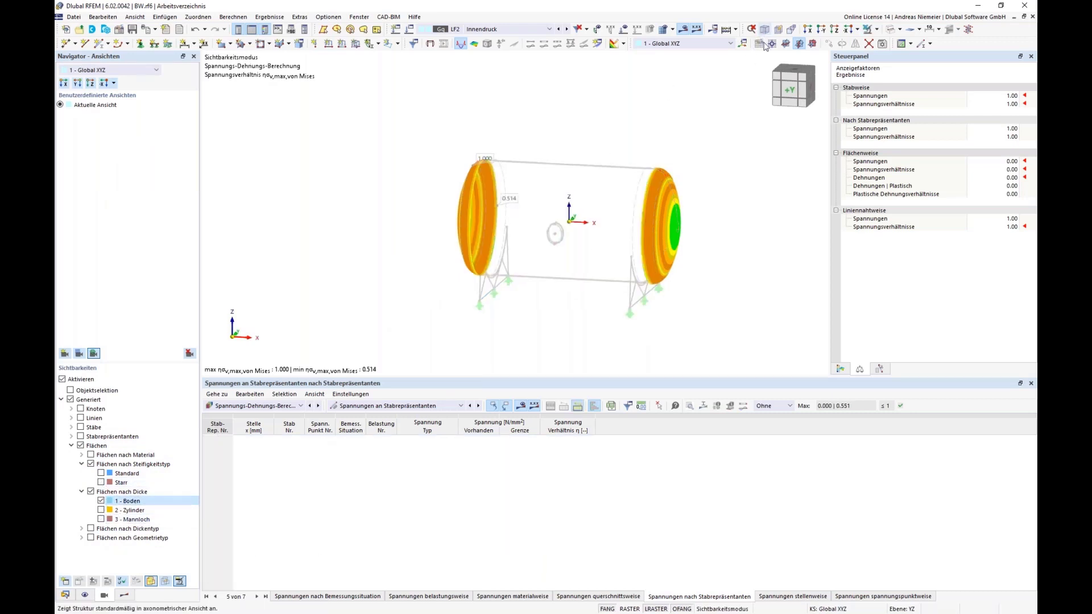
# Step: Close the results table and send the Boden stress ratio graphic in the standard axonometric view to the printout report
pyautogui.click(766, 45)
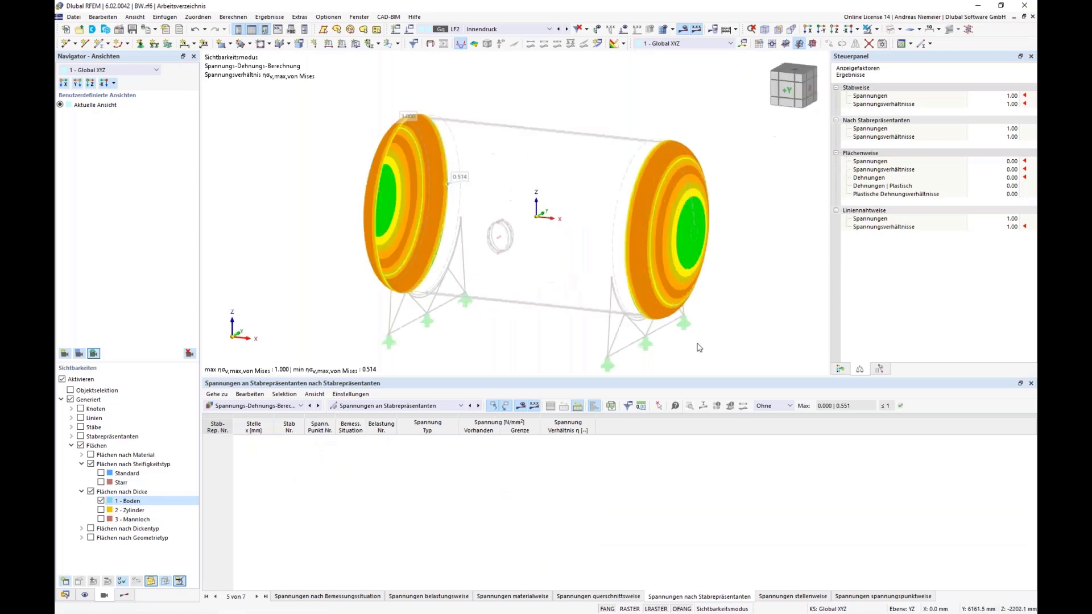
pyautogui.click(1031, 384)
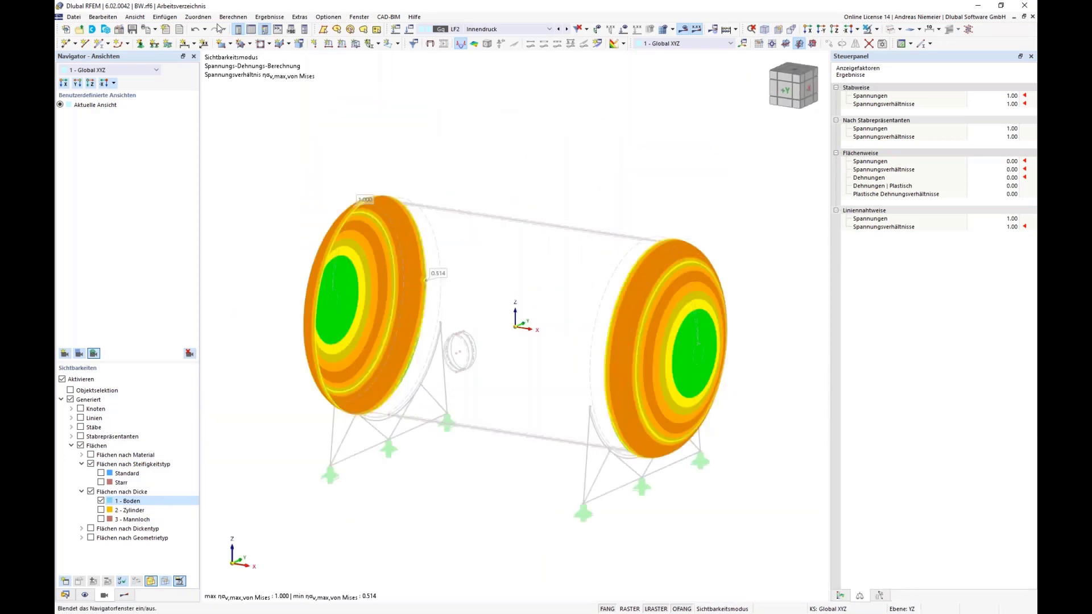
pyautogui.click(154, 30)
pyautogui.click(192, 102)
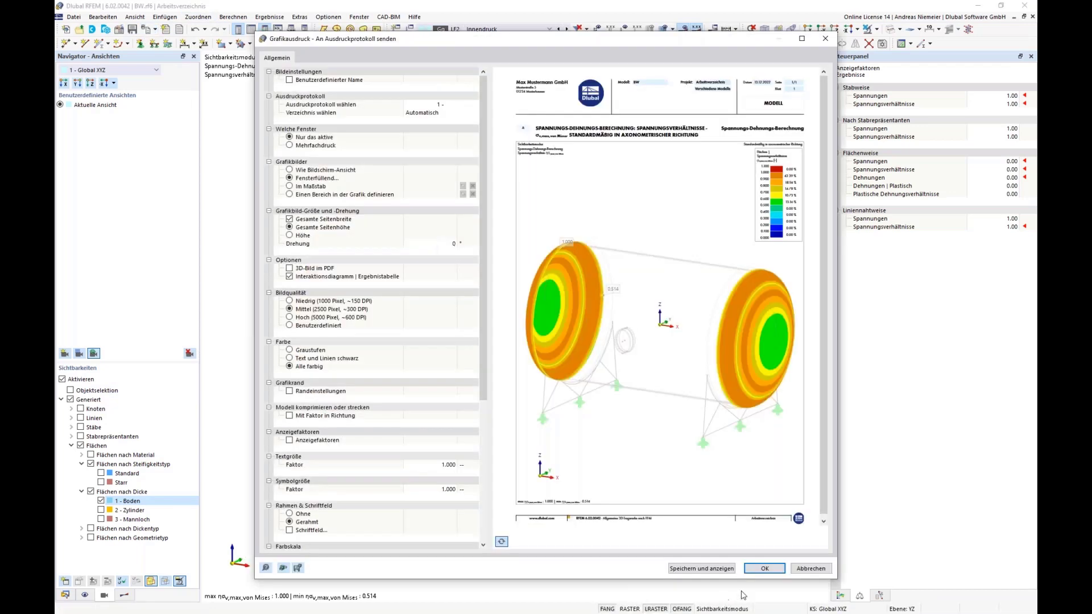
pyautogui.click(763, 569)
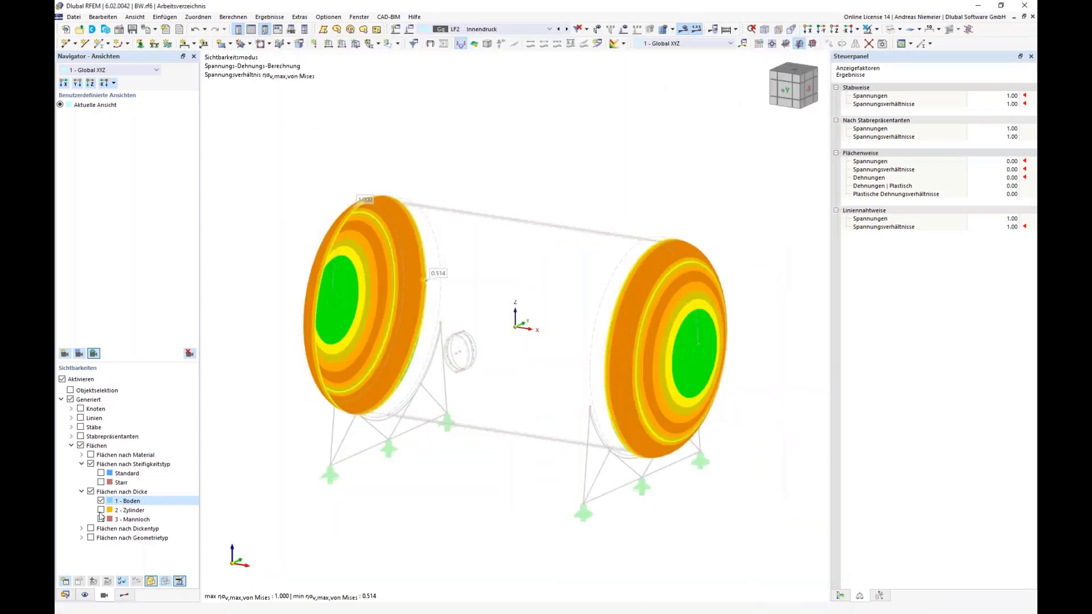
# Step: Show only the 2 - Zylinder surfaces and send their stress ratio graphic to the printout report with 3D-Bild im PDF enabled
pyautogui.click(101, 510)
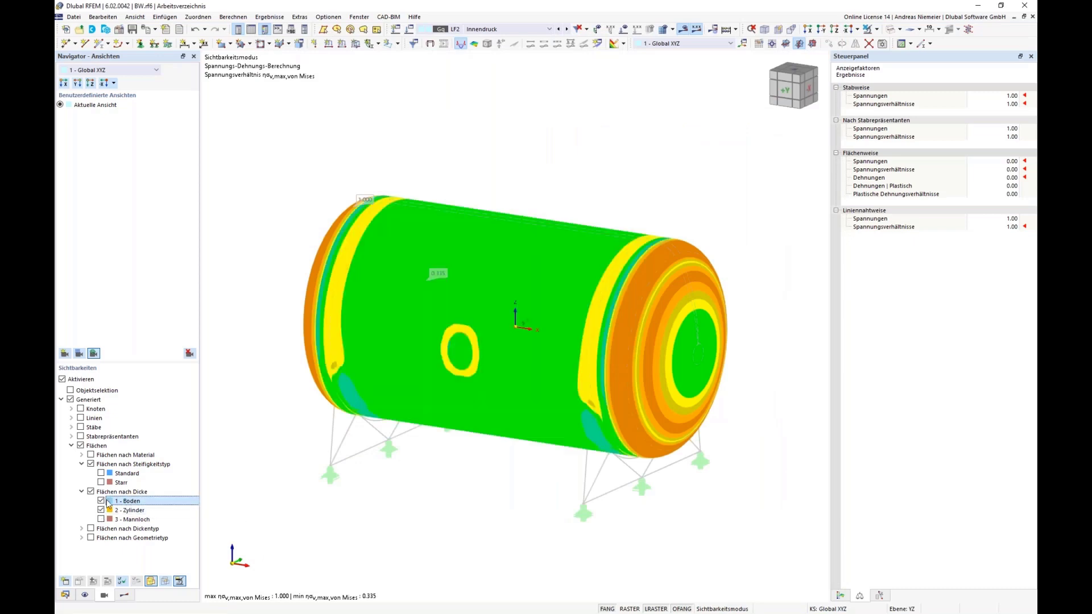
pyautogui.press('space')
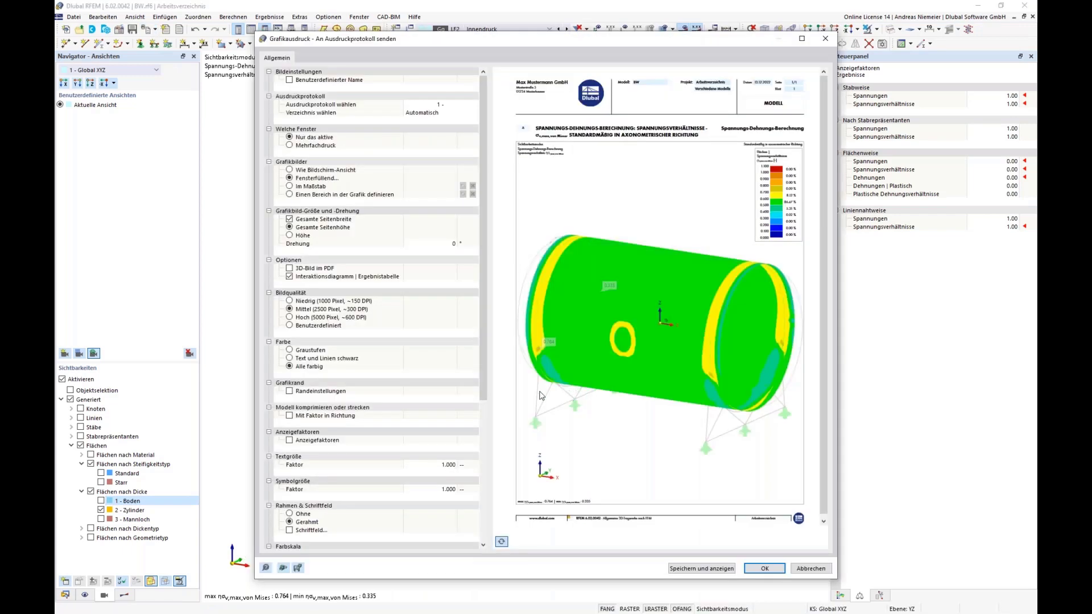
pyautogui.click(290, 269)
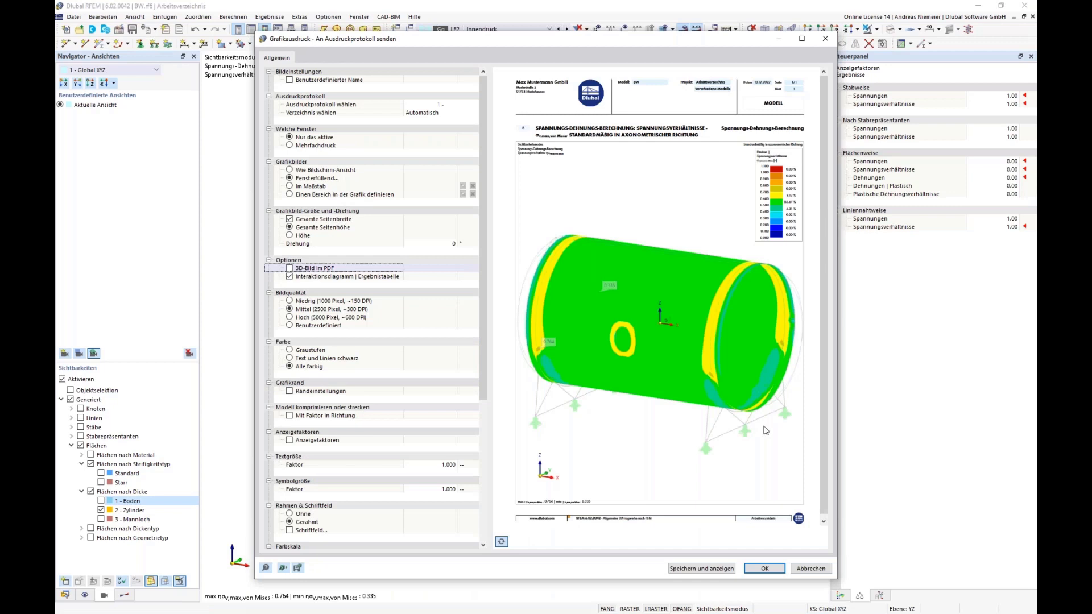
pyautogui.press('space')
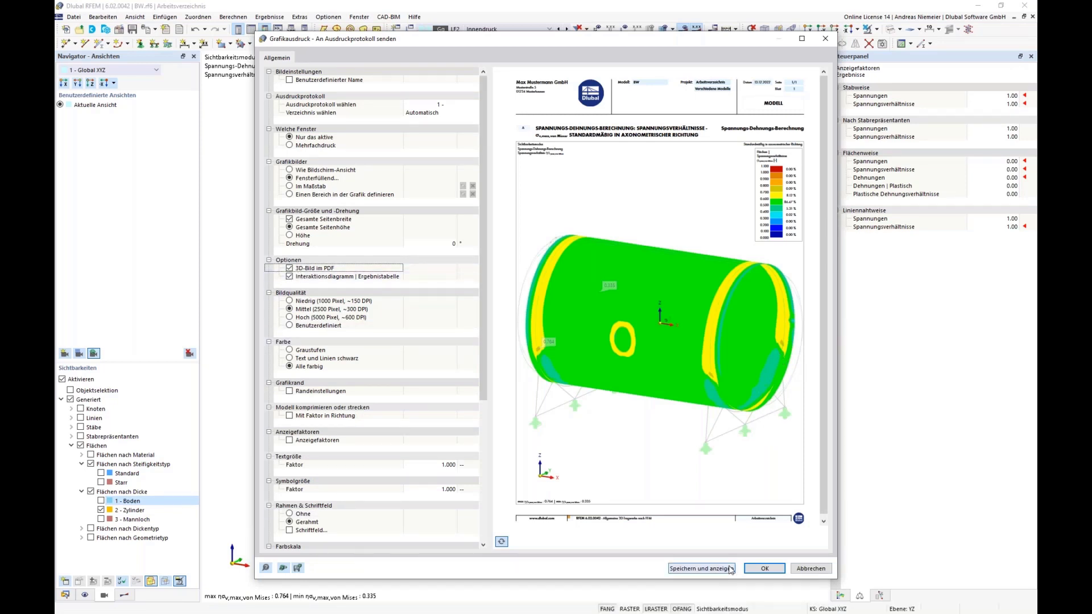
pyautogui.click(764, 567)
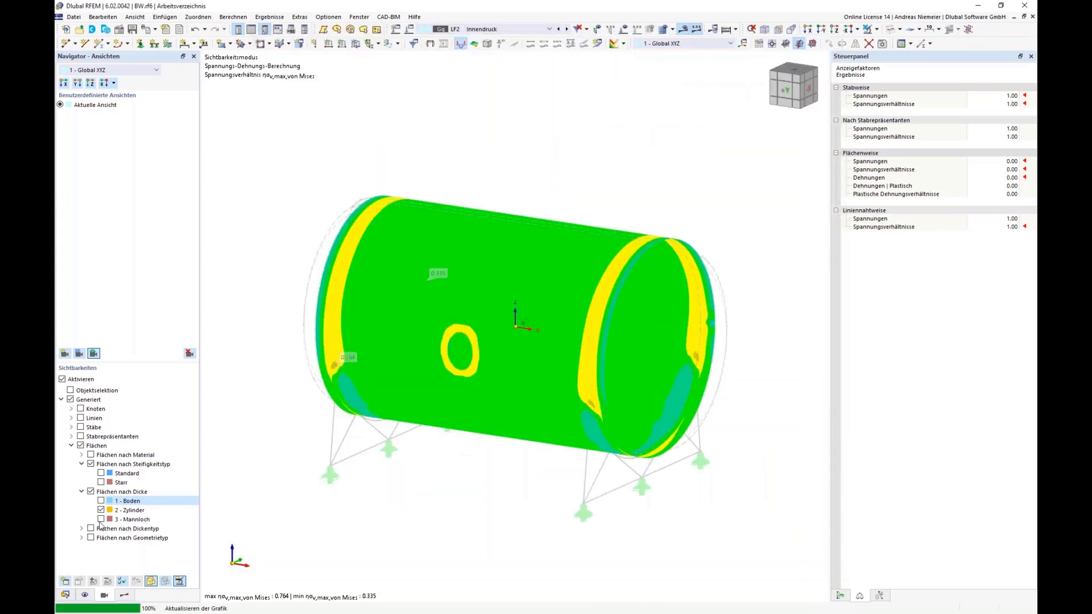
# Step: Show only the 3 - Mannloch surfaces and send their enlarged stress ratio graphic to the printout report with 3D-Bild im PDF disabled
pyautogui.click(101, 520)
pyautogui.click(101, 519)
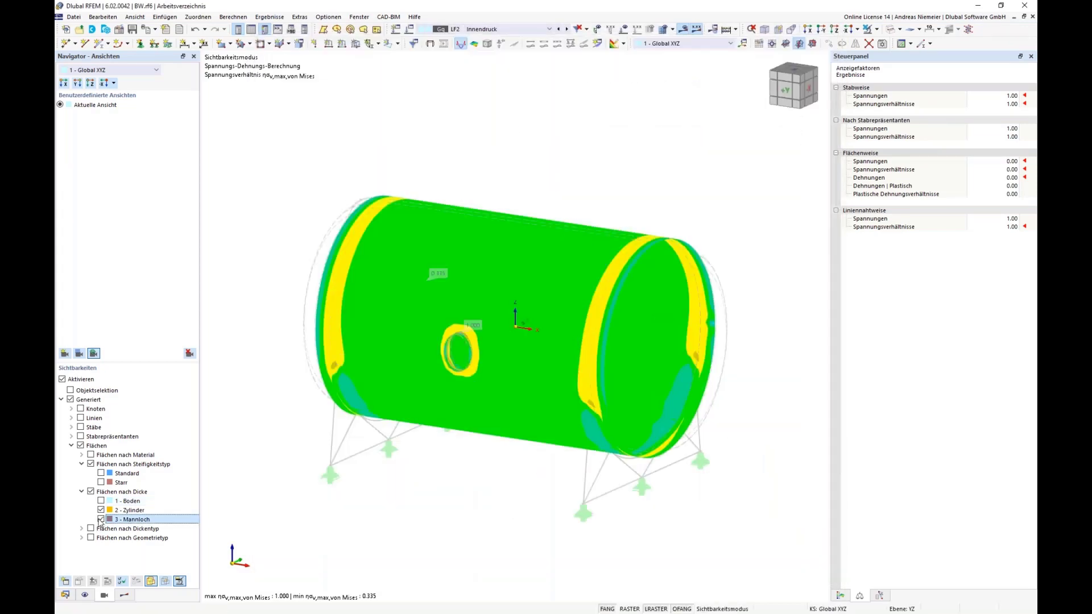
pyautogui.click(102, 511)
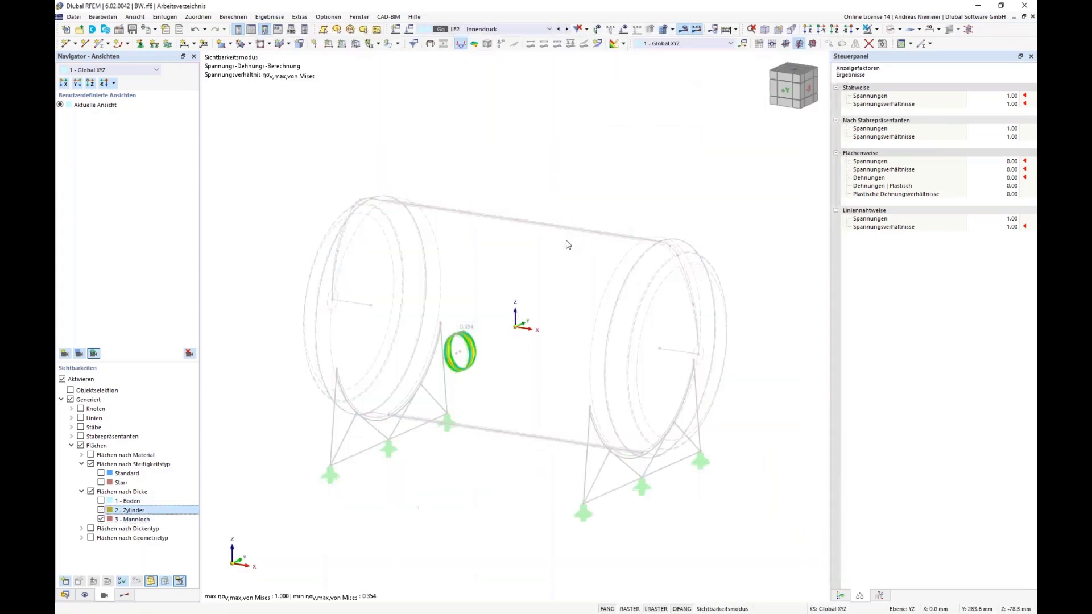
pyautogui.scroll(2, 764, 56)
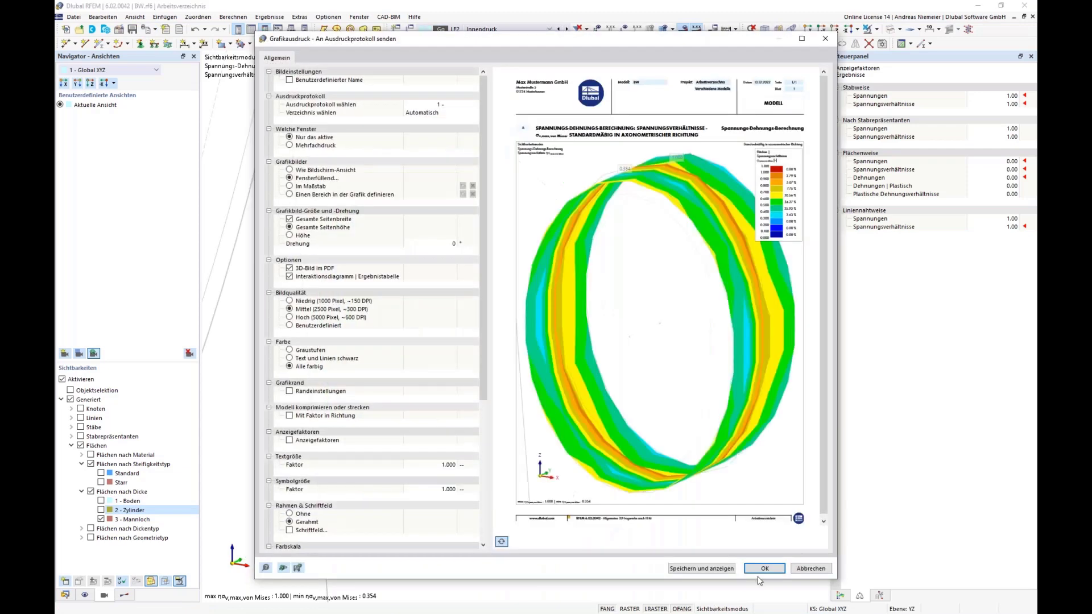
pyautogui.click(764, 577)
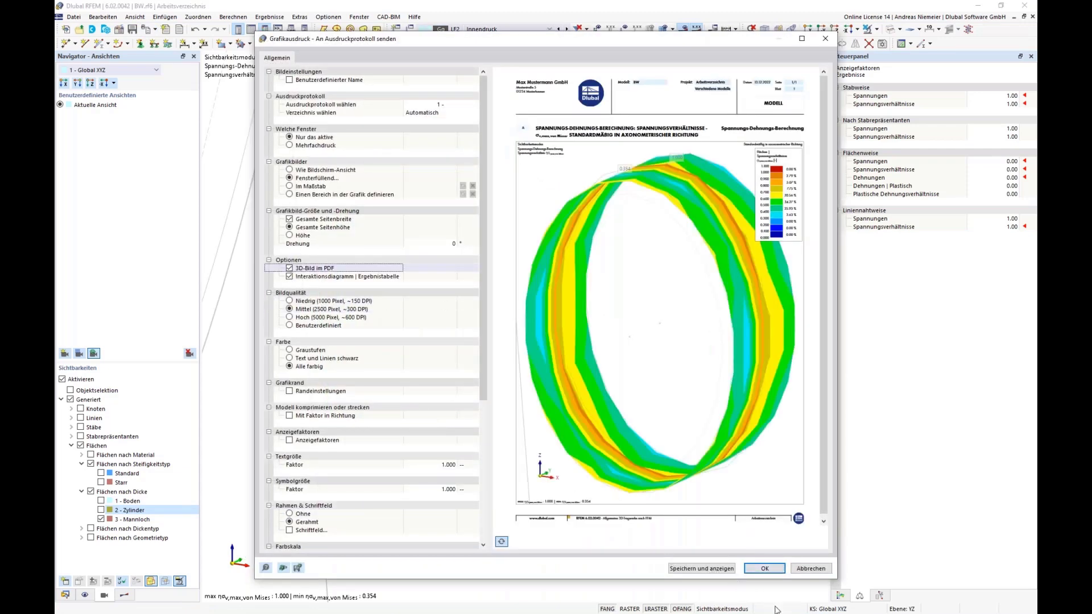
pyautogui.press('space')
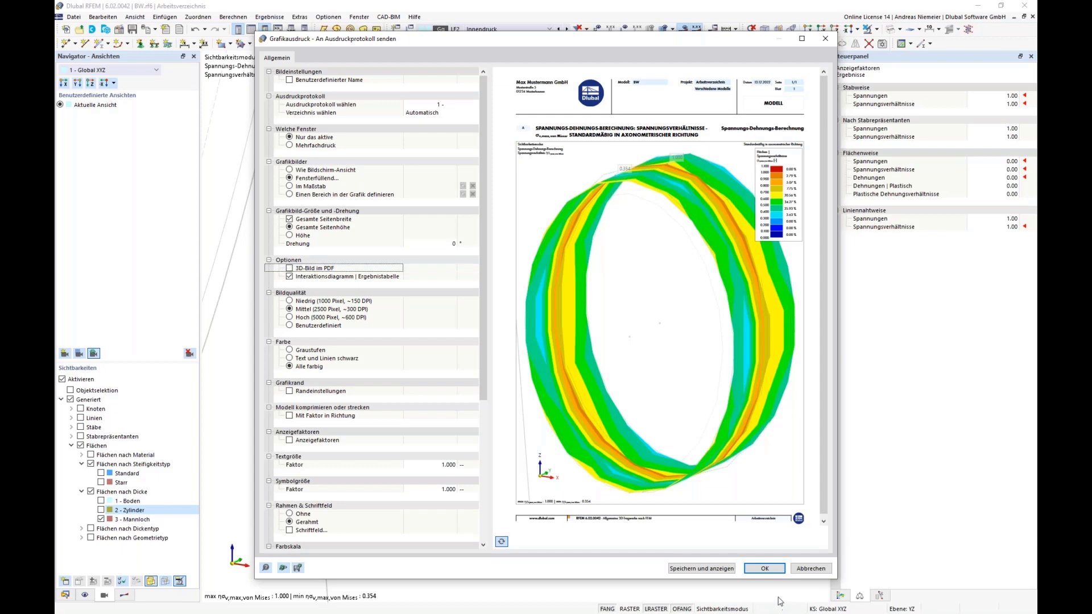
pyautogui.click(764, 568)
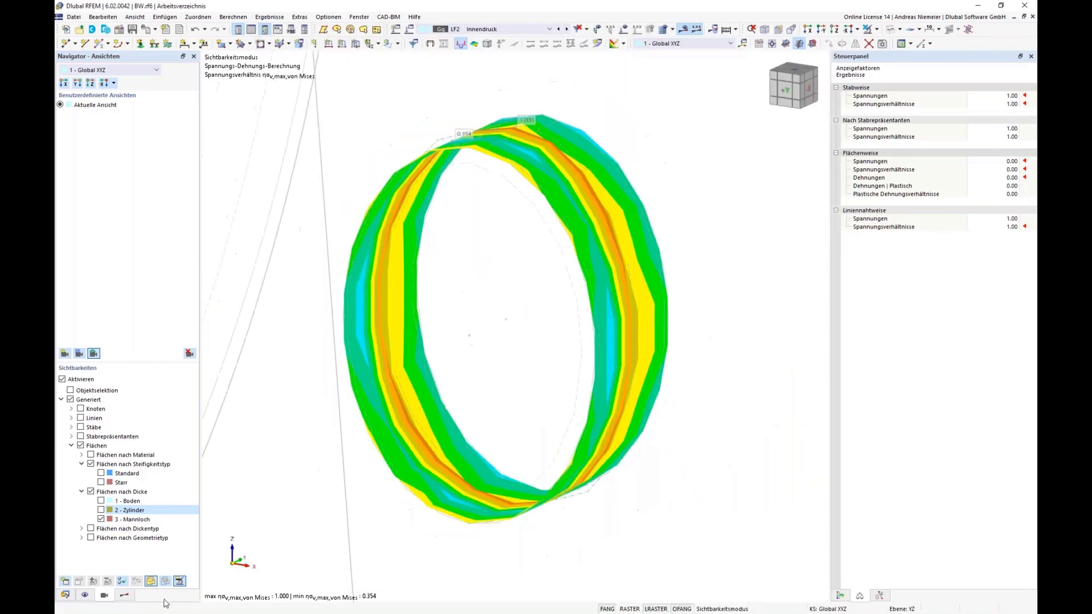
# Step: Switch the displayed results from Flächen to Liniennähte and deactivate the visibilities to show the whole vessel in the standard axonometric view
pyautogui.click(124, 595)
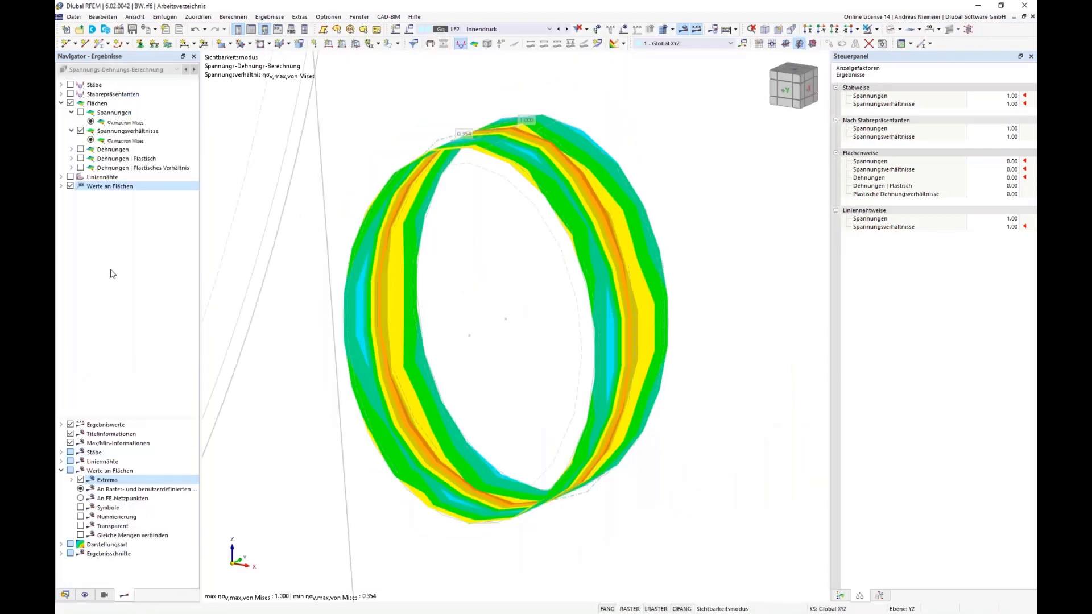
pyautogui.click(70, 102)
pyautogui.click(70, 177)
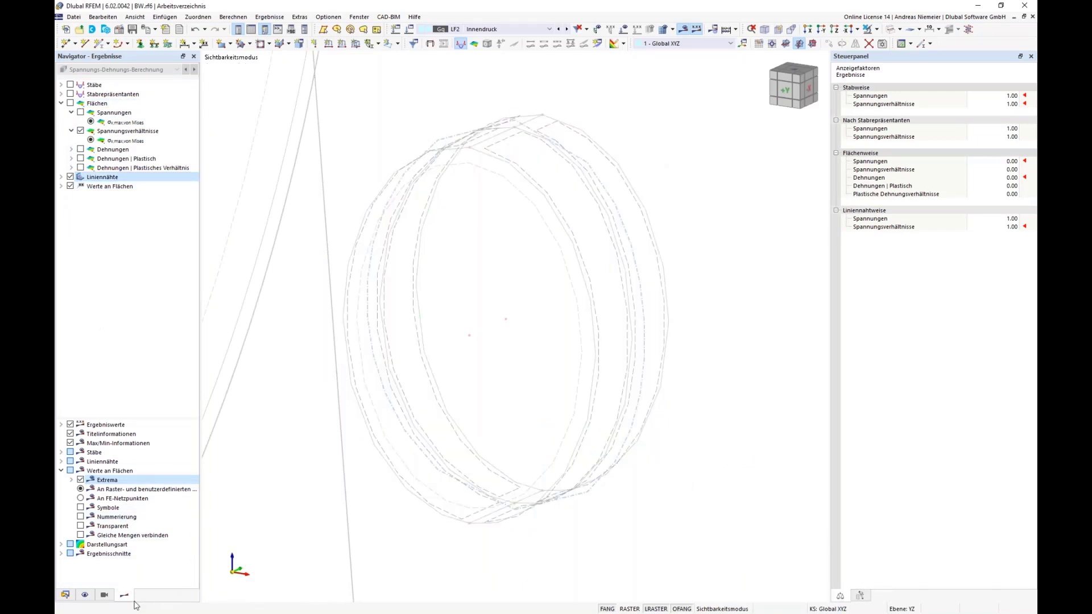
pyautogui.click(110, 597)
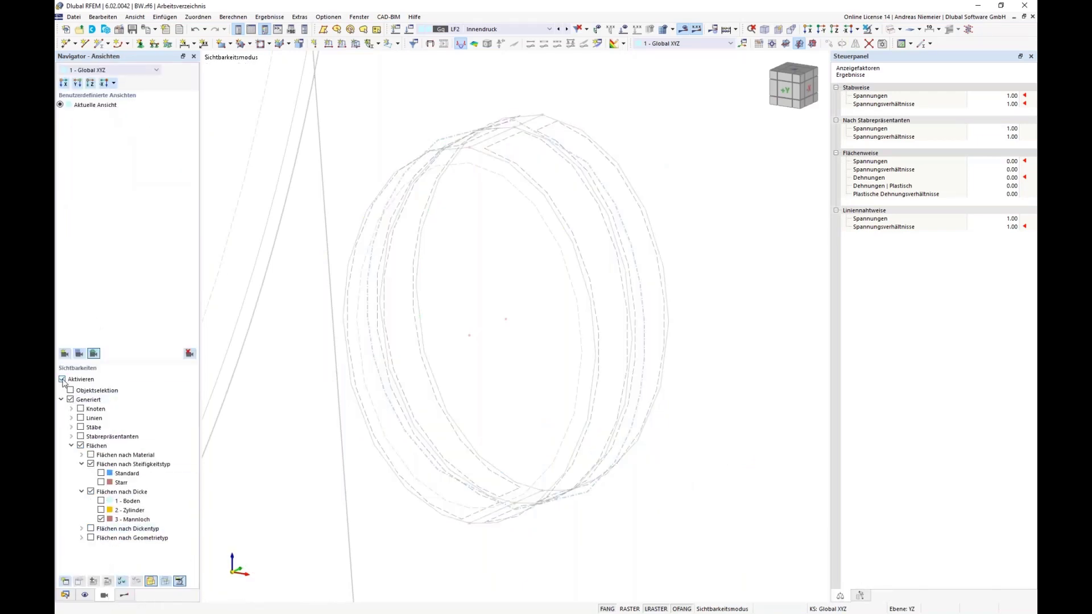
pyautogui.press('Escape')
pyautogui.click(817, 44)
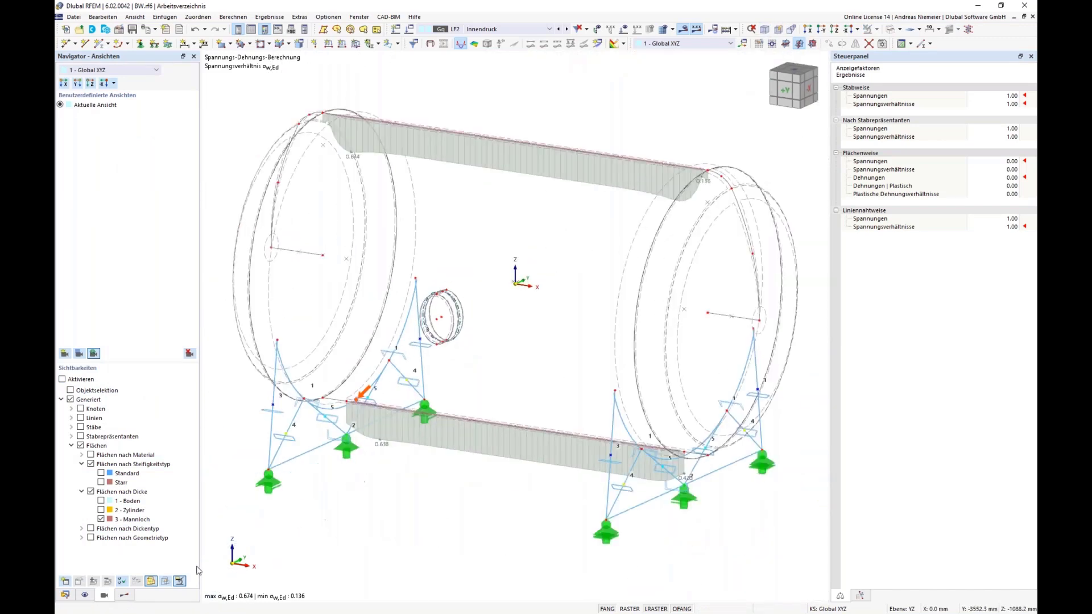
# Step: Expand the Liniennähte results, send their stress ratio graphic to the printout report without a 3D image, and display the report
pyautogui.click(124, 595)
pyautogui.click(61, 178)
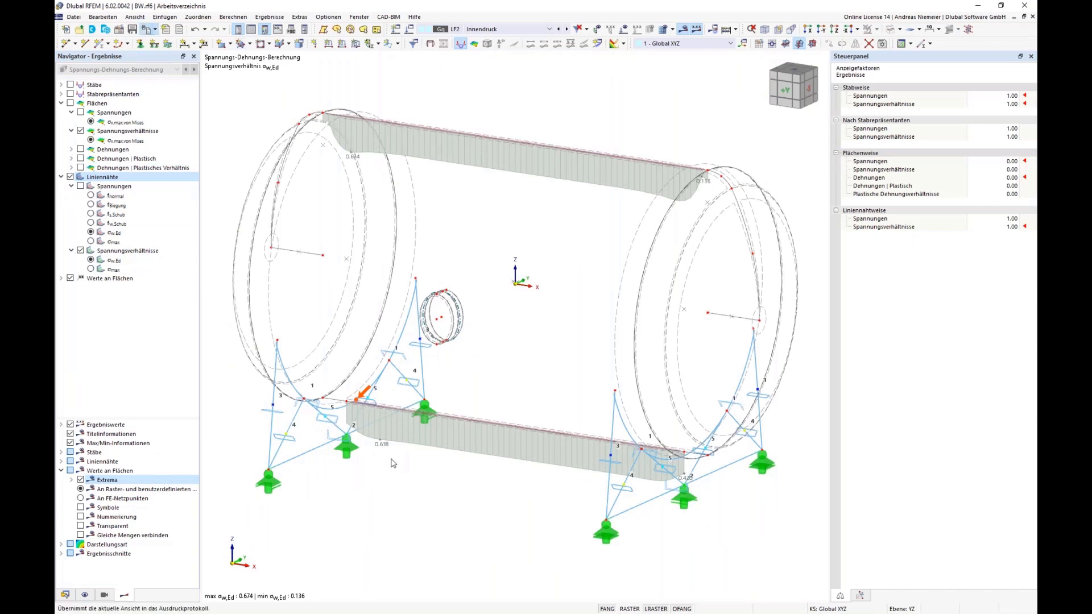
pyautogui.hotkey('ctrl', 'p')
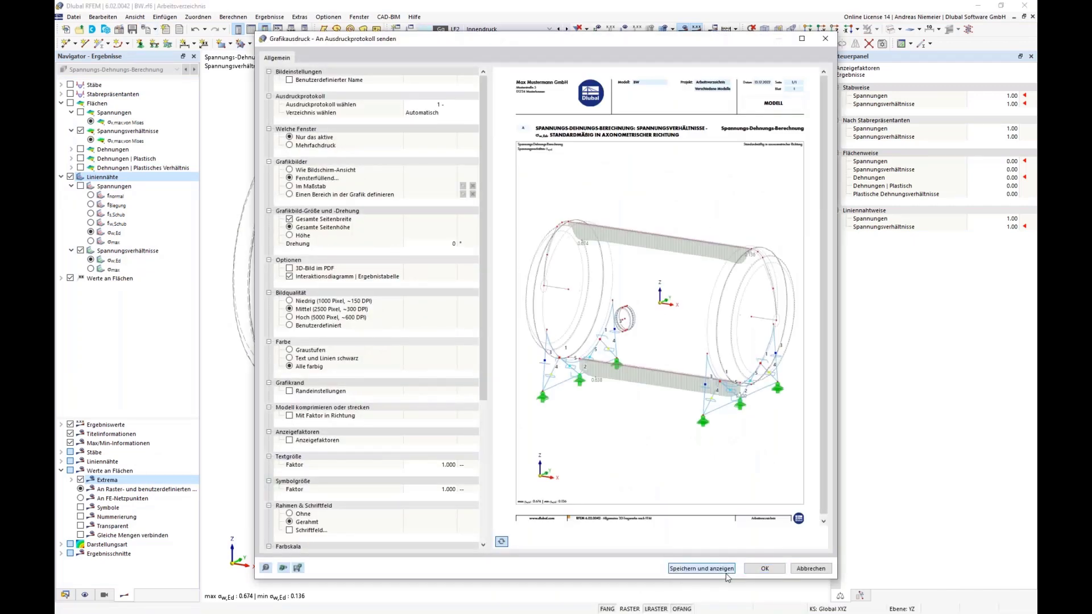
pyautogui.click(724, 571)
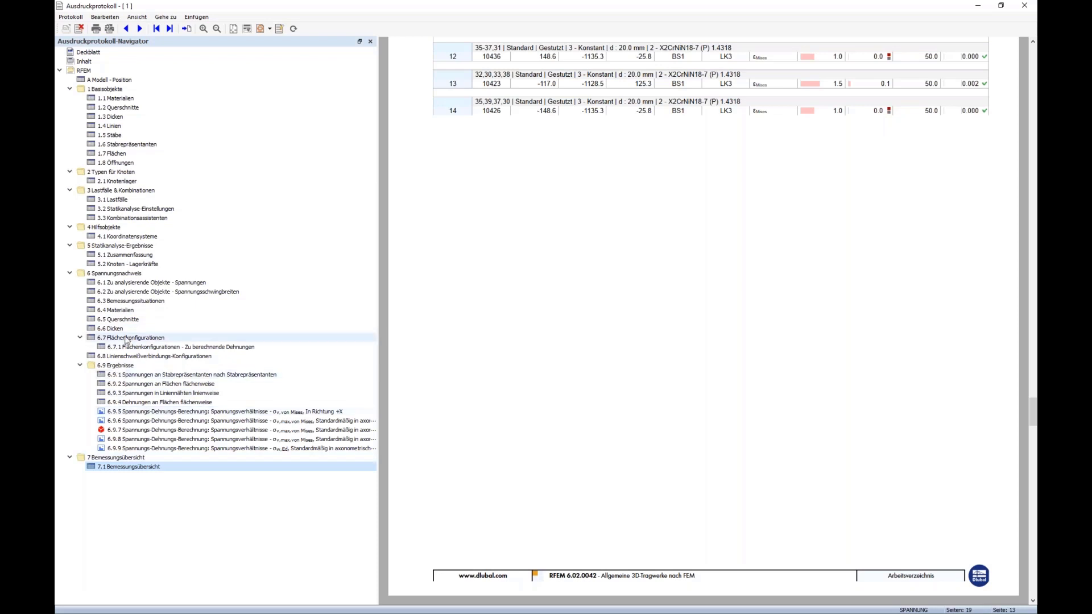
# Step: Review the stress ratio graphics from 6.9.5 to 6.9.9 in the printout report with whole pages displayed
pyautogui.click(132, 411)
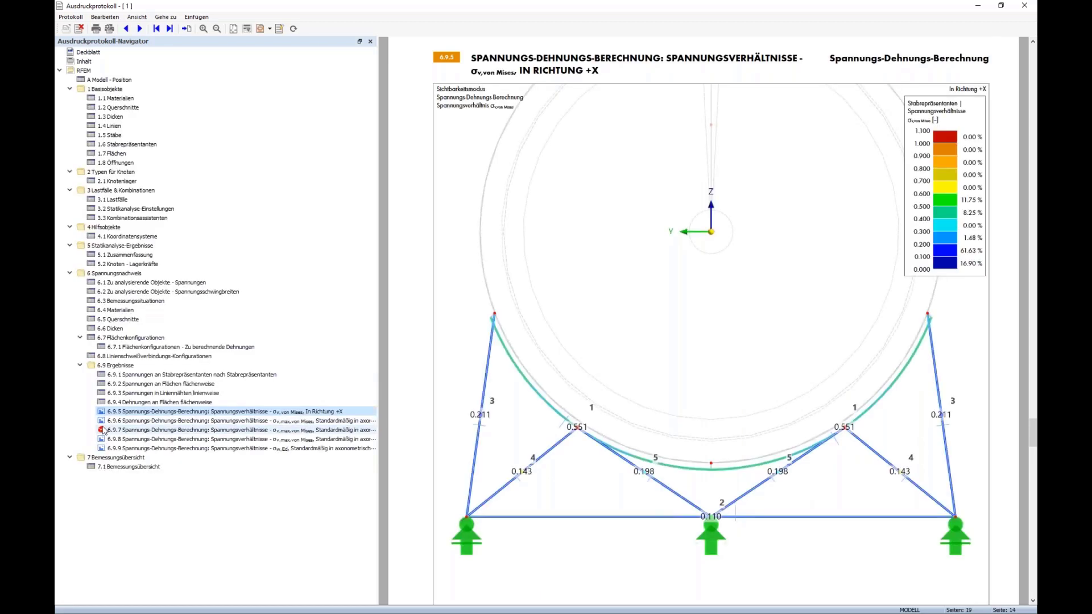
pyautogui.click(133, 421)
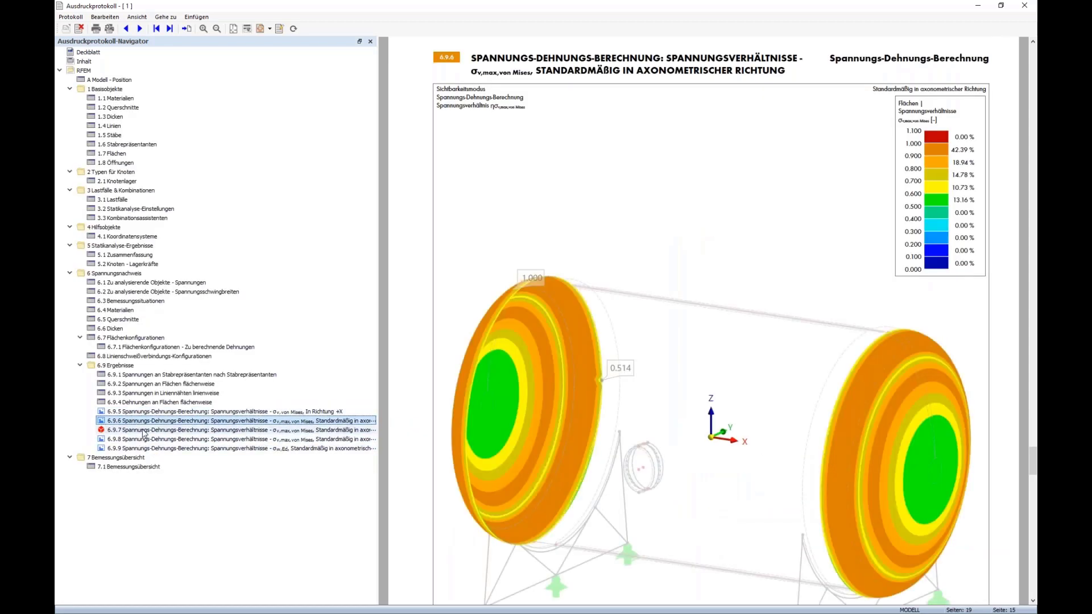
pyautogui.click(143, 431)
pyautogui.click(263, 28)
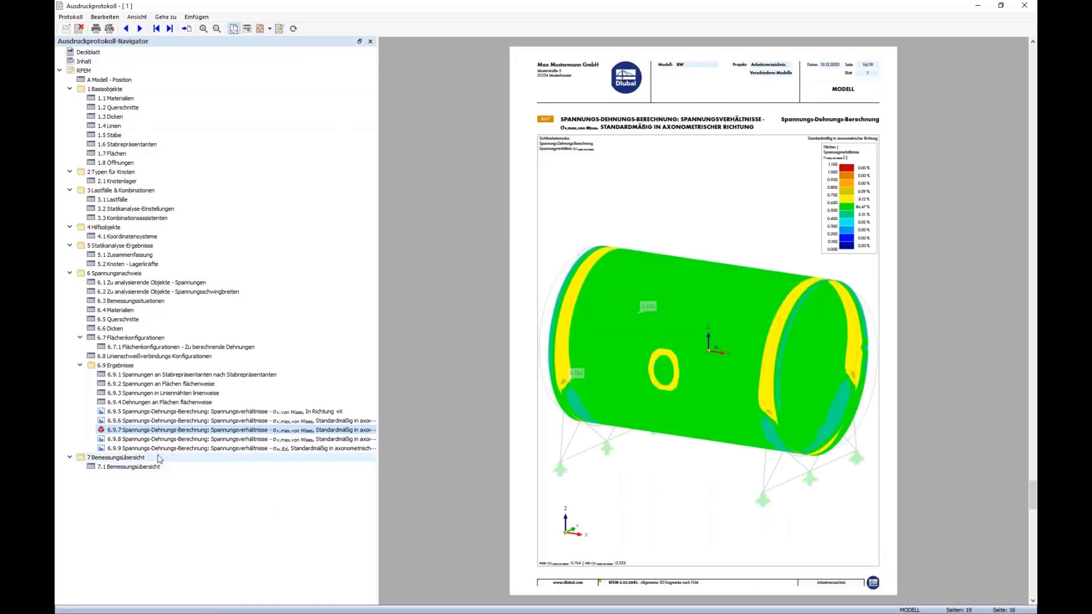
pyautogui.click(174, 439)
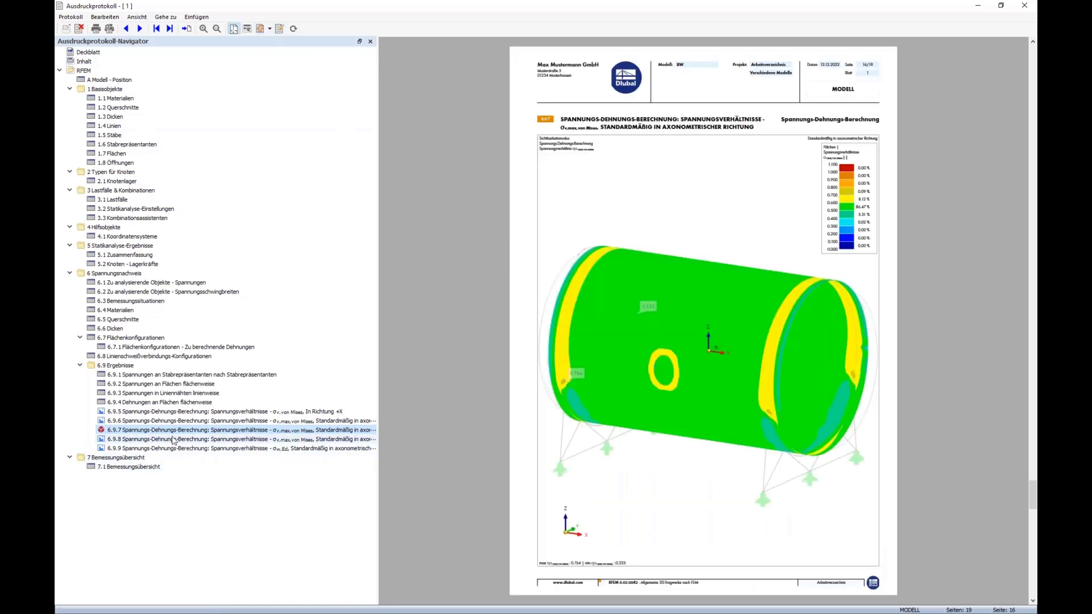
pyautogui.click(193, 449)
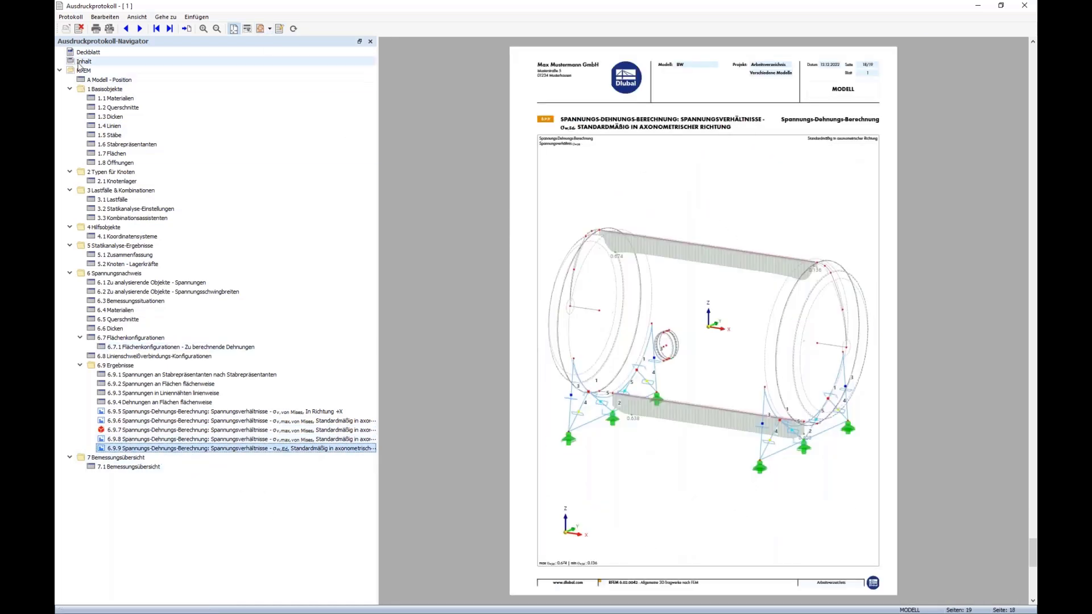
# Step: Export the printout report as a PDF named bw to the Desktop and open the exported file
pyautogui.hotkey('alt', 'p')
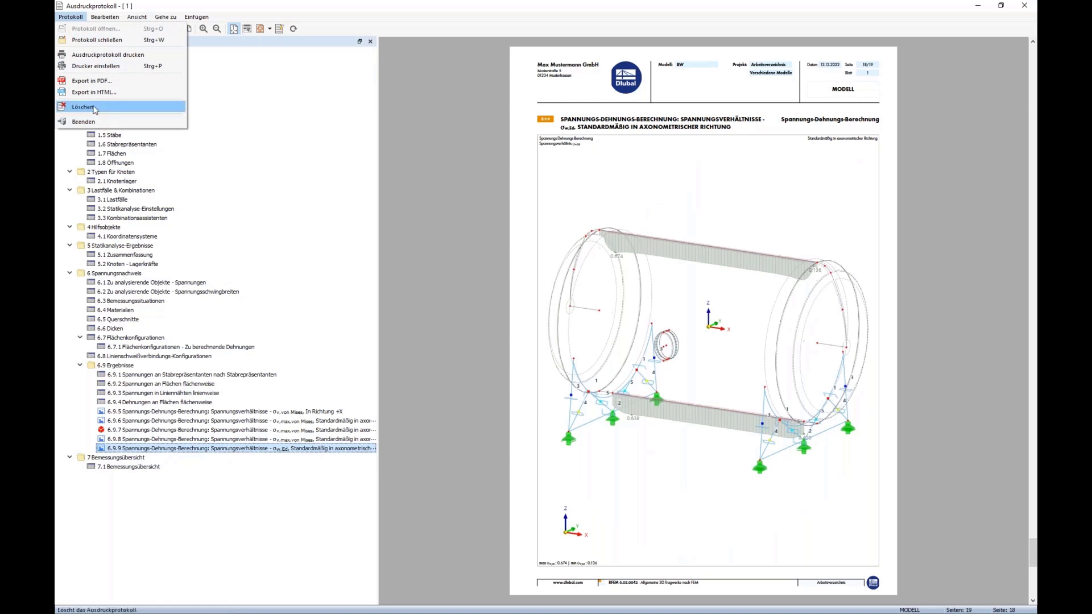
pyautogui.click(94, 81)
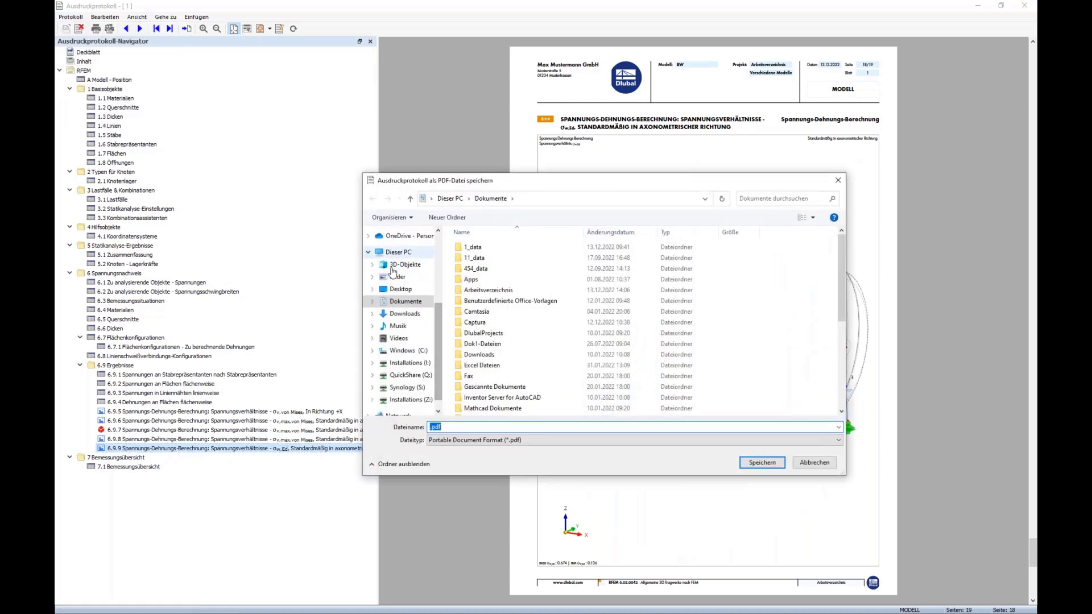
pyautogui.click(400, 288)
pyautogui.hotkey('ctrl', 'a')
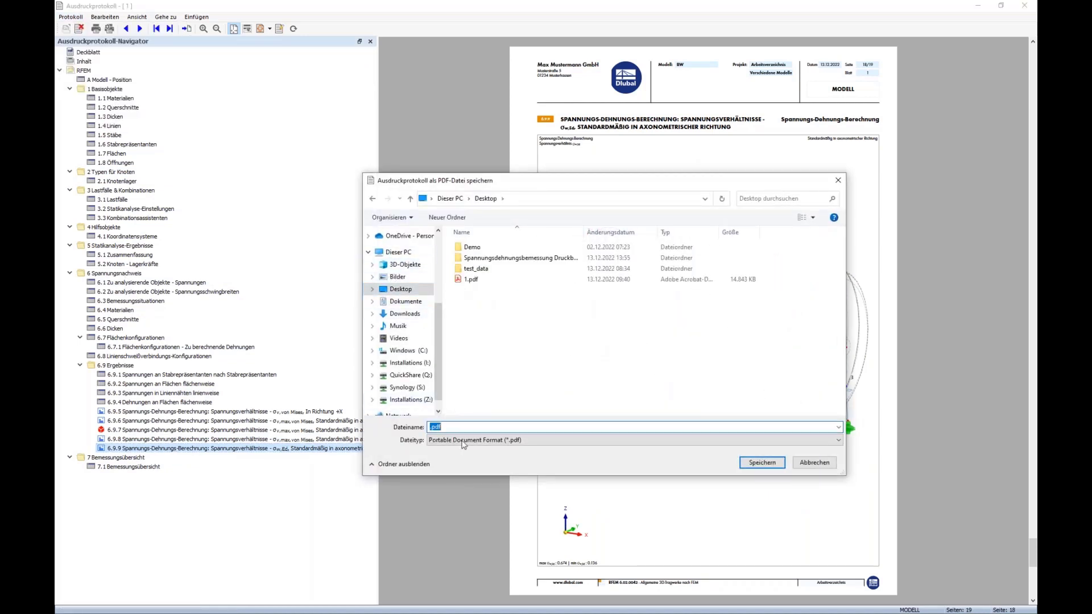
pyautogui.write('bw')
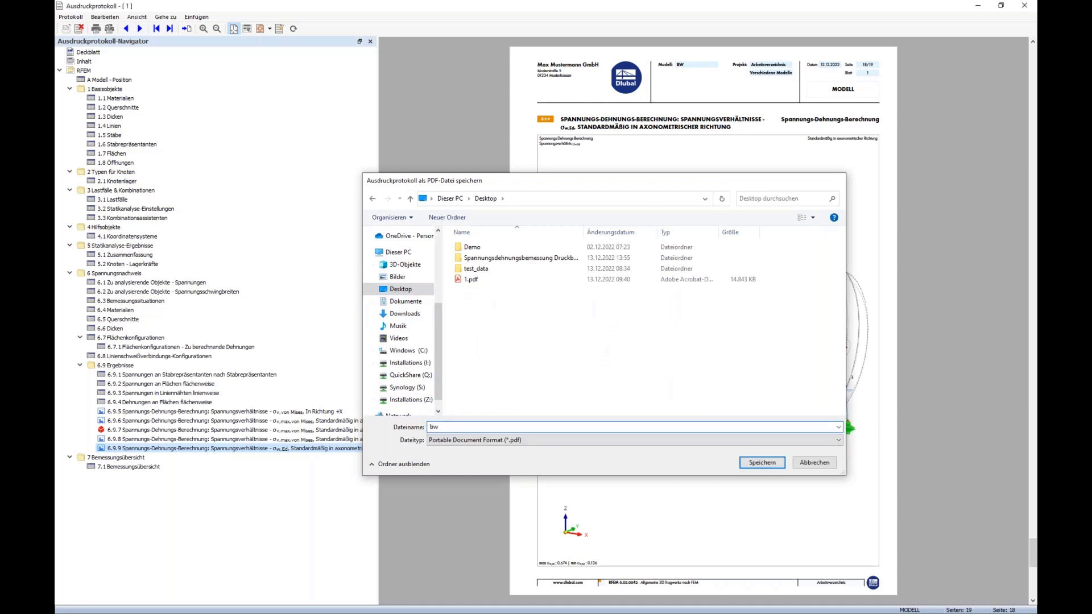
pyautogui.press('Return')
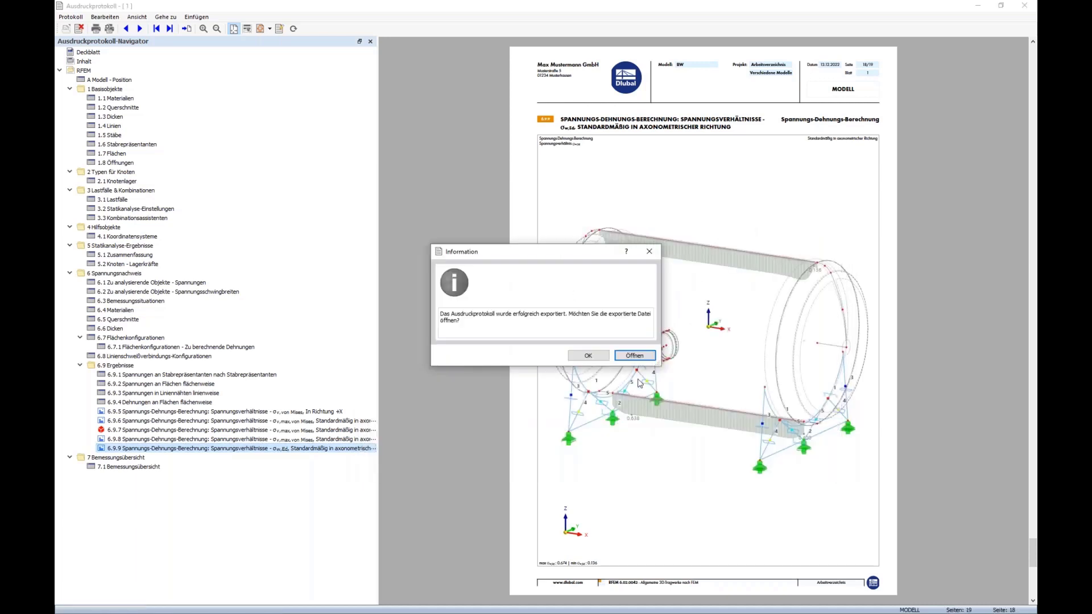
pyautogui.click(639, 359)
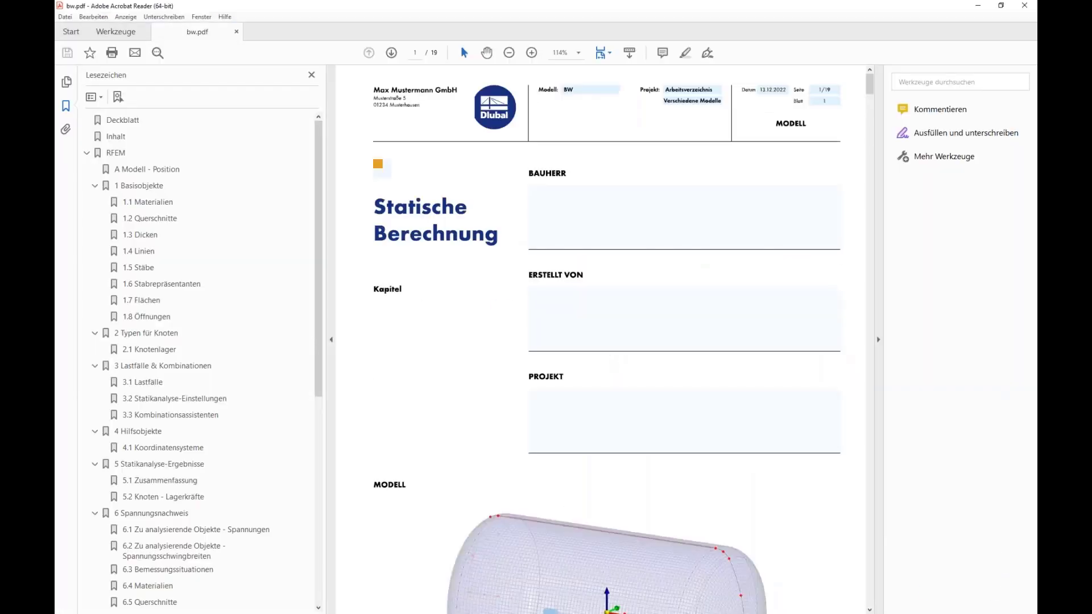
# Step: Fit the PDF view to full pages and look through the report's tables
pyautogui.click(609, 53)
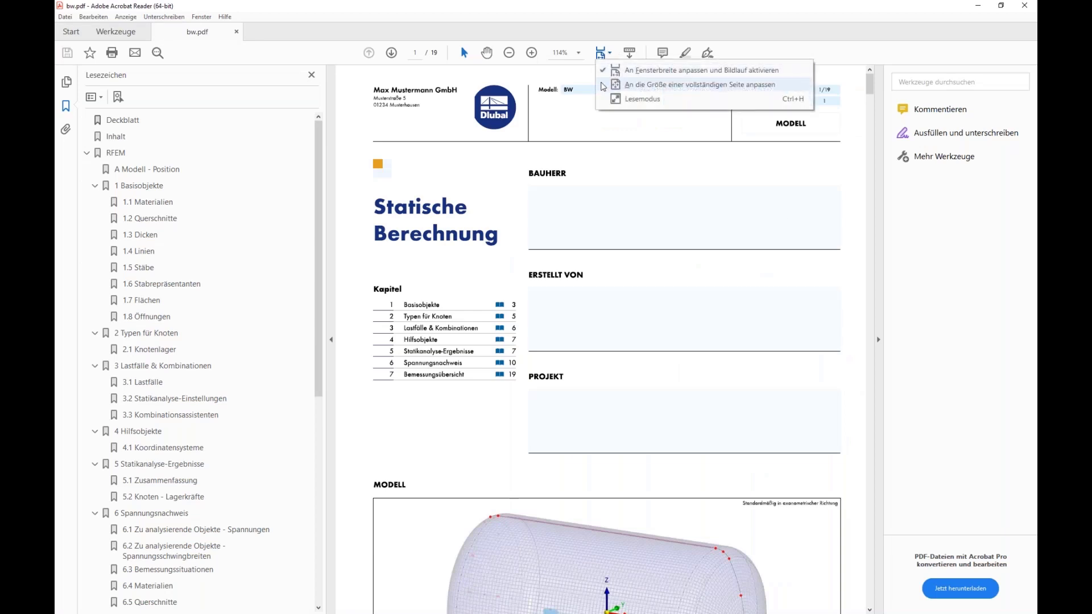
pyautogui.click(614, 69)
pyautogui.scroll(-3, 545, 275)
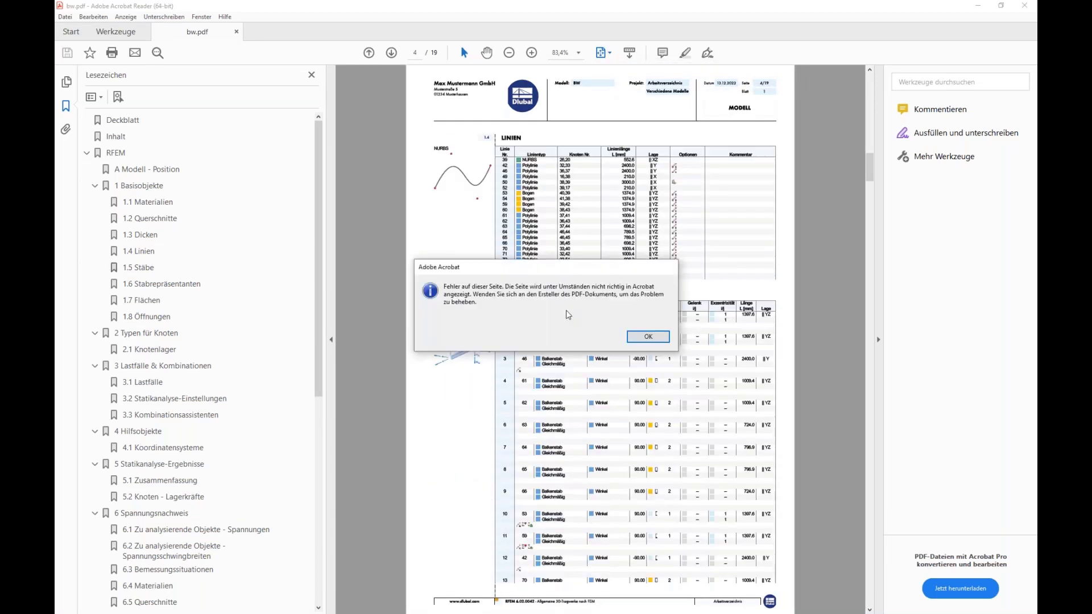
pyautogui.click(649, 336)
pyautogui.scroll(-6, 555, 345)
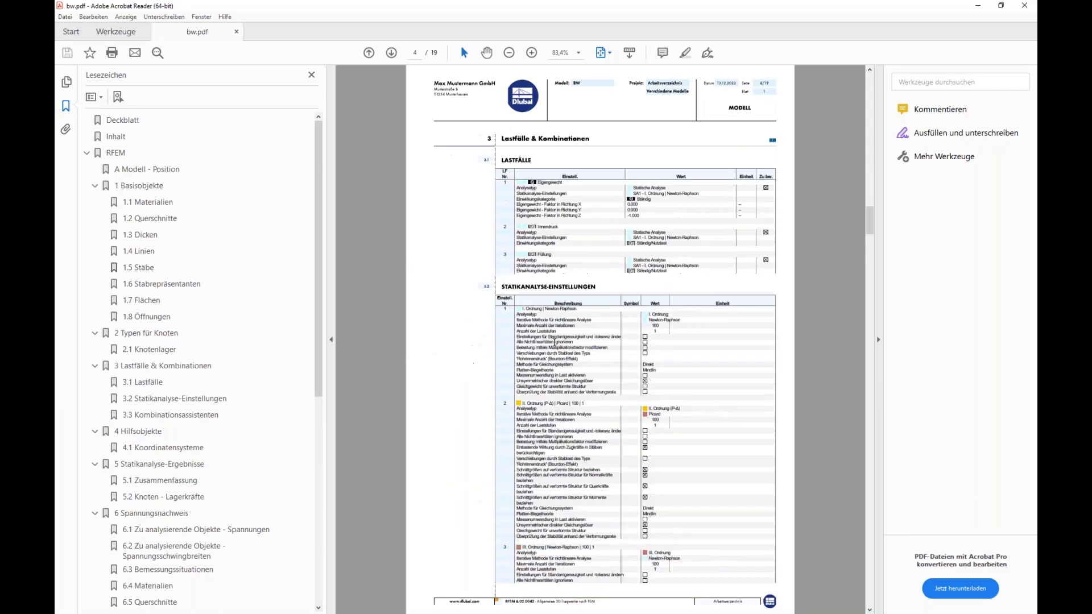
pyautogui.scroll(6, 554, 345)
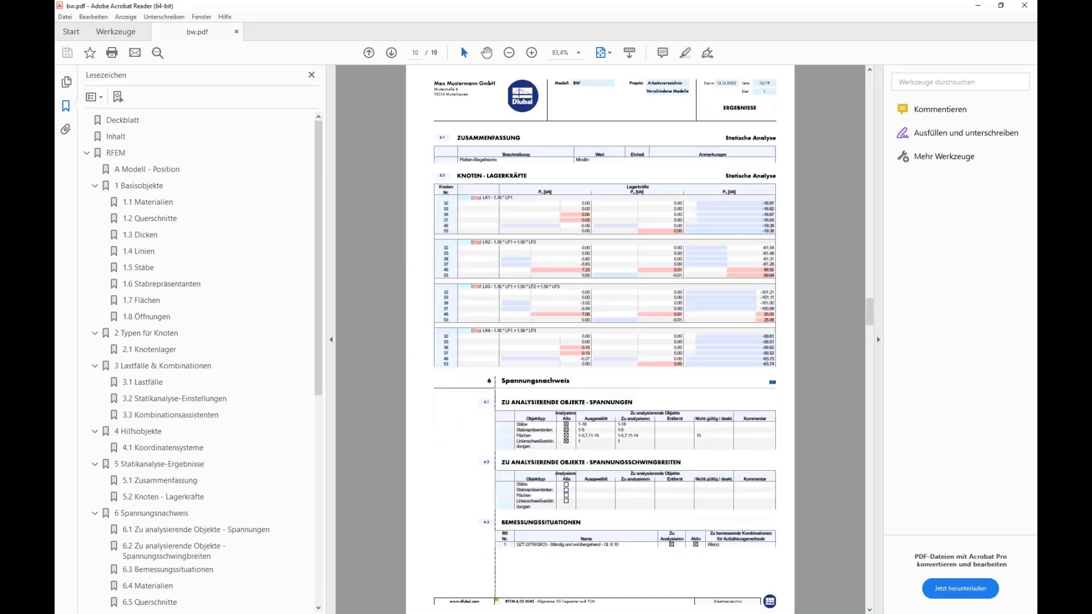
# Step: Always trust the document to enable its 3D content and go to the cylinder's 3D stress ratio graphic in section 6.9.7
pyautogui.click(795, 75)
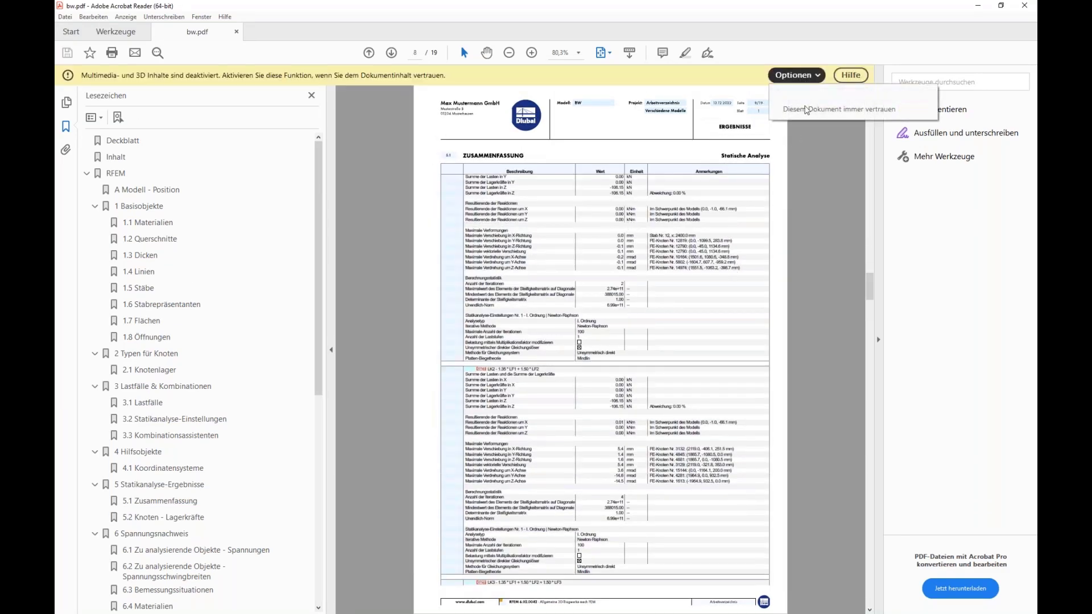
pyautogui.click(813, 109)
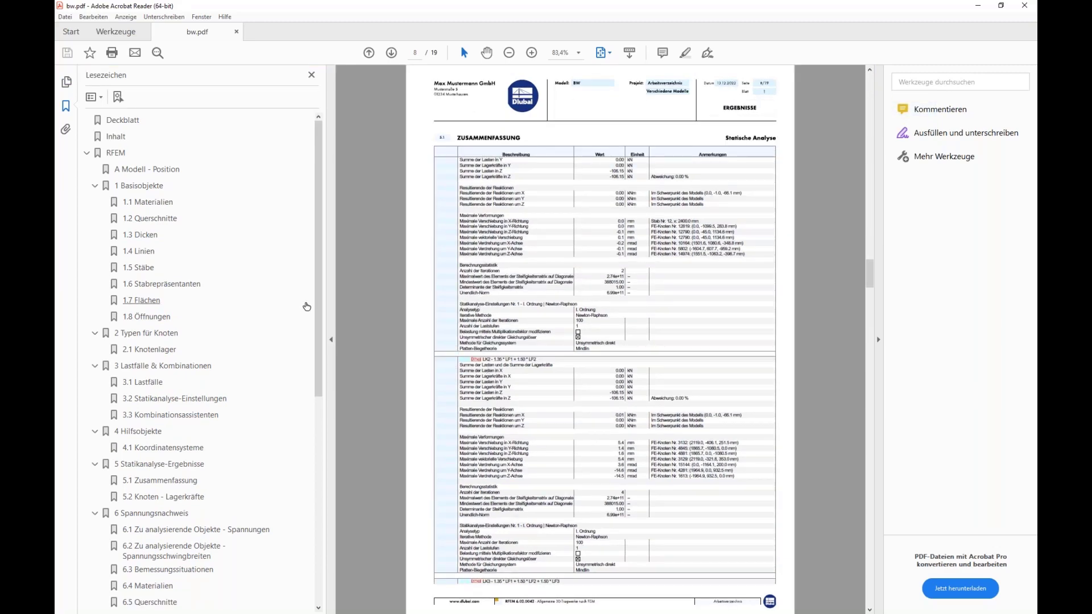
pyautogui.moveTo(319, 292); pyautogui.dragTo(319, 504)
pyautogui.click(193, 455)
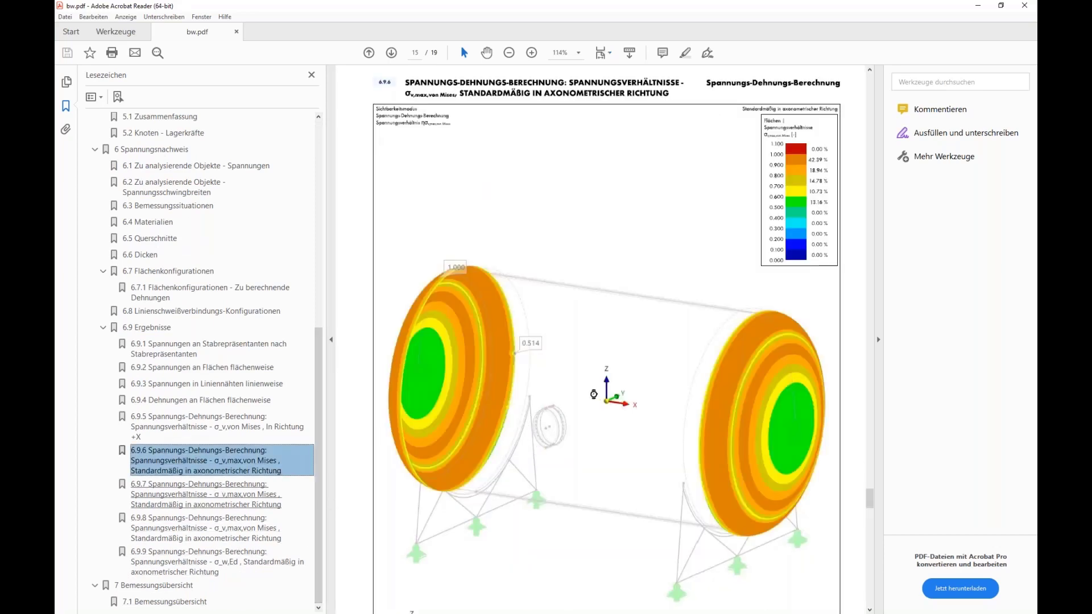
pyautogui.press('Down')
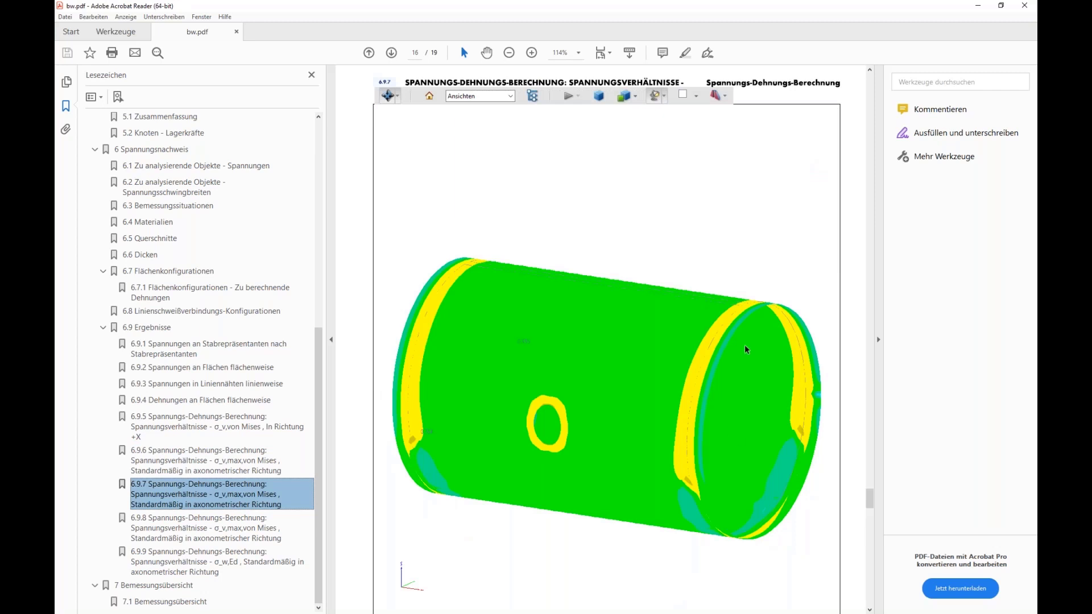
# Step: Fit the full page in view, rotate the 3D cylinder model to inspect it, and close the PDF
pyautogui.click(610, 53)
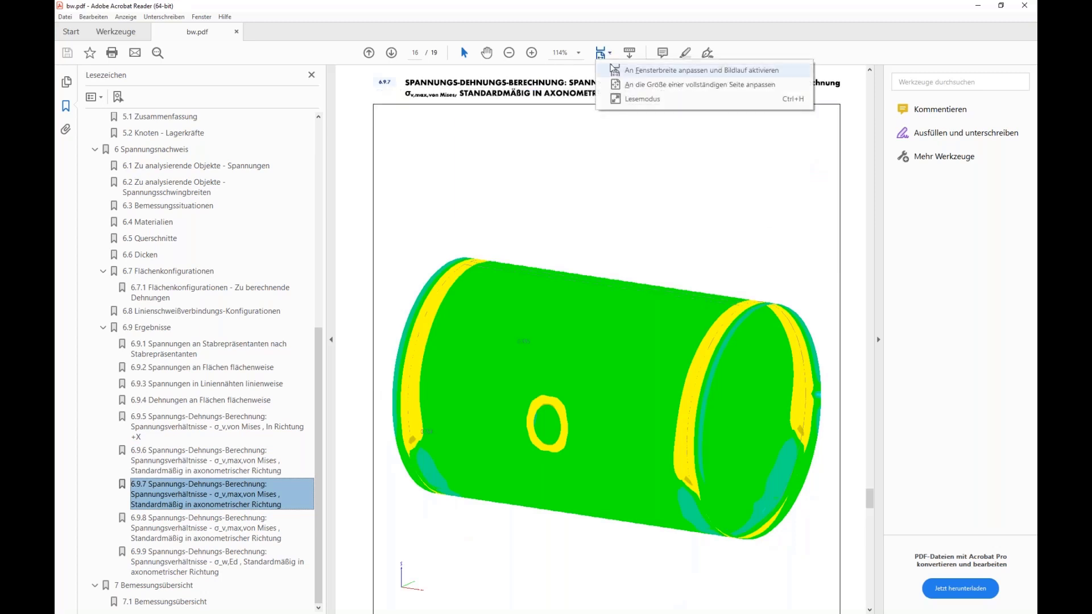
pyautogui.click(653, 84)
pyautogui.moveTo(707, 289); pyautogui.dragTo(727, 346)
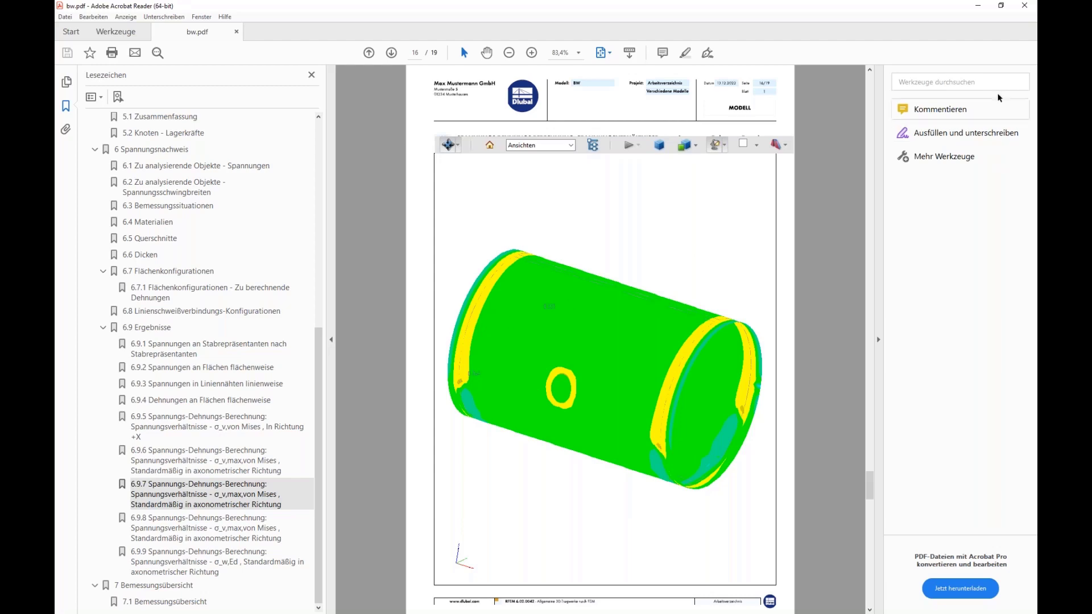
pyautogui.click(1026, 6)
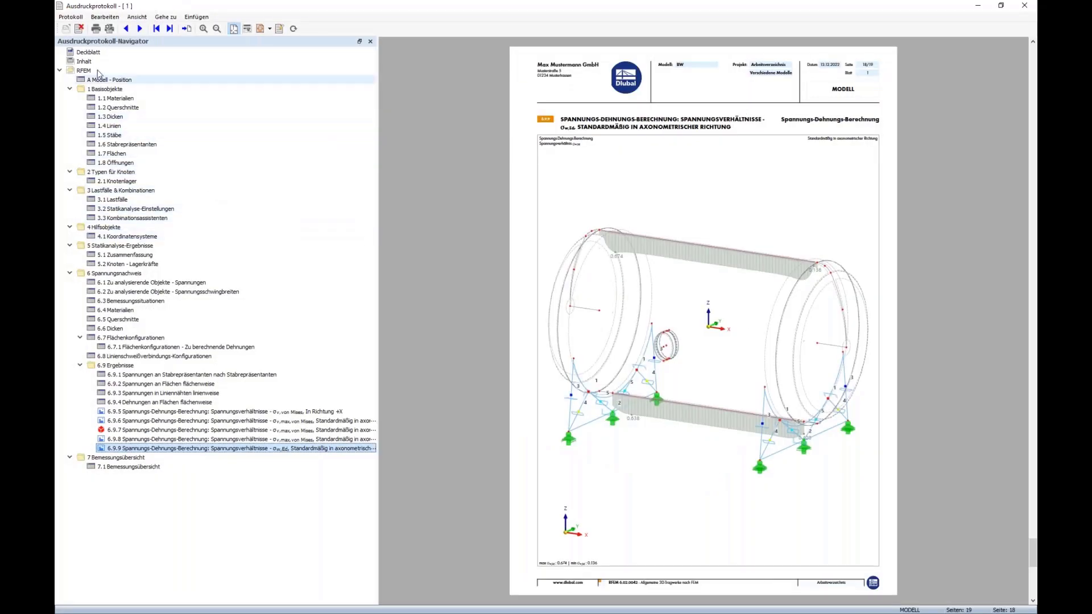
# Step: Export the printout report as a web page named bw to the Desktop and open the exported file
pyautogui.click(70, 16)
pyautogui.click(177, 126)
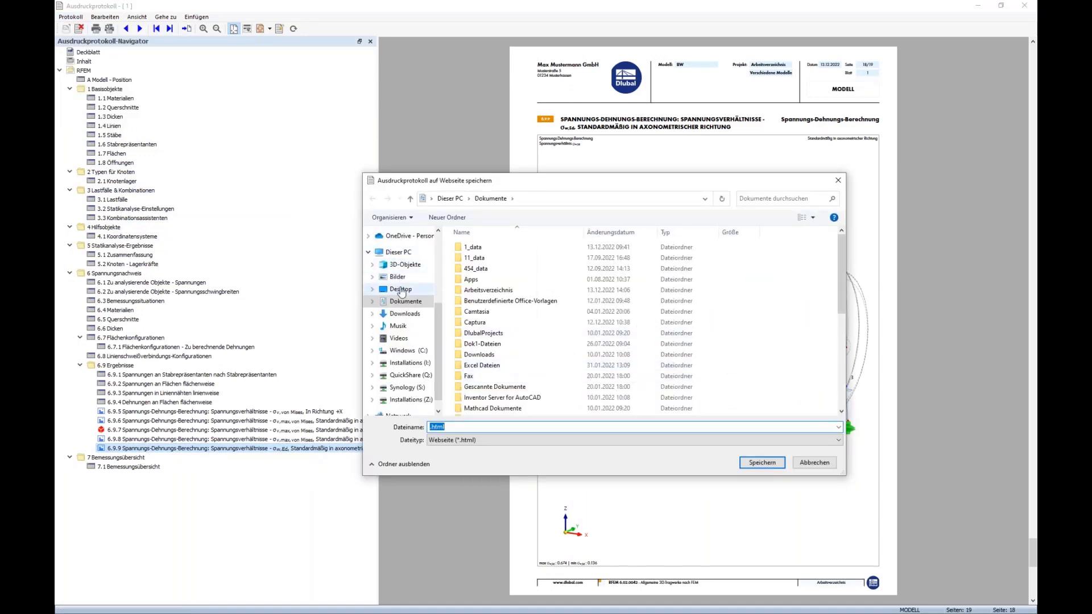
pyautogui.click(401, 290)
pyautogui.write('b')
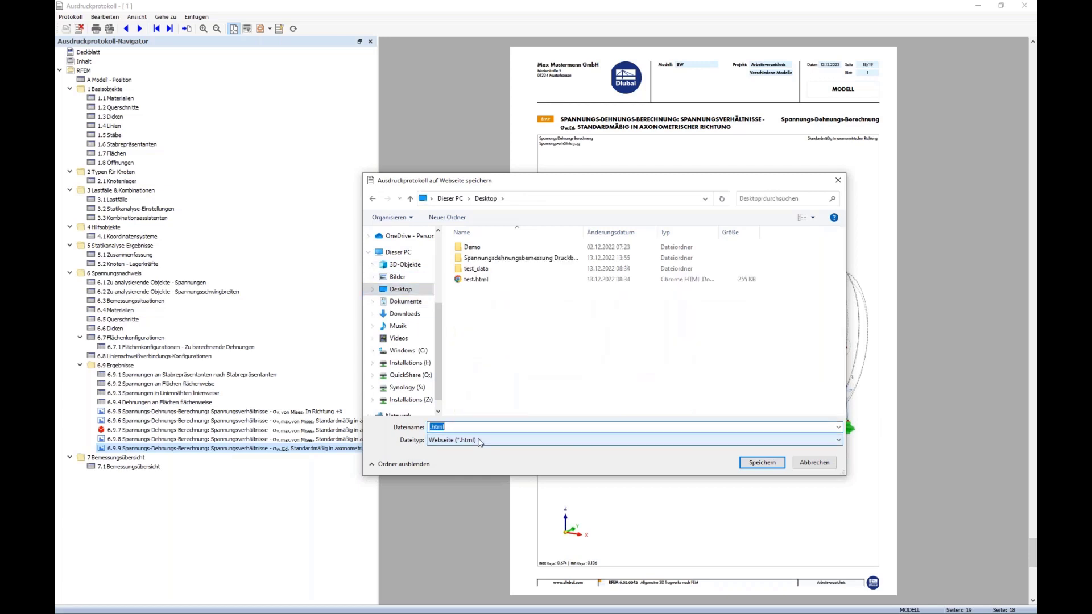
pyautogui.write('w')
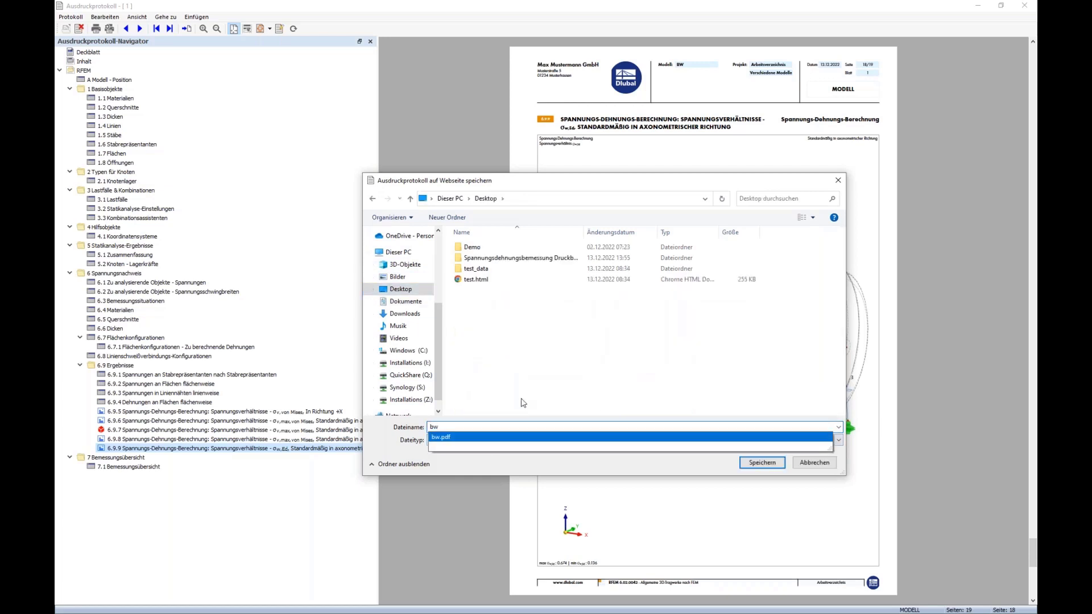
pyautogui.click(645, 365)
pyautogui.click(773, 464)
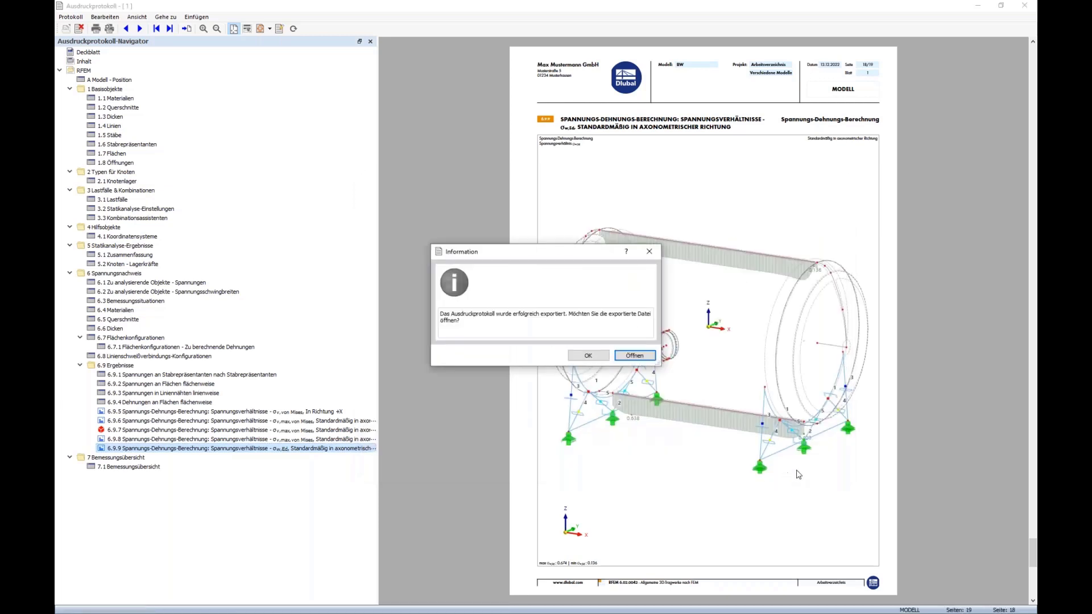
pyautogui.click(625, 357)
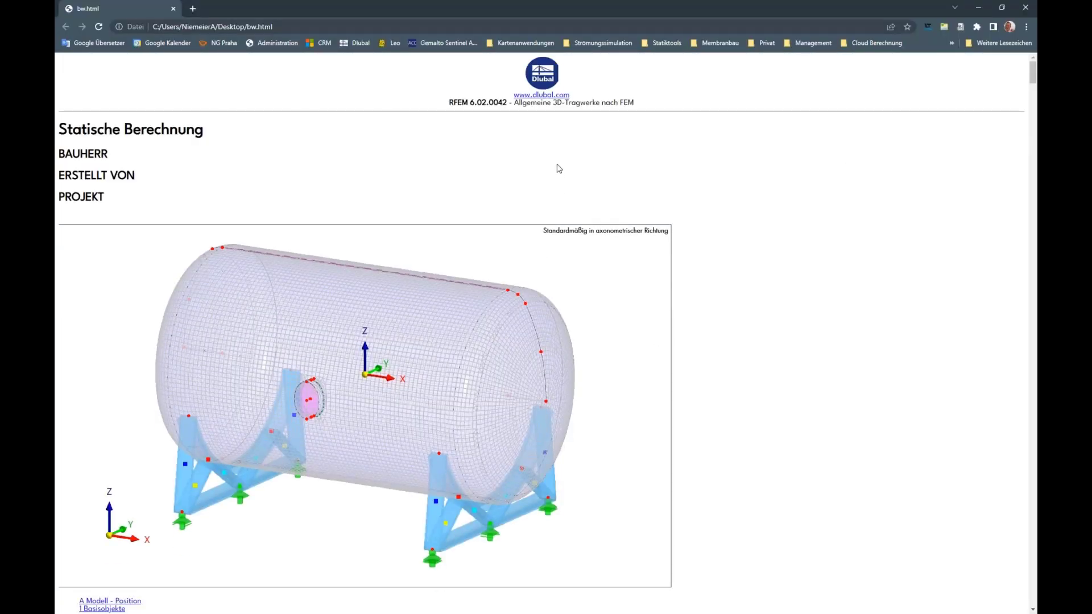
# Step: Look through the exported HTML report from the cover graphic to the section 1.5 member table, and close it
pyautogui.scroll(-14, 341, 117)
pyautogui.scroll(6, 102, 190)
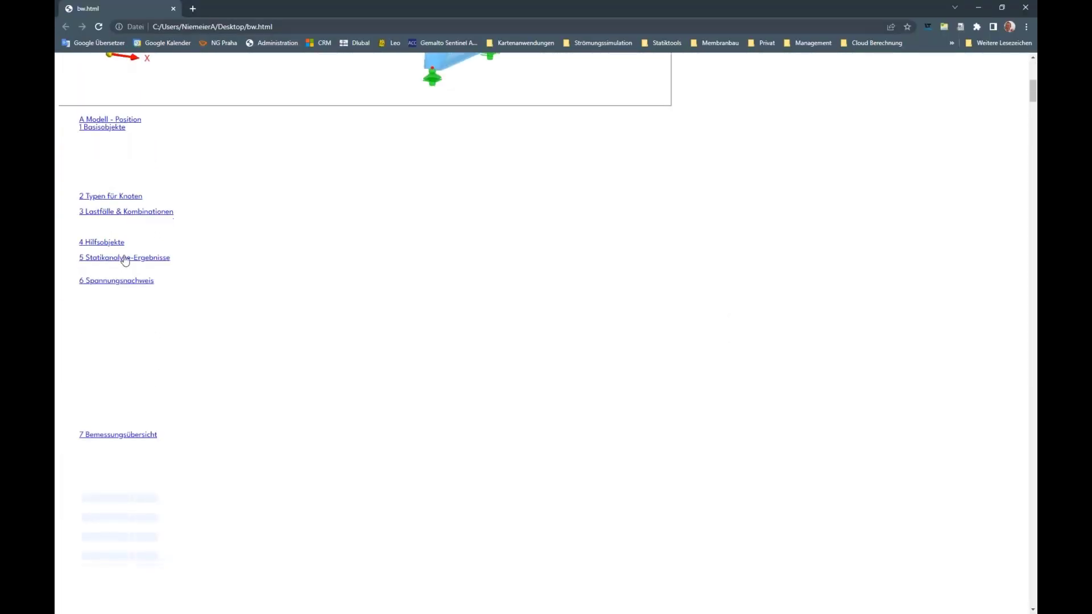
pyautogui.scroll(-10, 126, 261)
pyautogui.scroll(5, 222, 361)
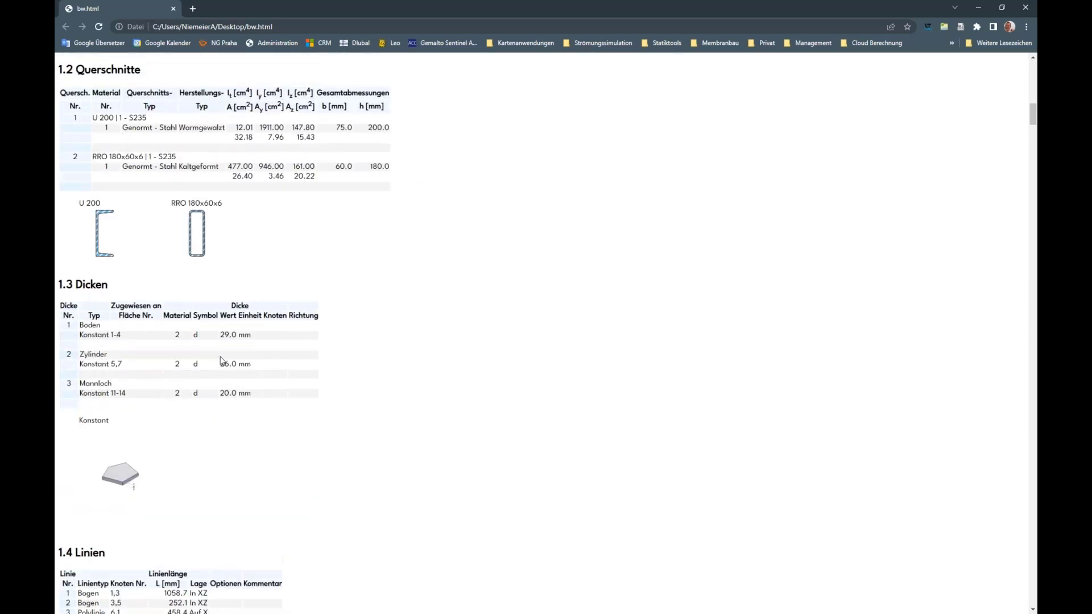
pyautogui.scroll(14, 222, 361)
pyautogui.scroll(-14, 288, 379)
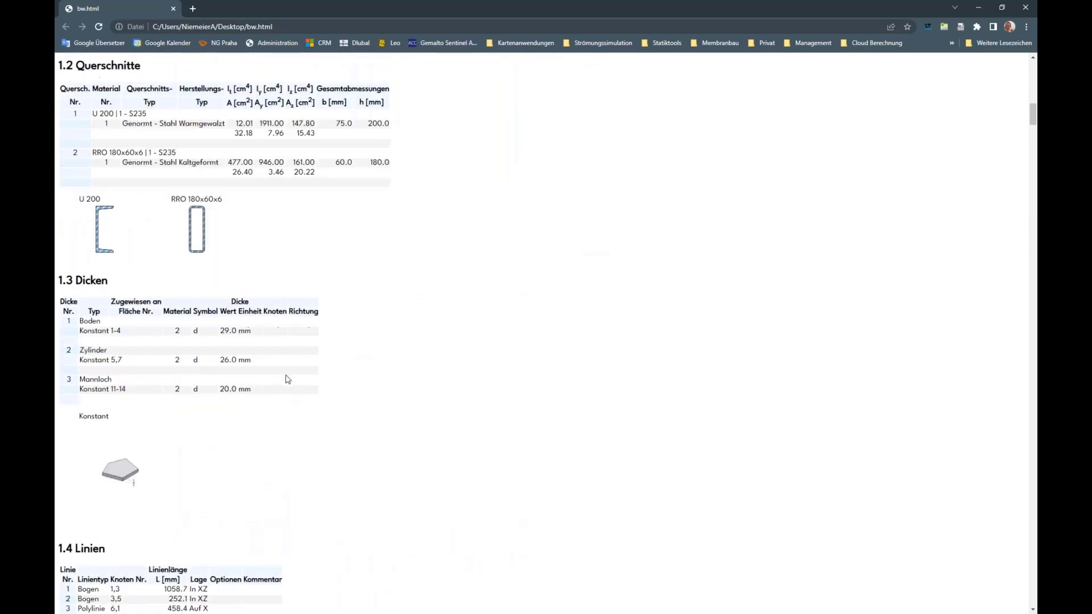
pyautogui.scroll(-20, 288, 358)
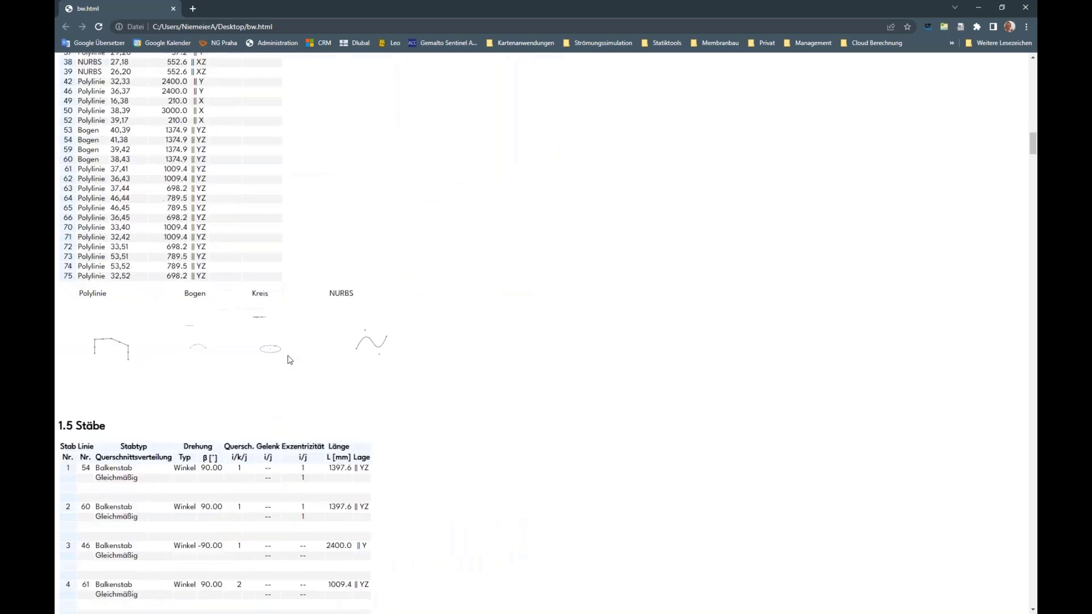
pyautogui.click(173, 10)
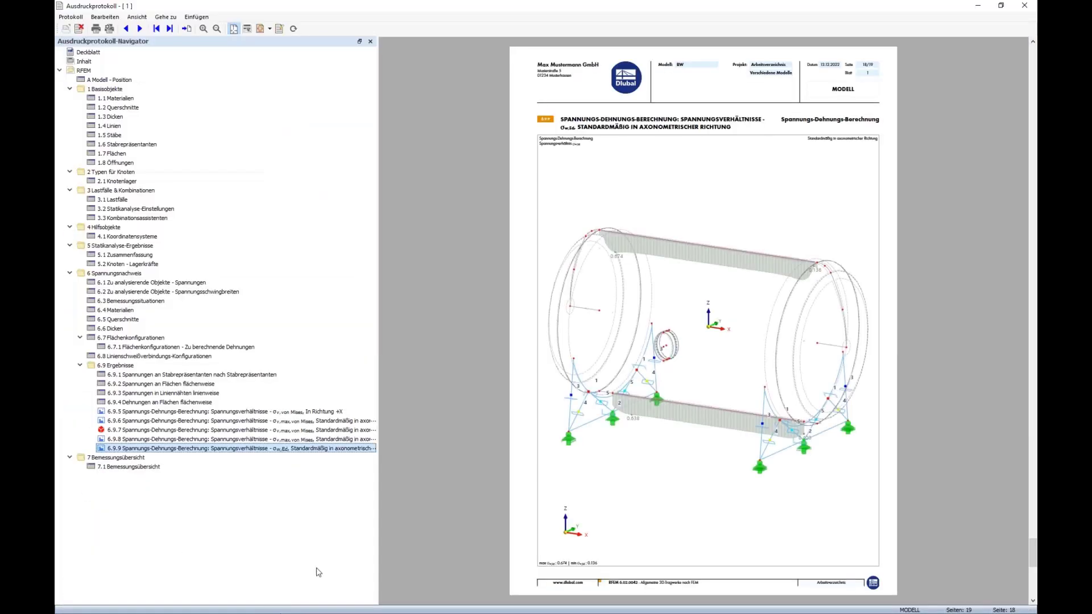
# Step: Minimize the printout report, open the Desktop's bw_data folder in File Explorer and preview the exported PNG graphics
pyautogui.click(978, 5)
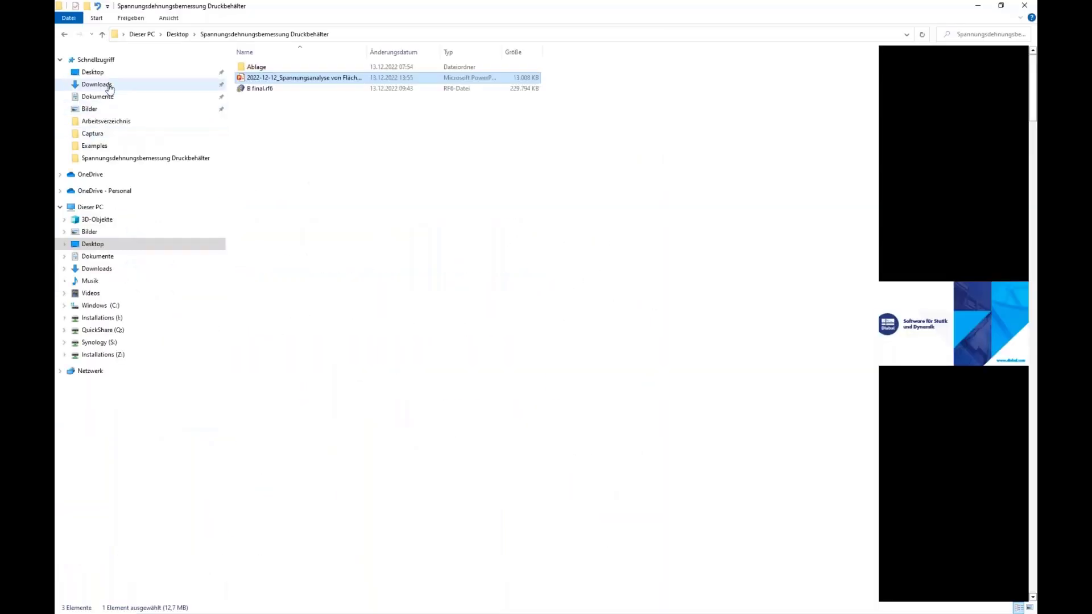
pyautogui.click(100, 72)
pyautogui.click(335, 291)
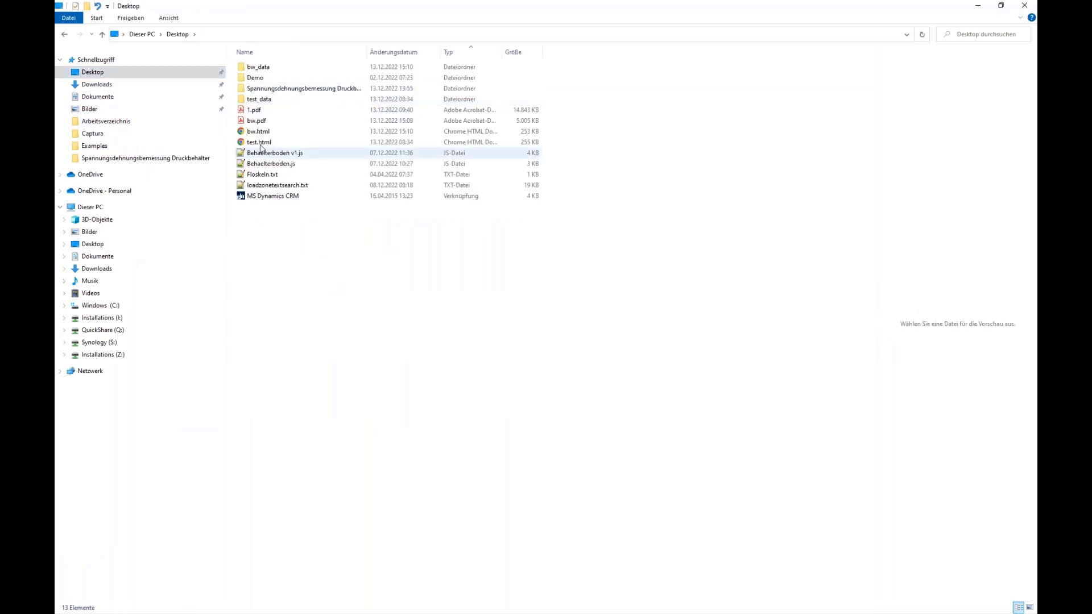
pyautogui.doubleClick(261, 68)
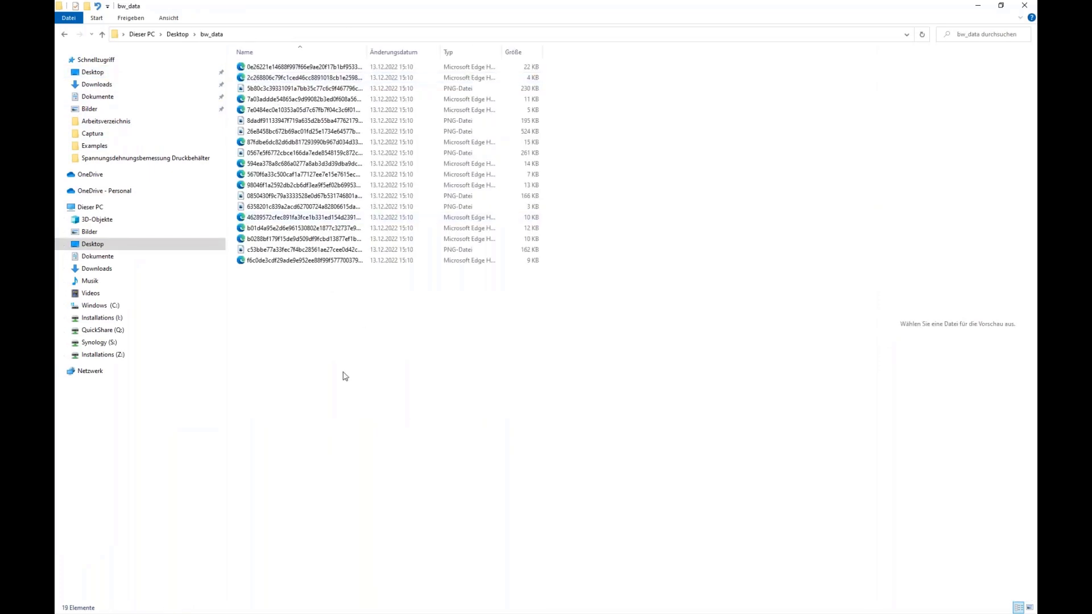
pyautogui.click(265, 88)
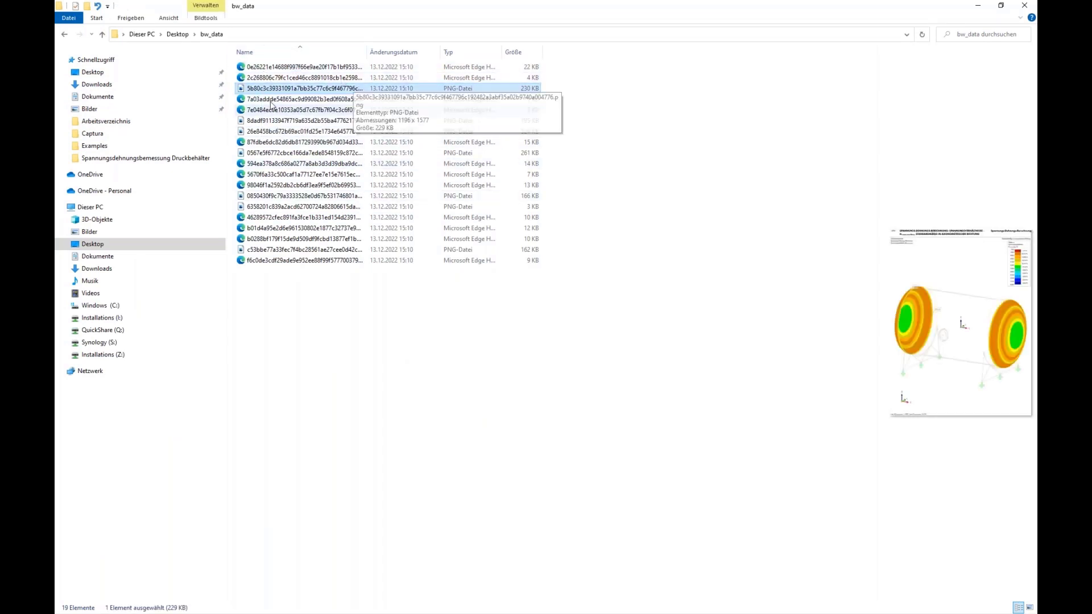
pyautogui.click(256, 121)
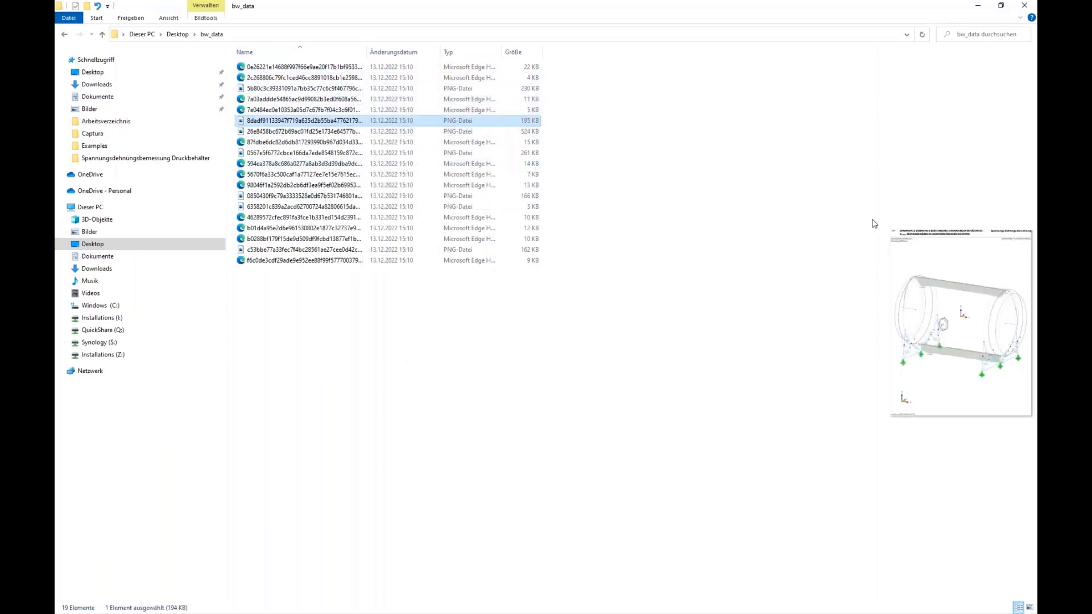
pyautogui.click(284, 131)
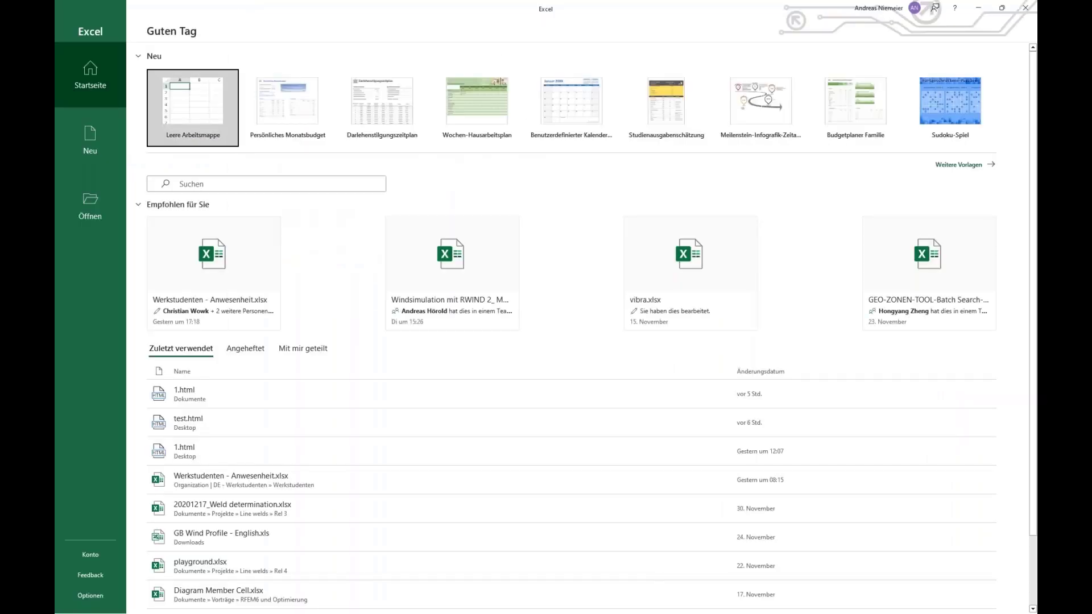
# Step: In Excel's advanced options, set the decimal separator to a point and adjust the thousands separator to match
pyautogui.click(95, 601)
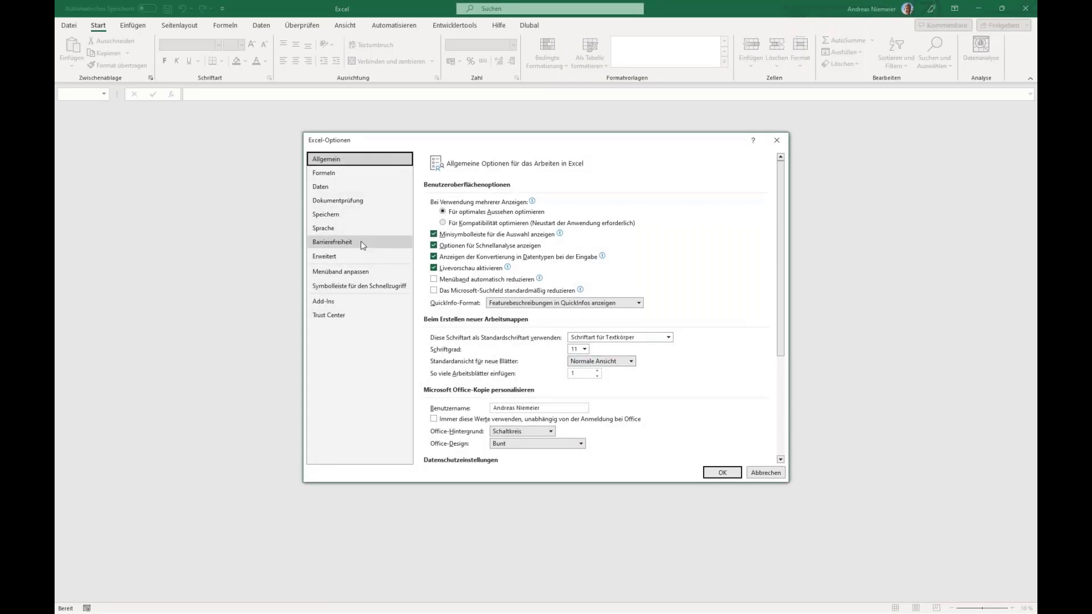
pyautogui.click(353, 261)
pyautogui.click(513, 375)
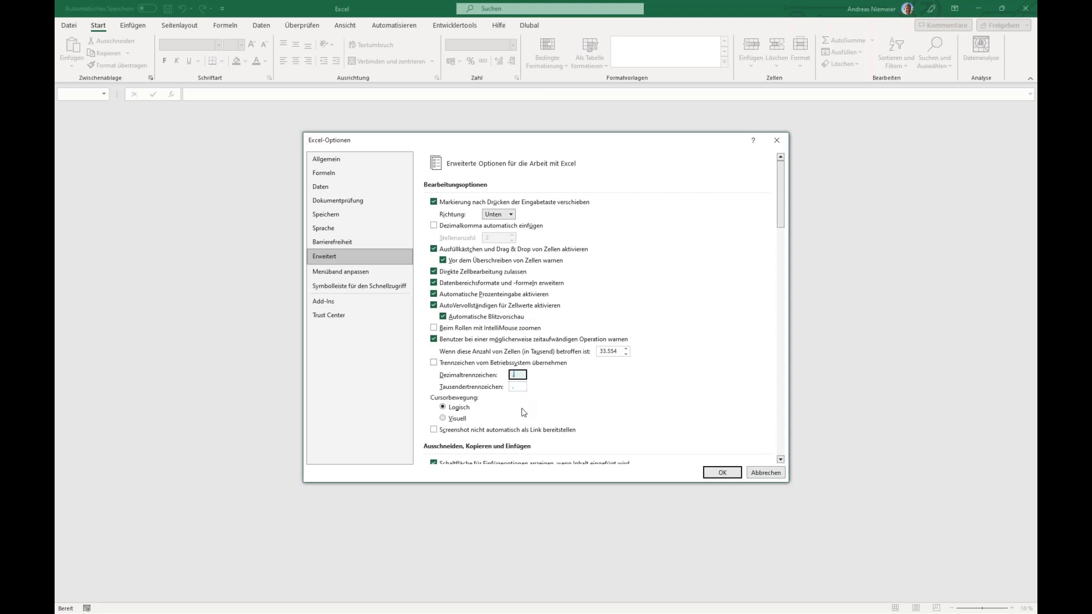
pyautogui.click(507, 386)
pyautogui.click(719, 474)
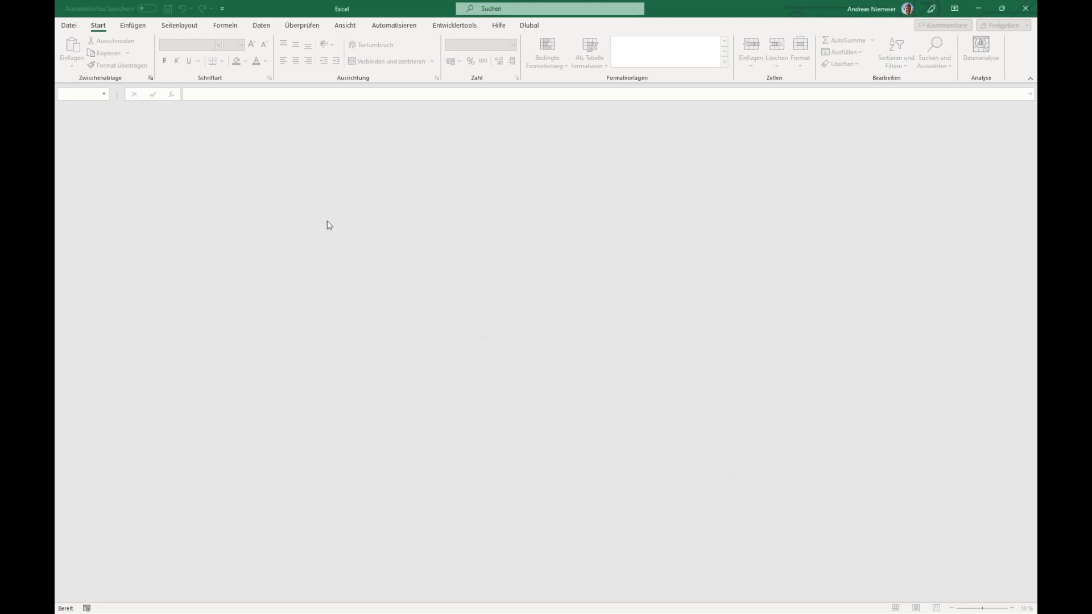
# Step: Open the exported bw.html report from the Desktop as a workbook
pyautogui.click(69, 26)
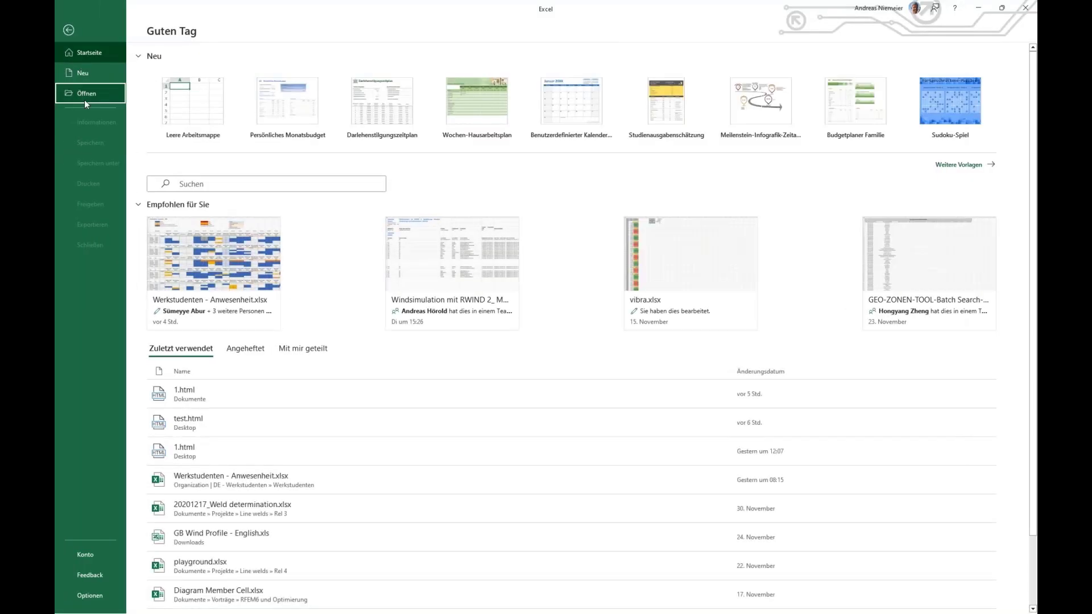
pyautogui.click(85, 93)
pyautogui.click(212, 254)
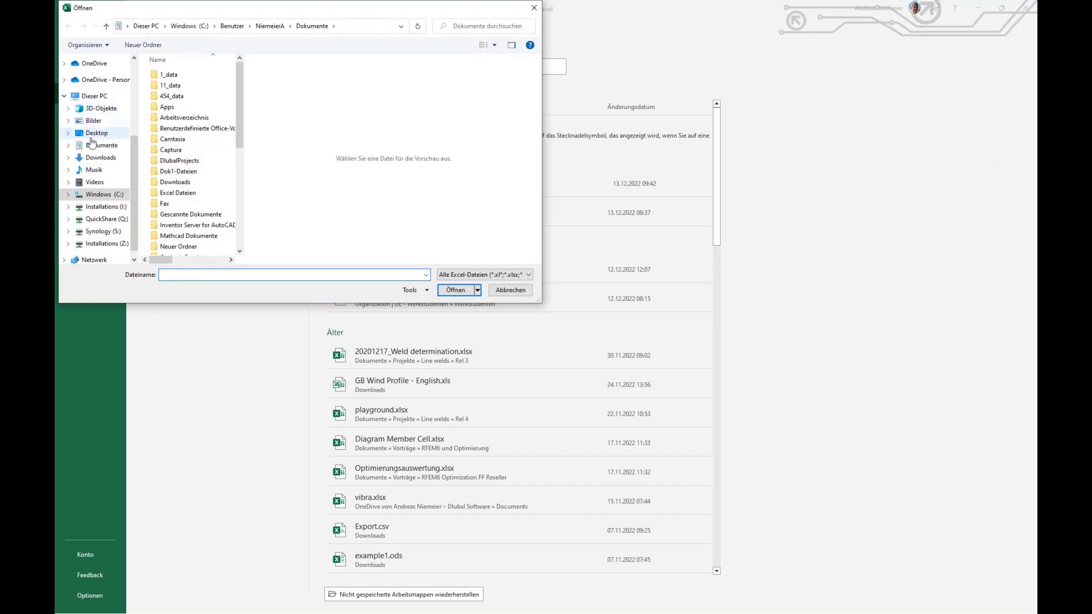
pyautogui.click(95, 134)
pyautogui.click(170, 118)
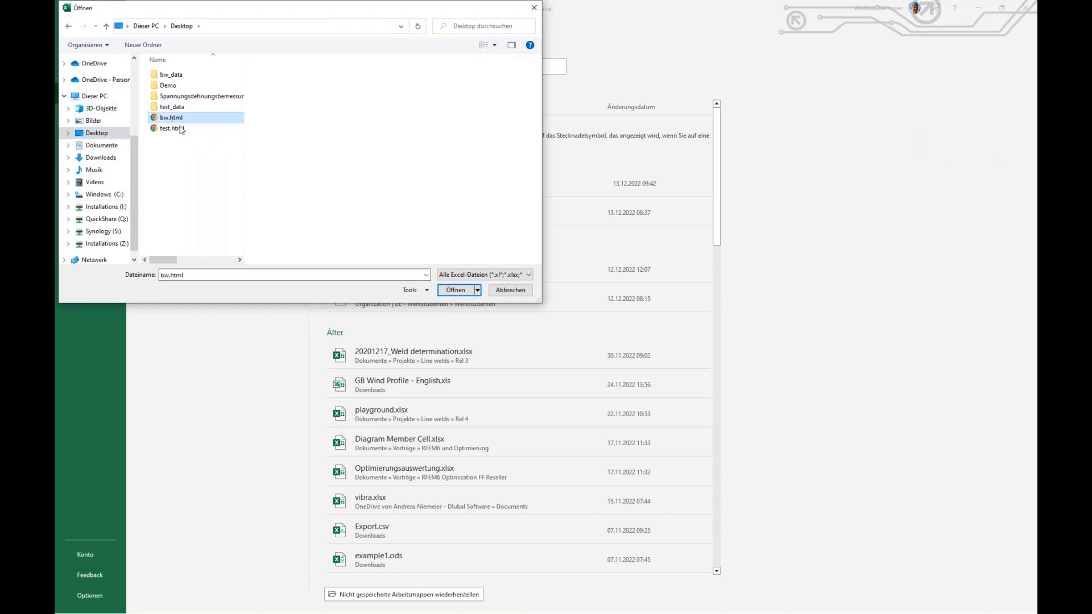
pyautogui.click(457, 291)
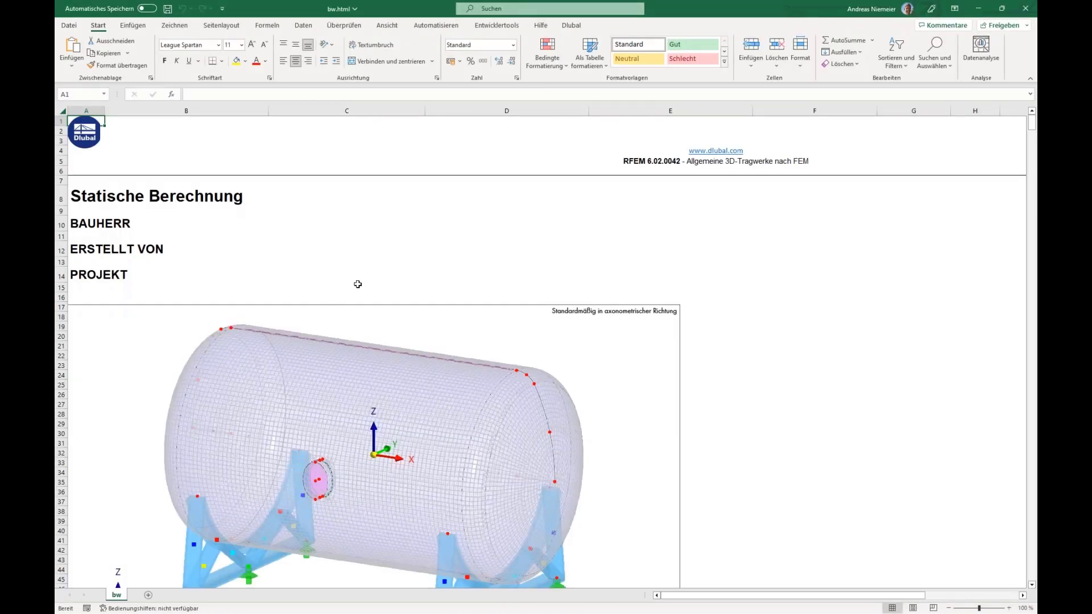
# Step: Look through the imported report tables, selecting line lengths and node numbers in section 1.4 and surface geometry types in section 1.7
pyautogui.scroll(-14, 358, 283)
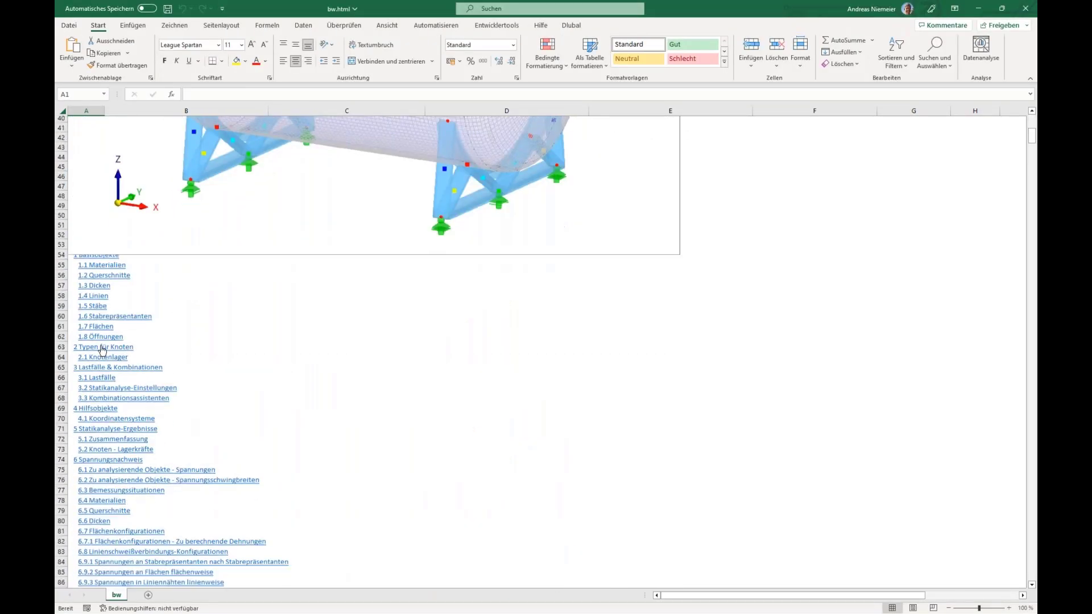
pyautogui.scroll(-20, 108, 378)
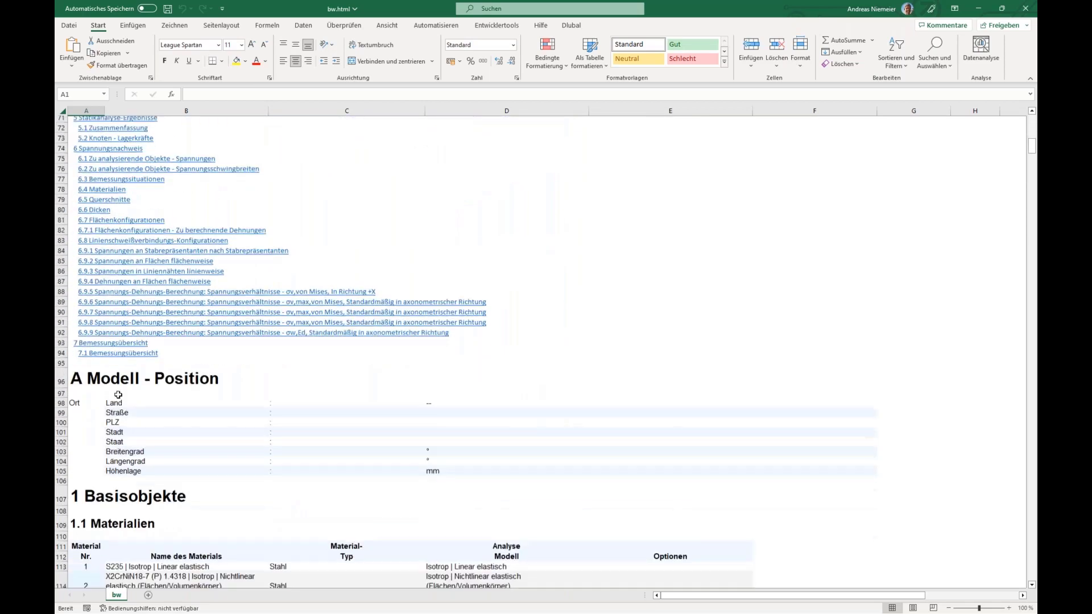
pyautogui.scroll(-13, 193, 438)
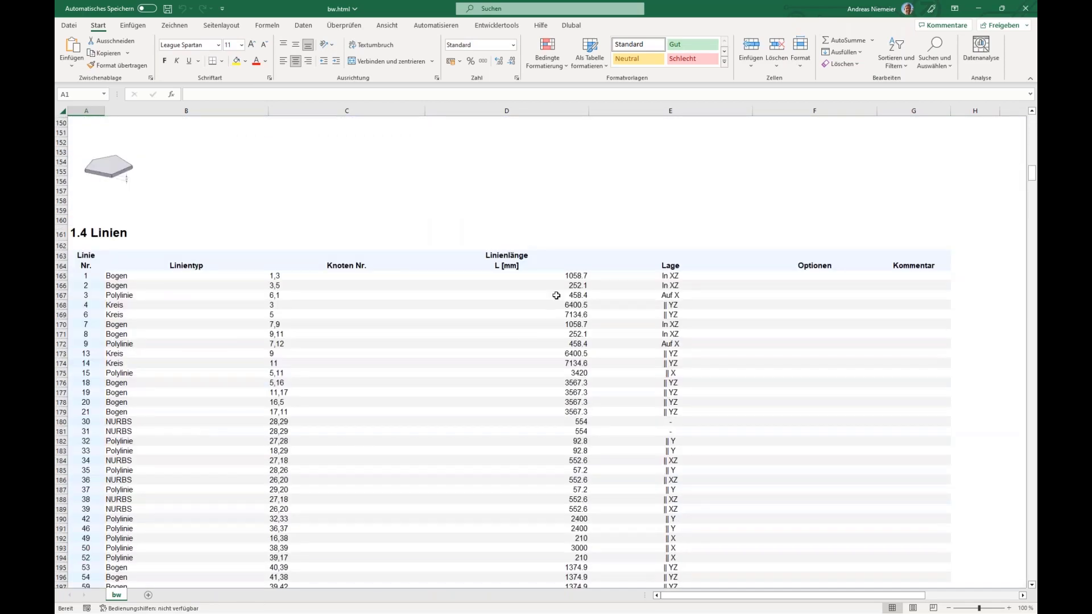
pyautogui.moveTo(556, 295); pyautogui.dragTo(563, 529)
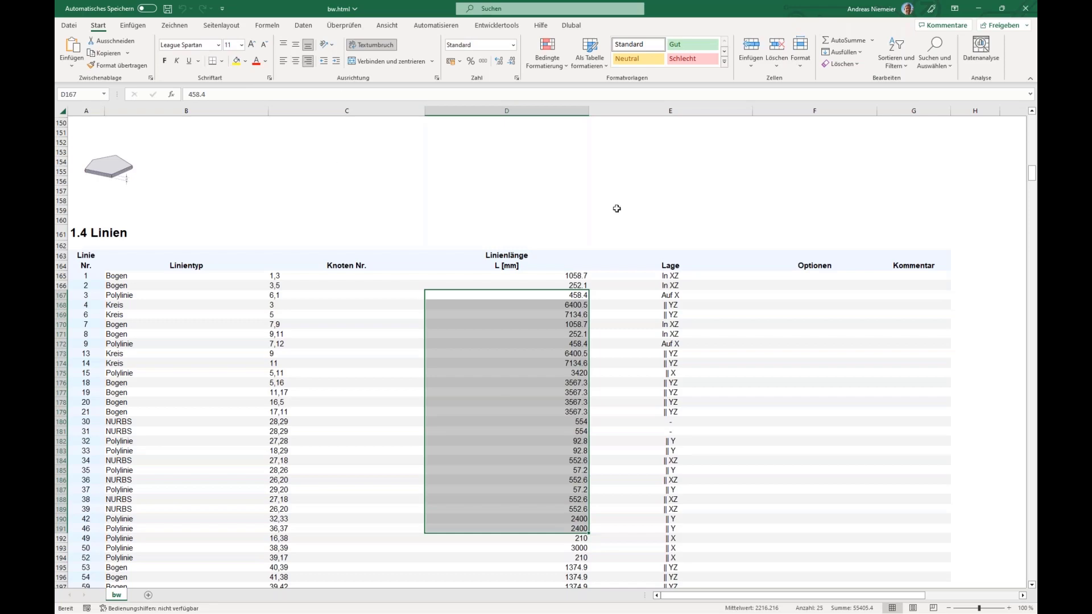
pyautogui.moveTo(285, 401); pyautogui.dragTo(300, 537)
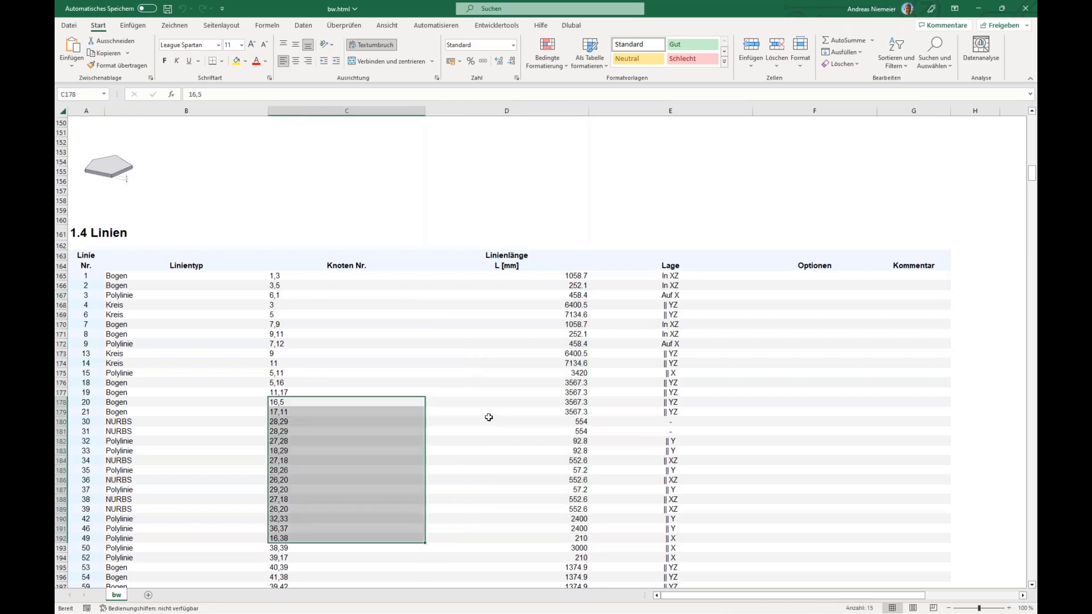
pyautogui.scroll(-20, 488, 417)
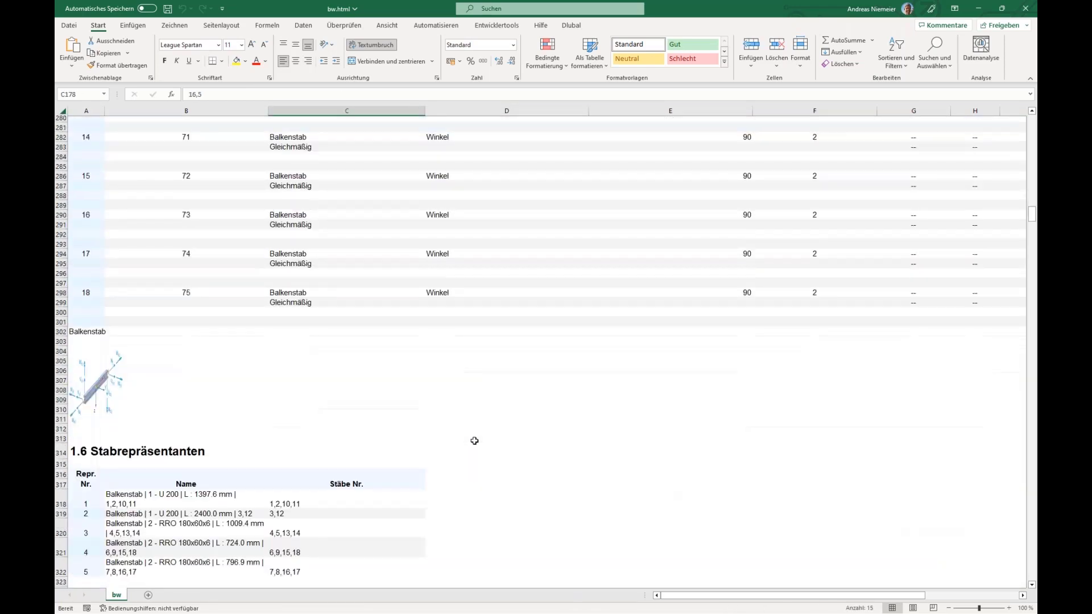
pyautogui.scroll(-15, 474, 440)
pyautogui.scroll(5, 474, 441)
pyautogui.moveTo(488, 424); pyautogui.dragTo(488, 366)
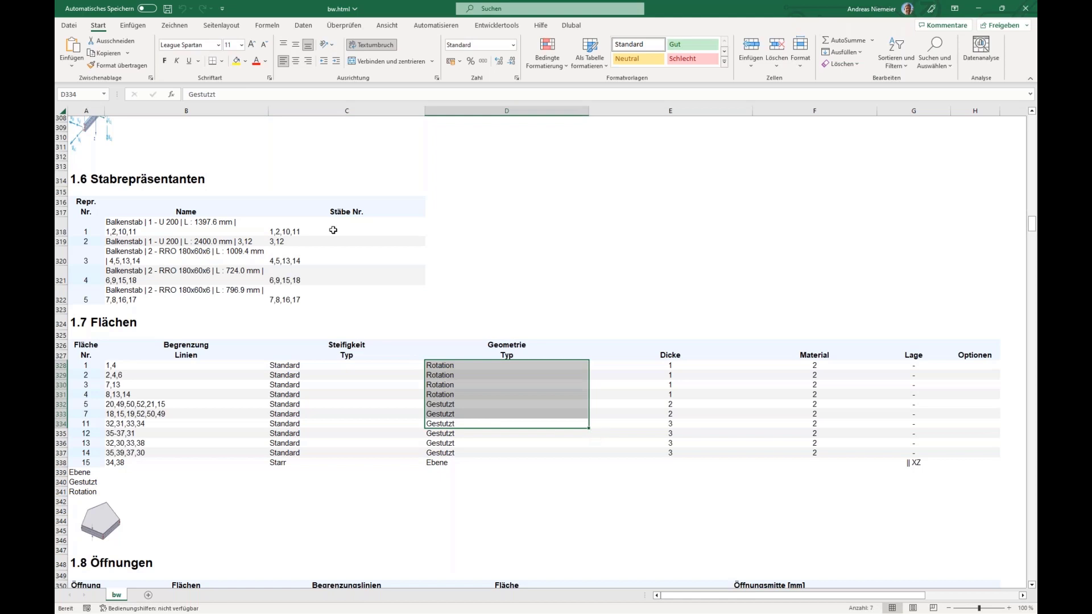
# Step: Set the decimal separator in Excel's advanced options back to a comma and apply the options
pyautogui.click(69, 26)
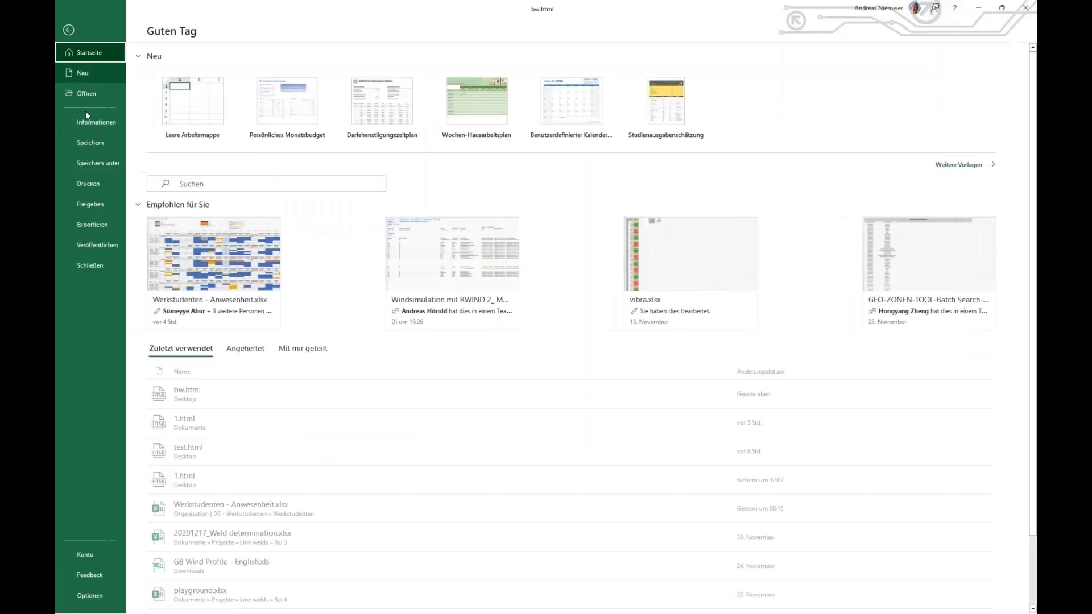
pyautogui.click(91, 600)
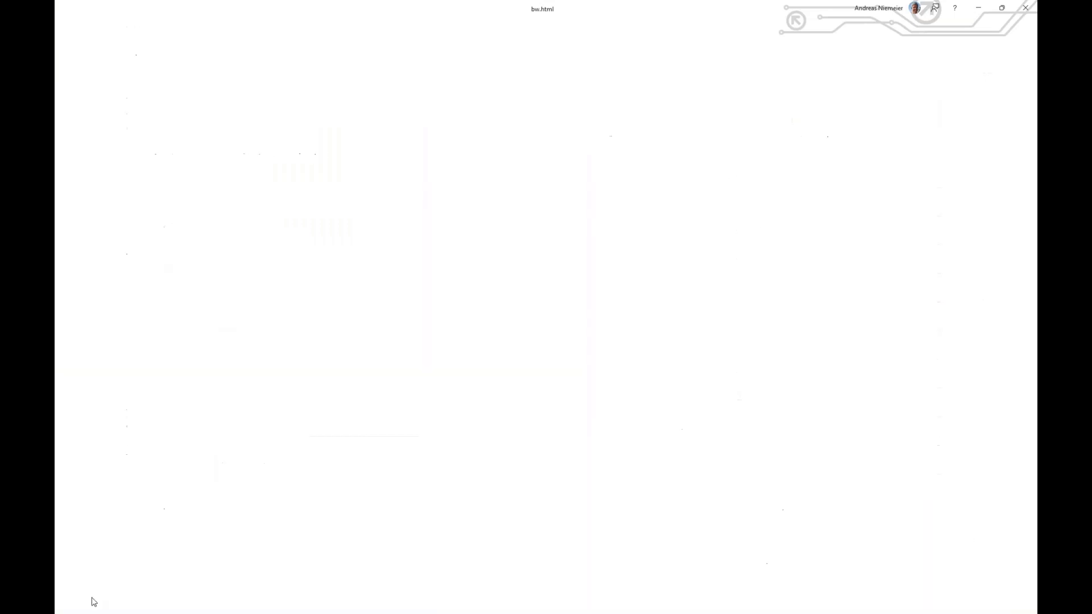
pyautogui.scroll(-1, 579, 391)
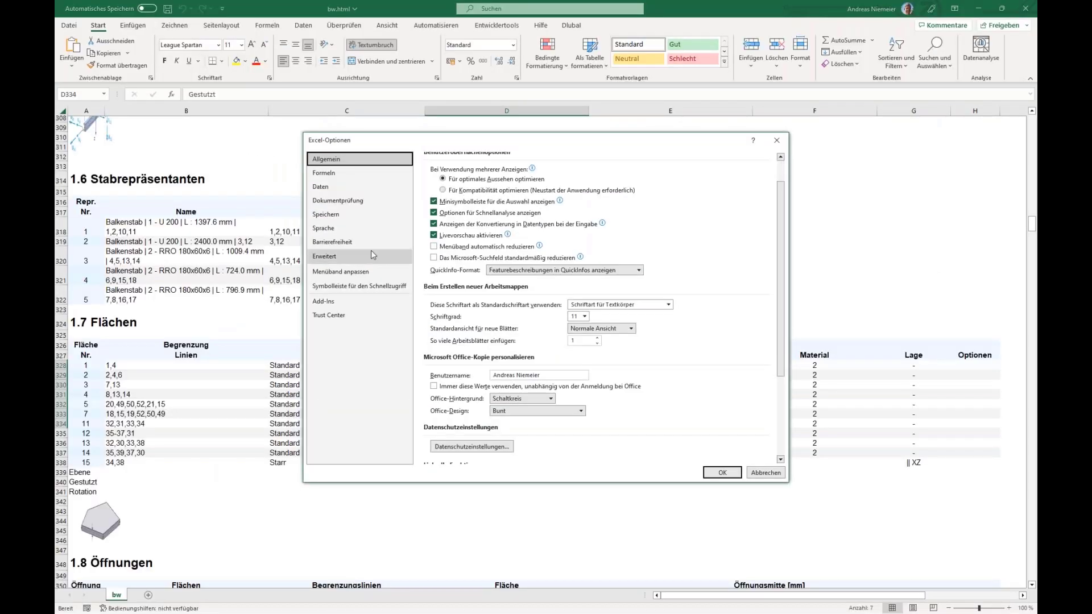
pyautogui.click(364, 256)
pyautogui.click(509, 375)
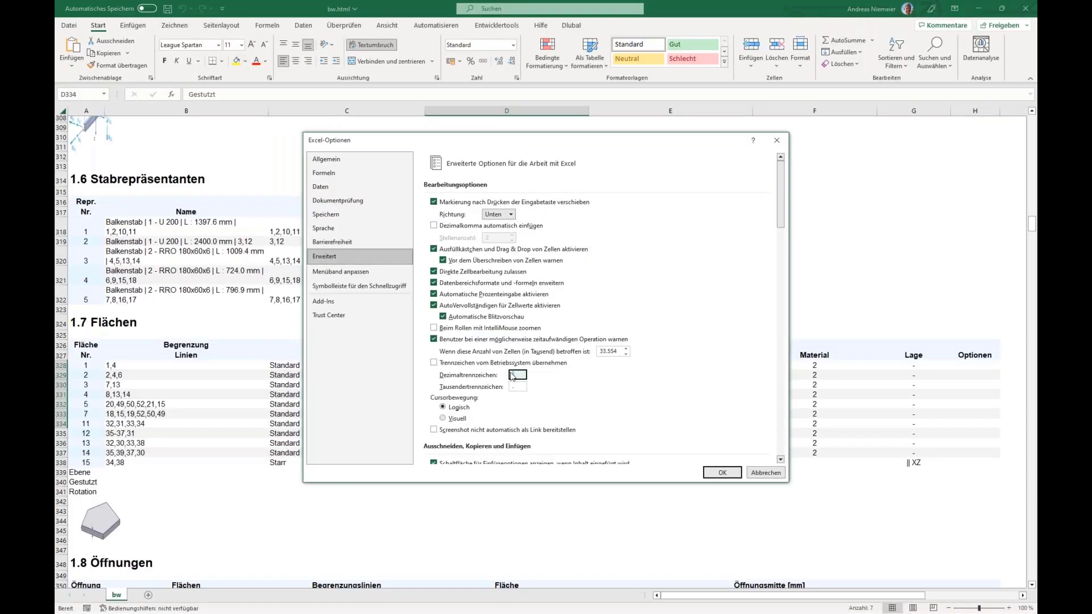
pyautogui.click(727, 473)
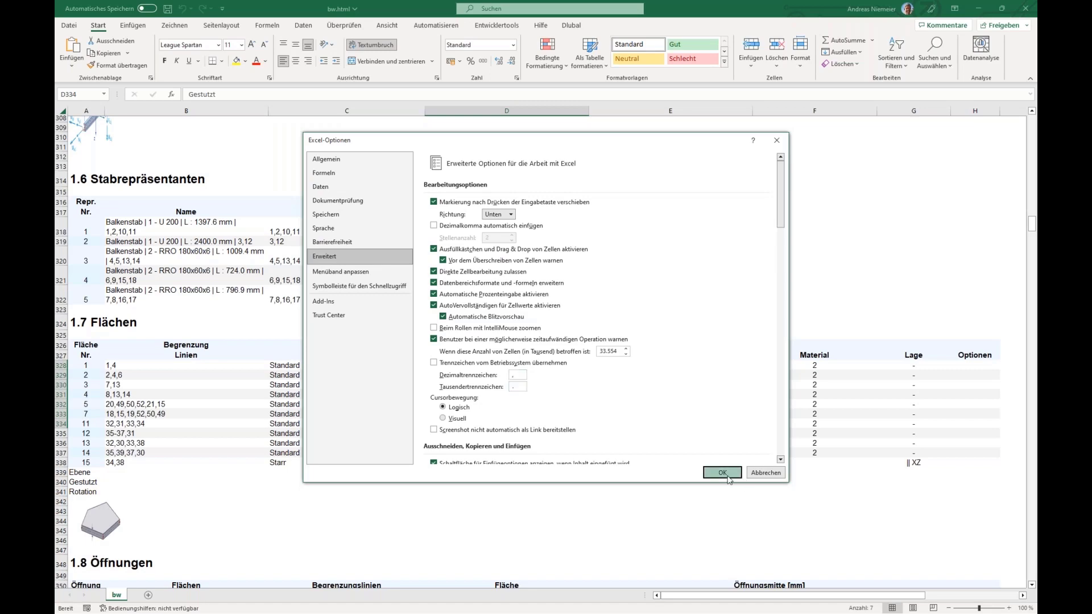
# Step: Look through the report tables to section 5.1 Zusammenfassung and examine the displacement results and LK1's load and support force sums
pyautogui.scroll(-20, 573, 406)
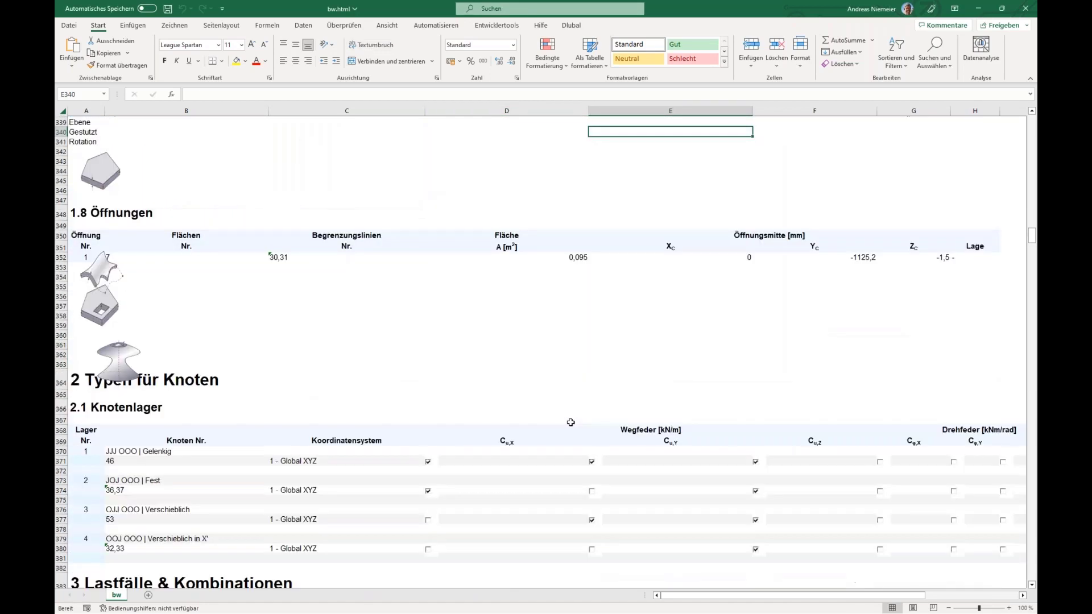
pyautogui.scroll(-15, 573, 398)
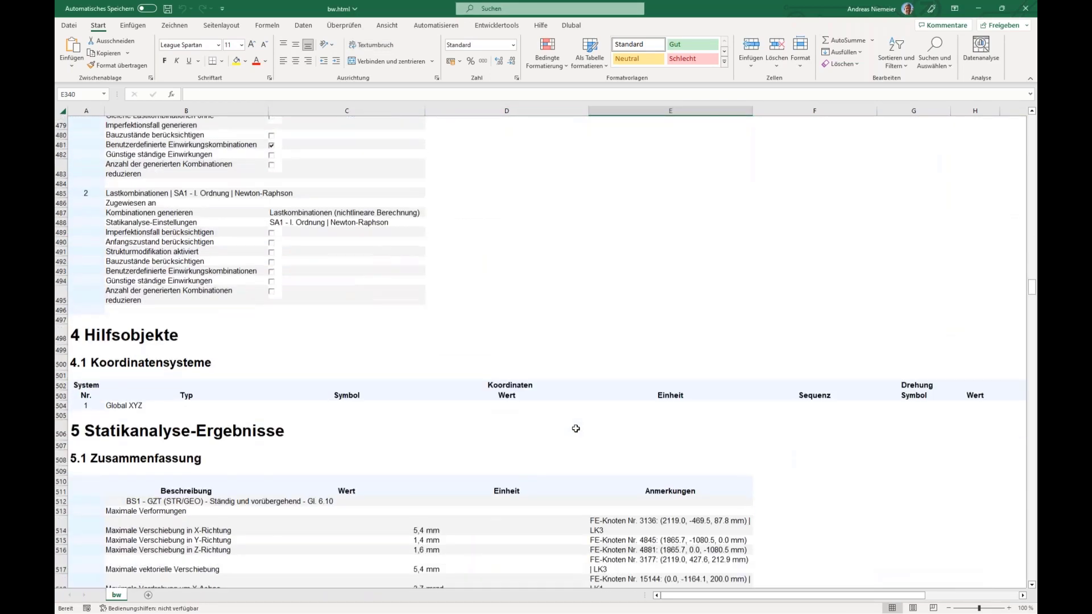
pyautogui.scroll(2, 559, 424)
pyautogui.click(420, 243)
pyautogui.moveTo(420, 243); pyautogui.dragTo(421, 380)
pyautogui.click(427, 382)
pyautogui.press('Up')
pyautogui.press('Up')
pyautogui.press('Up')
pyautogui.press('Up')
pyautogui.press('Up')
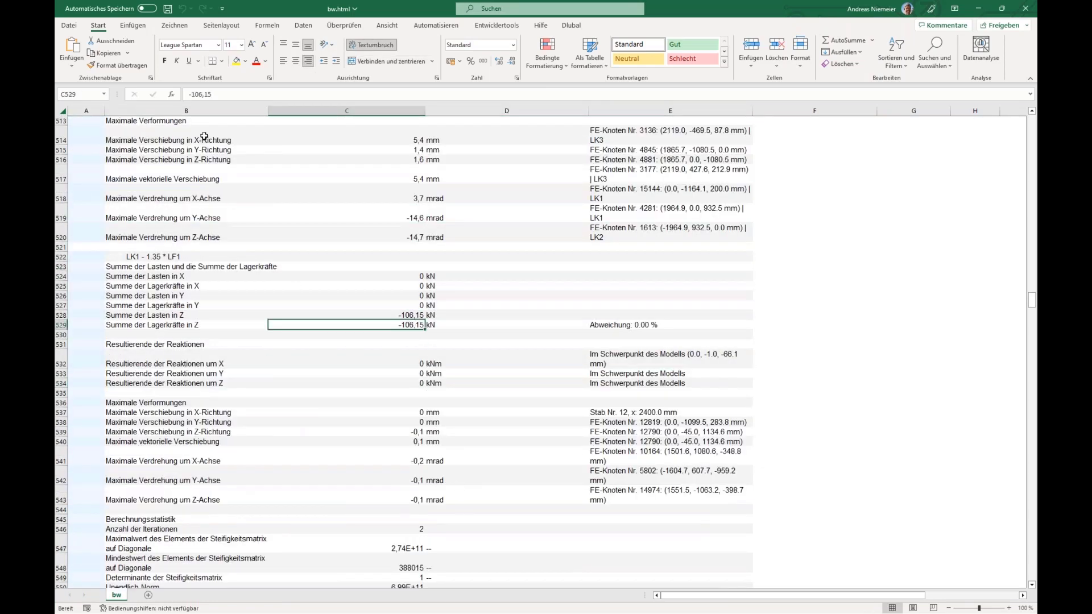
pyautogui.press('F2')
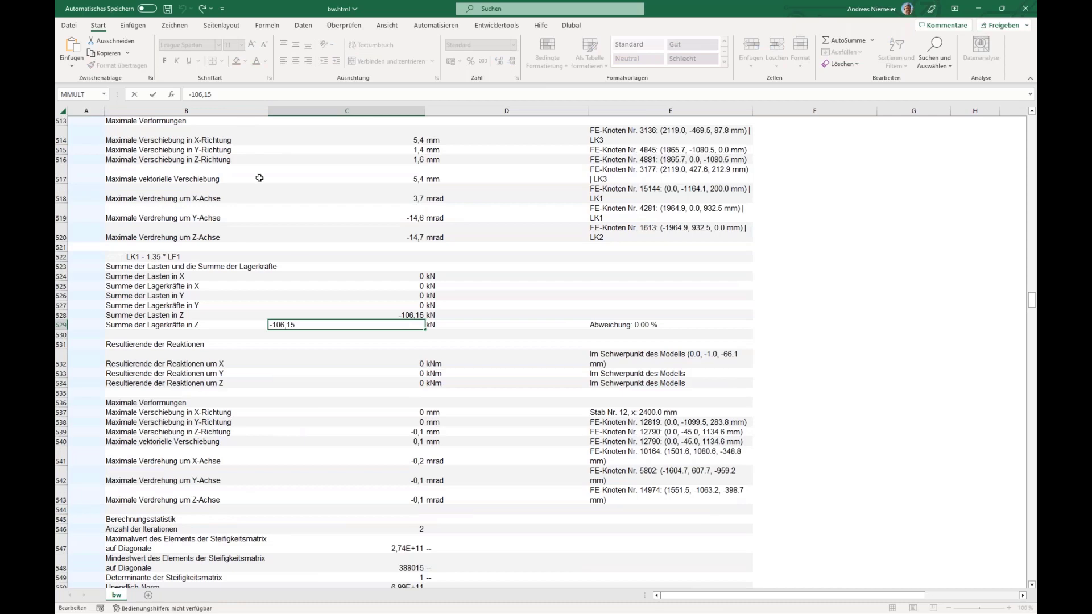
pyautogui.moveTo(1032, 301); pyautogui.dragTo(1016, 93)
pyautogui.scroll(-2, 841, 159)
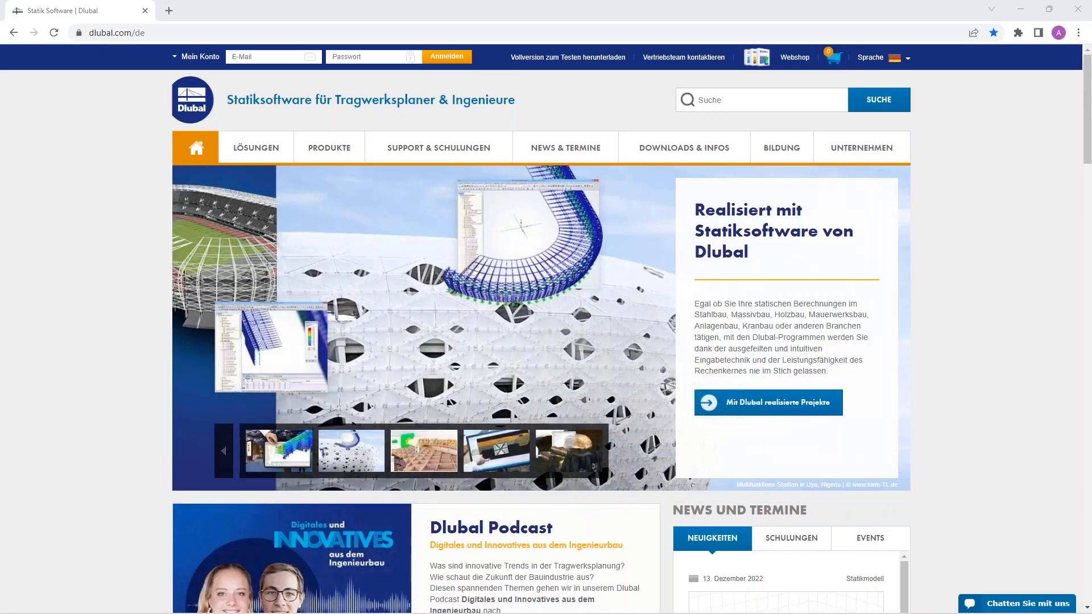
# Step: Switch to the Dlubal website in Chrome and, from its Webinare overview, open the 13. Dezember 2022 webinar "Spannungsanalyse von Flächen und Stäben in RFEM 6"
pyautogui.moveTo(561, 149)
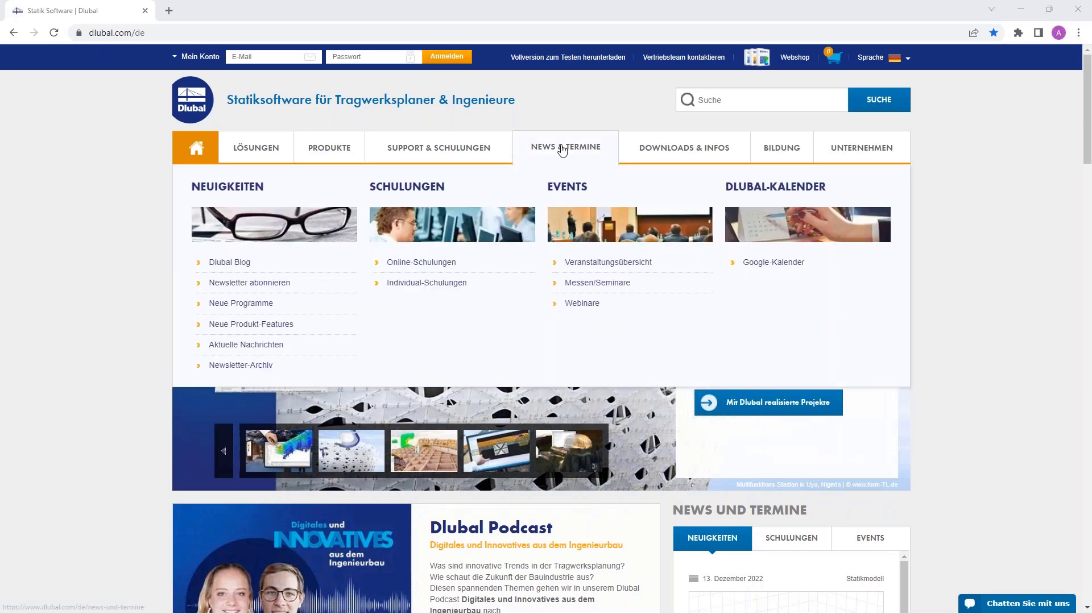
pyautogui.click(581, 304)
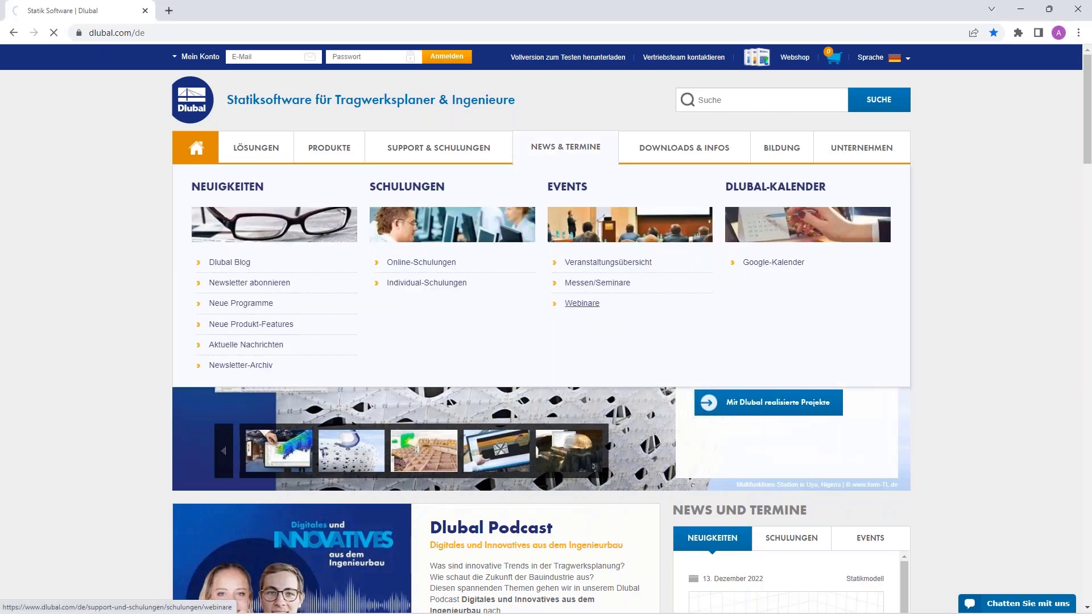
pyautogui.scroll(-7, 546, 341)
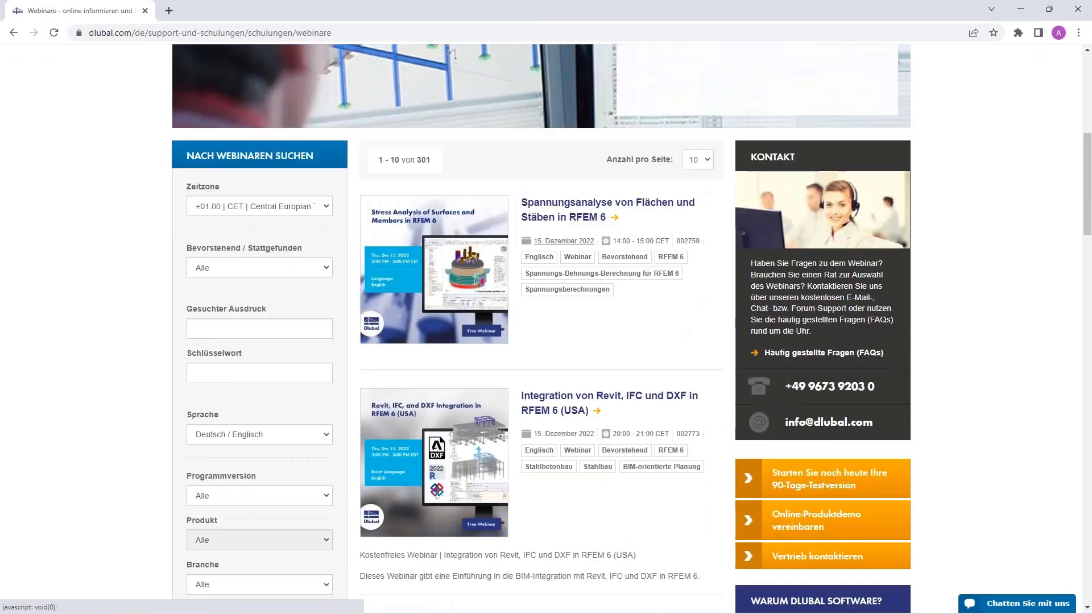
pyautogui.scroll(-1, 562, 241)
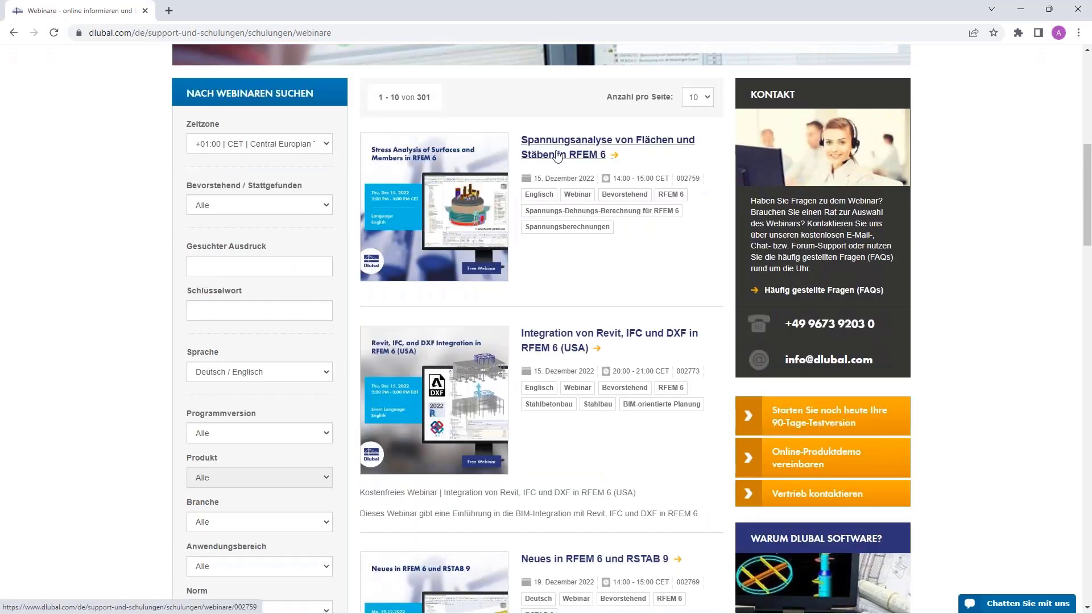
pyautogui.scroll(-4, 565, 177)
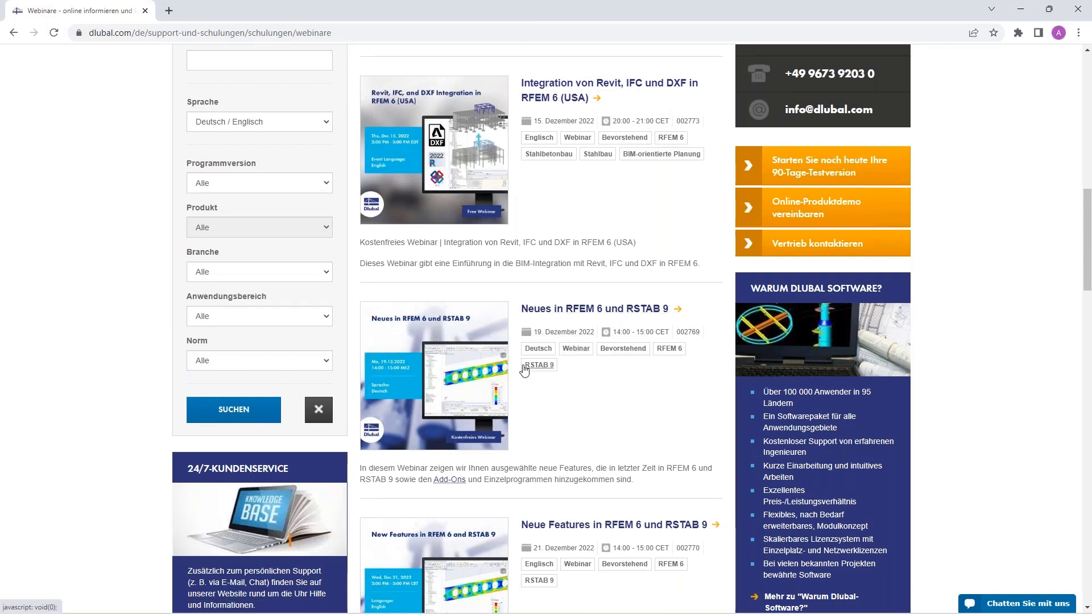
pyautogui.scroll(-10, 631, 402)
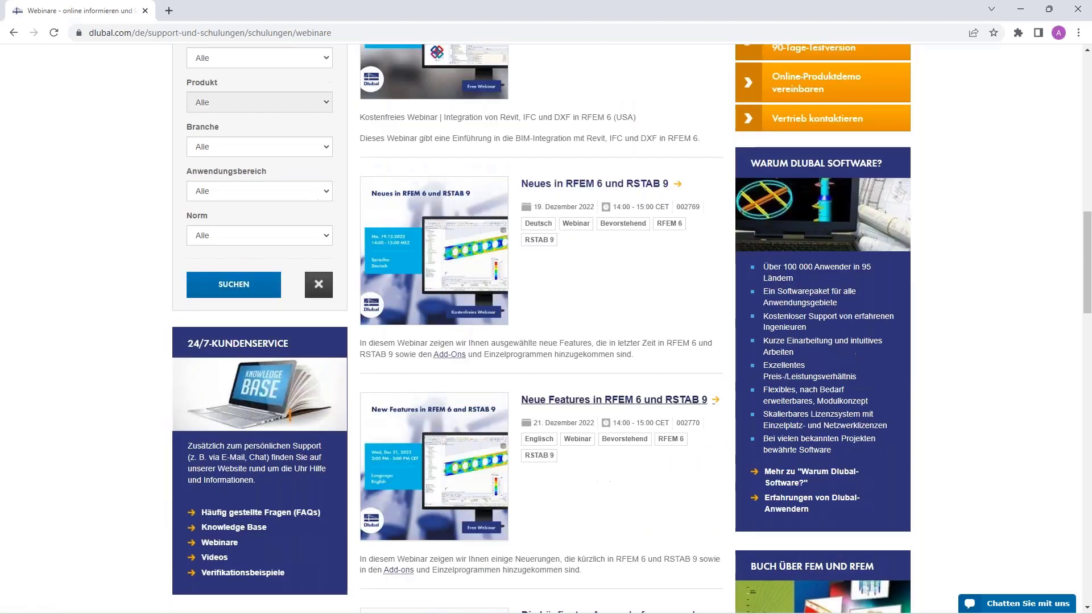
pyautogui.scroll(-9, 582, 390)
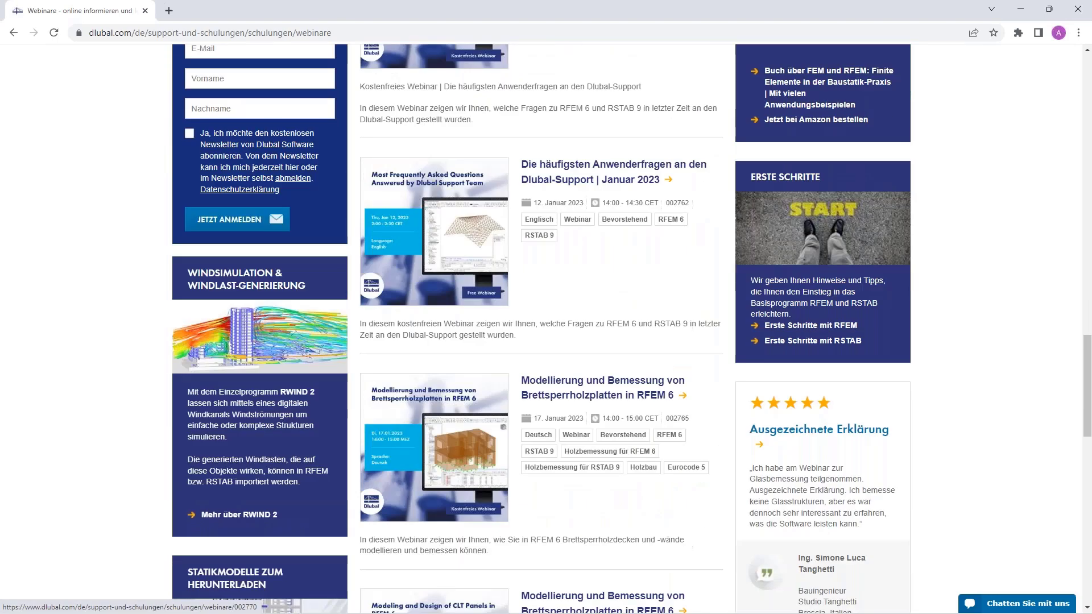
pyautogui.scroll(-3, 583, 390)
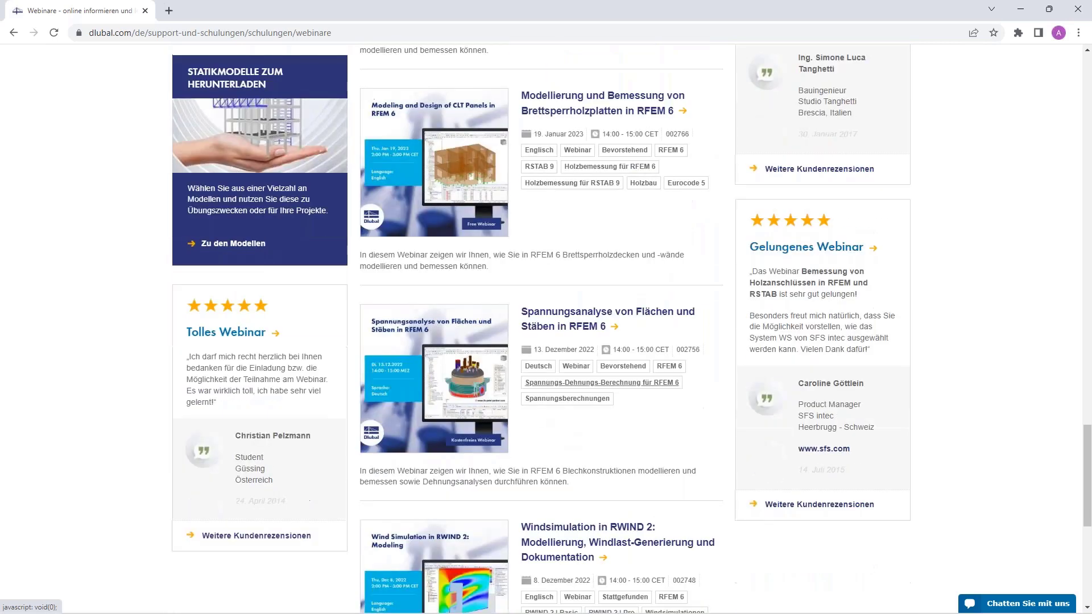
pyautogui.click(553, 320)
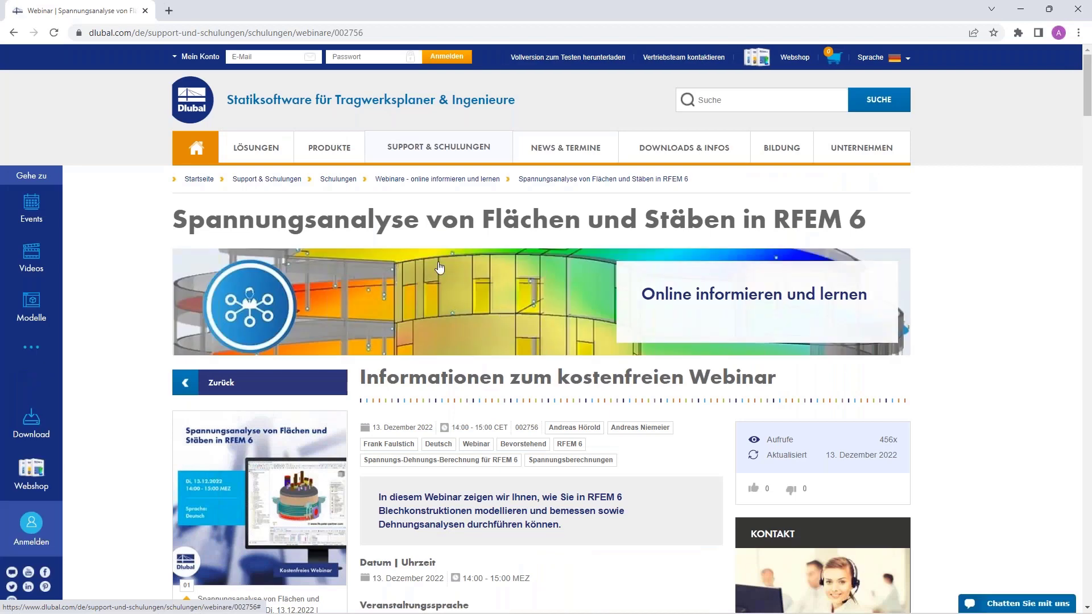
# Step: Look through the webinar page's content, programme, speakers, downloads, related videos and downloadable models, and return to its beginning
pyautogui.scroll(-2, 438, 278)
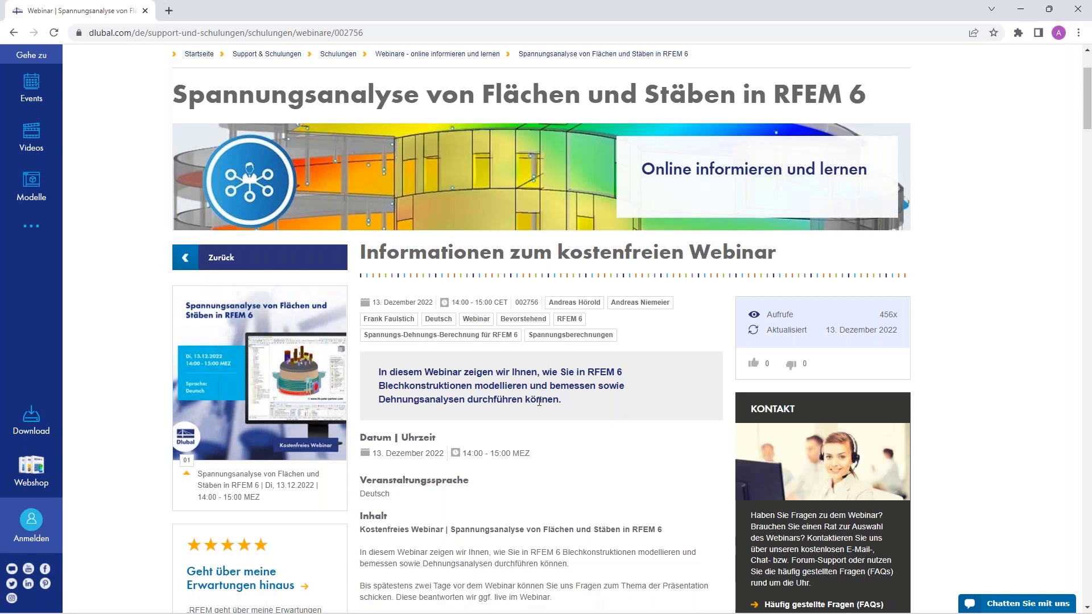
pyautogui.scroll(-1, 539, 402)
pyautogui.scroll(-2, 539, 402)
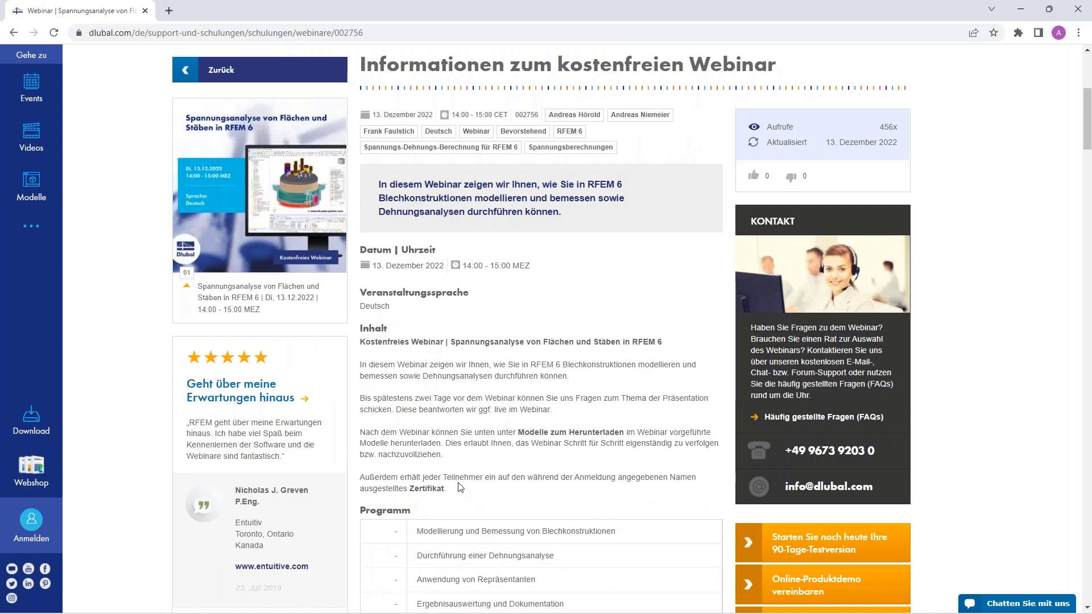
pyautogui.scroll(-18, 526, 396)
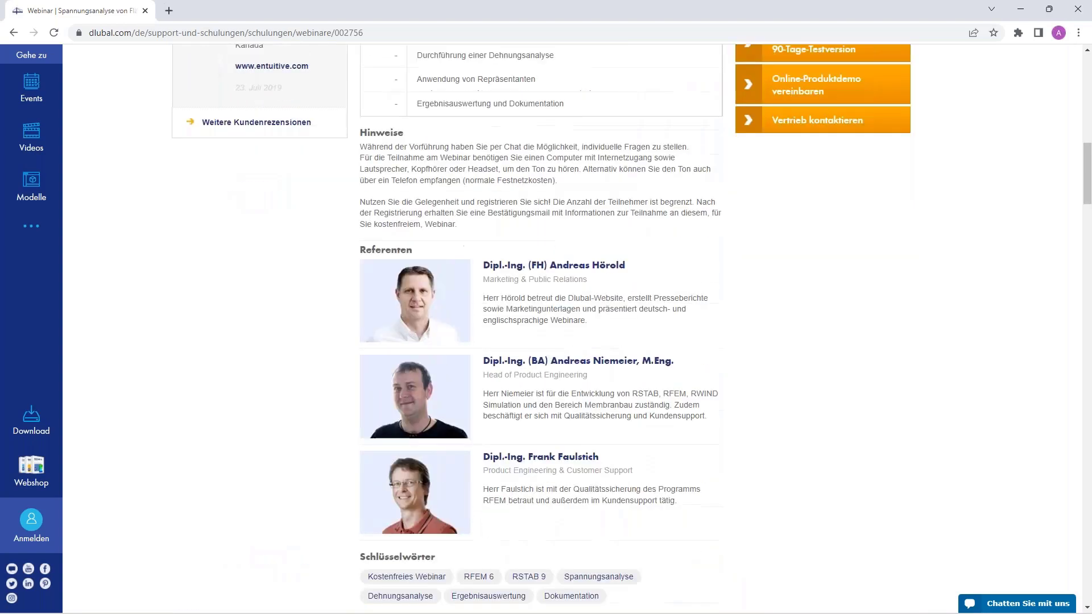
pyautogui.scroll(-17, 237, 413)
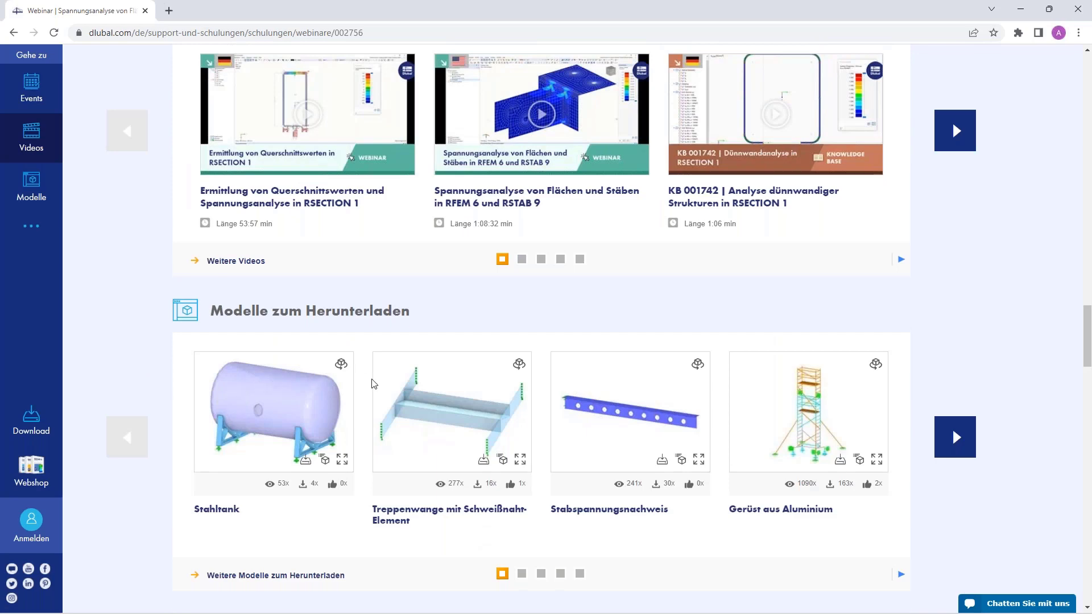
pyautogui.scroll(20, 373, 384)
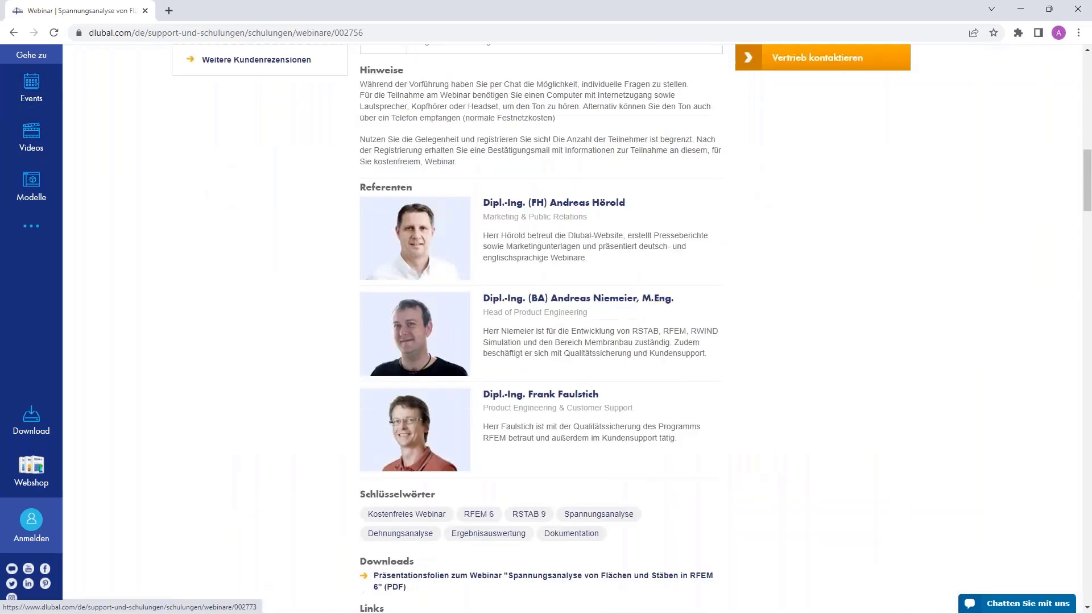
pyautogui.scroll(15, 540, 330)
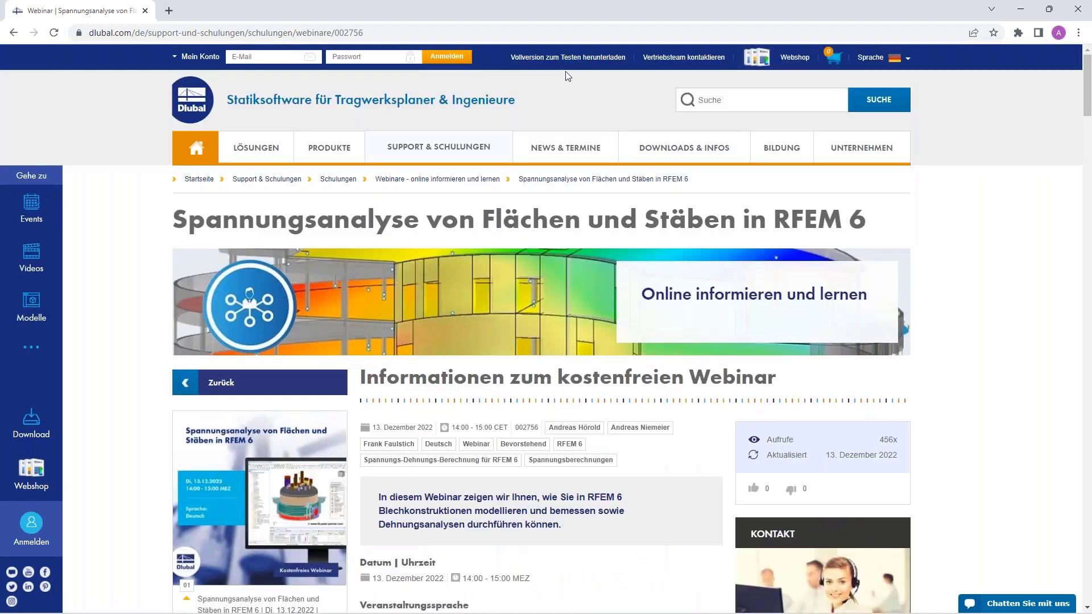